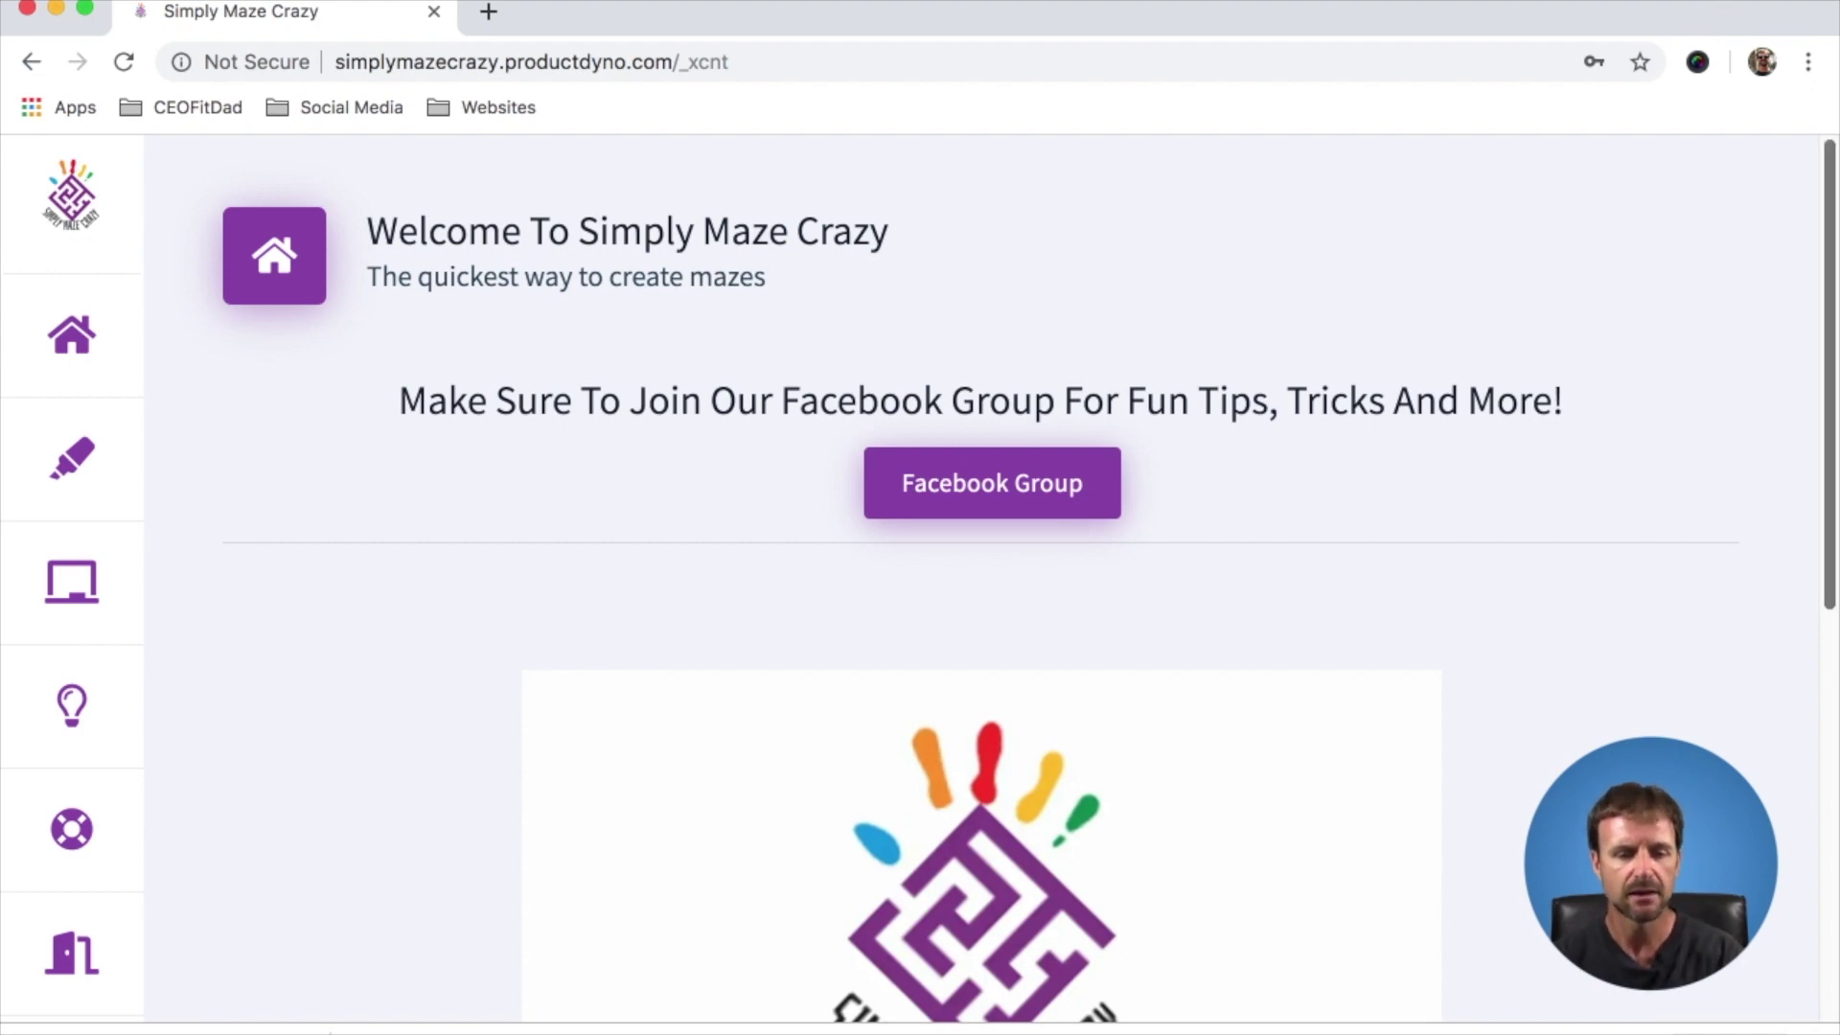
Look over the welcome page and open the Create Mazes section.
scroll(1194, 354, down, 5)
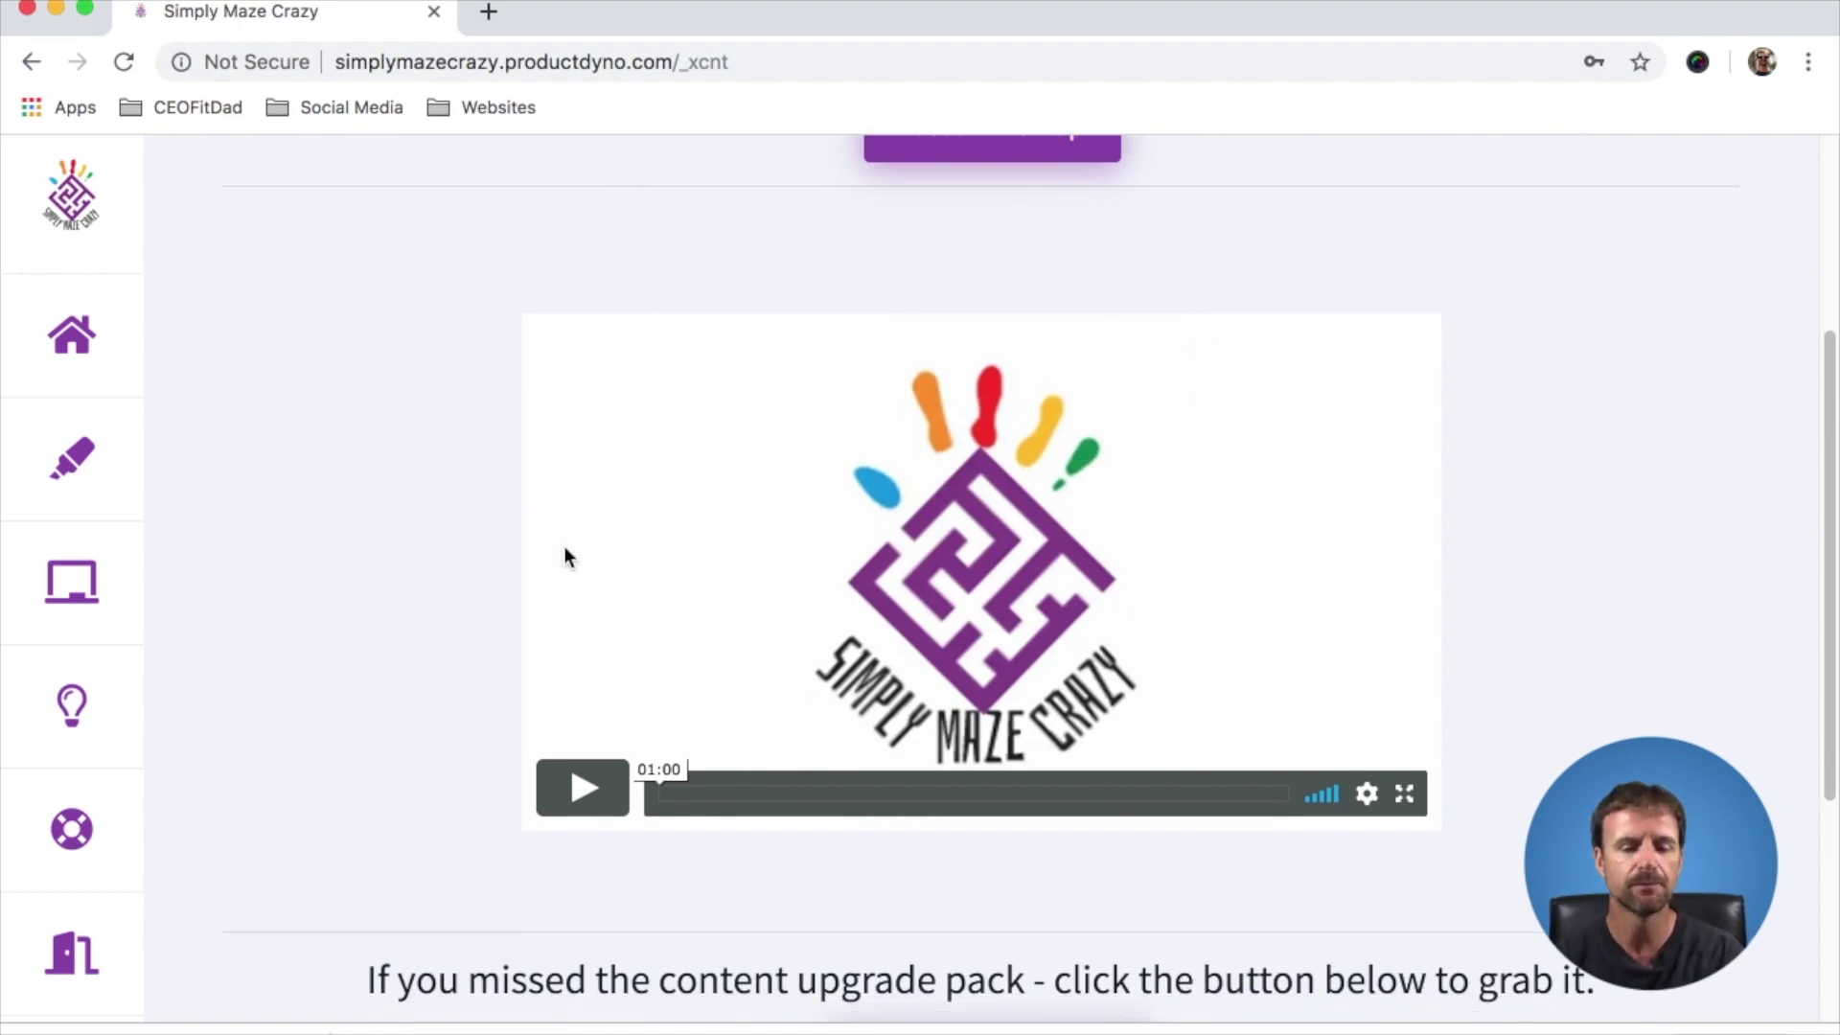
scroll(564, 546, down, 4)
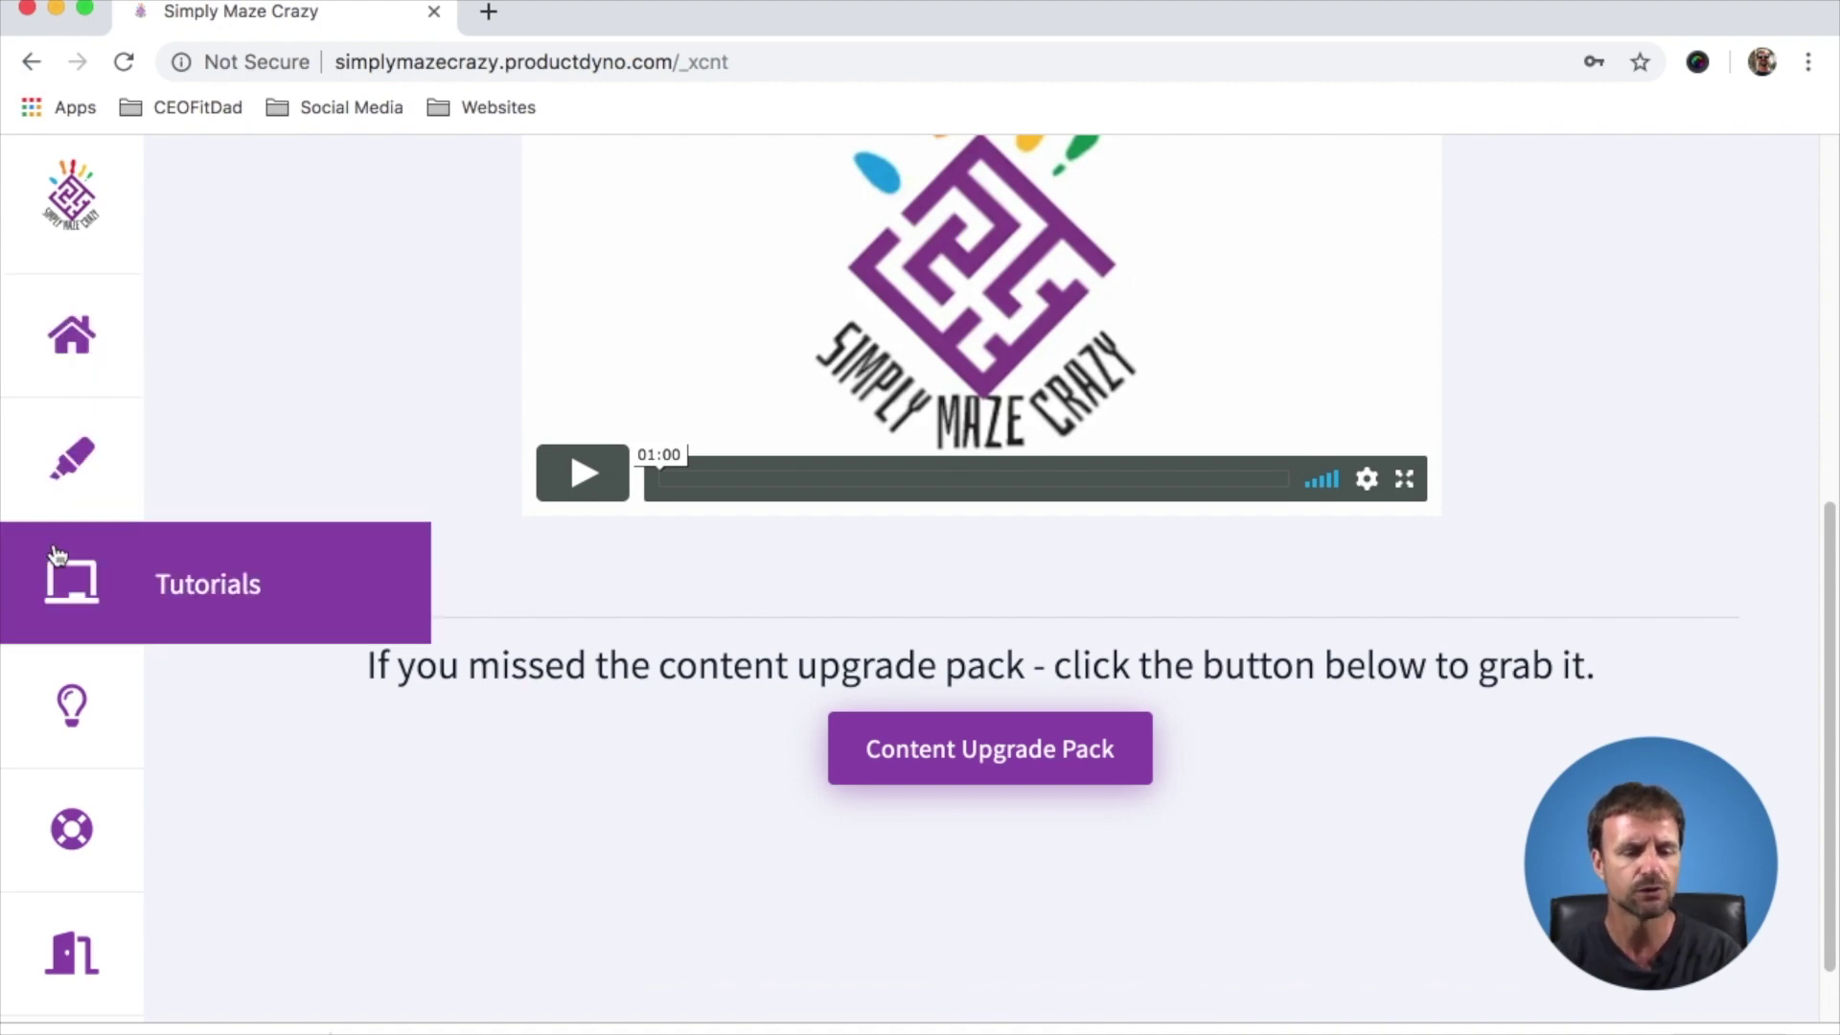
click(79, 465)
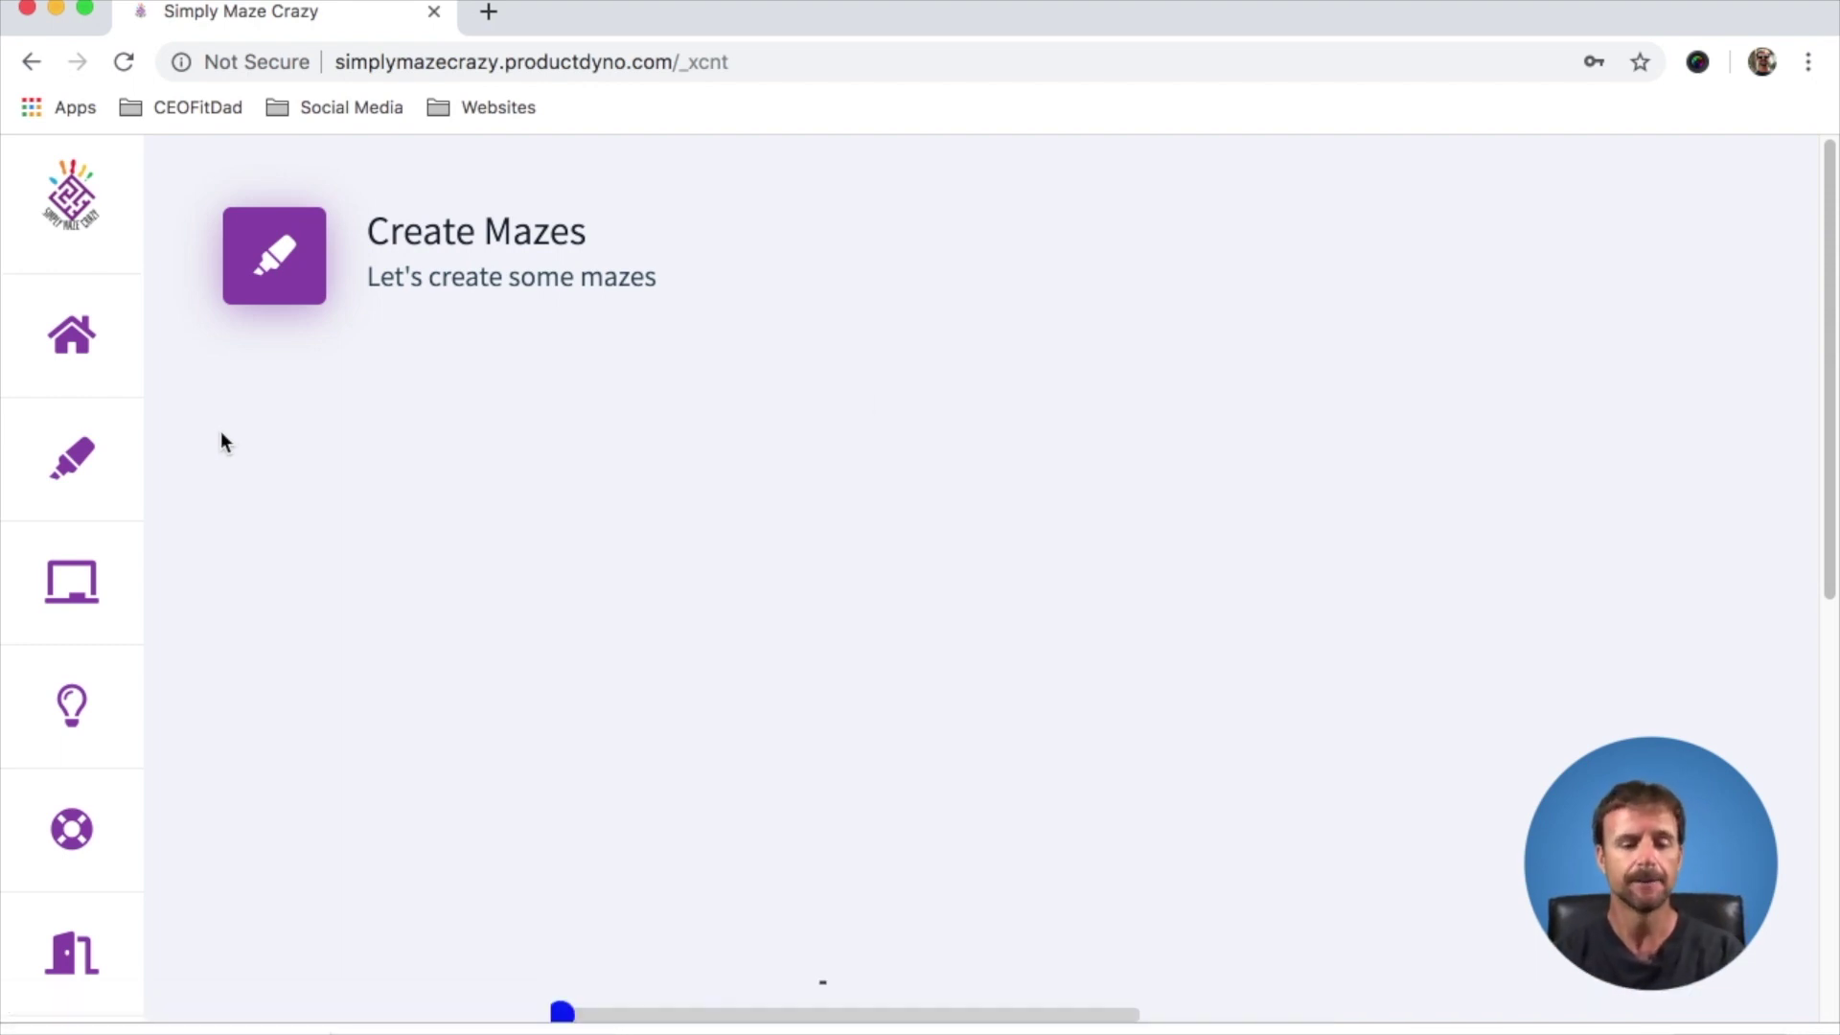
Set the maze color to the light blue swatch with hex value 5FA3E5 and close the color picker.
scroll(843, 412, down, 3)
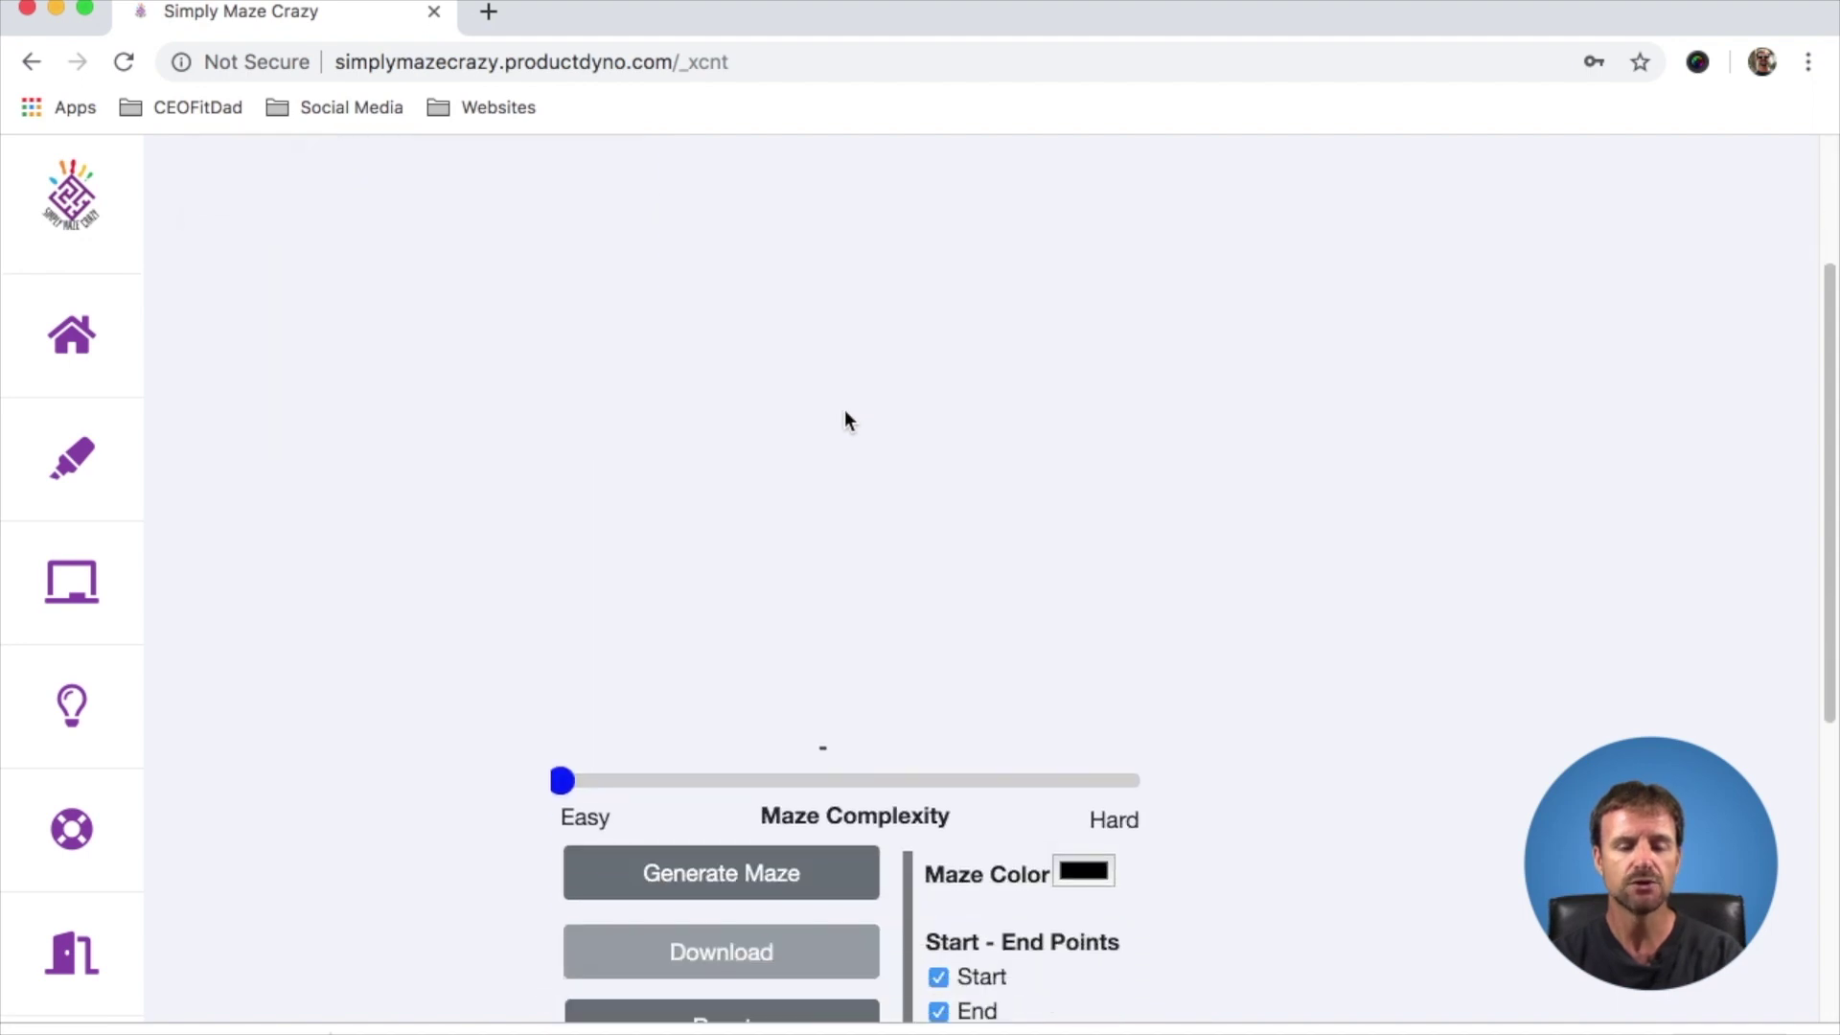
scroll(846, 420, down, 2)
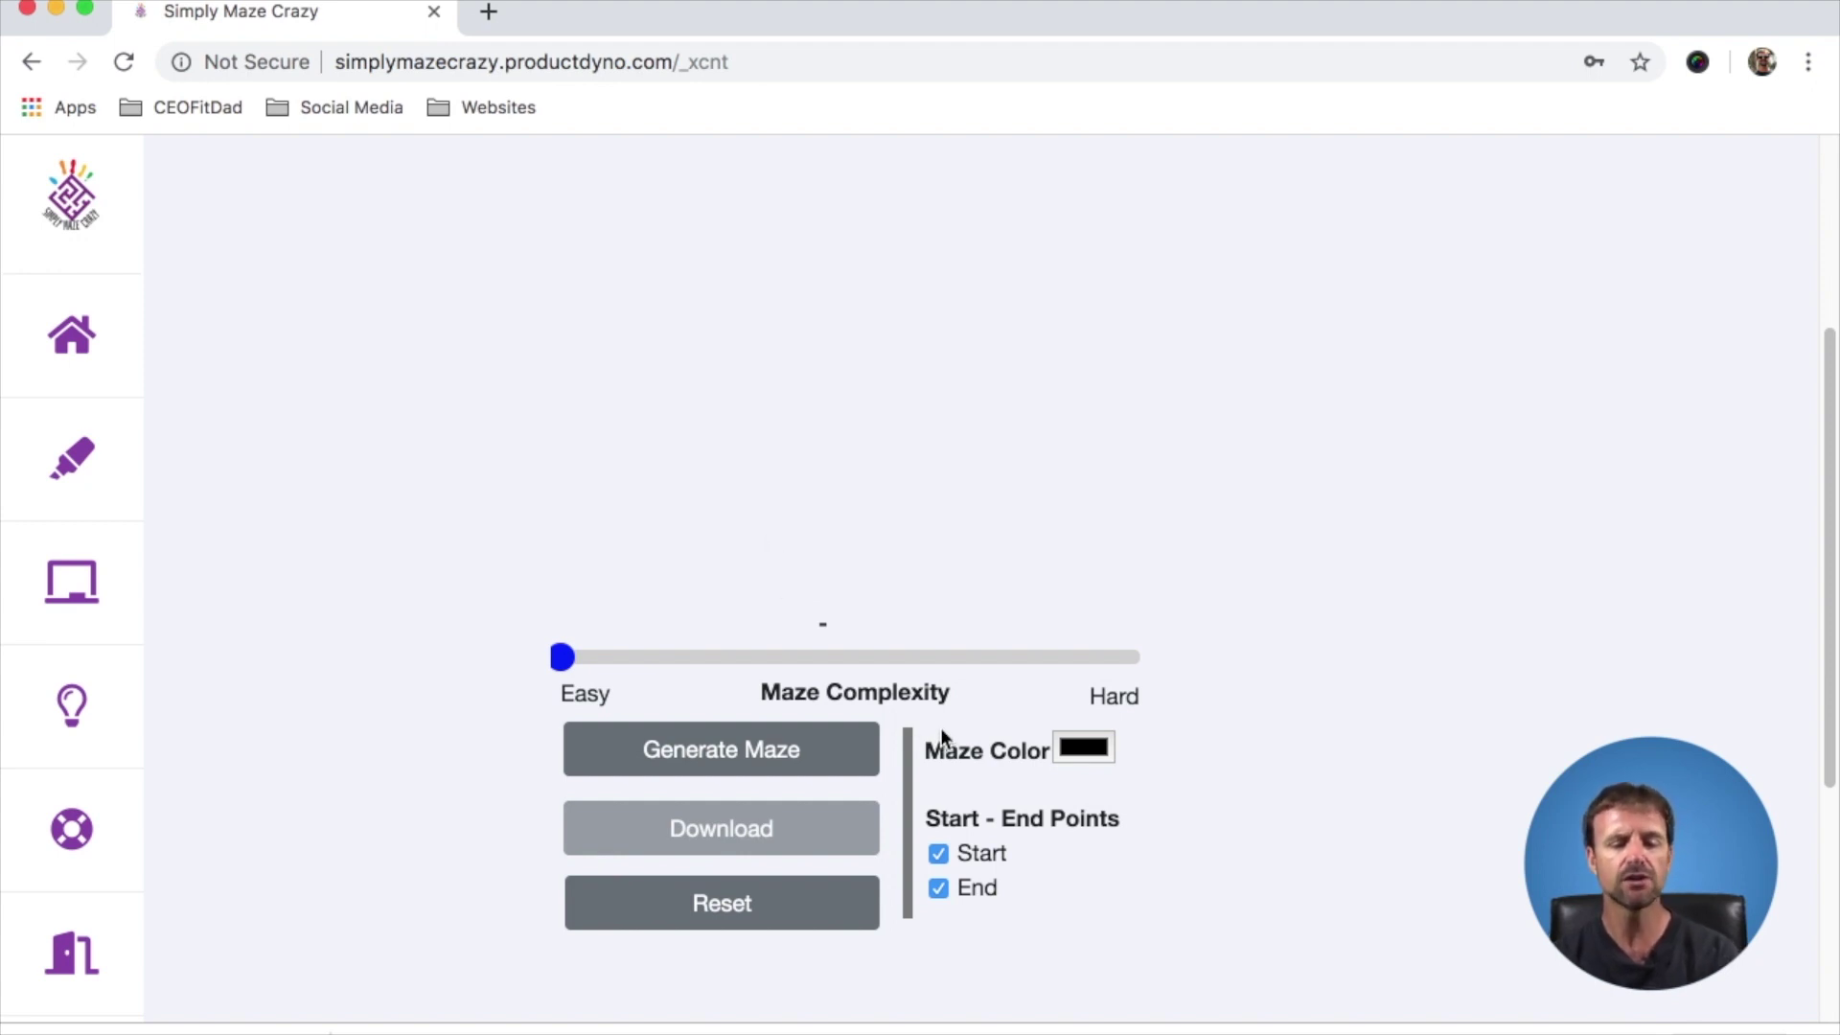
click(1081, 746)
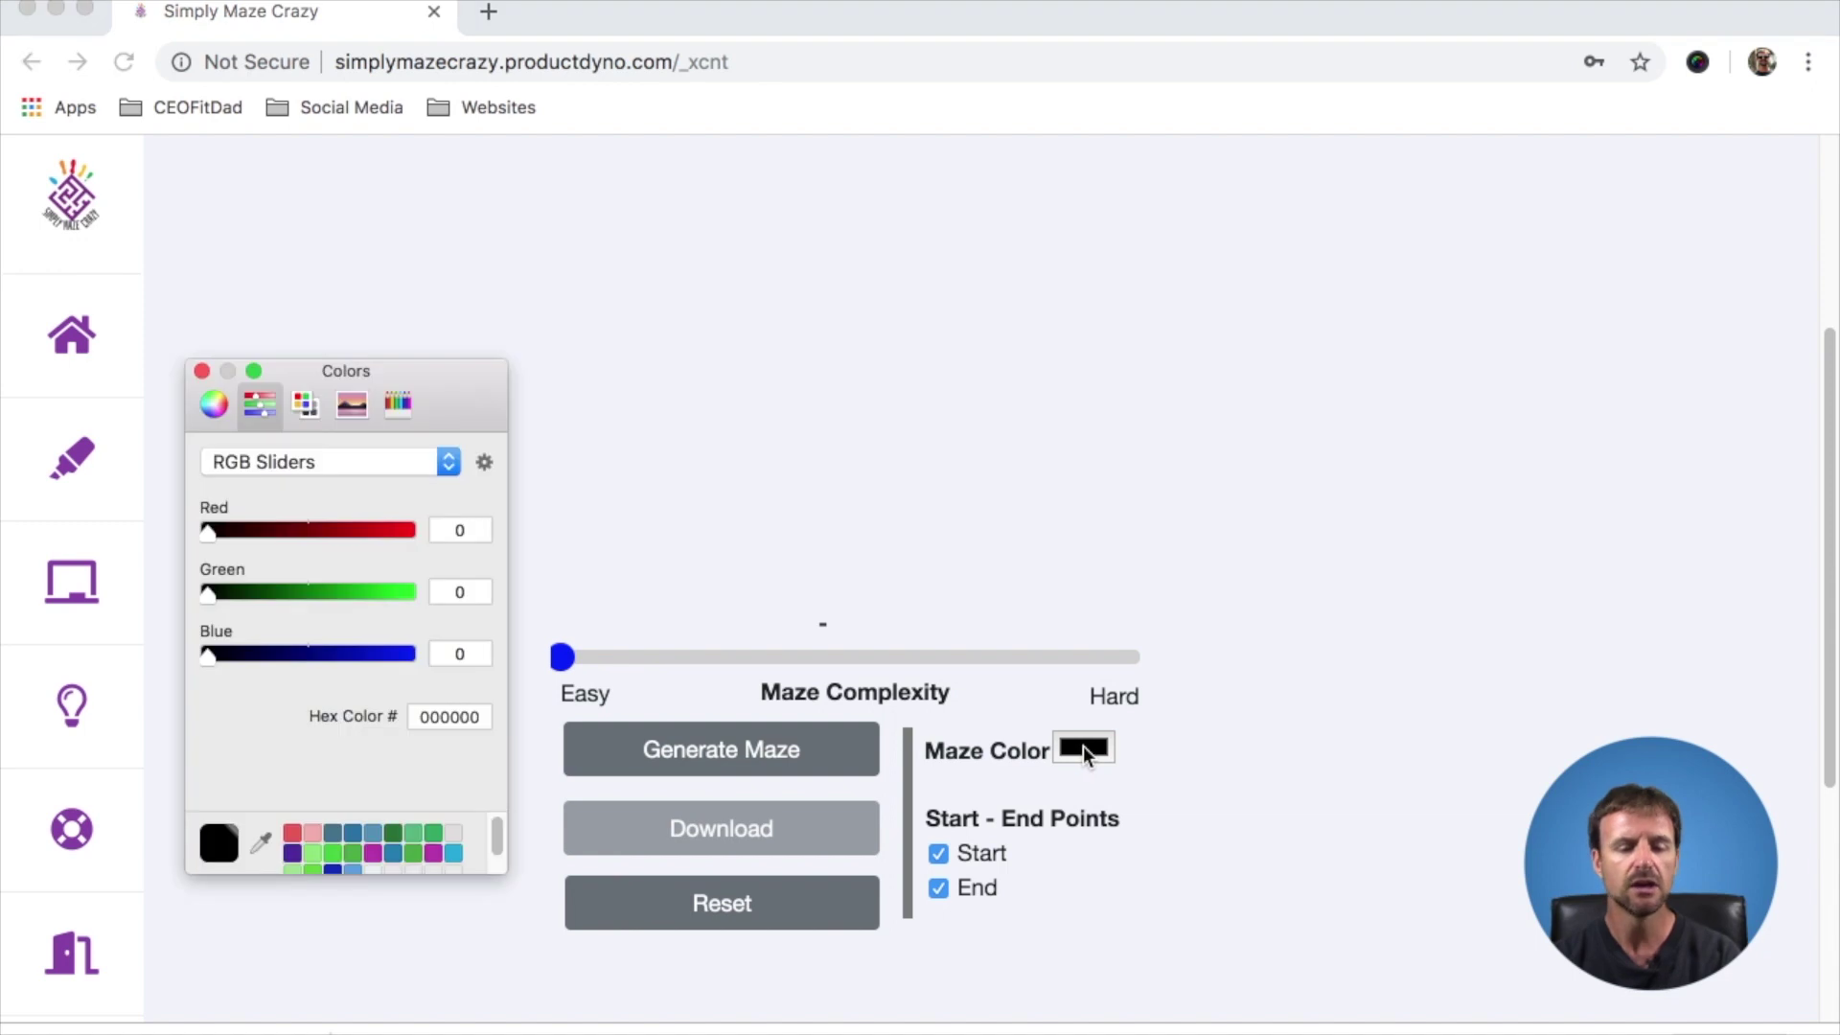
click(454, 853)
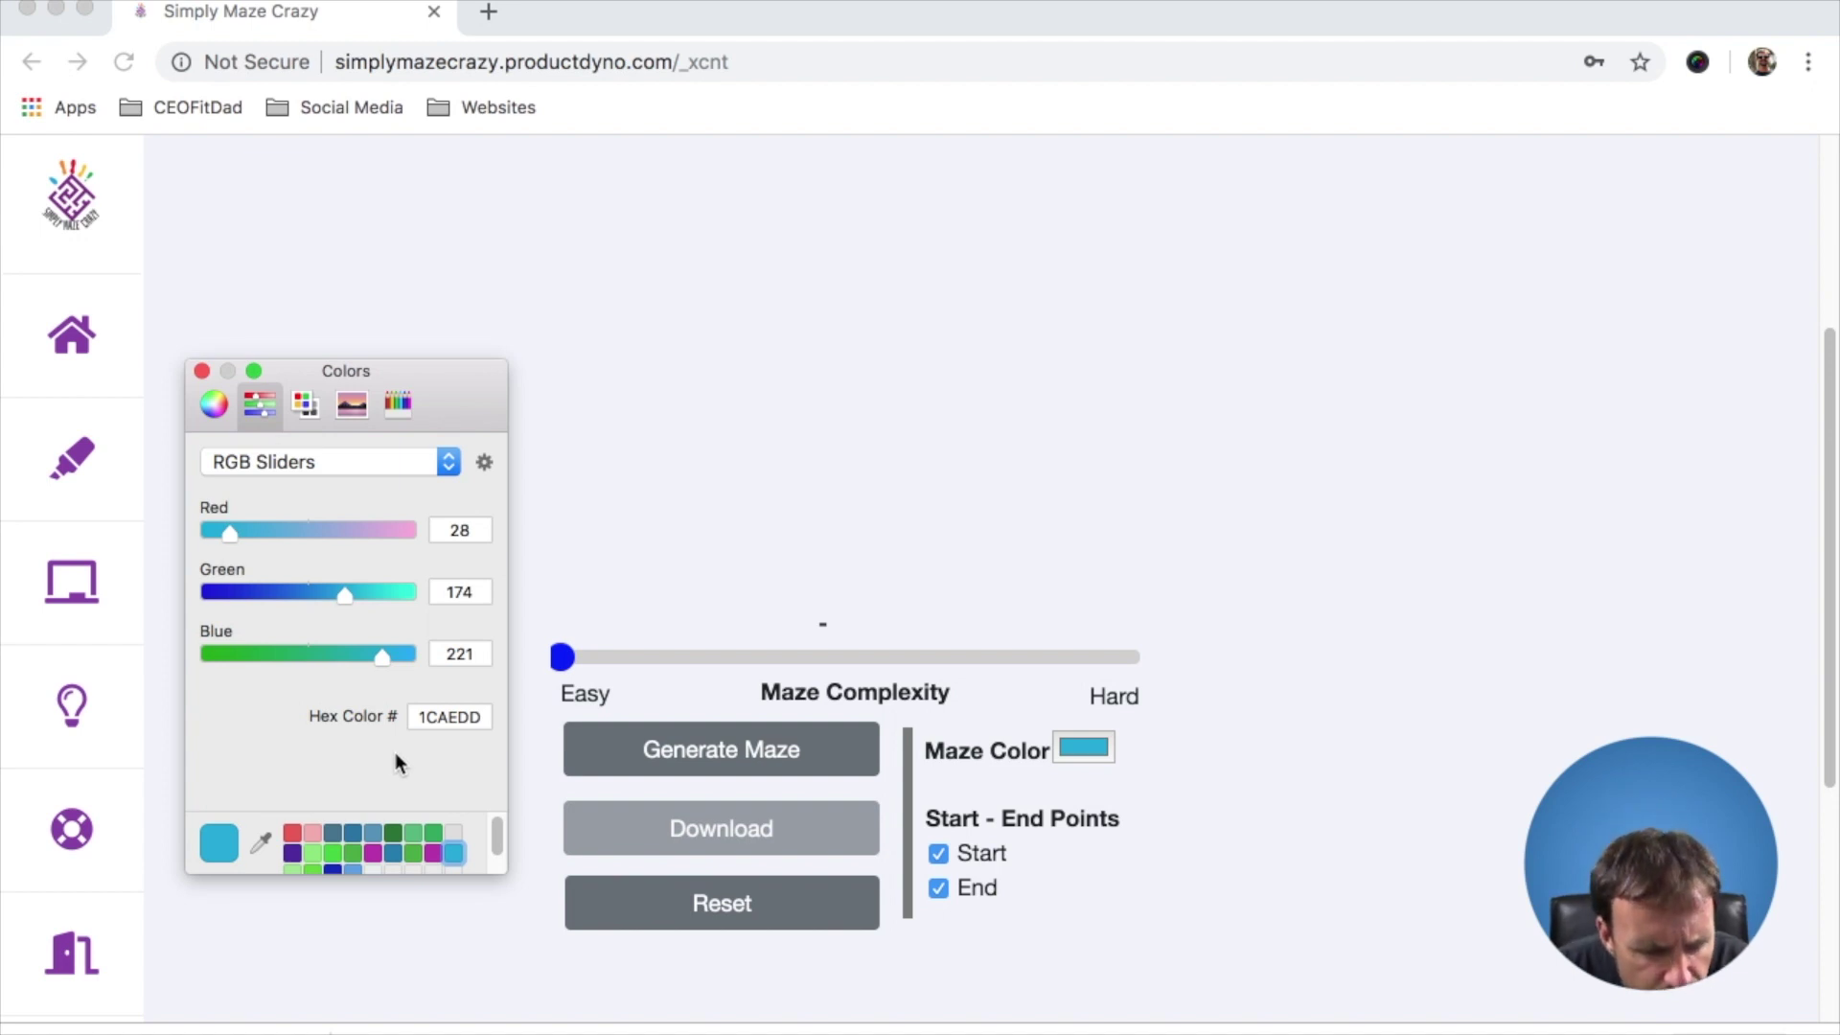
scroll(383, 830, down, 1)
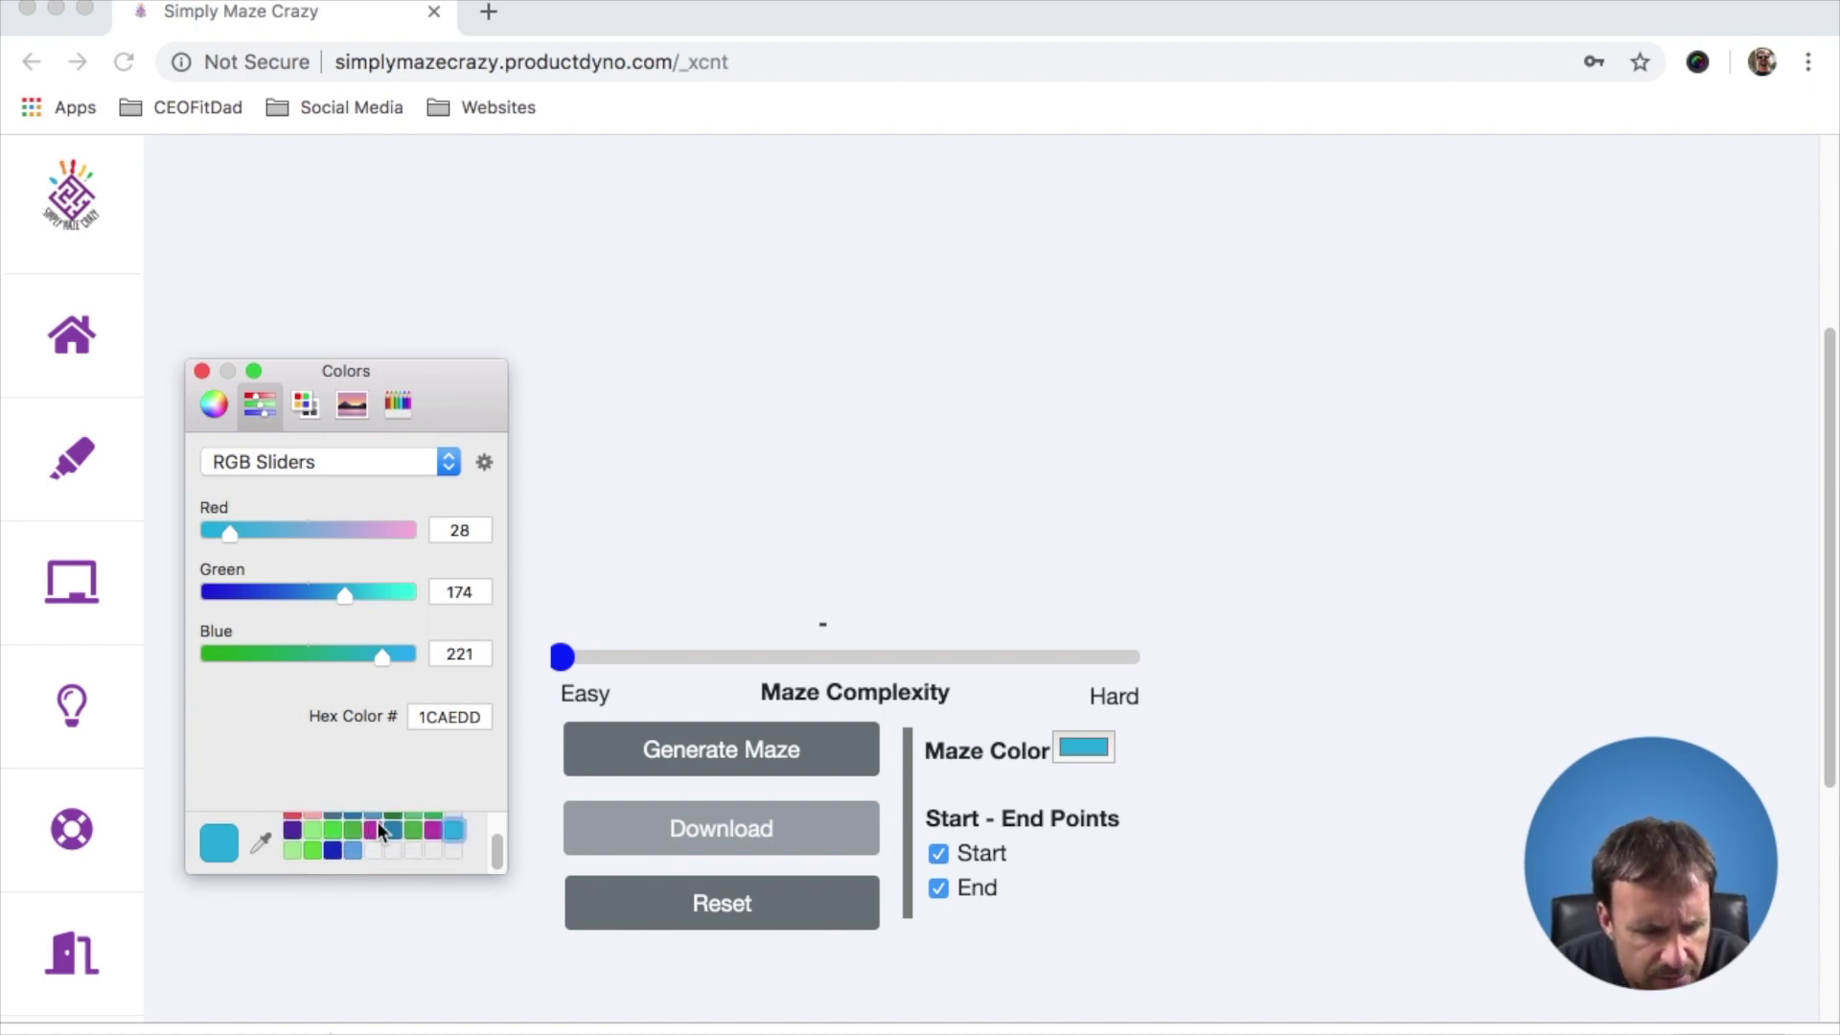
click(351, 849)
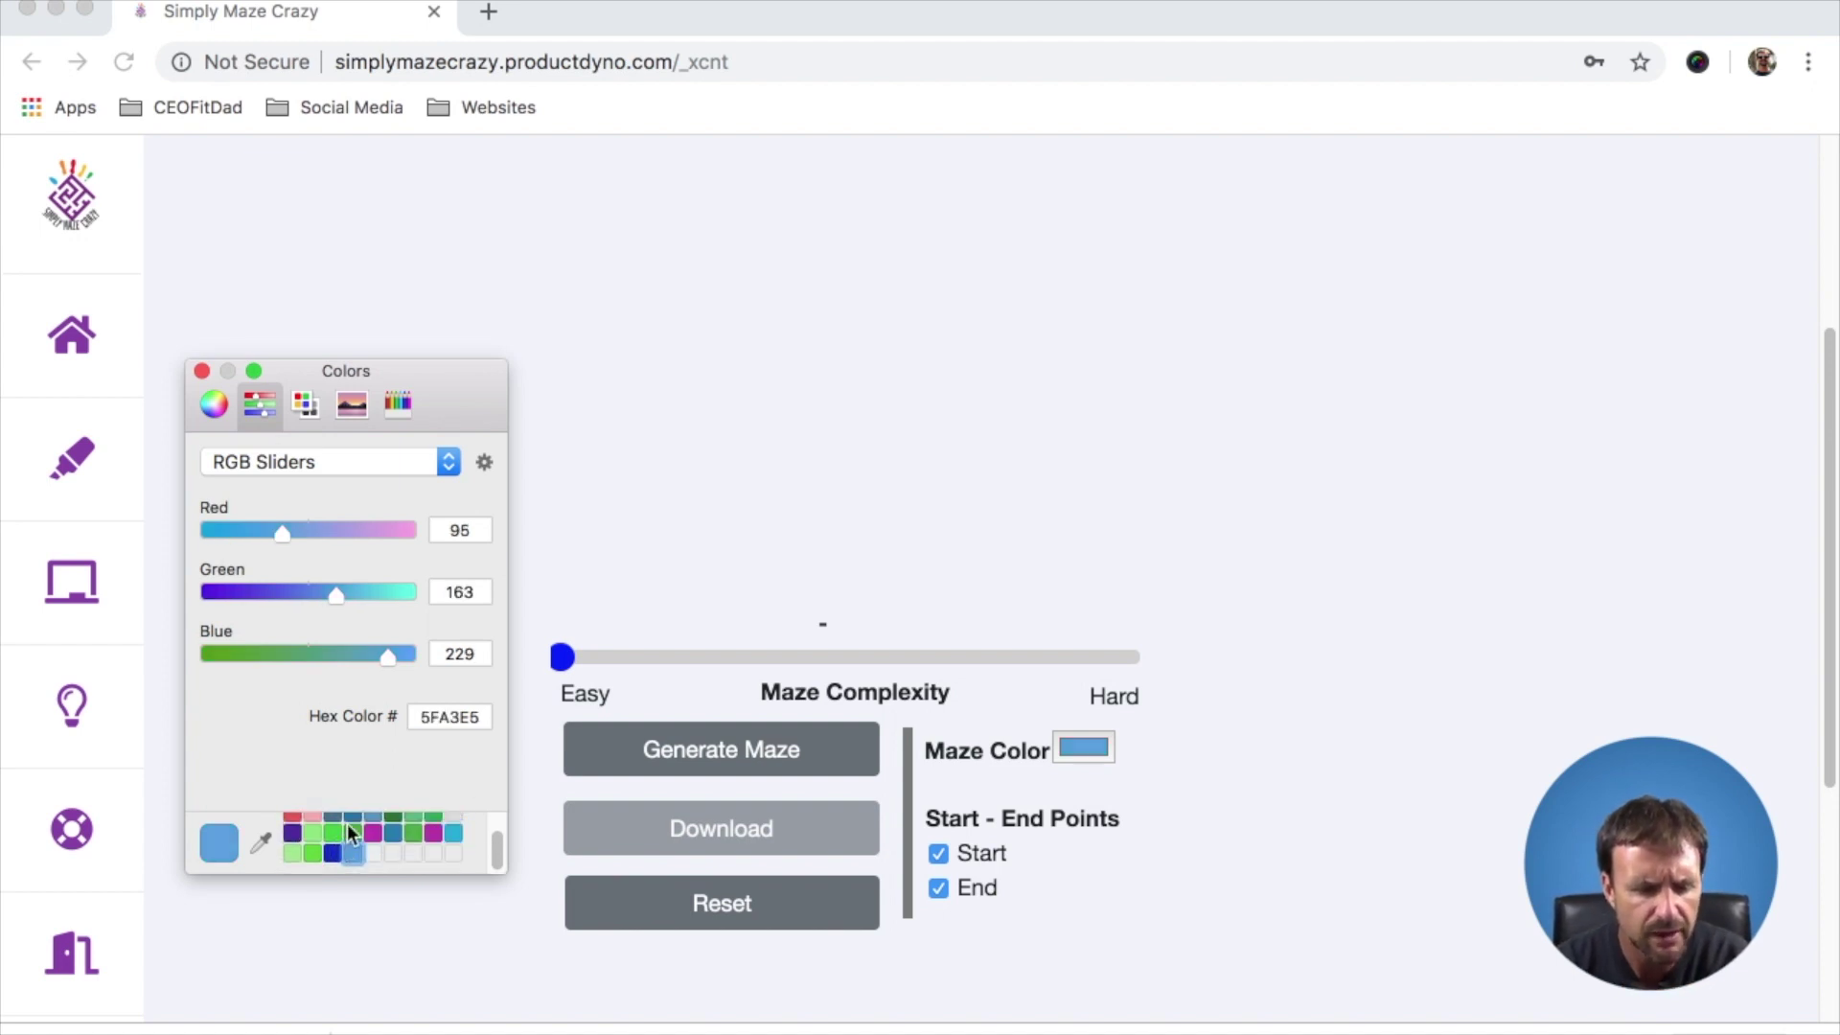
click(202, 371)
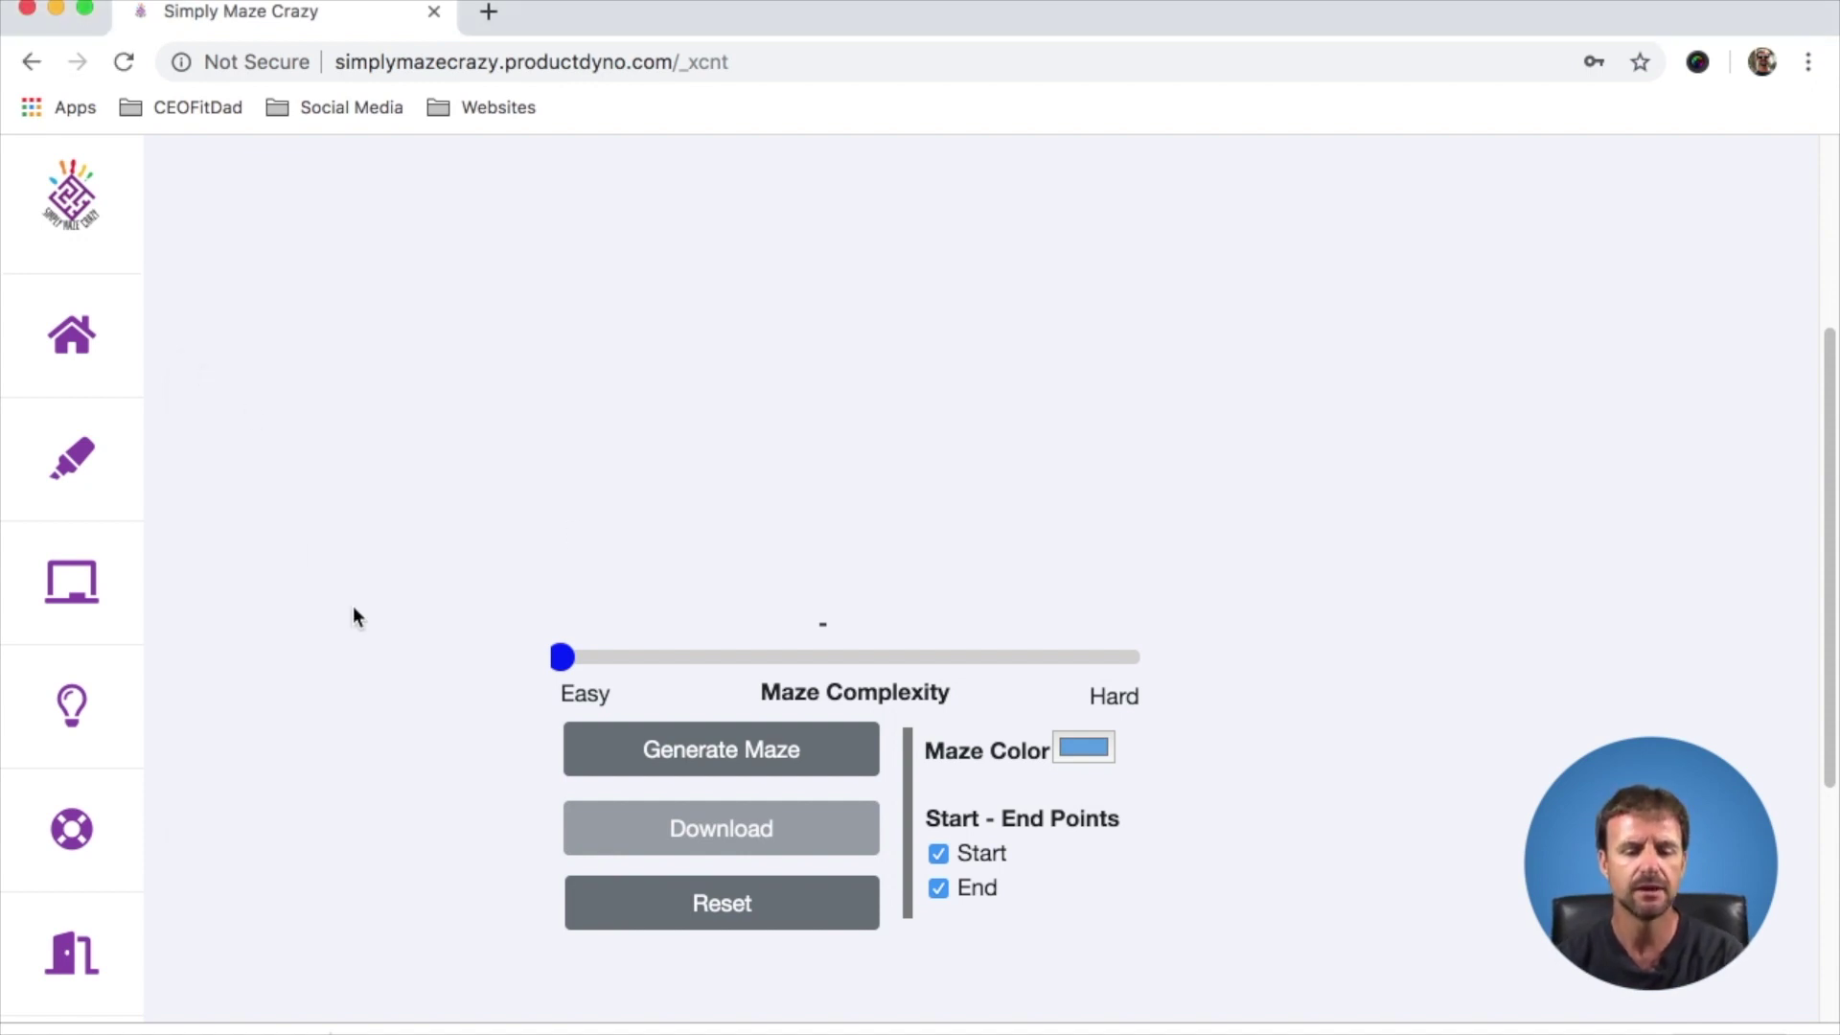
Generate a maze at the easiest complexity with both the start and end points enabled.
click(726, 911)
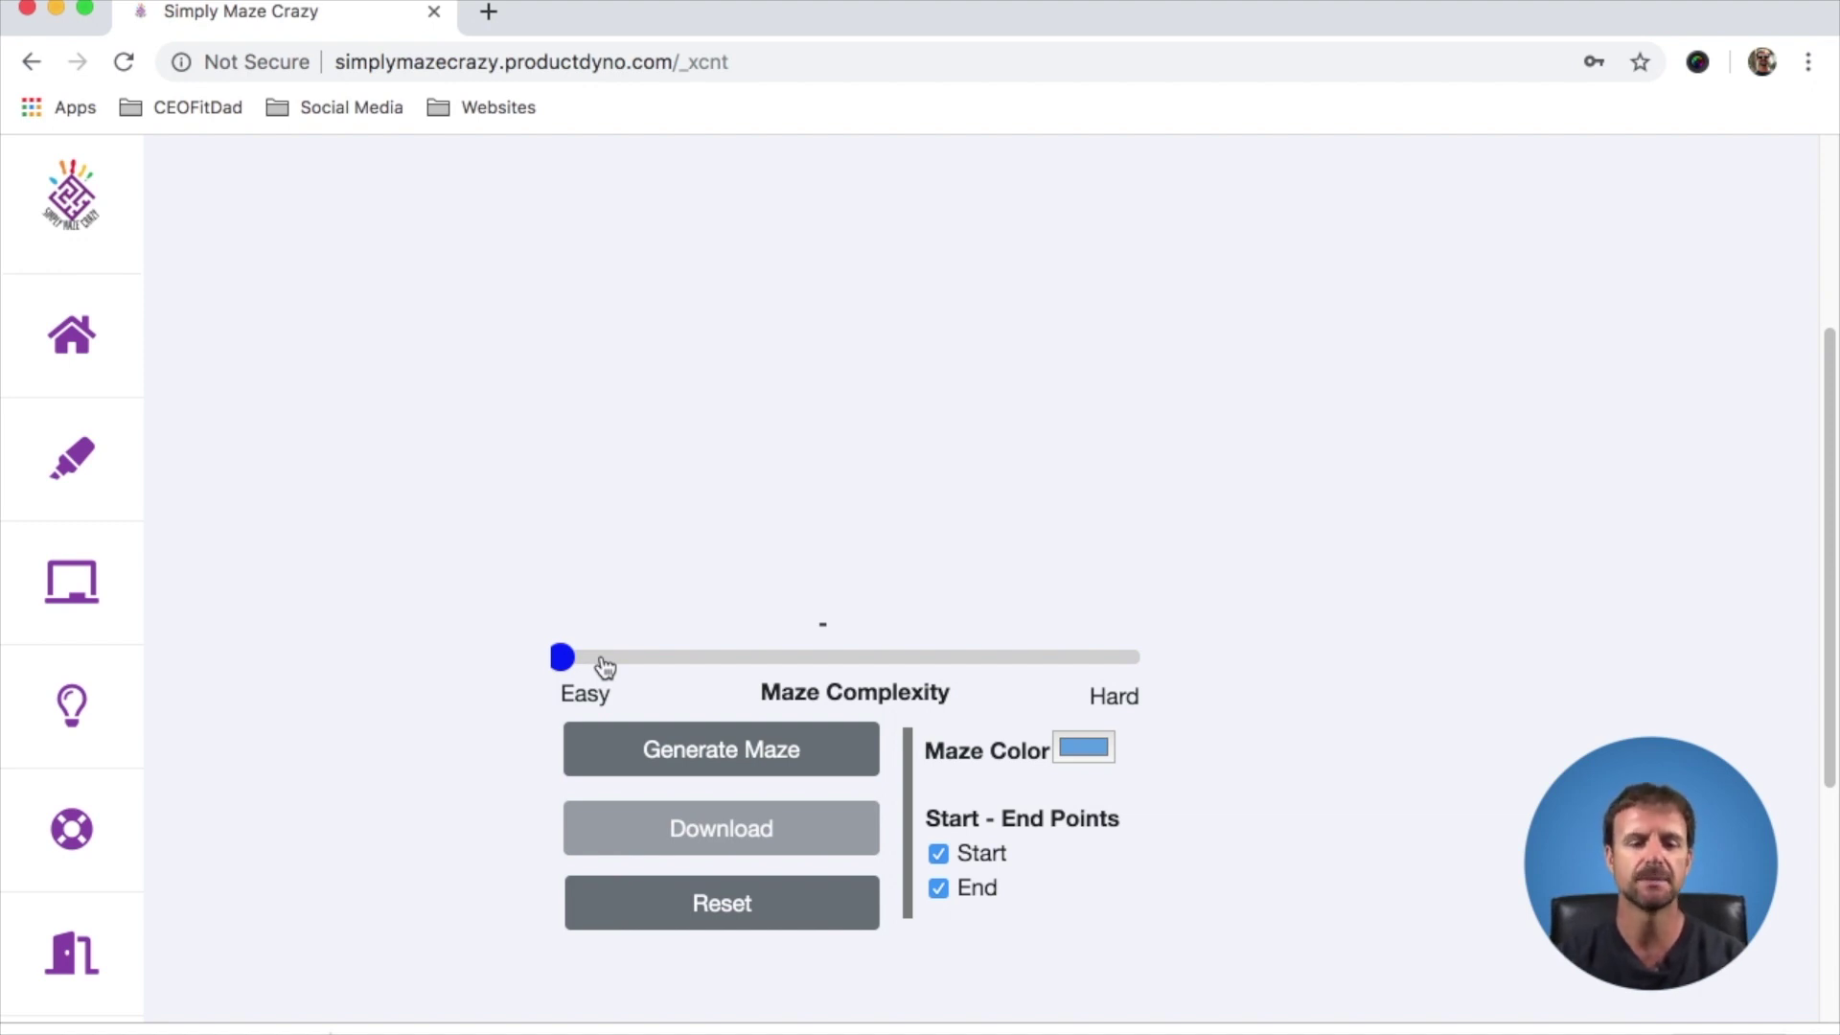
click(694, 757)
scroll(510, 705, up, 3)
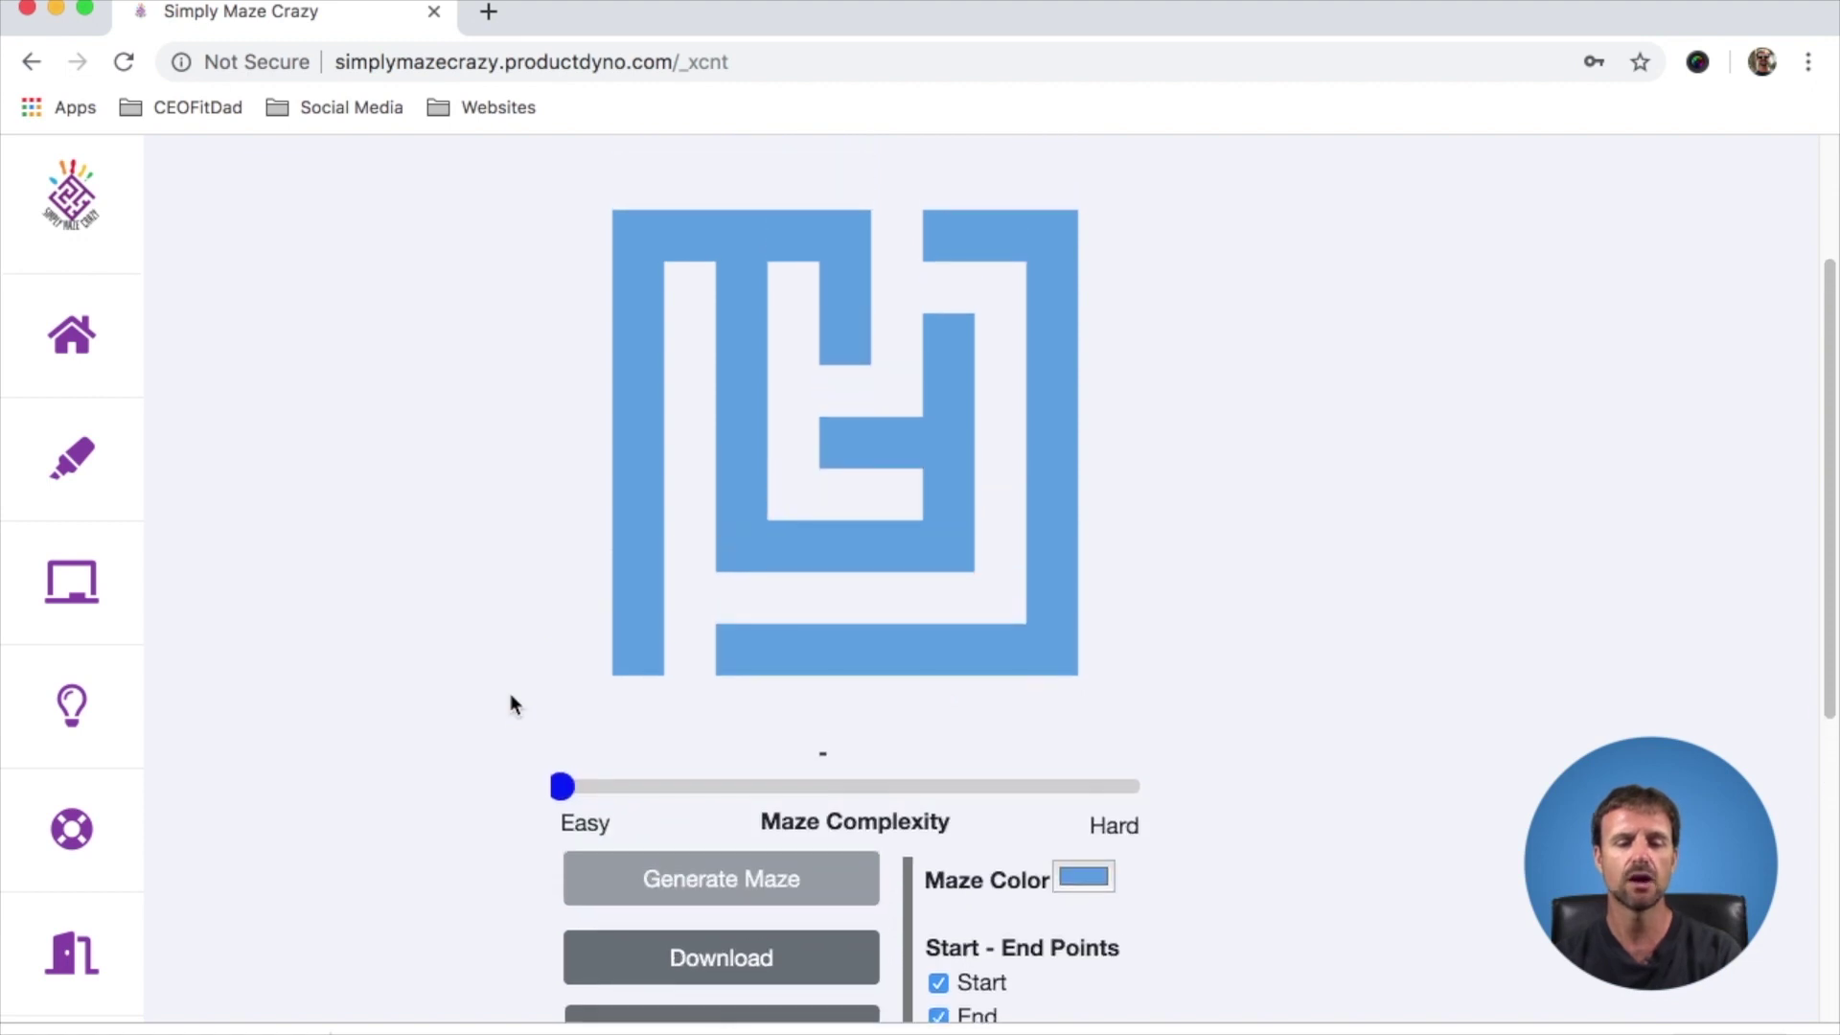
scroll(510, 704, up, 1)
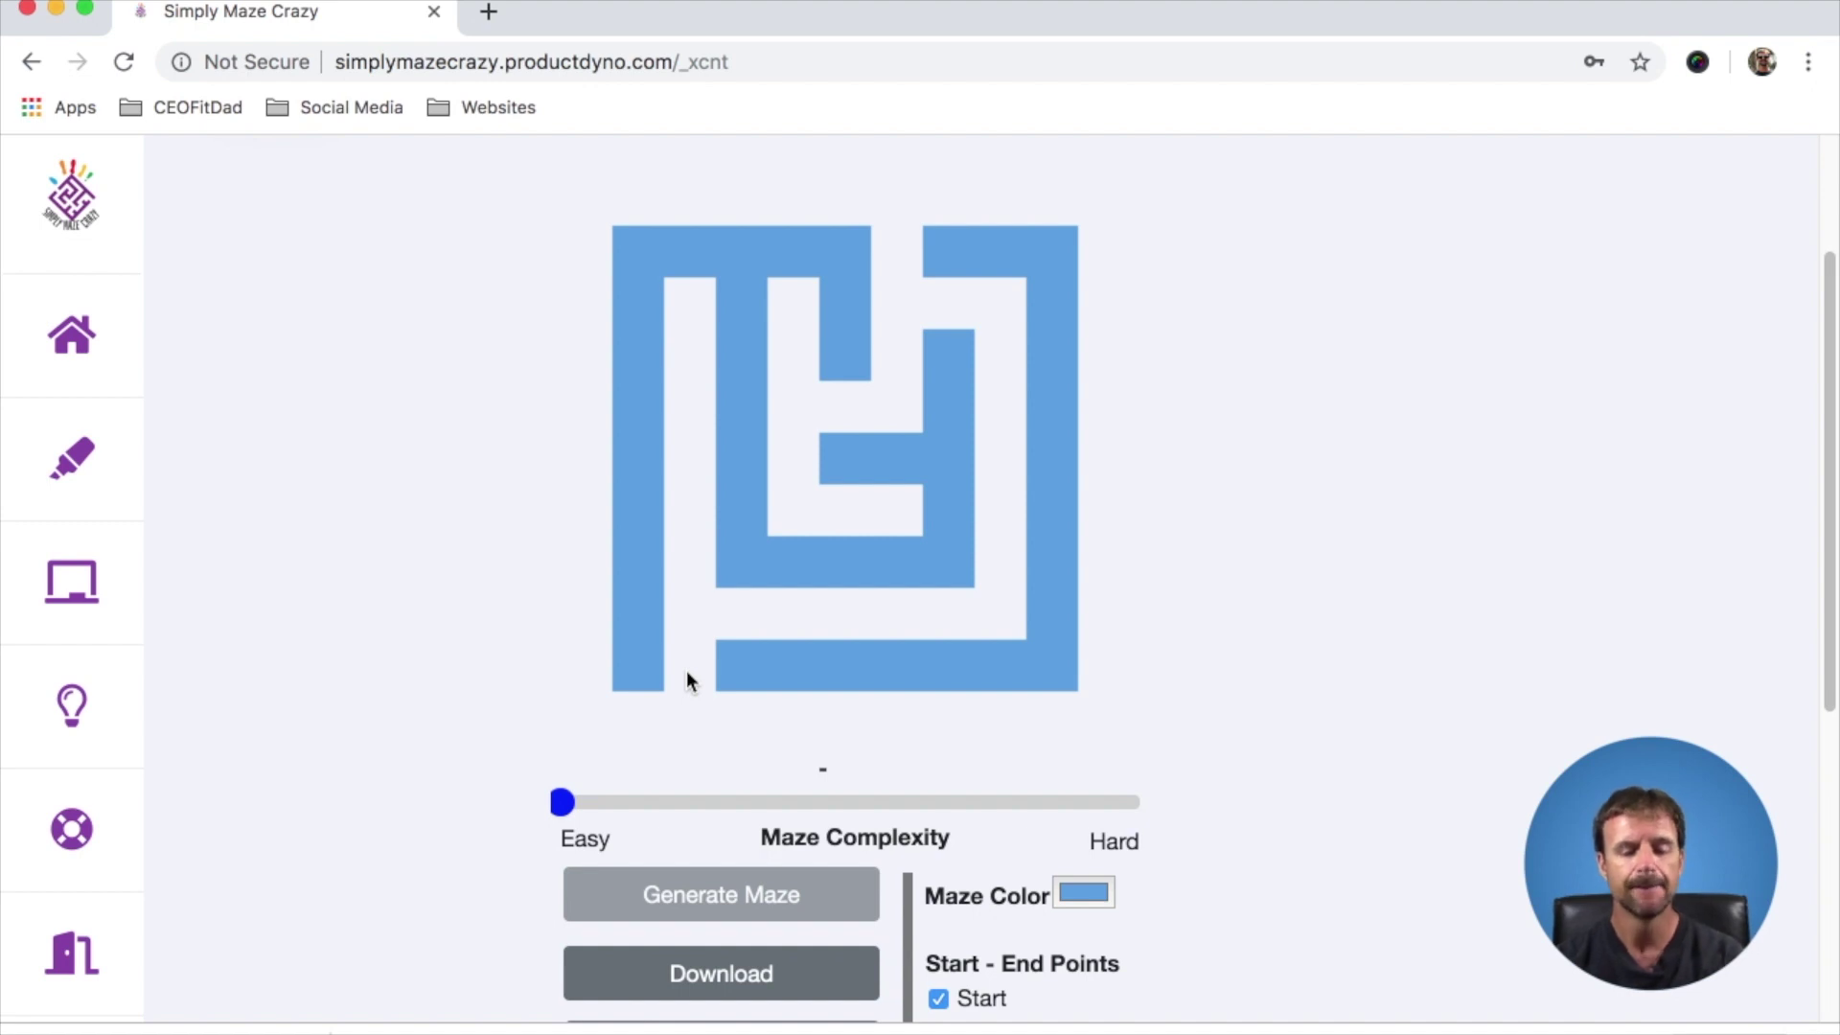
Disable the maze's end point, then reset and generate a new easy maze with only a start opening.
scroll(684, 669, down, 3)
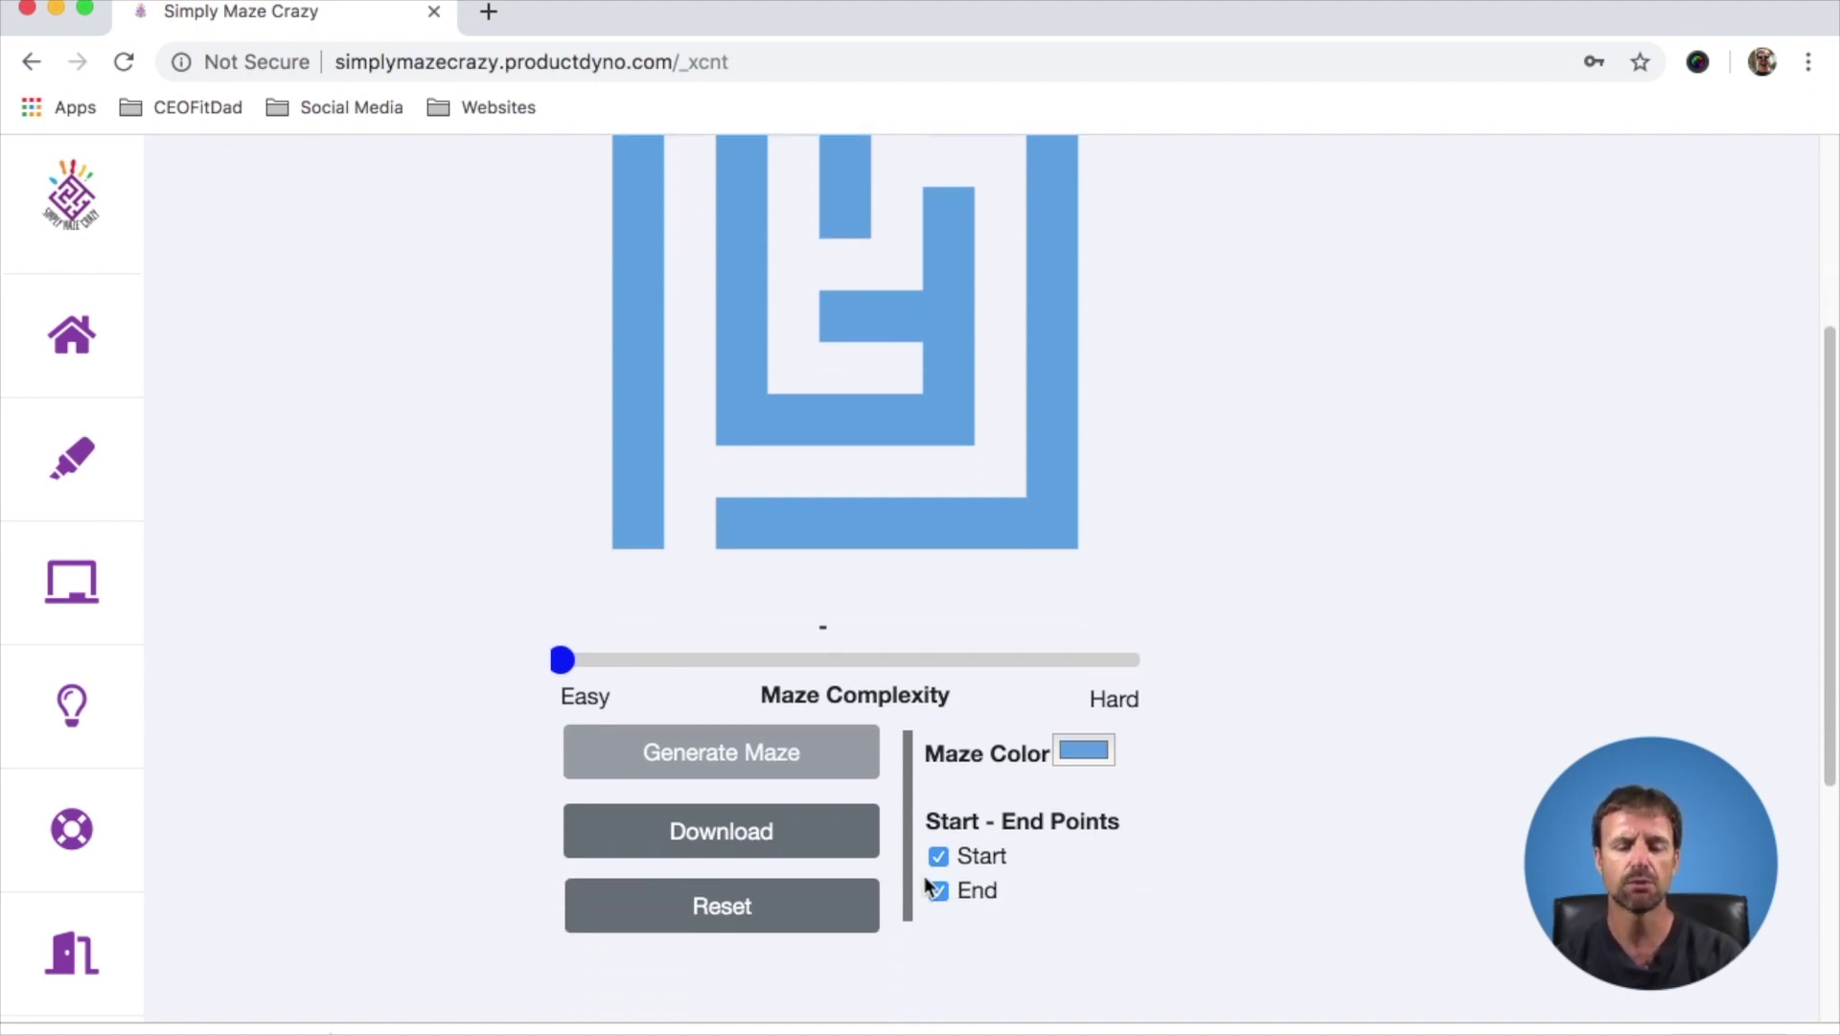
scroll(891, 503, up, 4)
scroll(781, 637, down, 5)
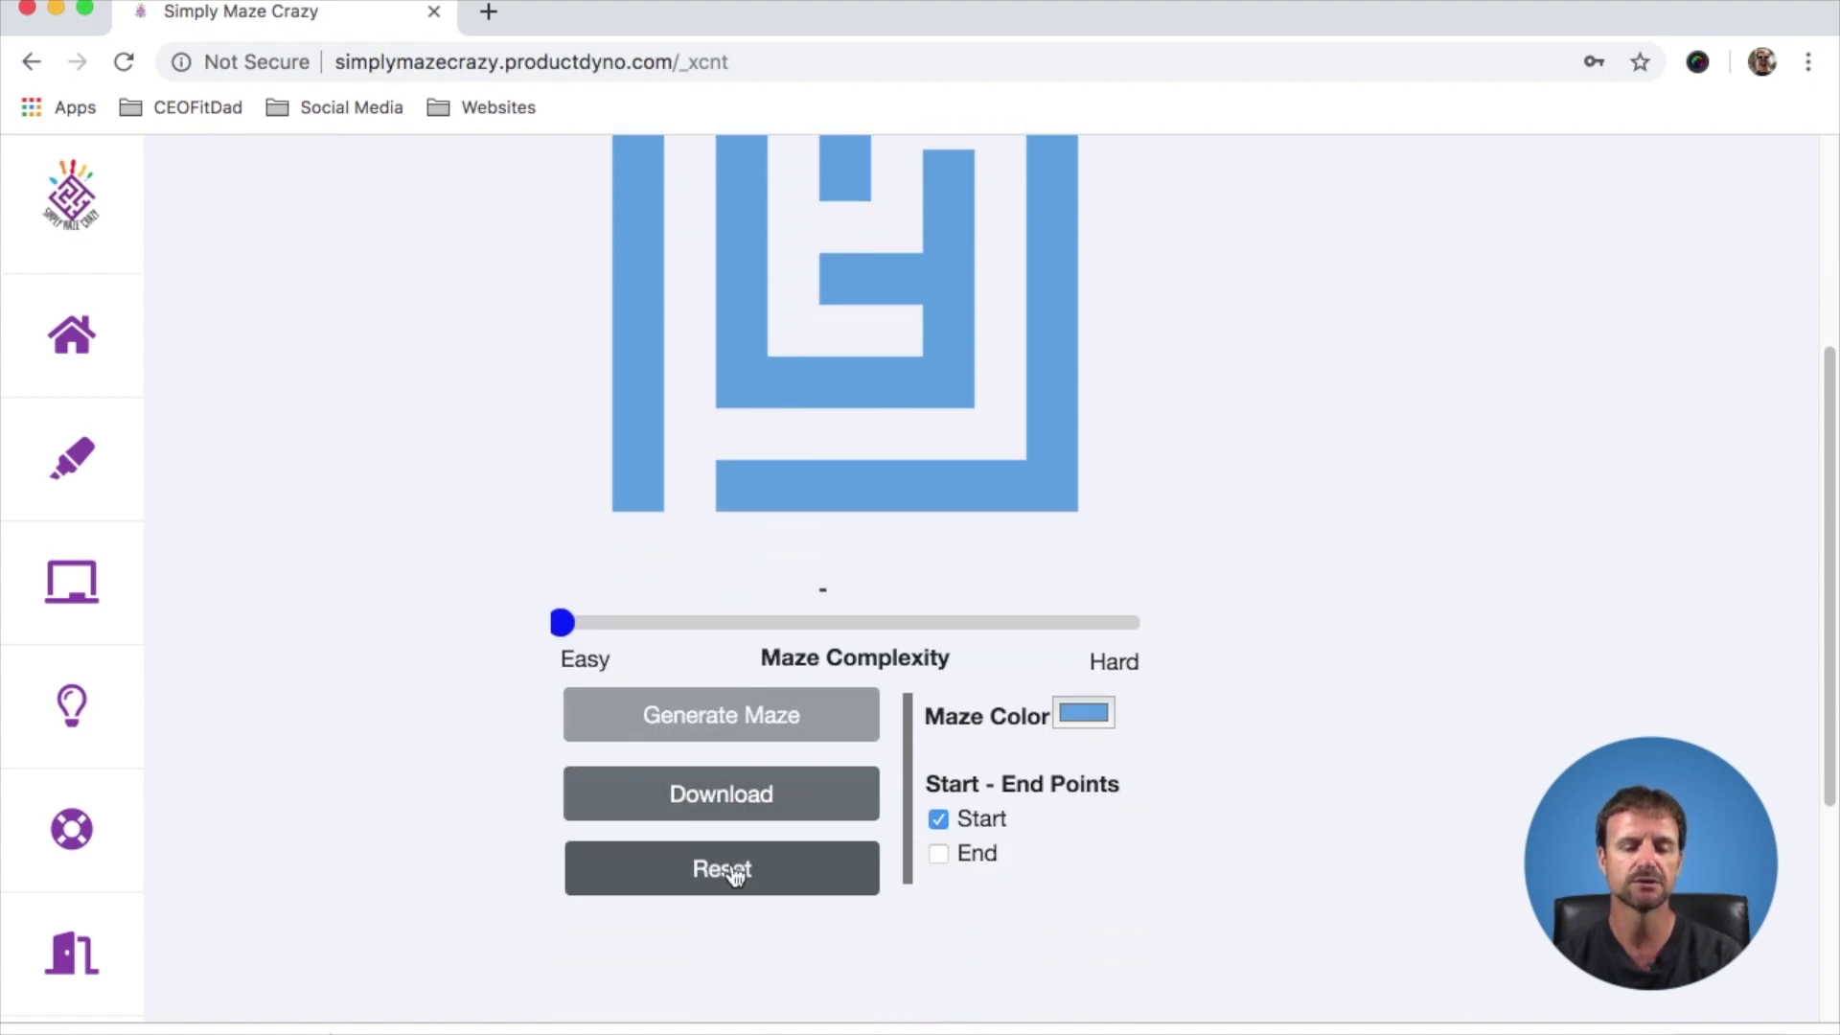
click(732, 872)
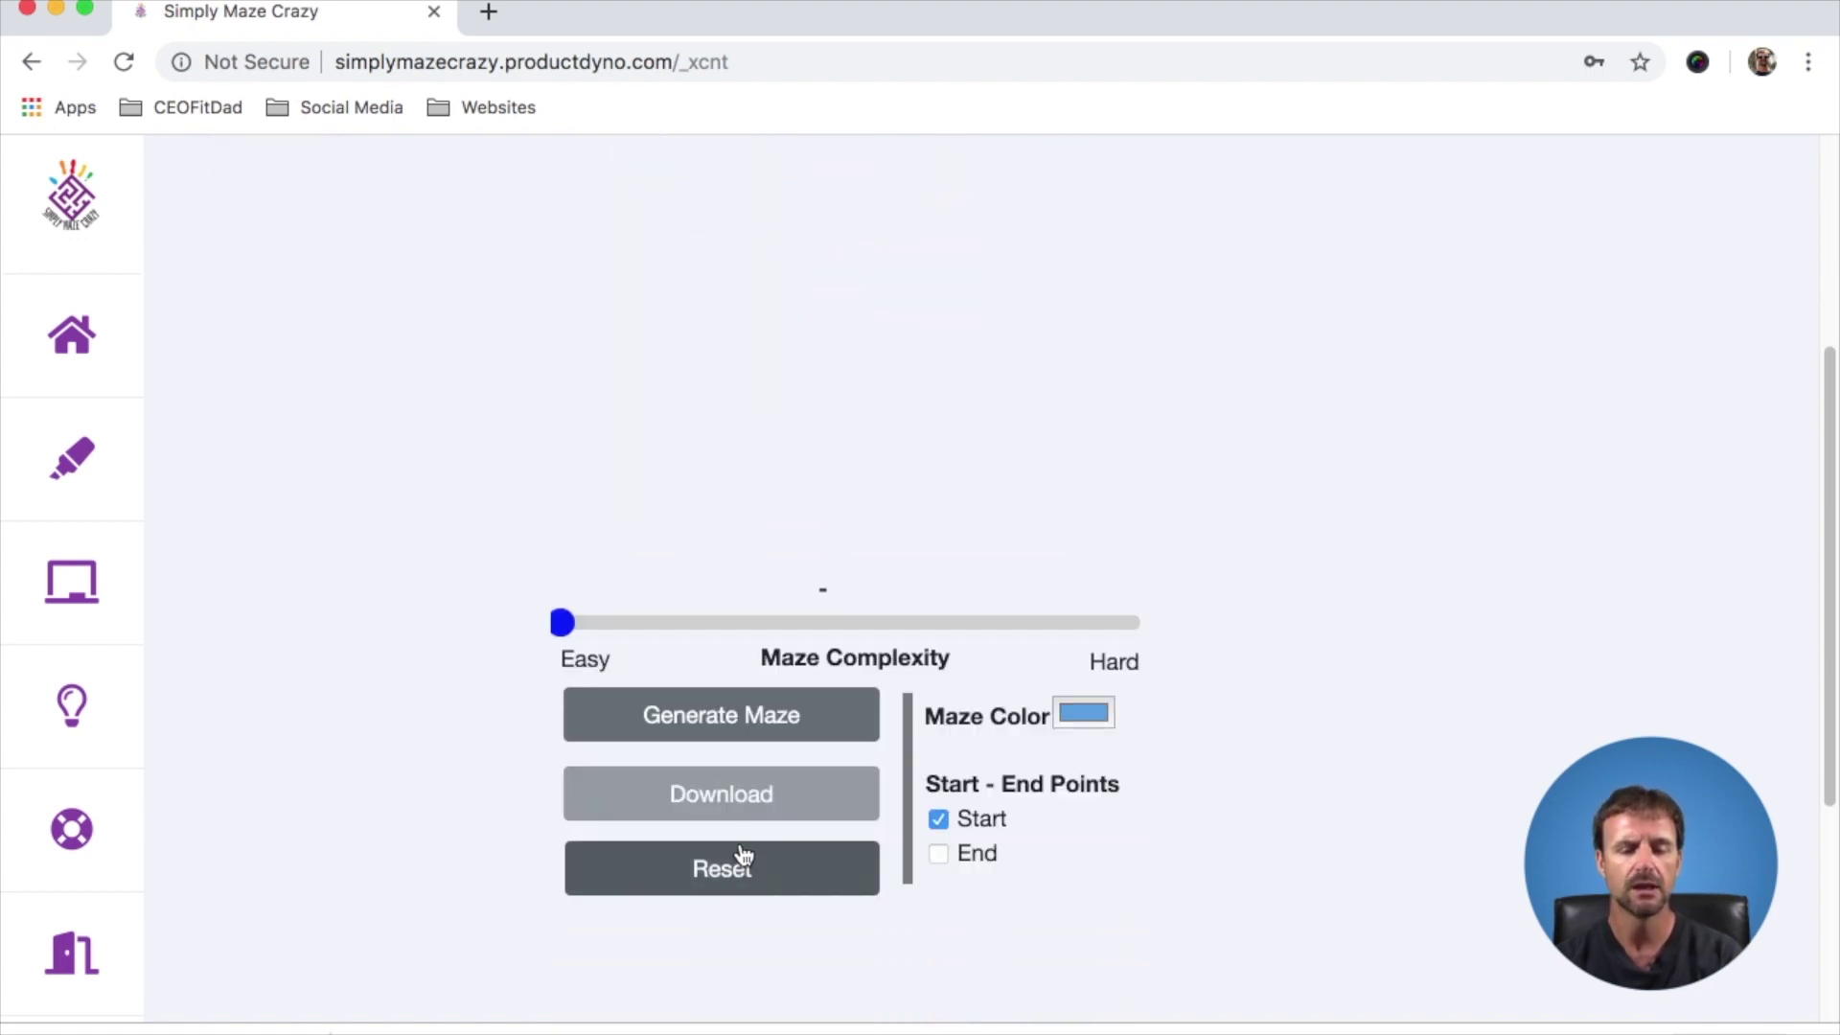
click(665, 719)
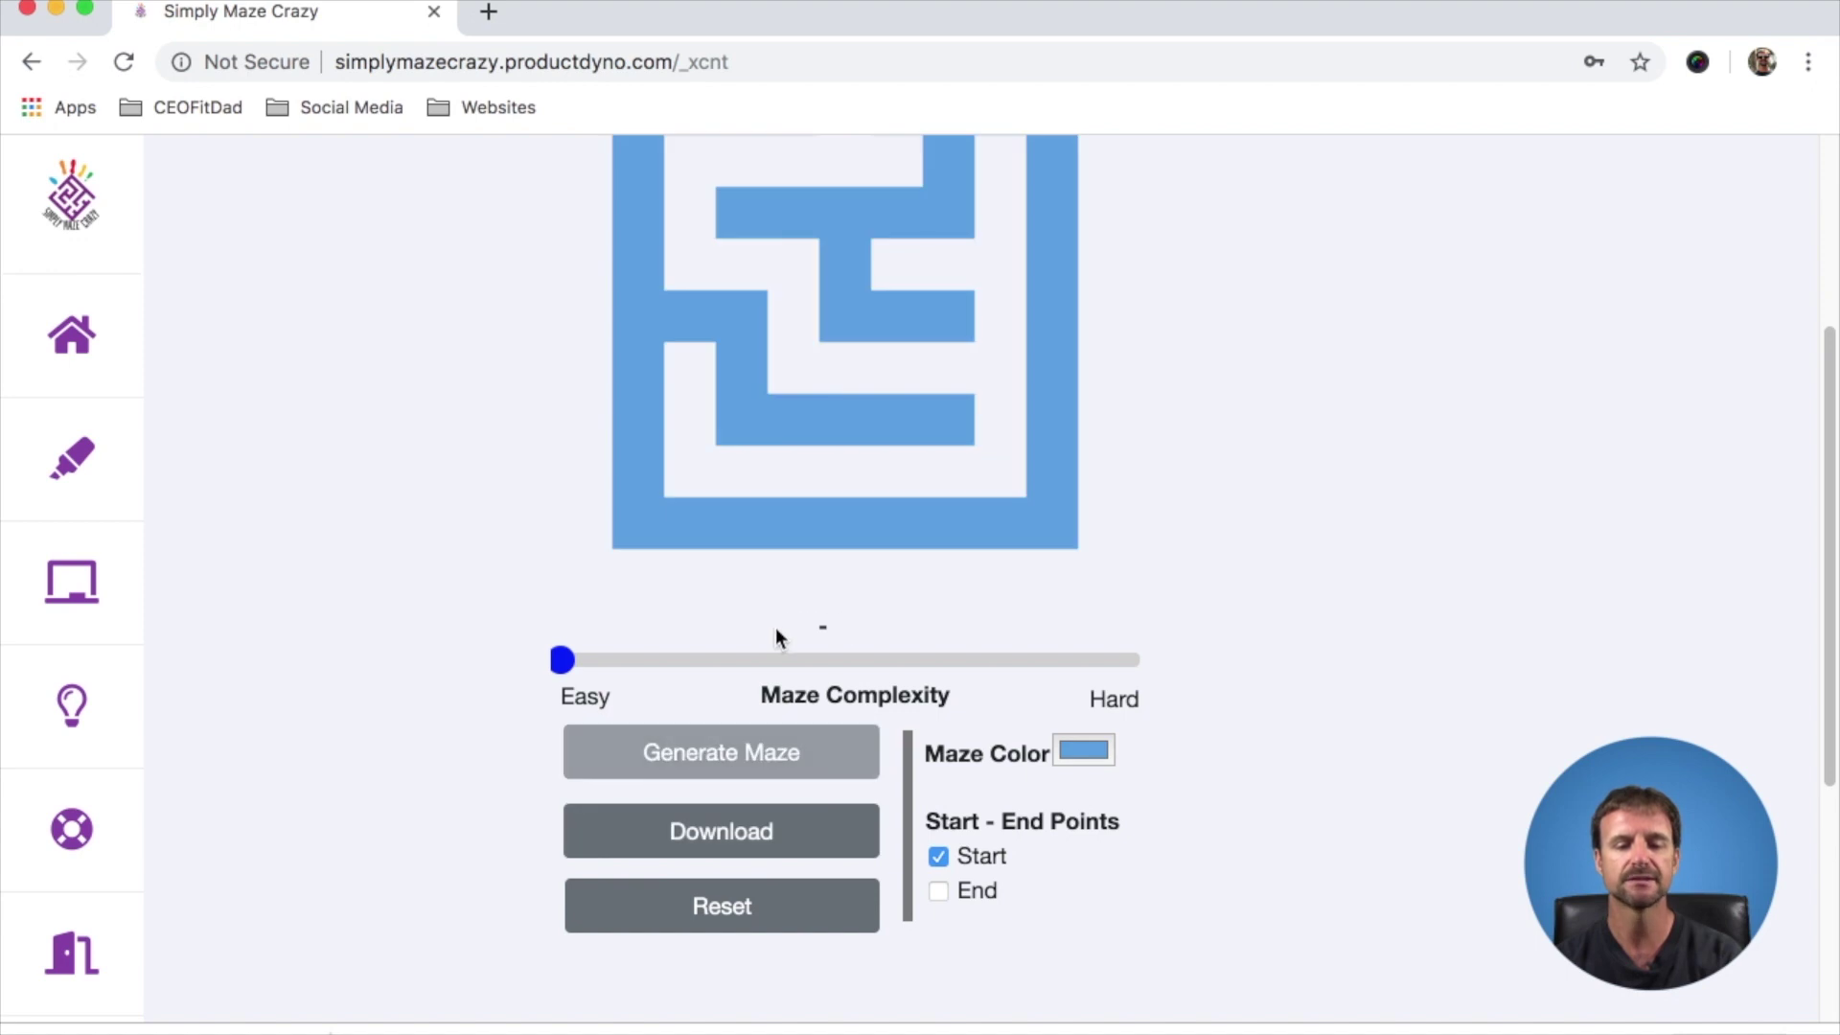
scroll(778, 498, up, 2)
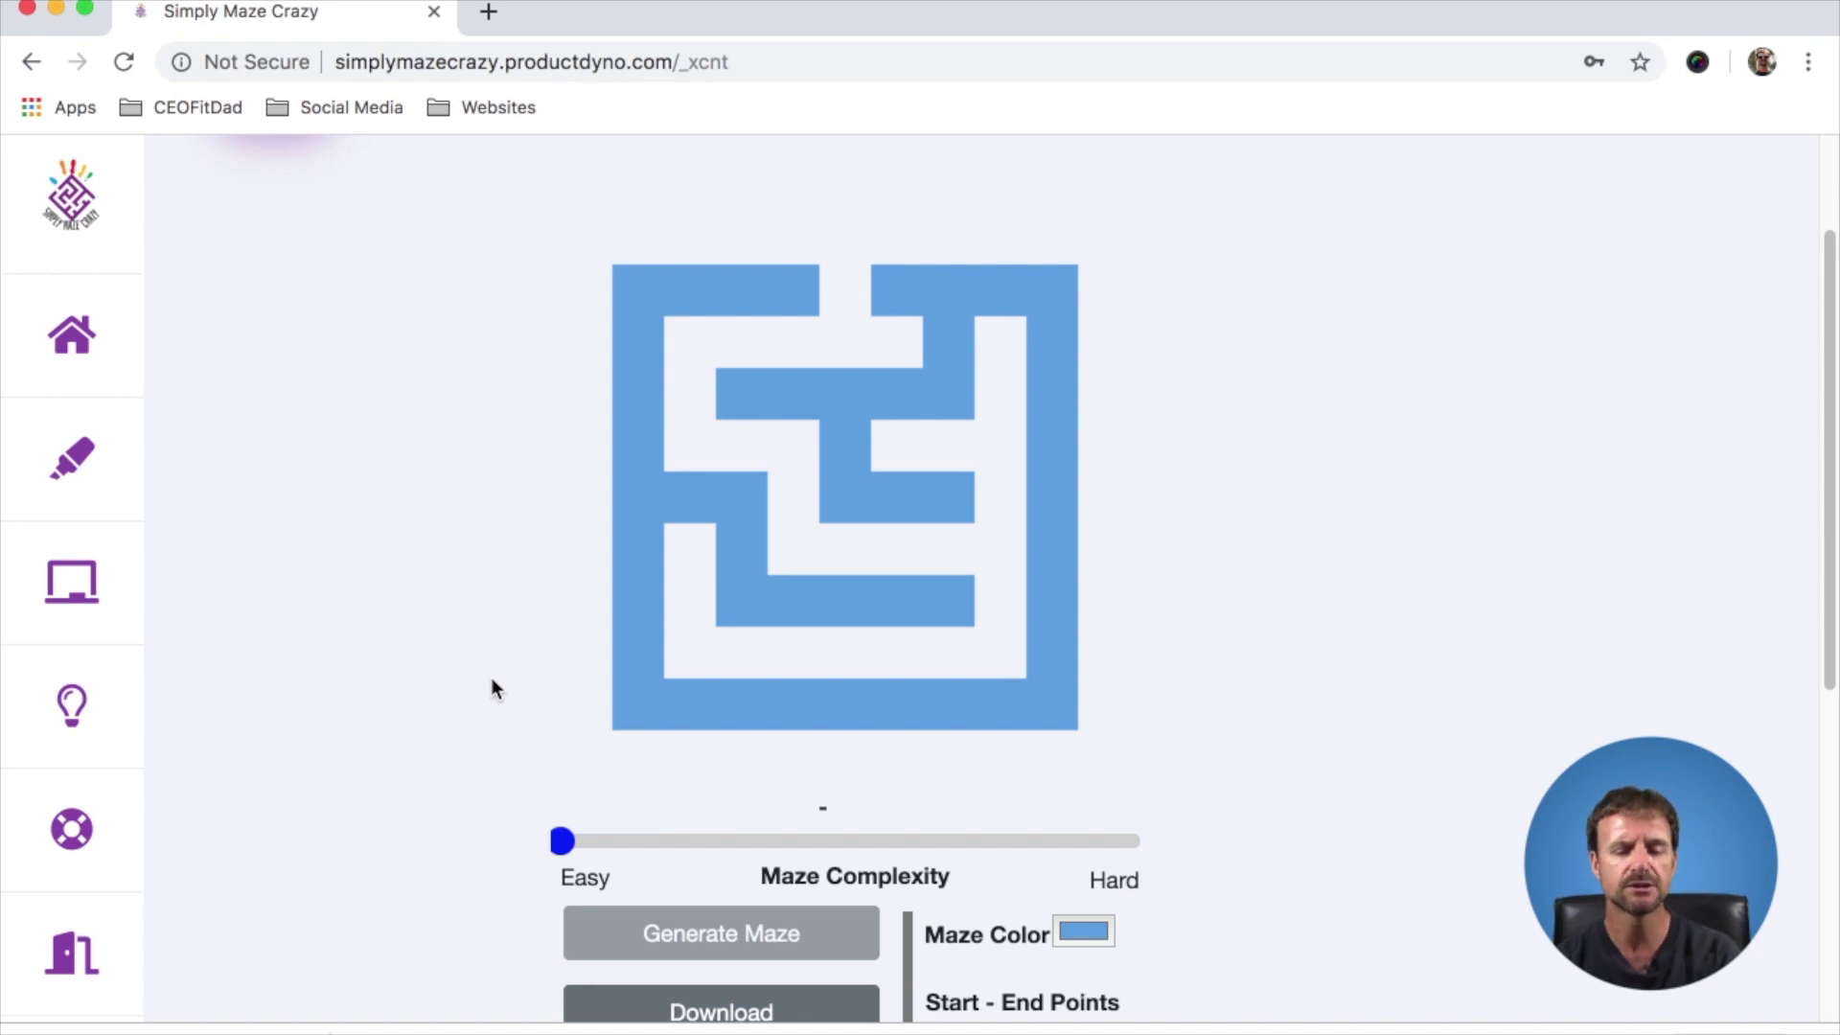
Raise the maze complexity to about a third of its range, enable both start and end points, and generate a new maze after resetting.
scroll(492, 676, down, 5)
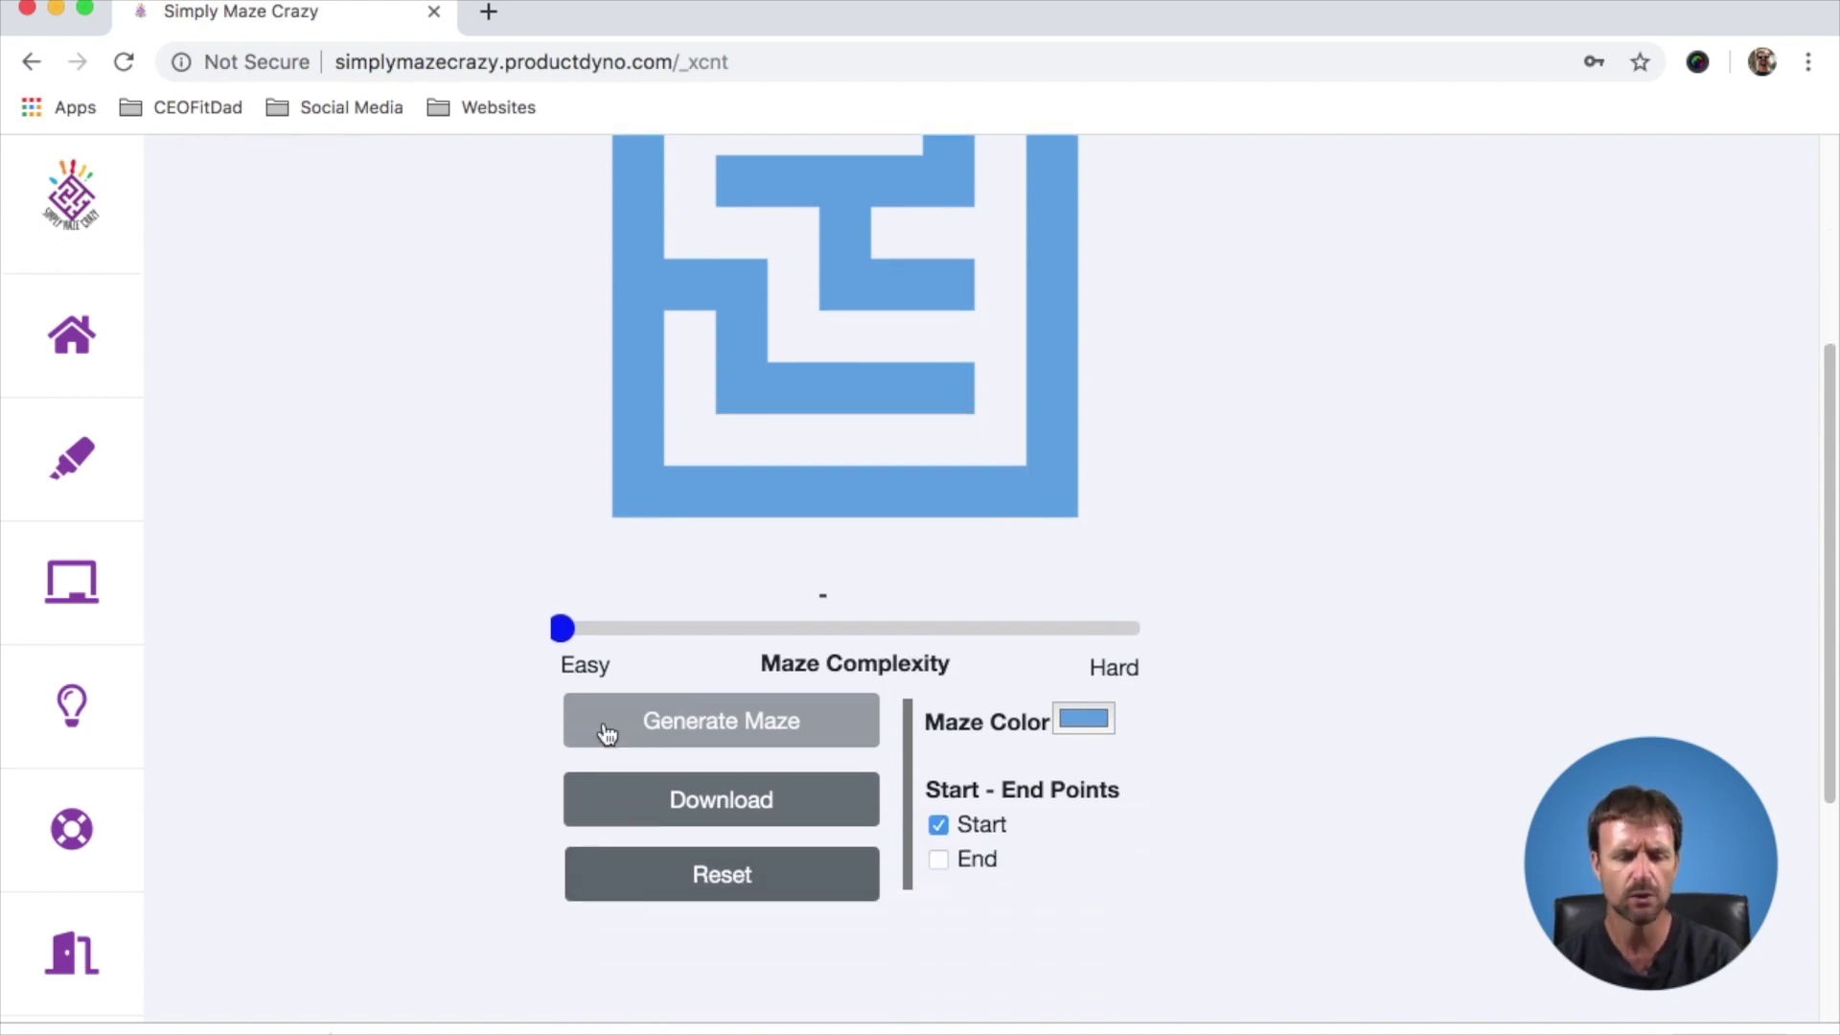
drag(560, 628, 772, 631)
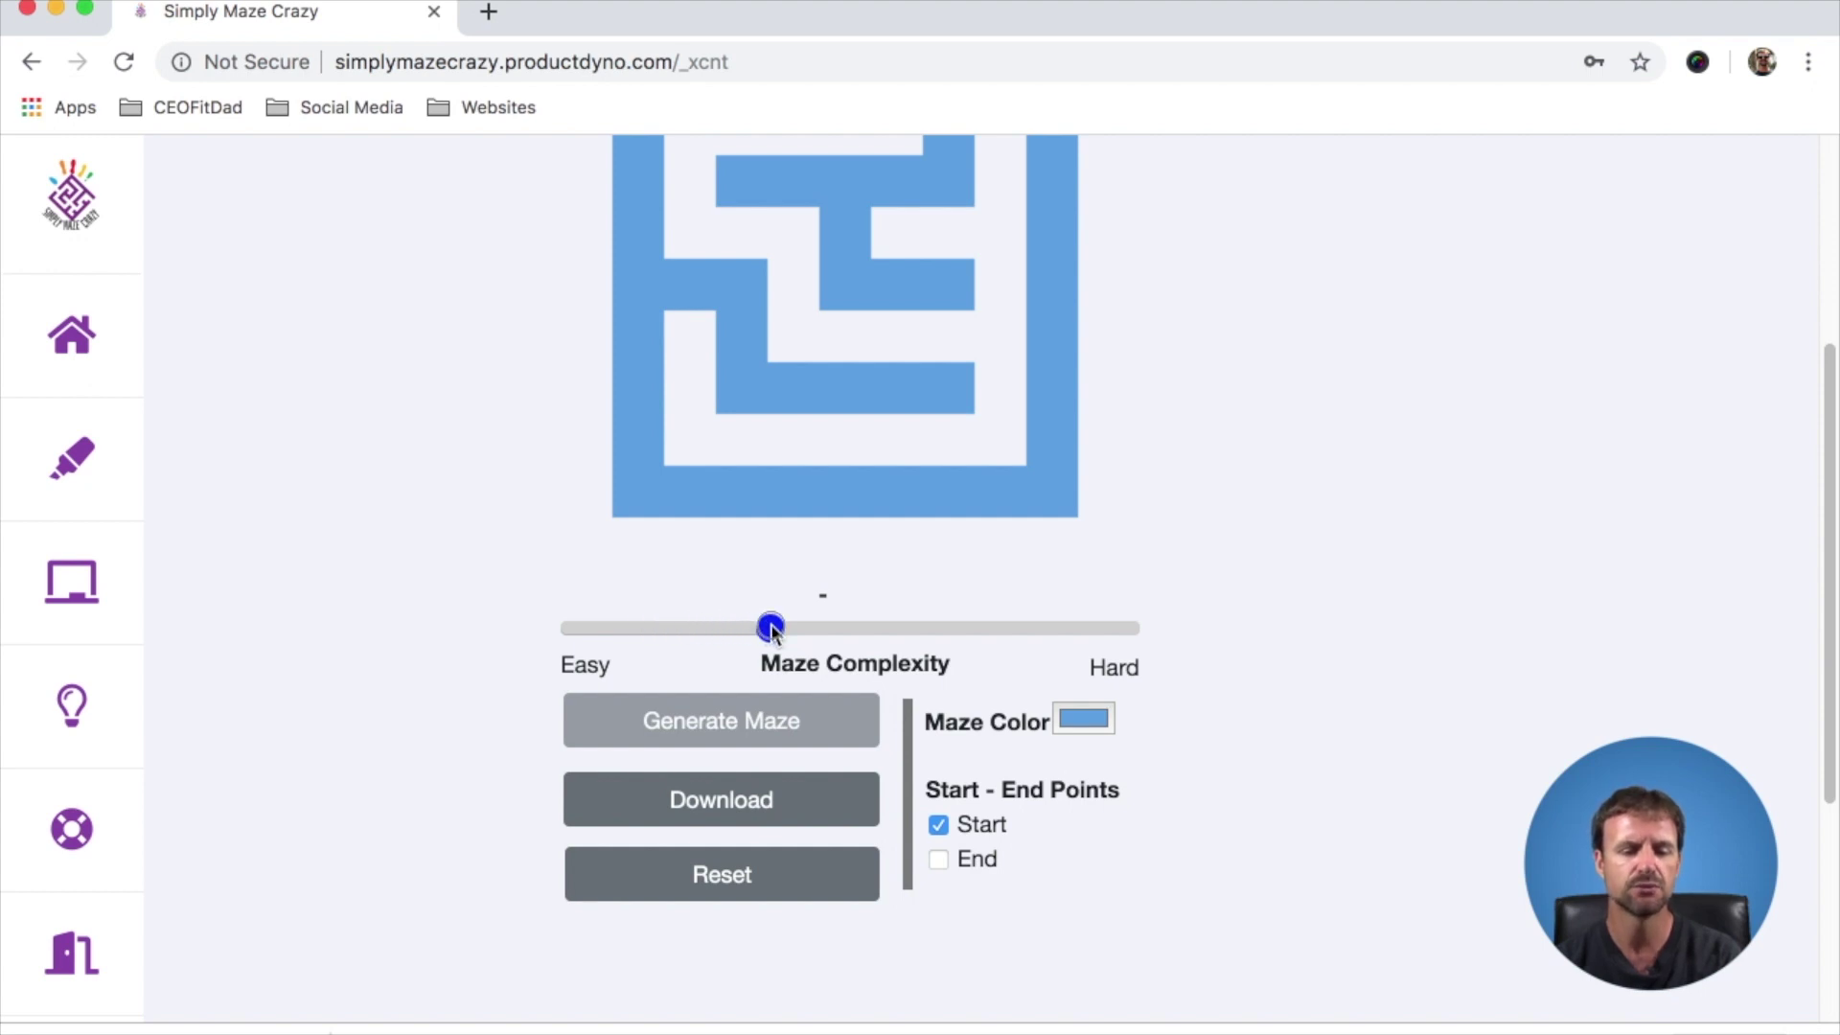
click(707, 876)
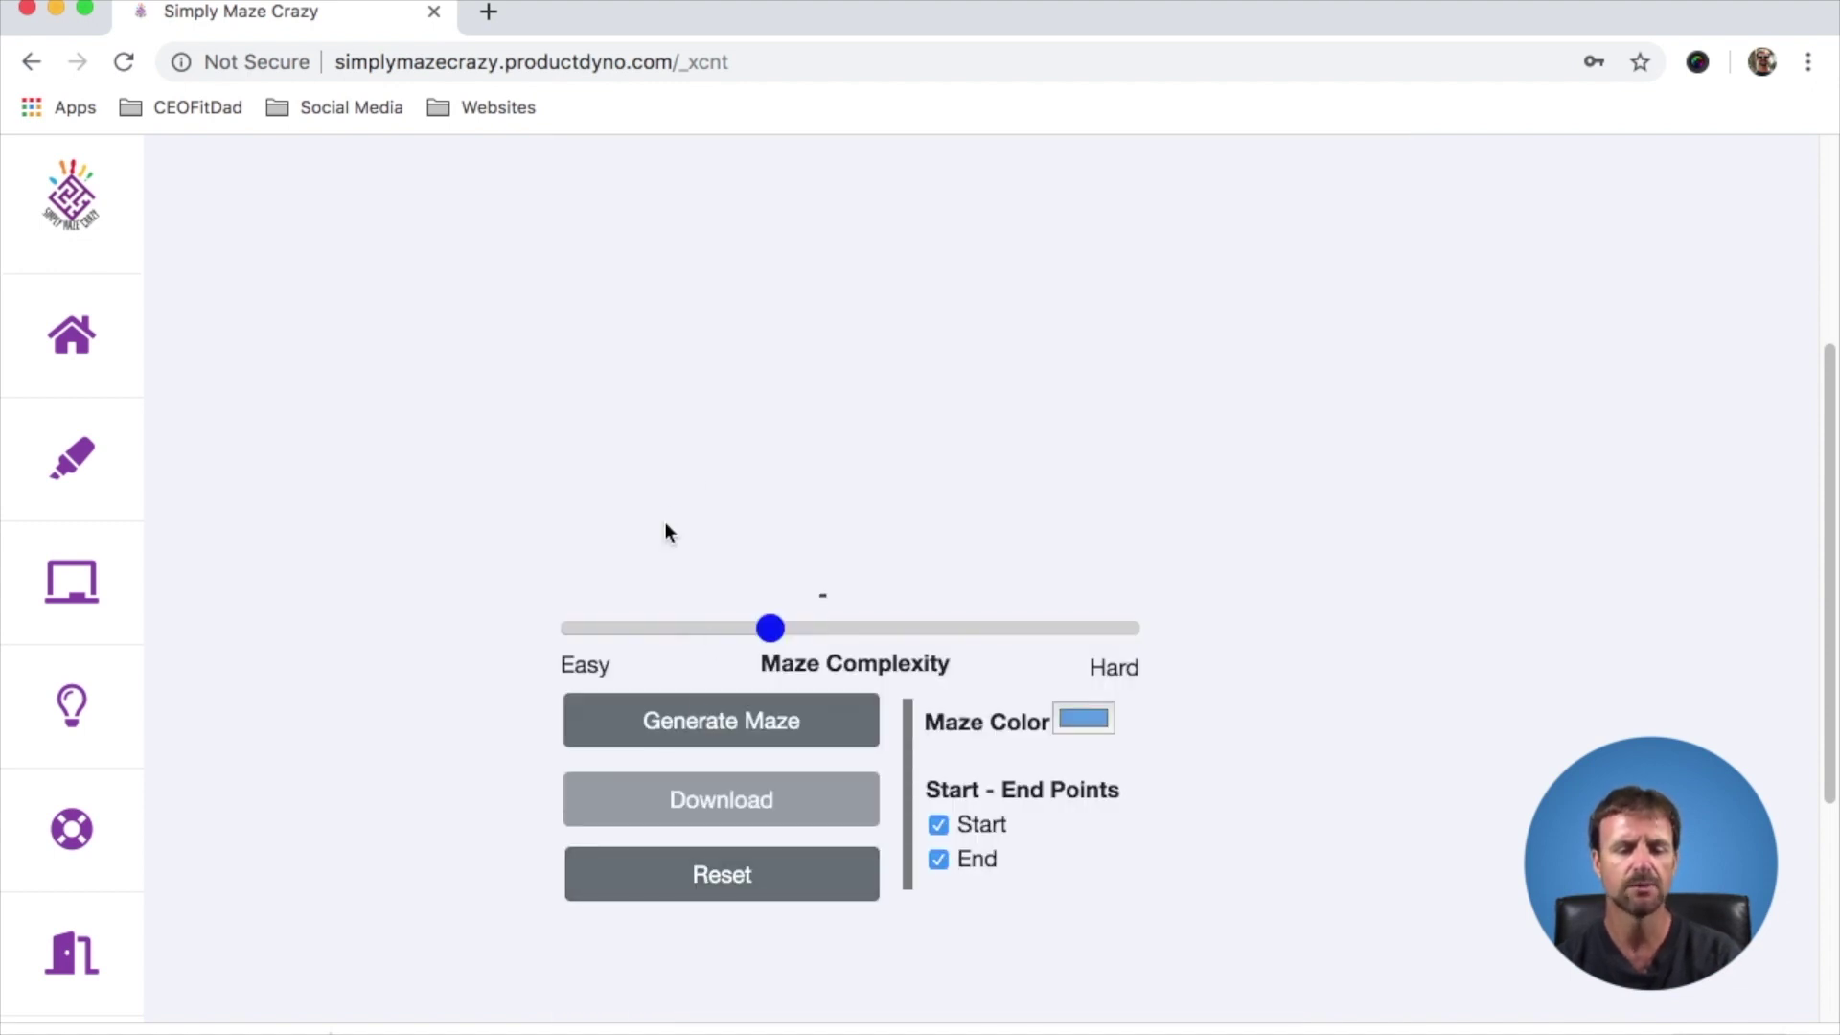
click(747, 874)
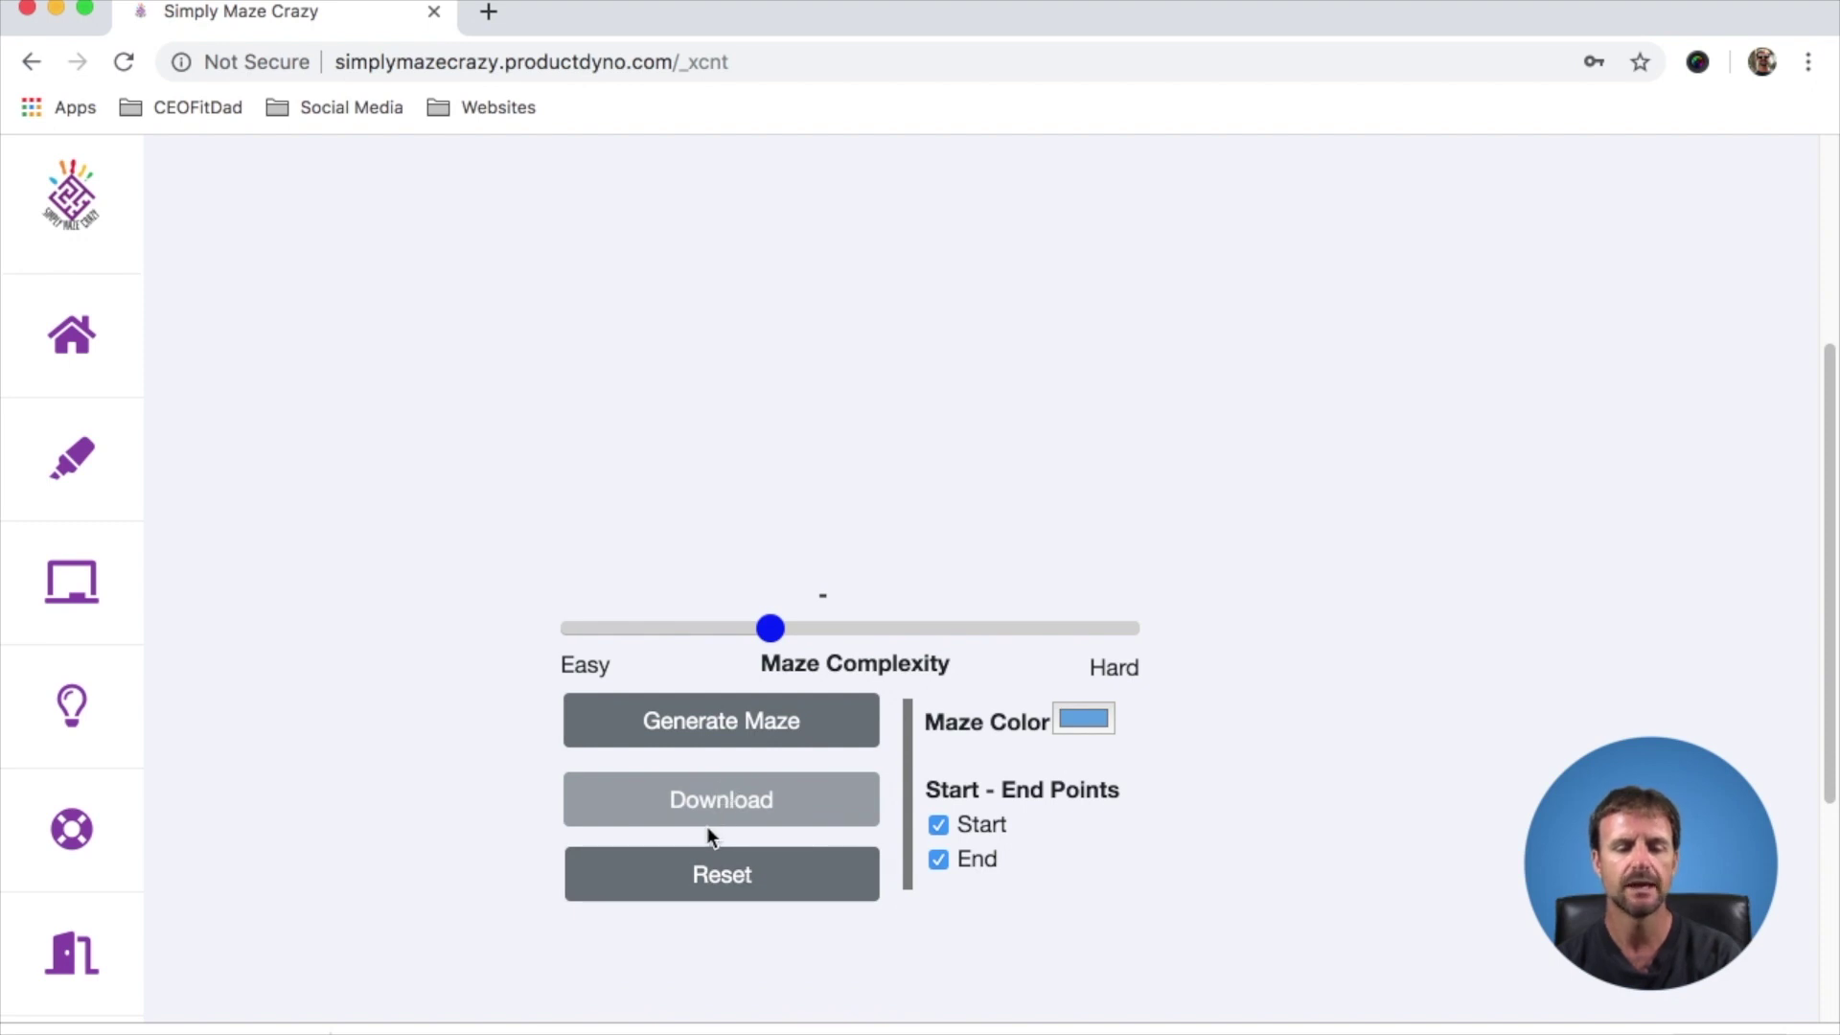
click(714, 726)
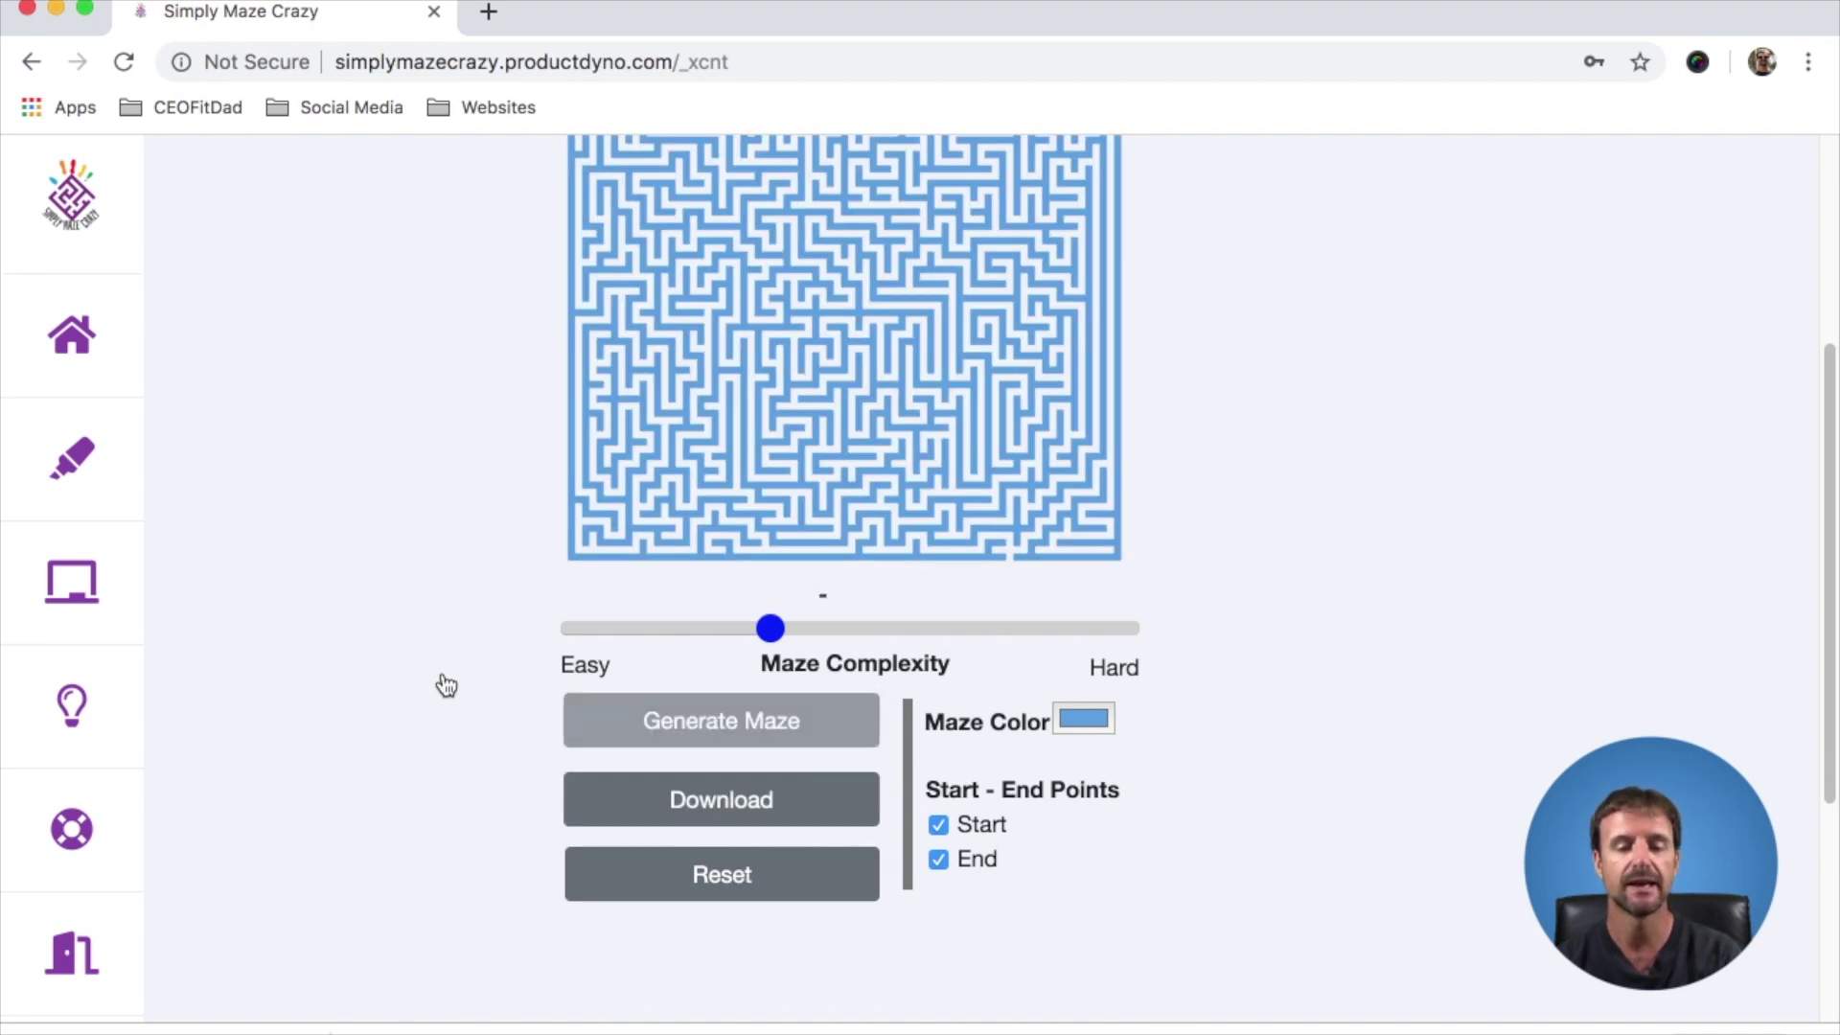
Review the harder blue maze and download it.
scroll(443, 683, up, 3)
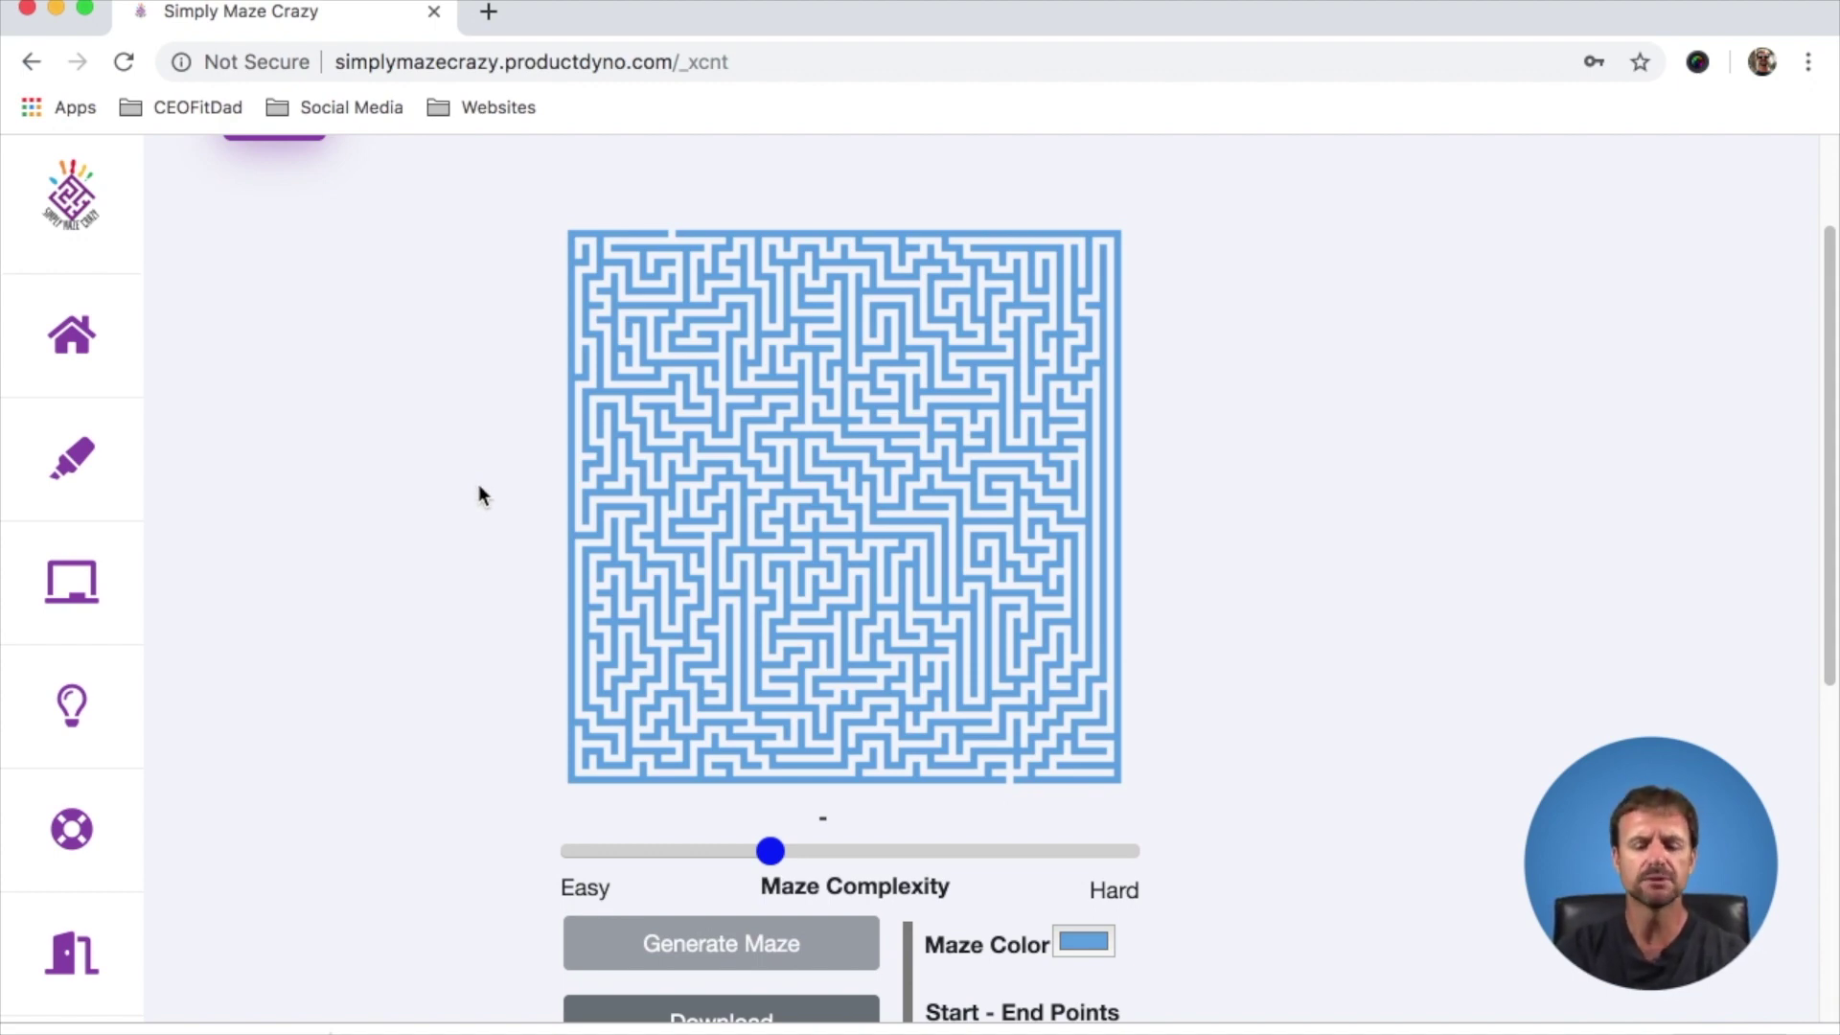
scroll(440, 498, down, 4)
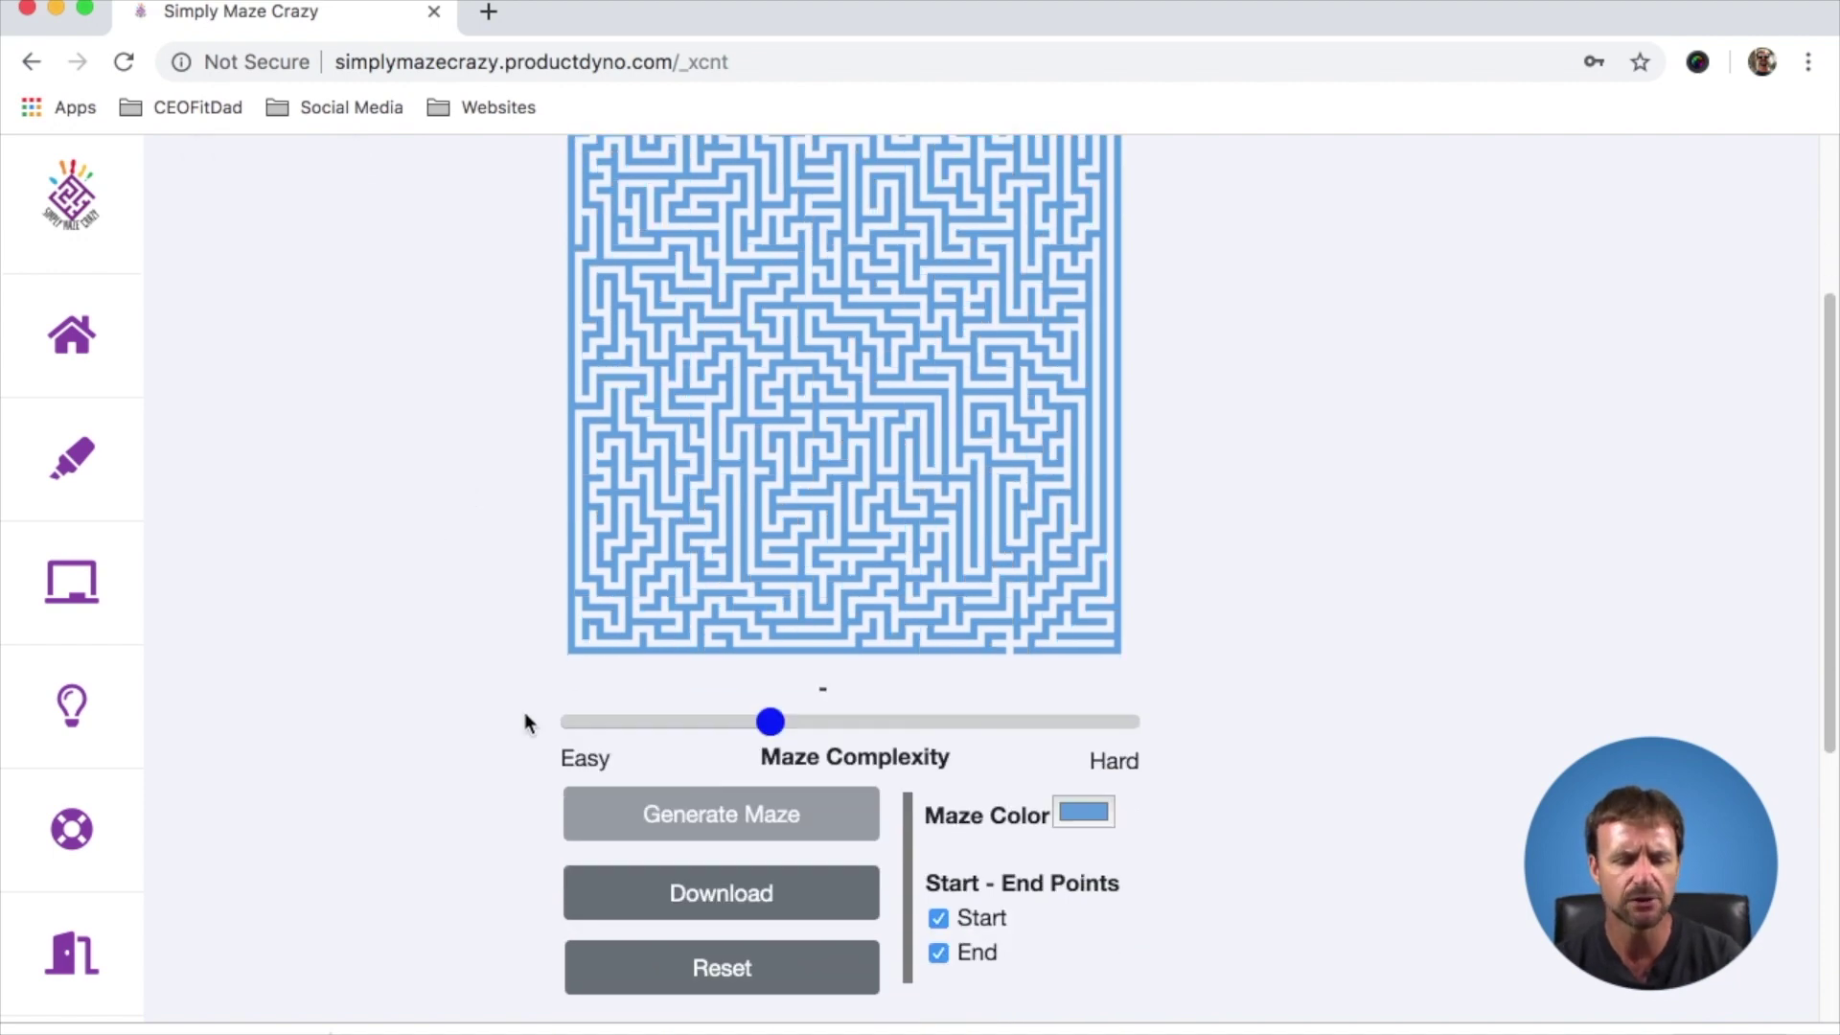
click(668, 856)
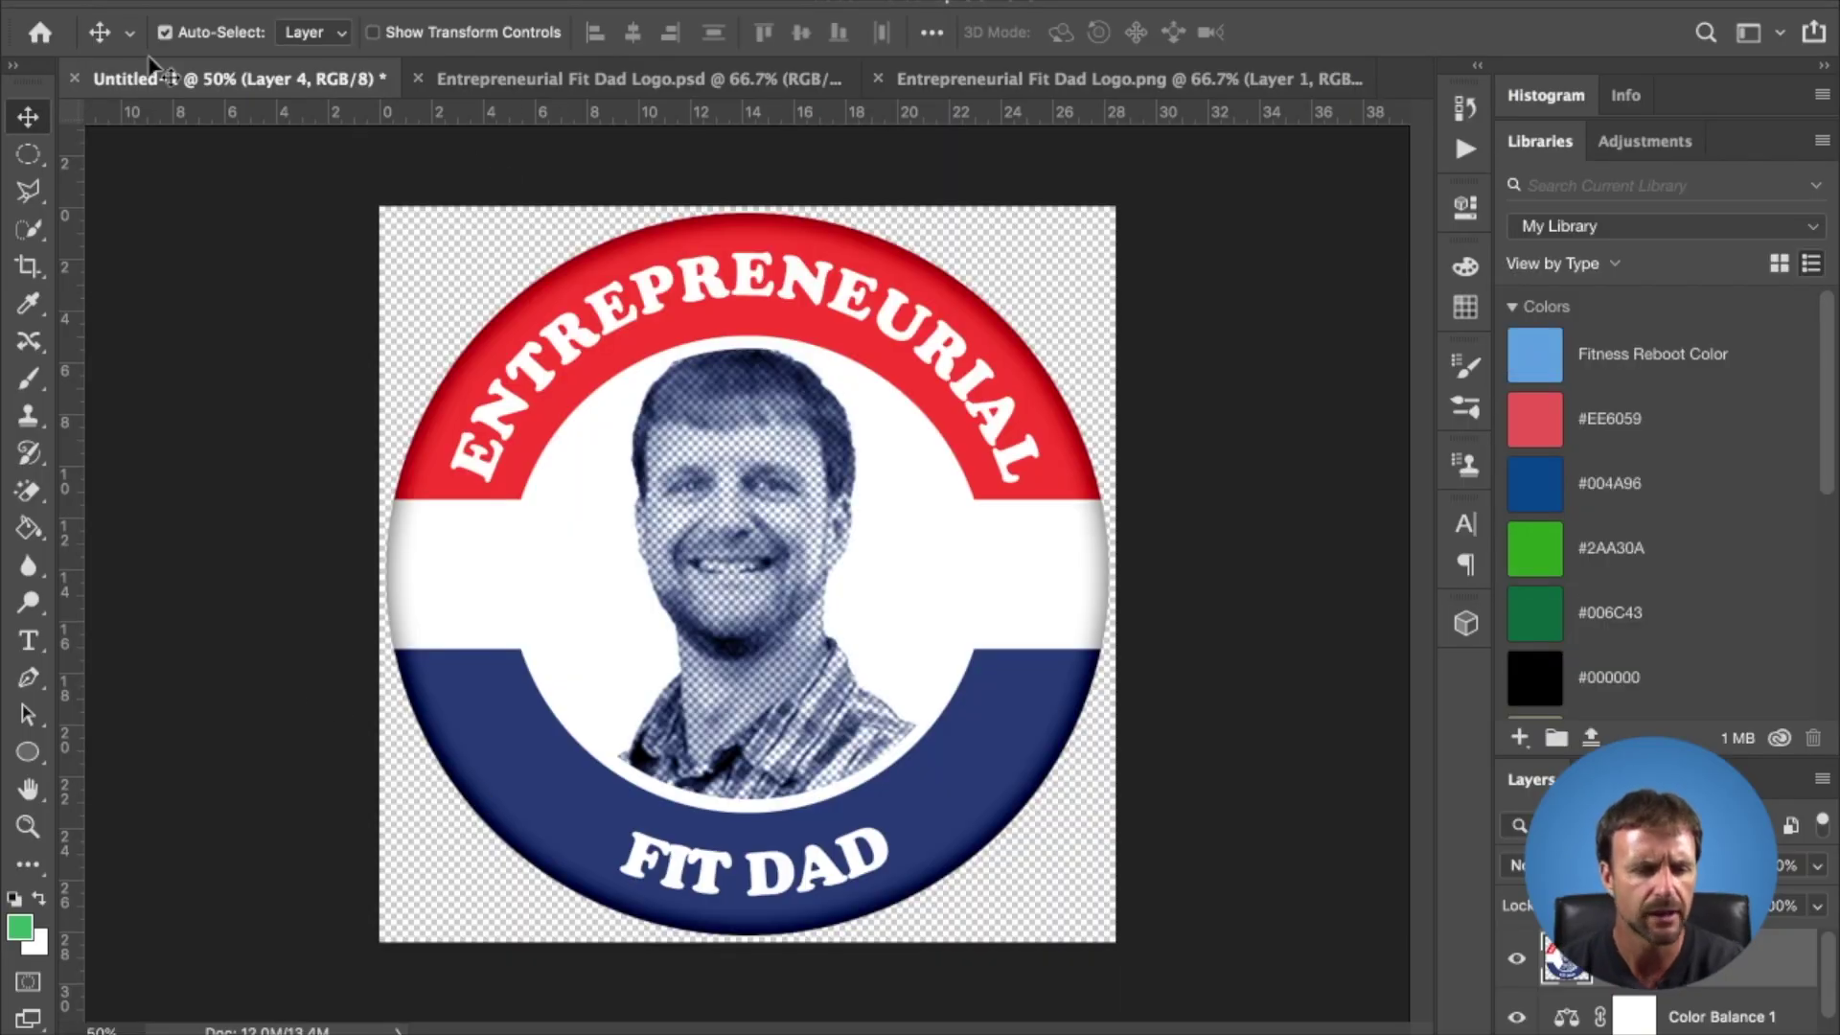
In Photoshop, close all the open Entrepreneurial Fit Dad logo documents without saving changes.
click(73, 80)
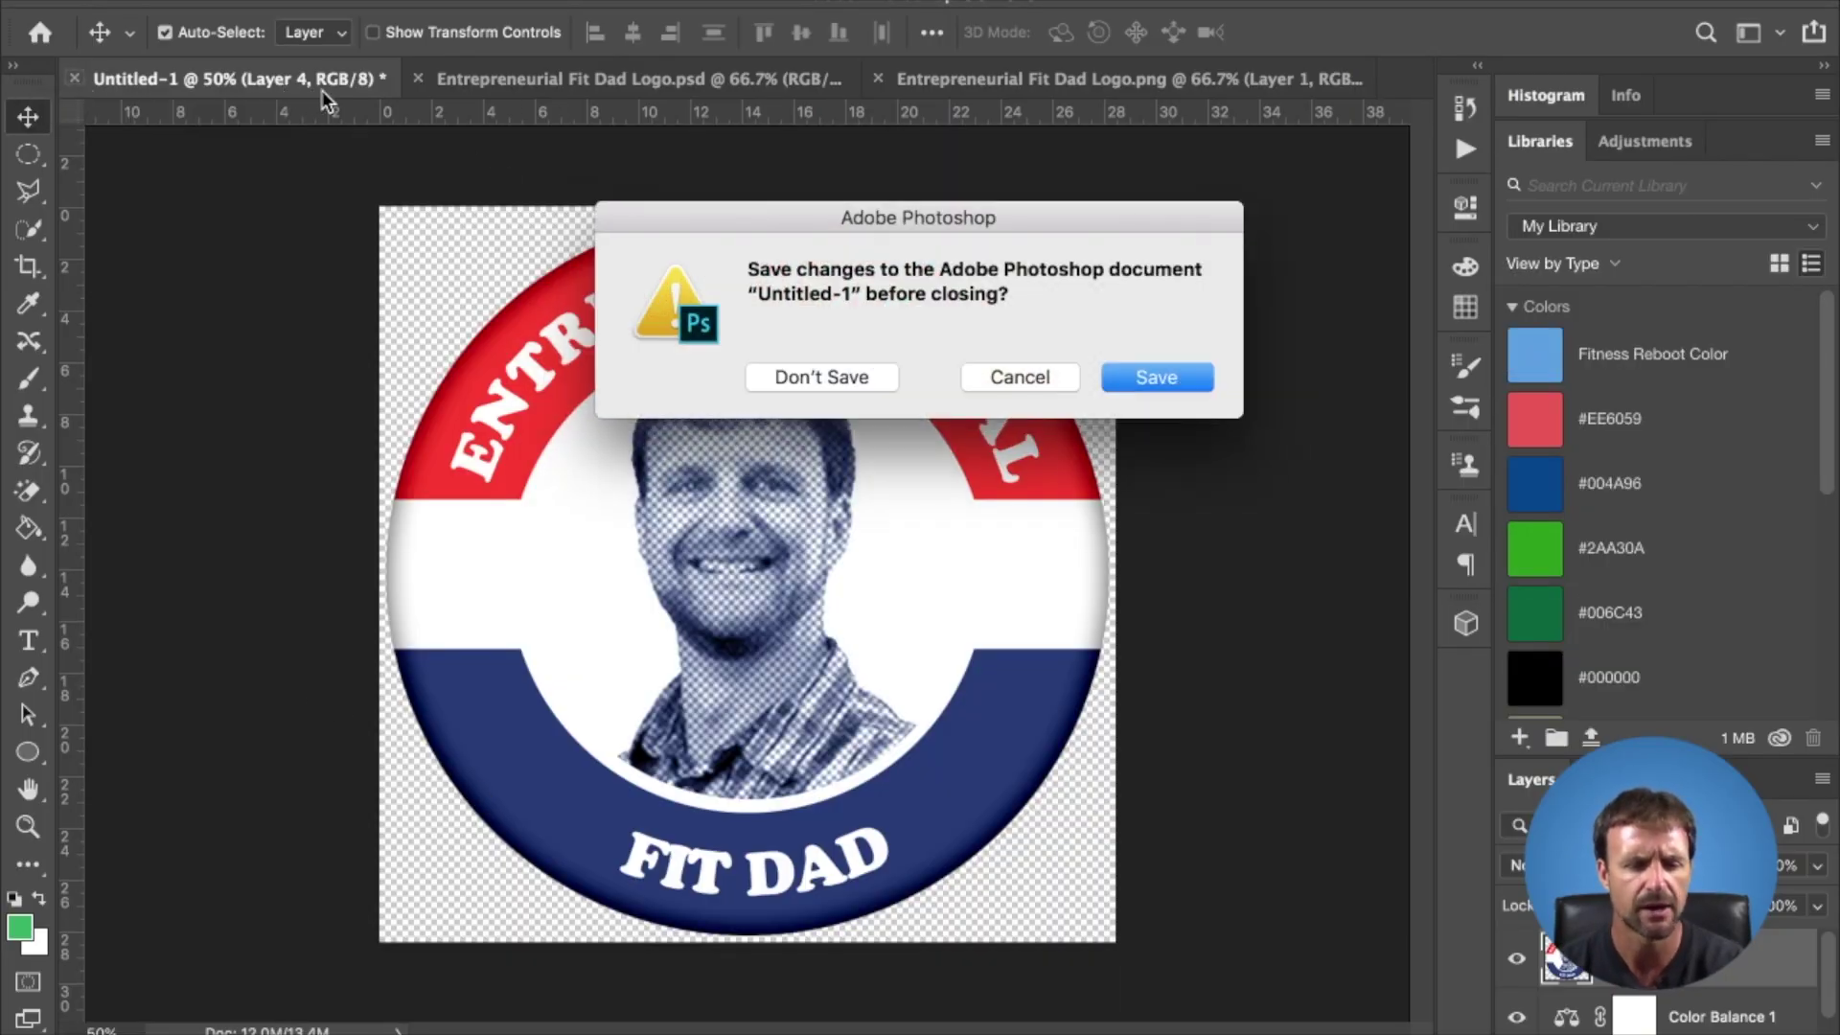
click(849, 377)
click(548, 80)
click(838, 376)
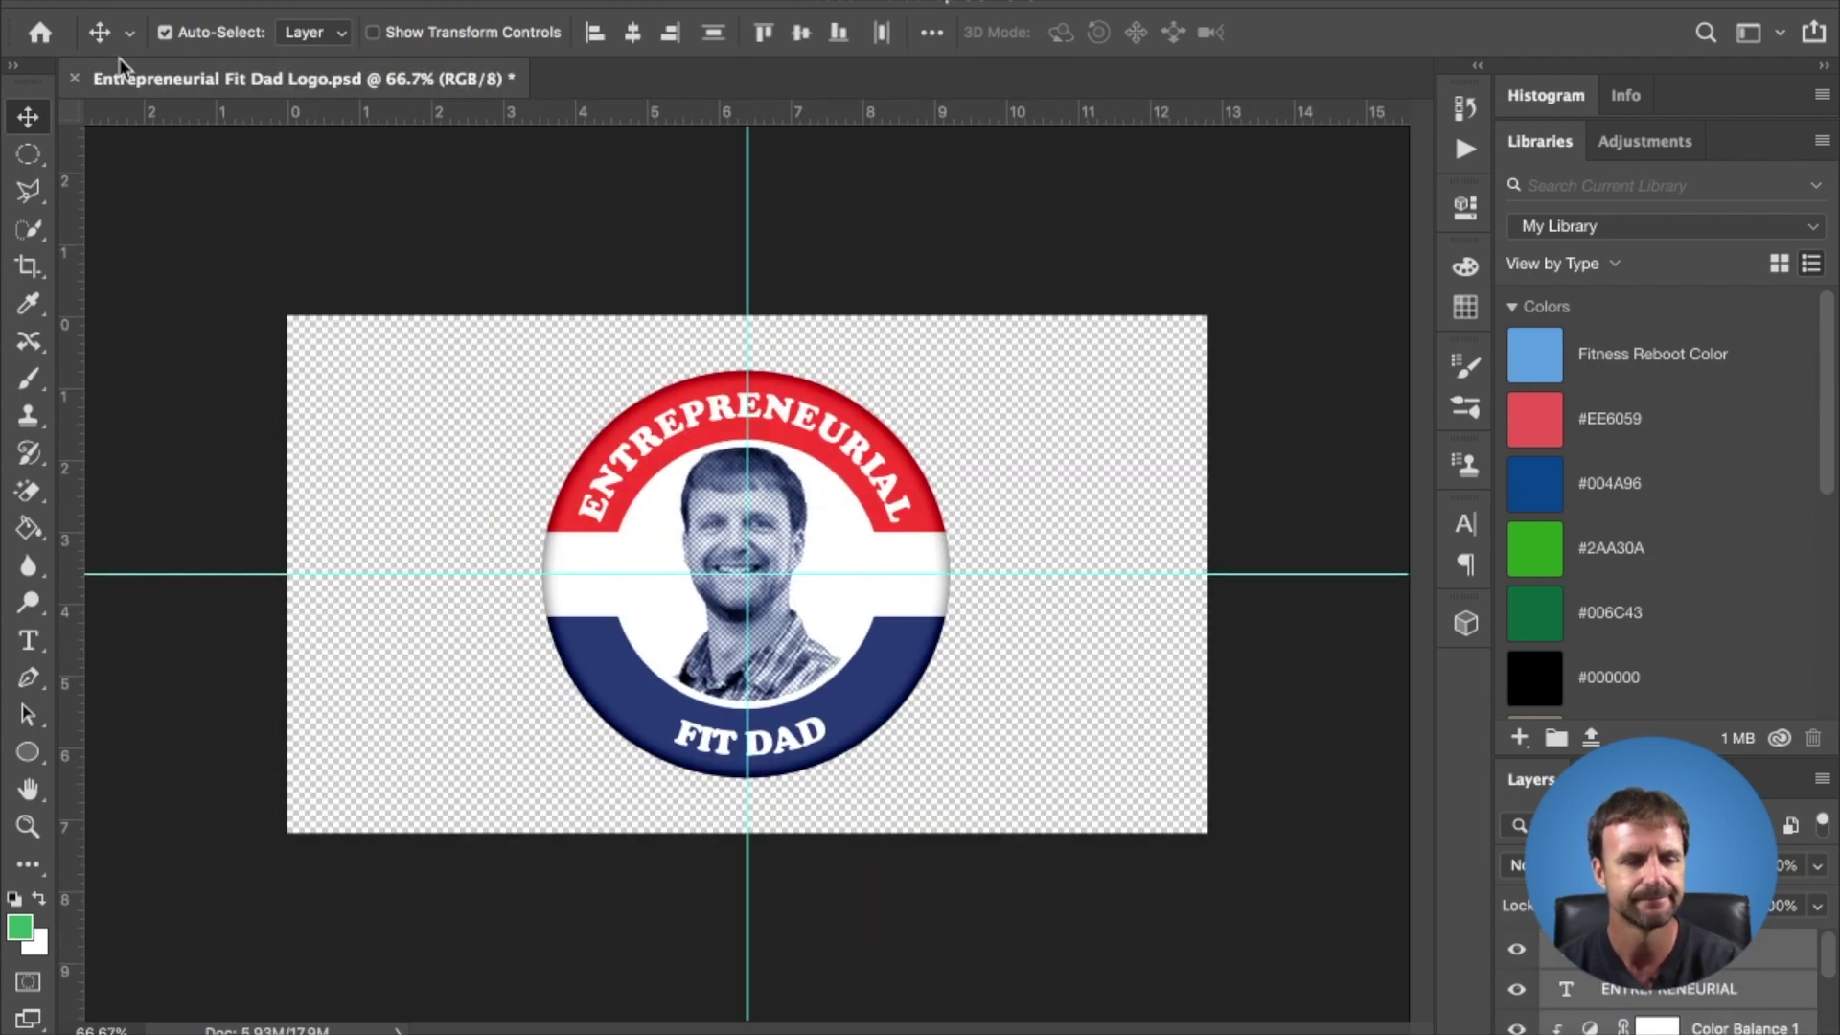
click(75, 79)
click(815, 375)
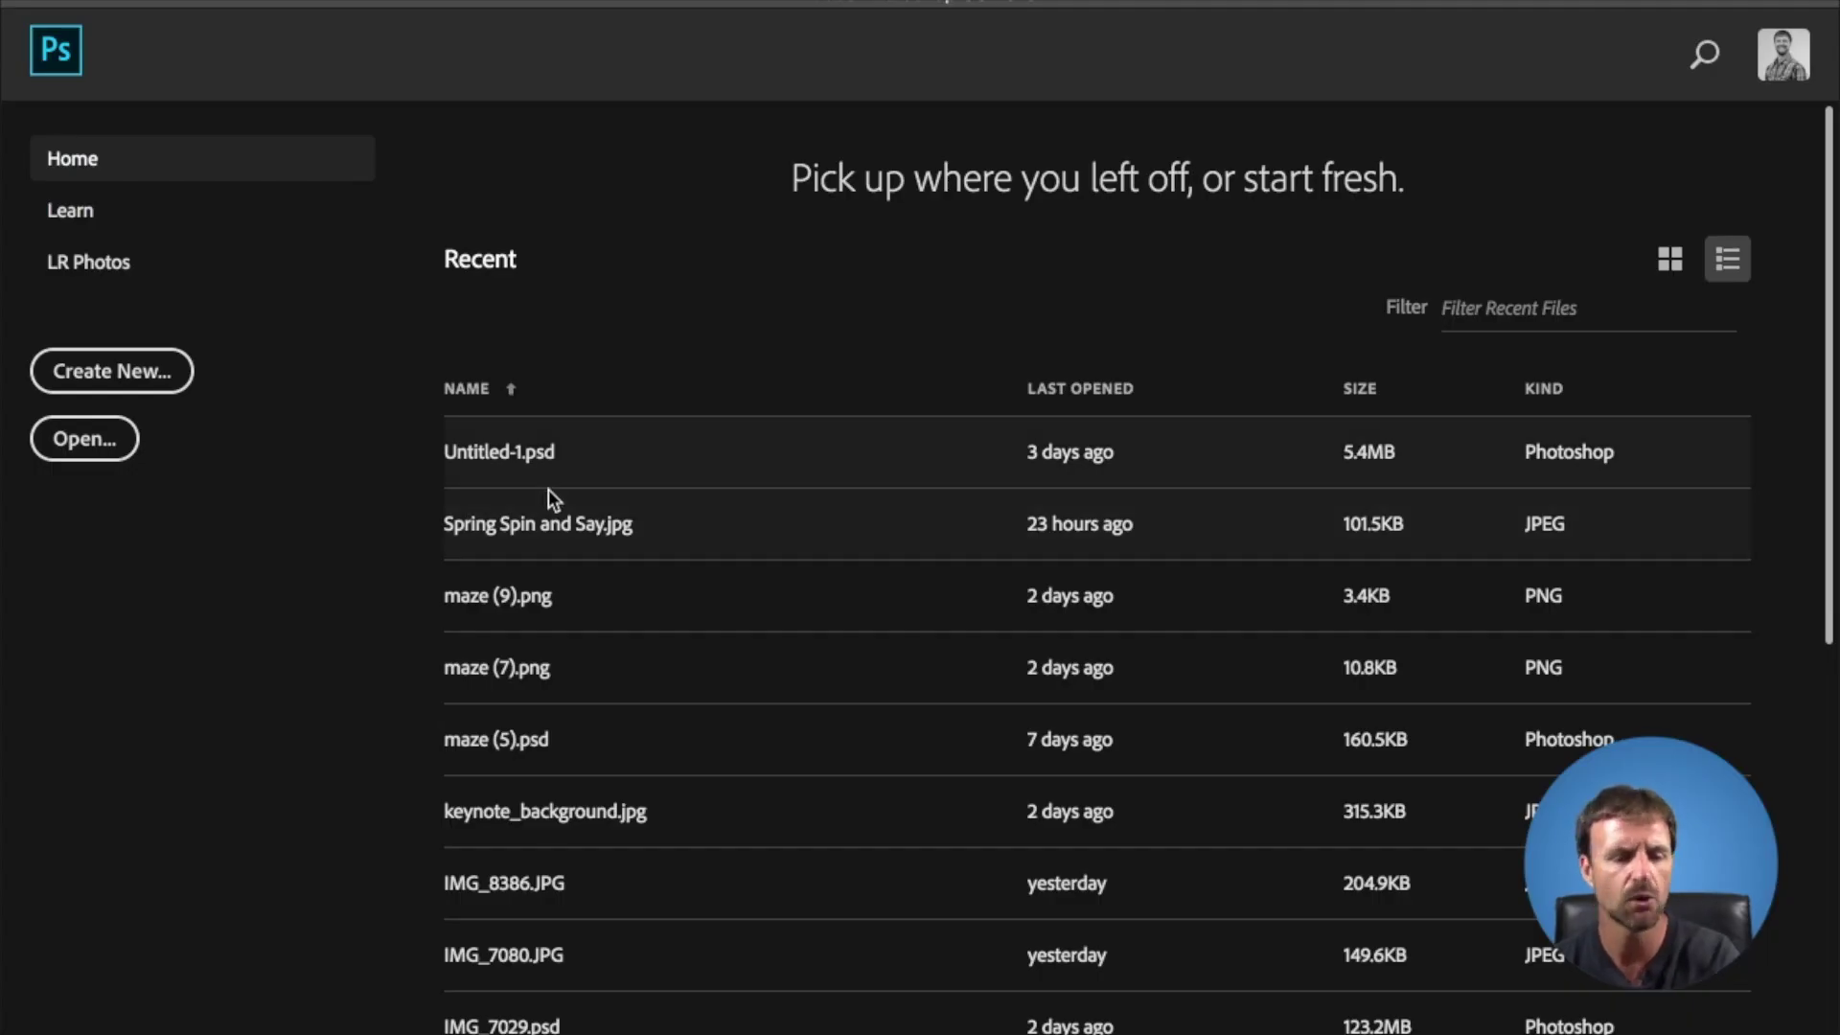
Open the file maze (8).png from the Downloads folder.
click(96, 439)
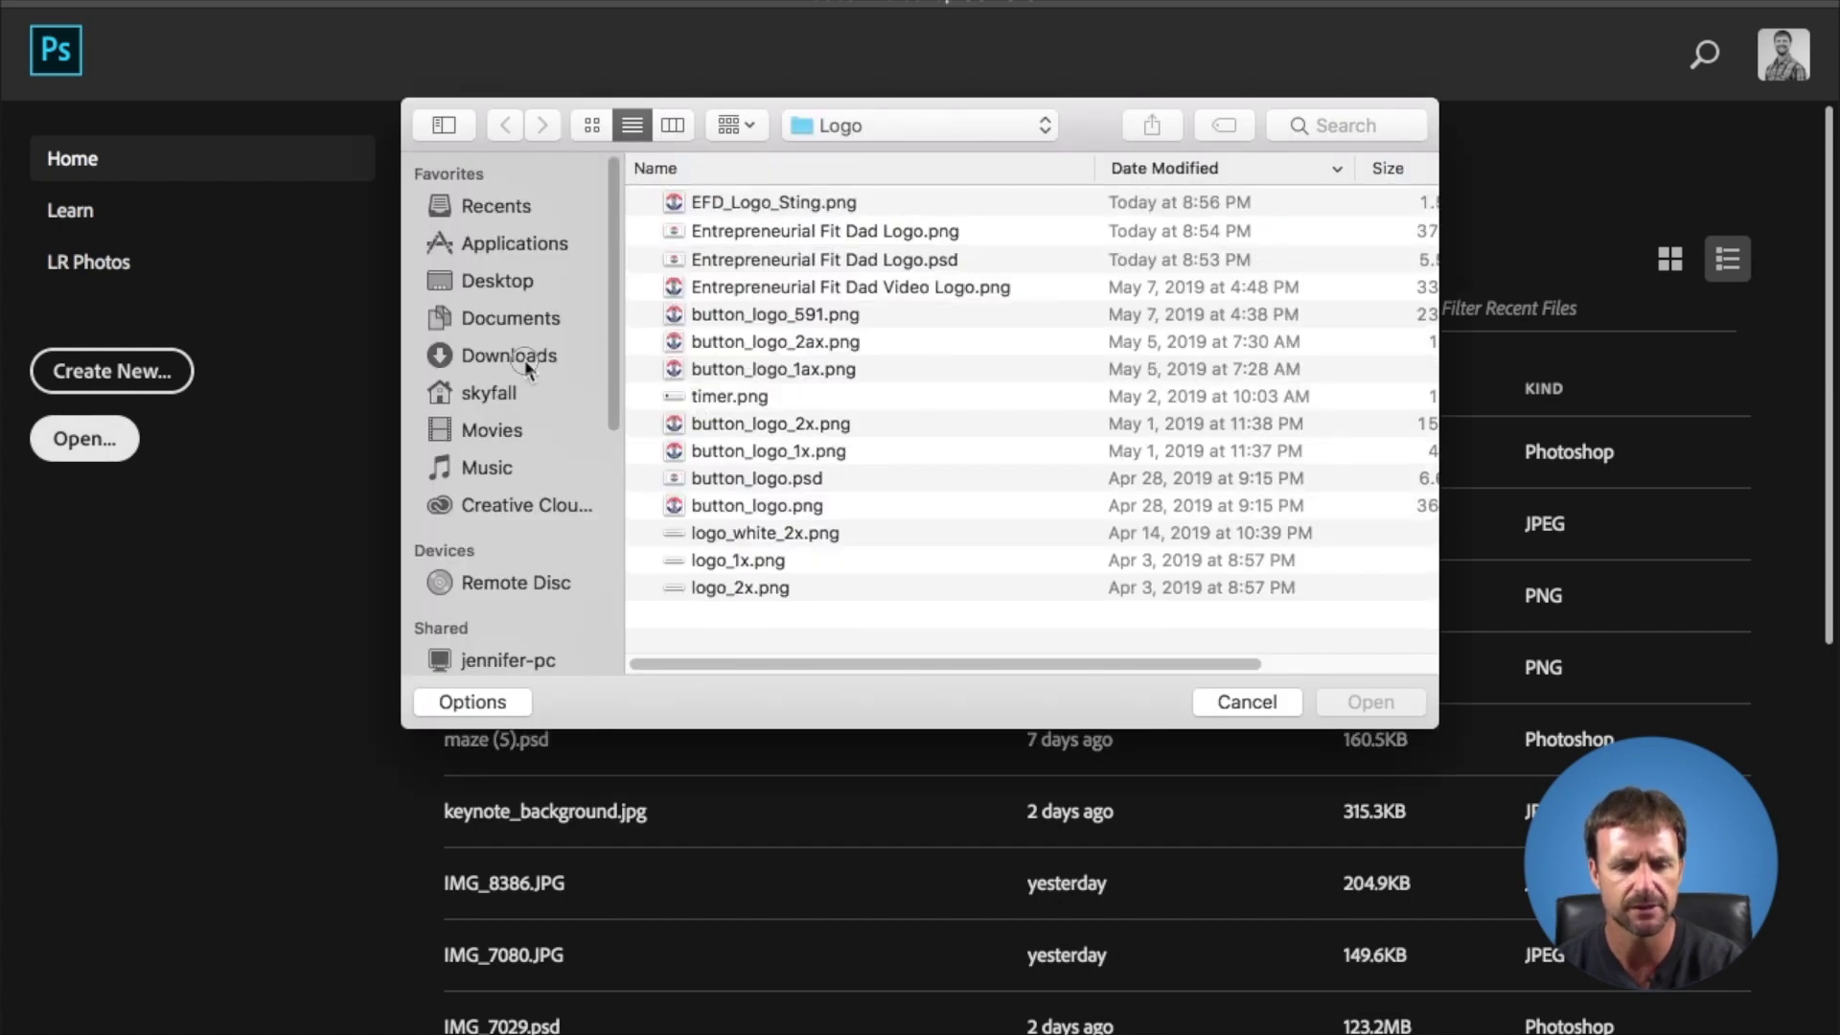
click(525, 360)
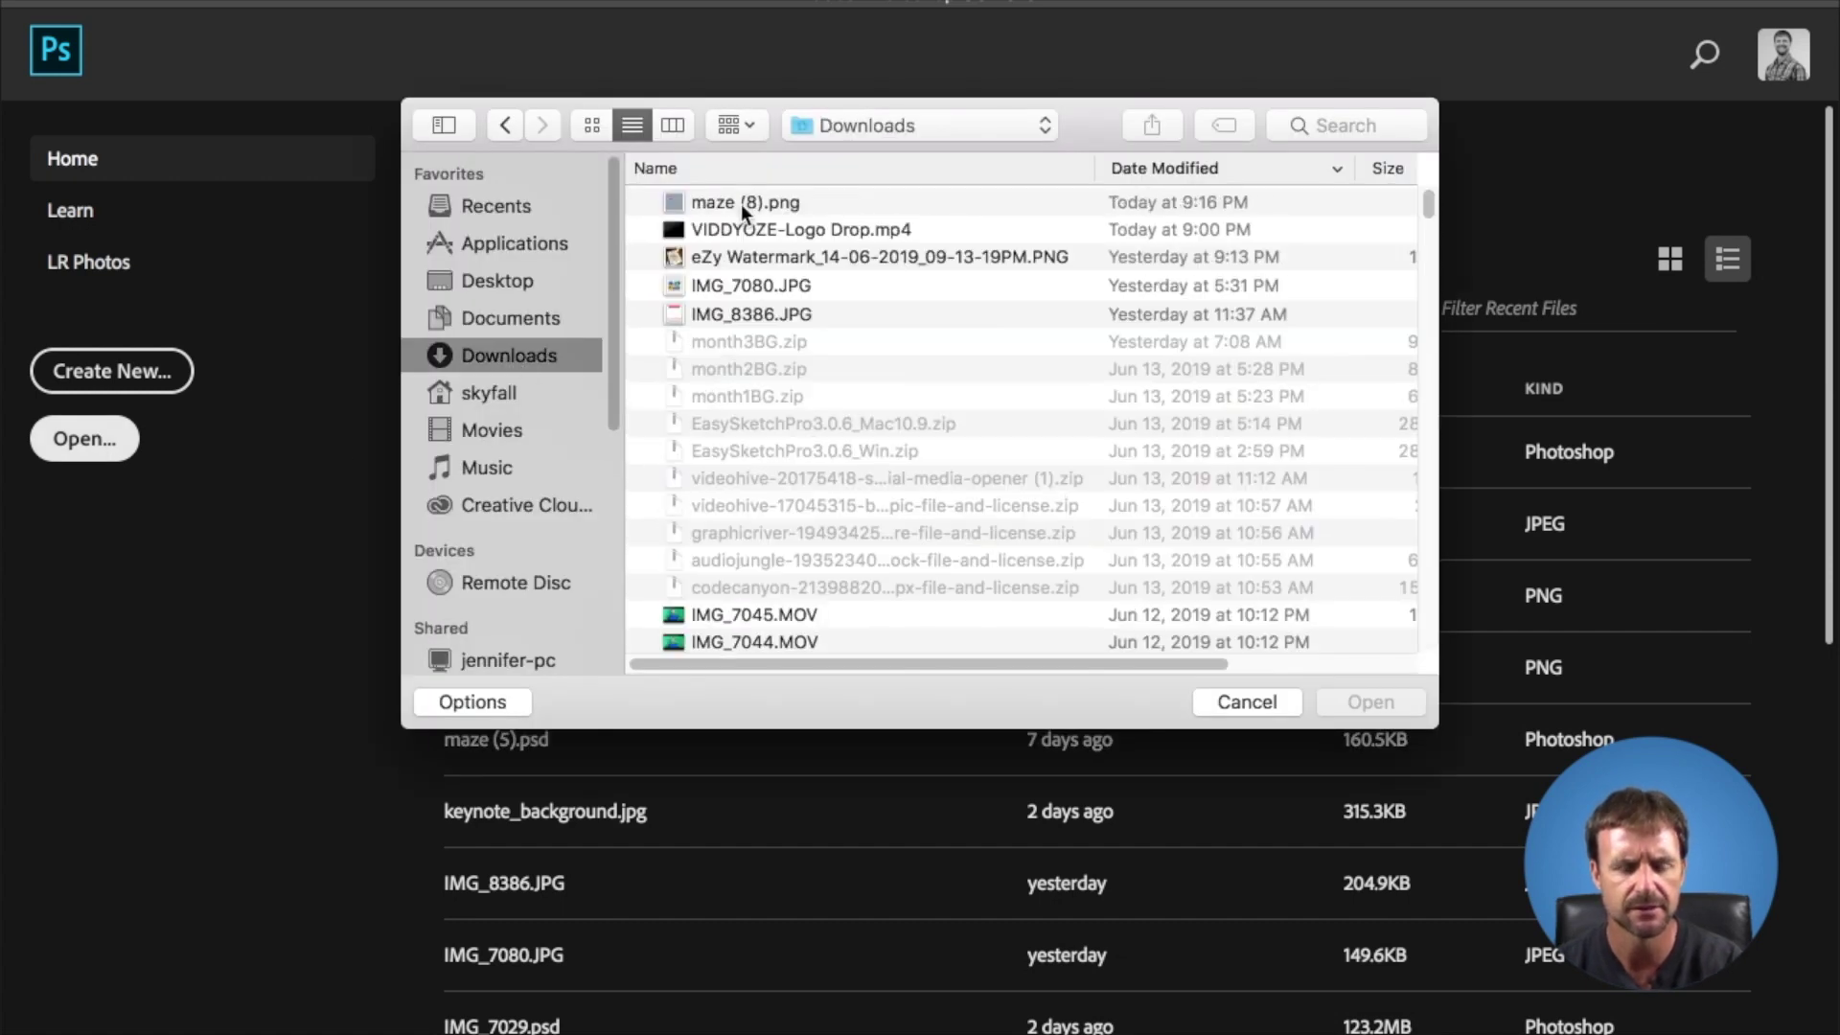
double_click(740, 203)
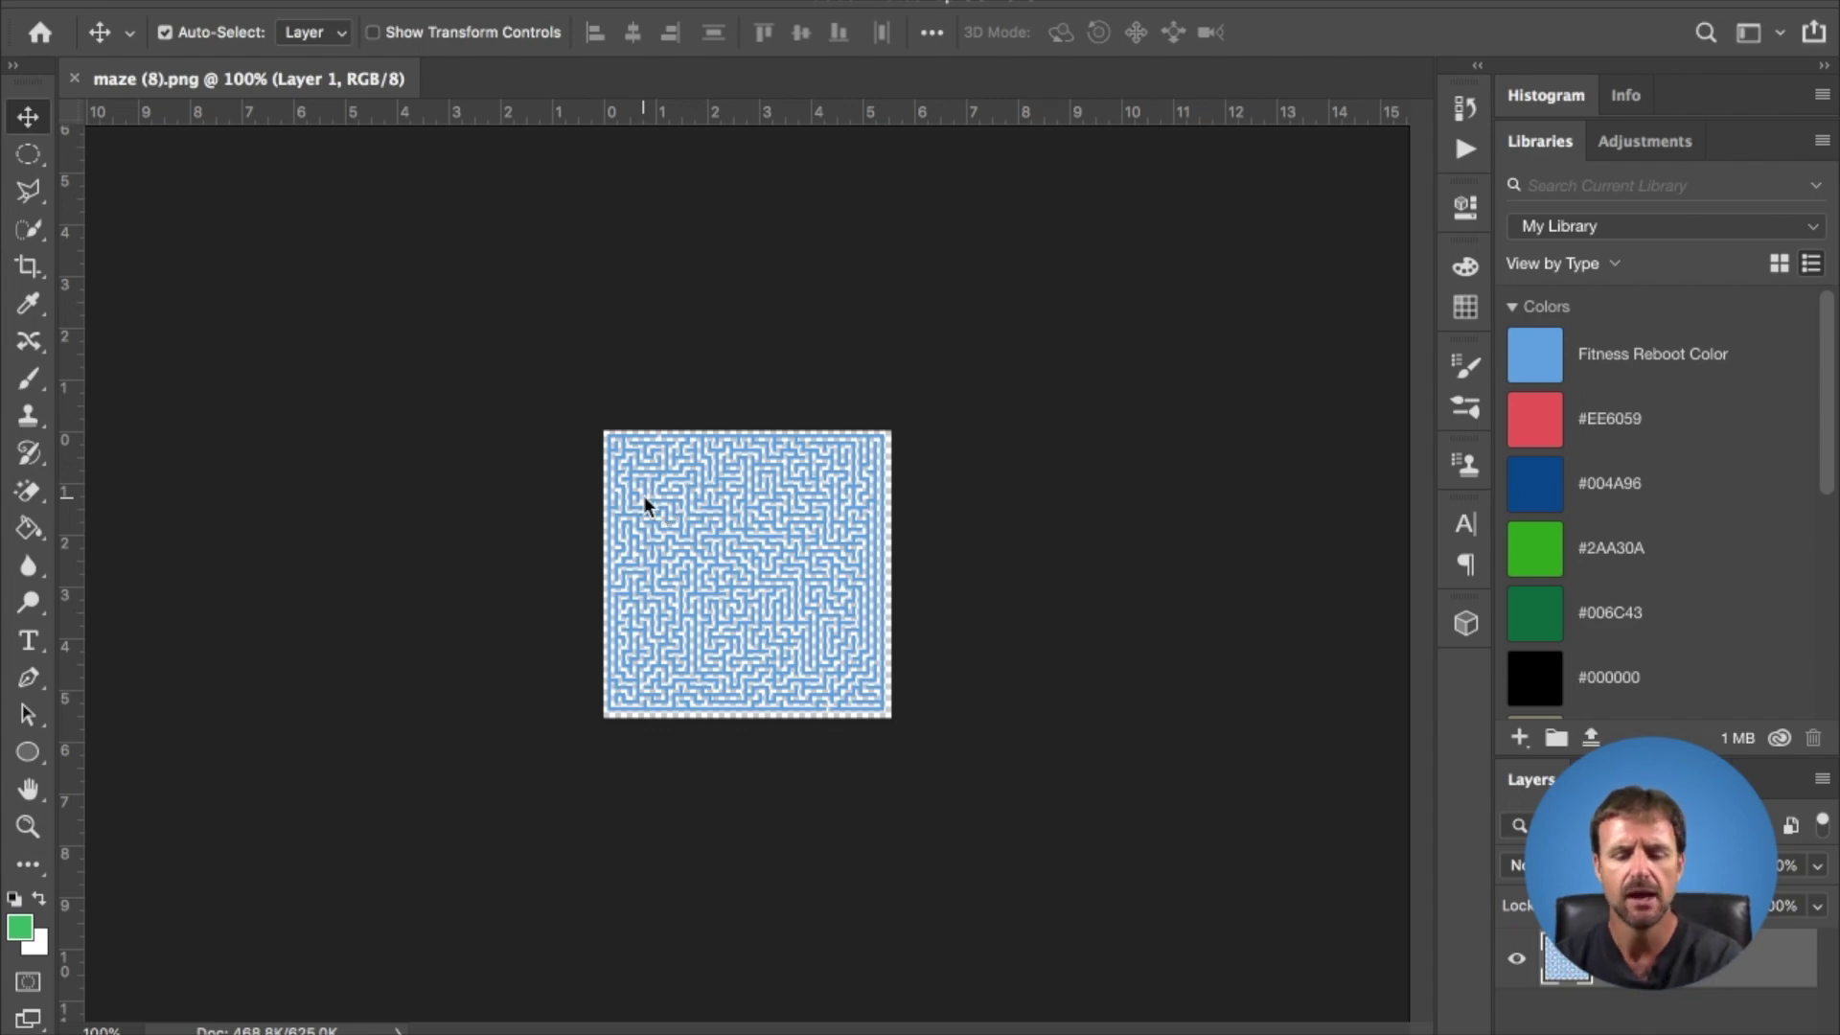
Trim the transparent pixels away from all four sides of the maze image and save the file.
key(super)
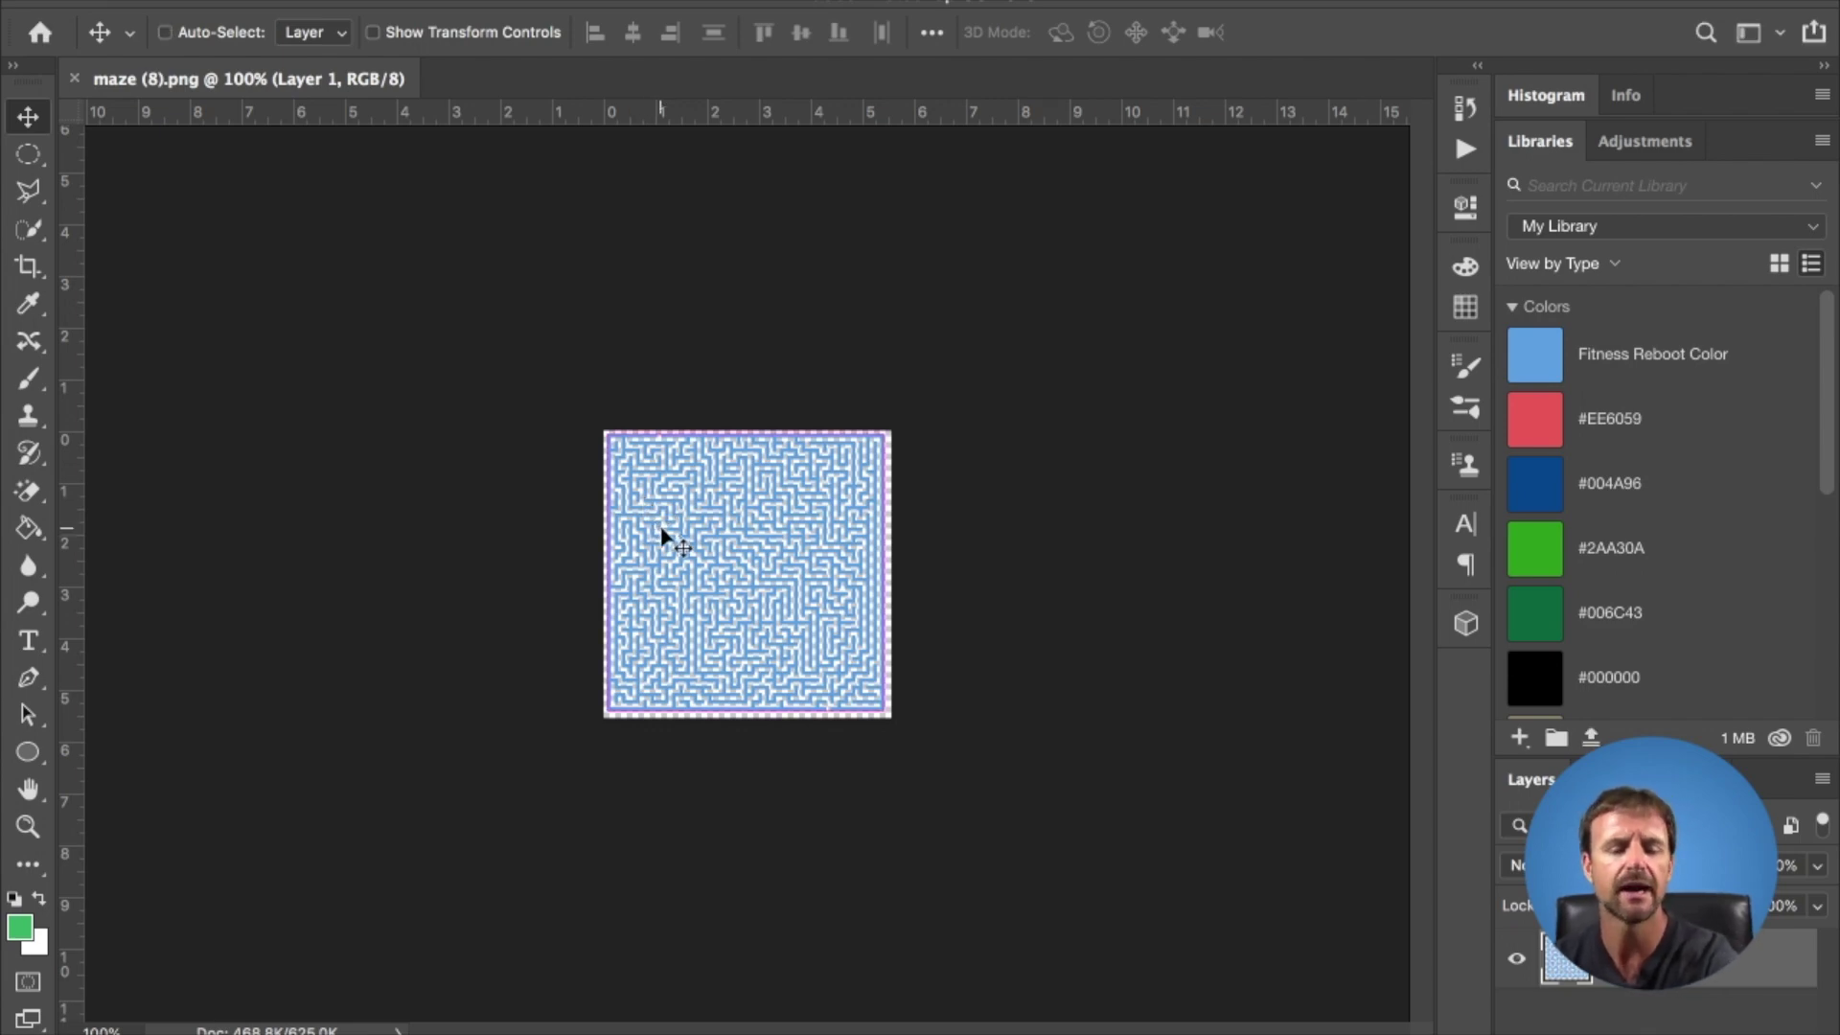
key(super+plus)
key(super+plus)
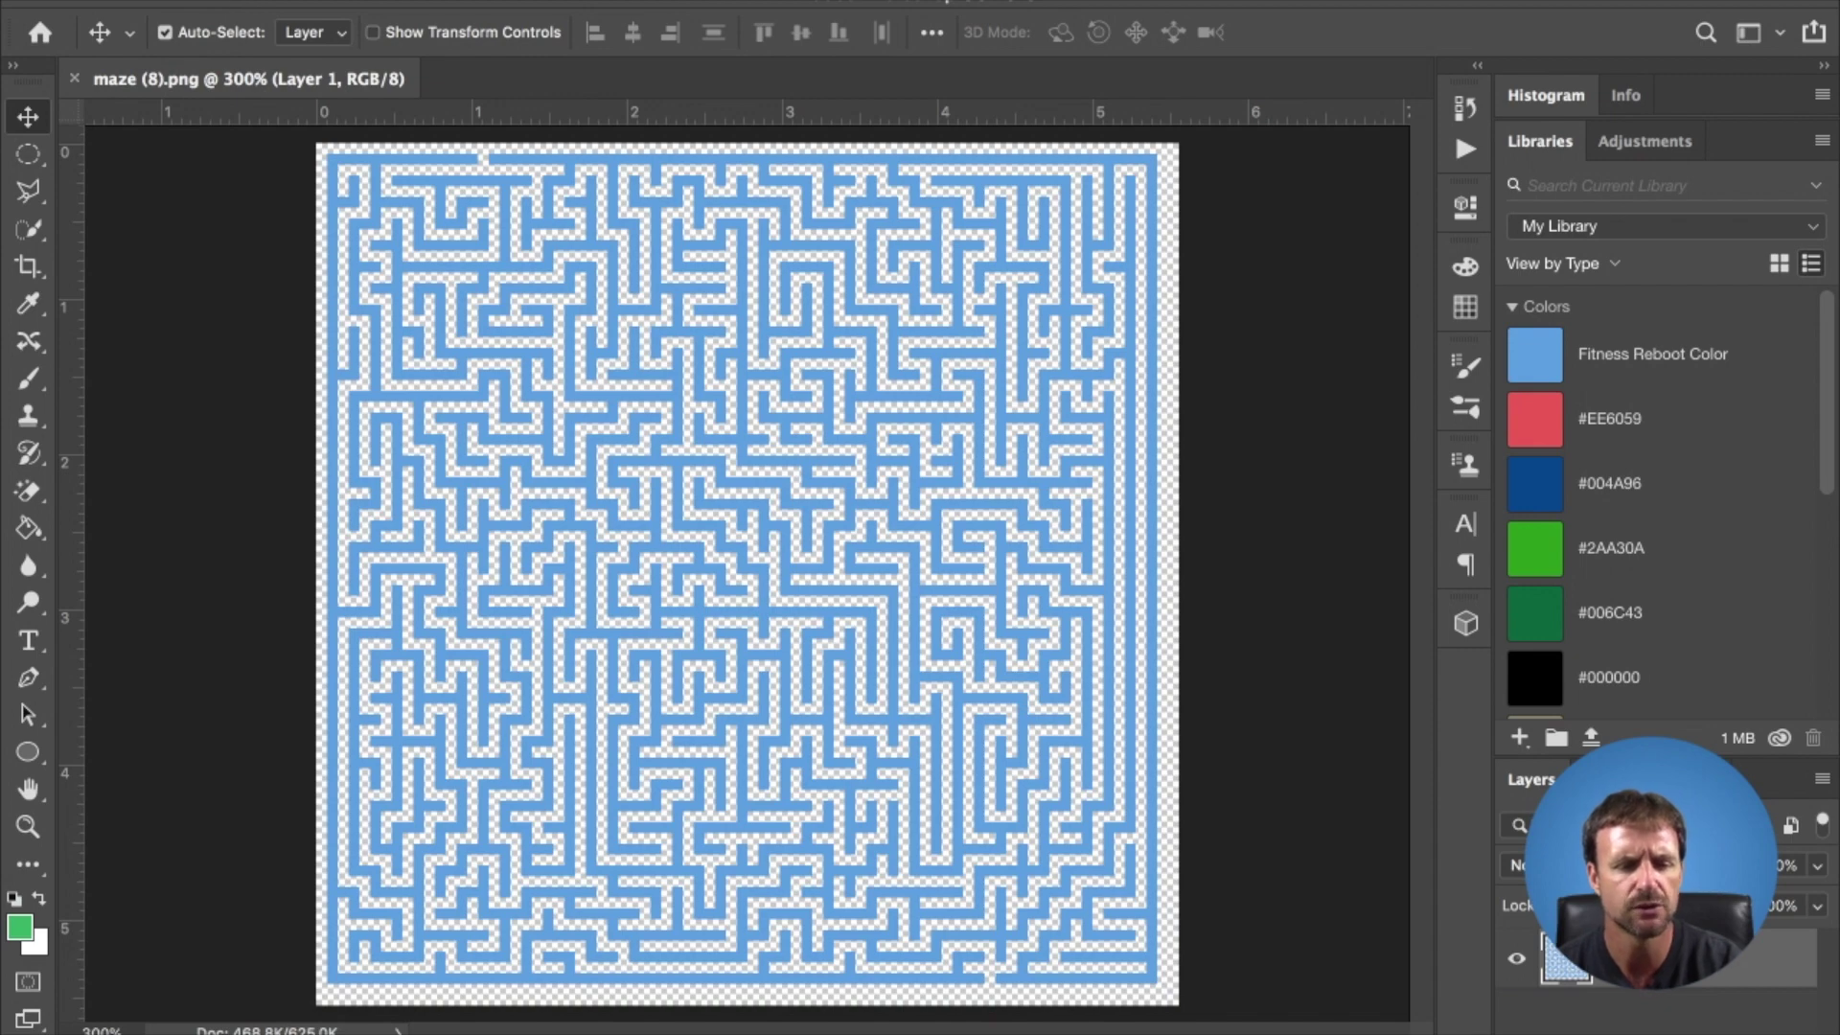
click(383, 0)
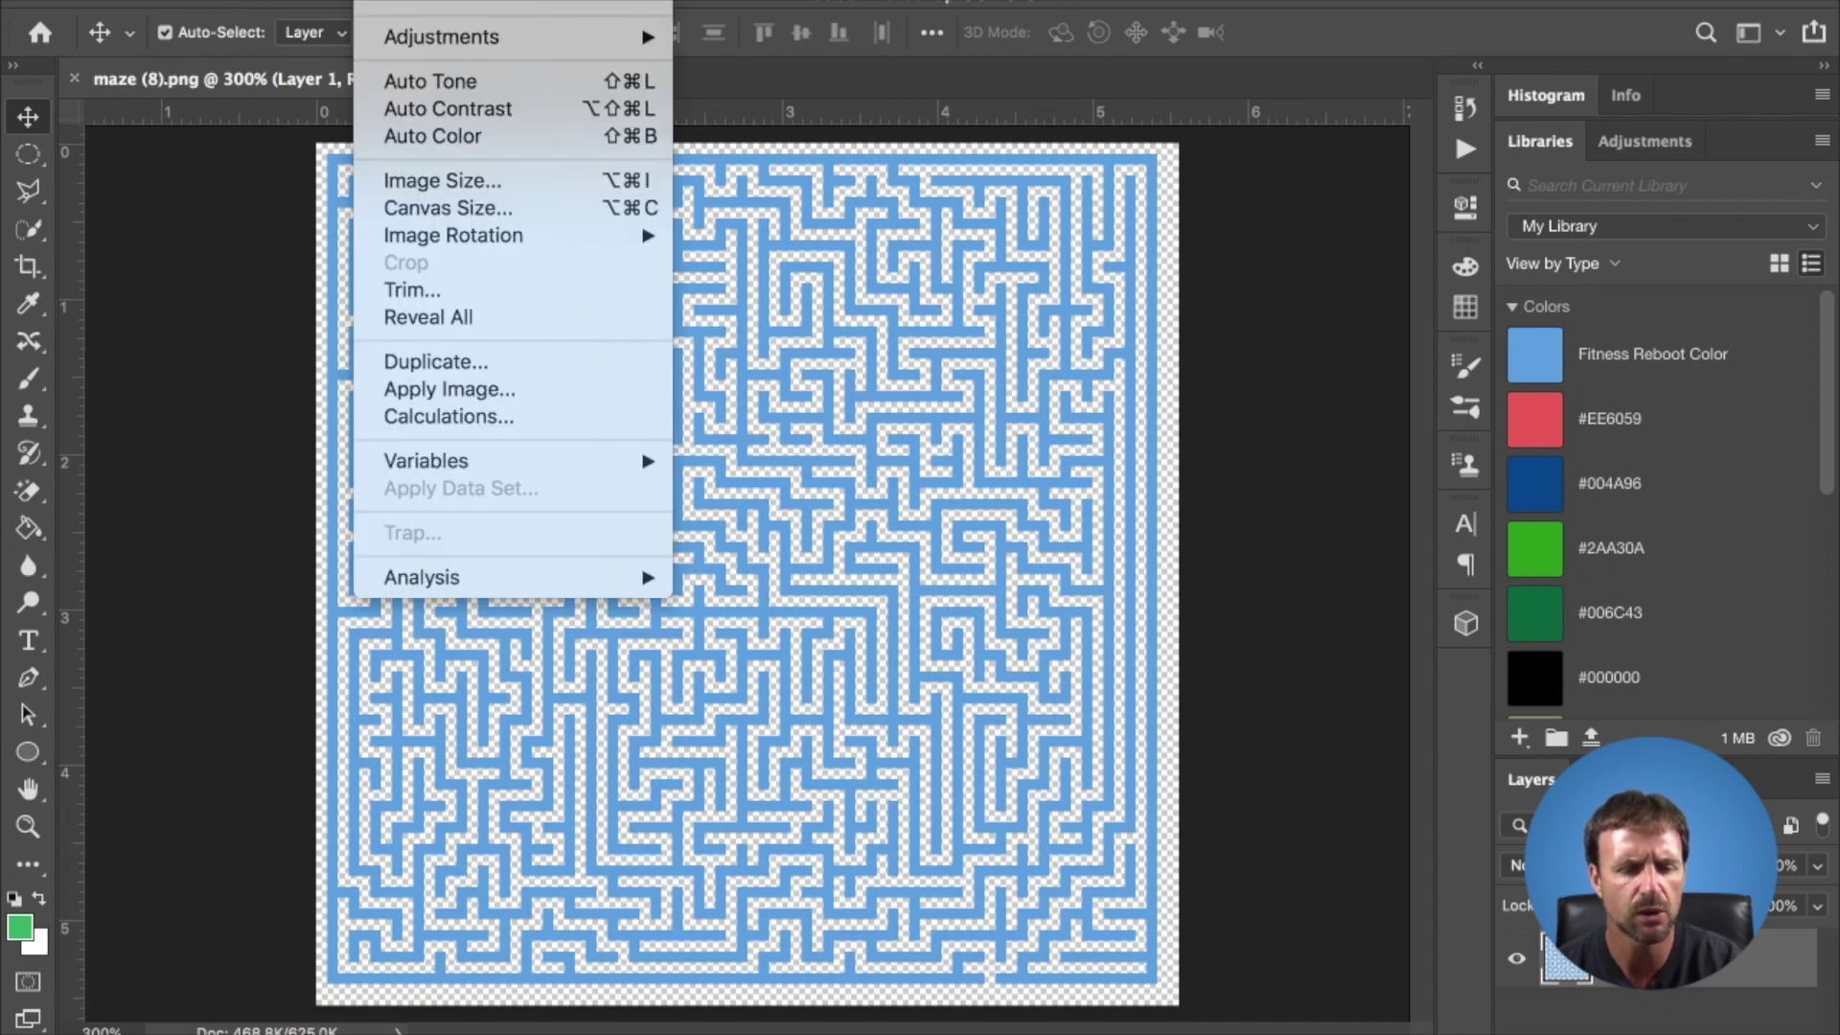
click(414, 287)
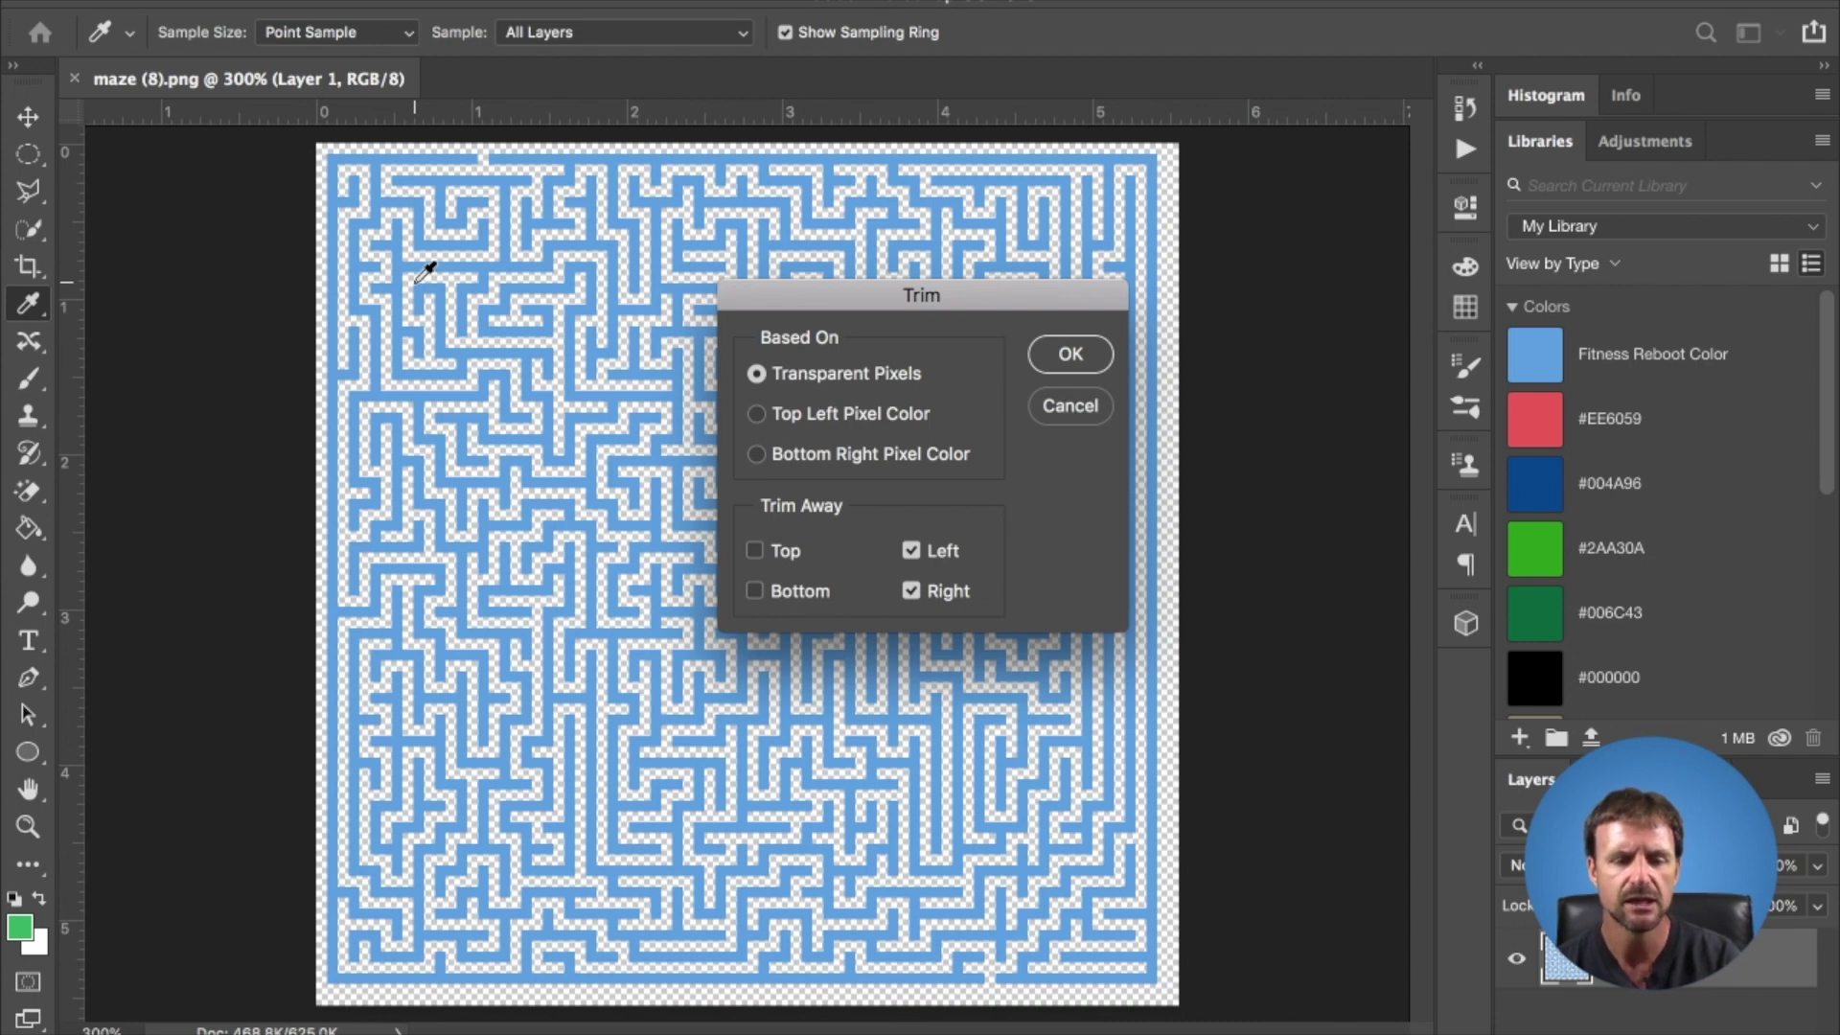
click(754, 551)
click(755, 591)
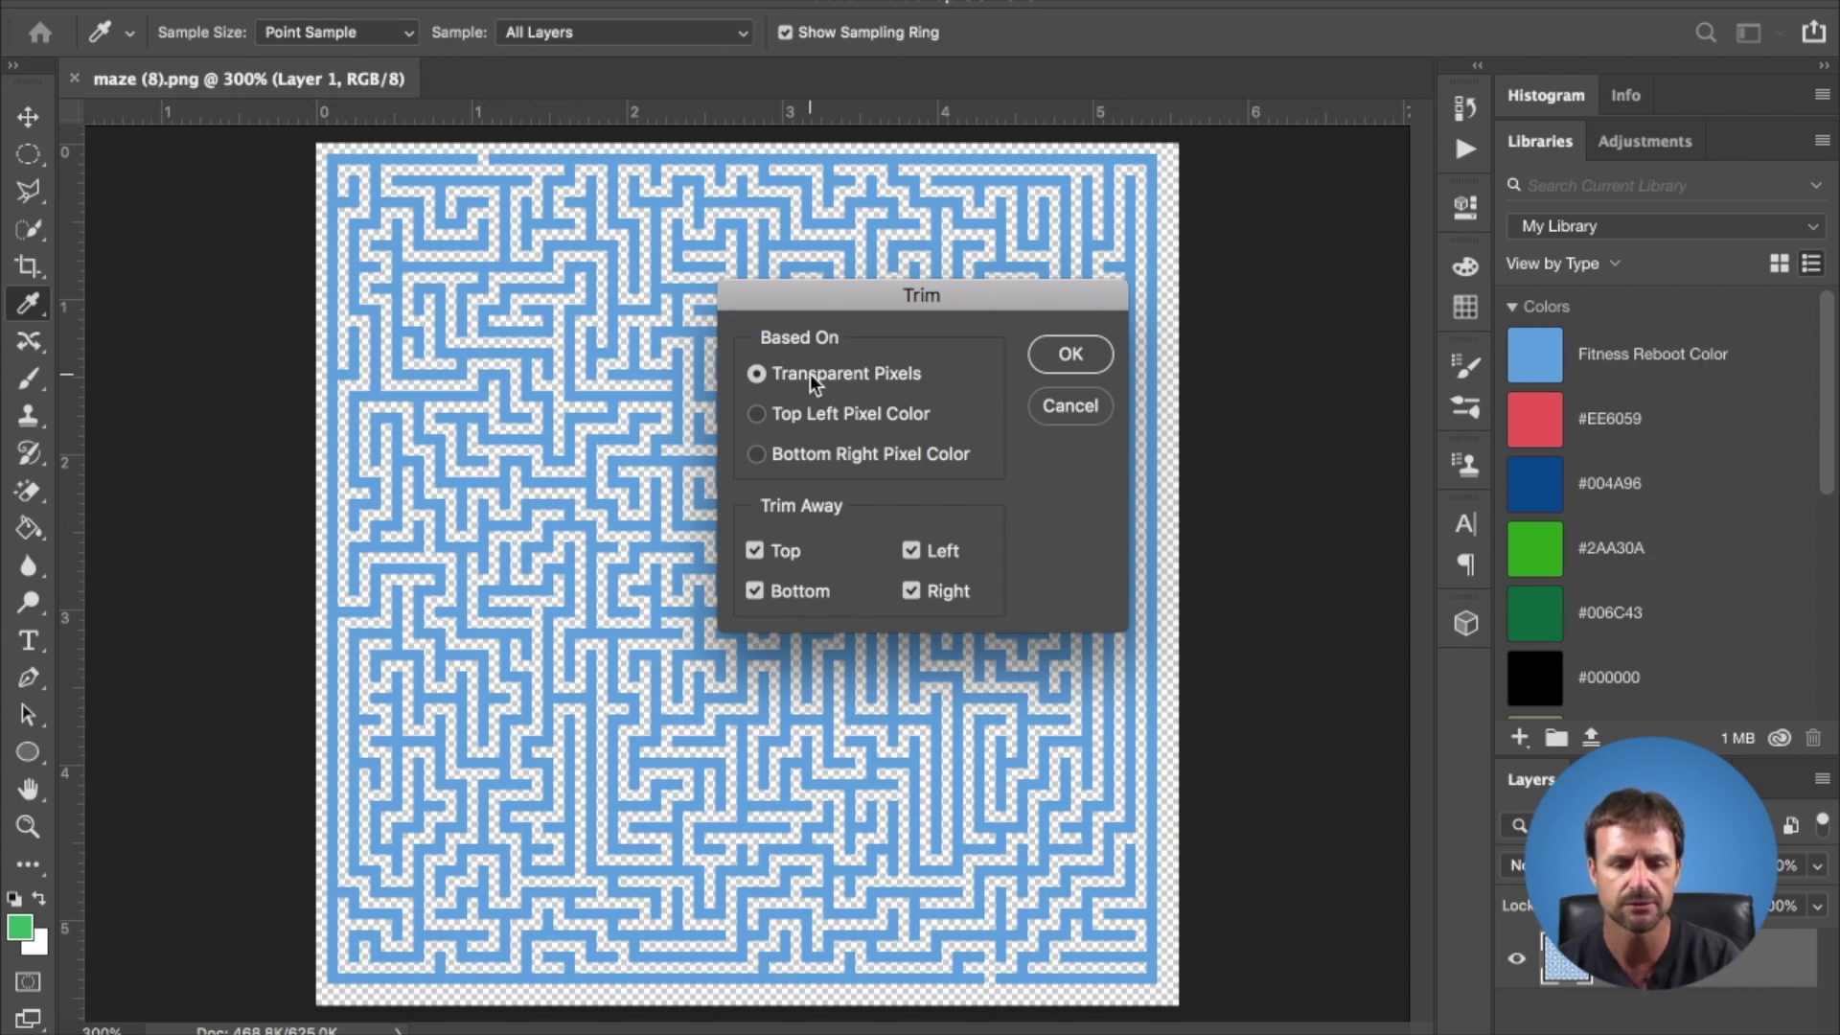
click(1072, 355)
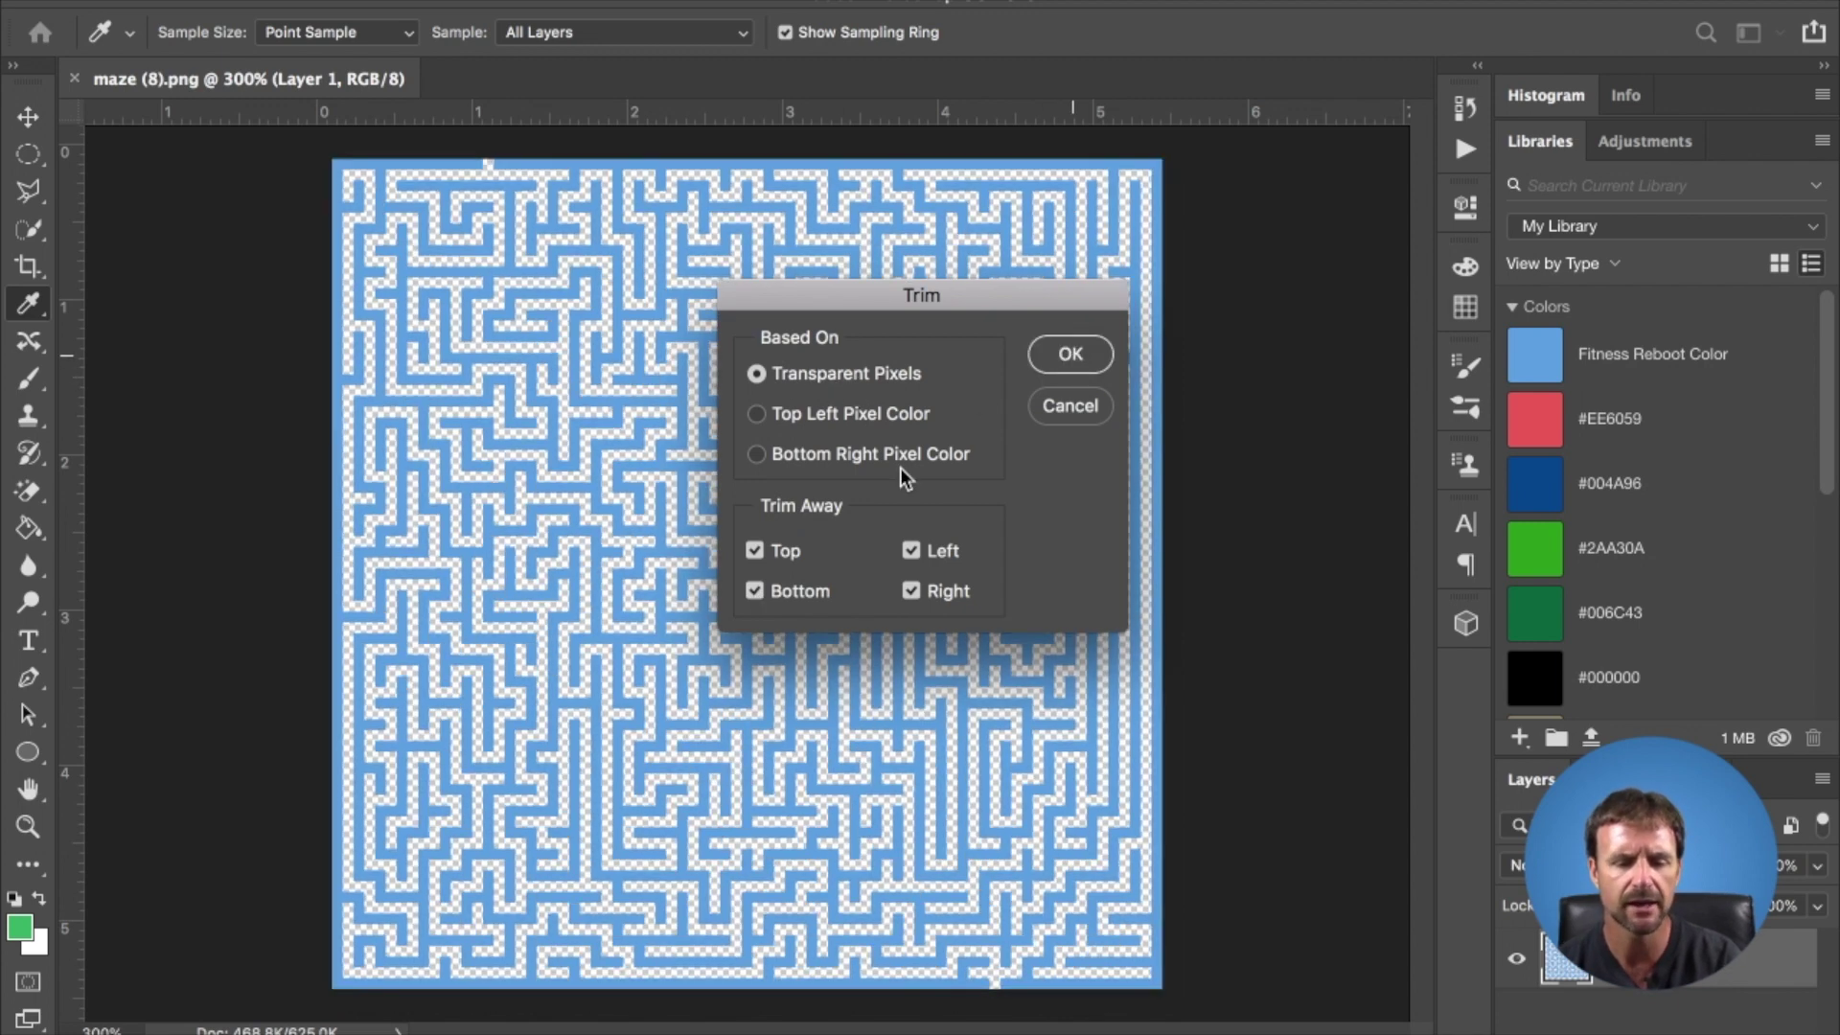
key(v)
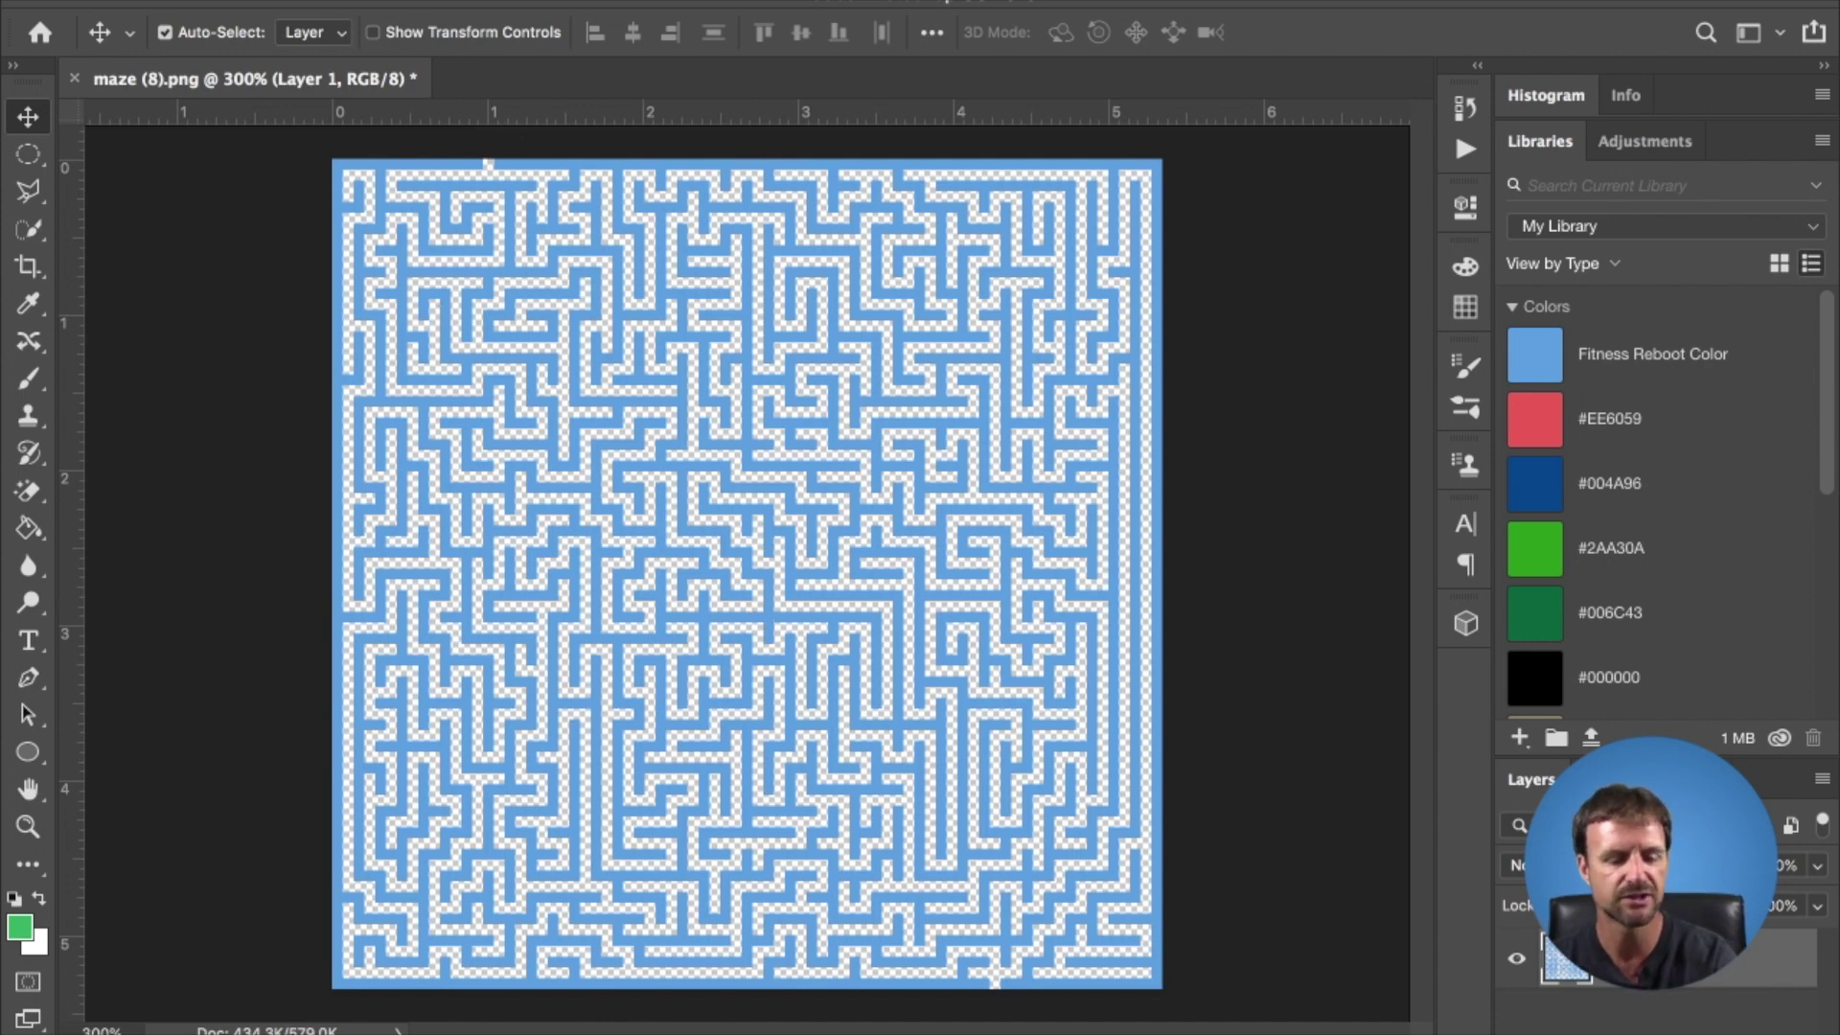
key(ctrl+s)
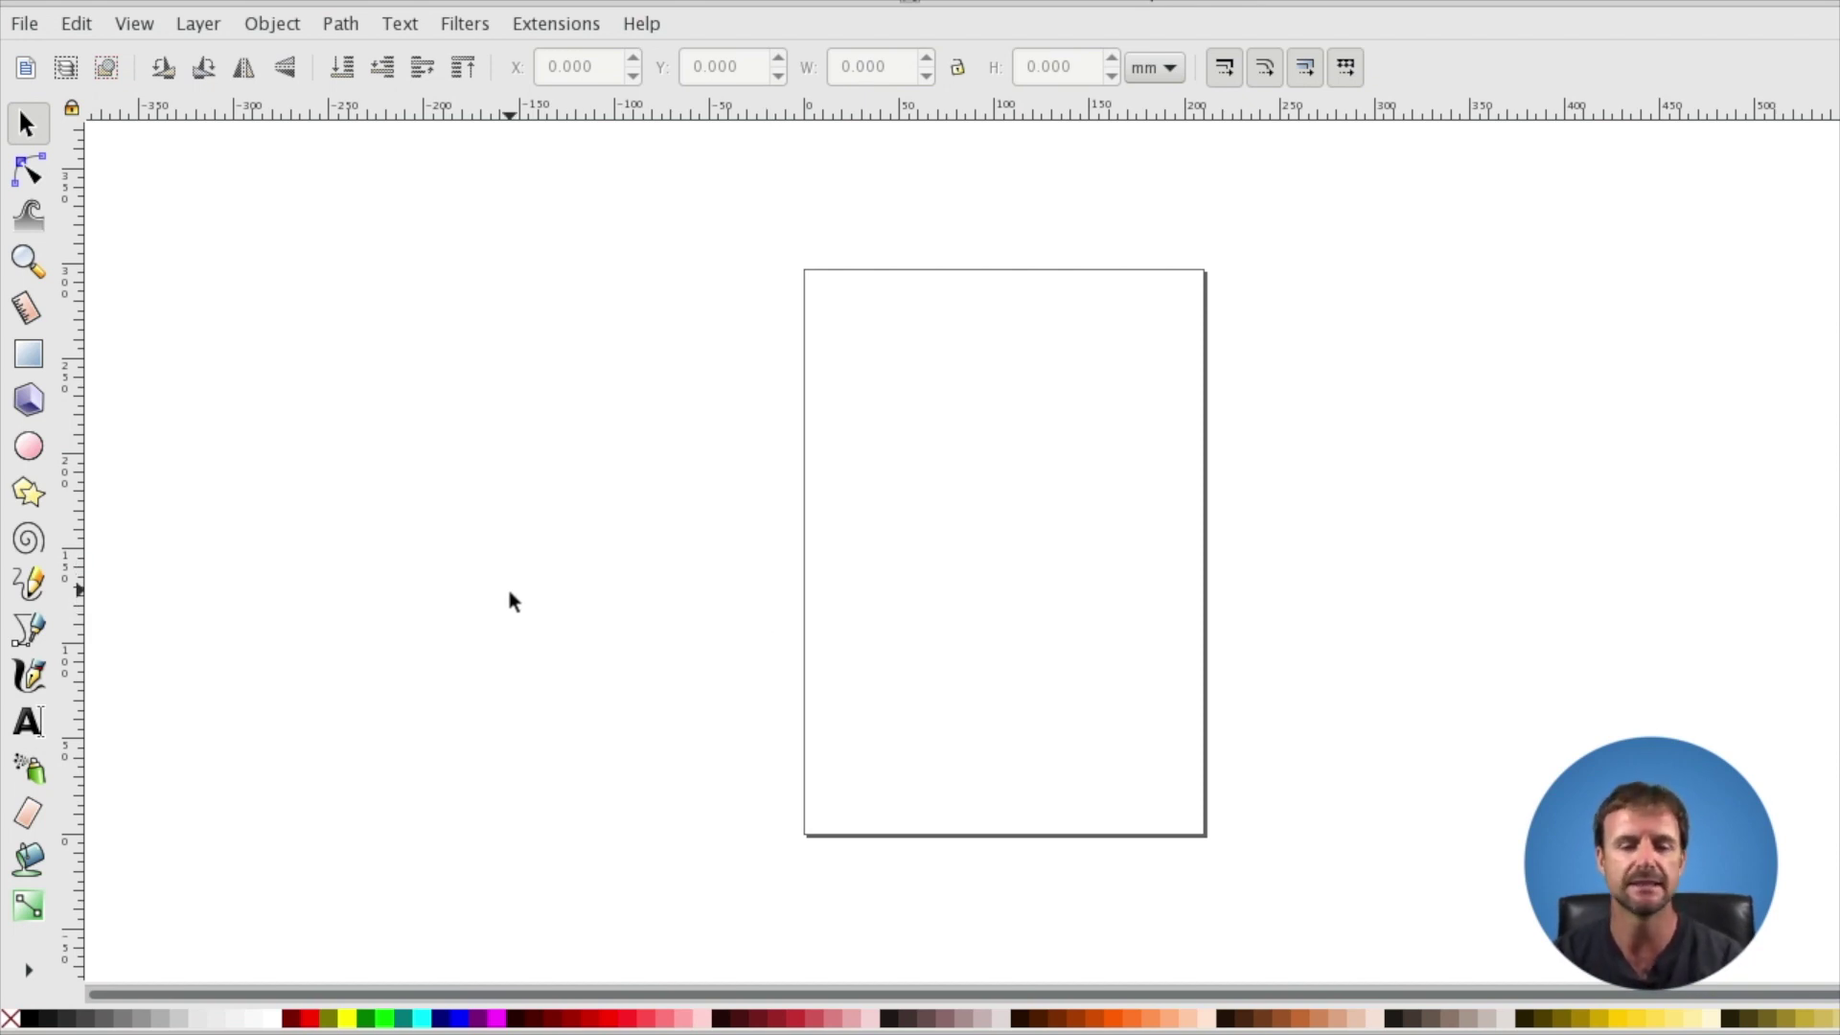
Switch to Inkscape and start a file import, browsing to the home folder's Downloads folder.
click(25, 25)
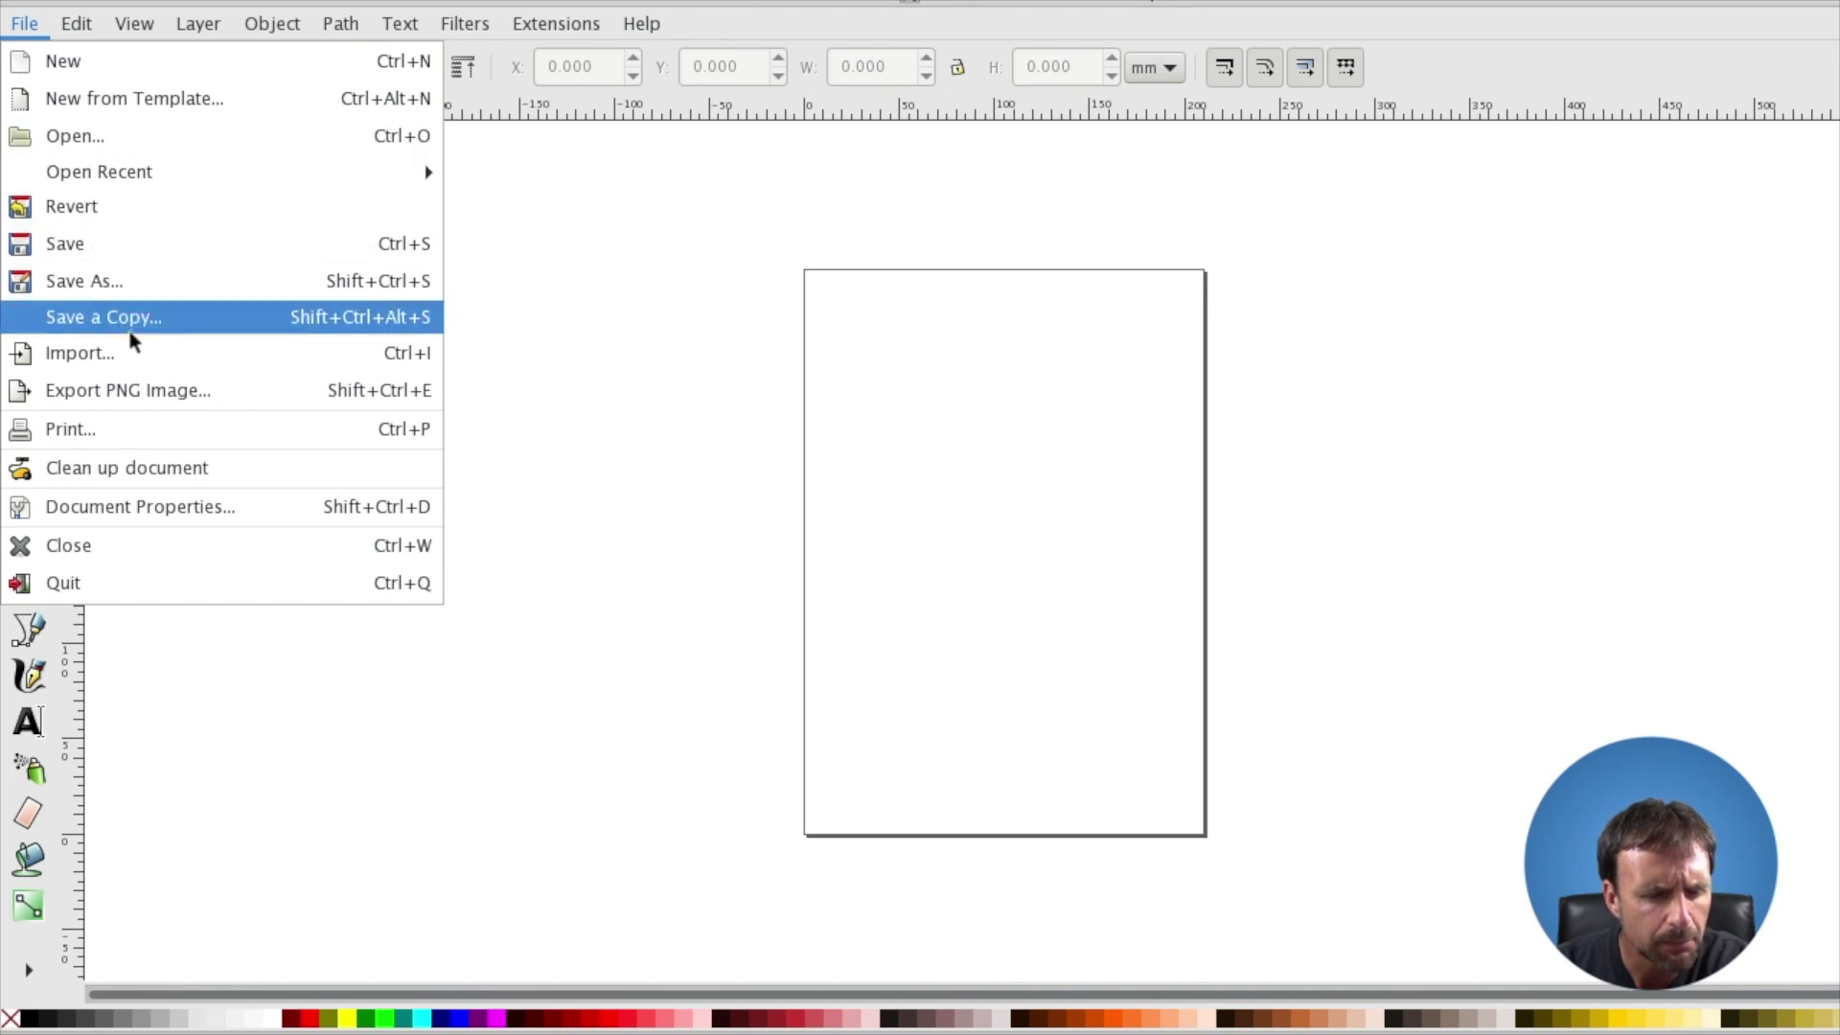
click(135, 354)
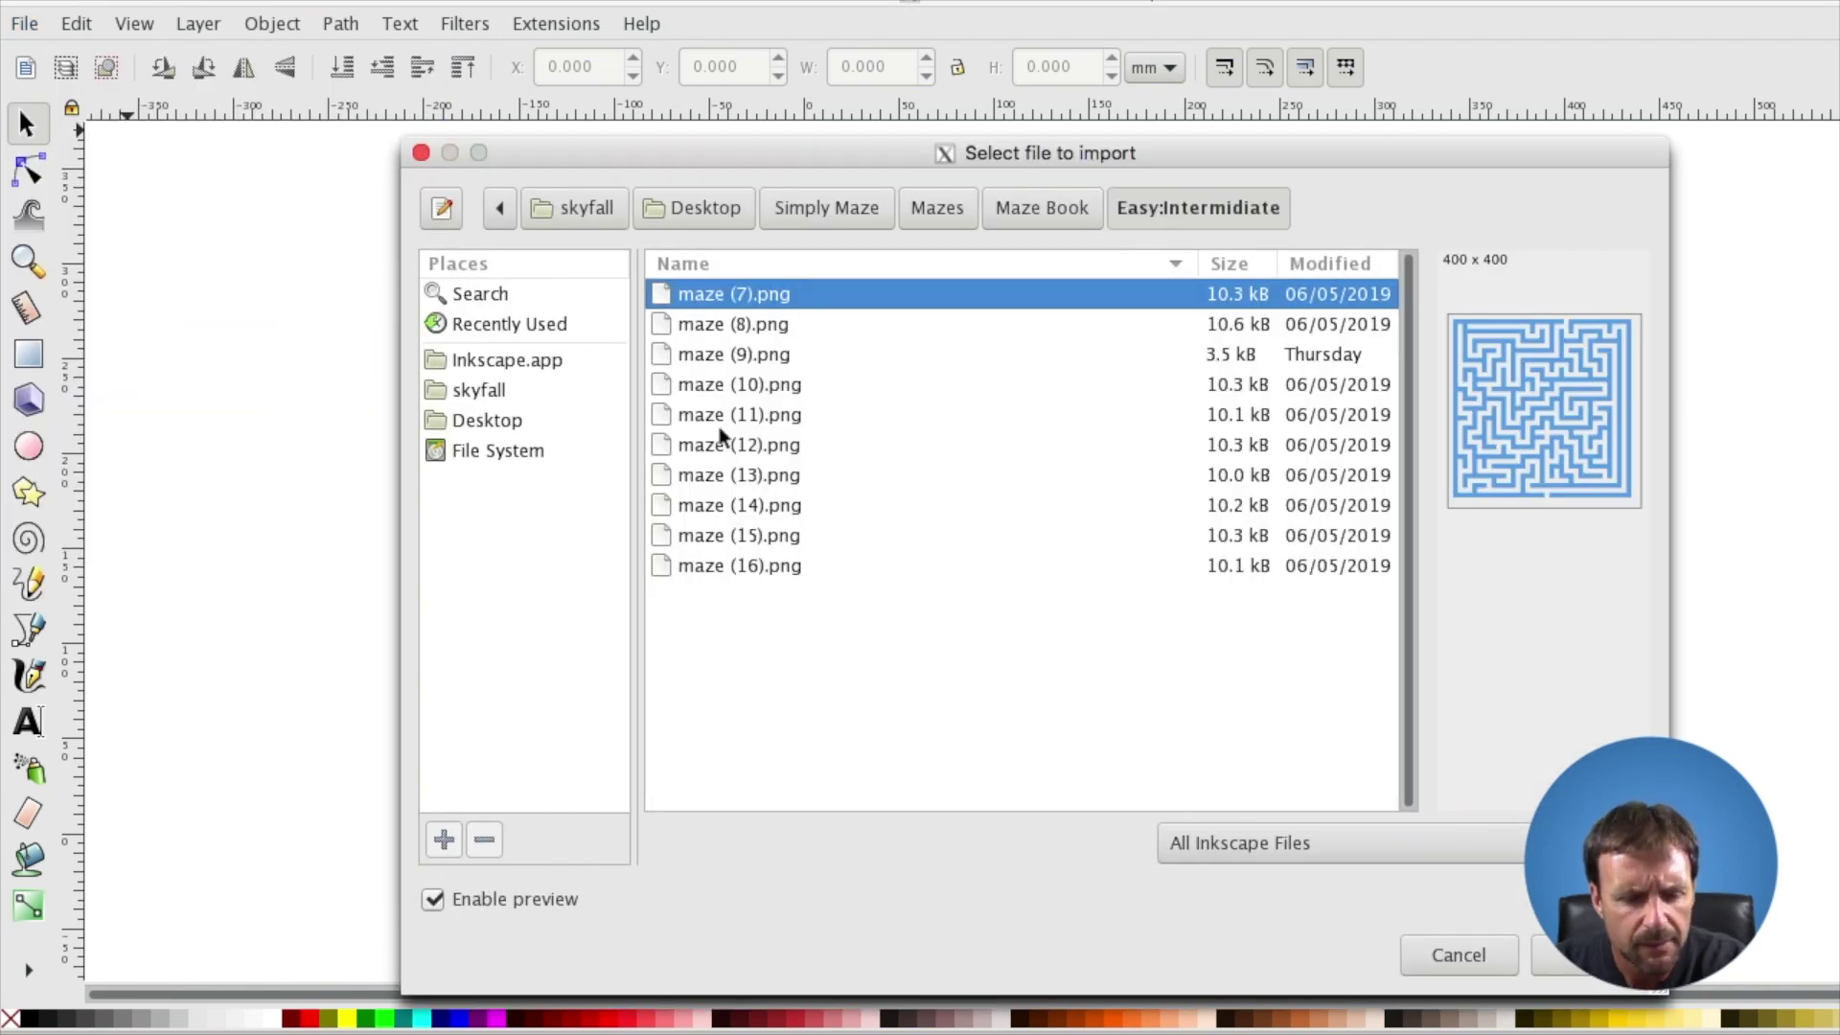
click(496, 393)
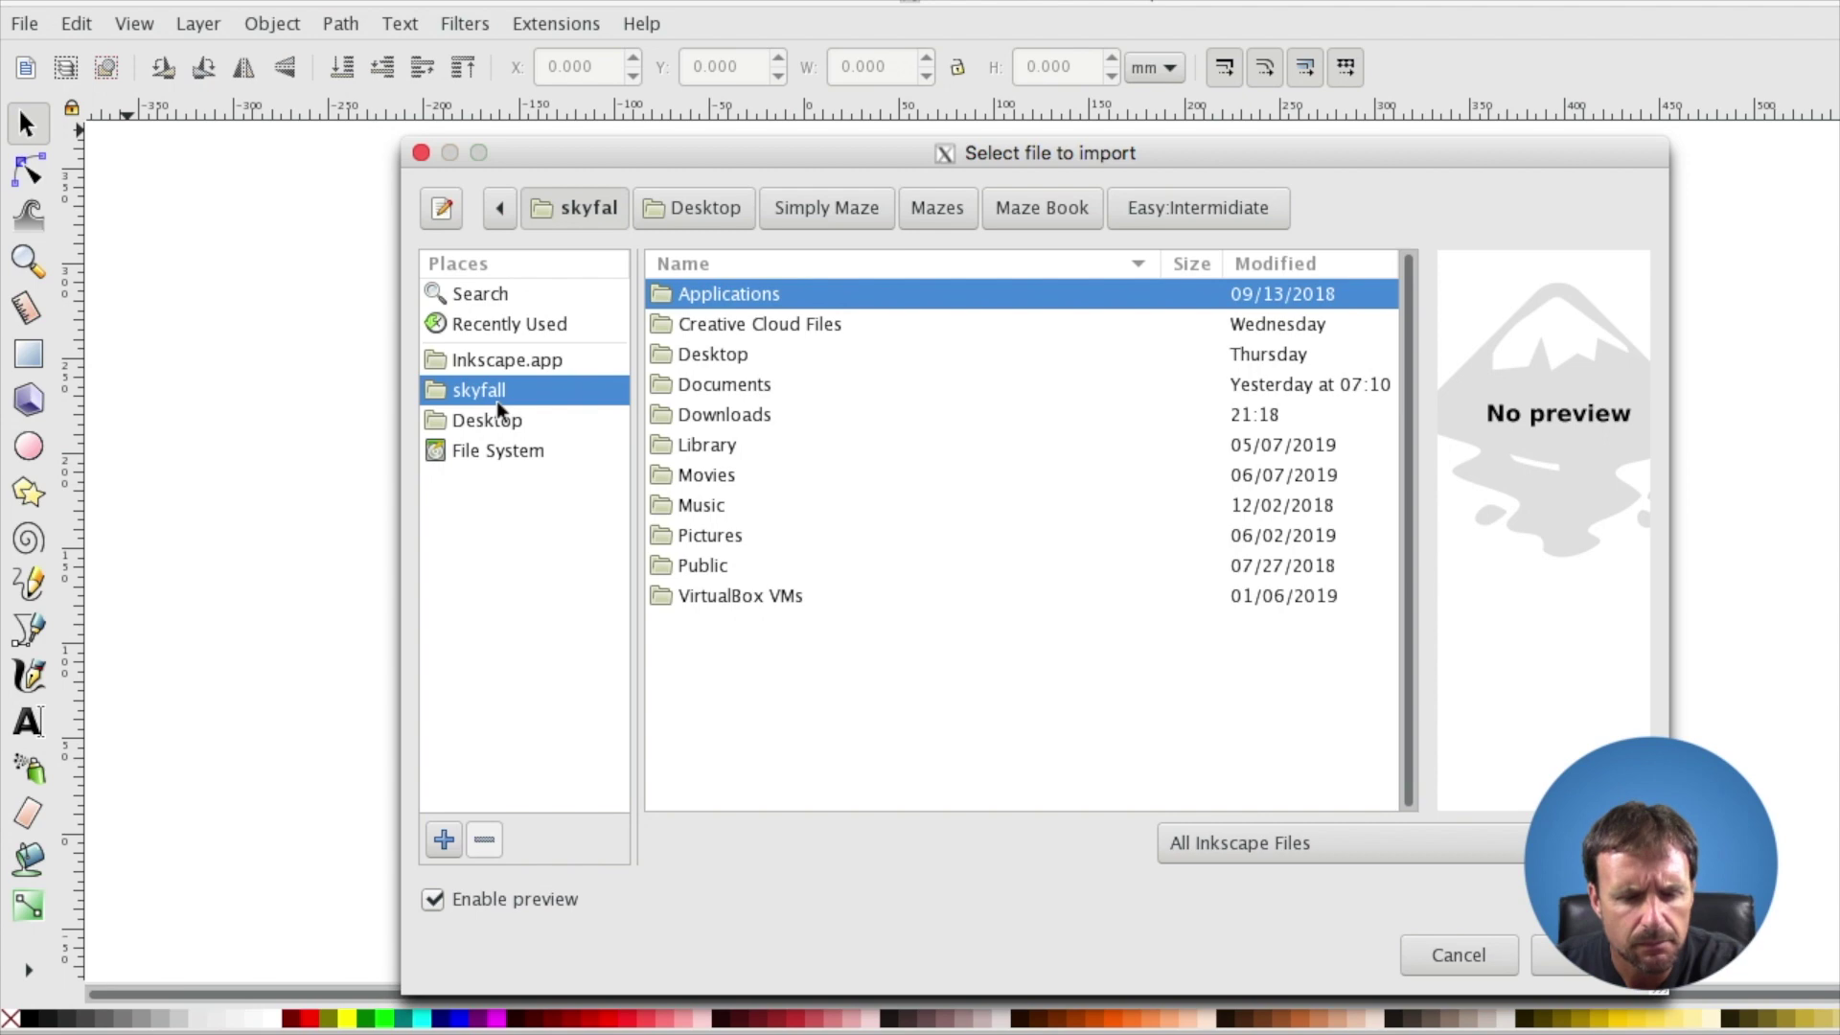
double_click(766, 417)
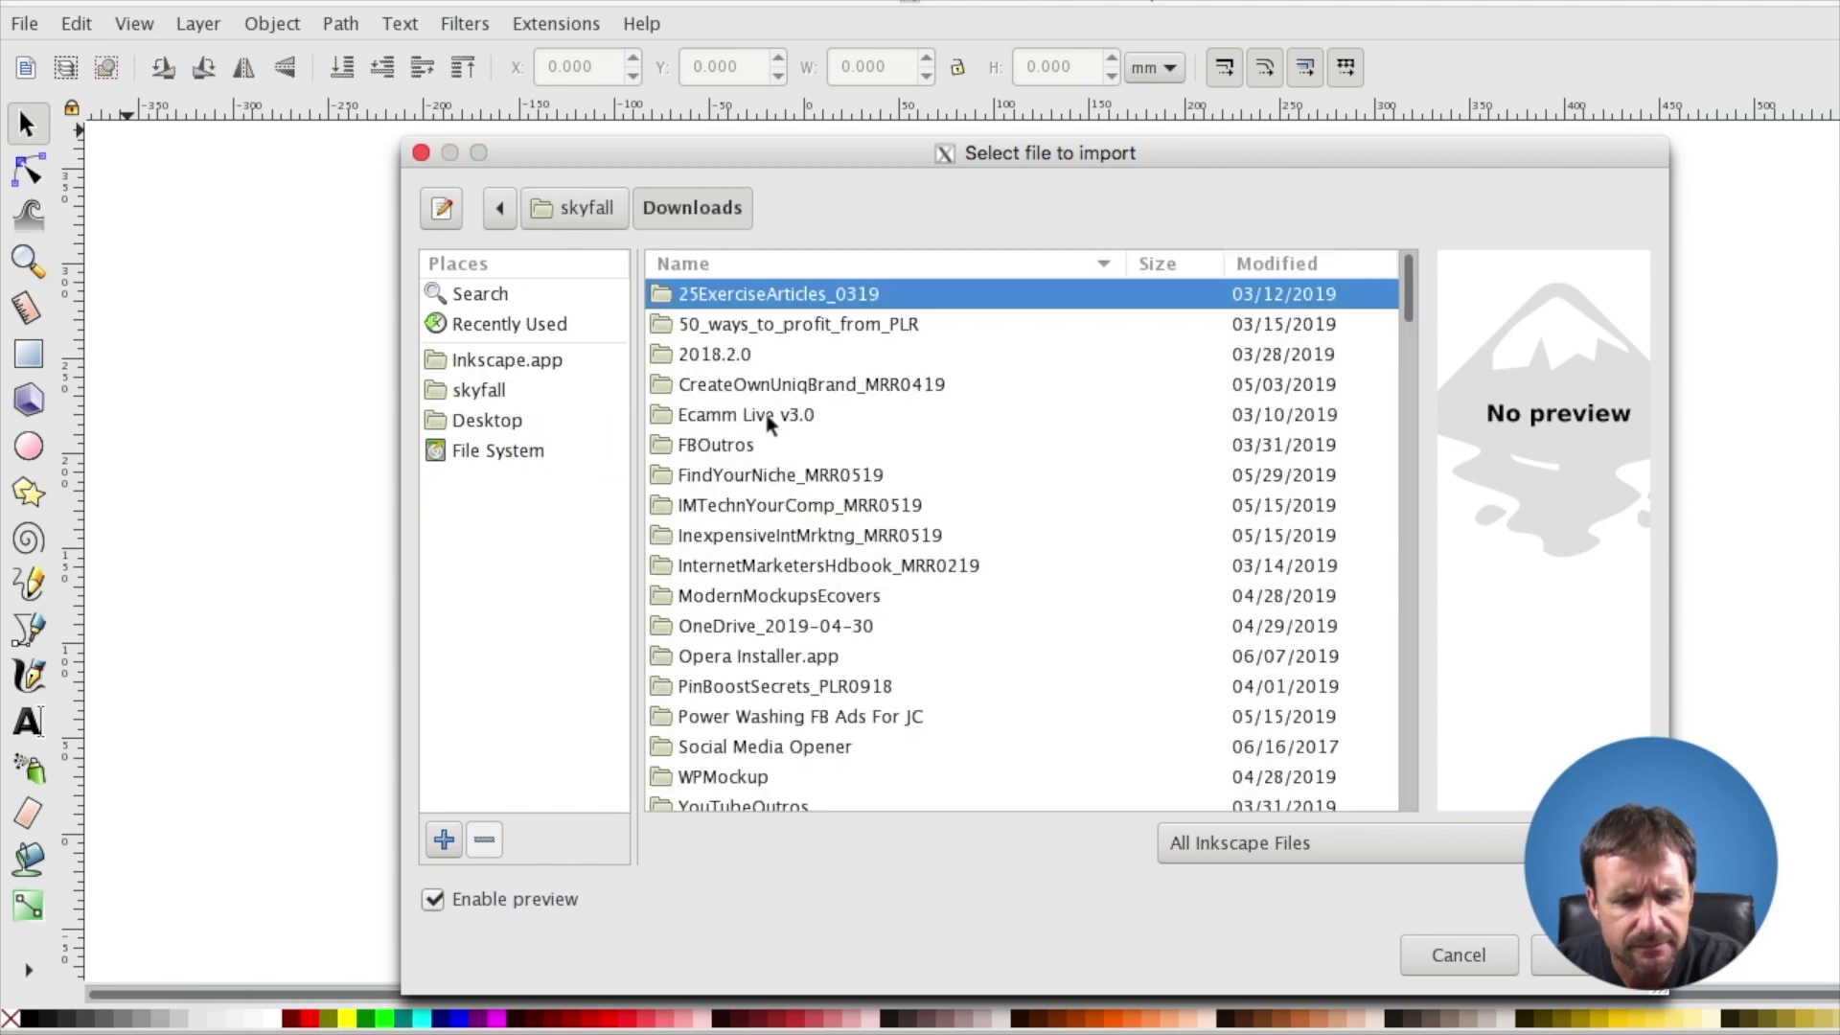
Look through the Downloads files in order of modification date, newest first, for the trimmed maze image.
click(1331, 274)
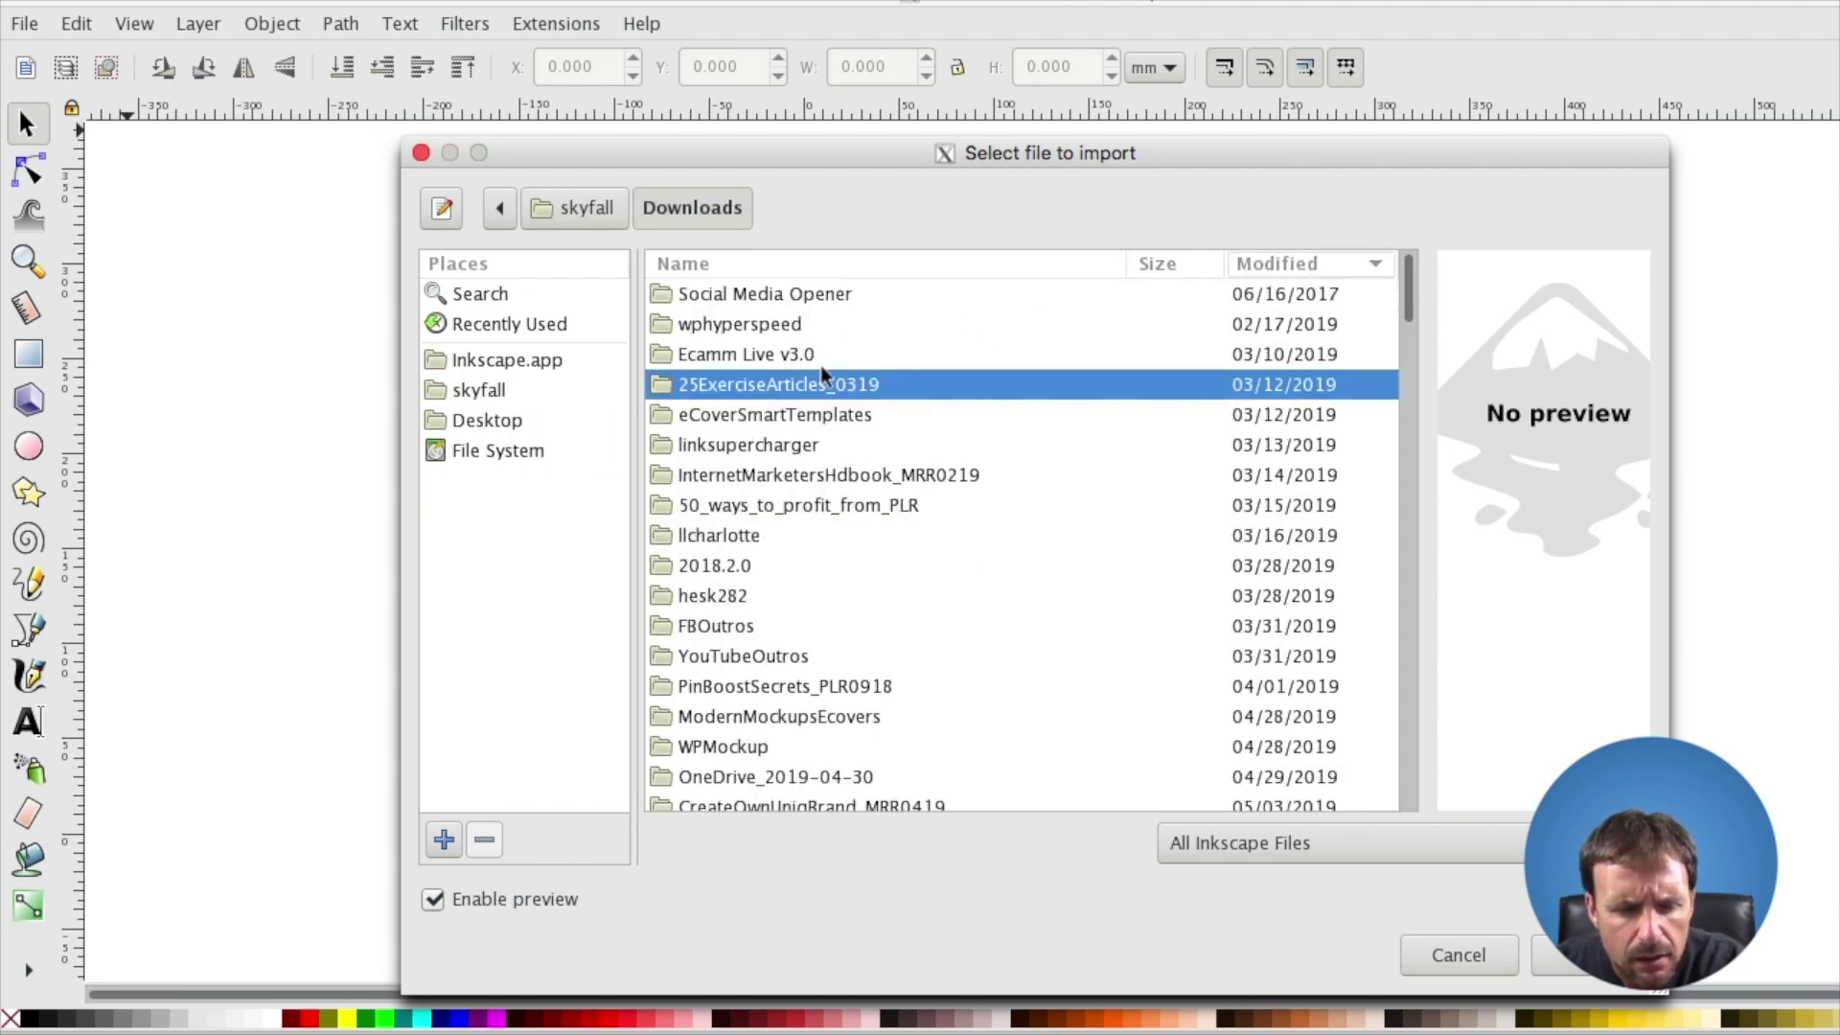
scroll(819, 359, down, 10)
scroll(820, 365, up, 15)
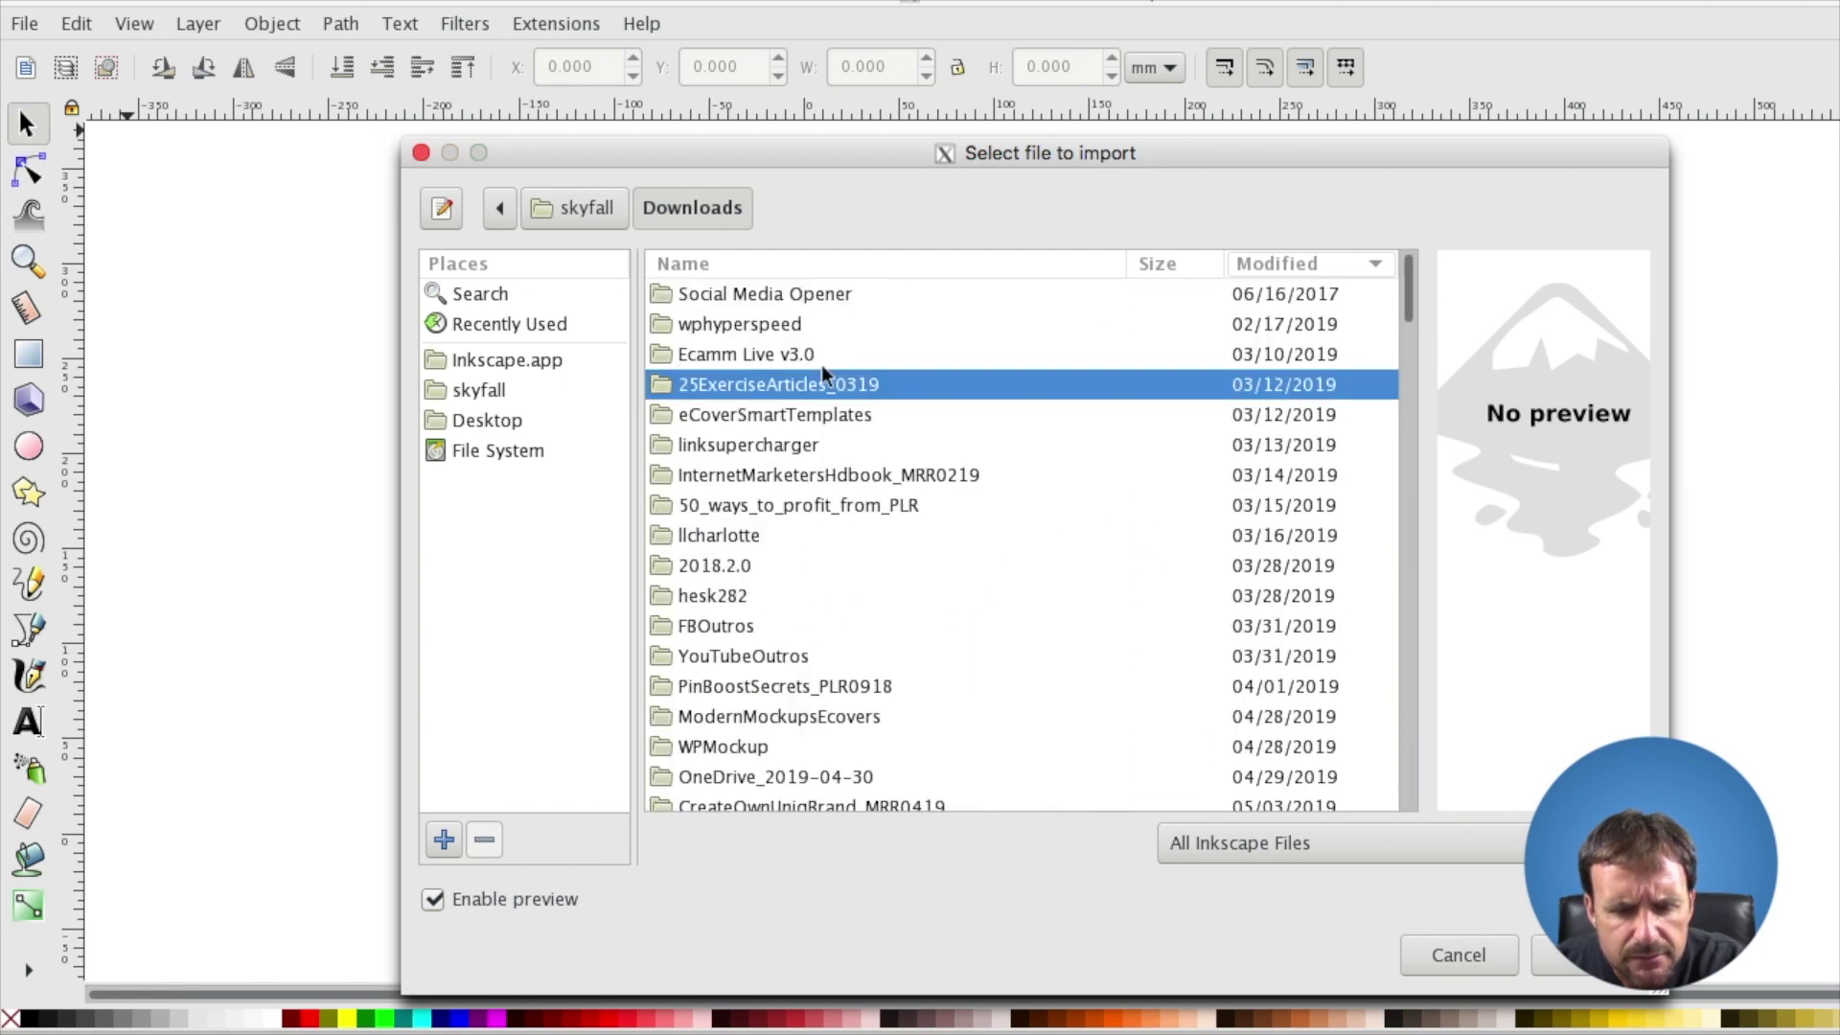
click(1282, 271)
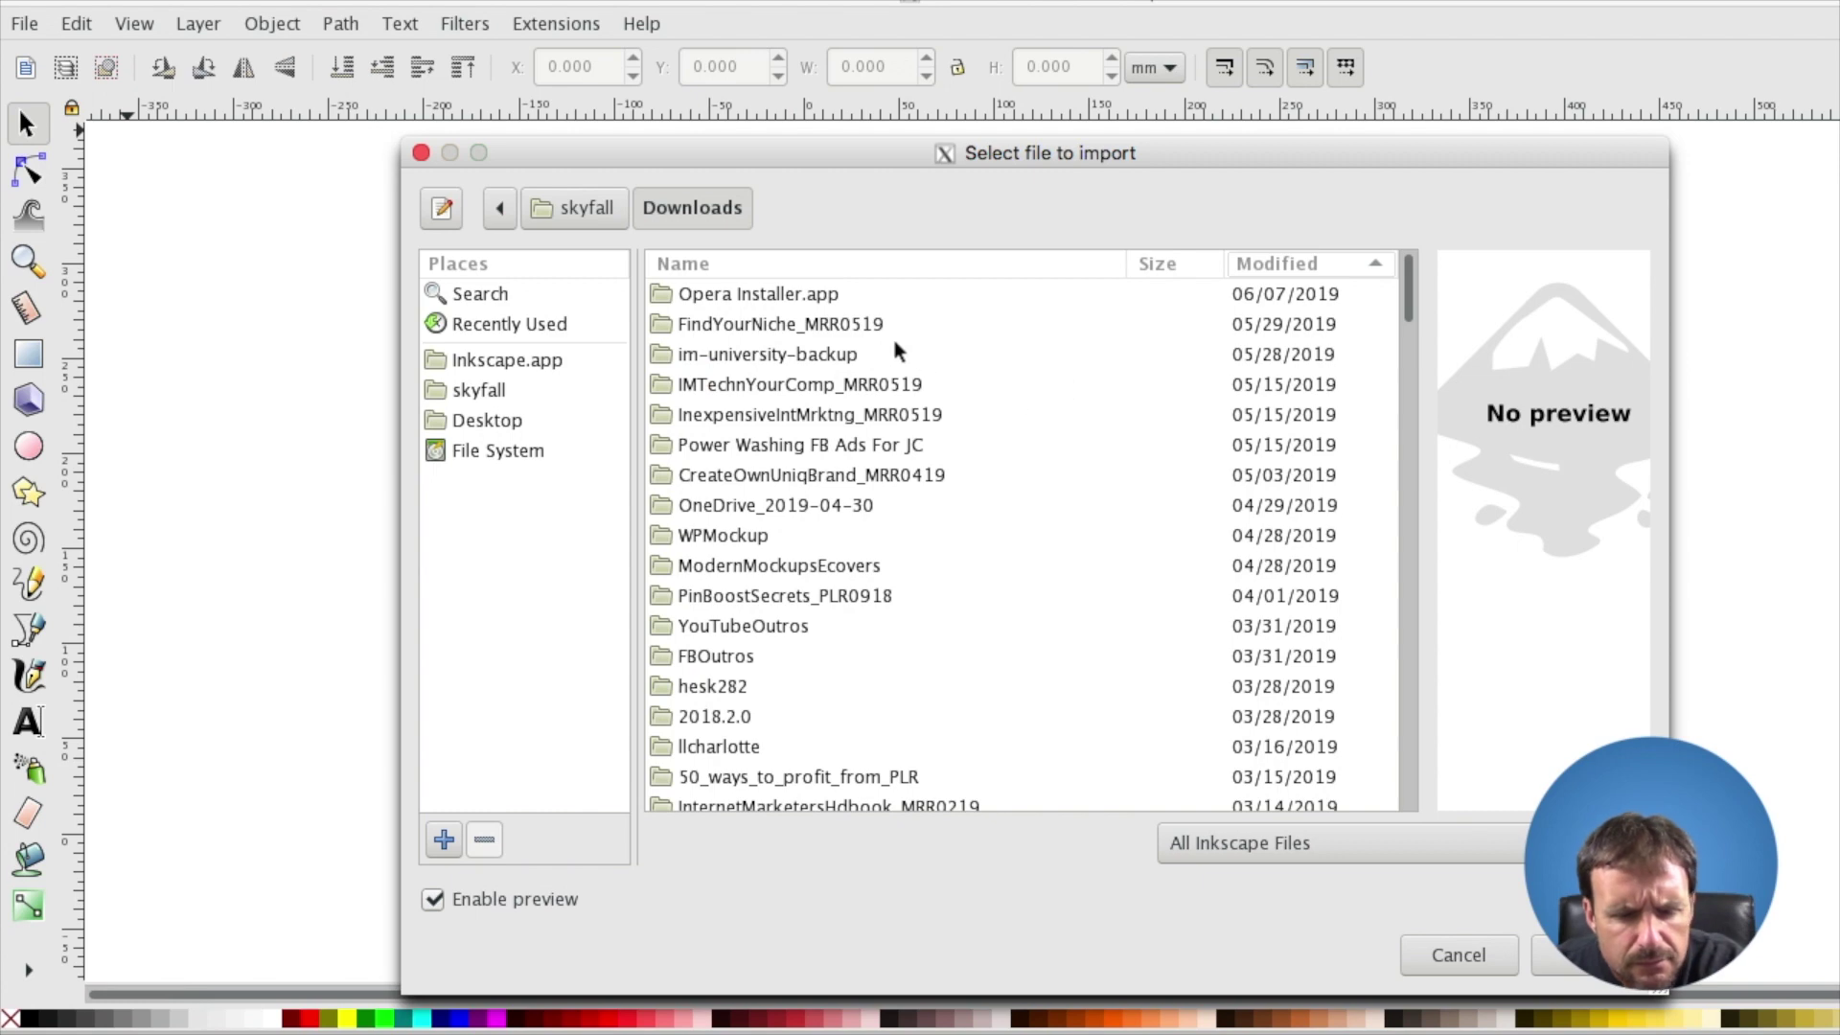
scroll(1173, 364, down, 5)
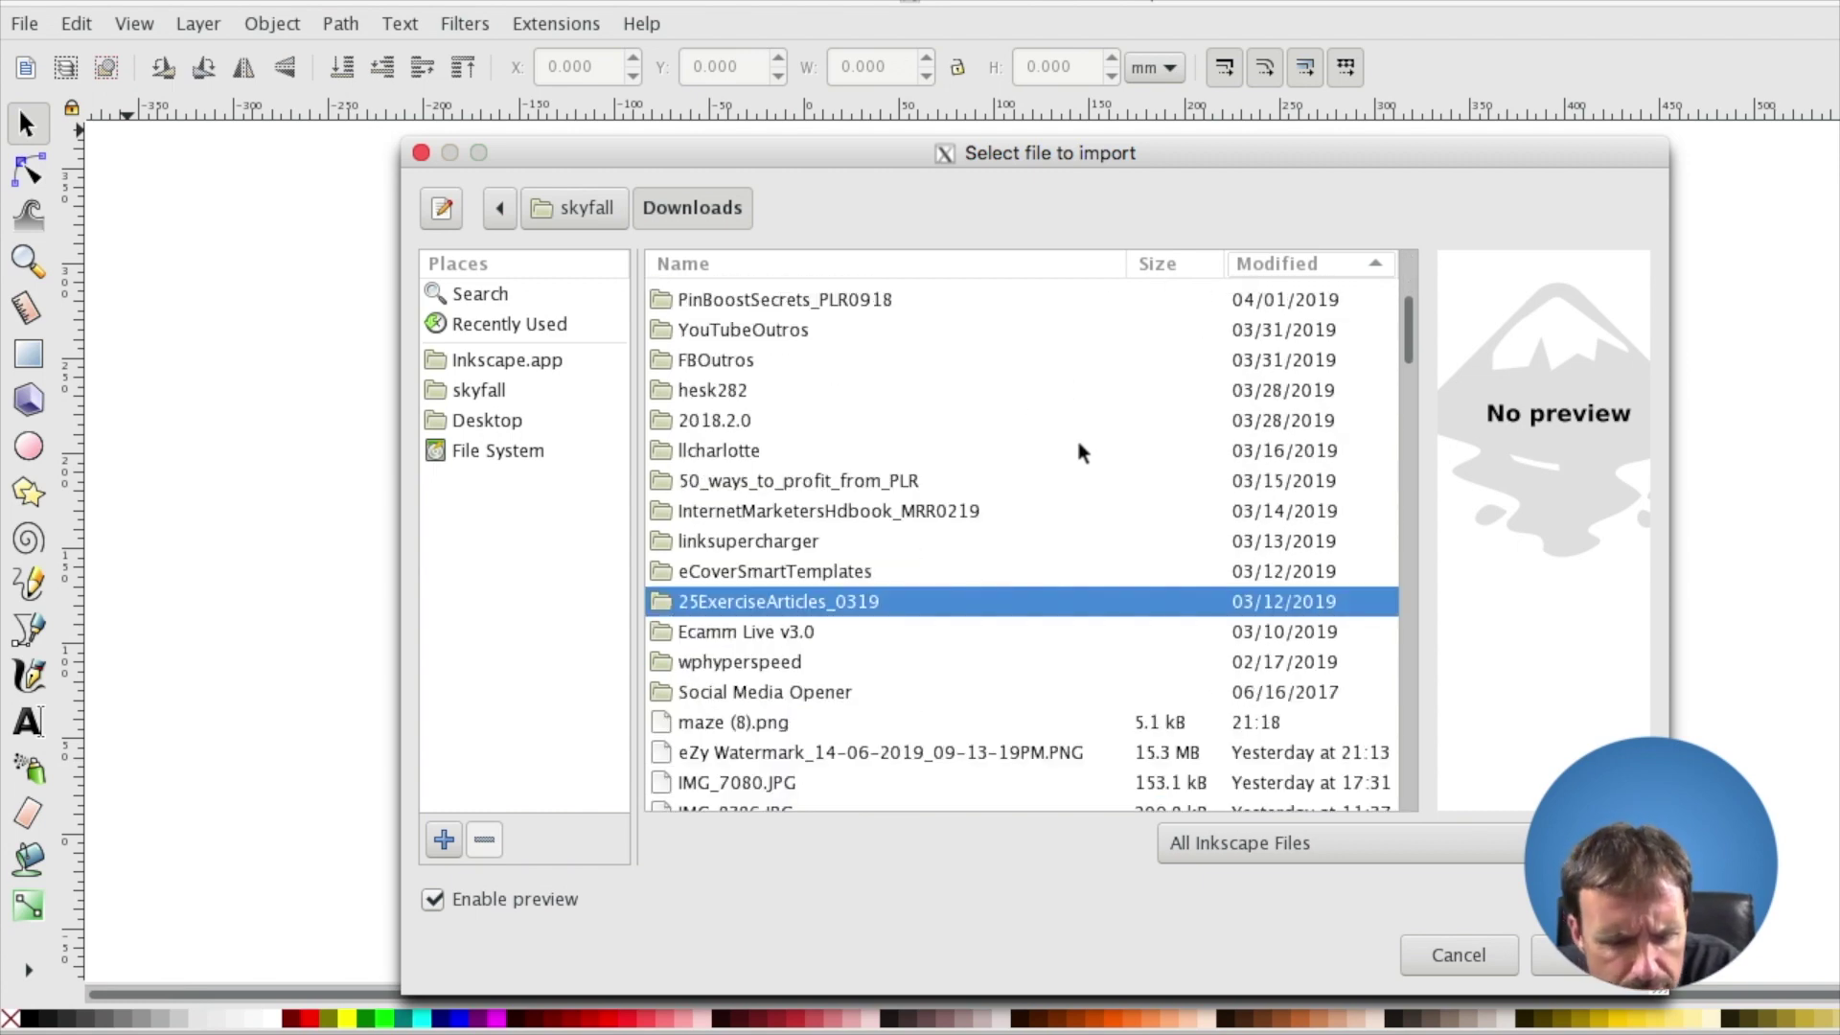
scroll(1081, 450, down, 10)
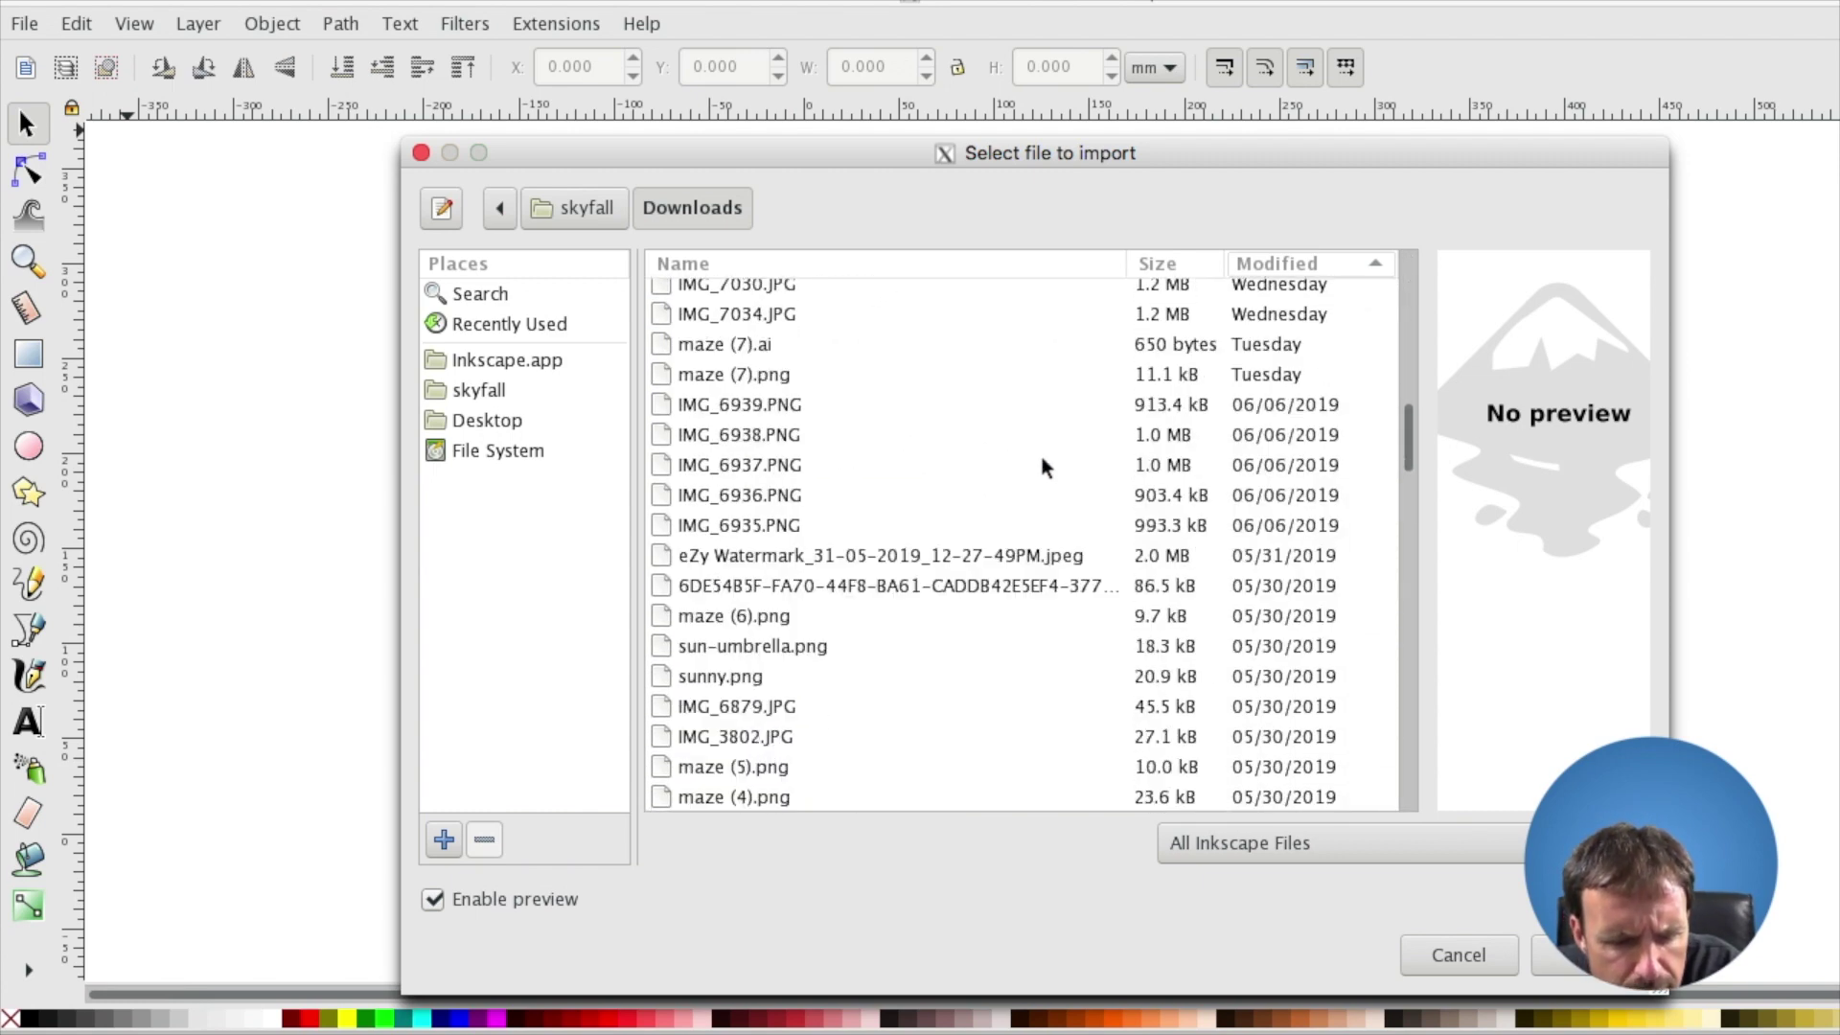
scroll(822, 575, down, 5)
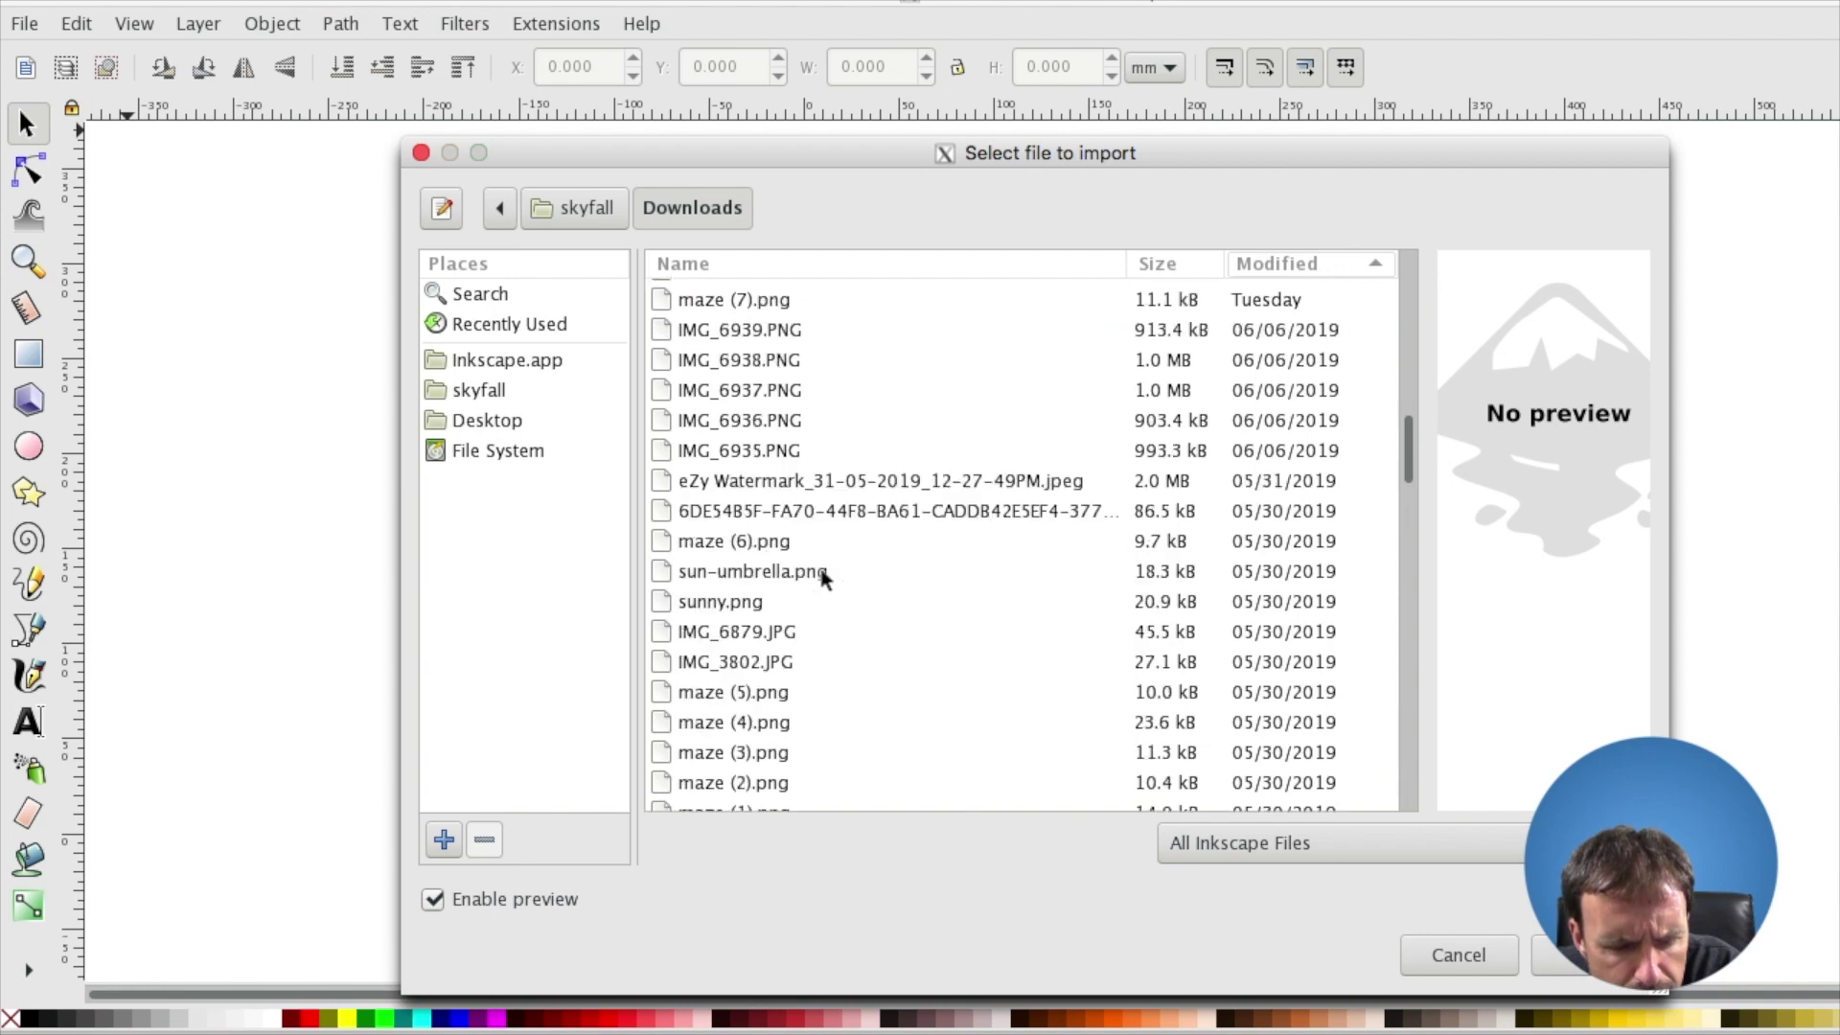
scroll(822, 573, down, 7)
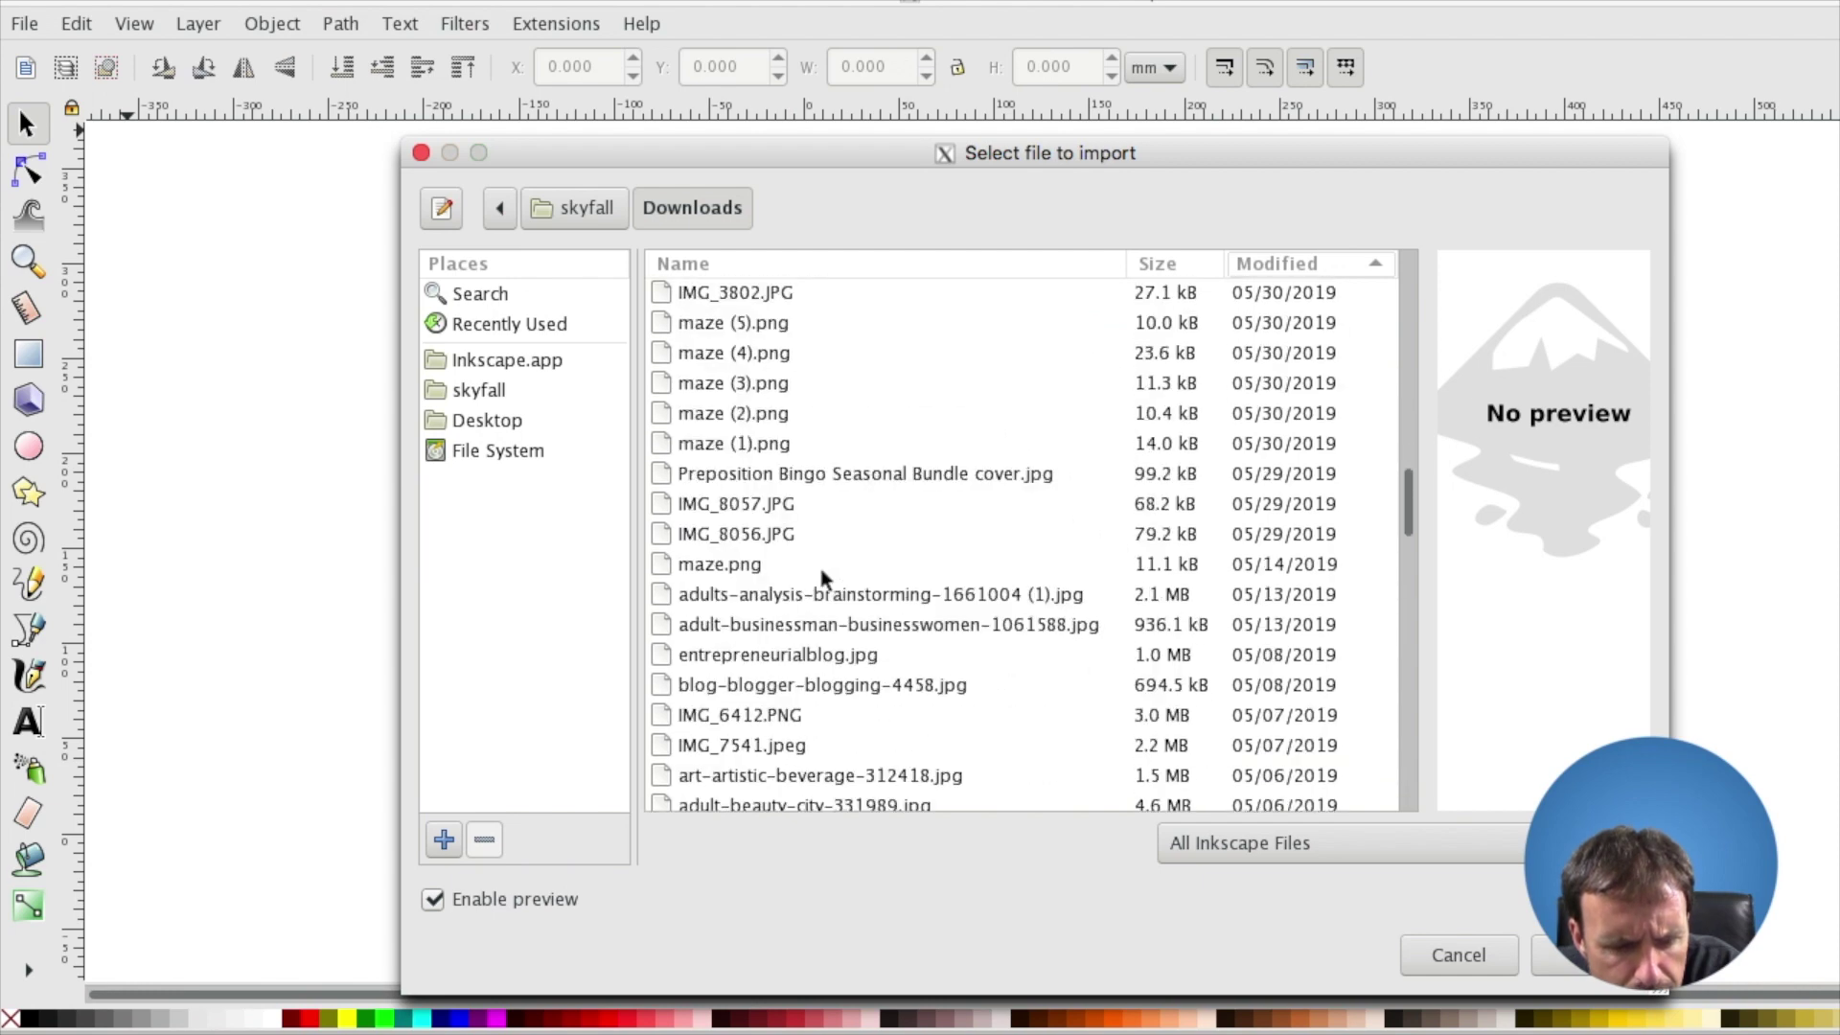
scroll(821, 573, down, 8)
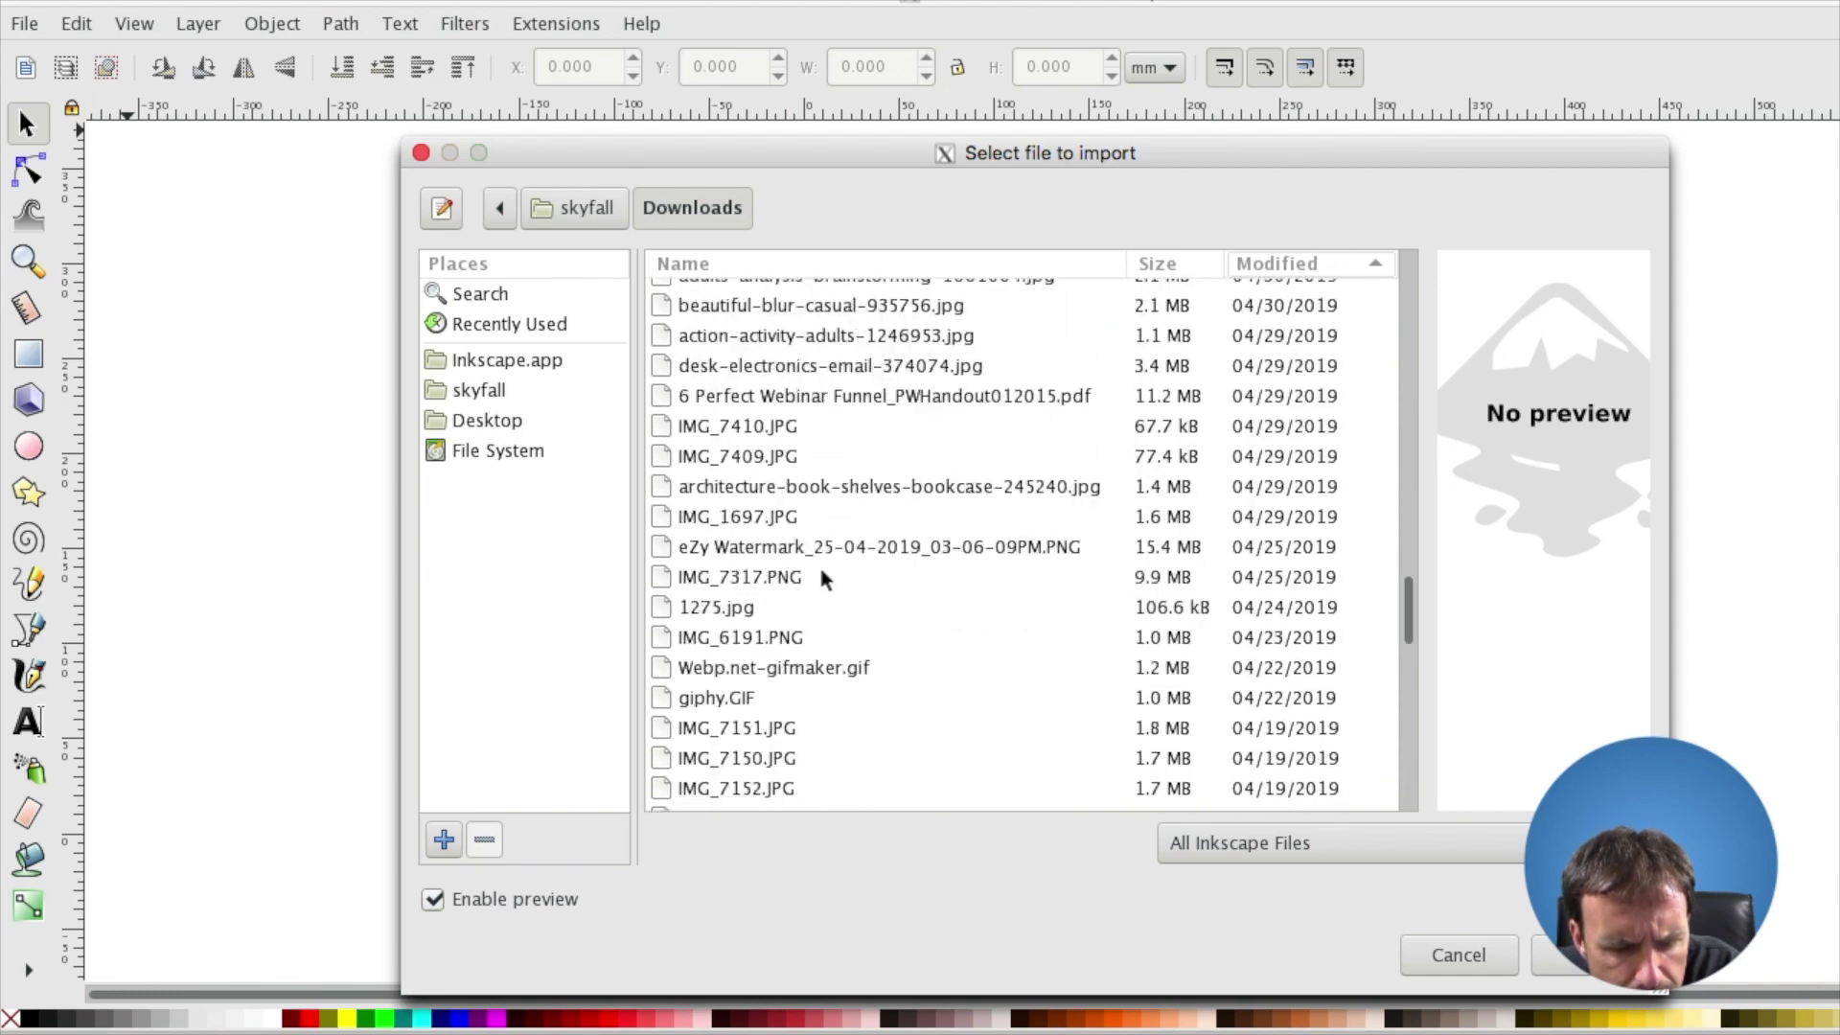
Sort the Downloads files by name and import maze (8).png.
click(670, 262)
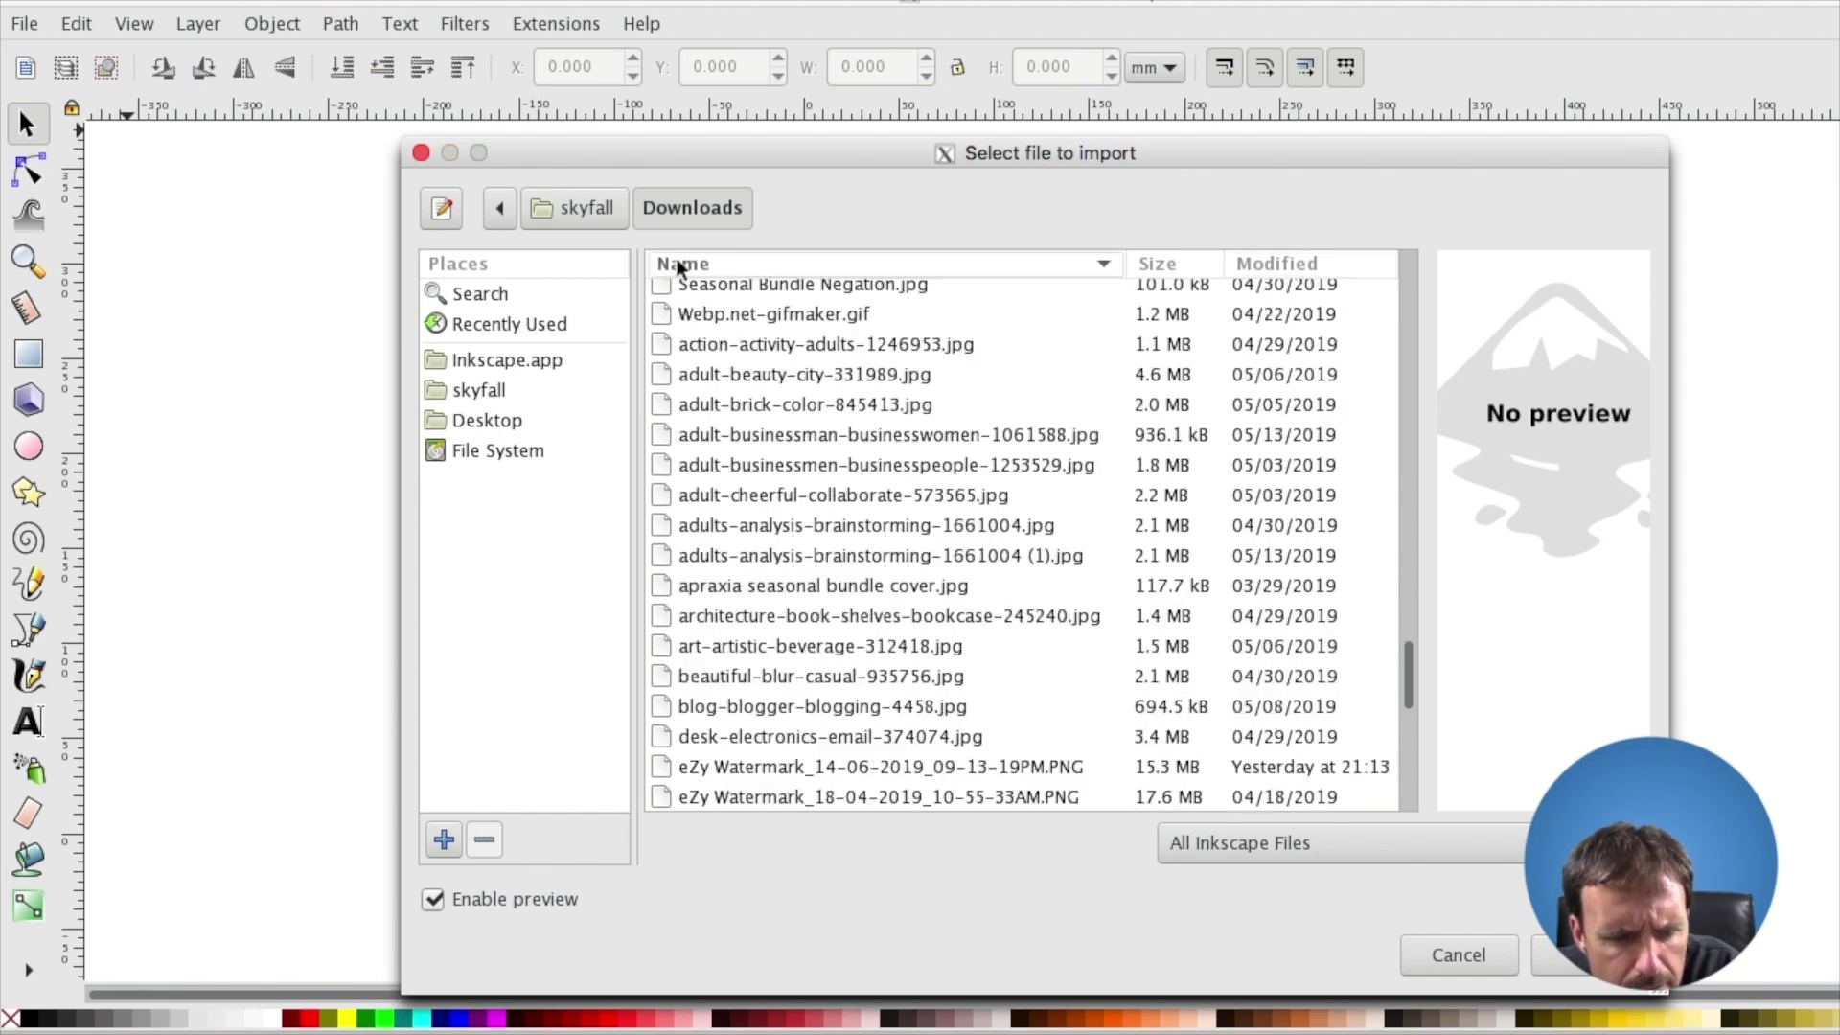
scroll(711, 405, up, 5)
scroll(711, 405, up, 8)
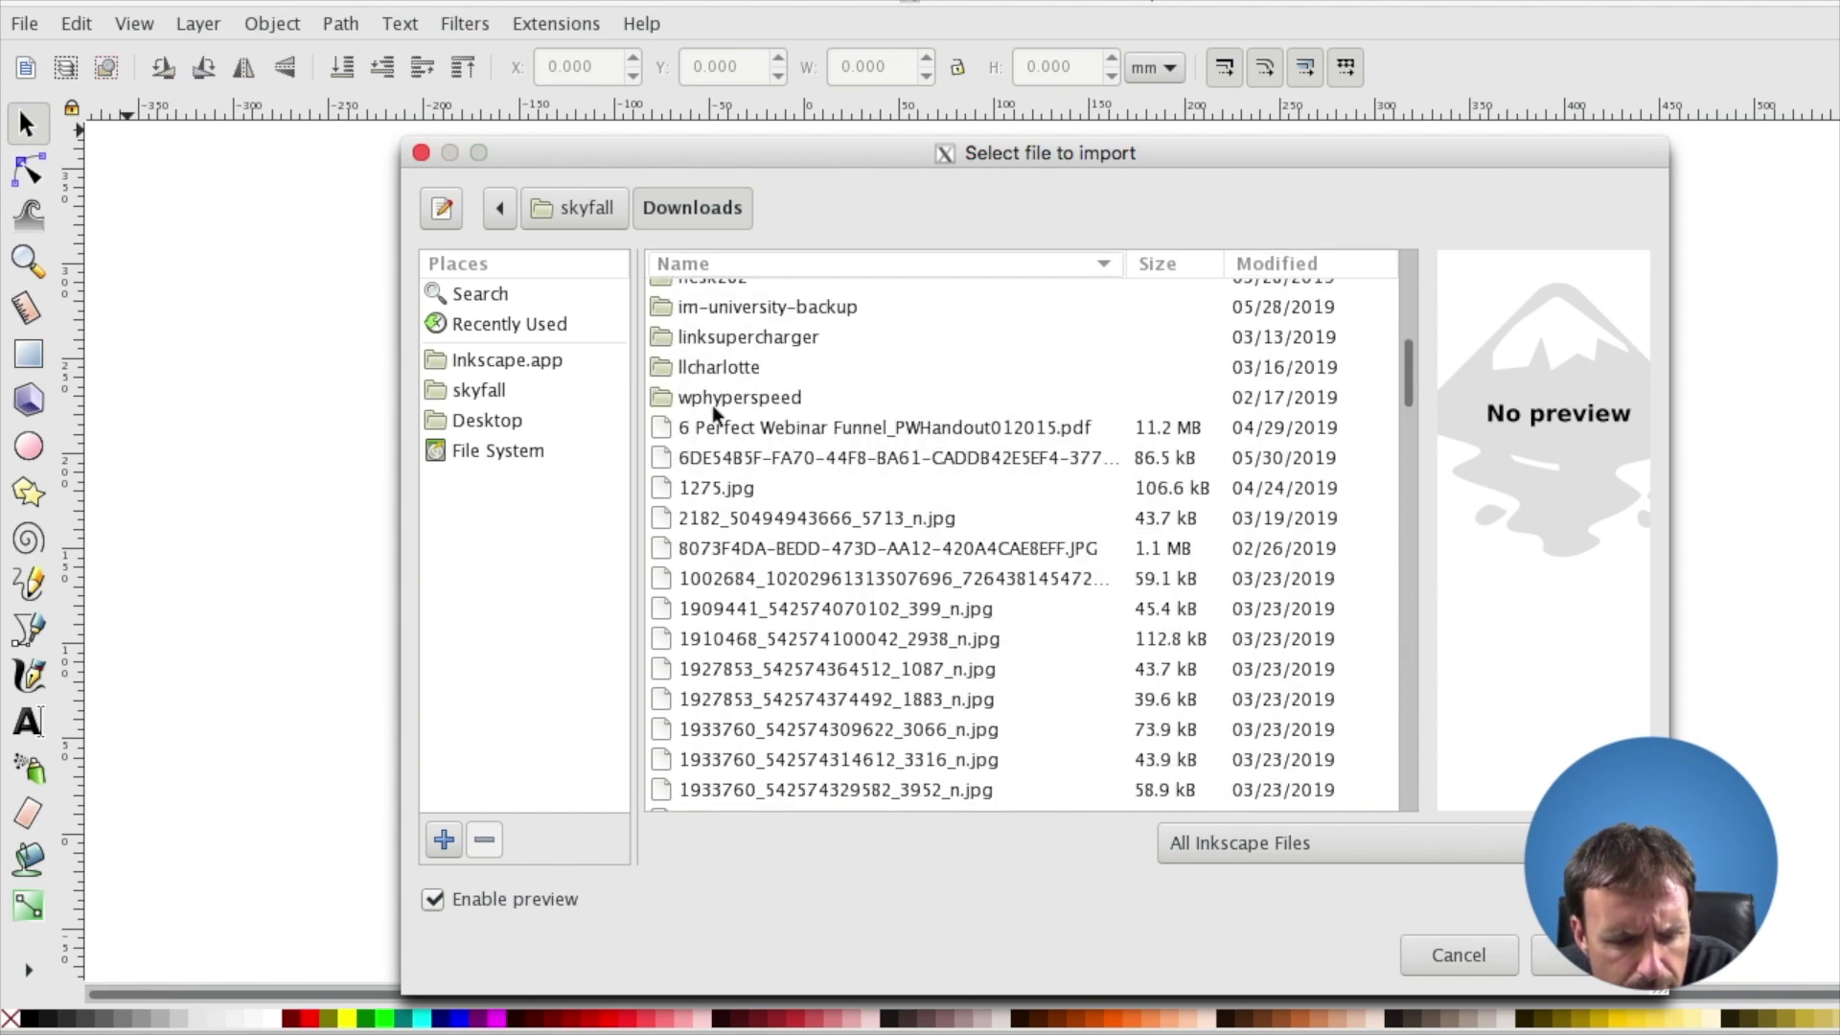
scroll(712, 405, down, 20)
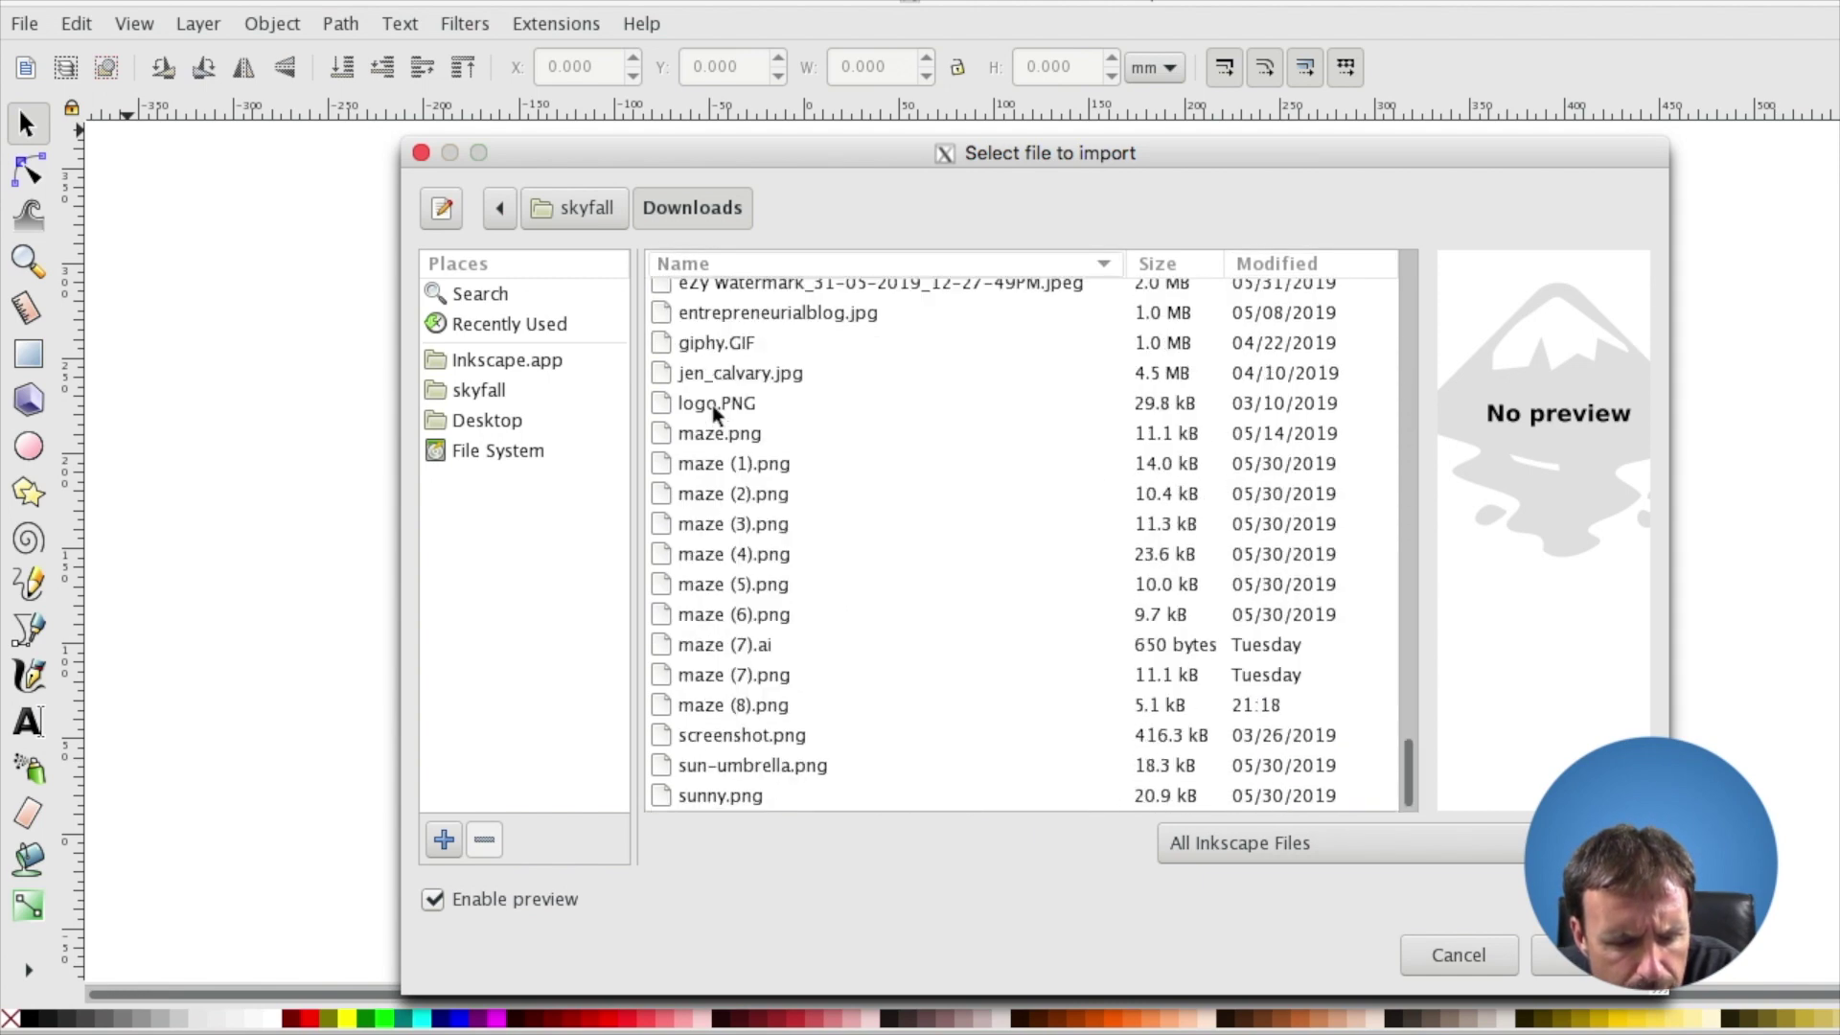
click(717, 696)
double_click(717, 696)
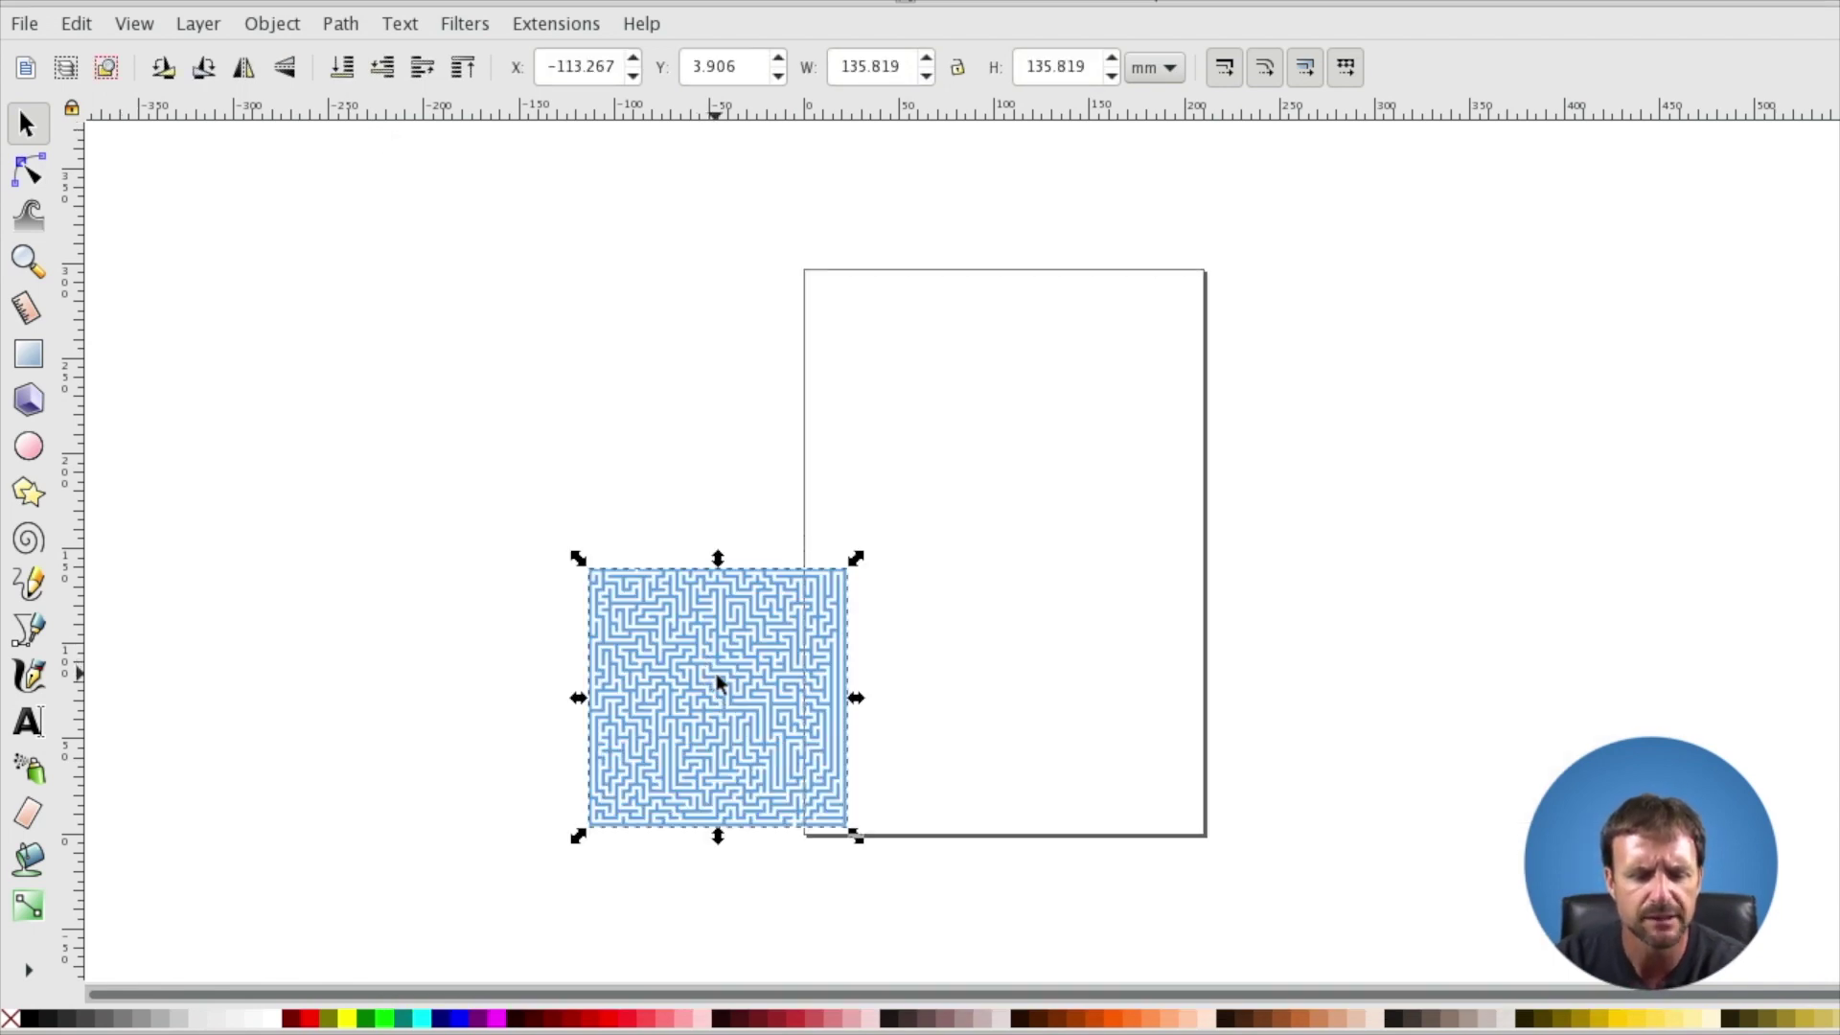
Move the imported maze to the page's upper-left corner, at about X 0.6 mm and Y 158 mm.
drag(733, 680, 954, 389)
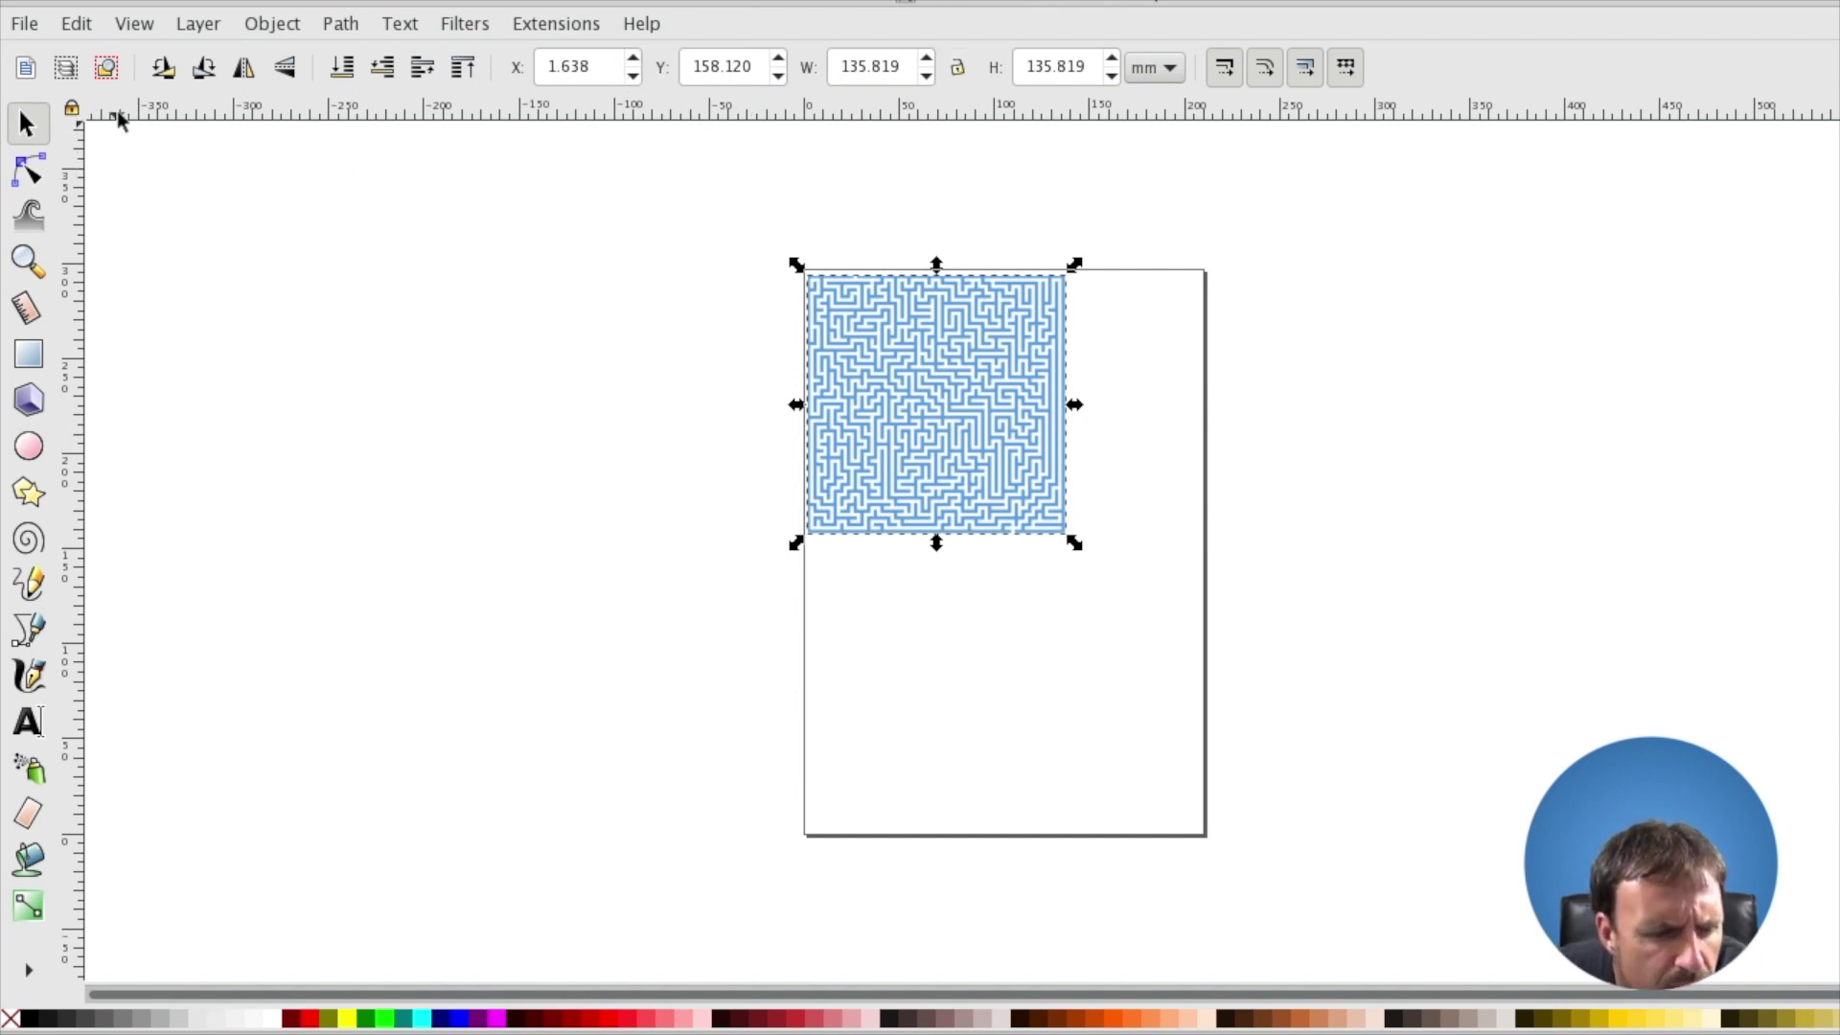
click(135, 23)
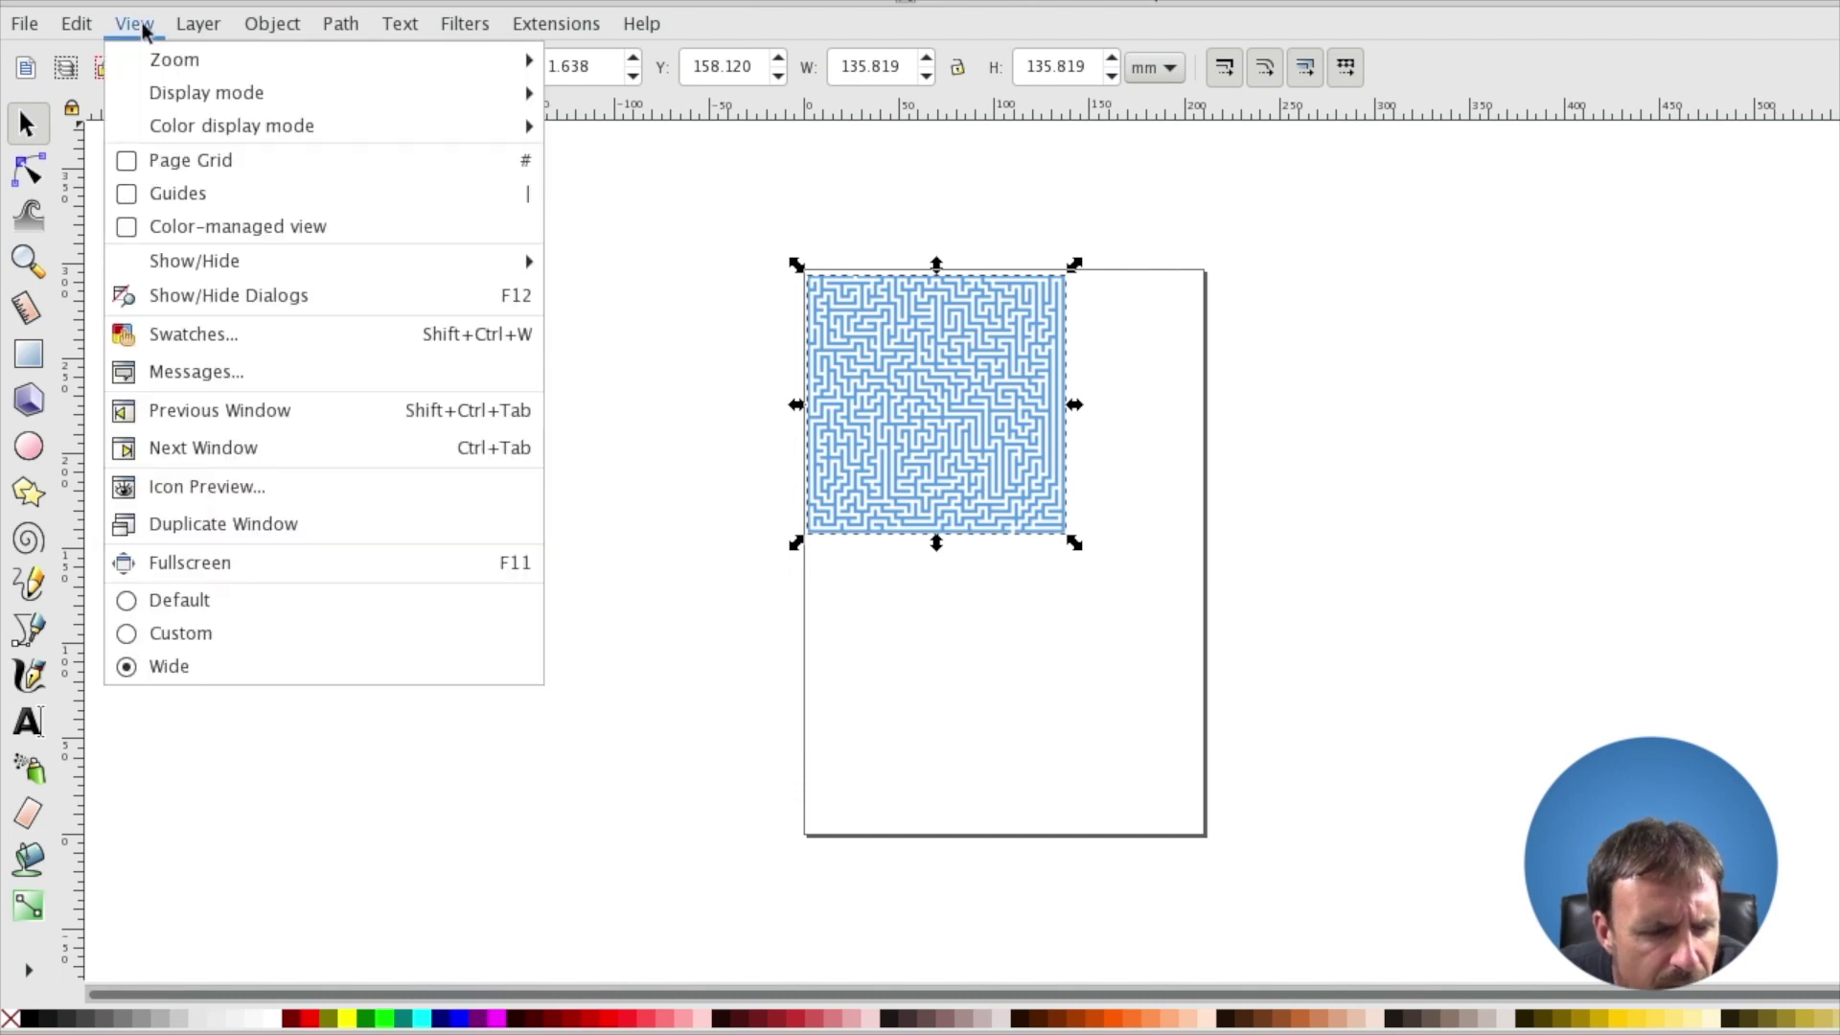
mouse_move(173, 60)
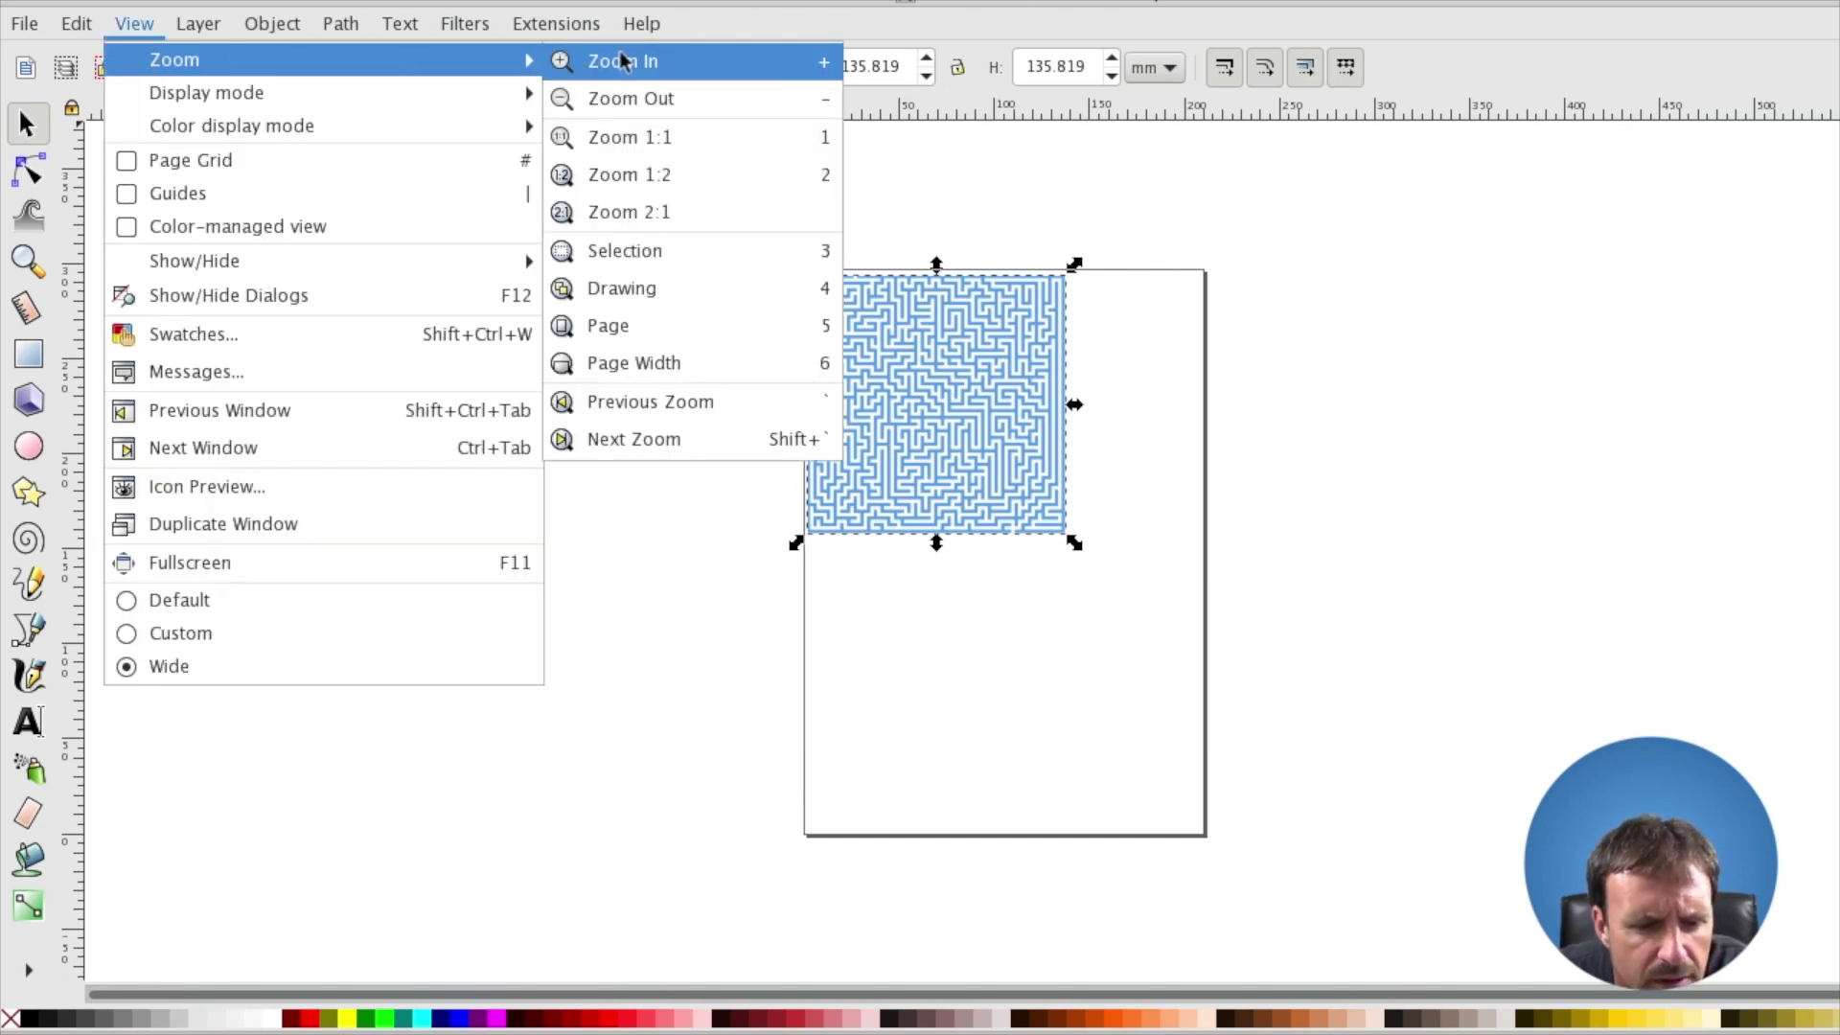
click(688, 61)
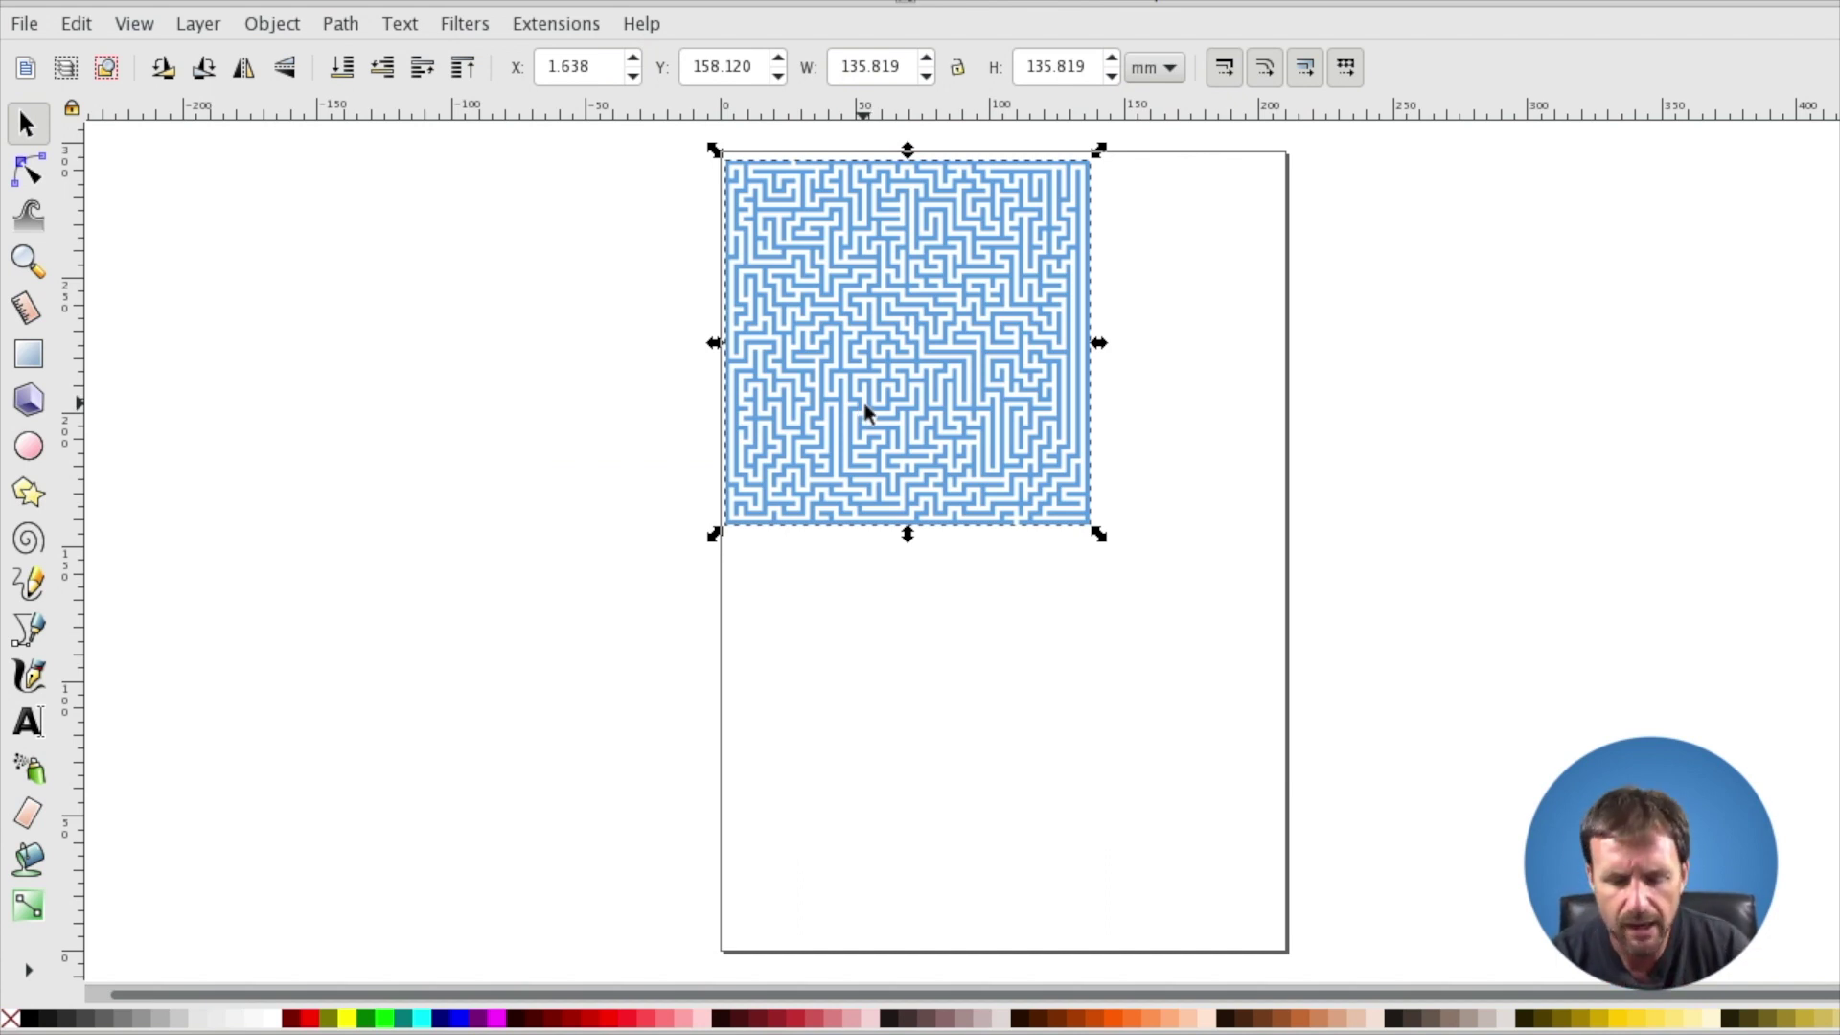
key(Left)
key(Left)
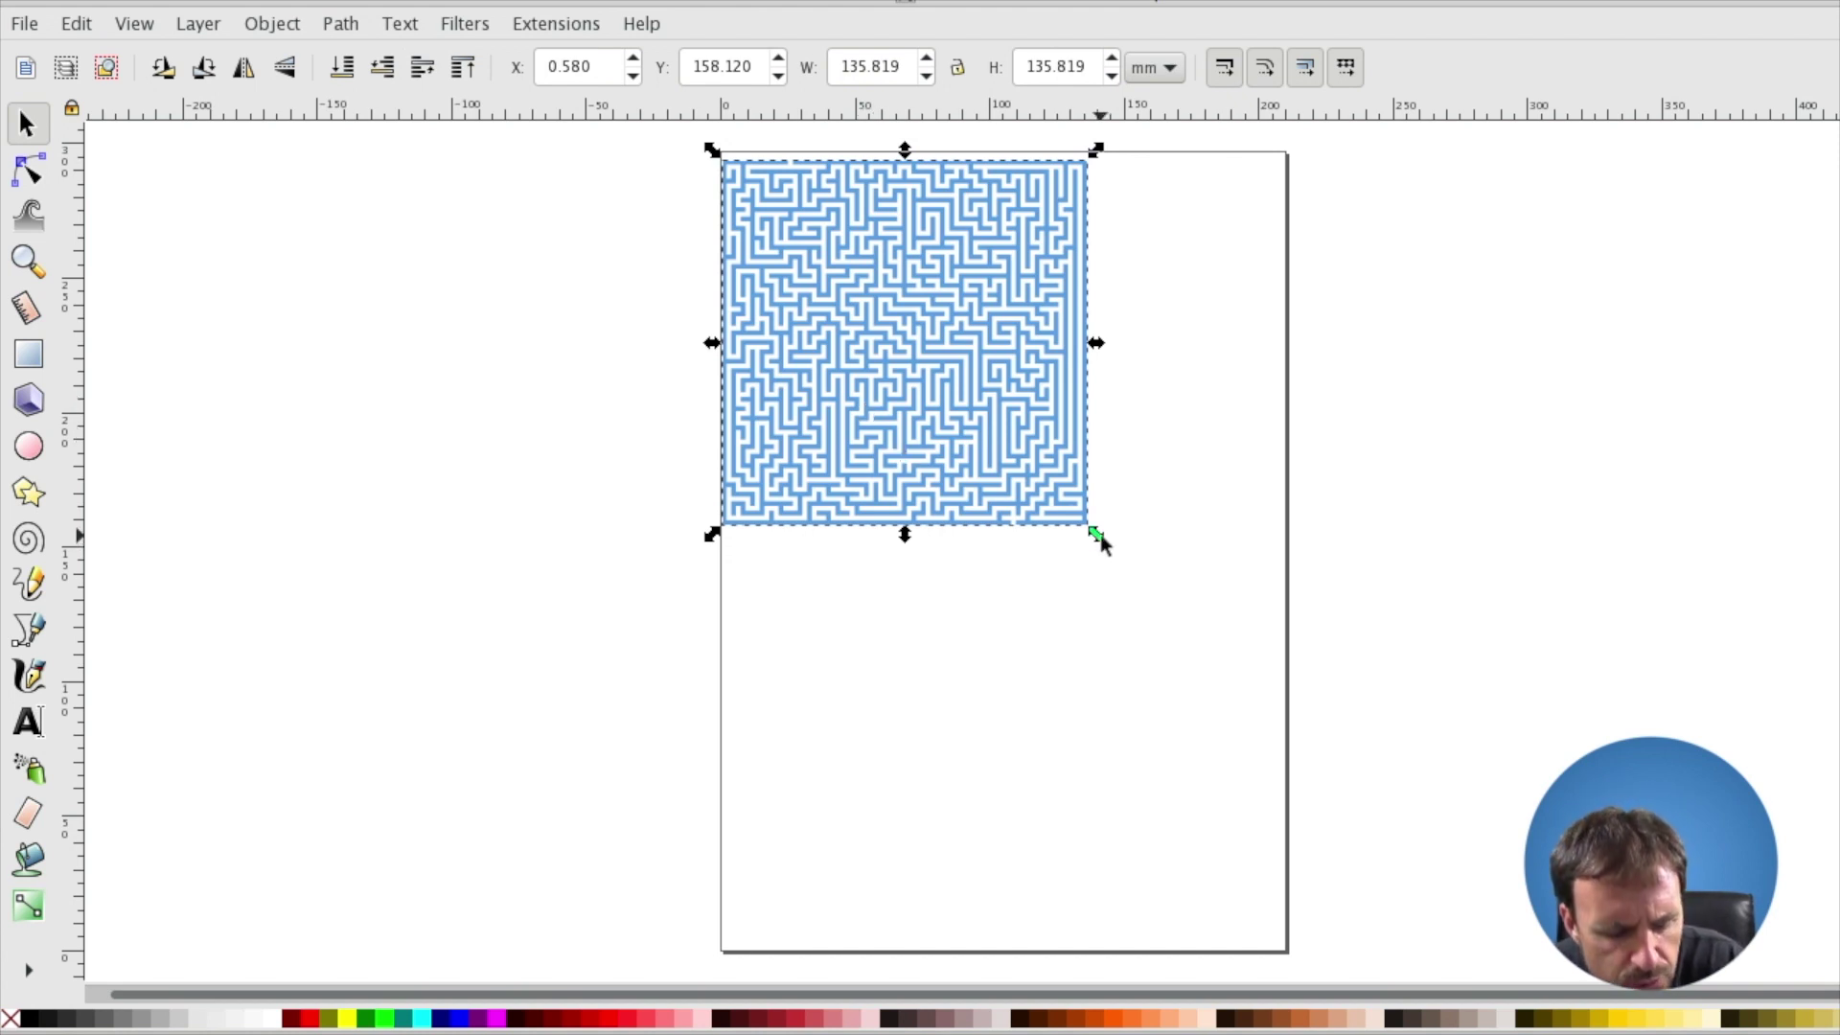
Enlarge the maze to span the page width, about 211 mm wide and 206 mm high, aligned with both side edges.
drag(1100, 535, 1281, 709)
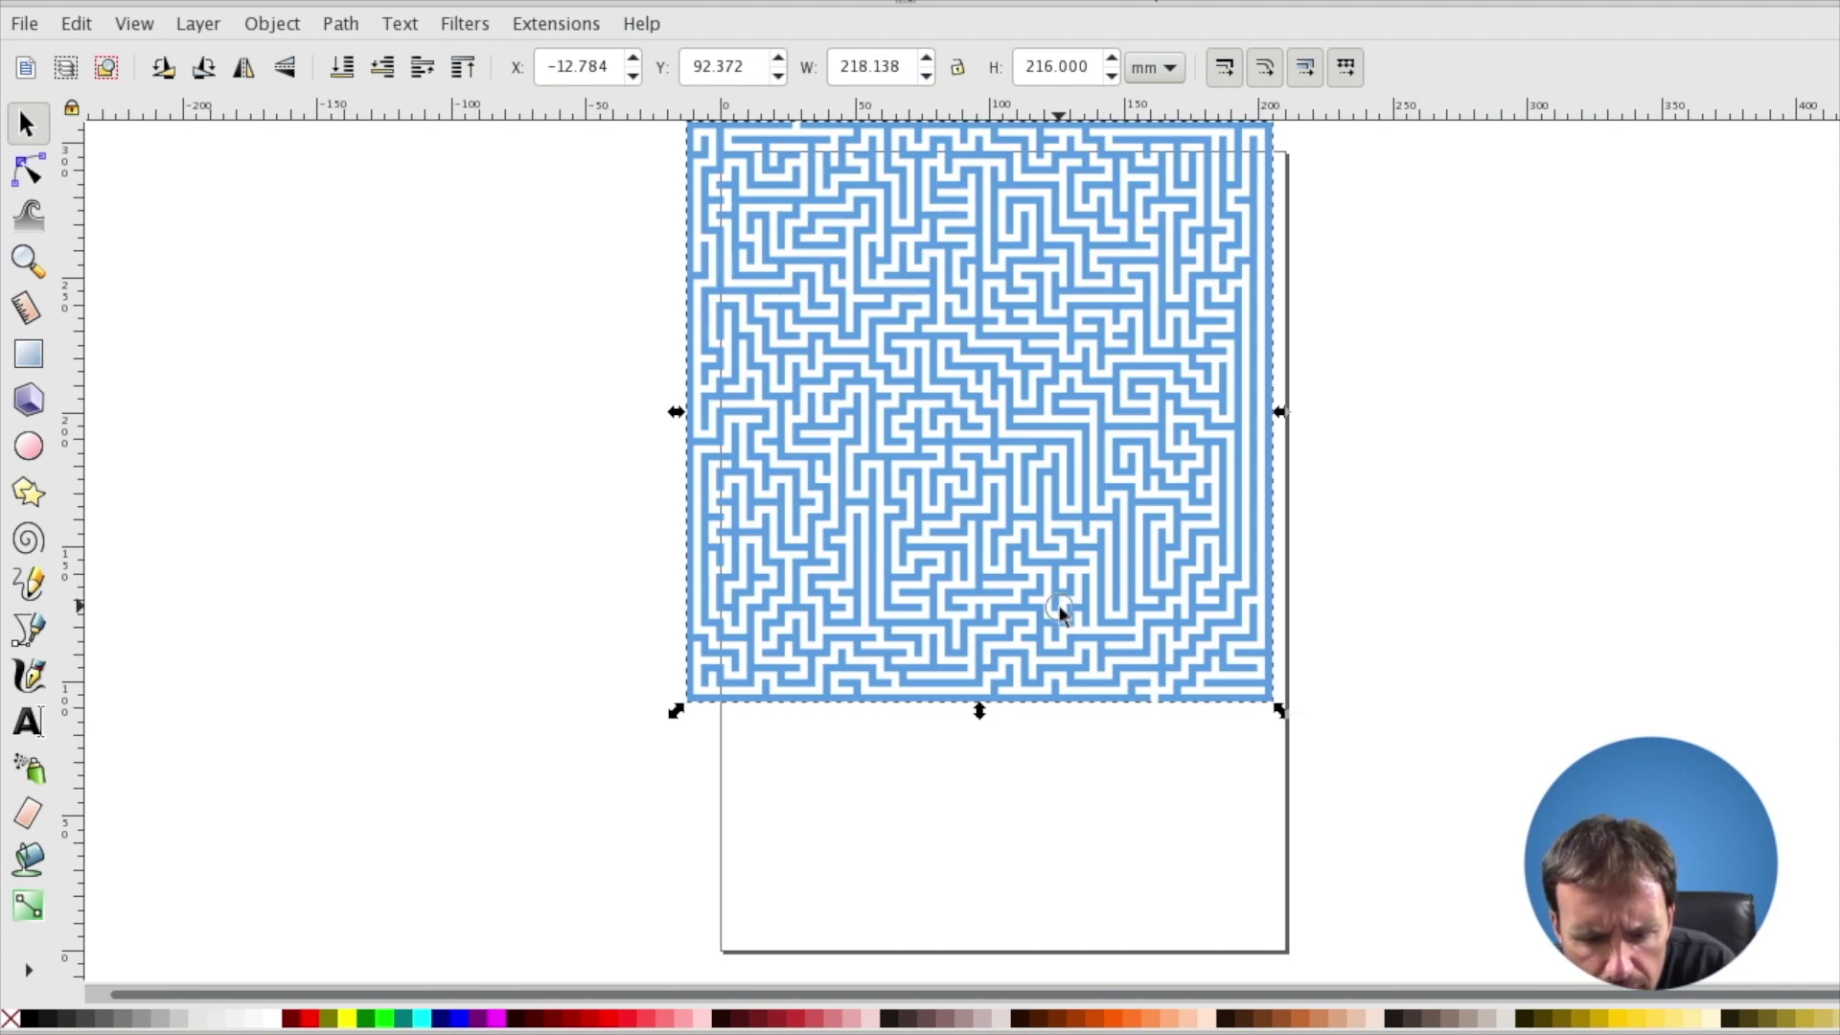
drag(1066, 614, 1070, 636)
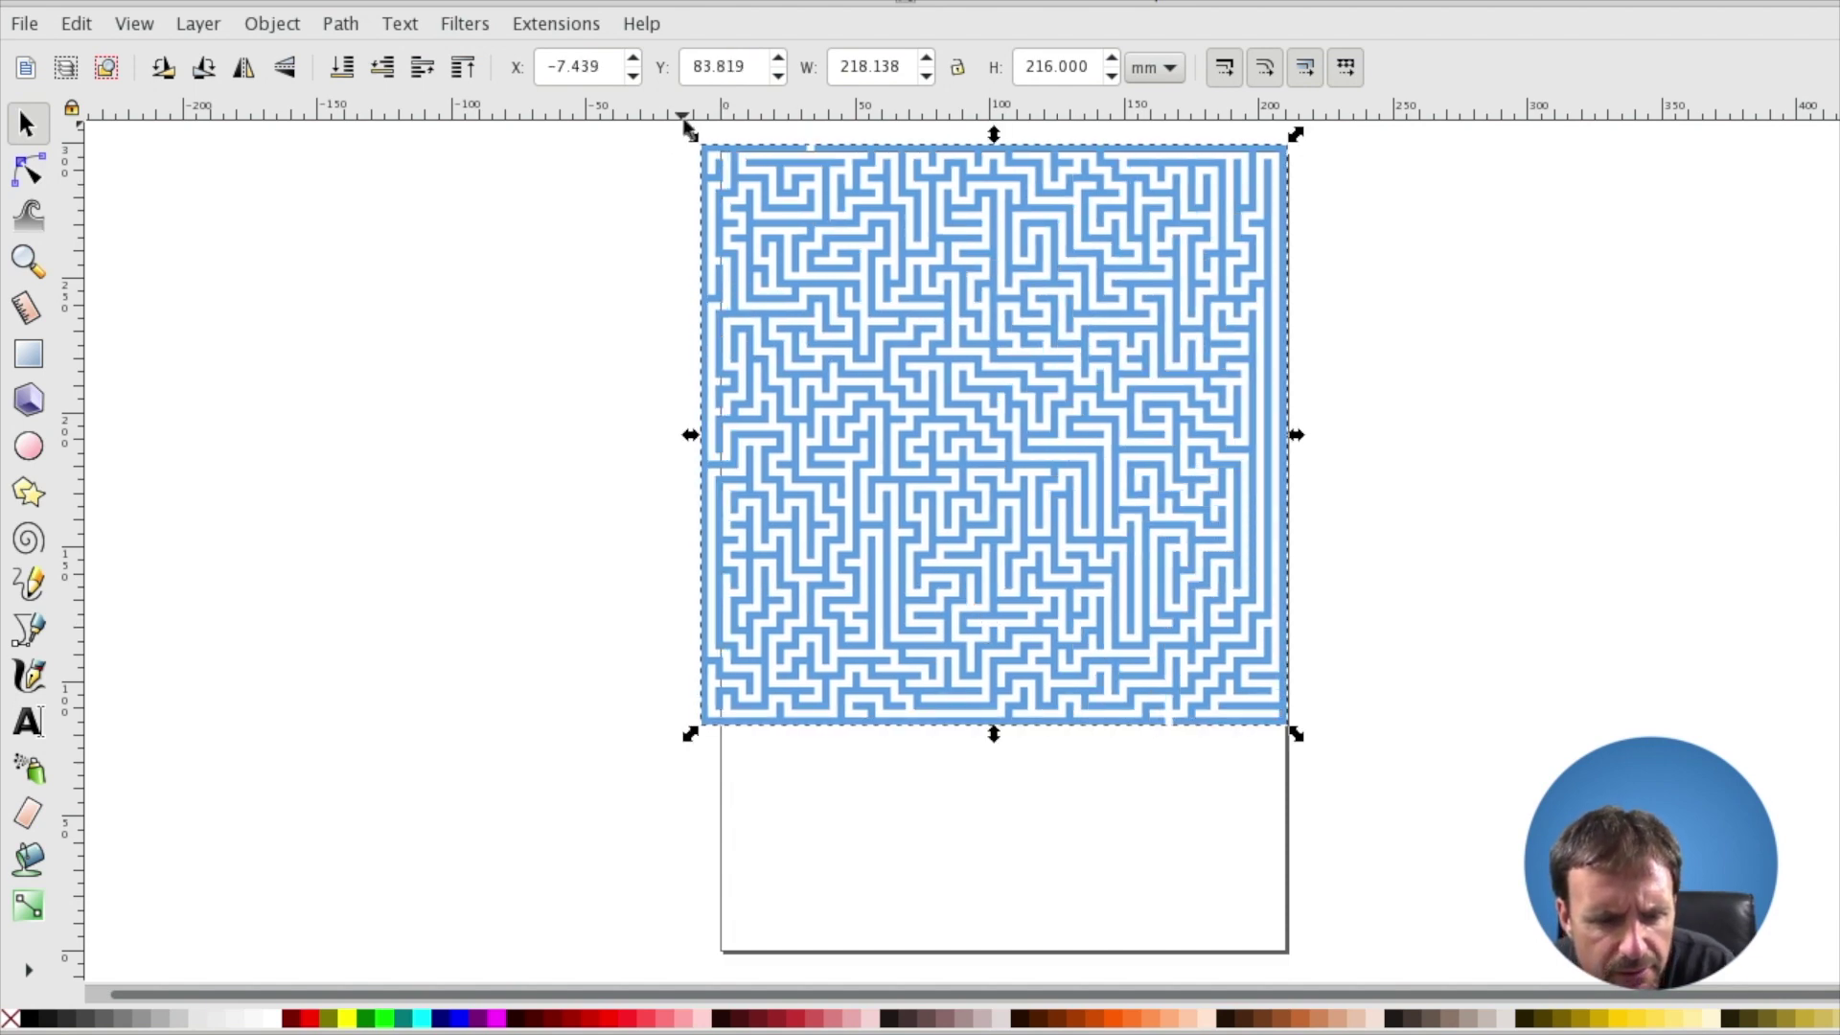
drag(690, 137, 706, 170)
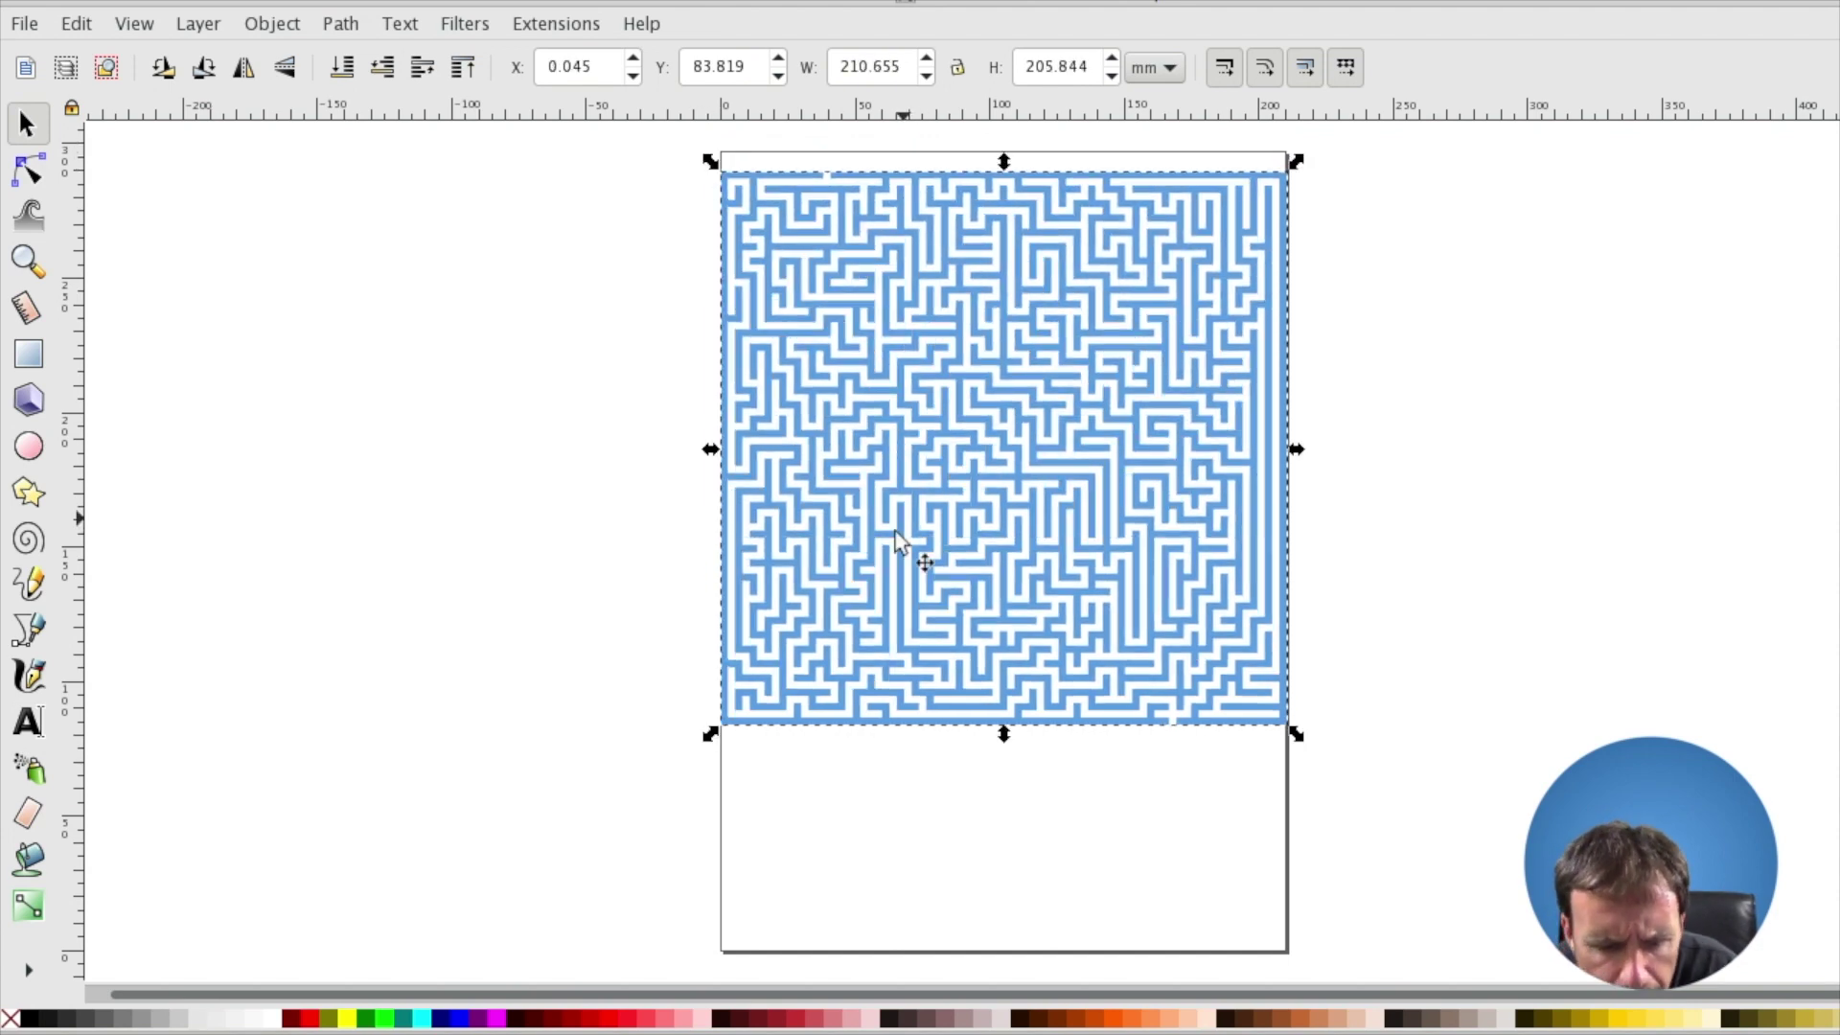
Nudge the maze up to the page's upper edge, to about Y 90.7 mm.
key(Up)
key(Up)
key(Up)
key(Up)
key(Up)
key(Up)
key(Up)
key(Up)
key(Up)
key(Up)
key(Up)
key(Up)
key(Up)
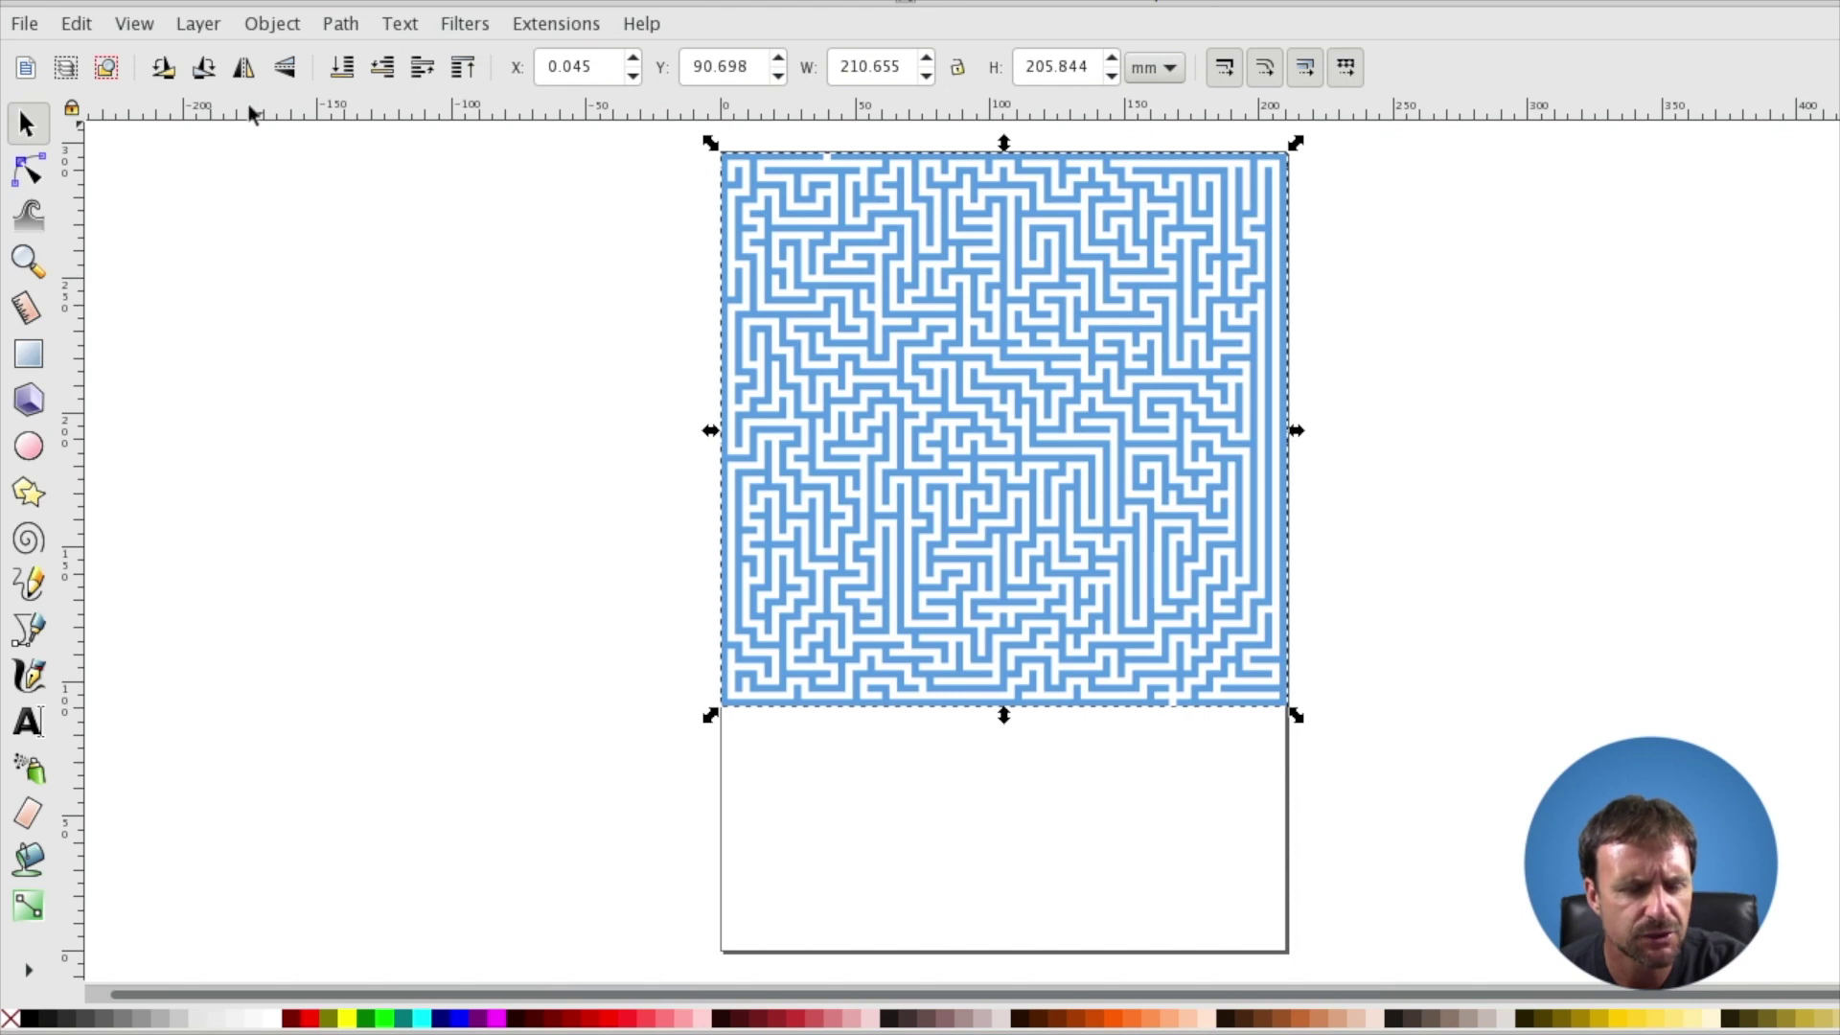
Start a Trace Bitmap of the maze with live preview, using a Colors multiple scan with smoothing turned off.
click(213, 31)
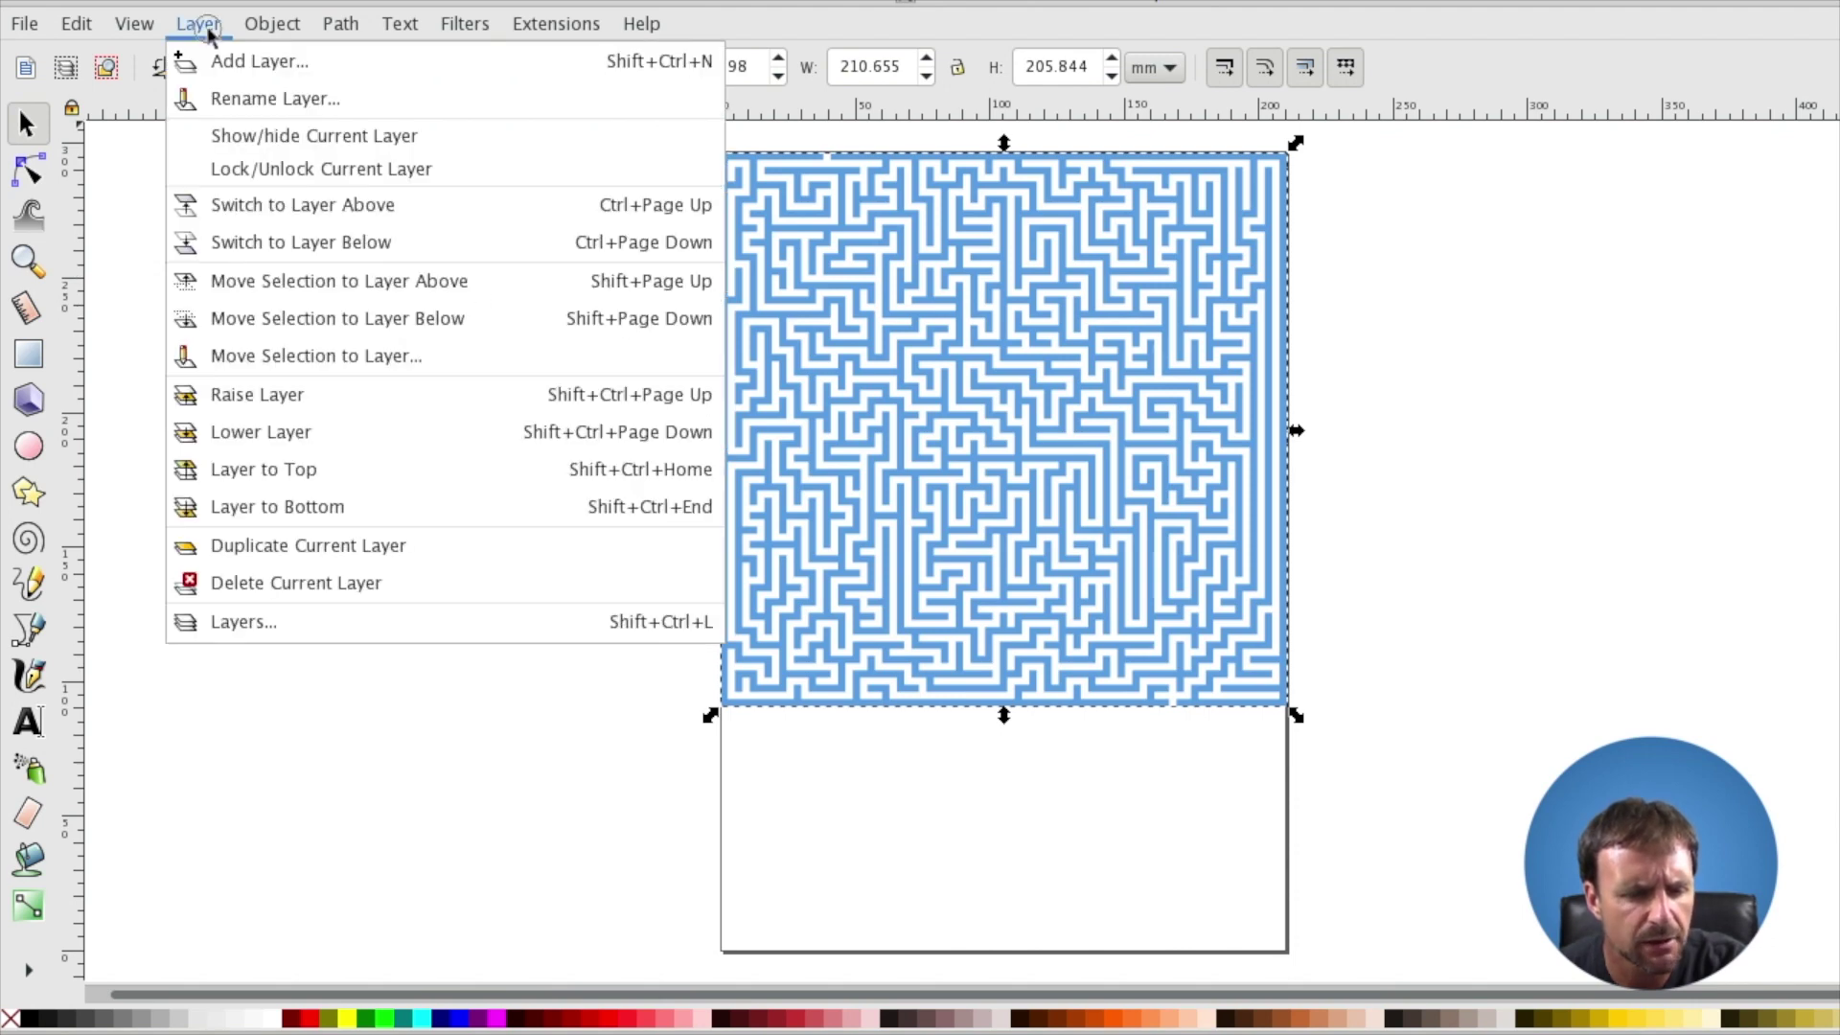
mouse_move(255, 32)
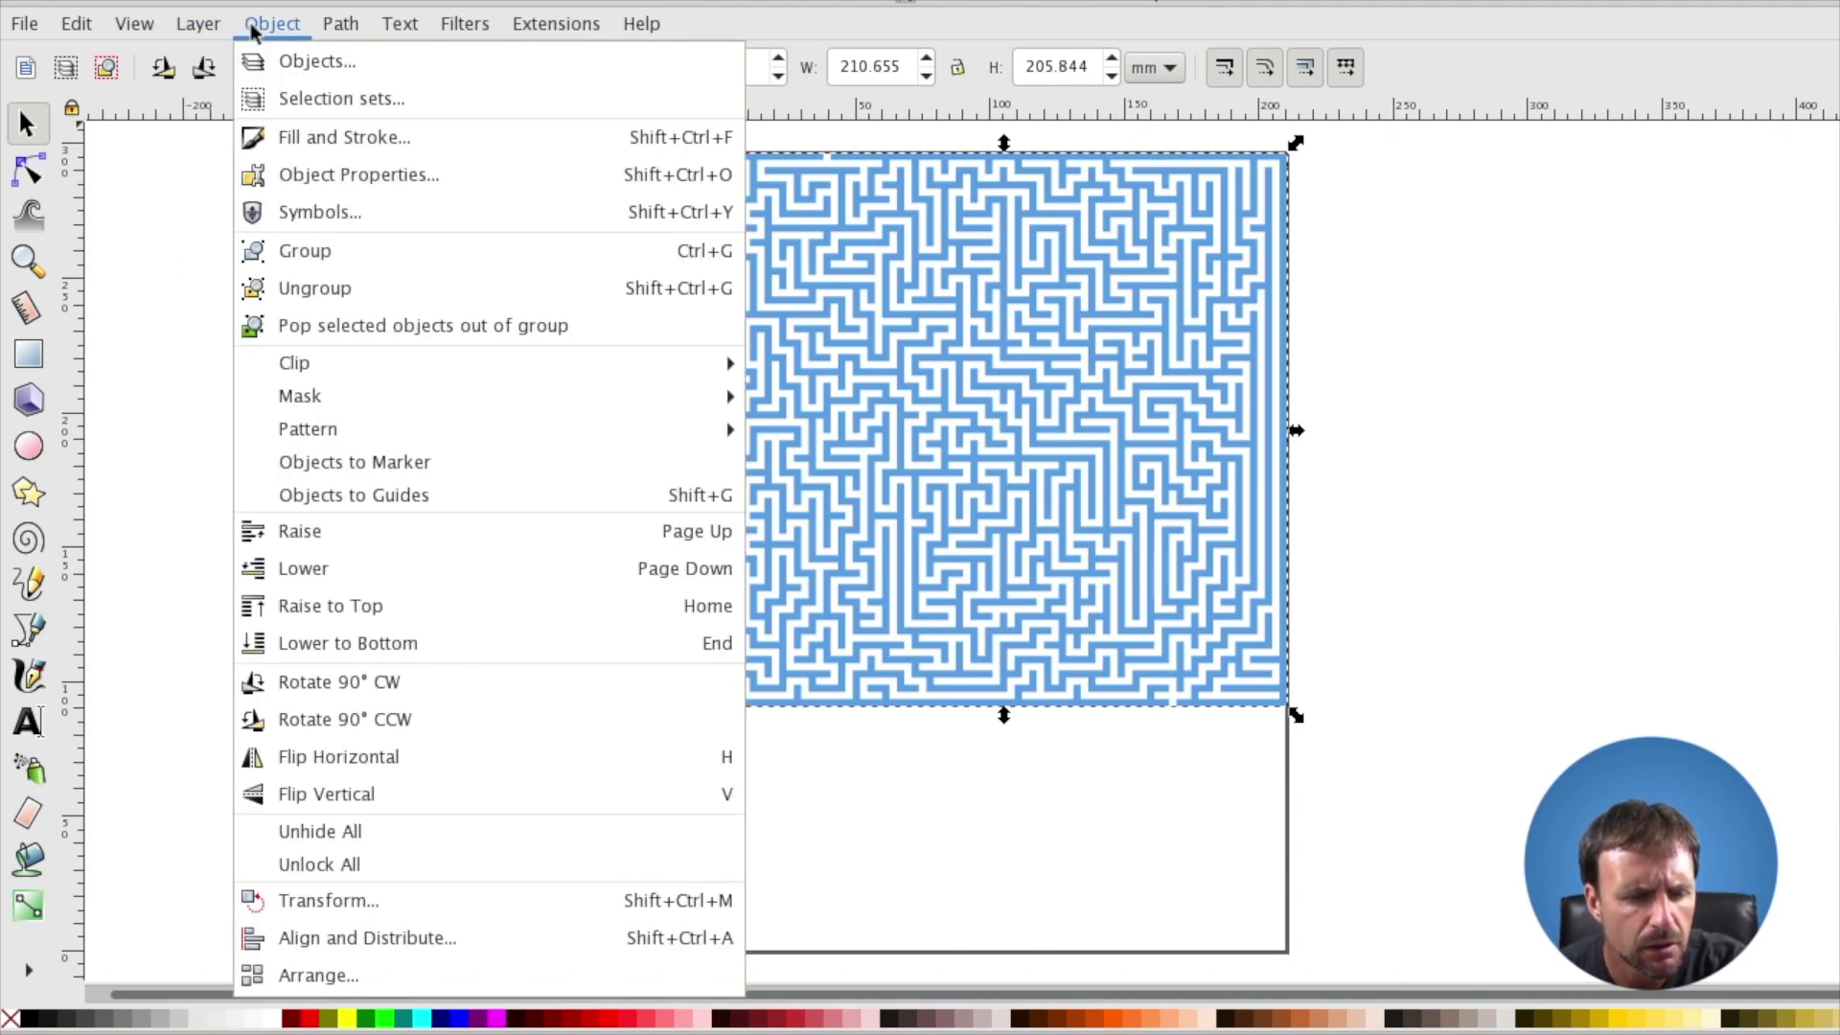
mouse_move(77, 27)
mouse_move(141, 27)
mouse_move(332, 23)
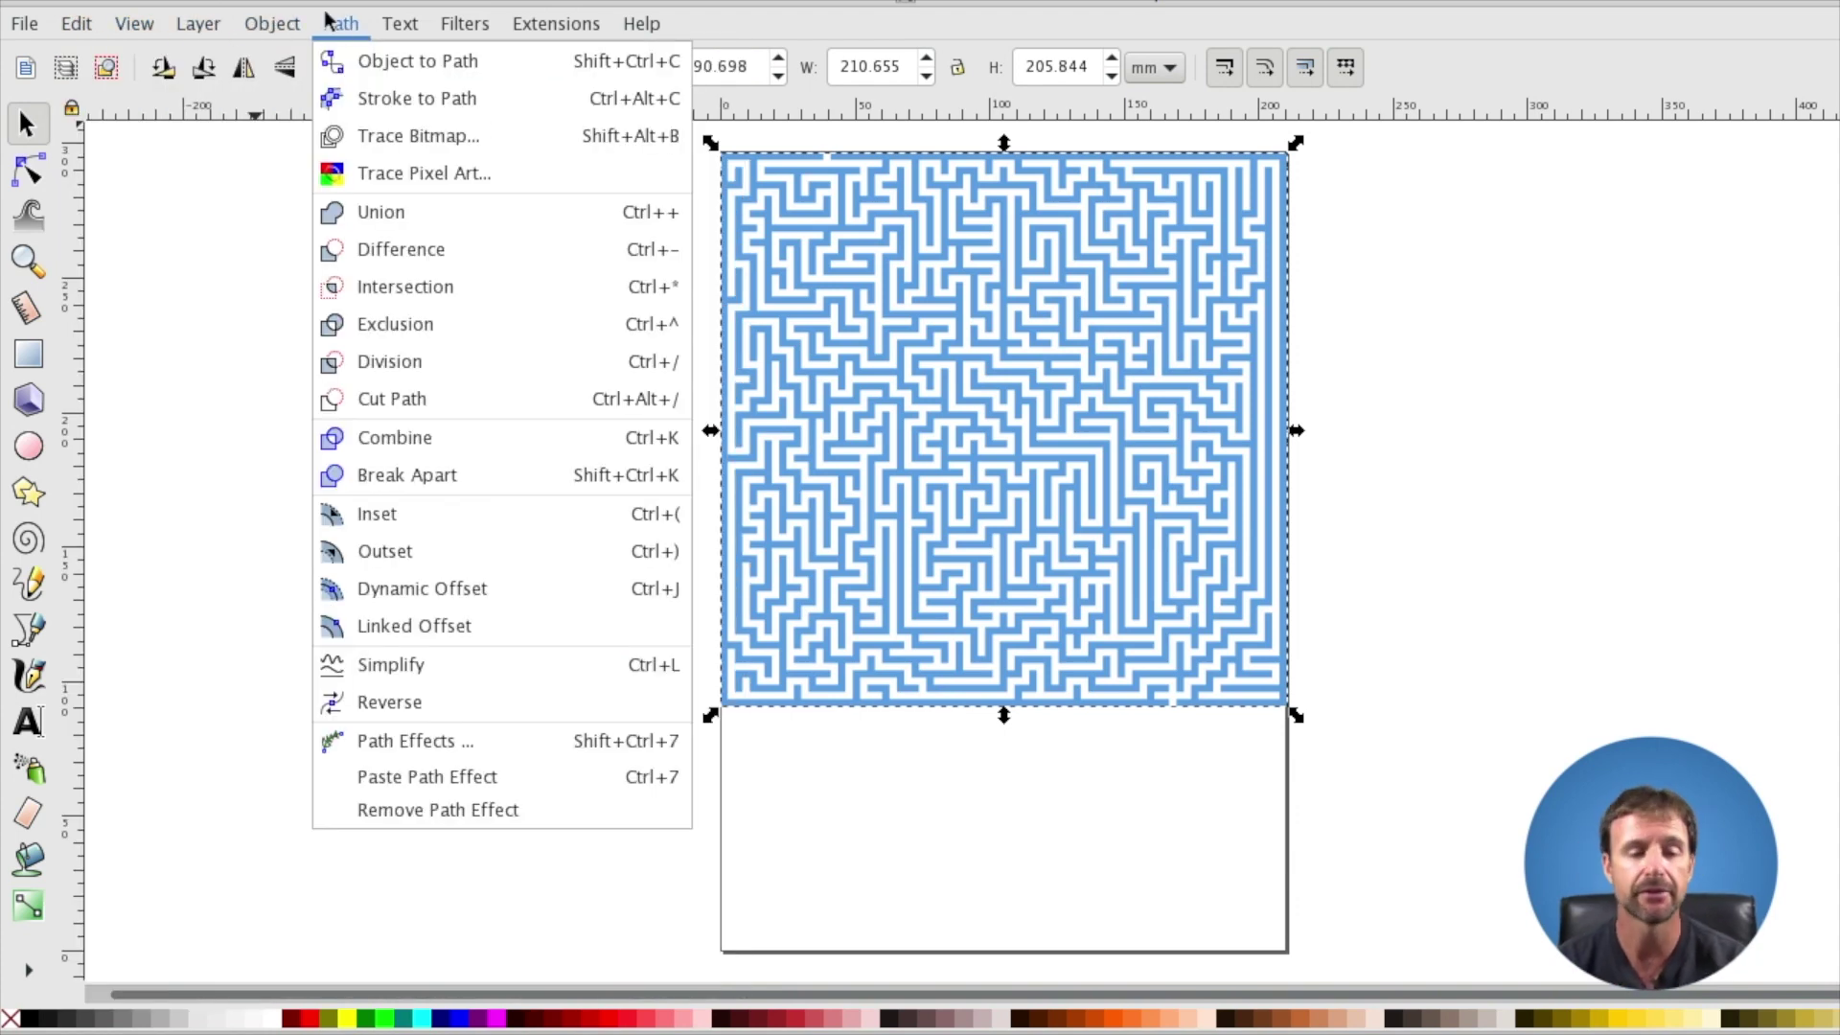
click(378, 142)
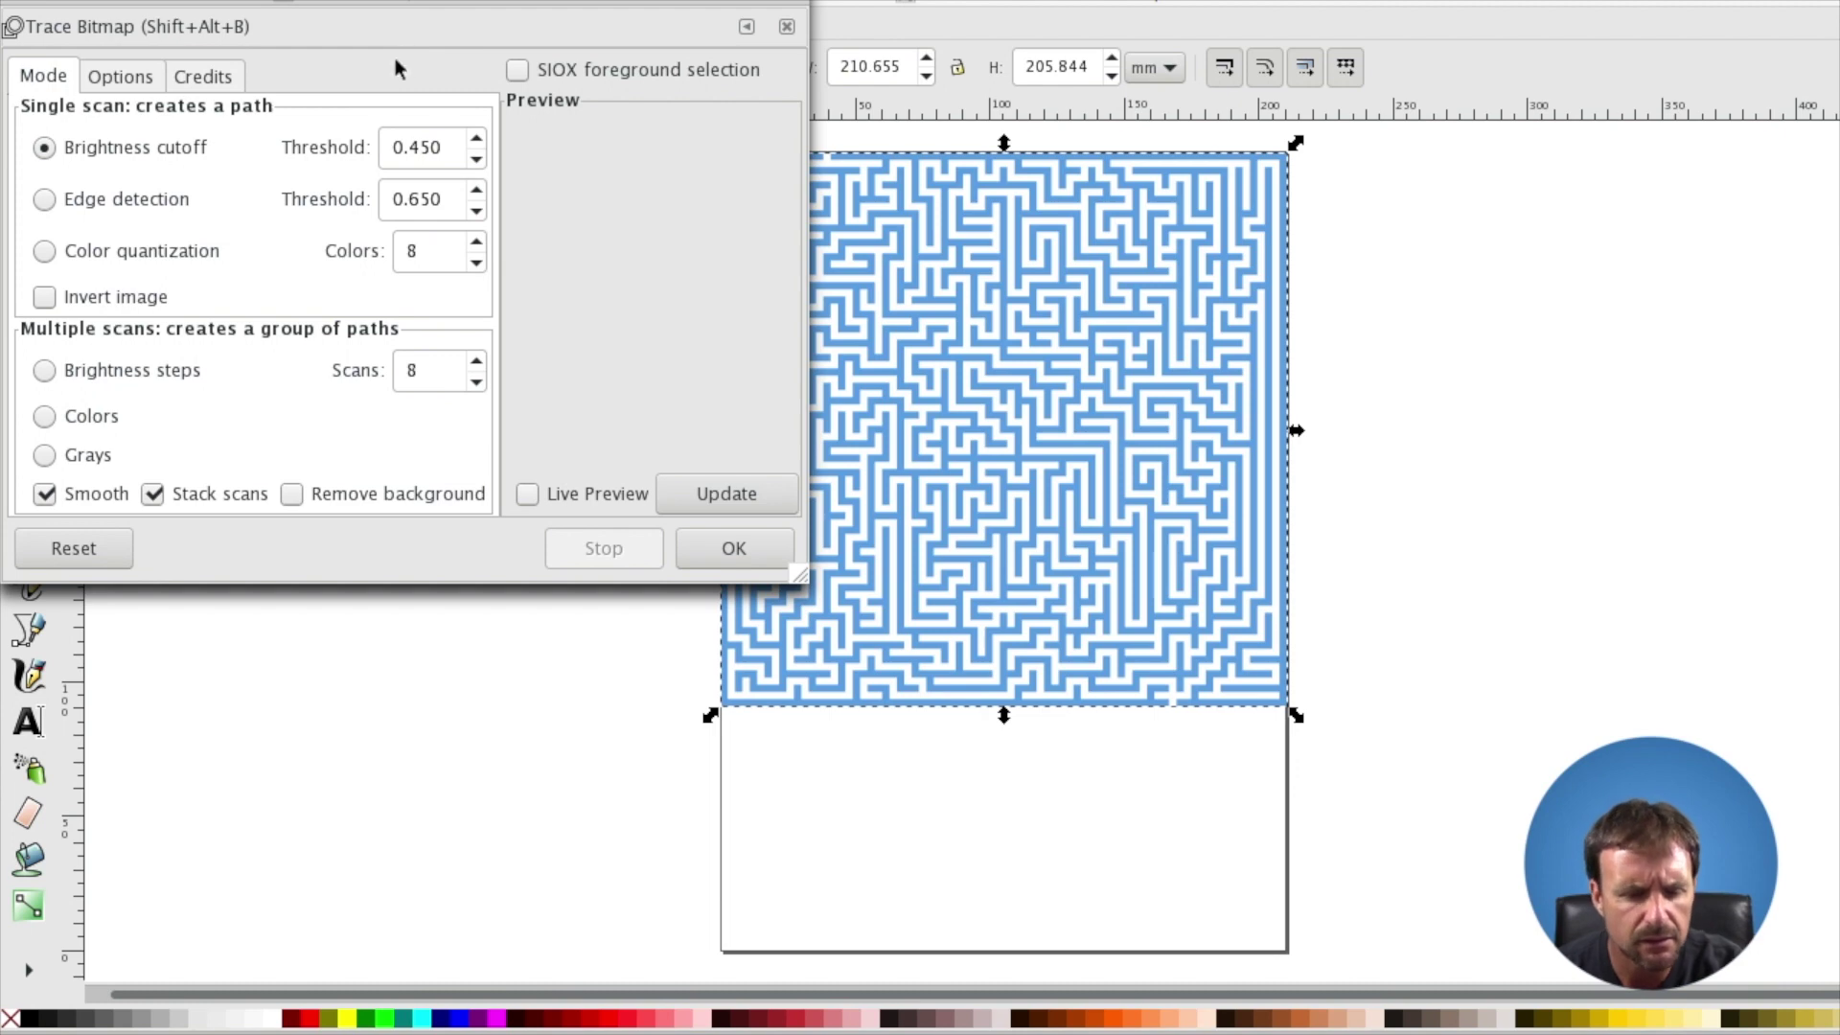
click(528, 495)
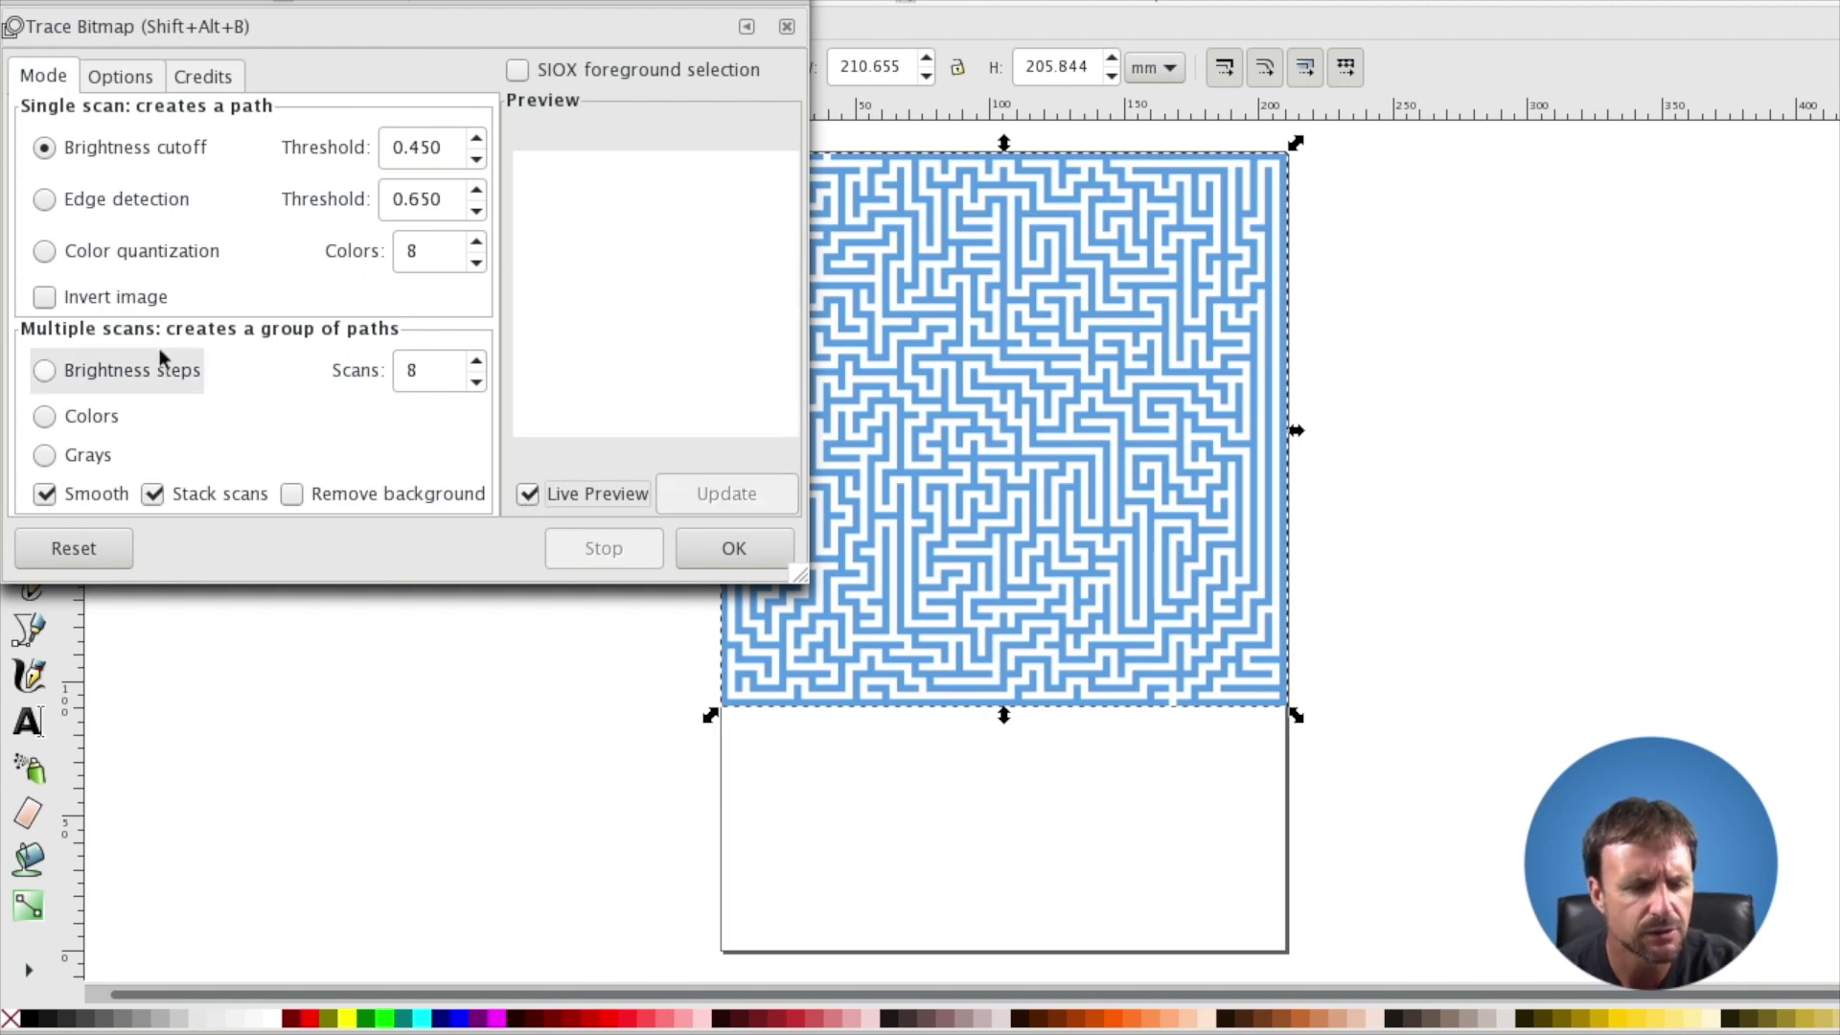
click(45, 416)
click(45, 493)
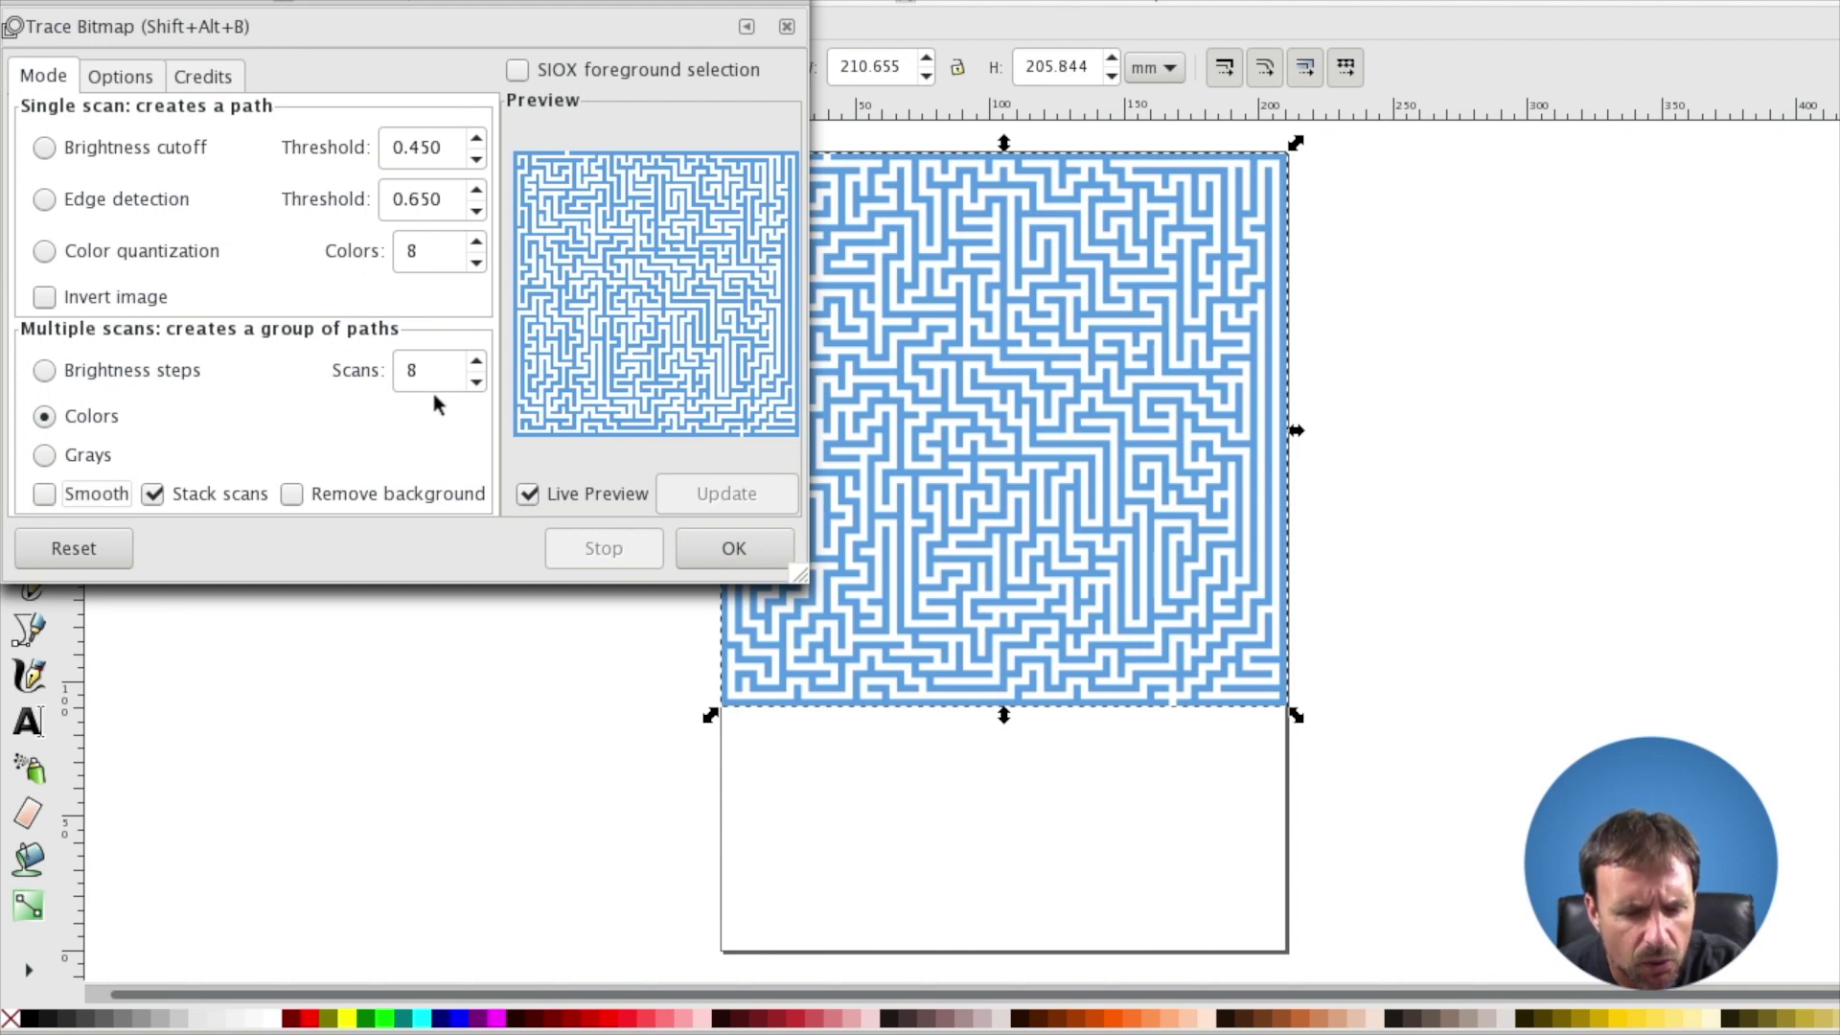
Try a higher scan count, return it to 8, and turn the trace's live preview off and on.
click(478, 364)
click(479, 365)
click(476, 382)
click(476, 381)
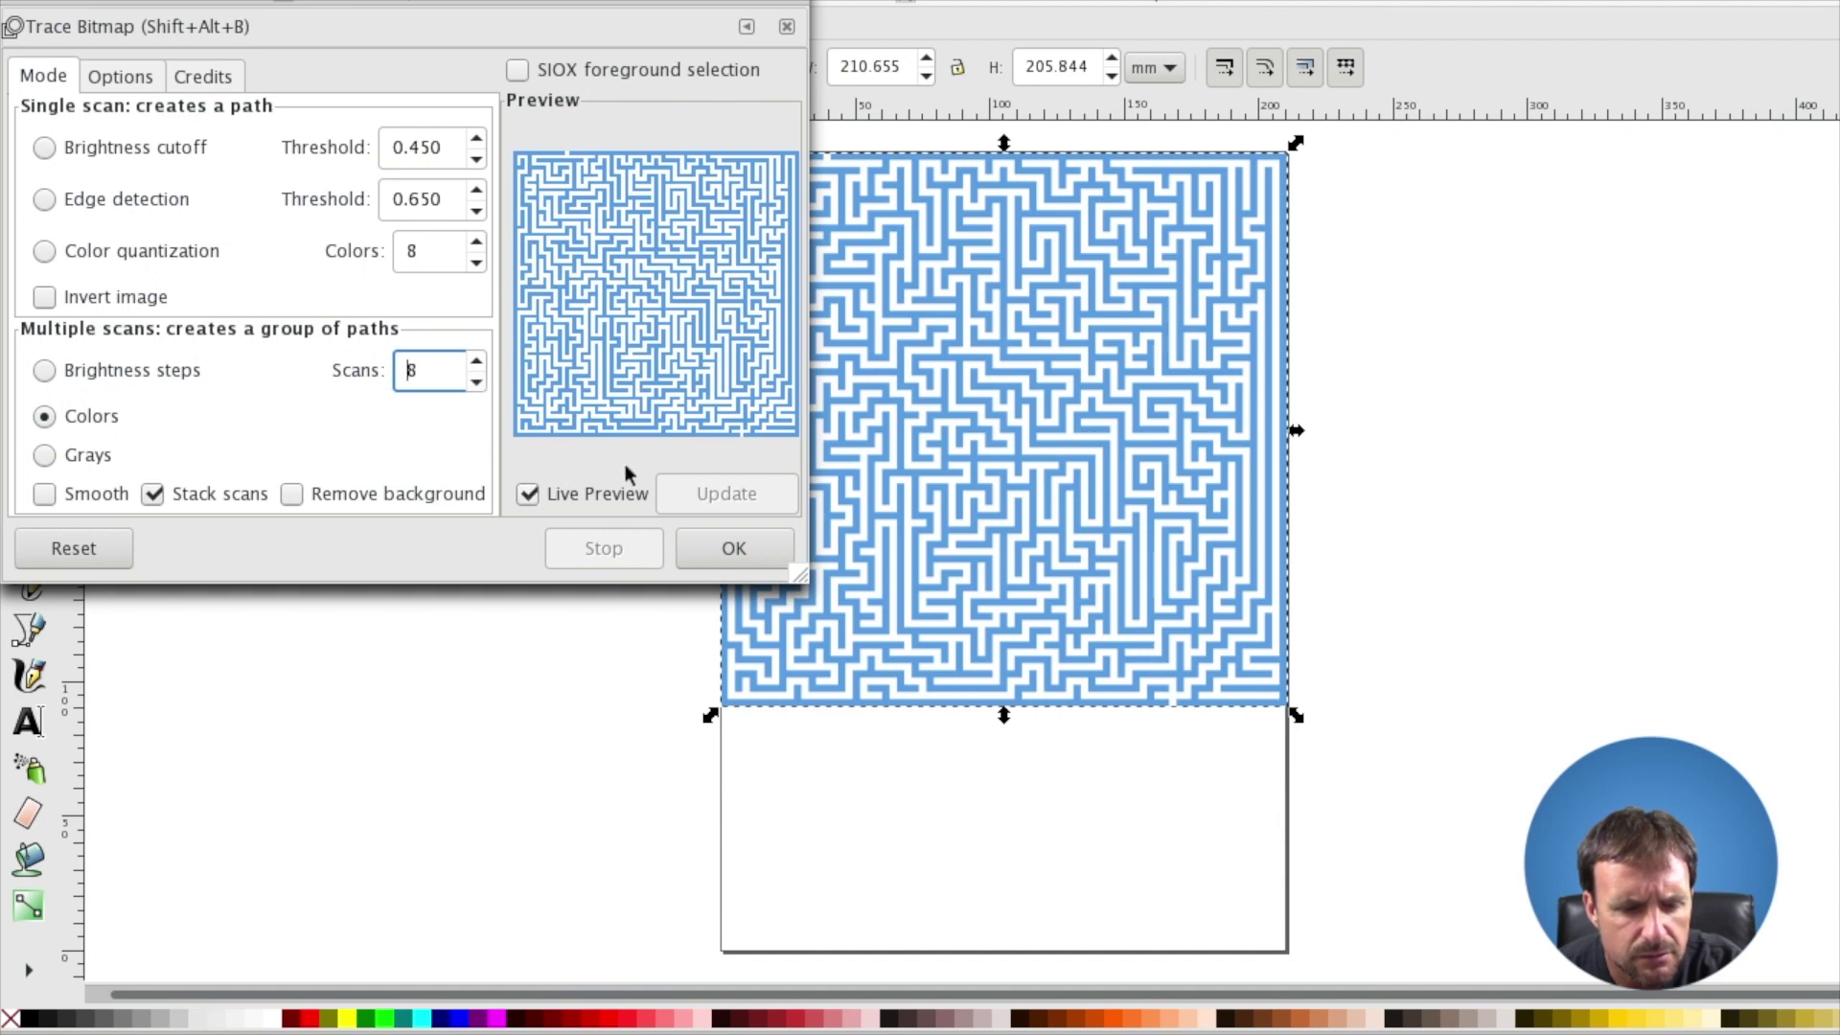
click(525, 495)
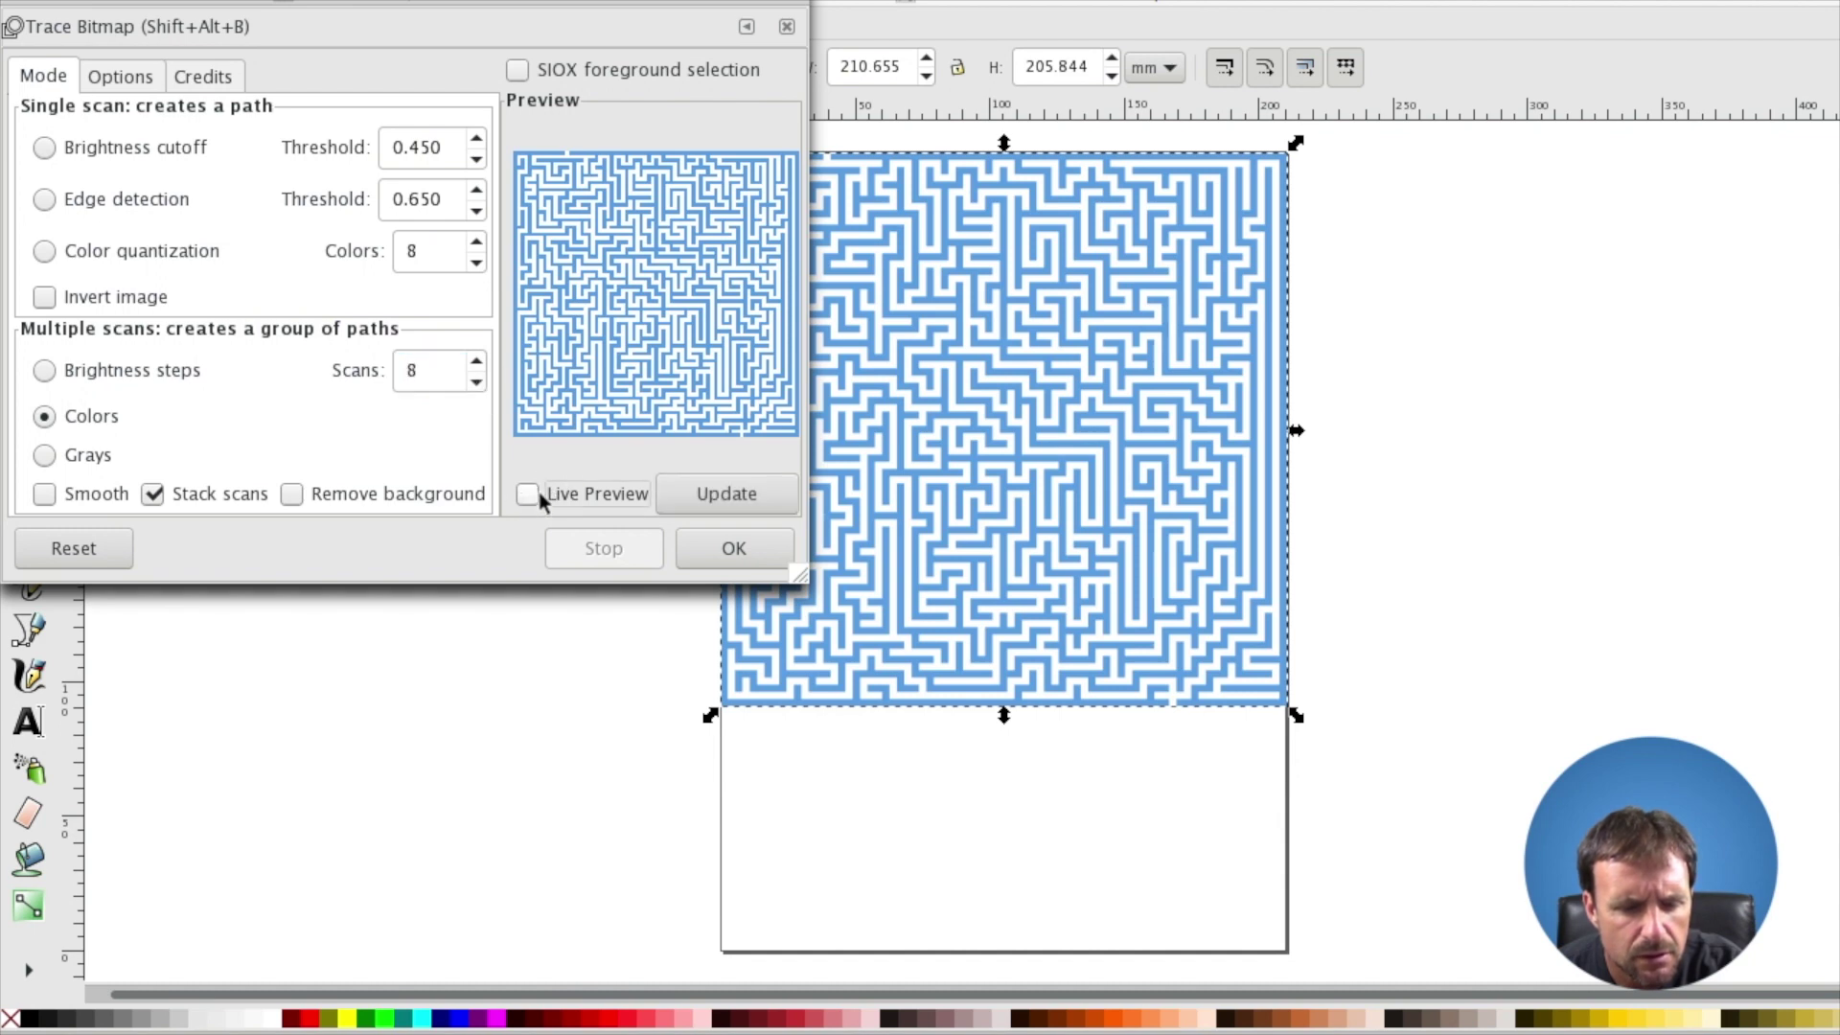
click(698, 493)
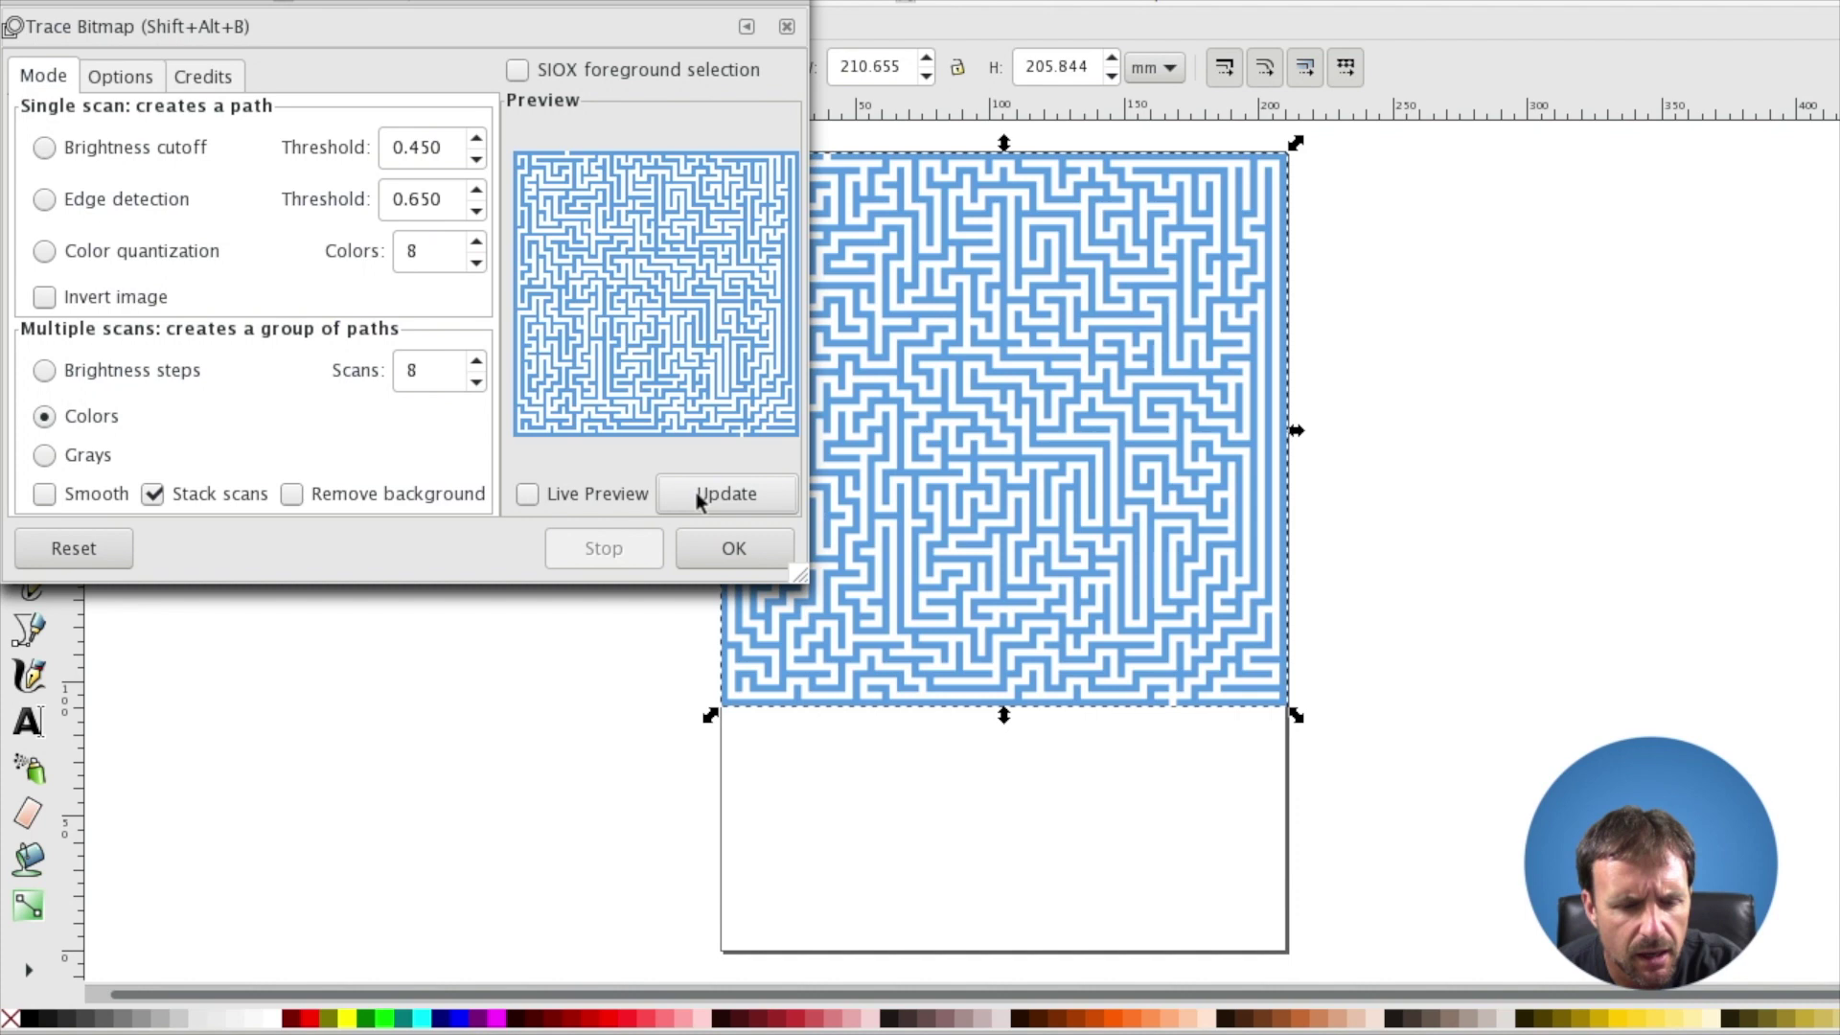
click(533, 496)
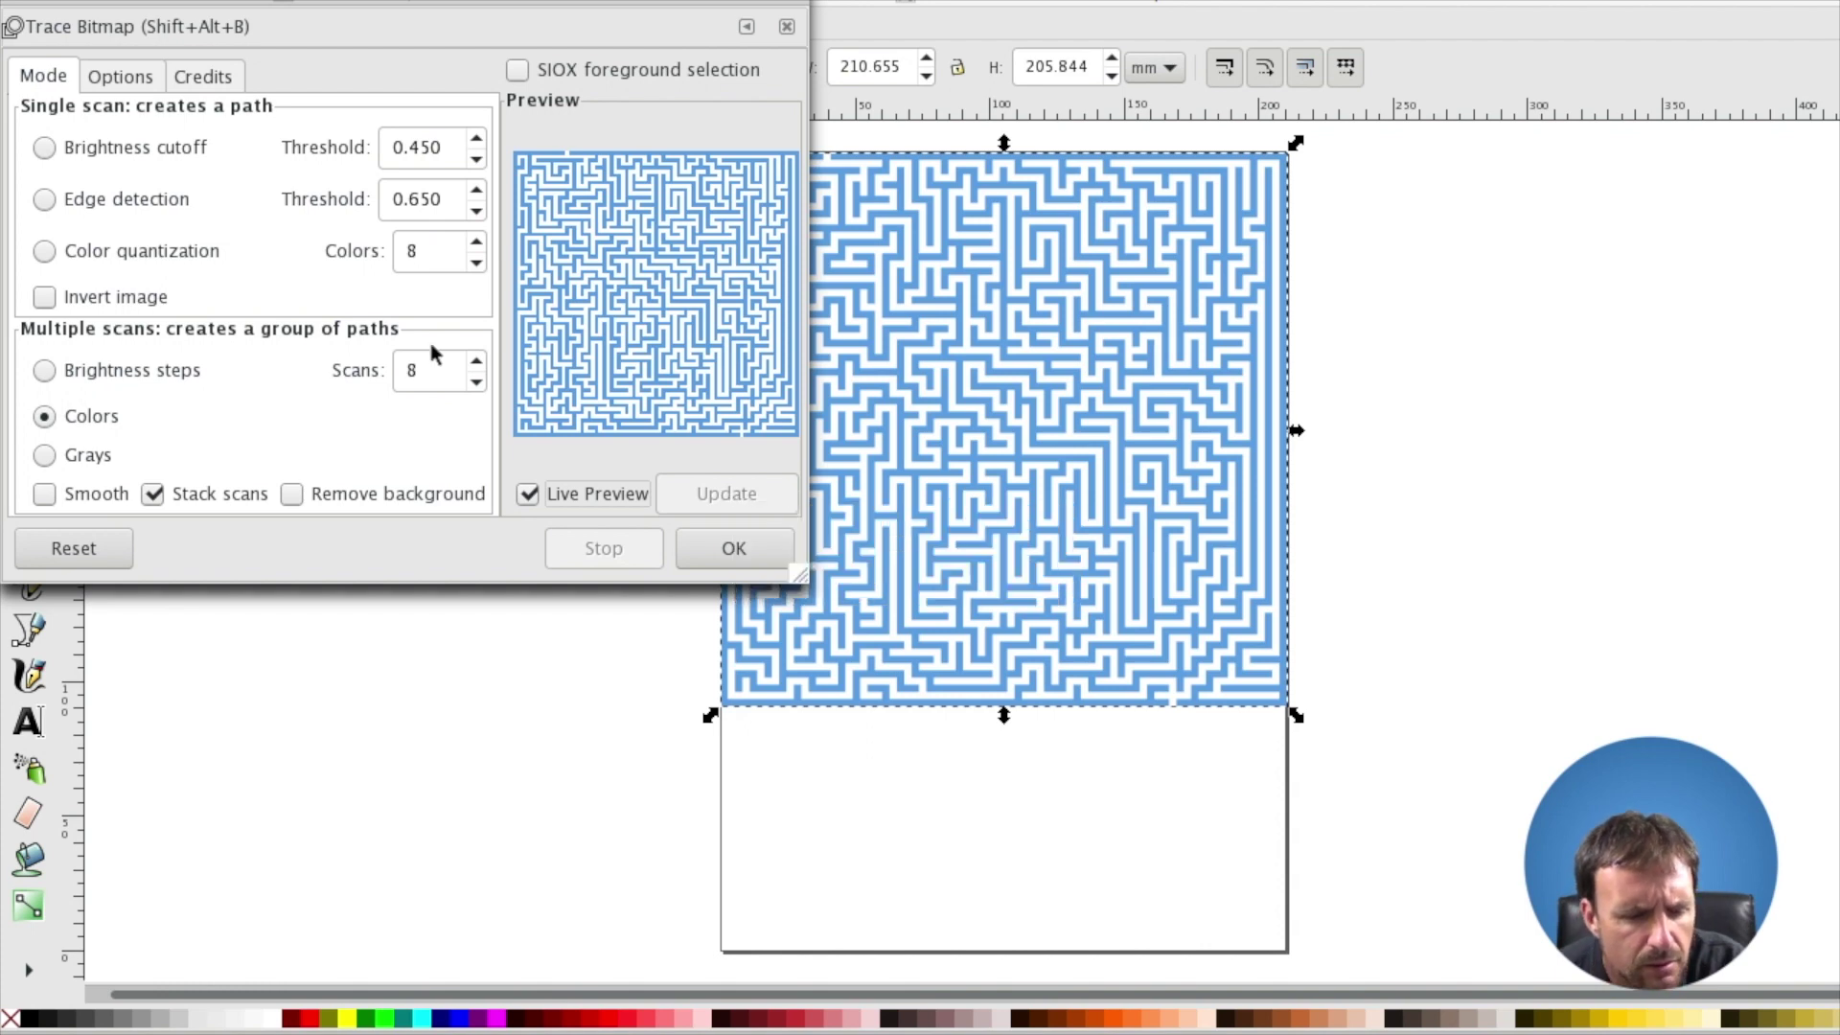
Try 16 scans for the Colors trace and refresh its live preview.
click(477, 362)
click(476, 363)
click(476, 362)
click(477, 363)
click(477, 362)
click(476, 362)
click(477, 362)
click(476, 362)
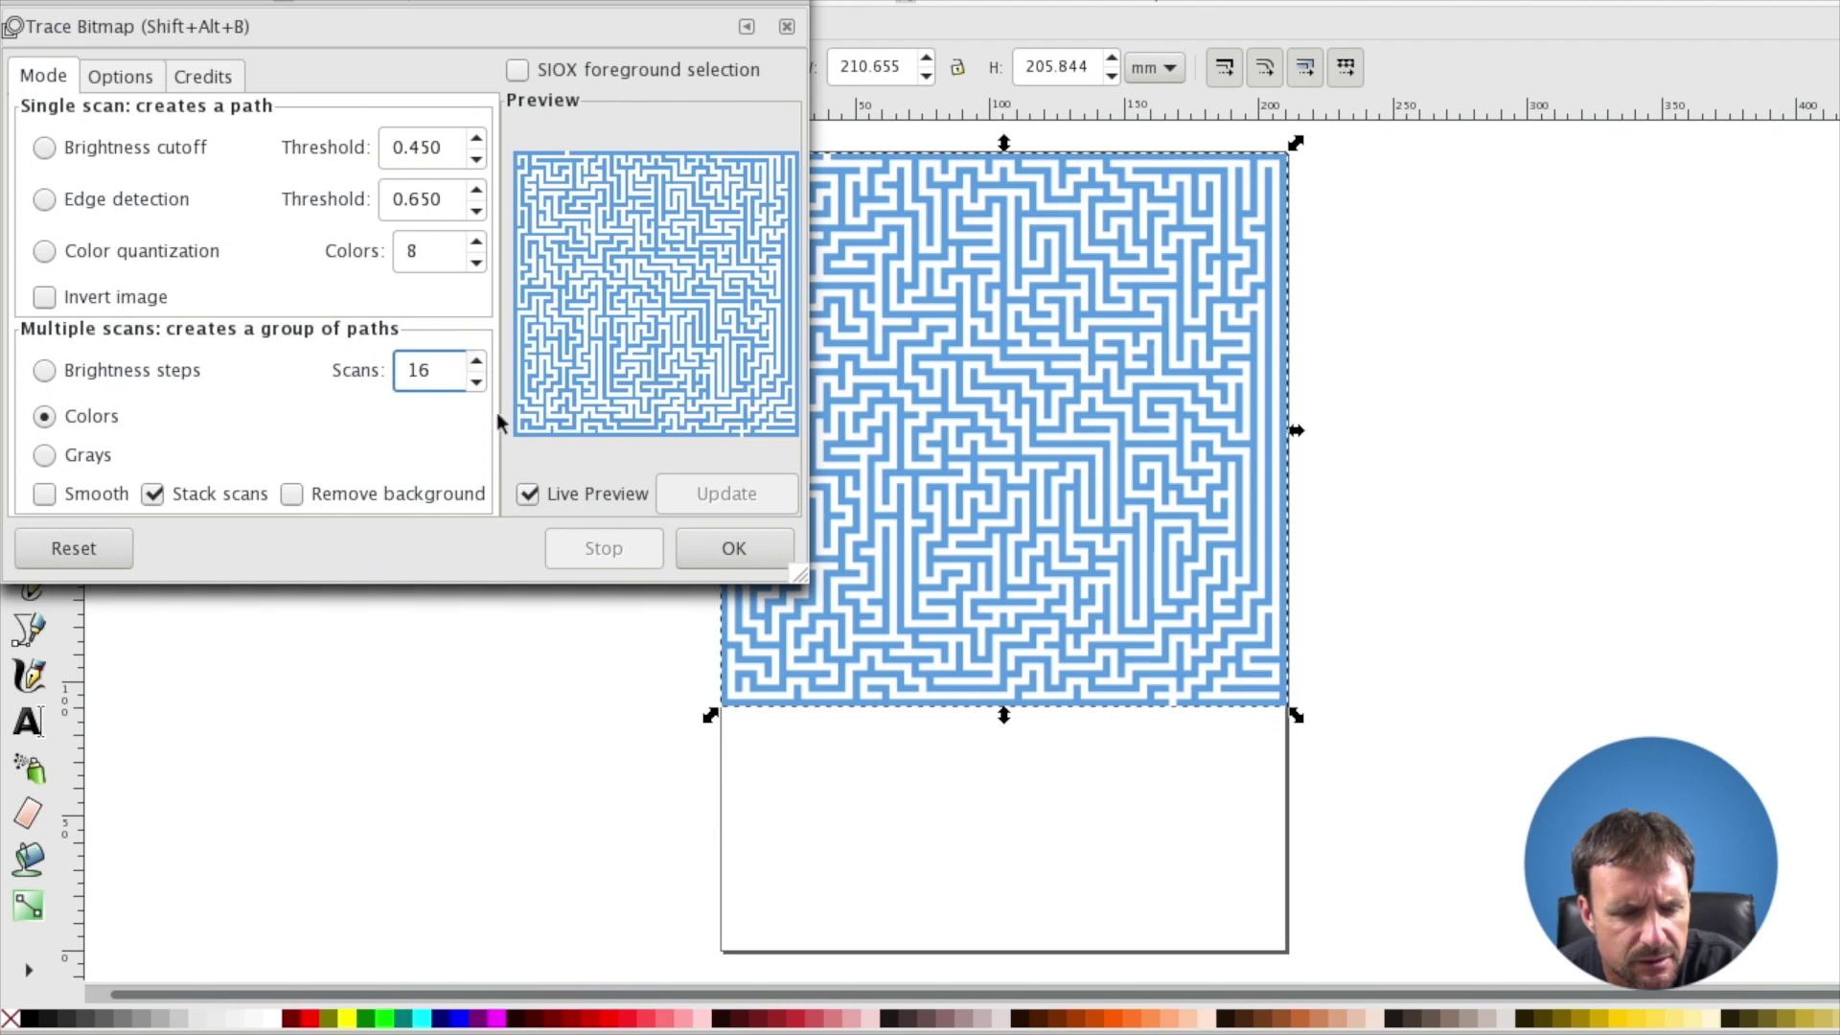
click(527, 493)
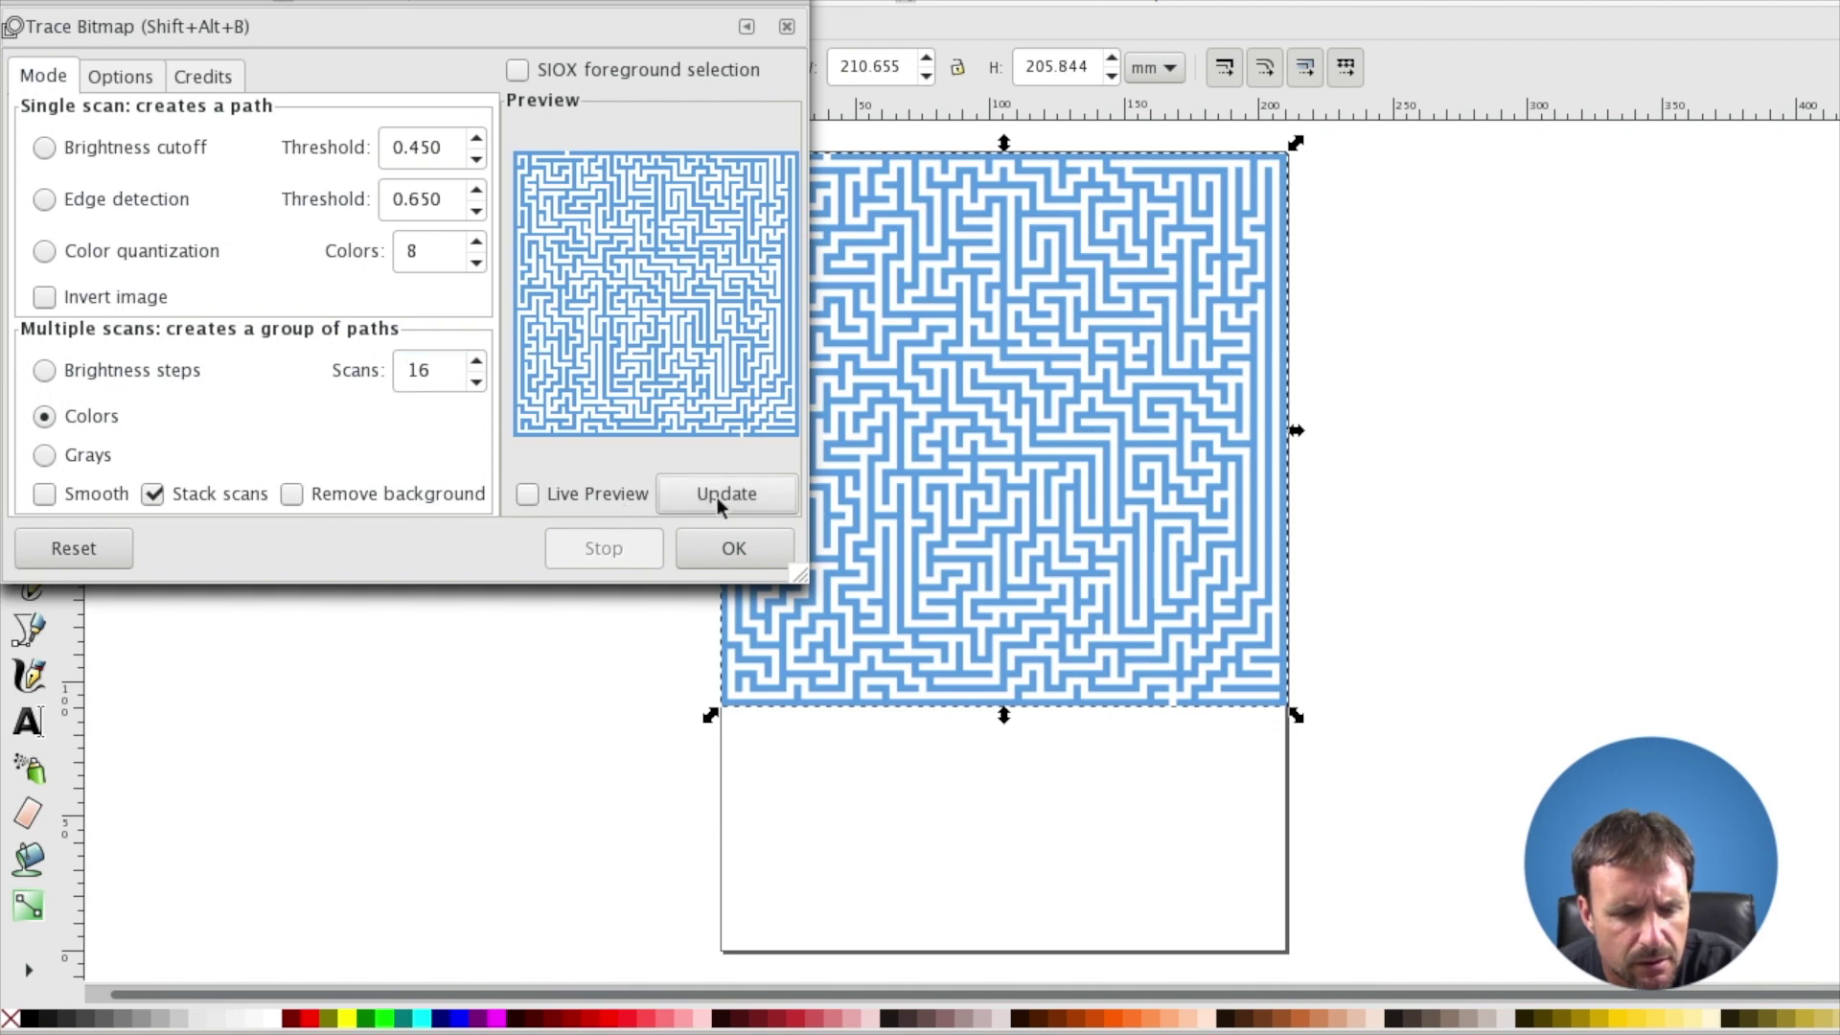
click(528, 495)
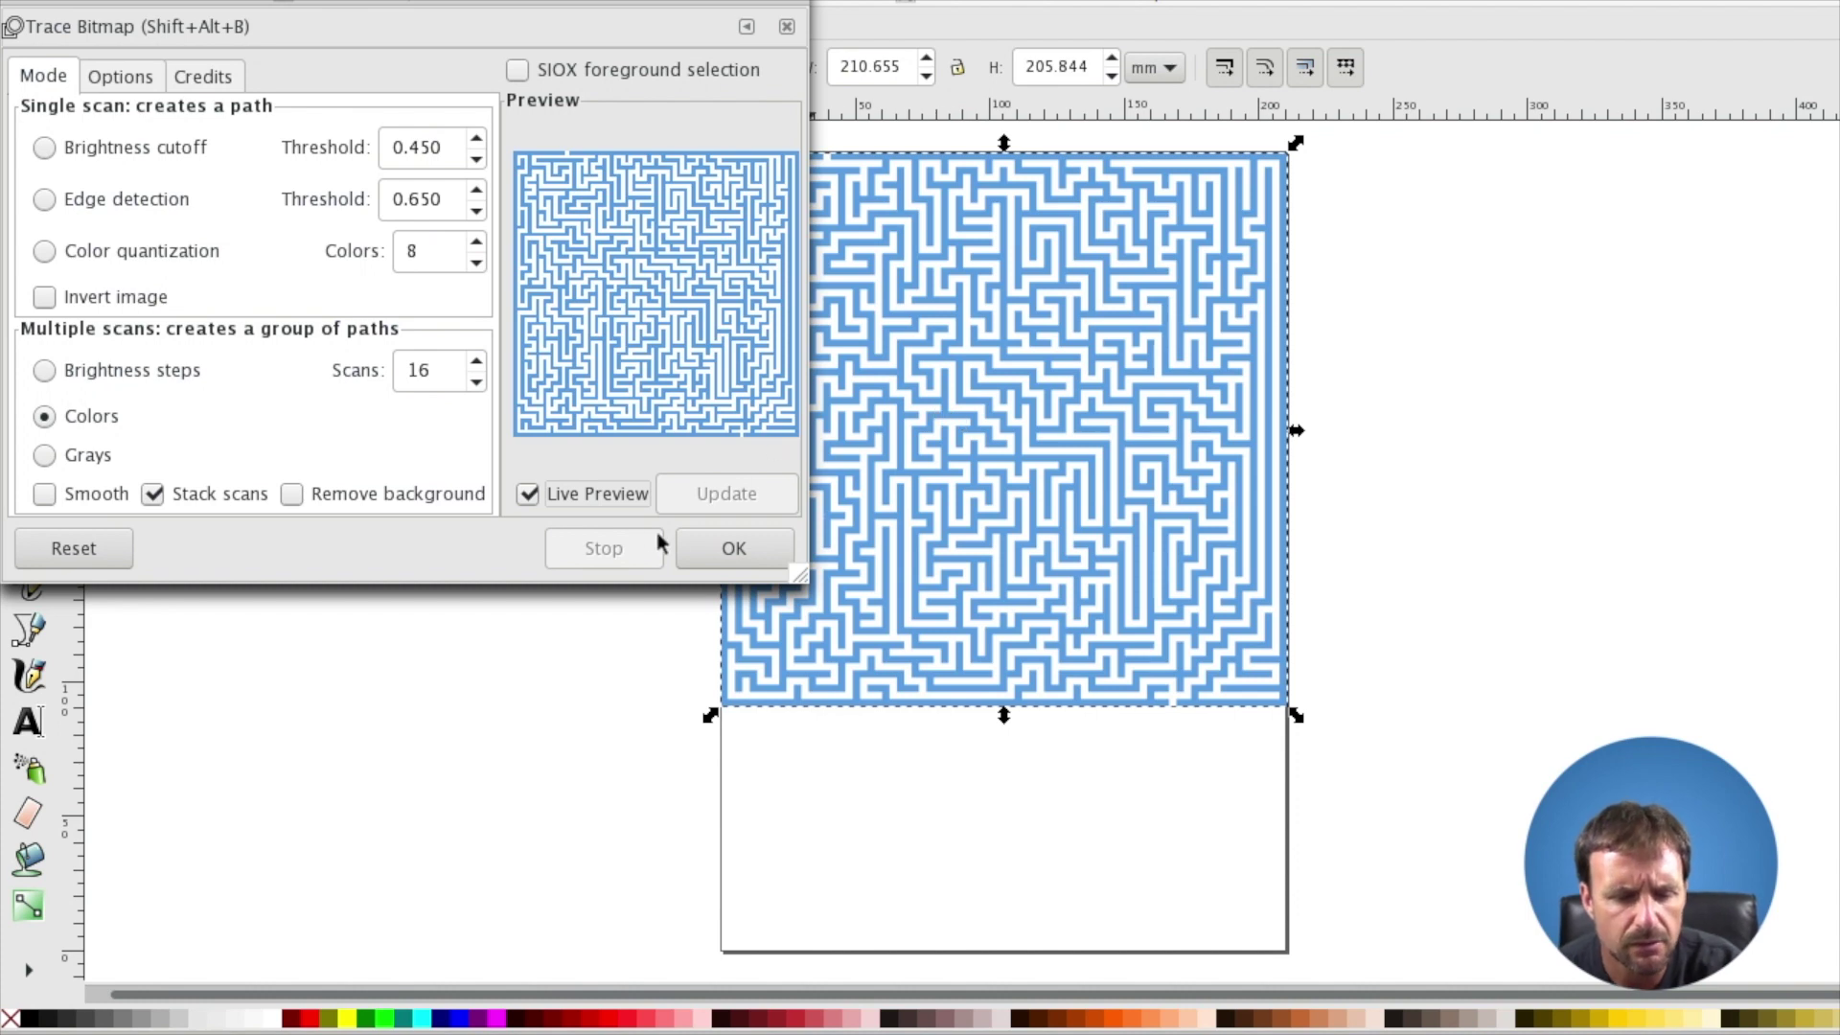
Set the trace to 8 scans, execute it on the maze, and close the Trace Bitmap dialog.
click(475, 382)
click(476, 381)
click(476, 382)
click(476, 381)
click(475, 382)
click(475, 382)
click(475, 382)
click(475, 382)
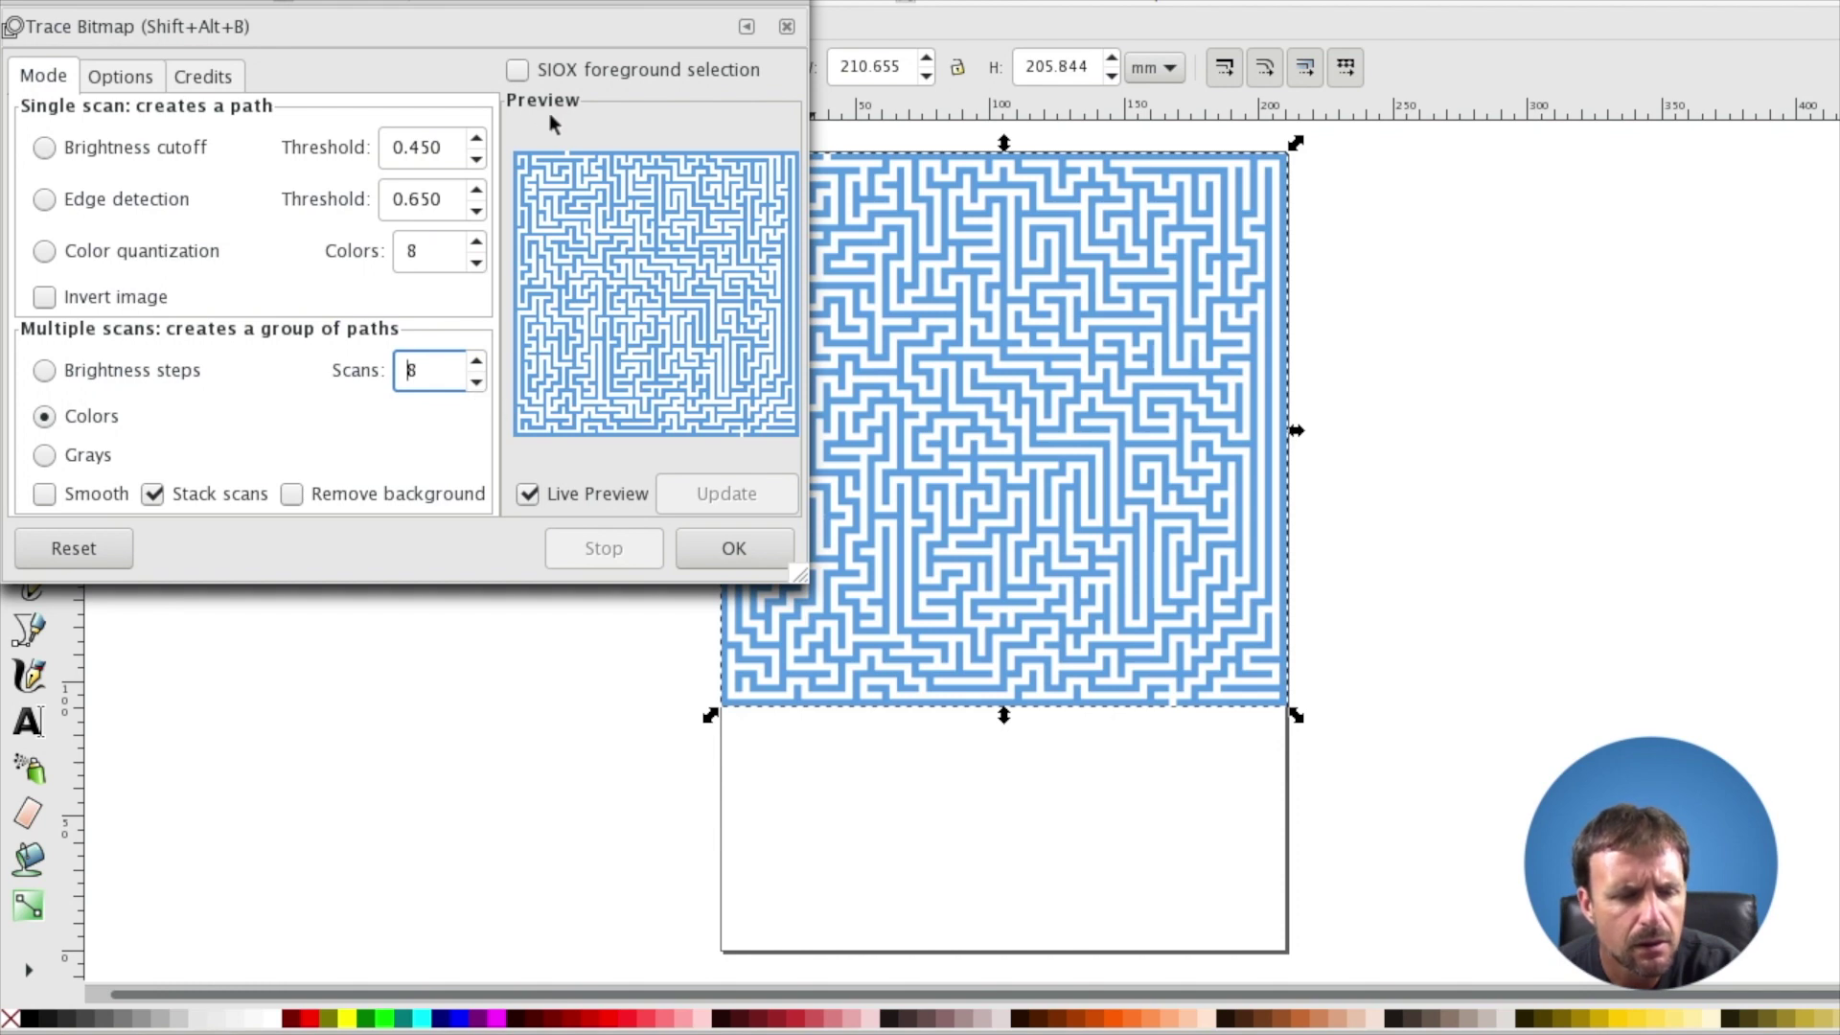
click(721, 552)
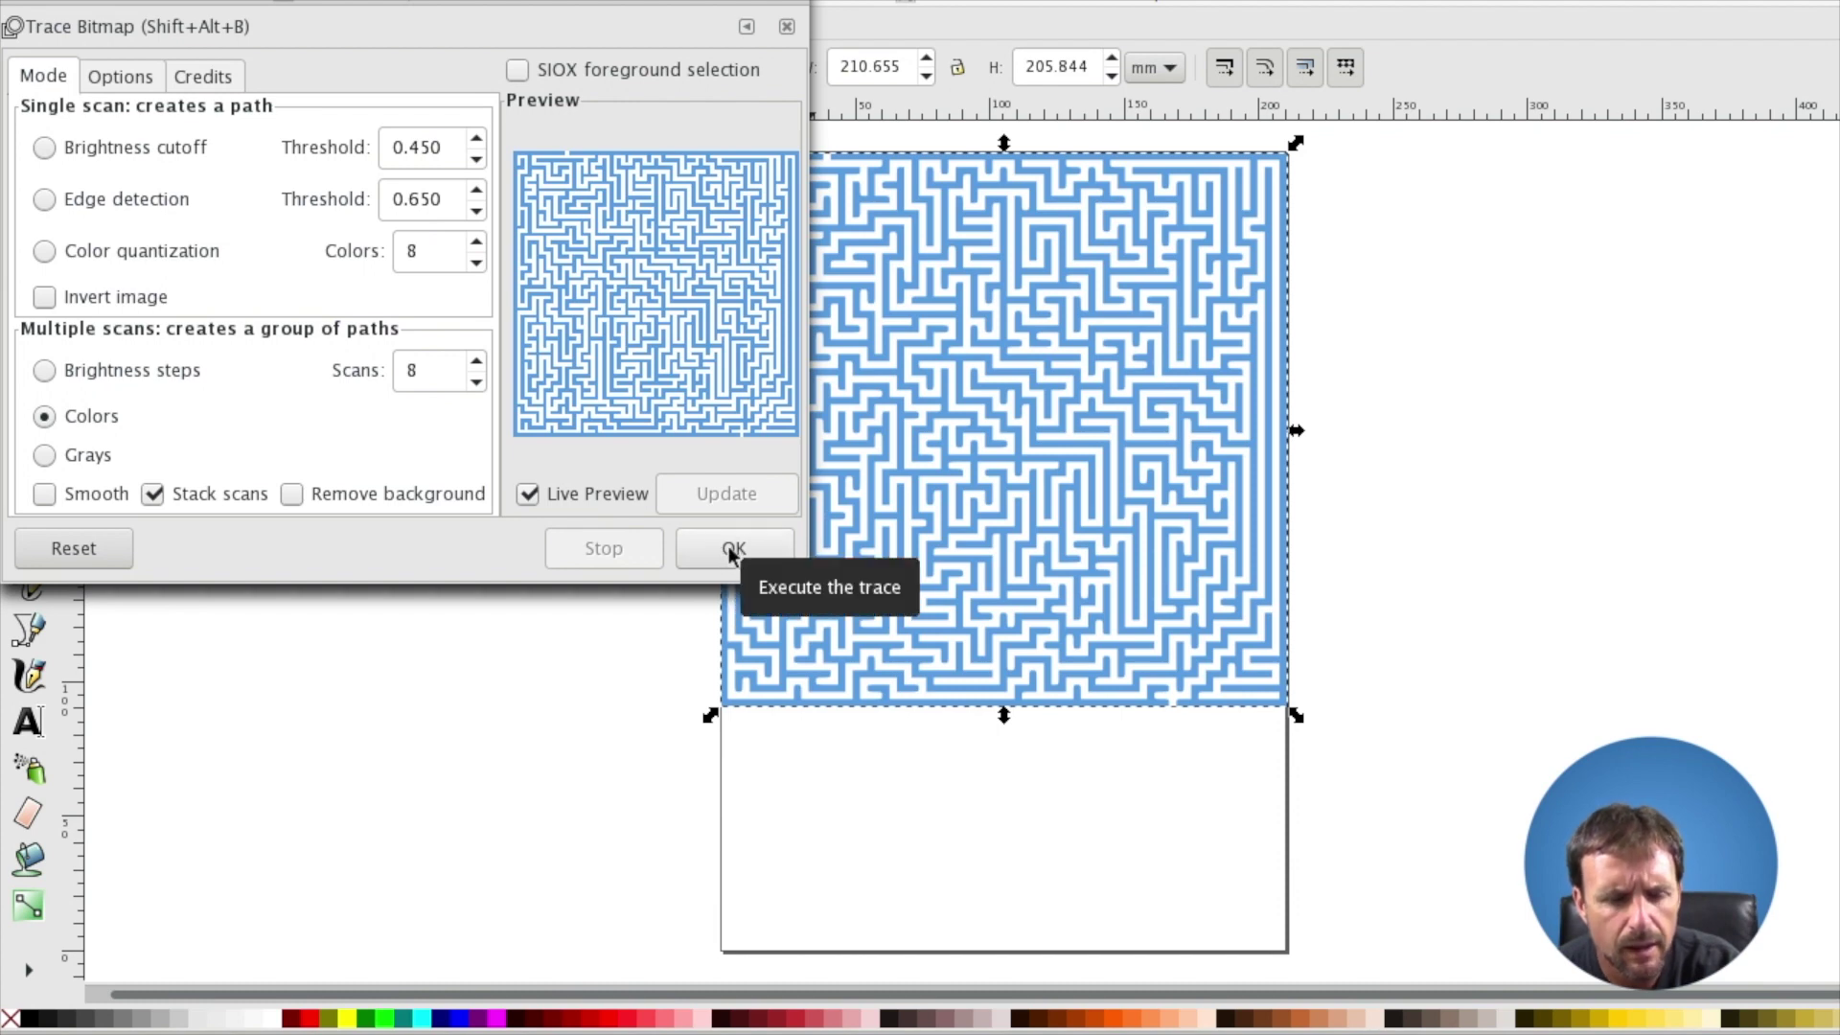
click(19, 1)
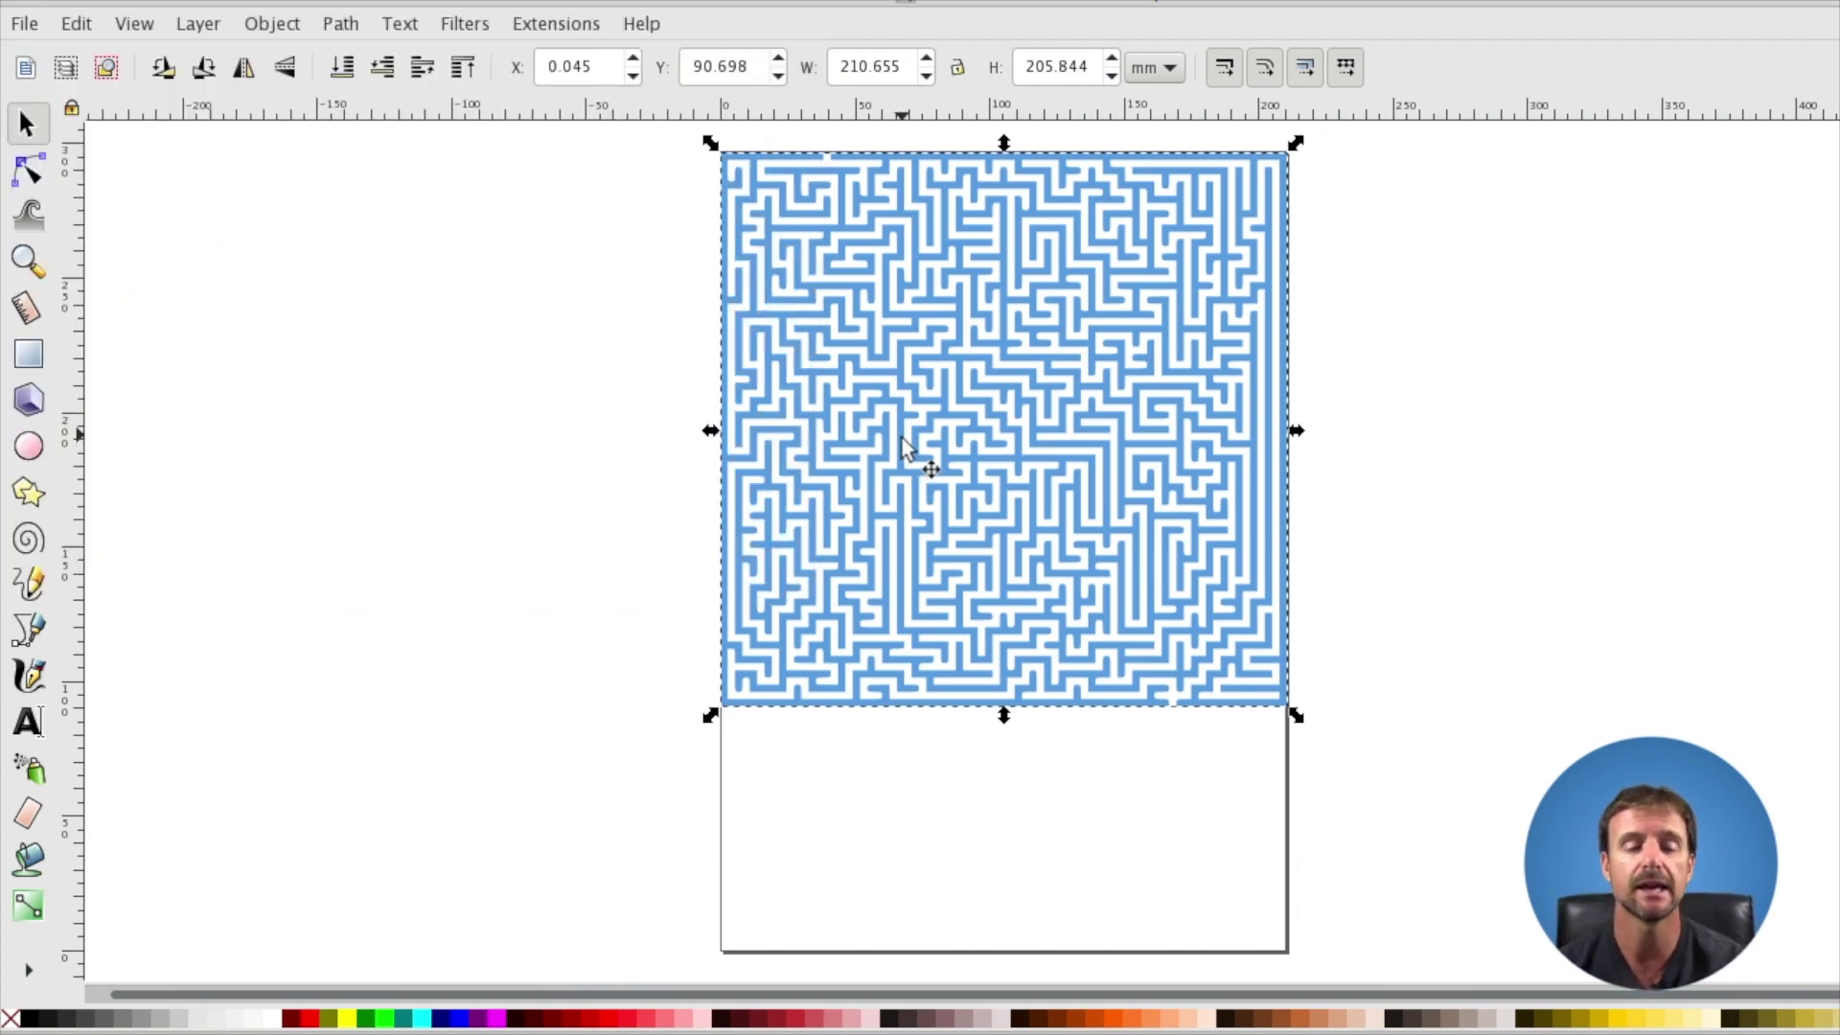
Delete the original bitmap from beneath the traced maze and place the trace at the page's upper-left corner, about X 0.7 mm and Y 90.2 mm.
drag(896, 433, 904, 546)
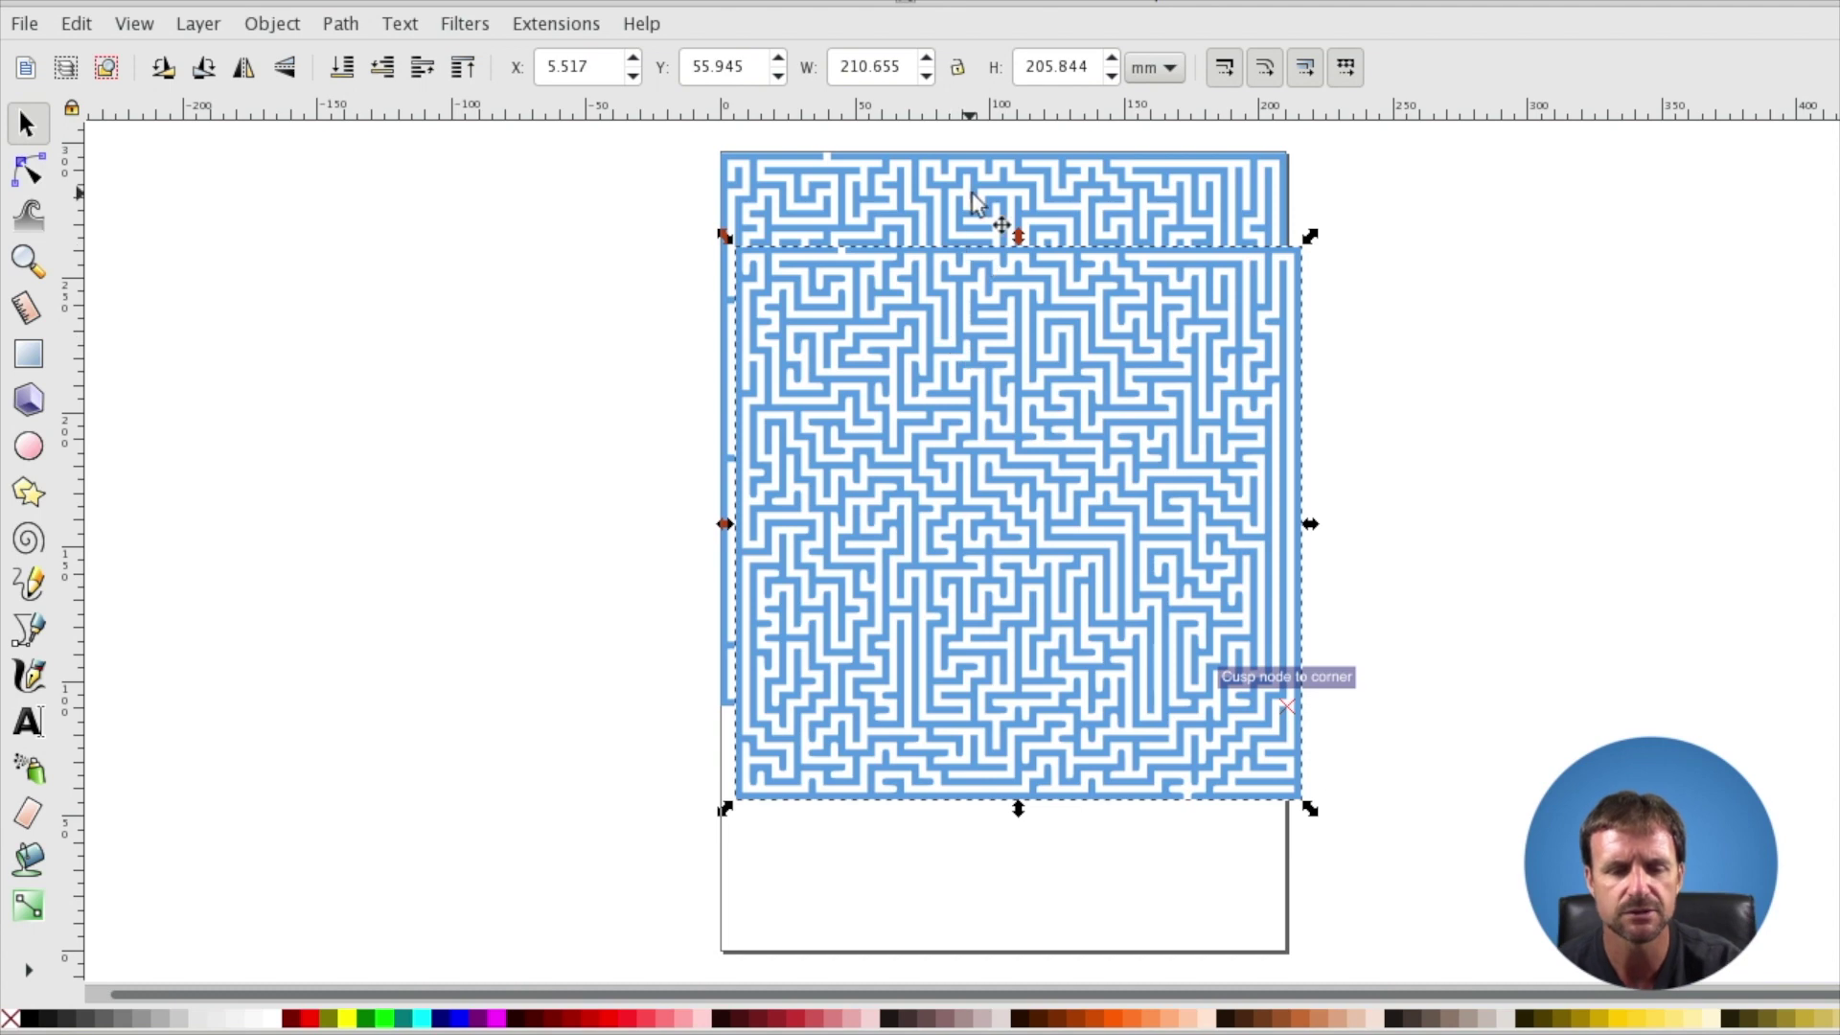
key(ctrl+z)
key(Delete)
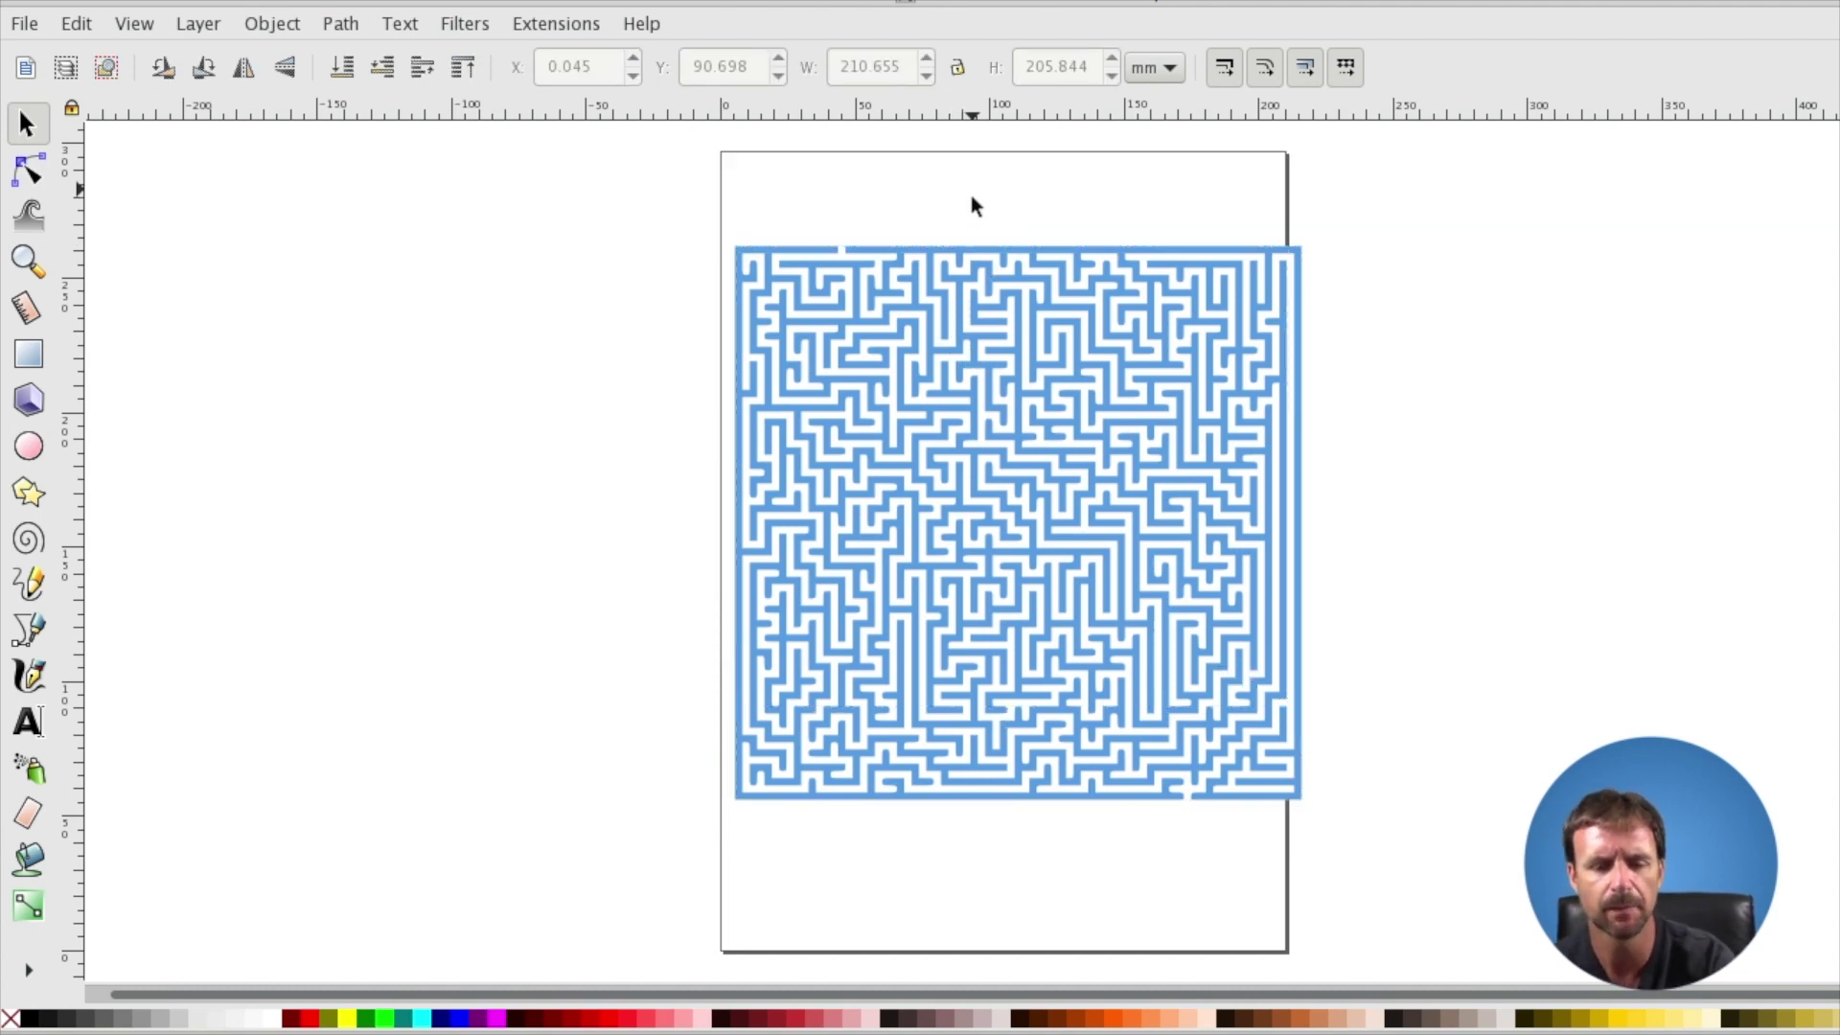
drag(936, 348, 921, 254)
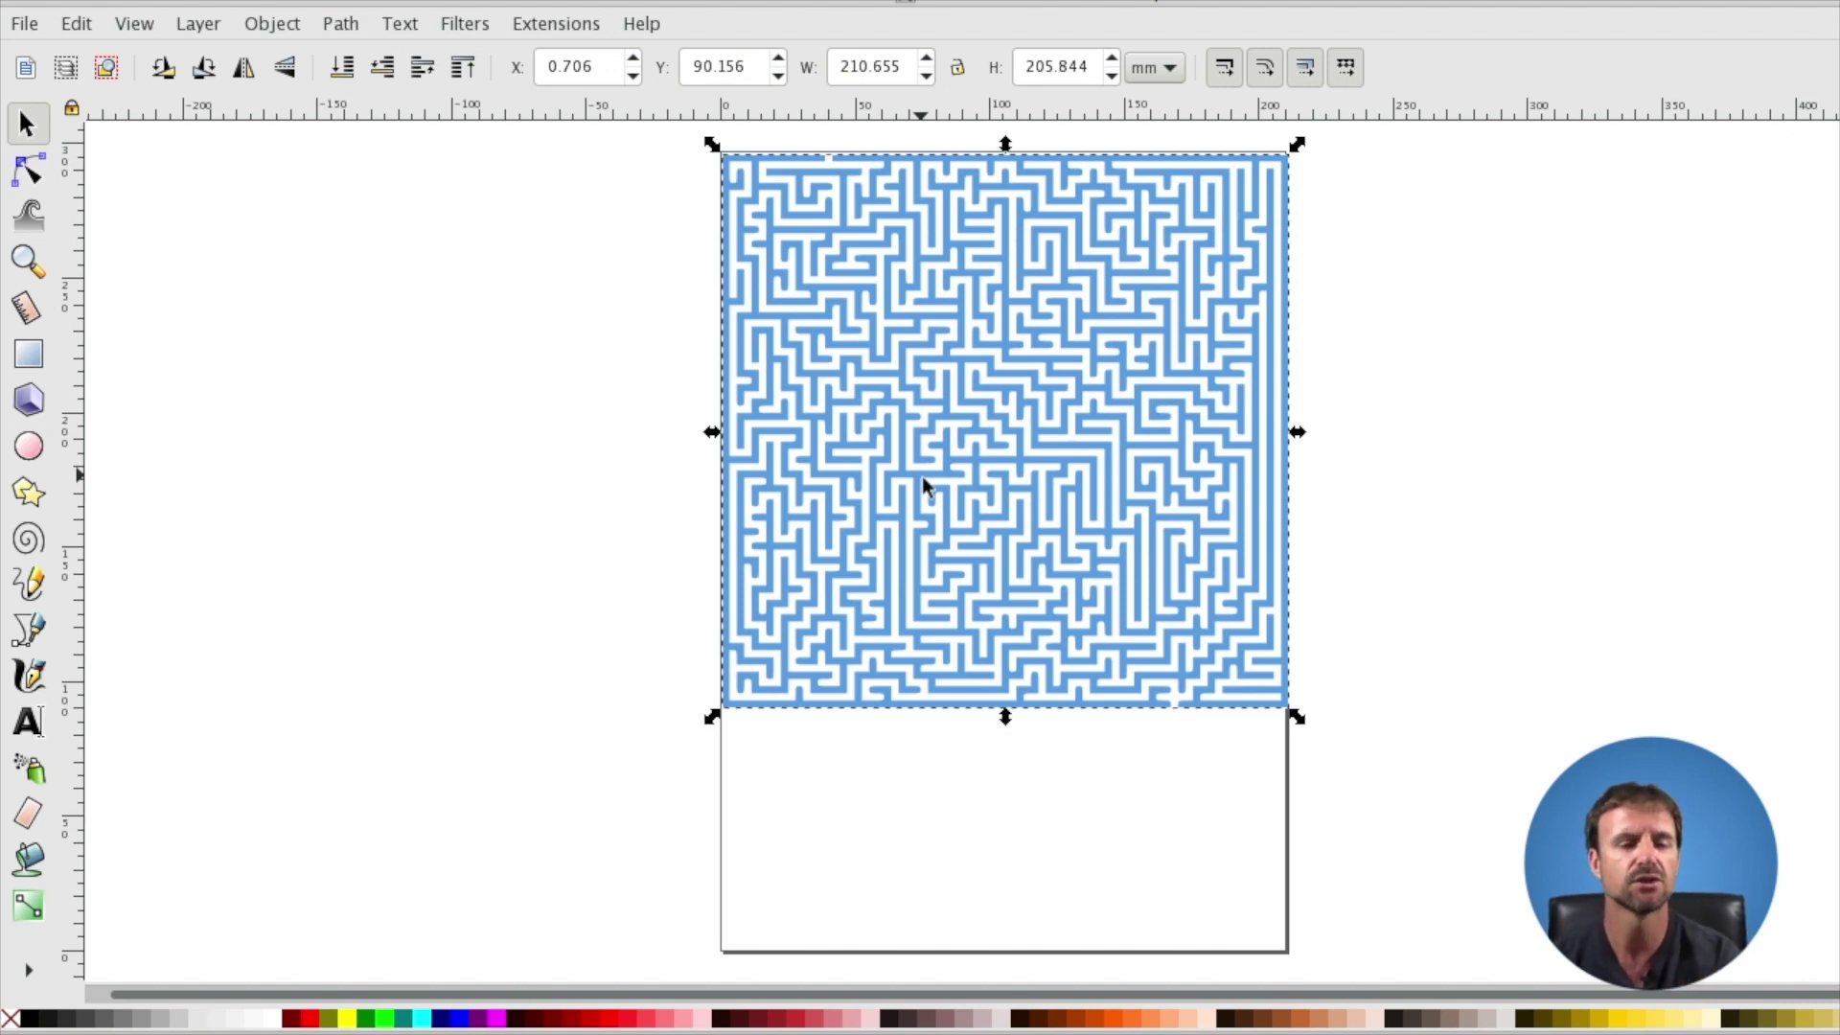
Start saving the drawing under a new name in the Desktop folder EasySketchPro Images.
click(28, 27)
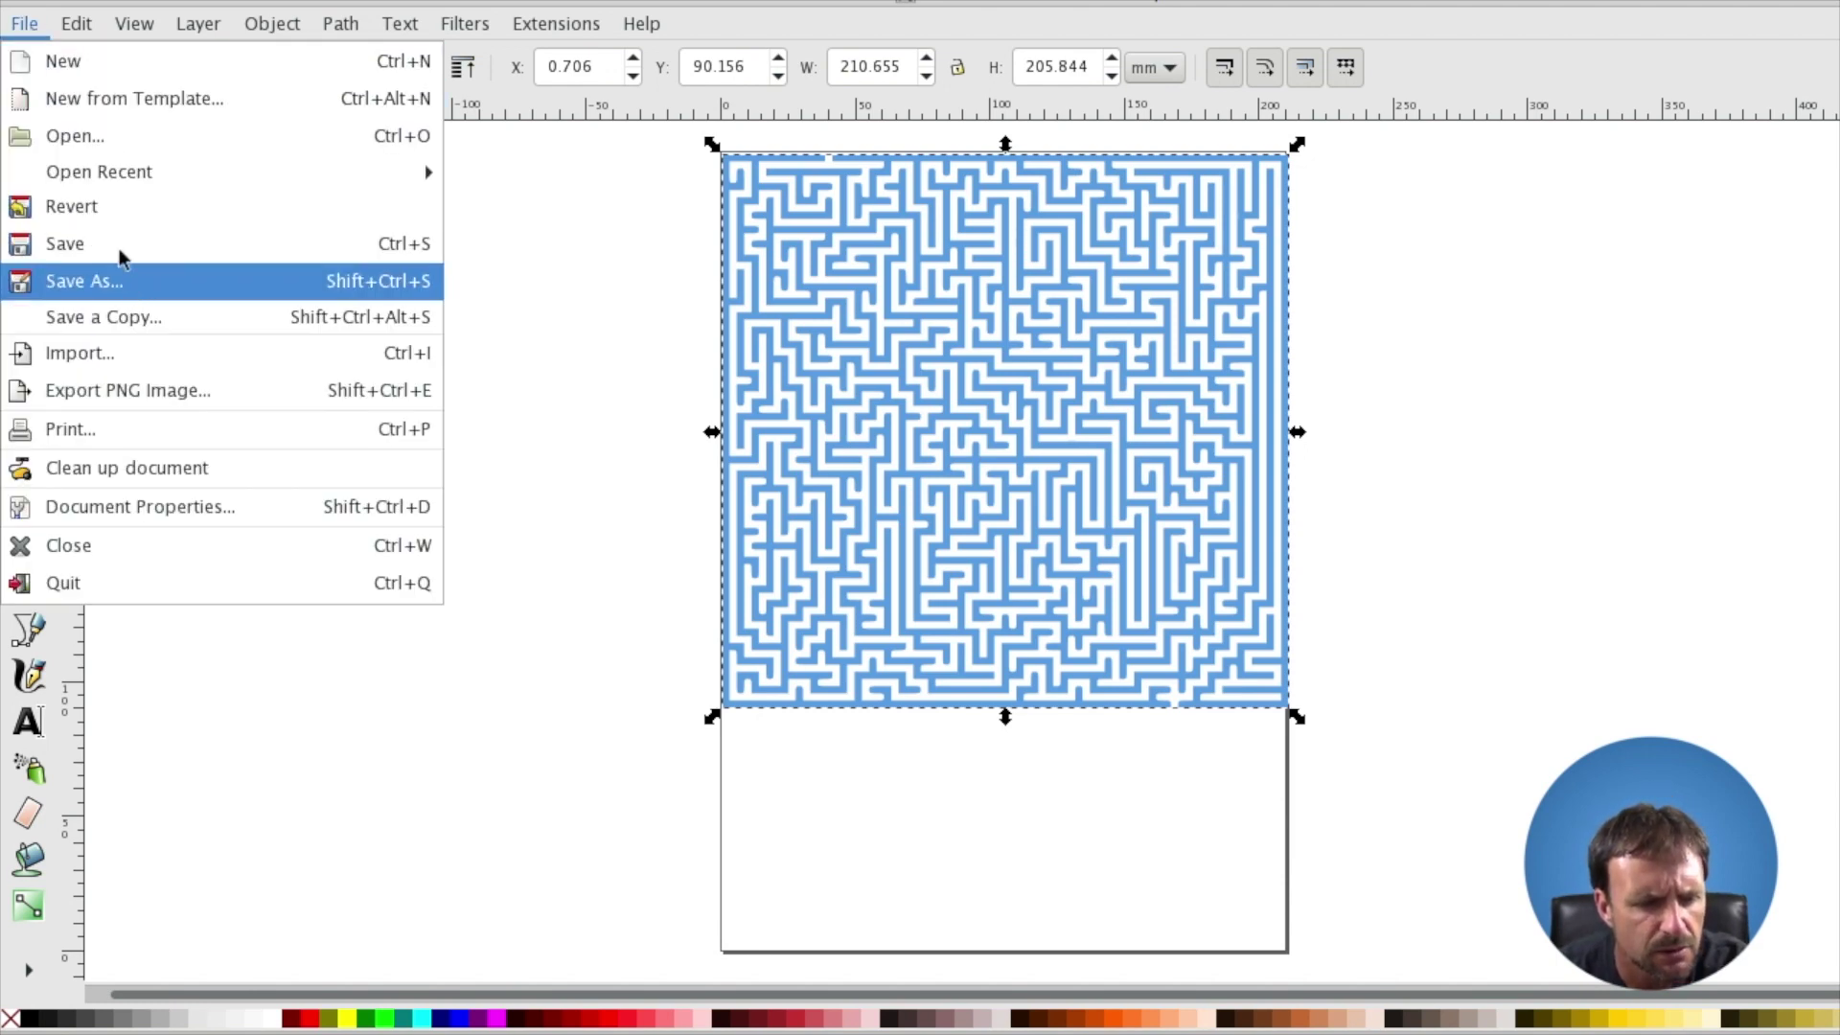
mouse_move(102, 28)
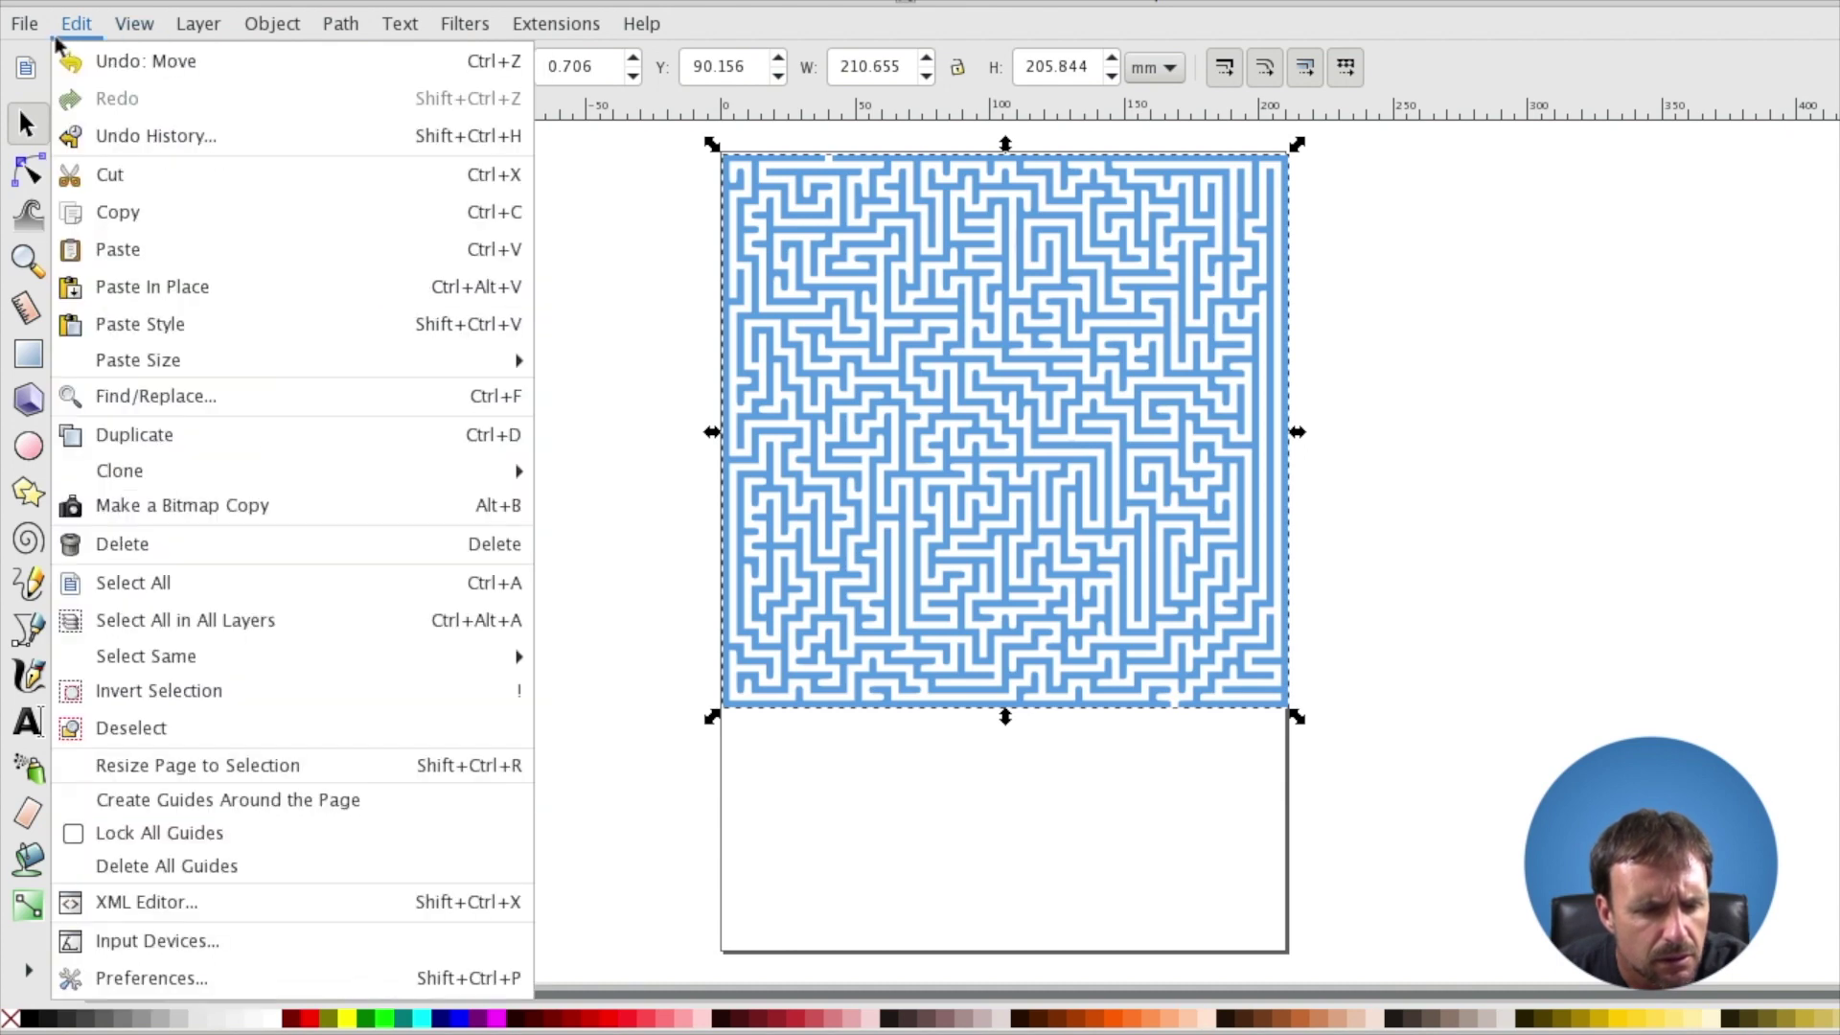
mouse_move(26, 27)
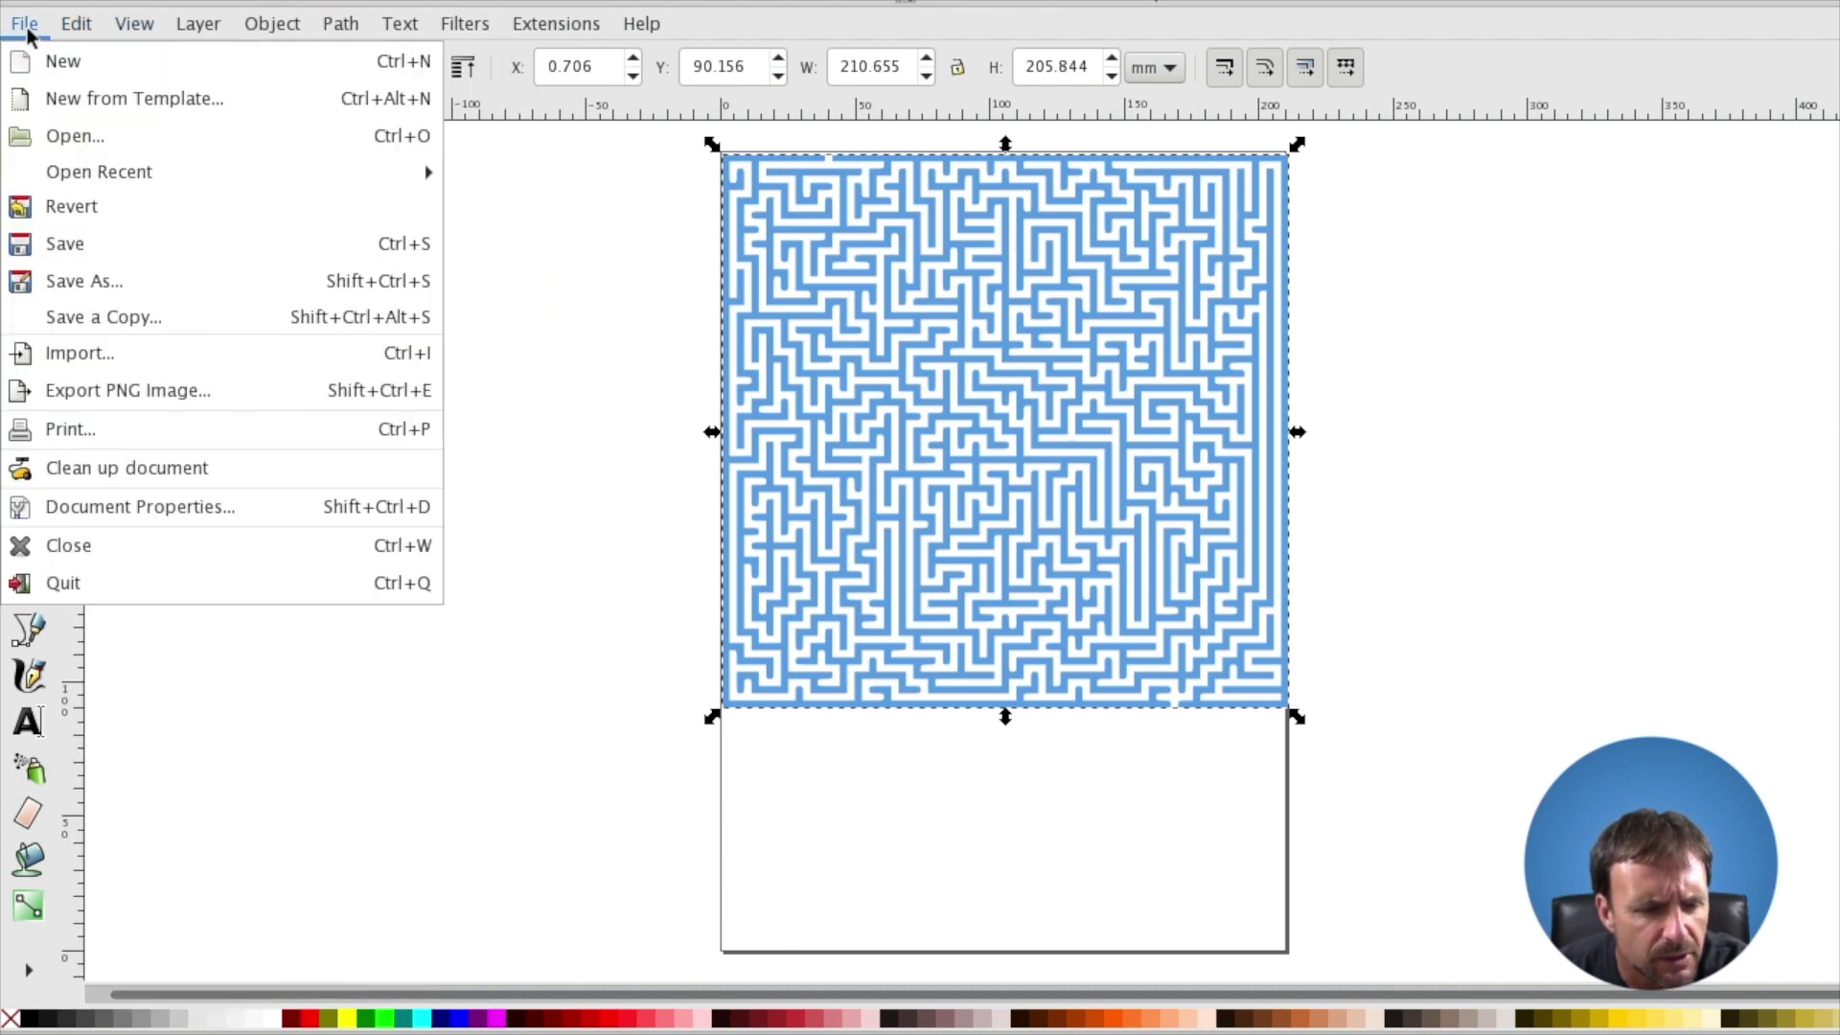
click(73, 281)
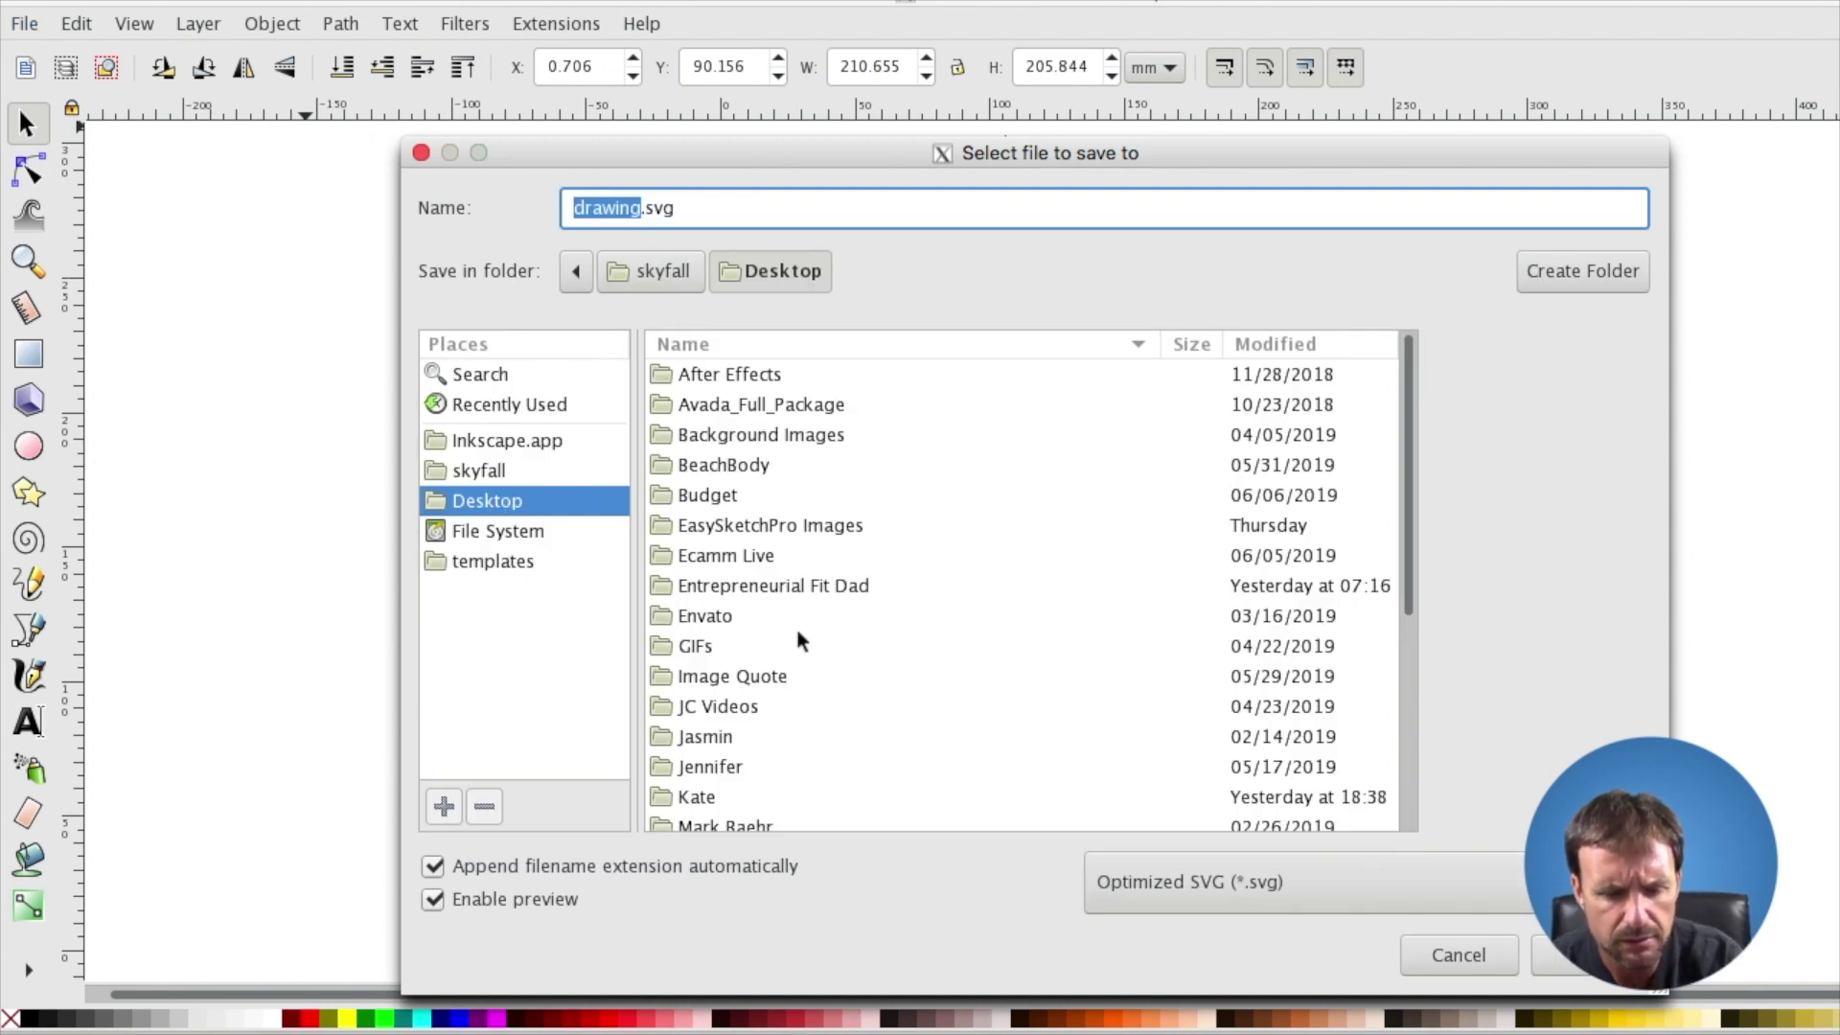
scroll(798, 630, down, 5)
scroll(792, 634, up, 4)
scroll(786, 617, up, 1)
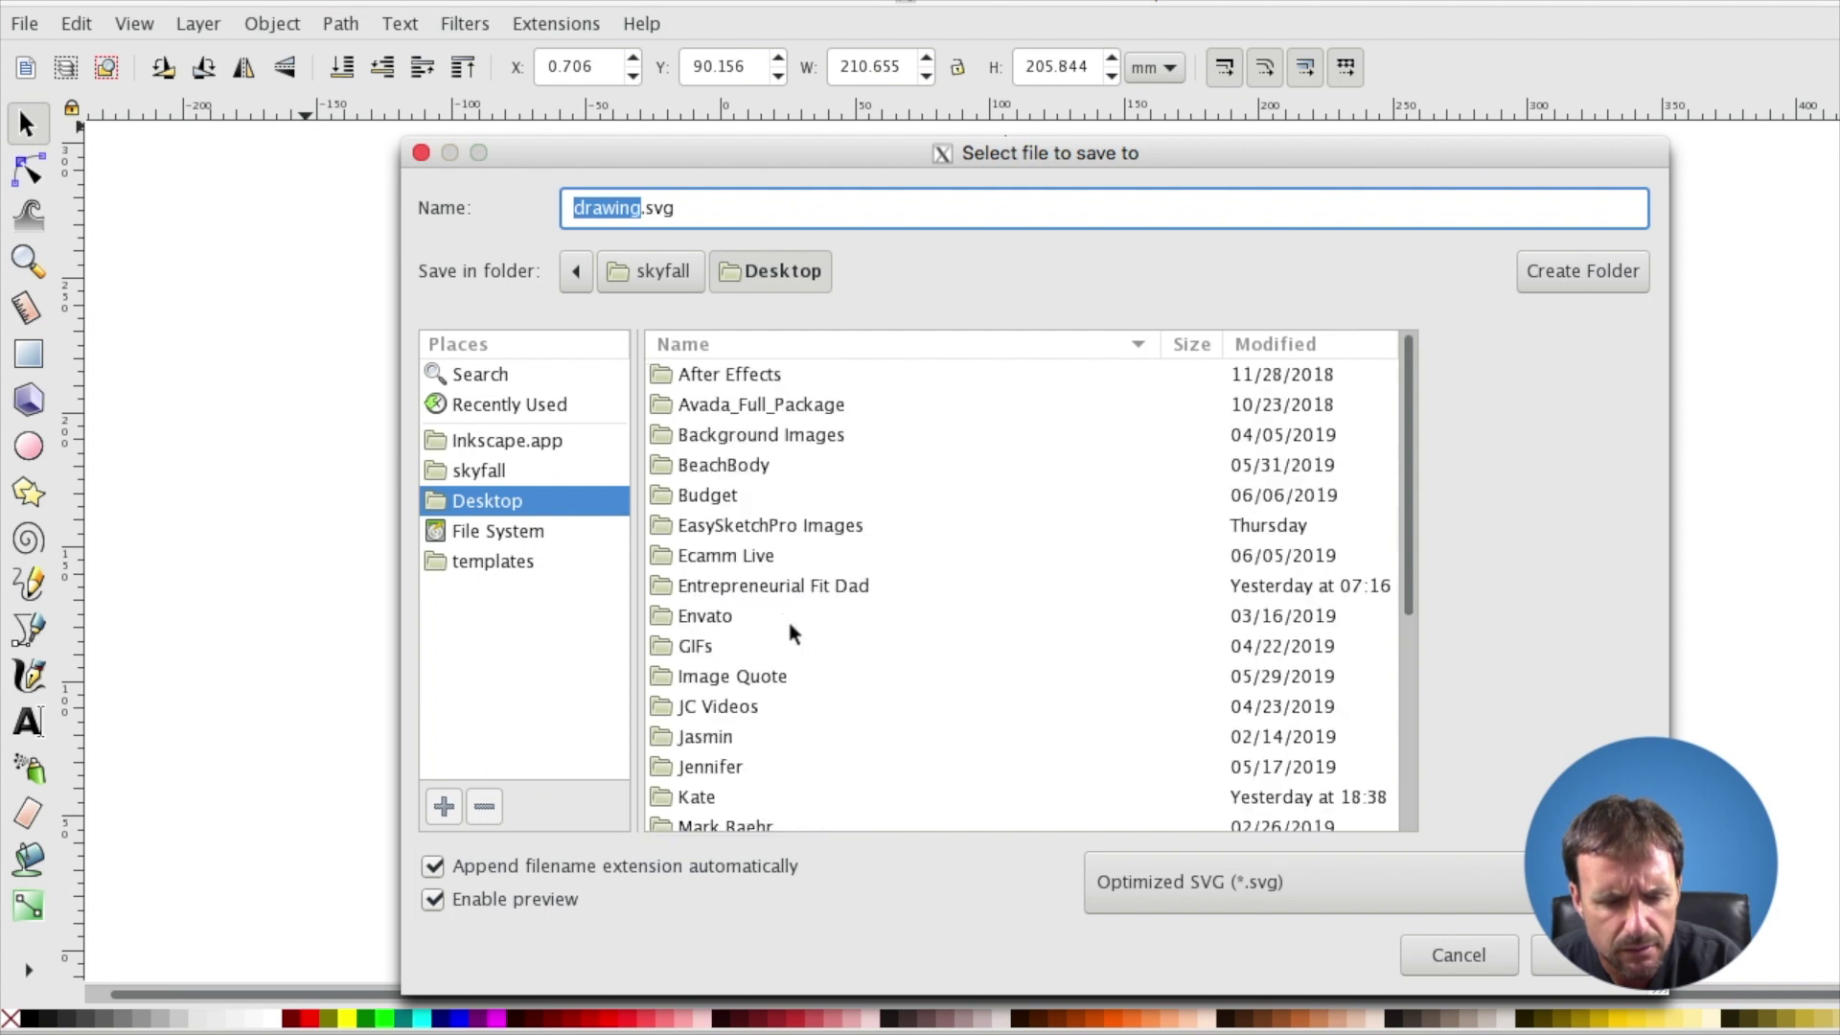
double_click(742, 525)
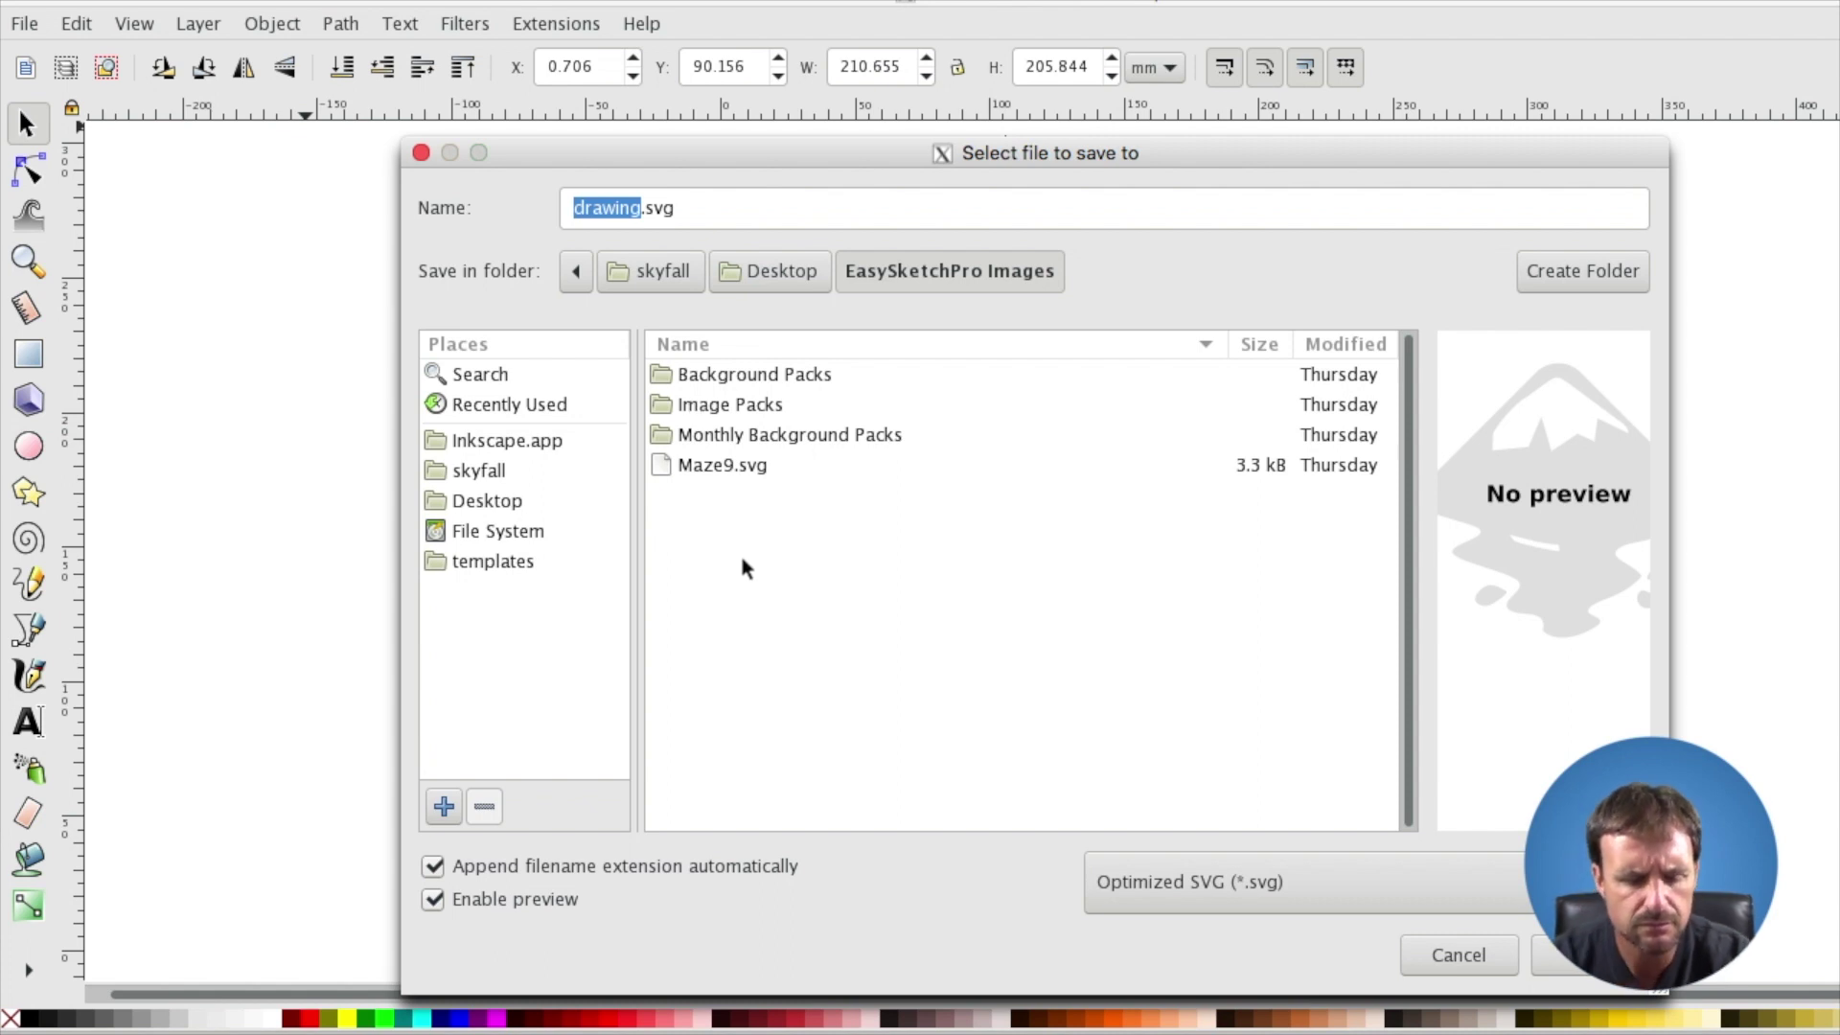
Name the file ESPMaze.svg and save it in Optimized SVG format with the offered output options.
text(M)
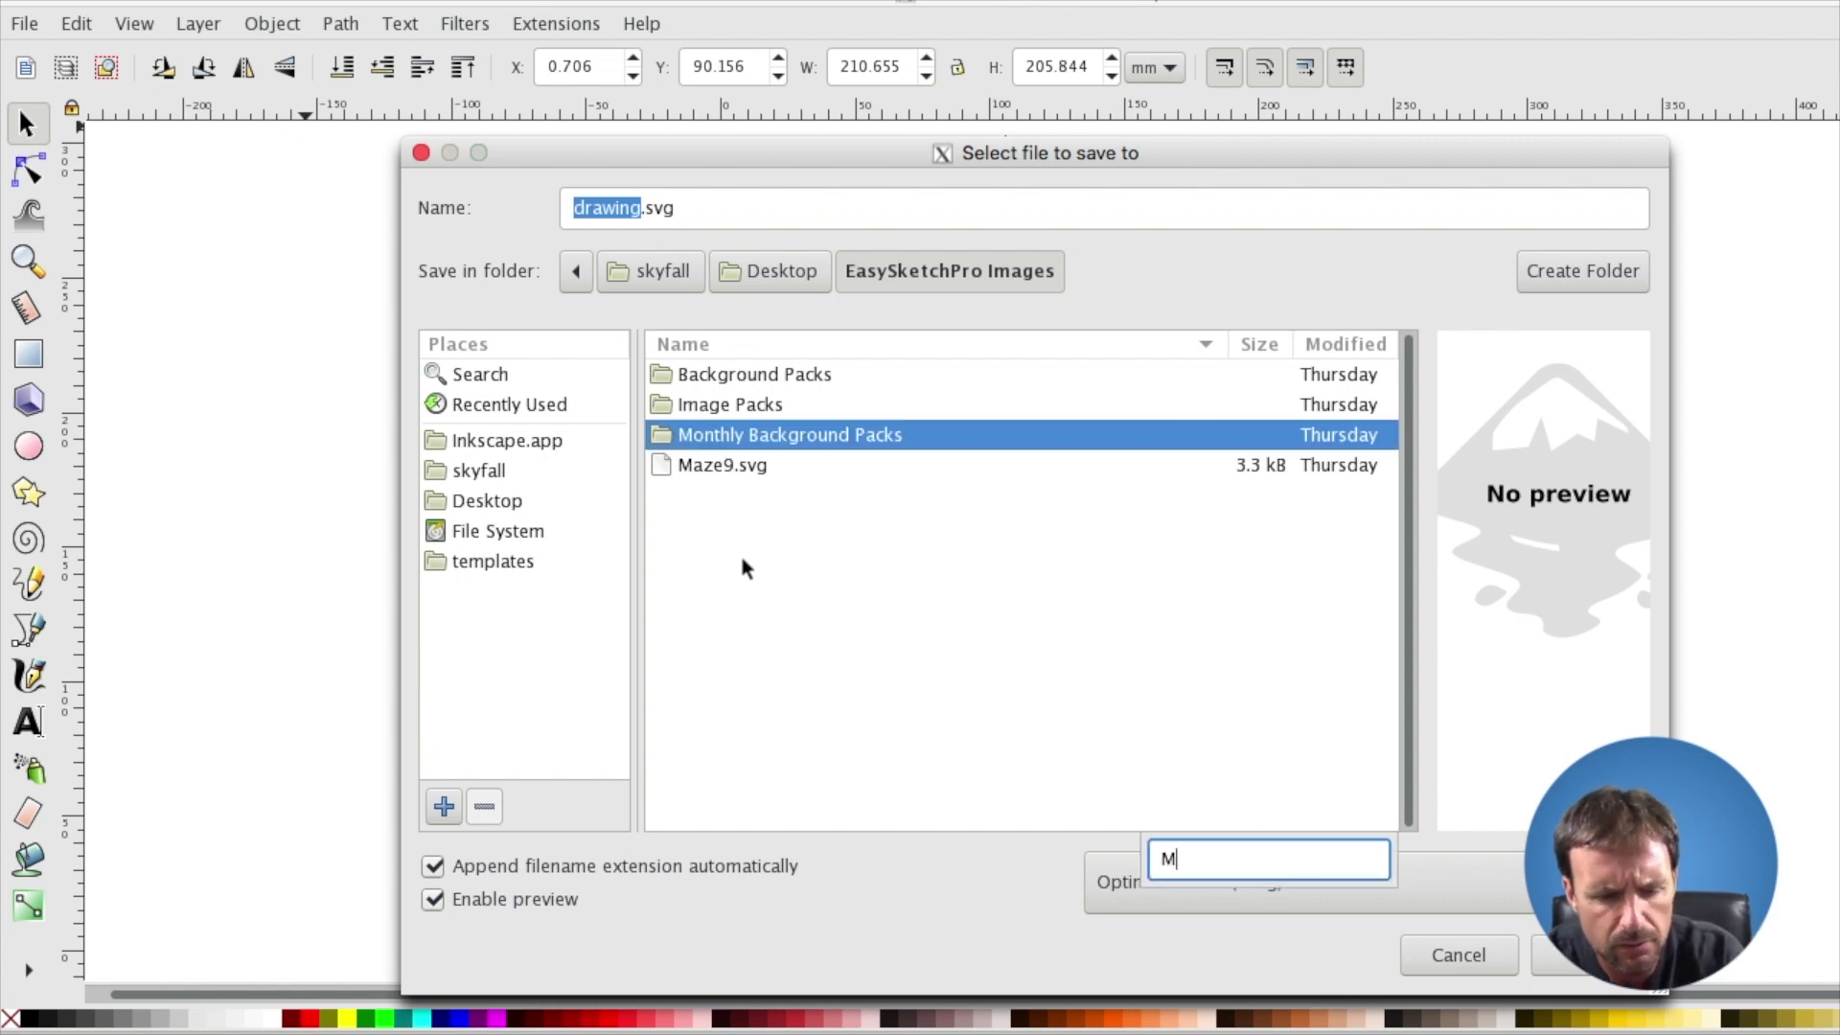
key(Escape)
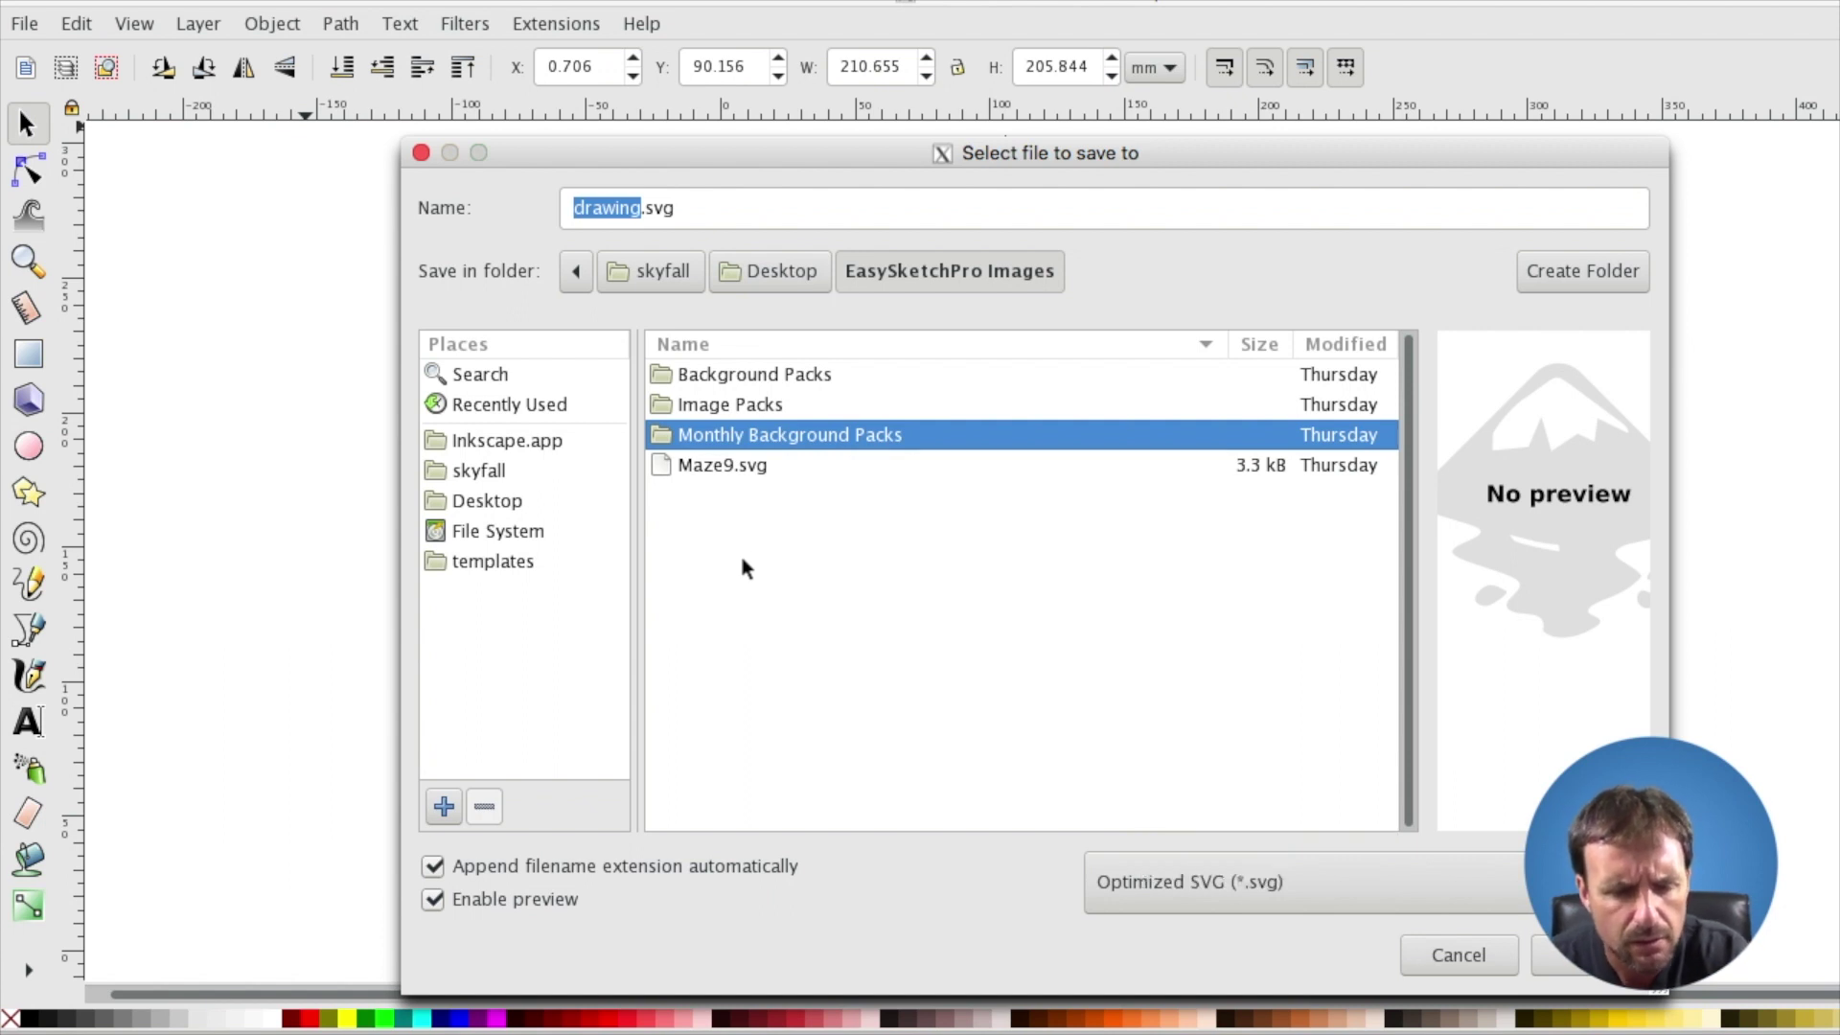
click(610, 208)
double_click(609, 208)
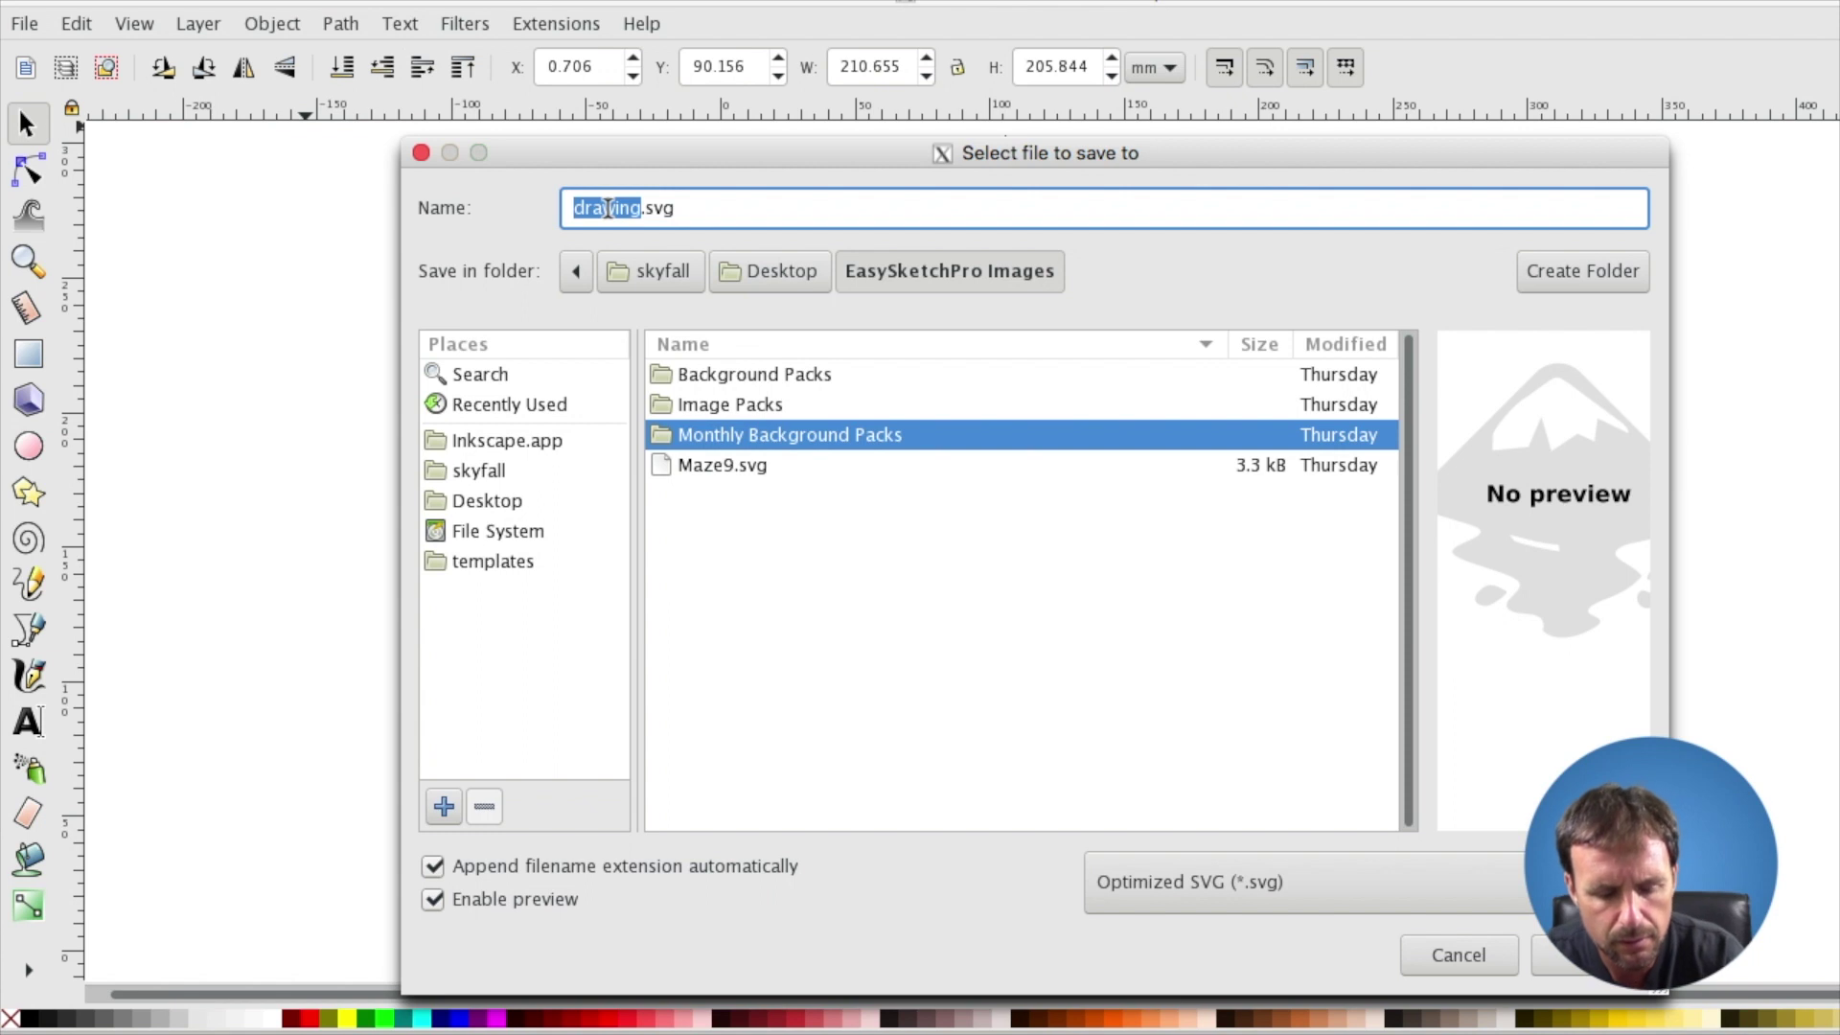
text(ESP)
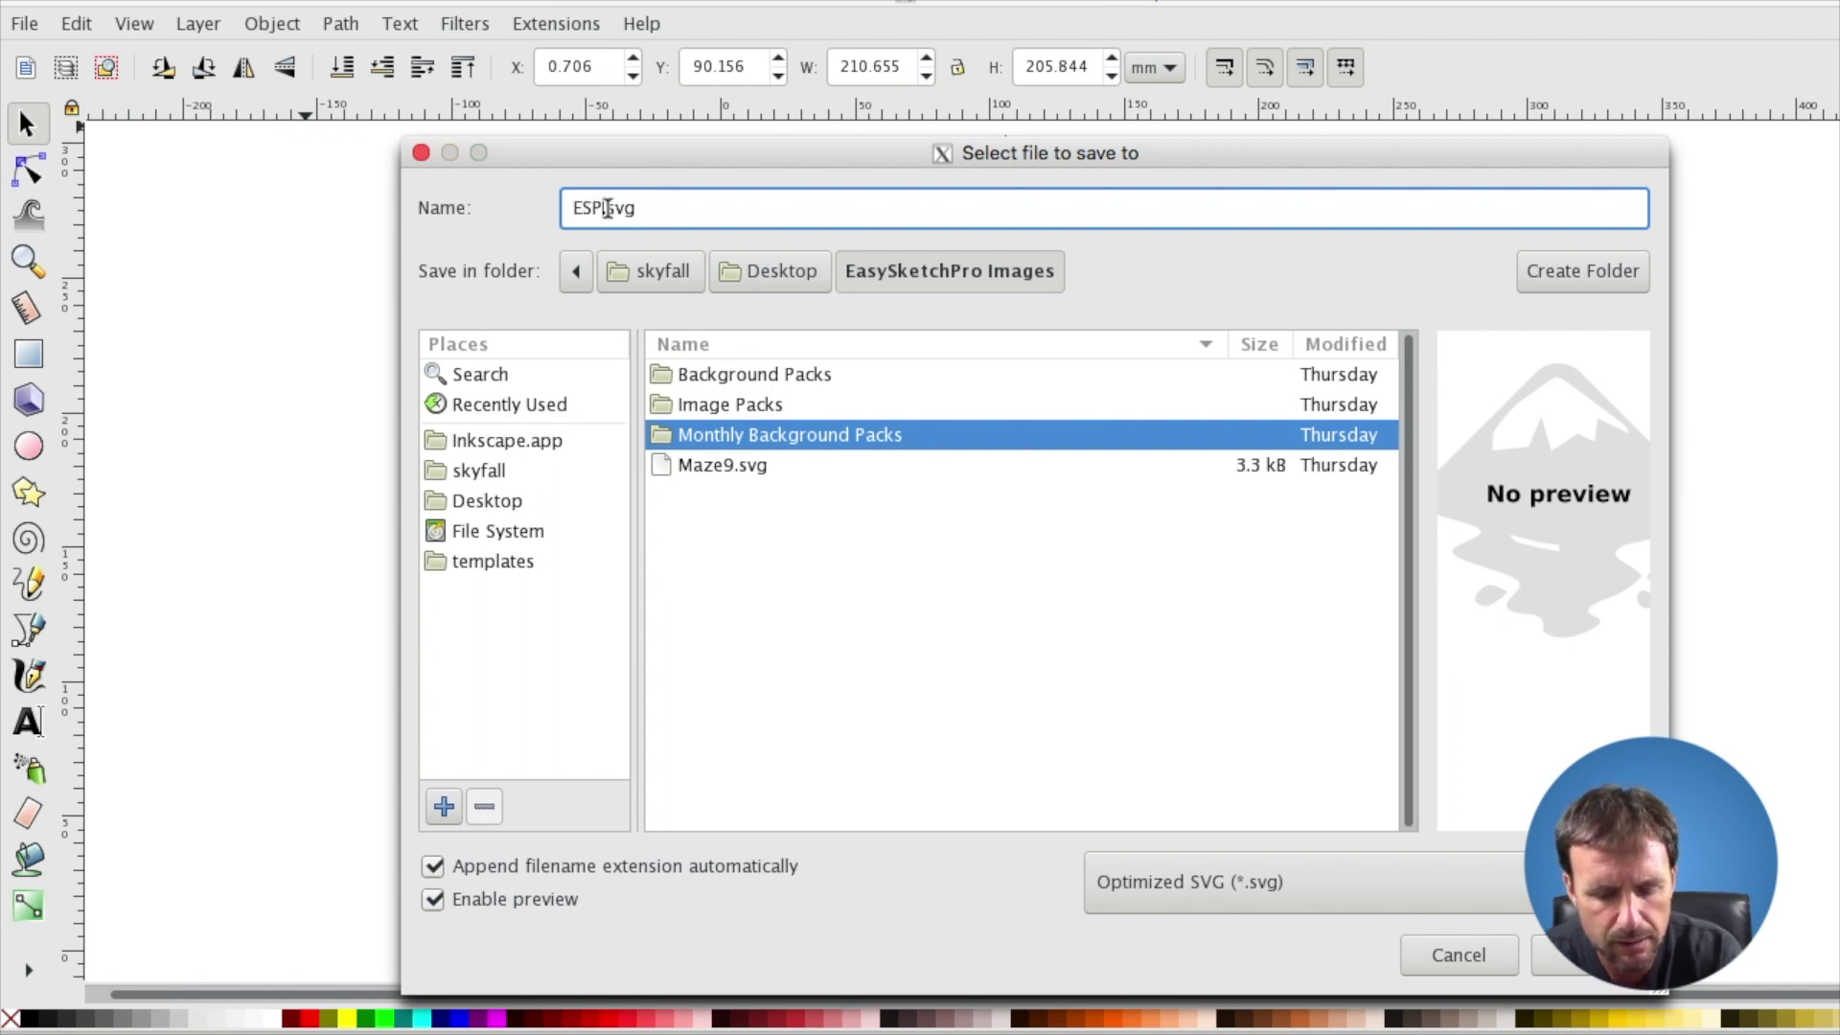
text(Maze)
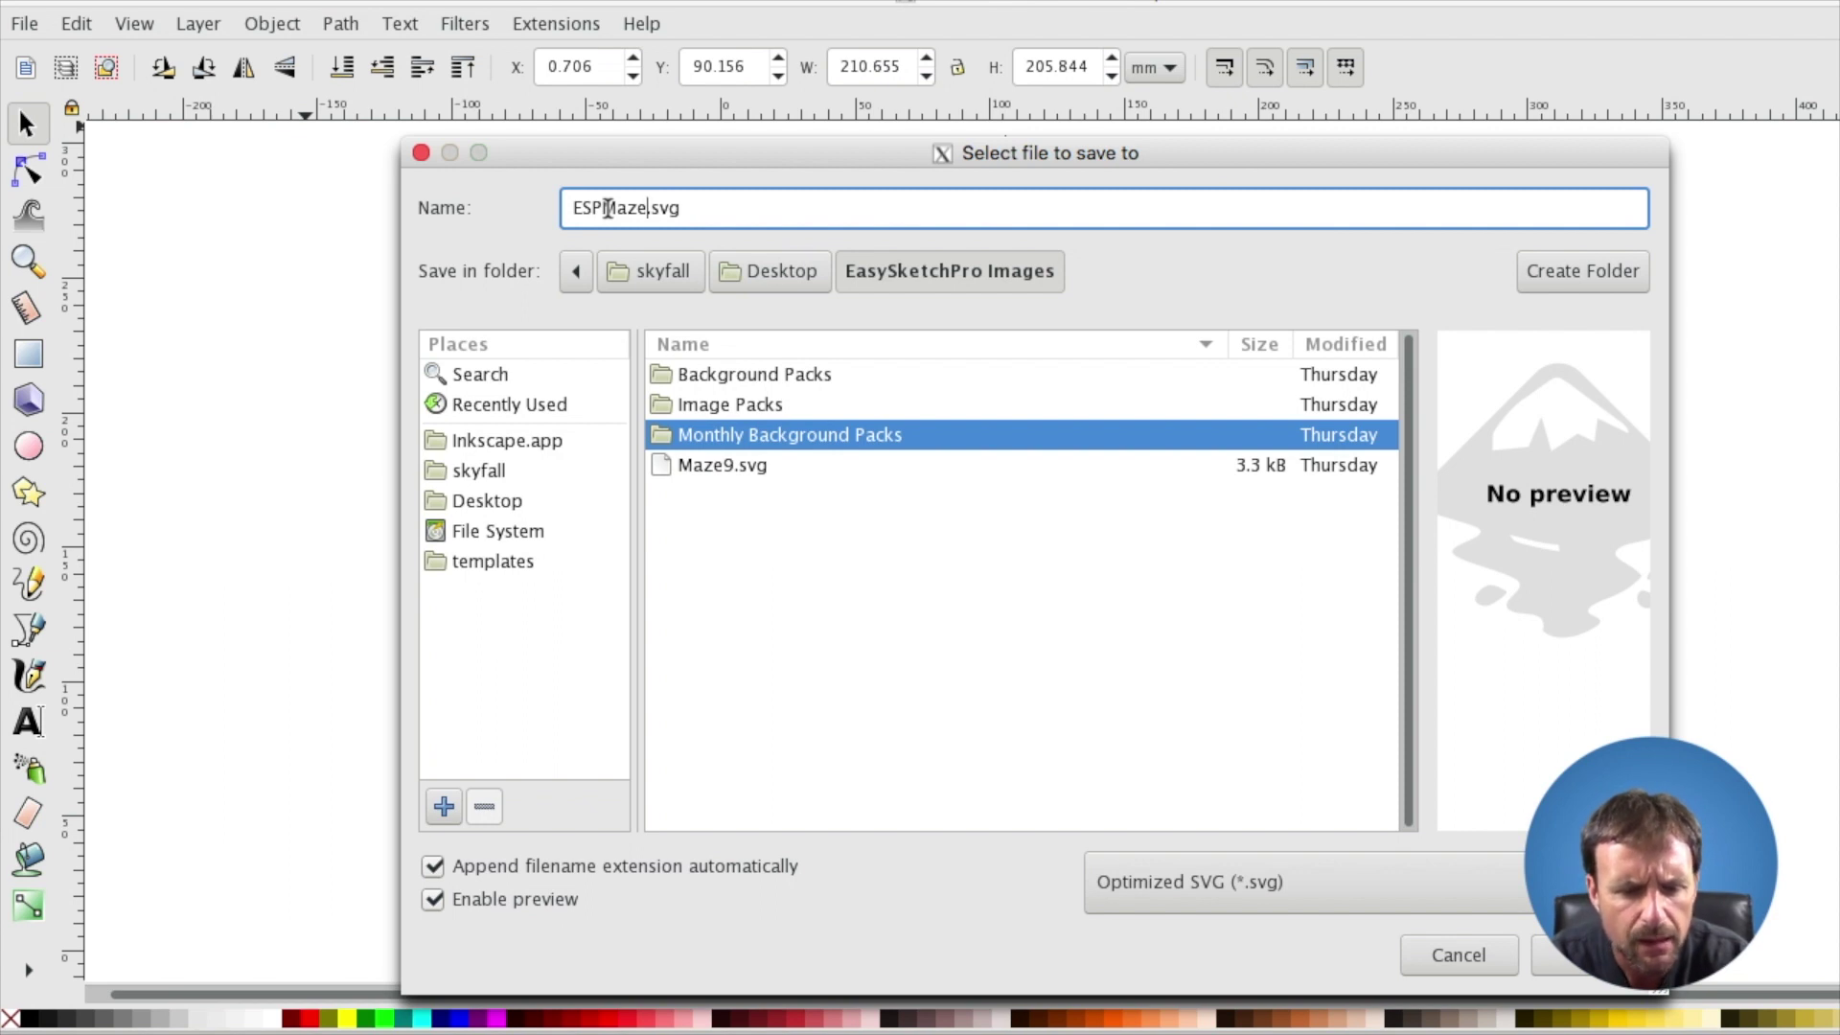
key(Return)
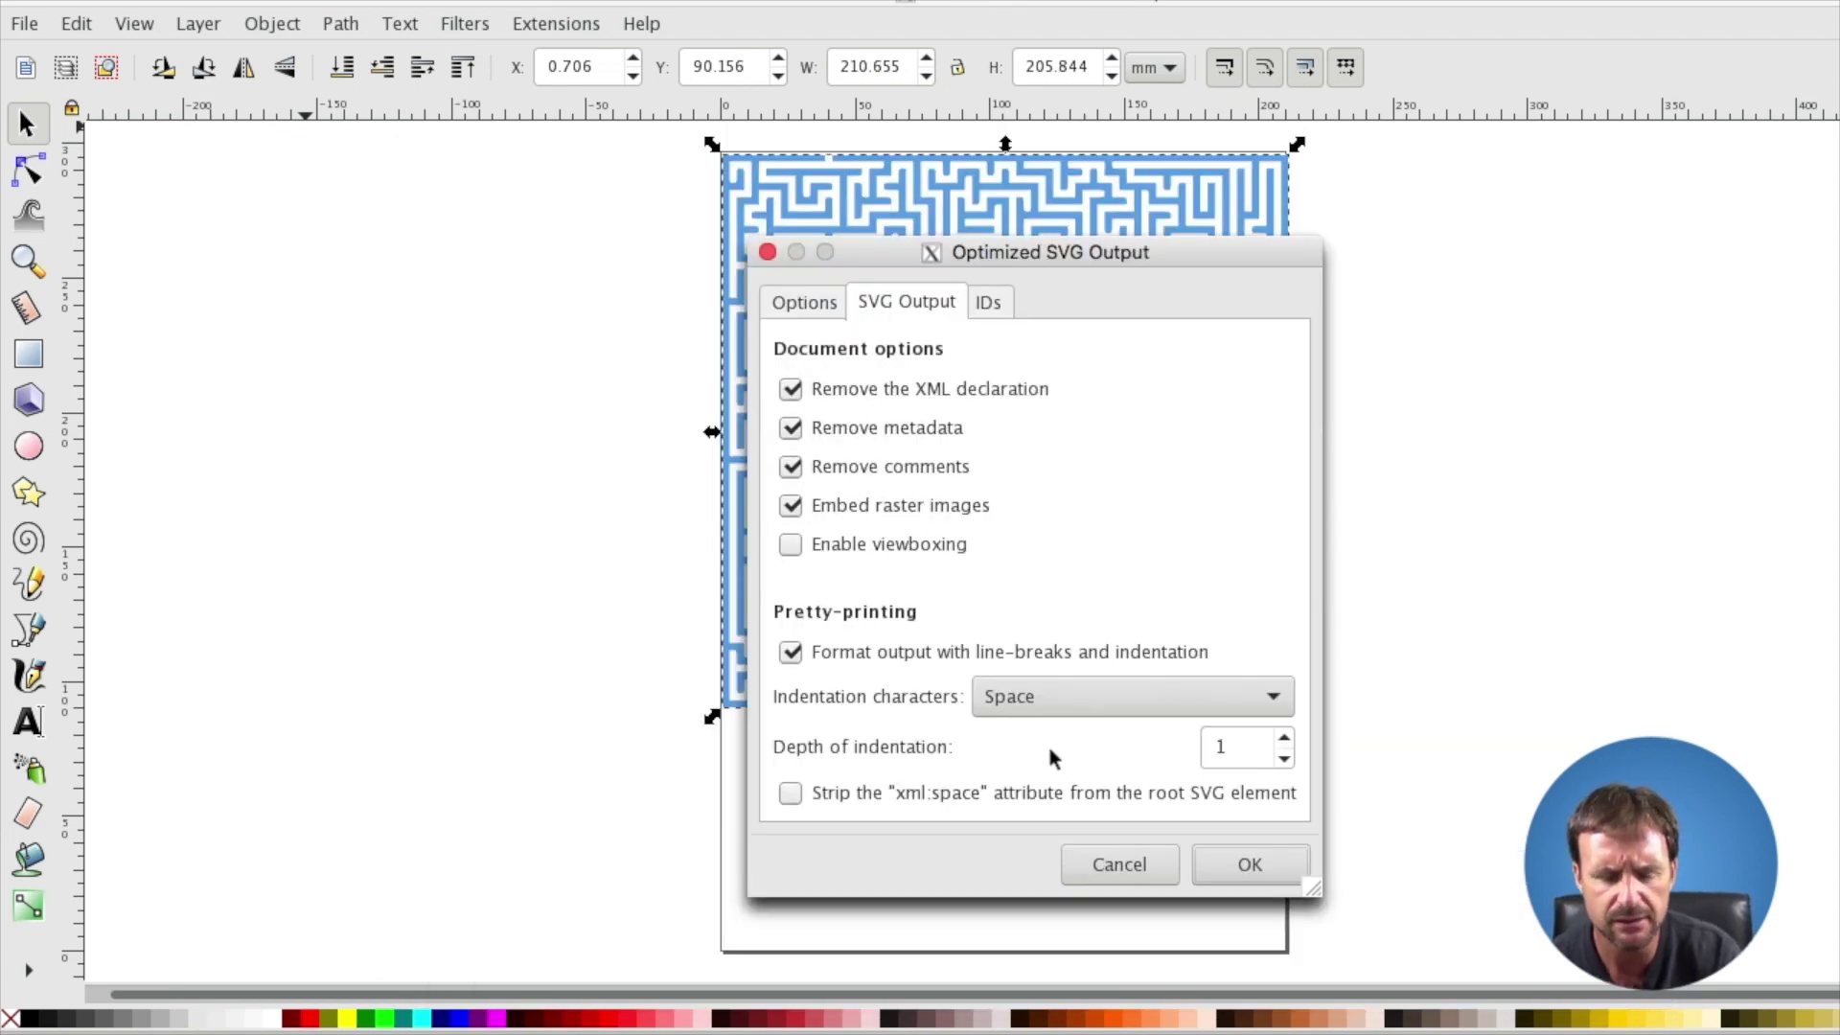
click(810, 302)
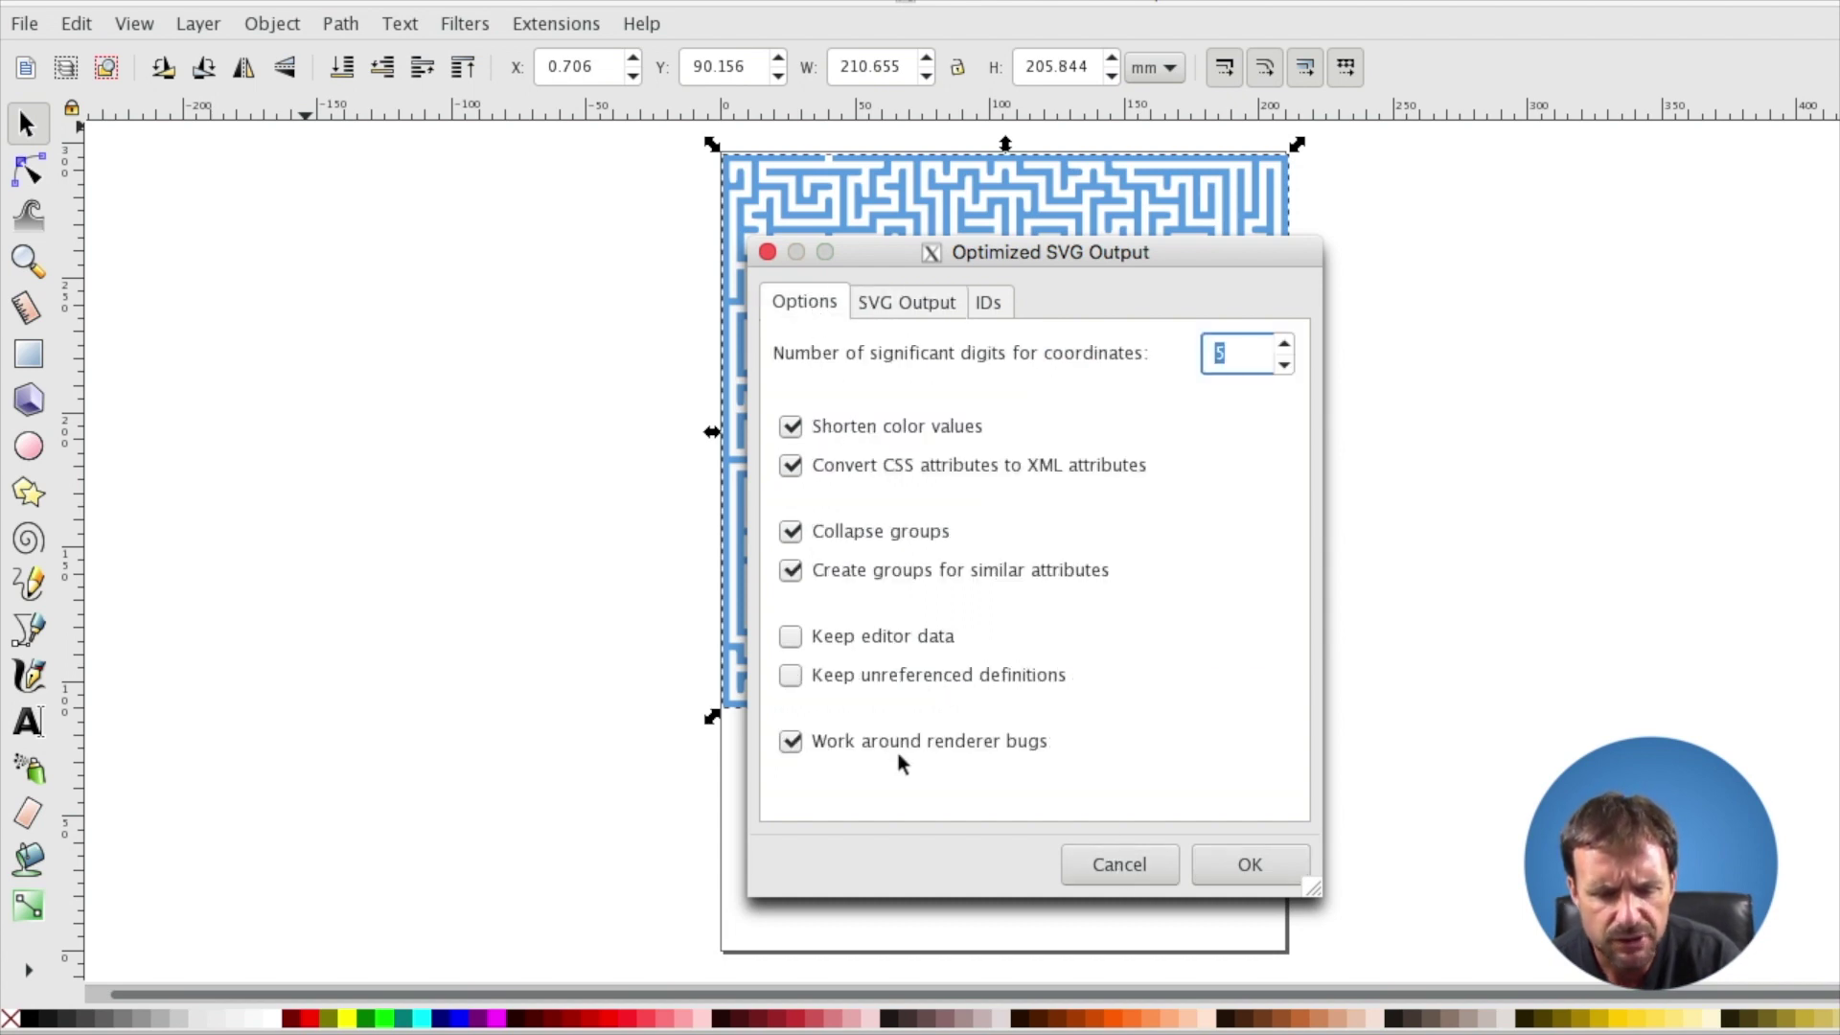
click(1208, 862)
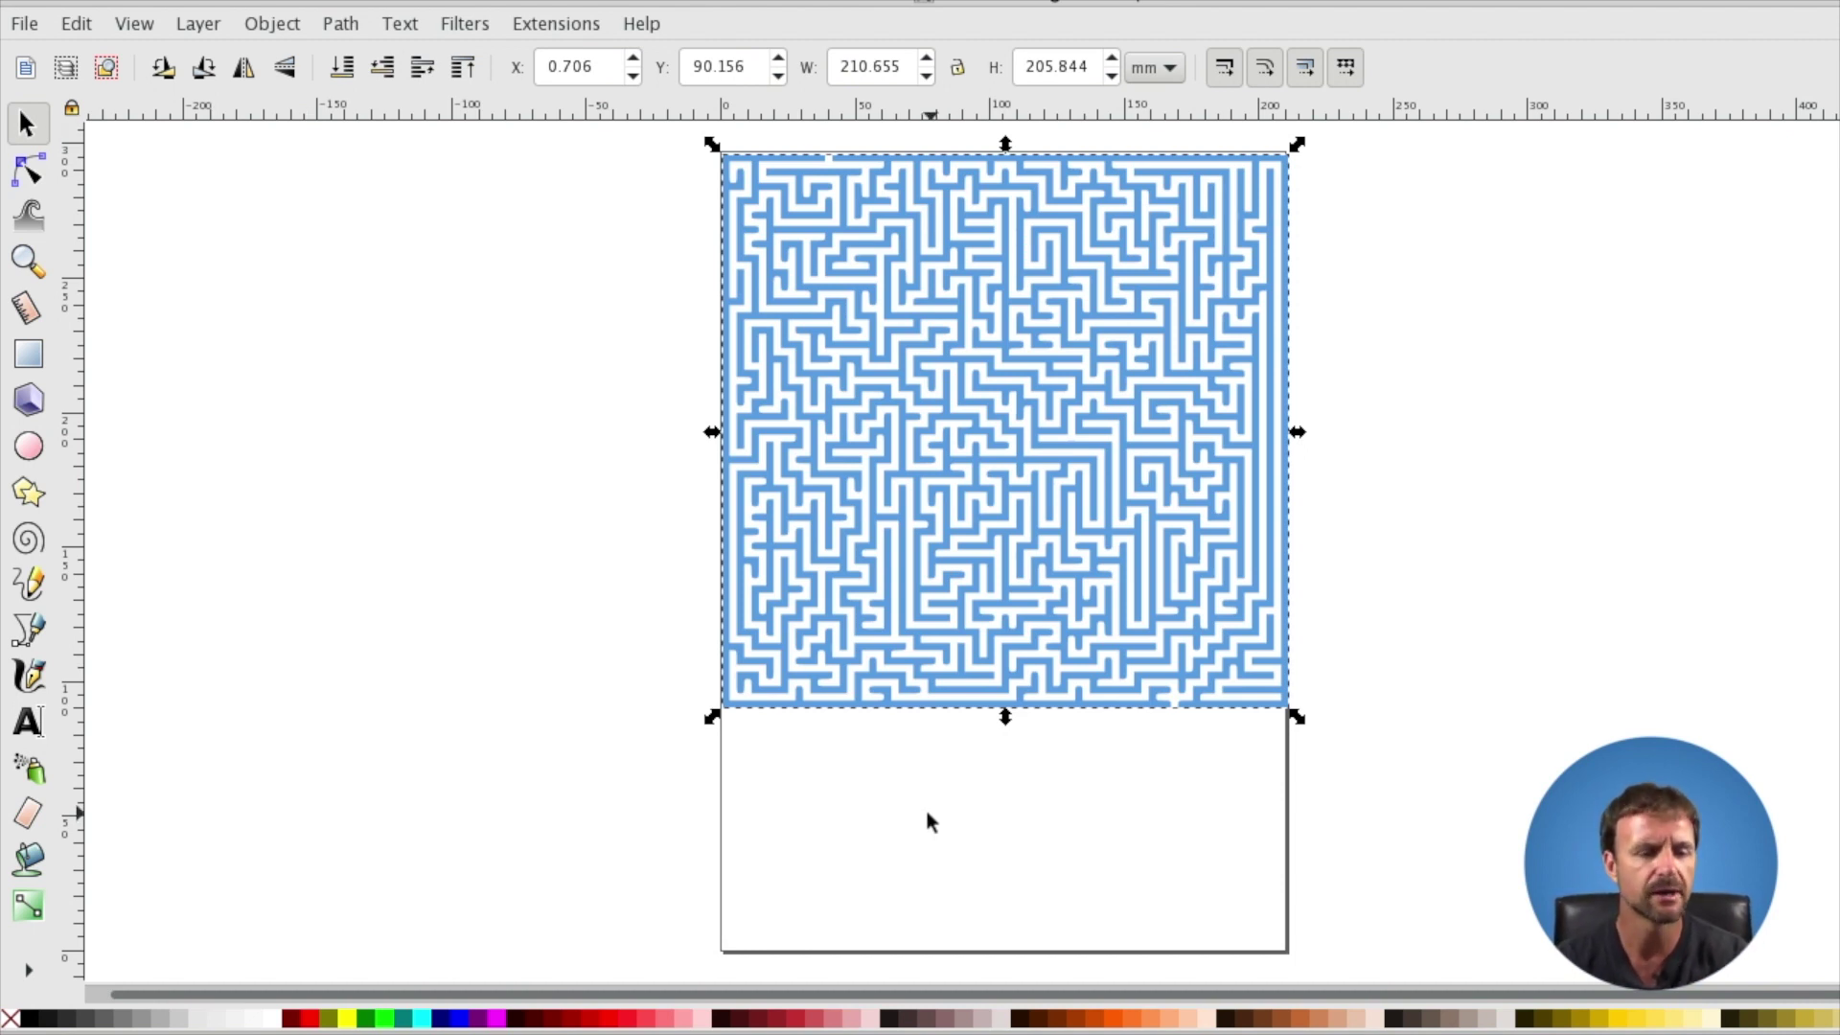
Close the maze drawing without saving it as Inkscape SVG.
click(17, 8)
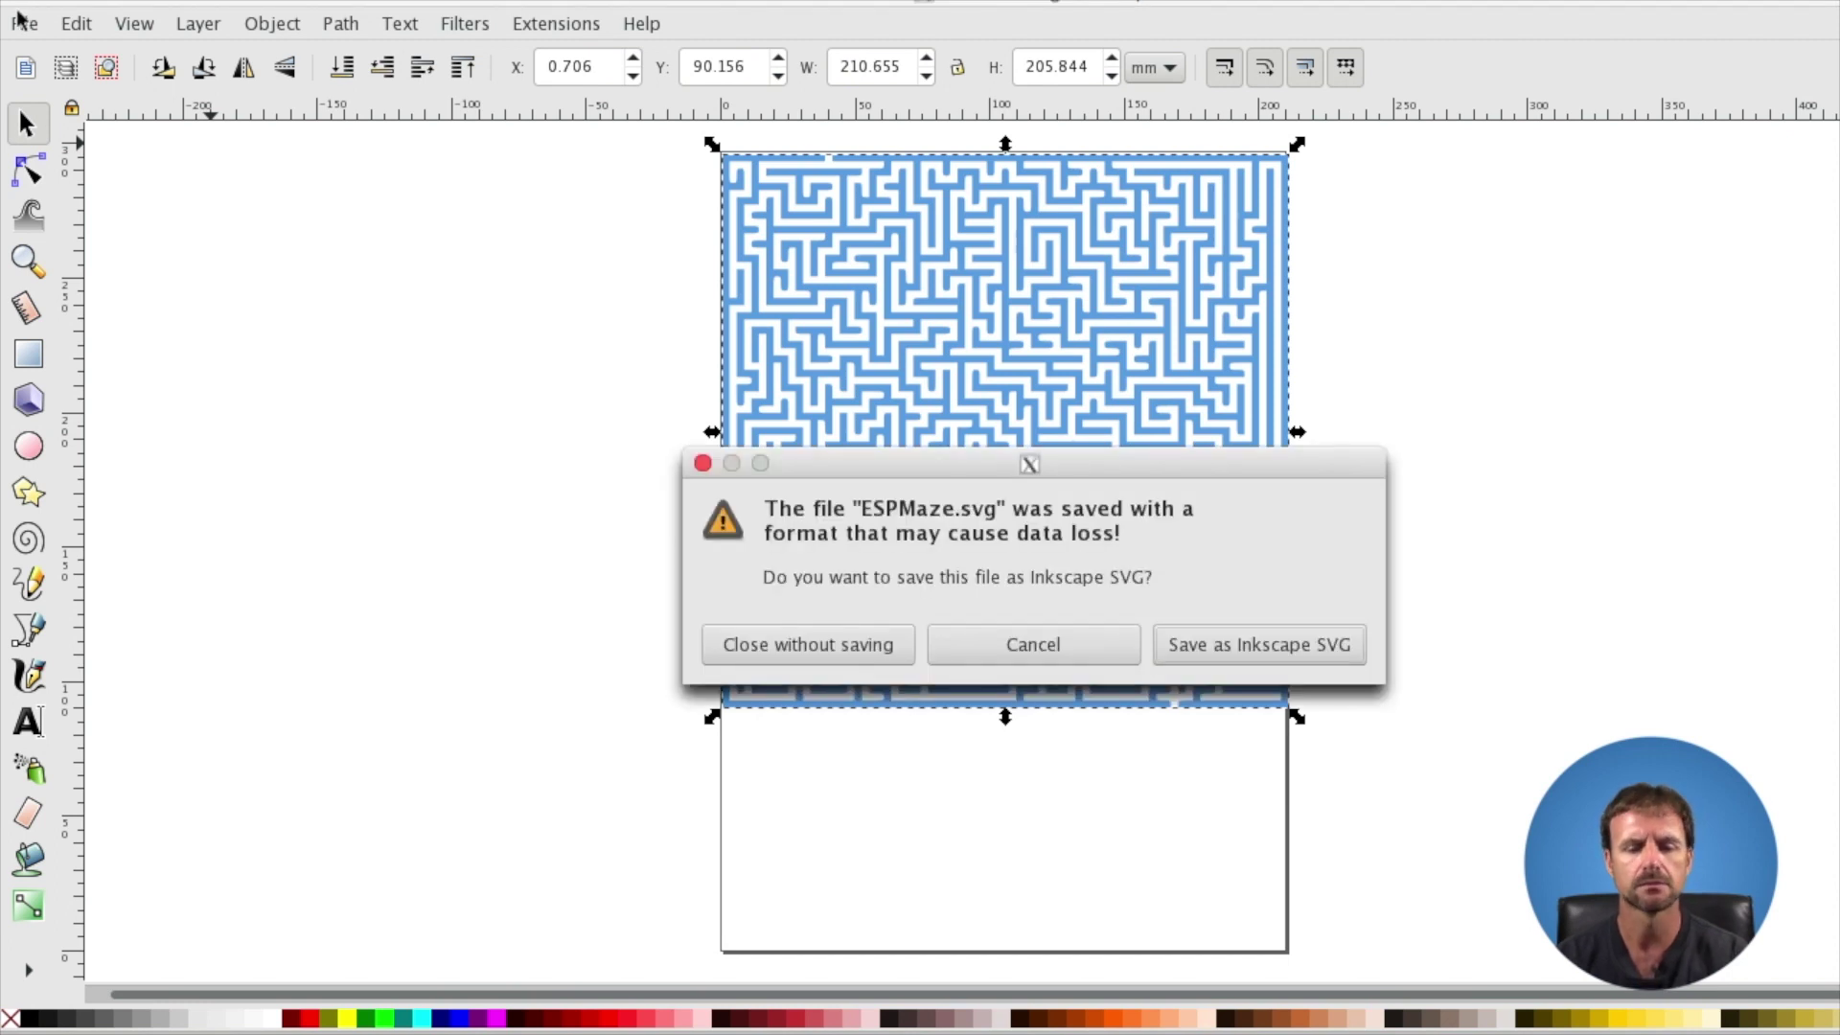
click(843, 648)
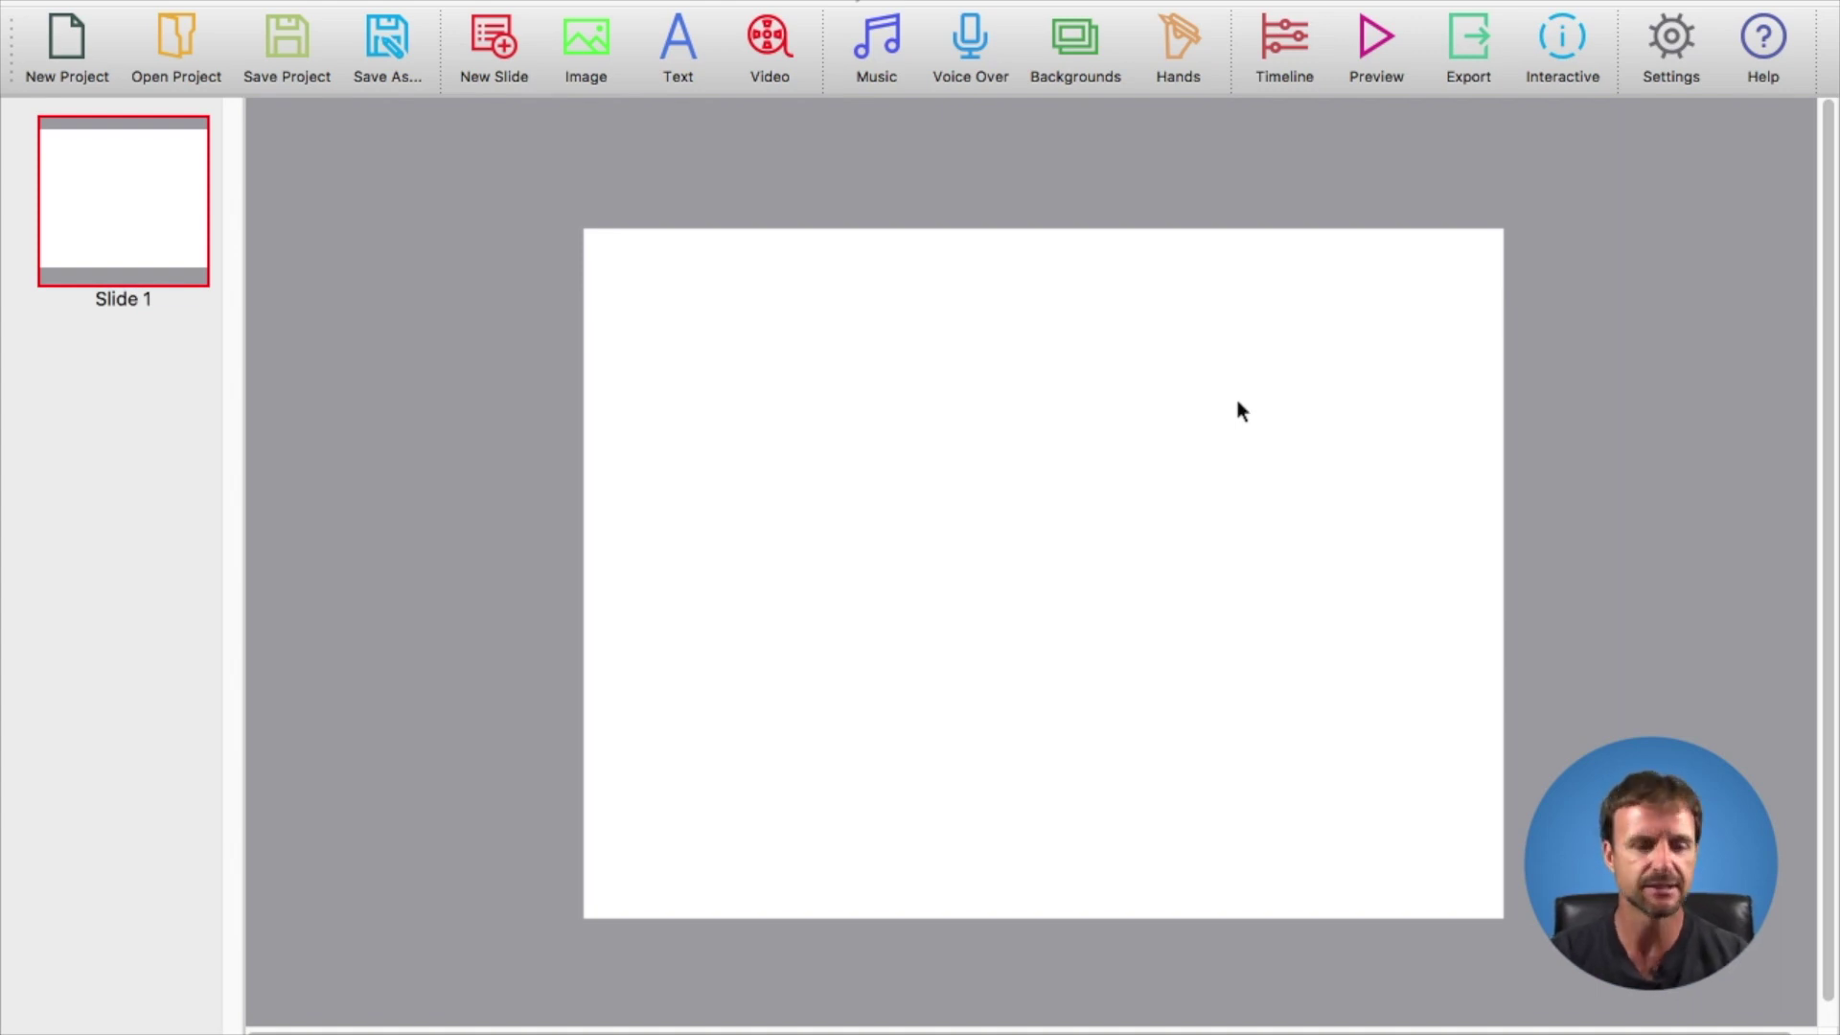
Apply the black-framed blank billboard on a grey tiled wall from the 640x480 backgrounds library to slide 1.
click(1068, 46)
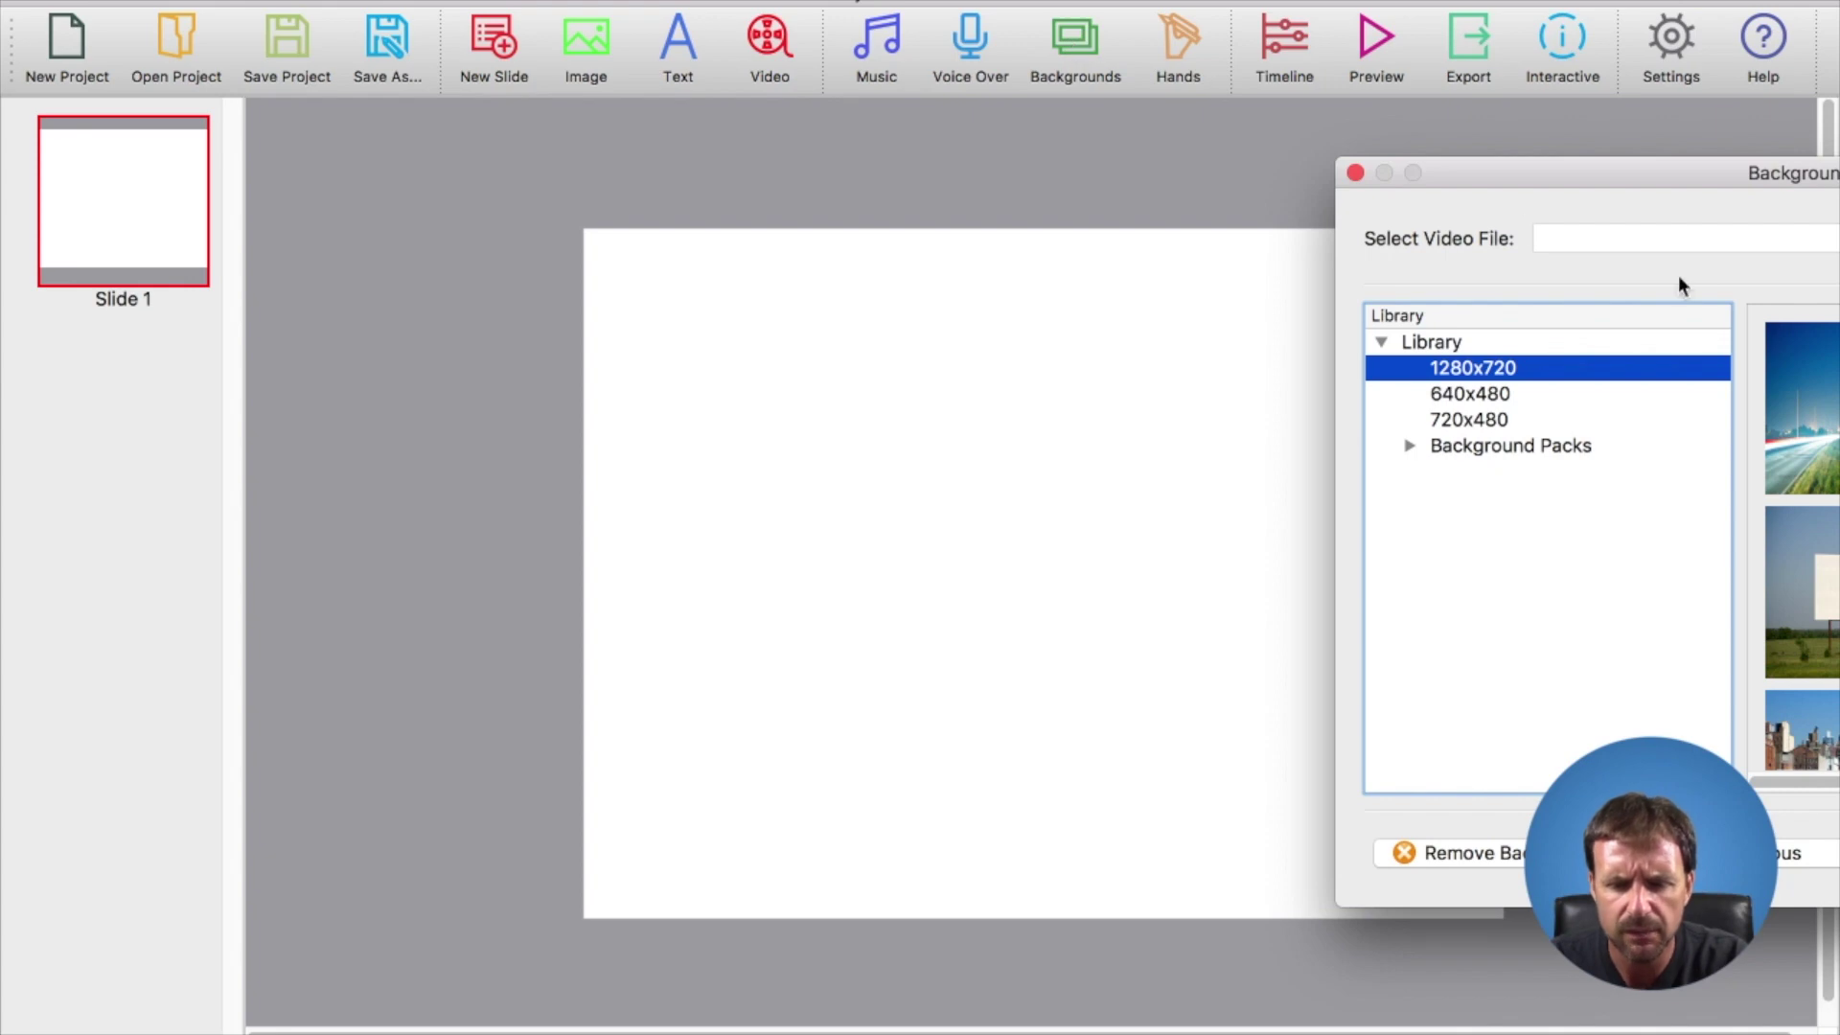
drag(1624, 184, 582, 134)
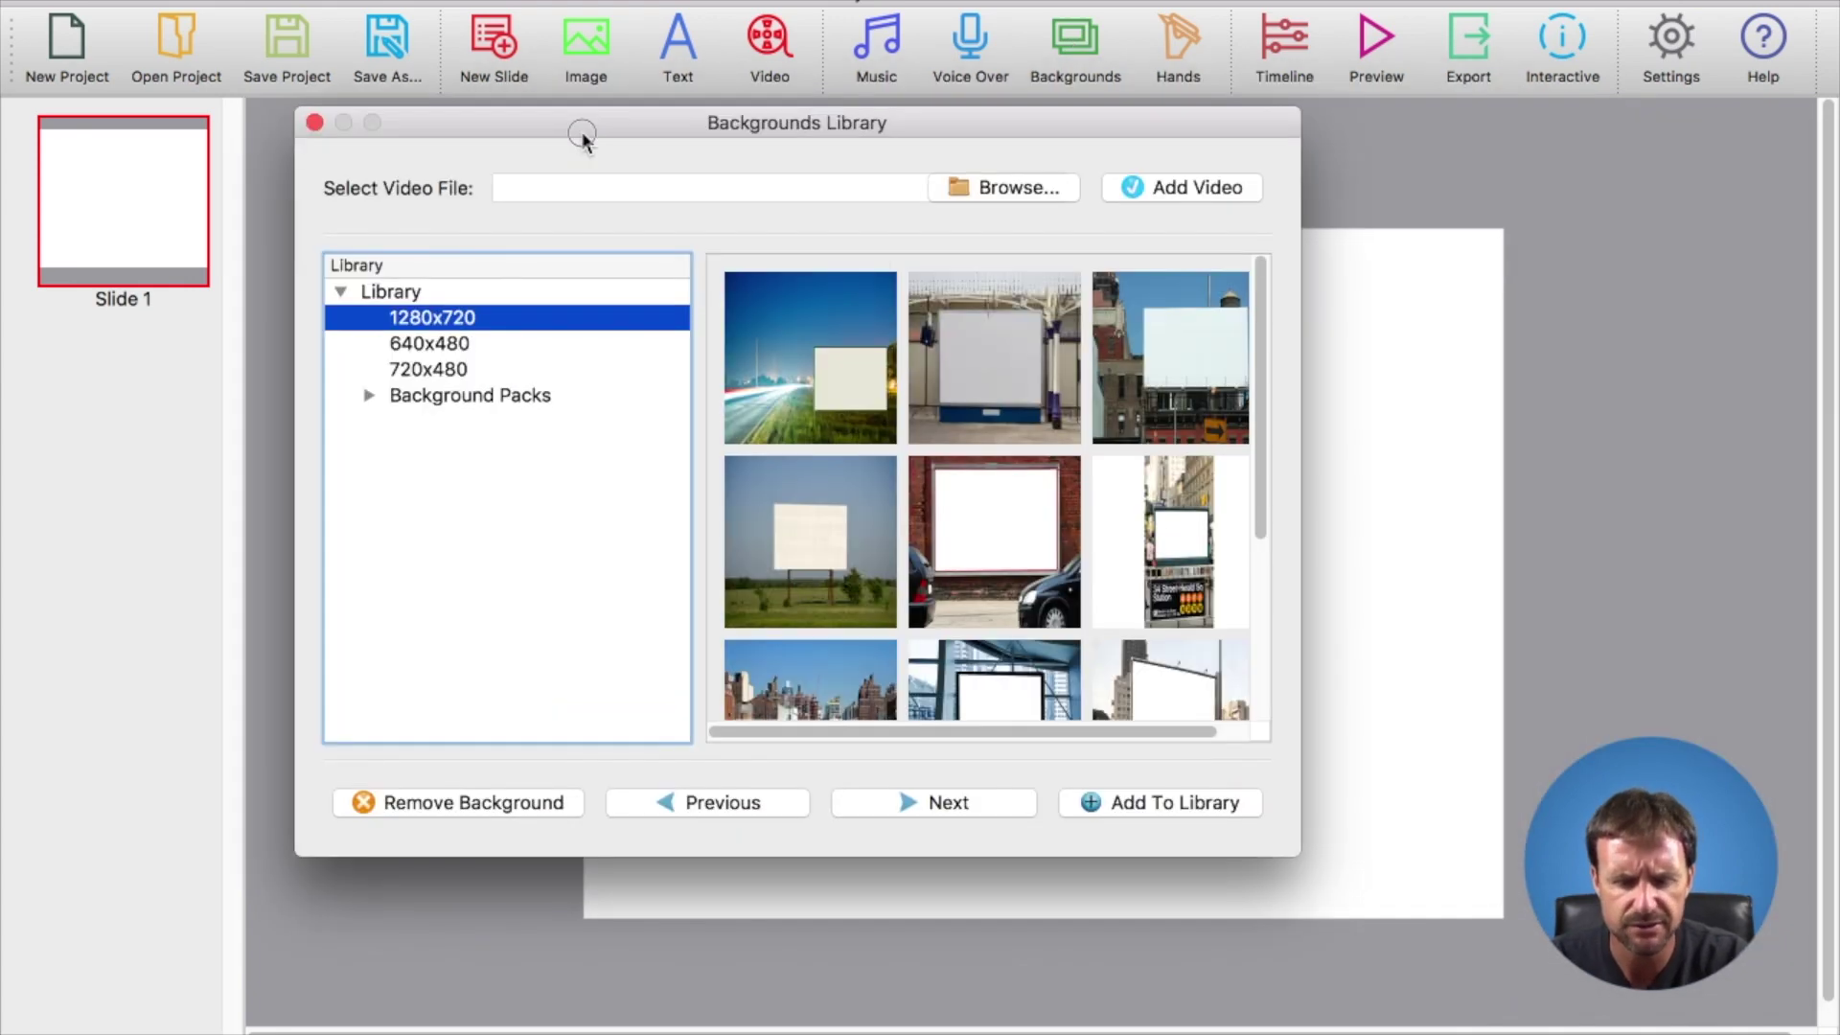
scroll(937, 550, down, 5)
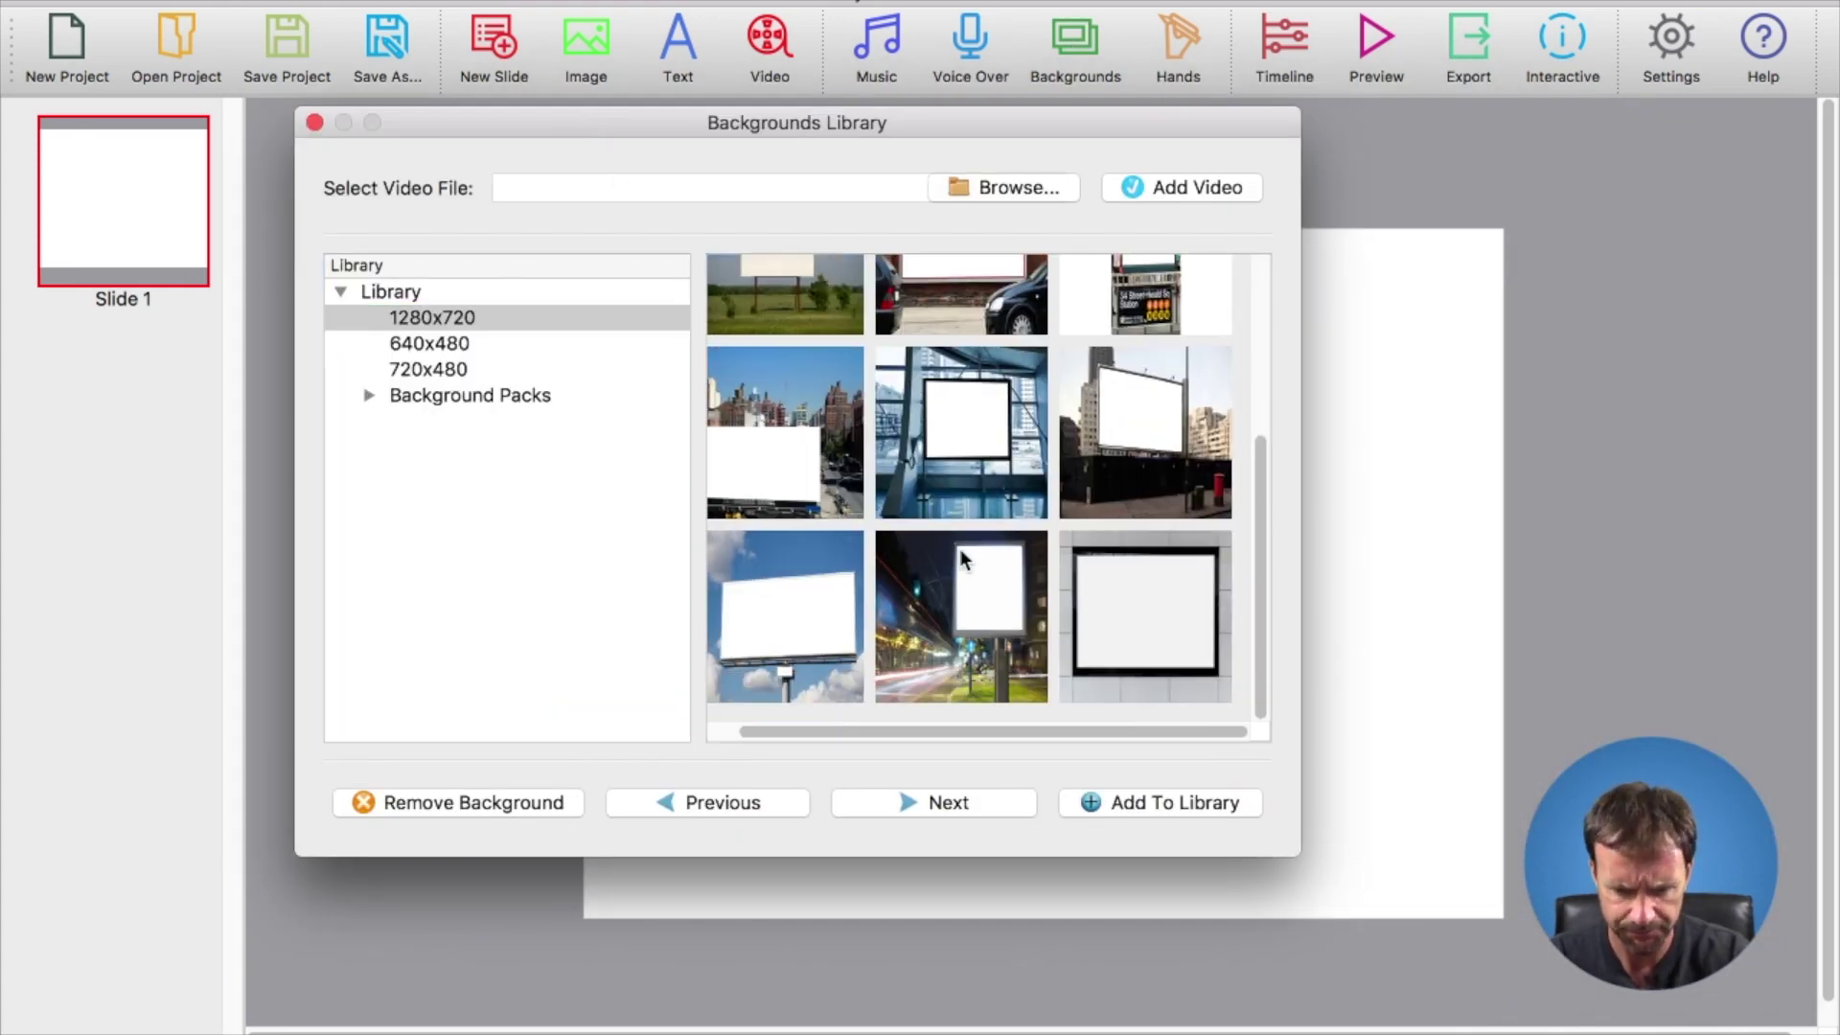
click(416, 345)
double_click(1143, 604)
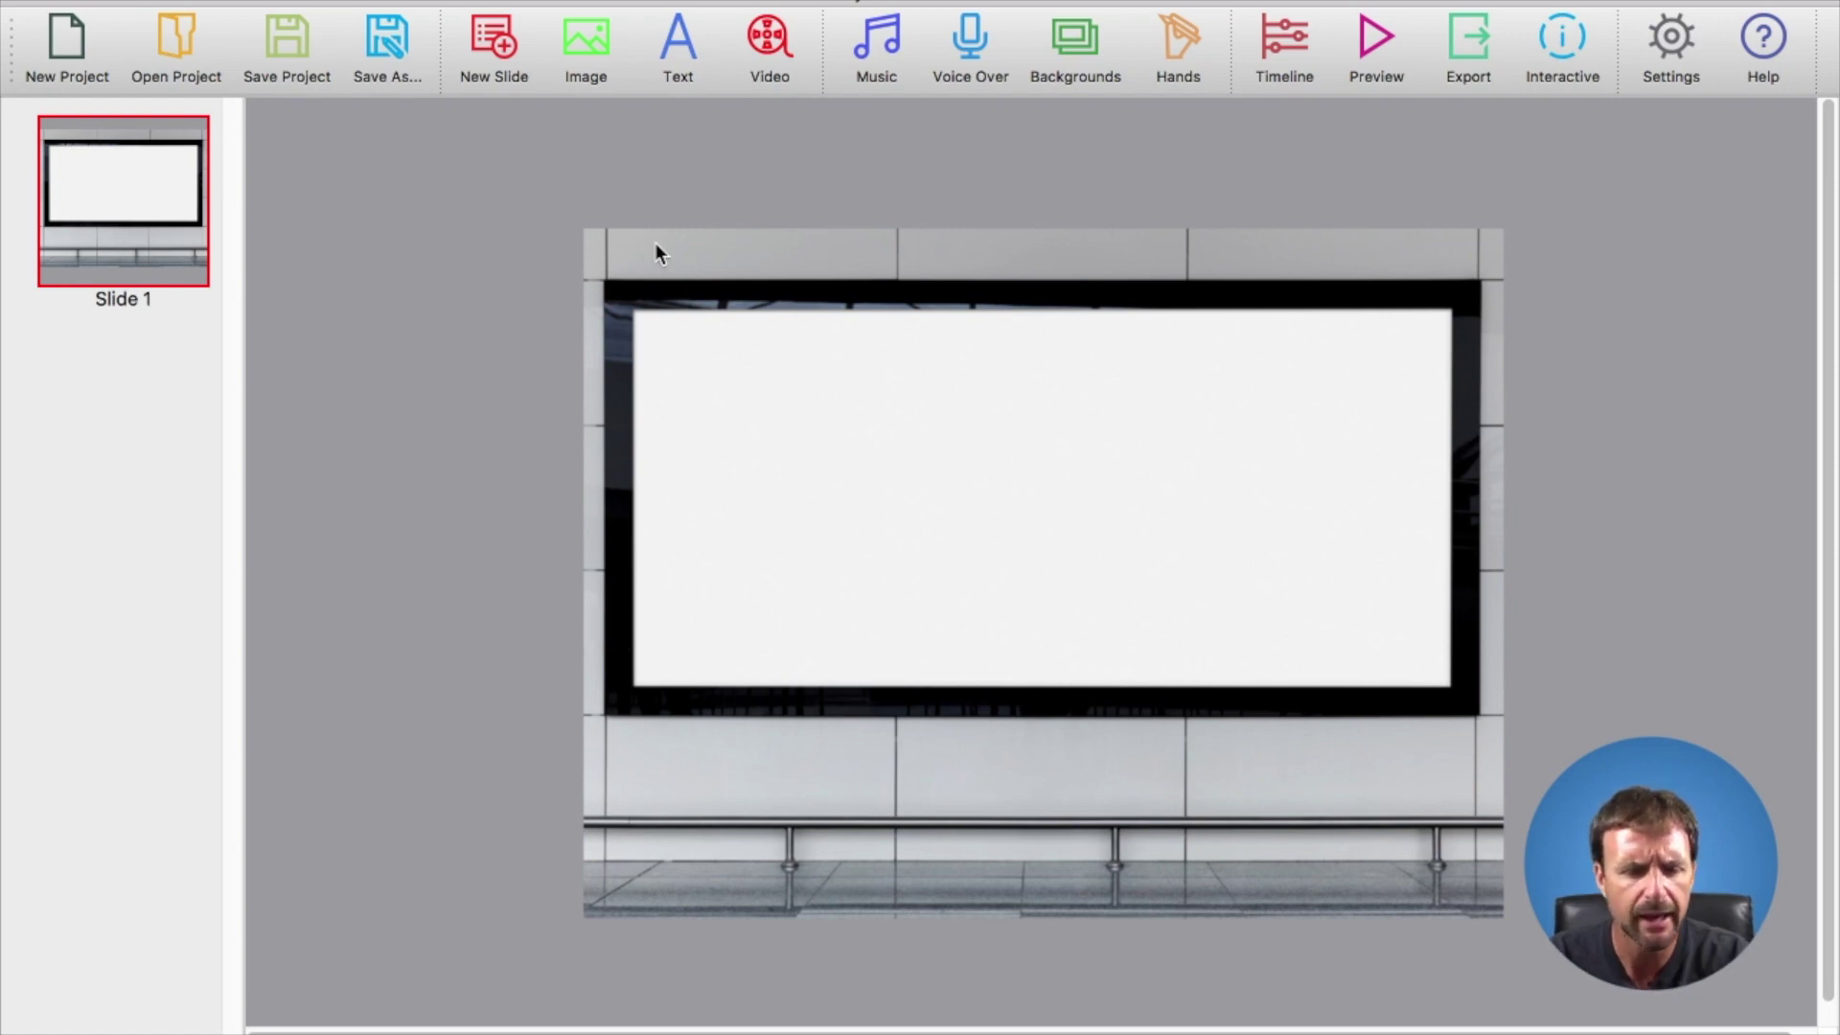
Add the centred two-line text "Welcome To My Mazes" at size 72 and move it up inside the billboard's white area.
click(675, 46)
drag(1705, 255, 744, 186)
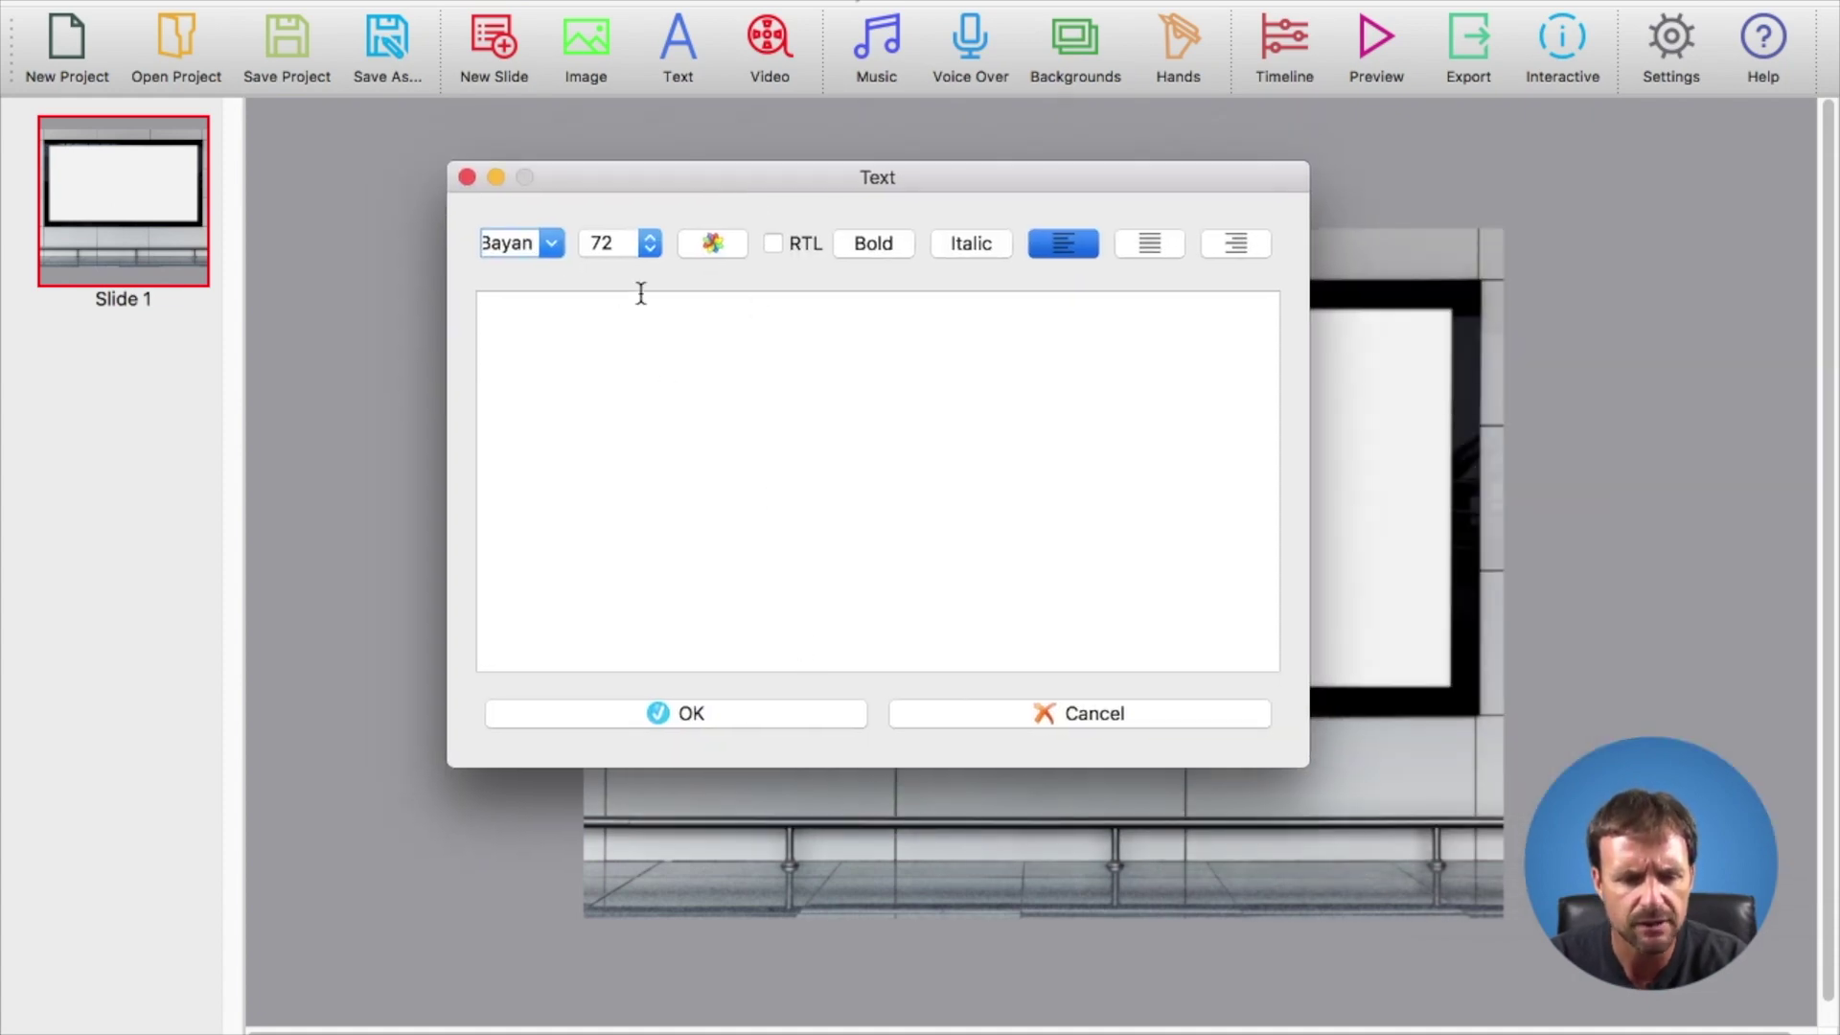
click(793, 453)
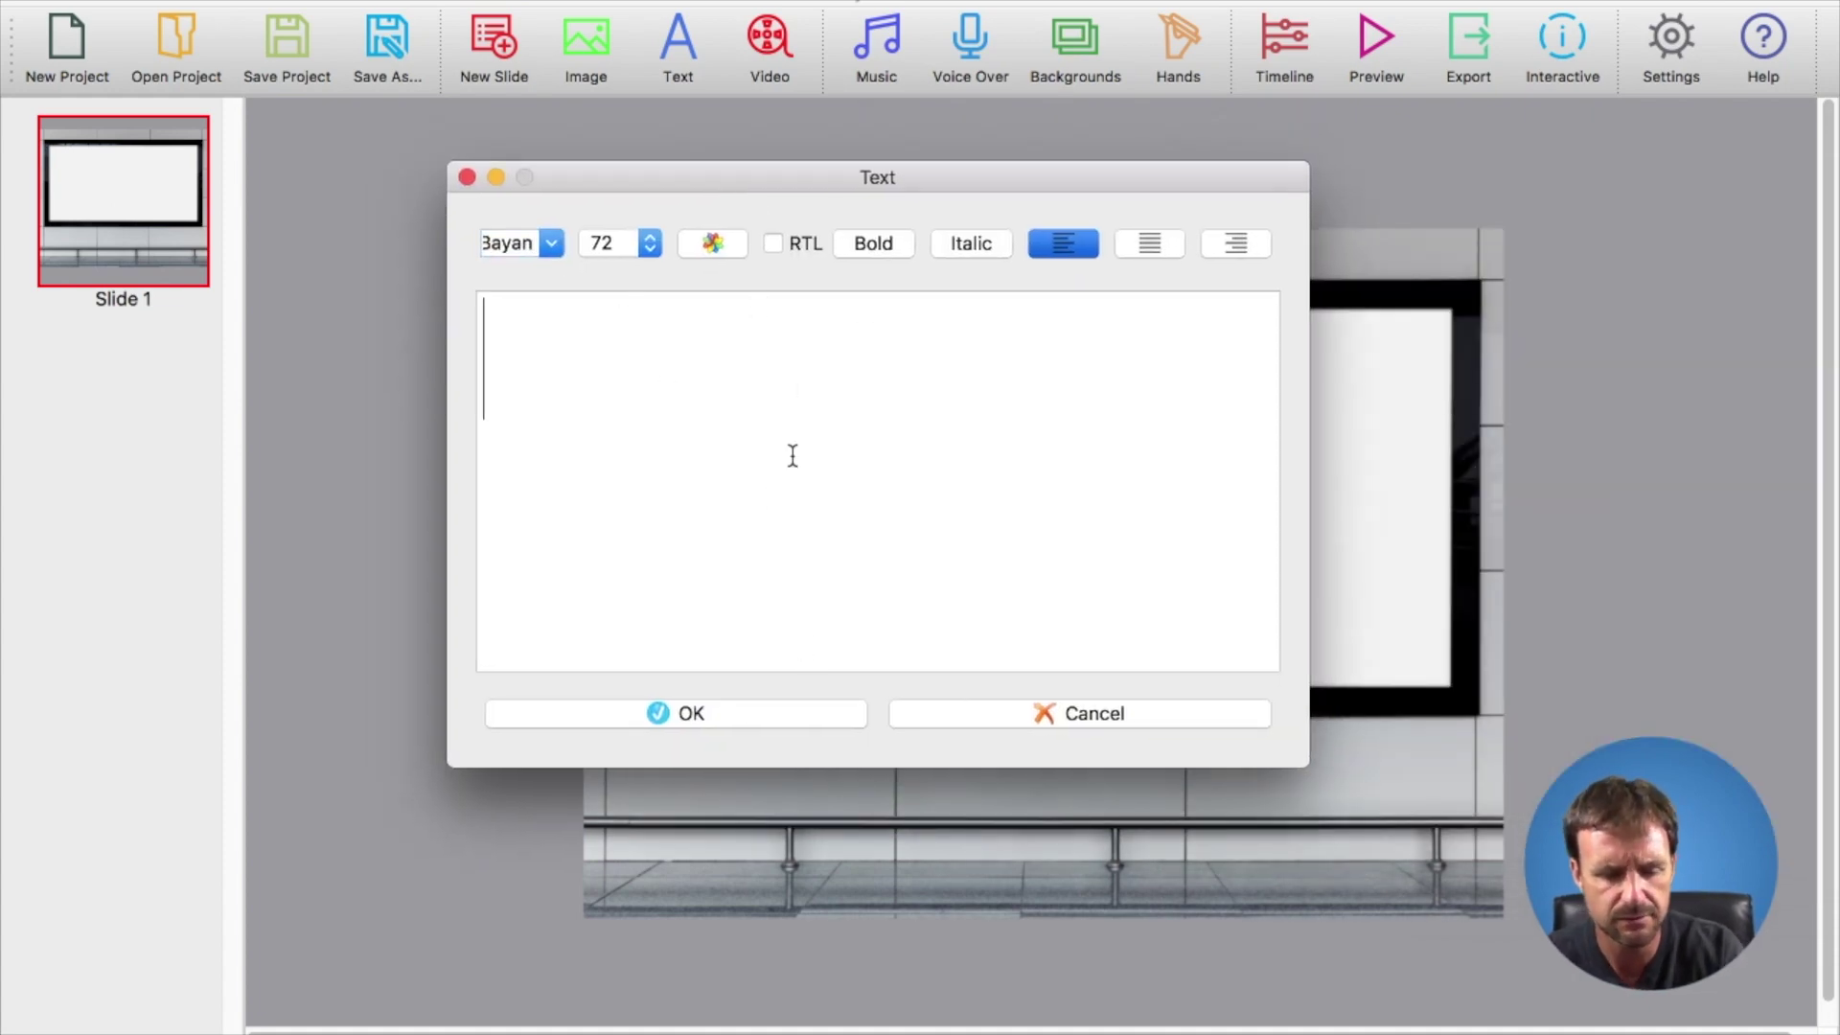
text(Welcome To)
key(BackSpace)
key(Return)
text(My Mazes)
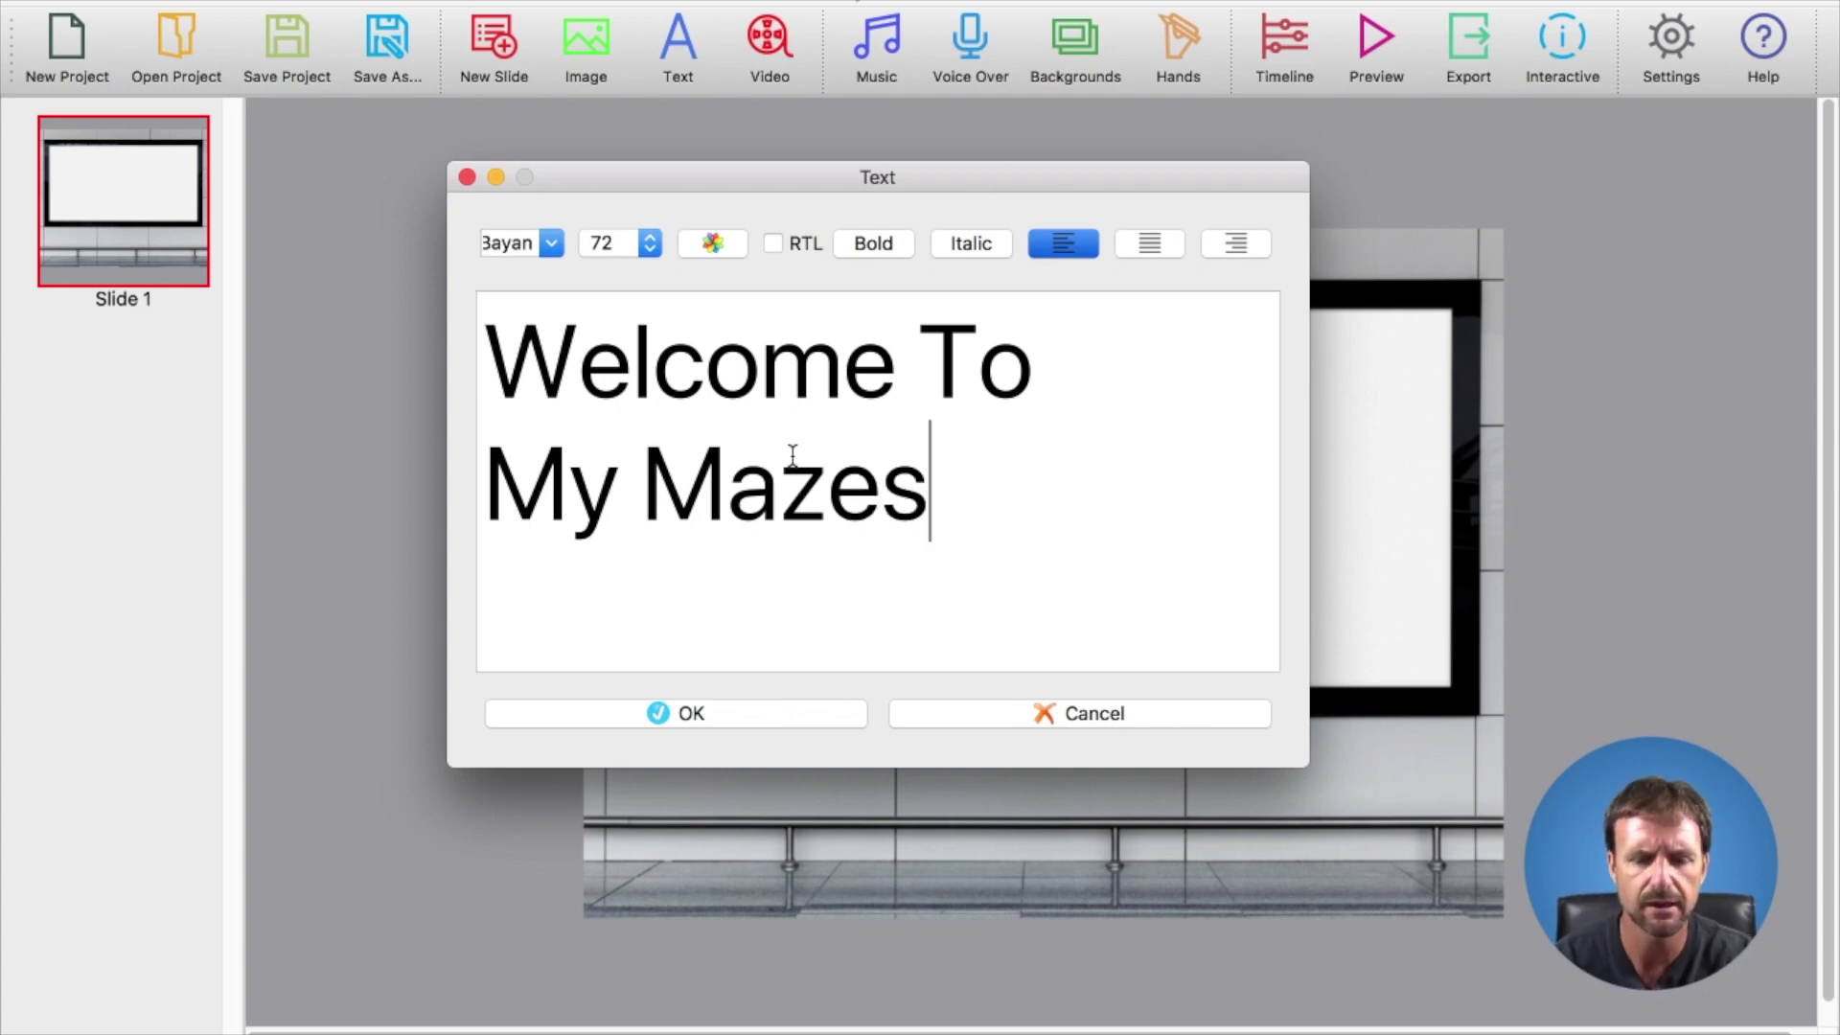
click(1155, 251)
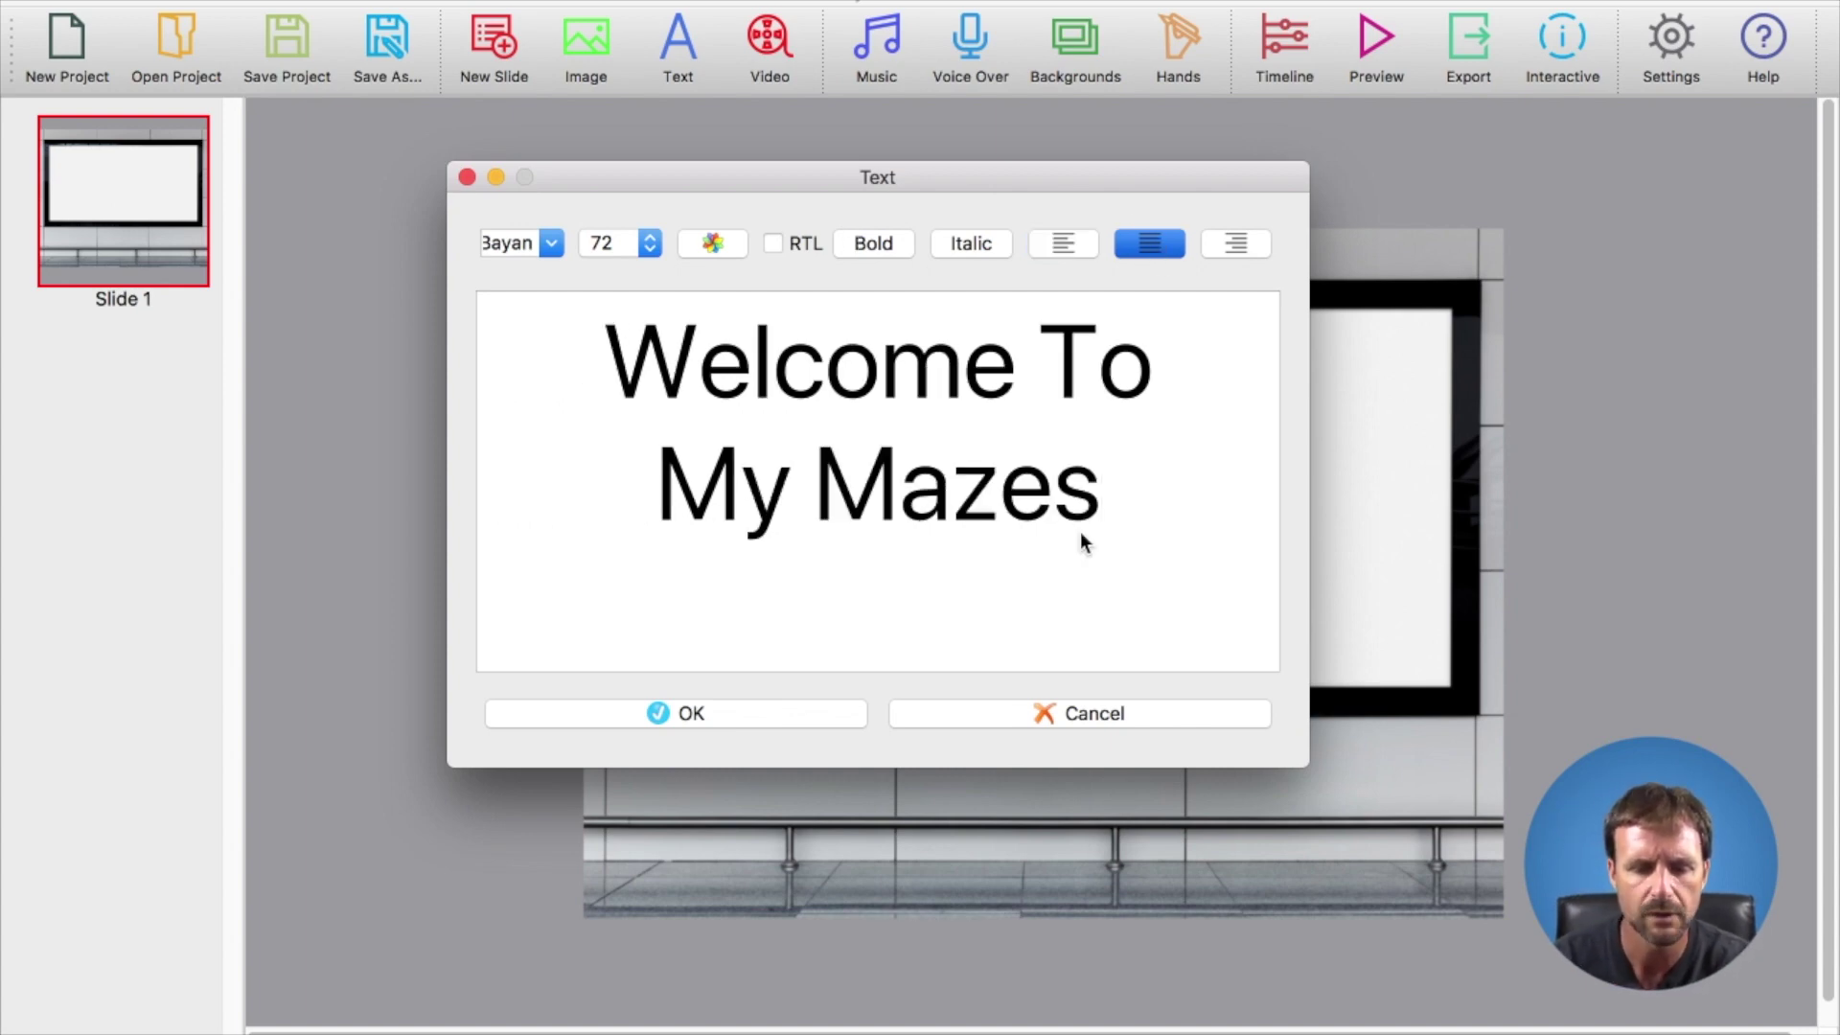
click(796, 715)
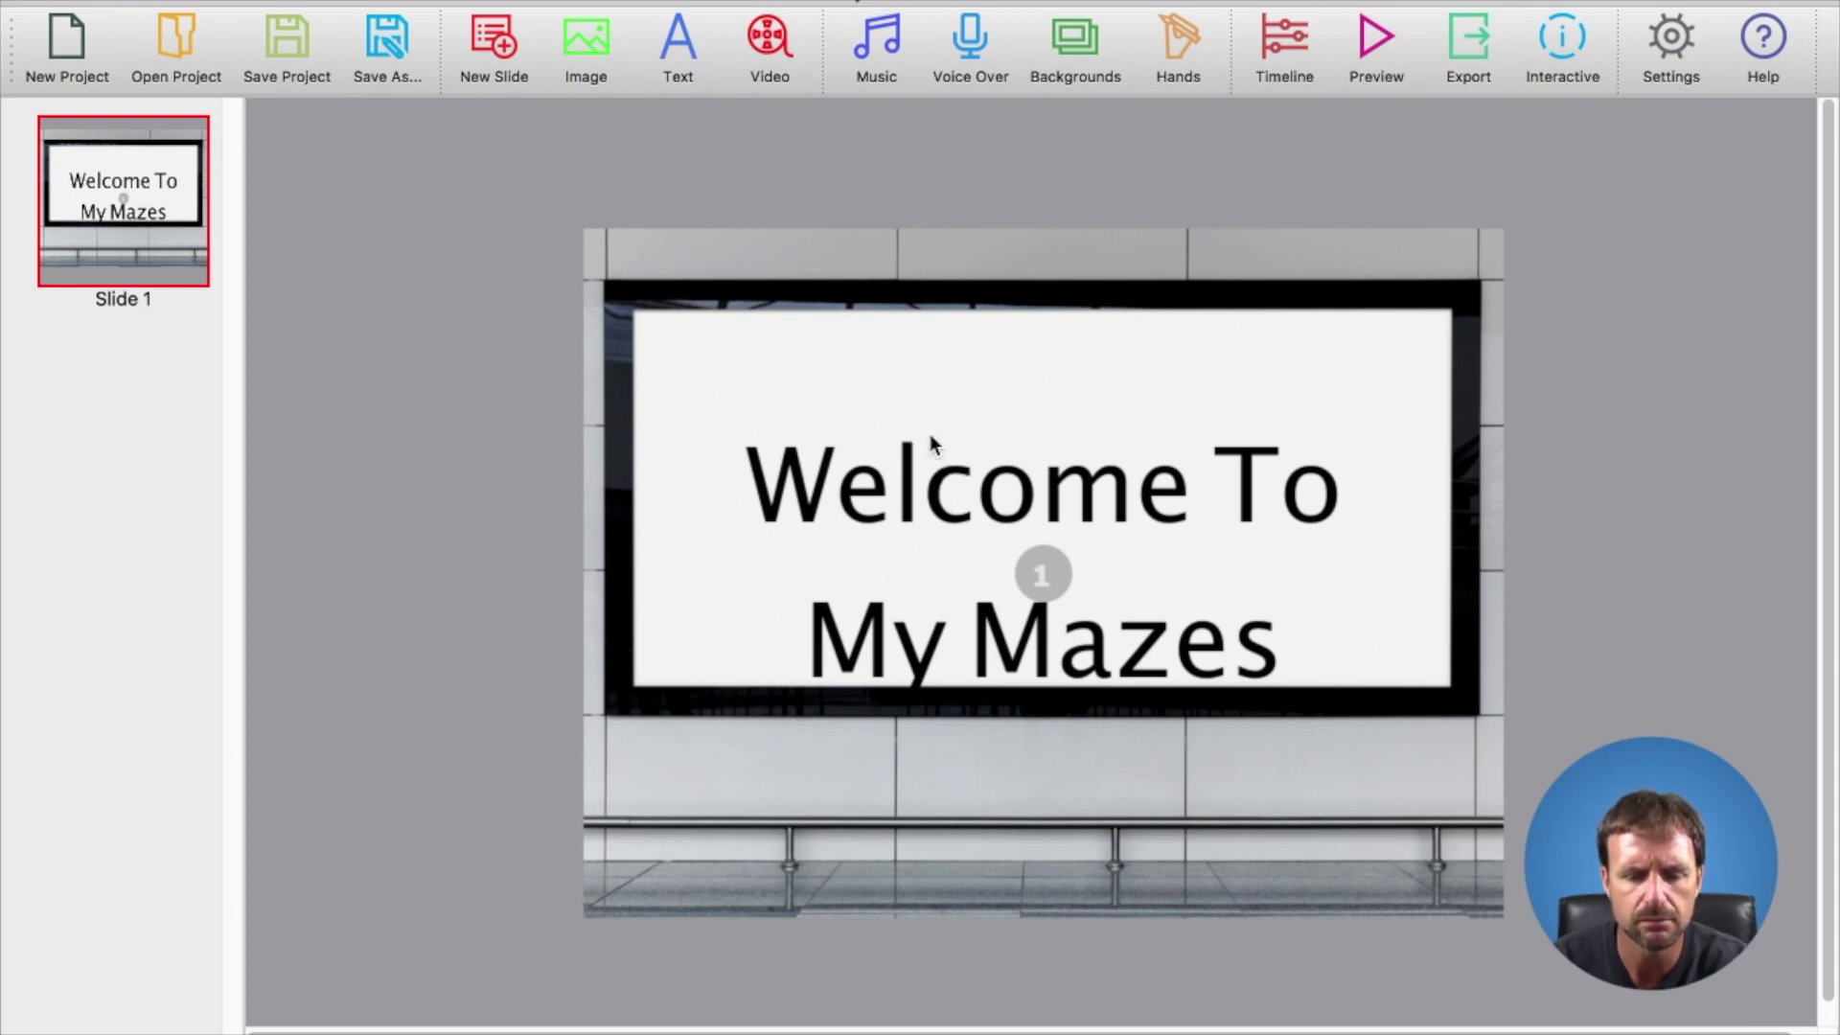
click(932, 489)
drag(932, 488, 940, 429)
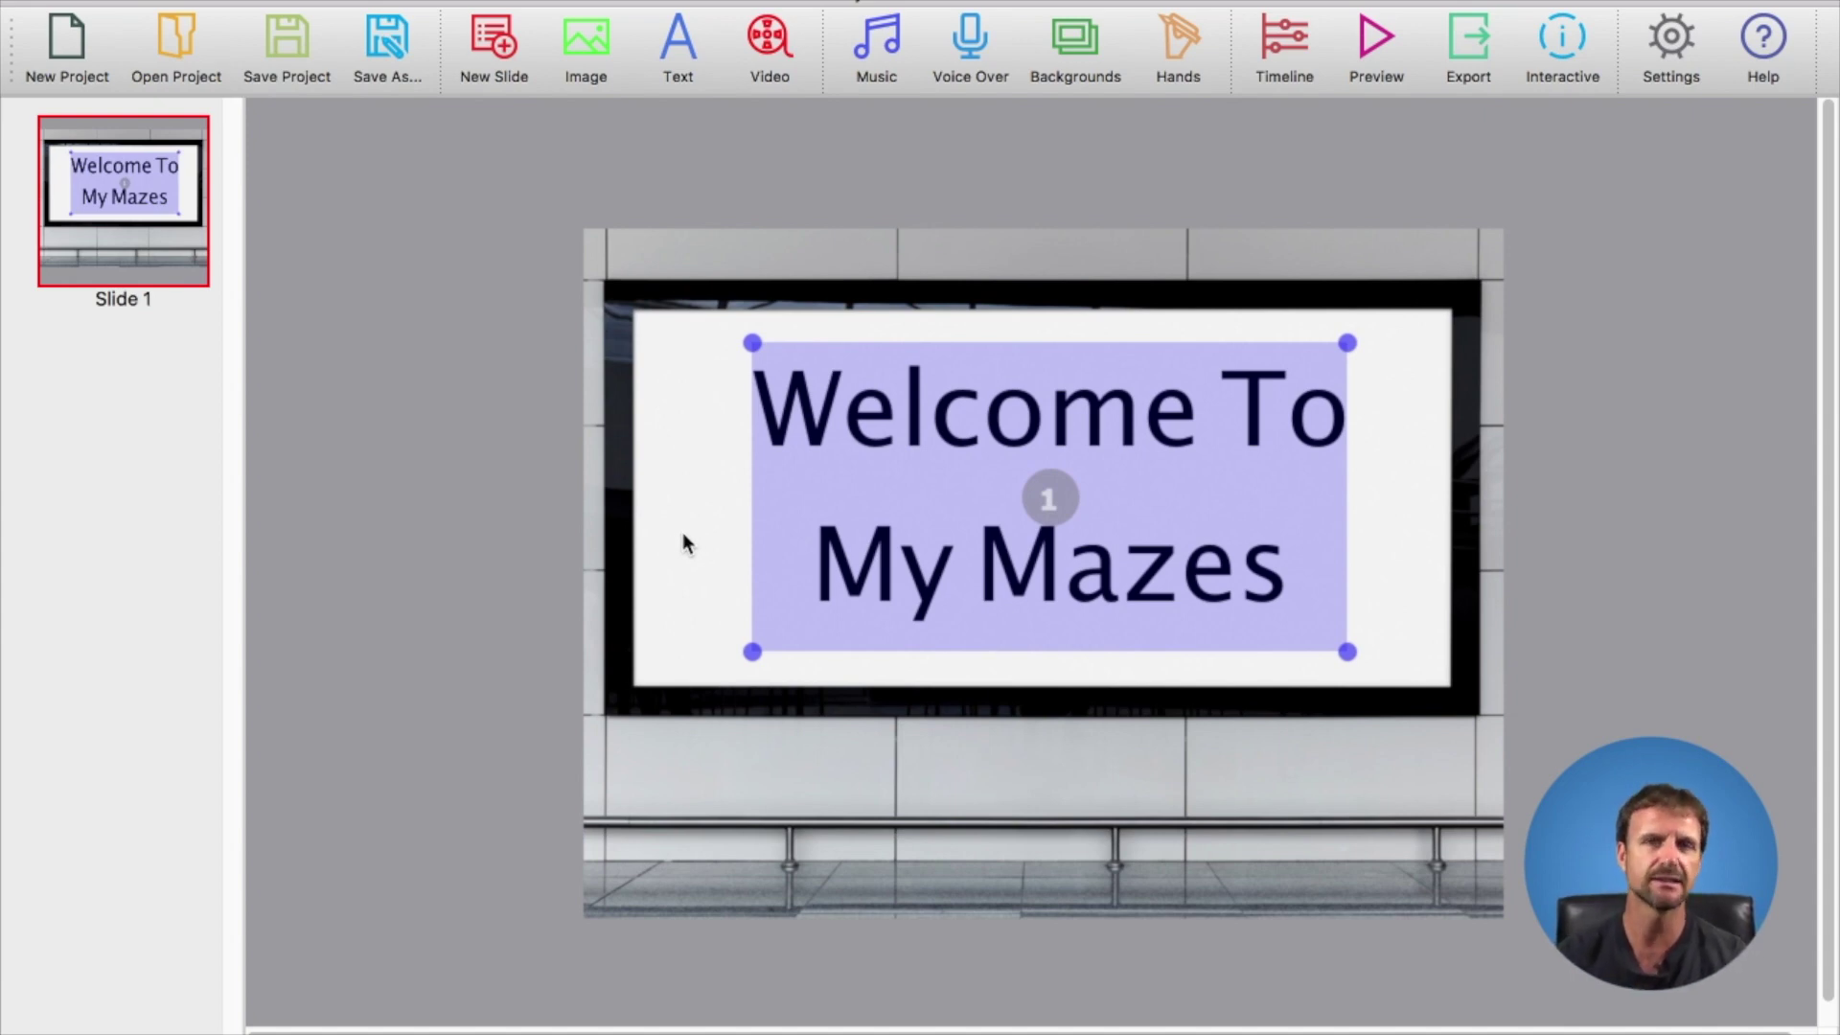
Examine the draw style, timing, exit and stroke properties of the welcome text, and close them without changes.
right_click(882, 418)
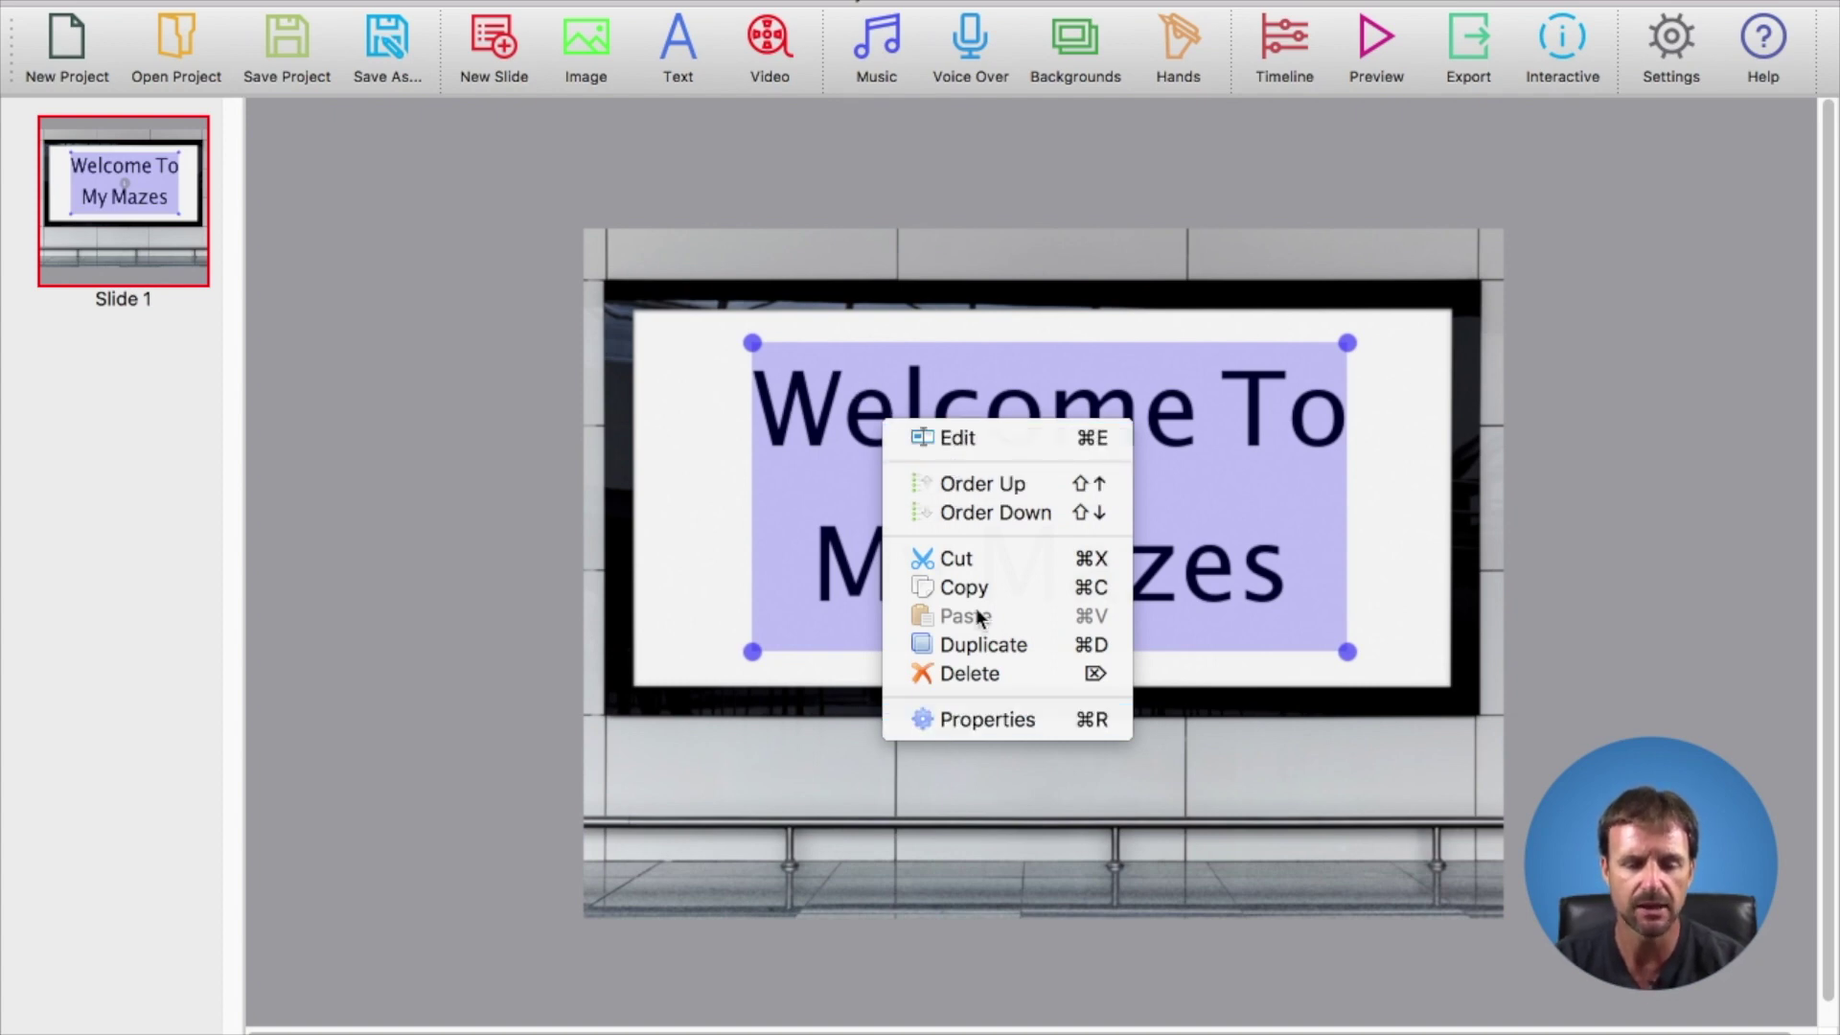
click(983, 721)
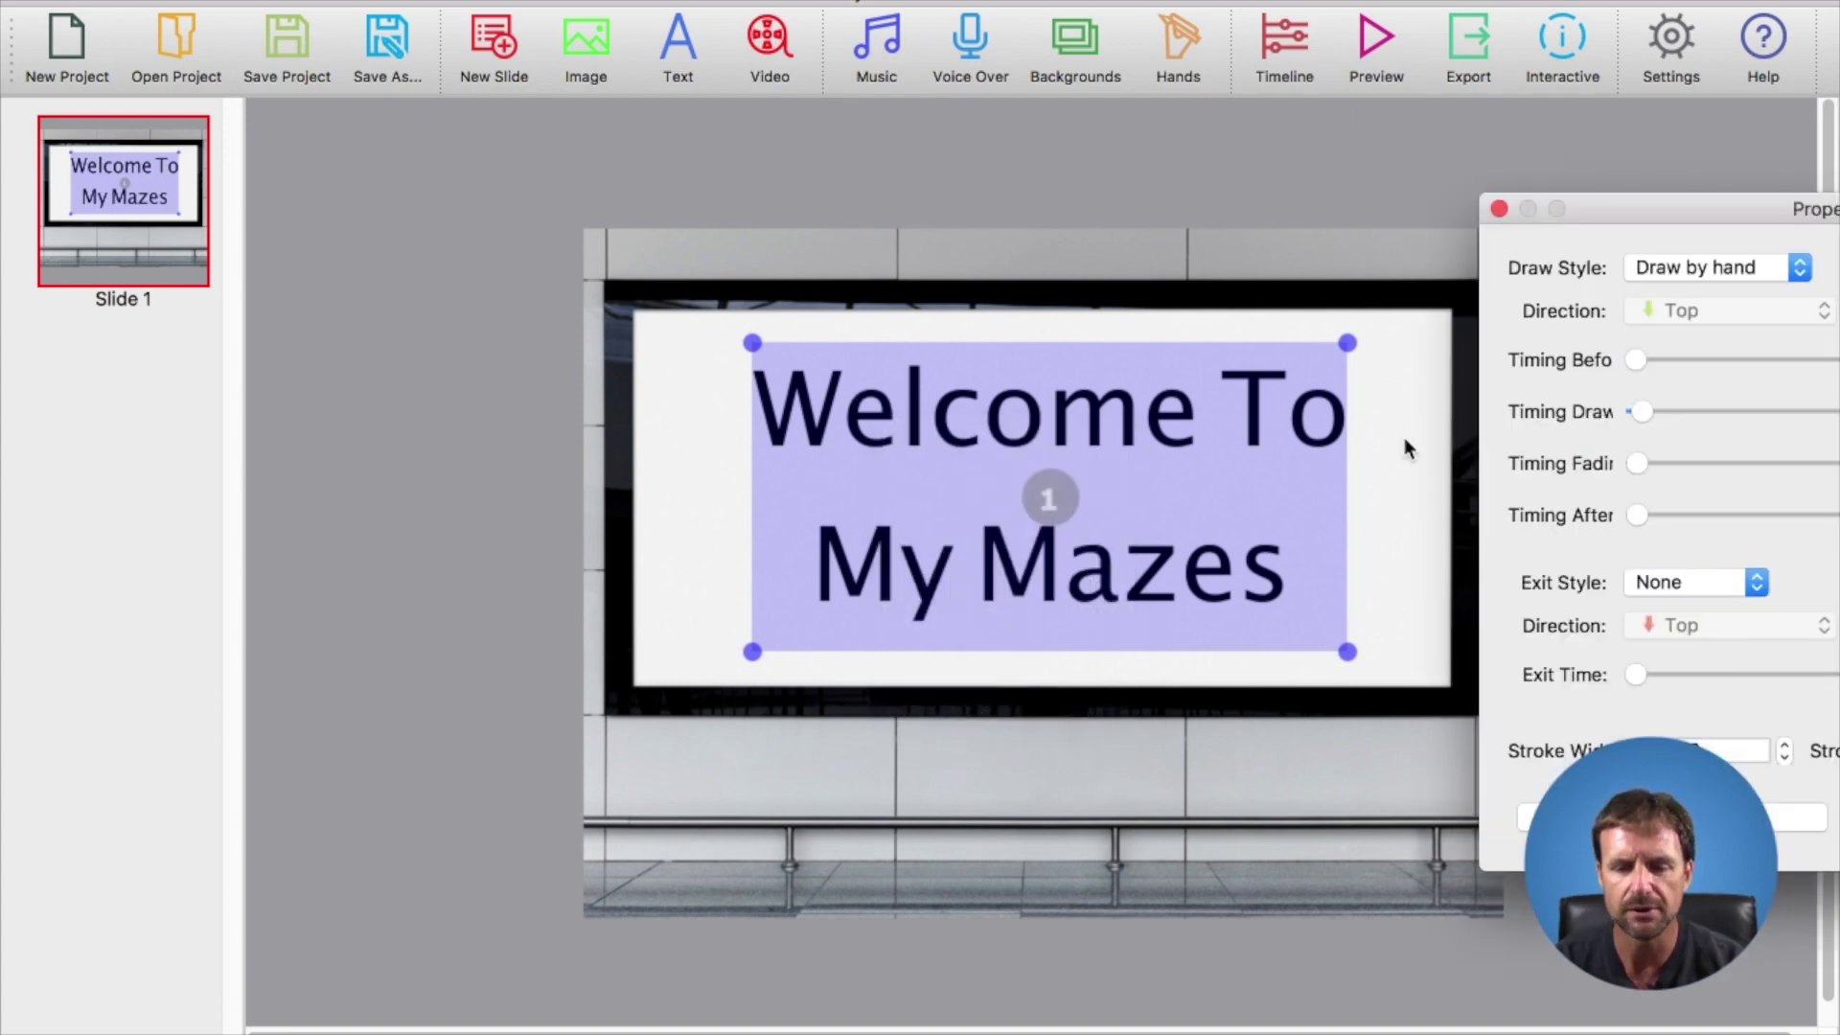
drag(1647, 210, 667, 147)
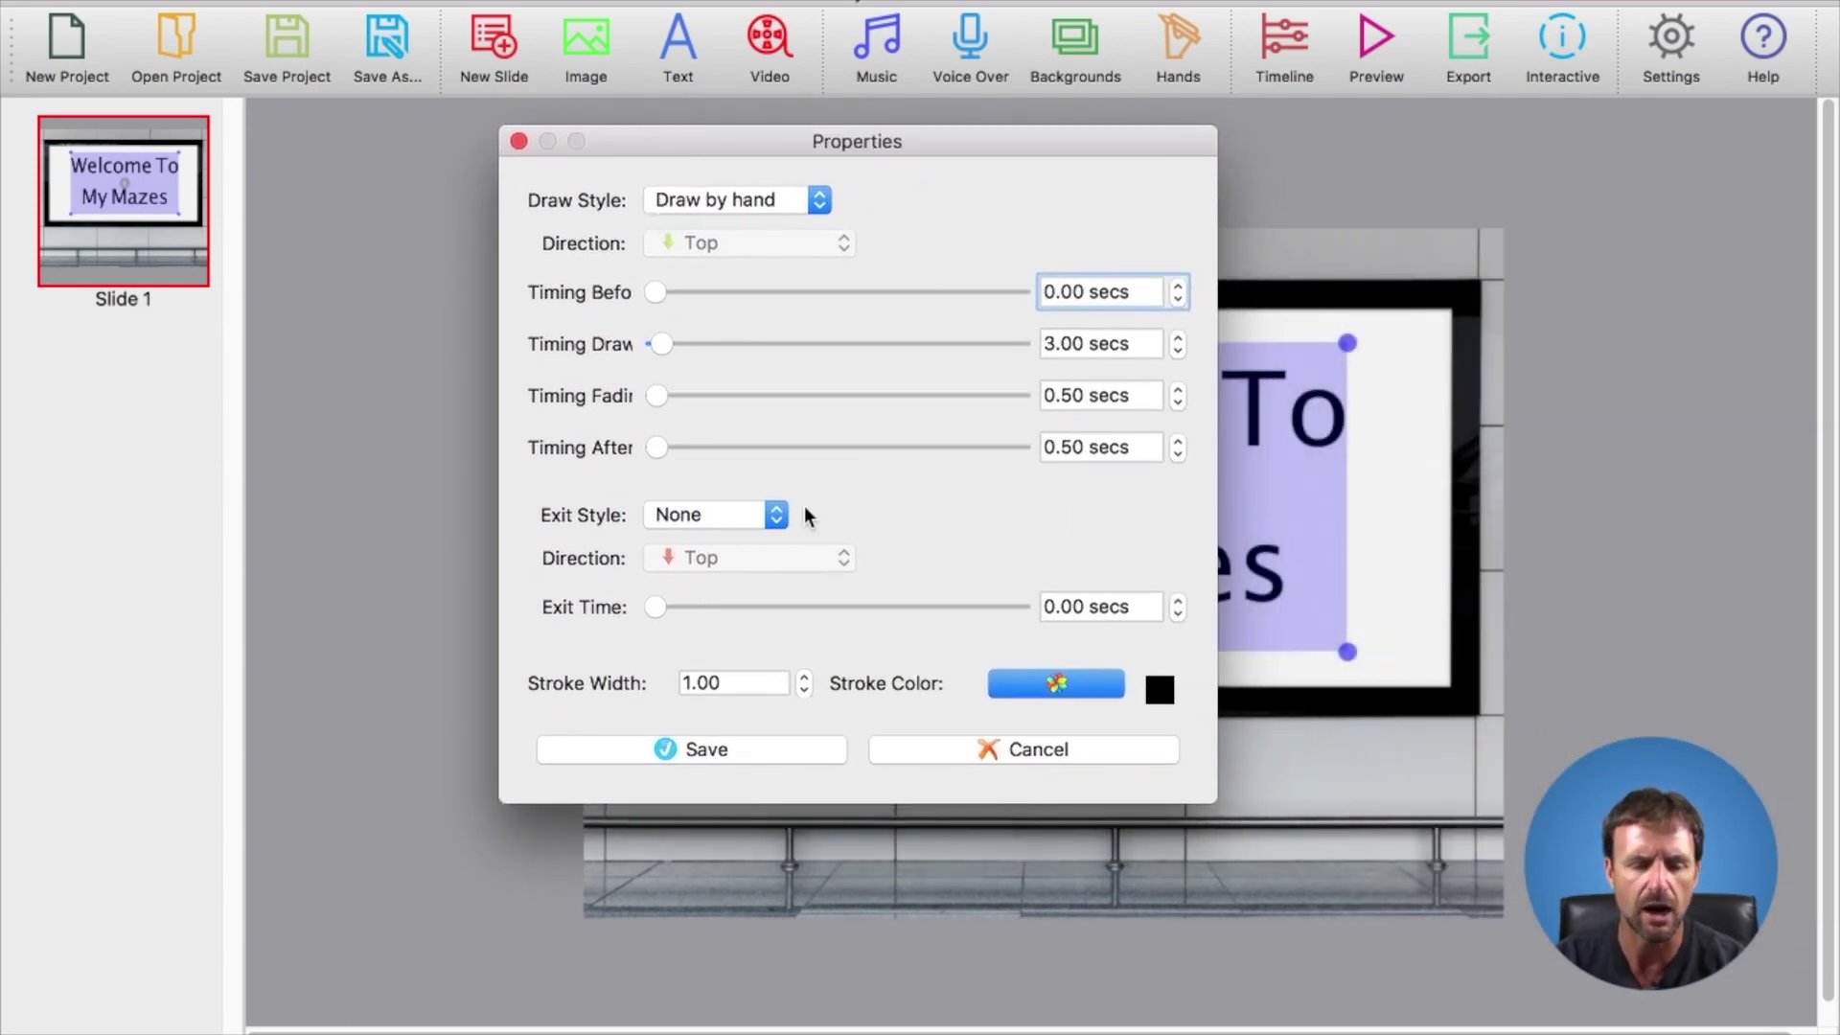
click(518, 142)
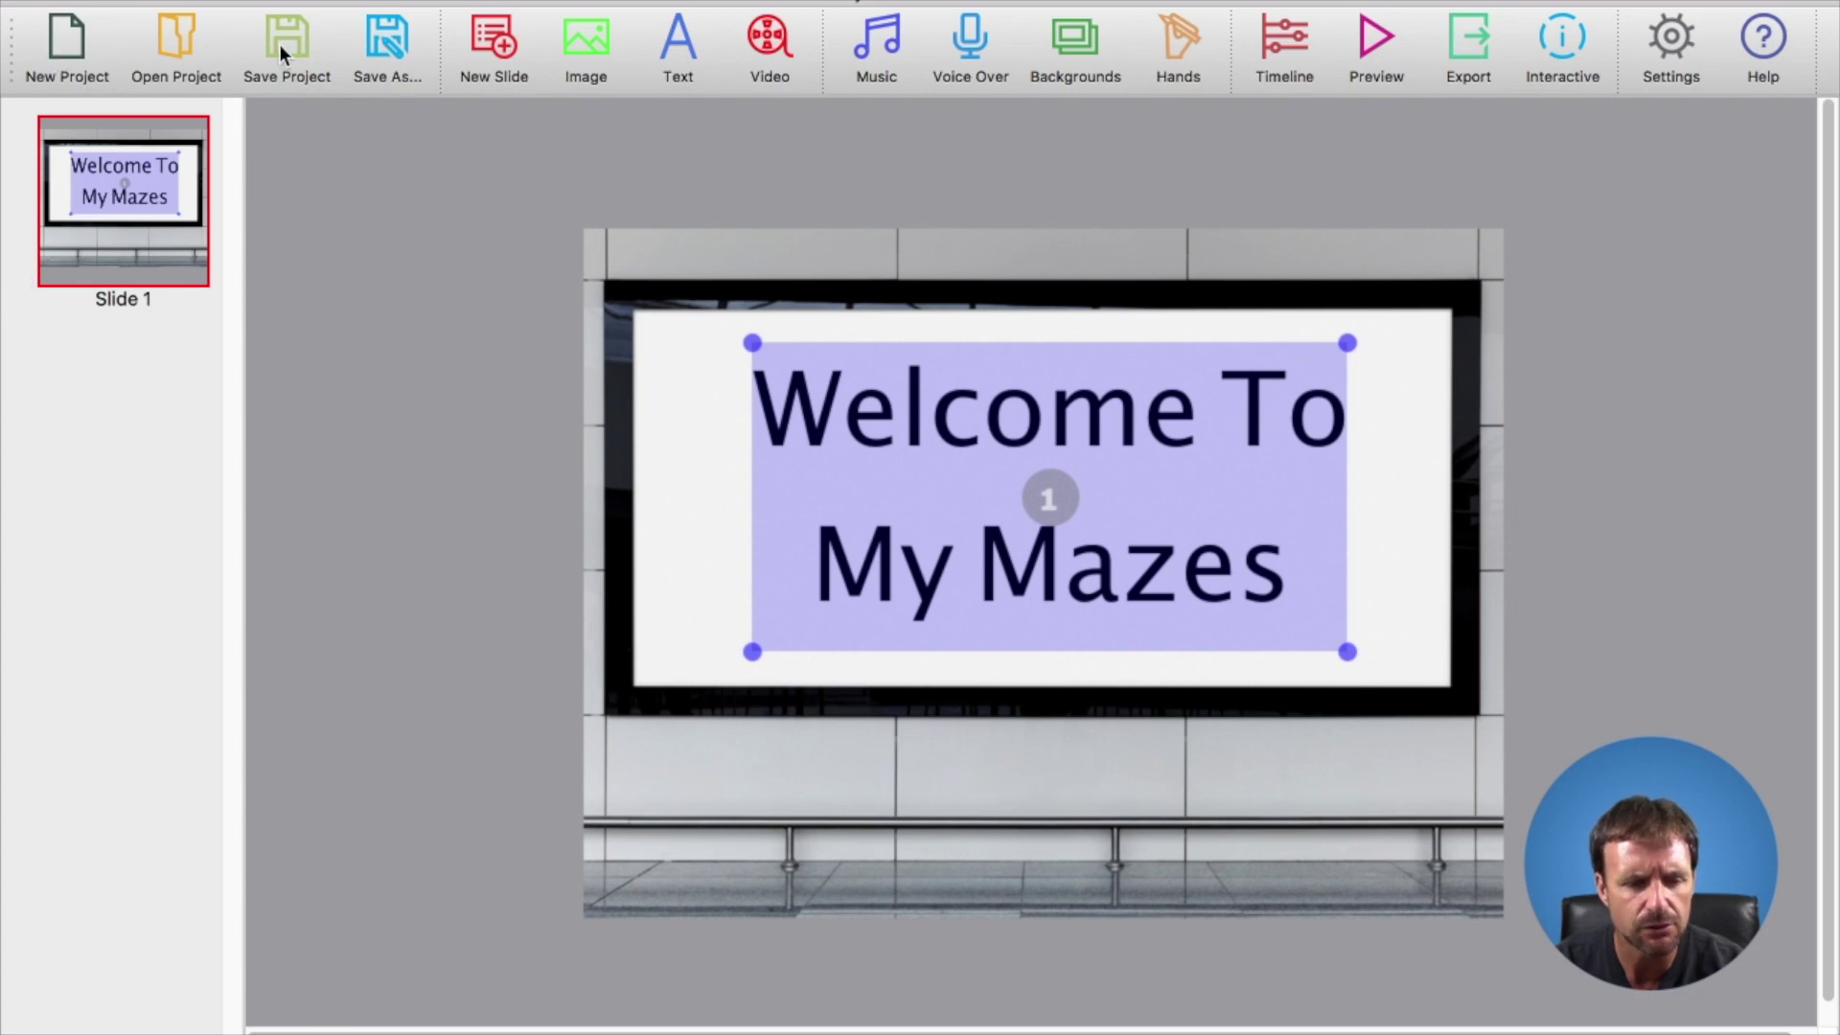
Add a second slide with the text "This Is What You Will Get!" and move it to the top of the billboard.
click(486, 44)
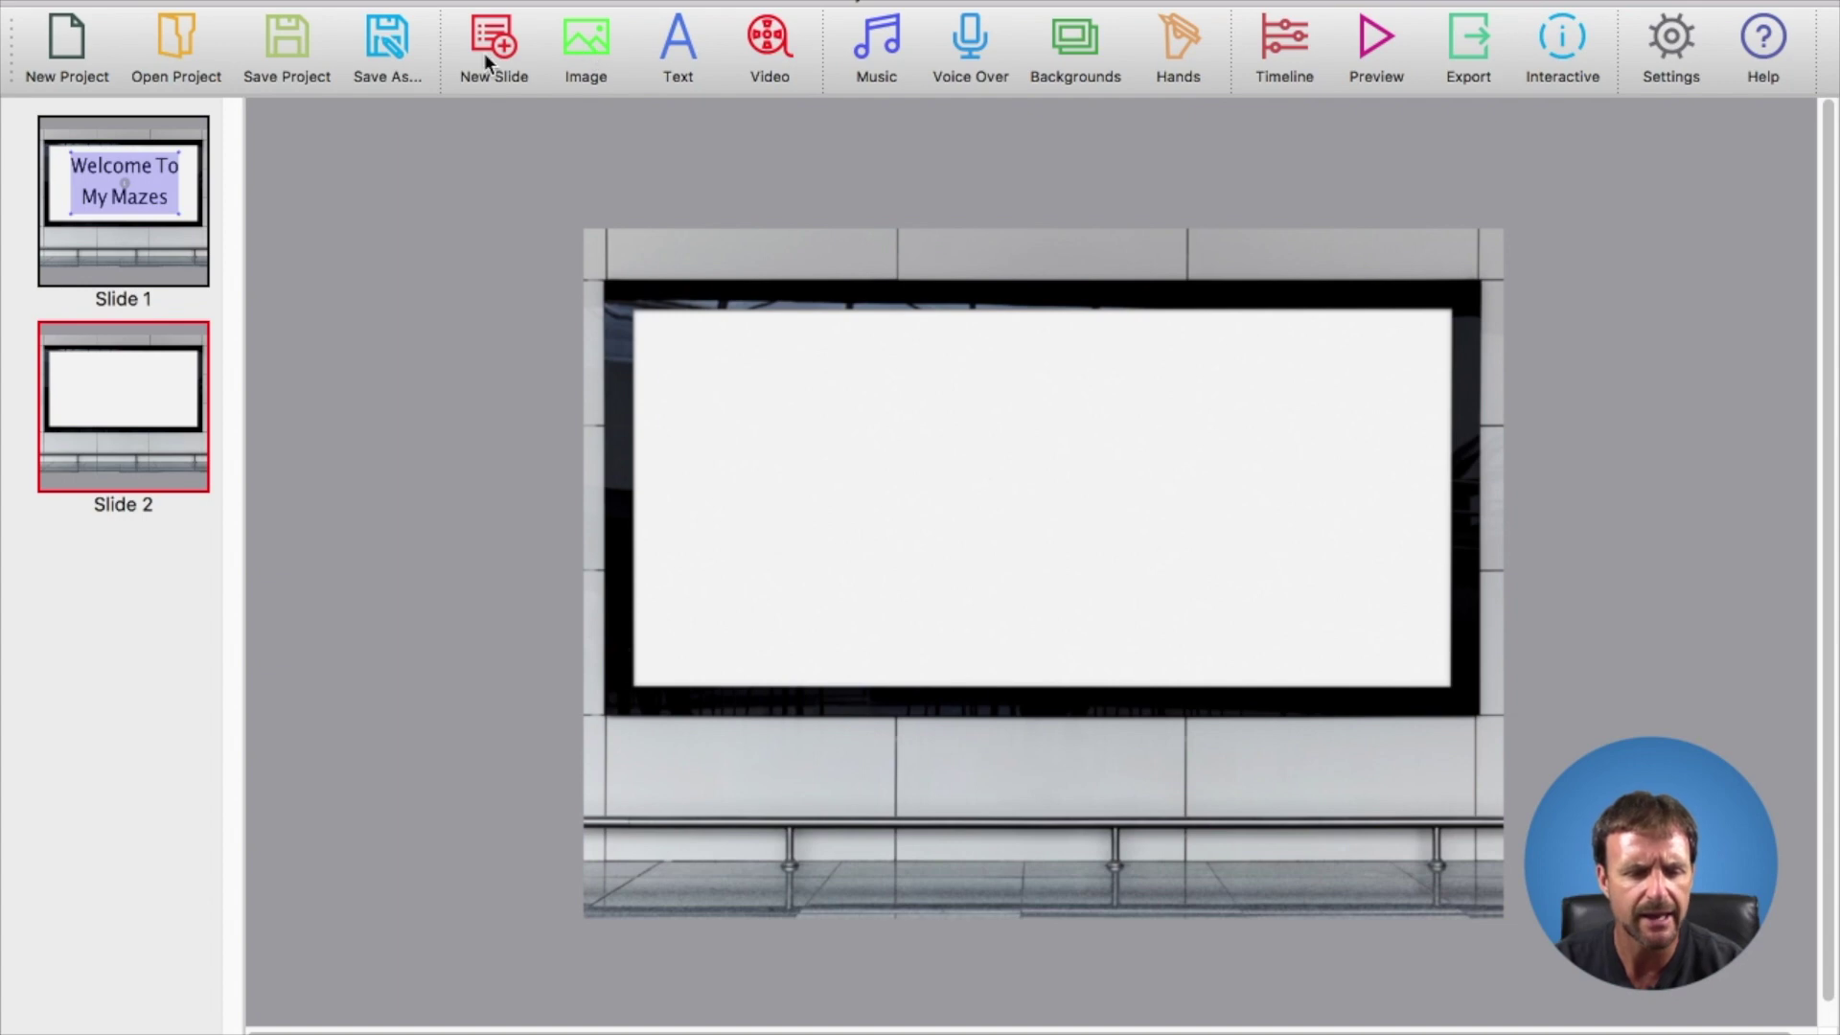
click(674, 46)
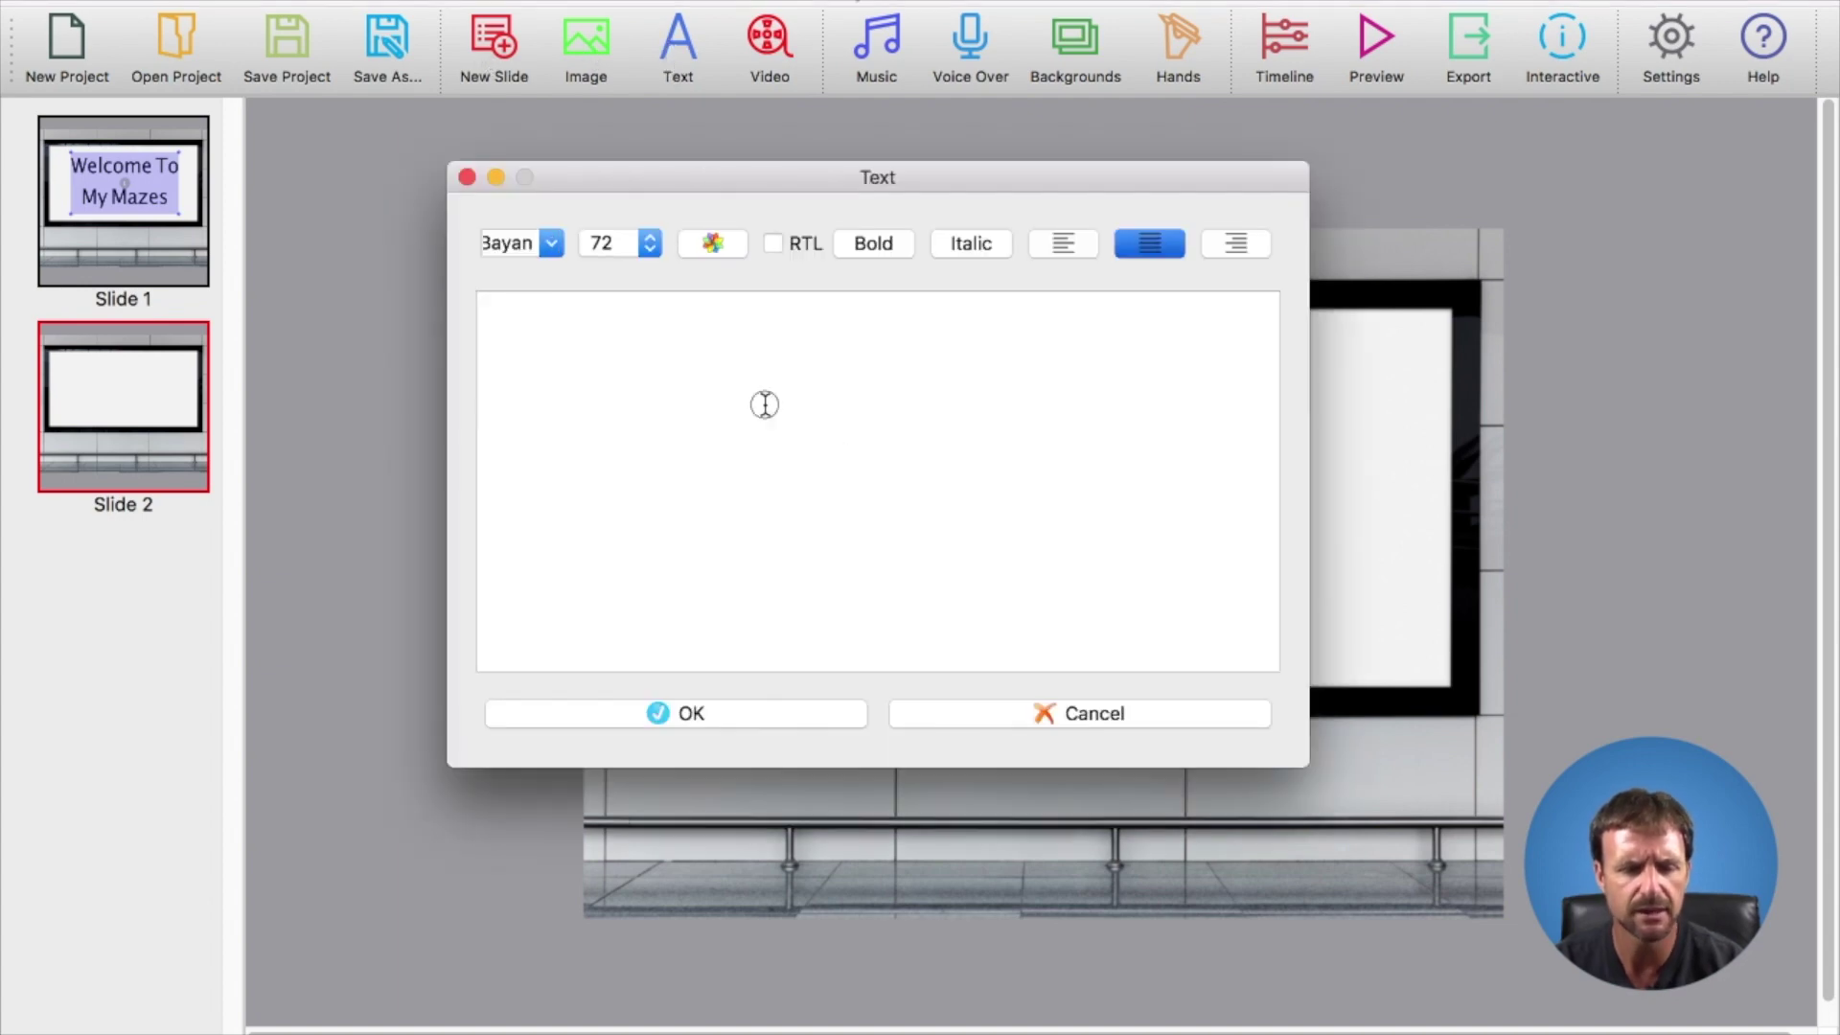
text(T)
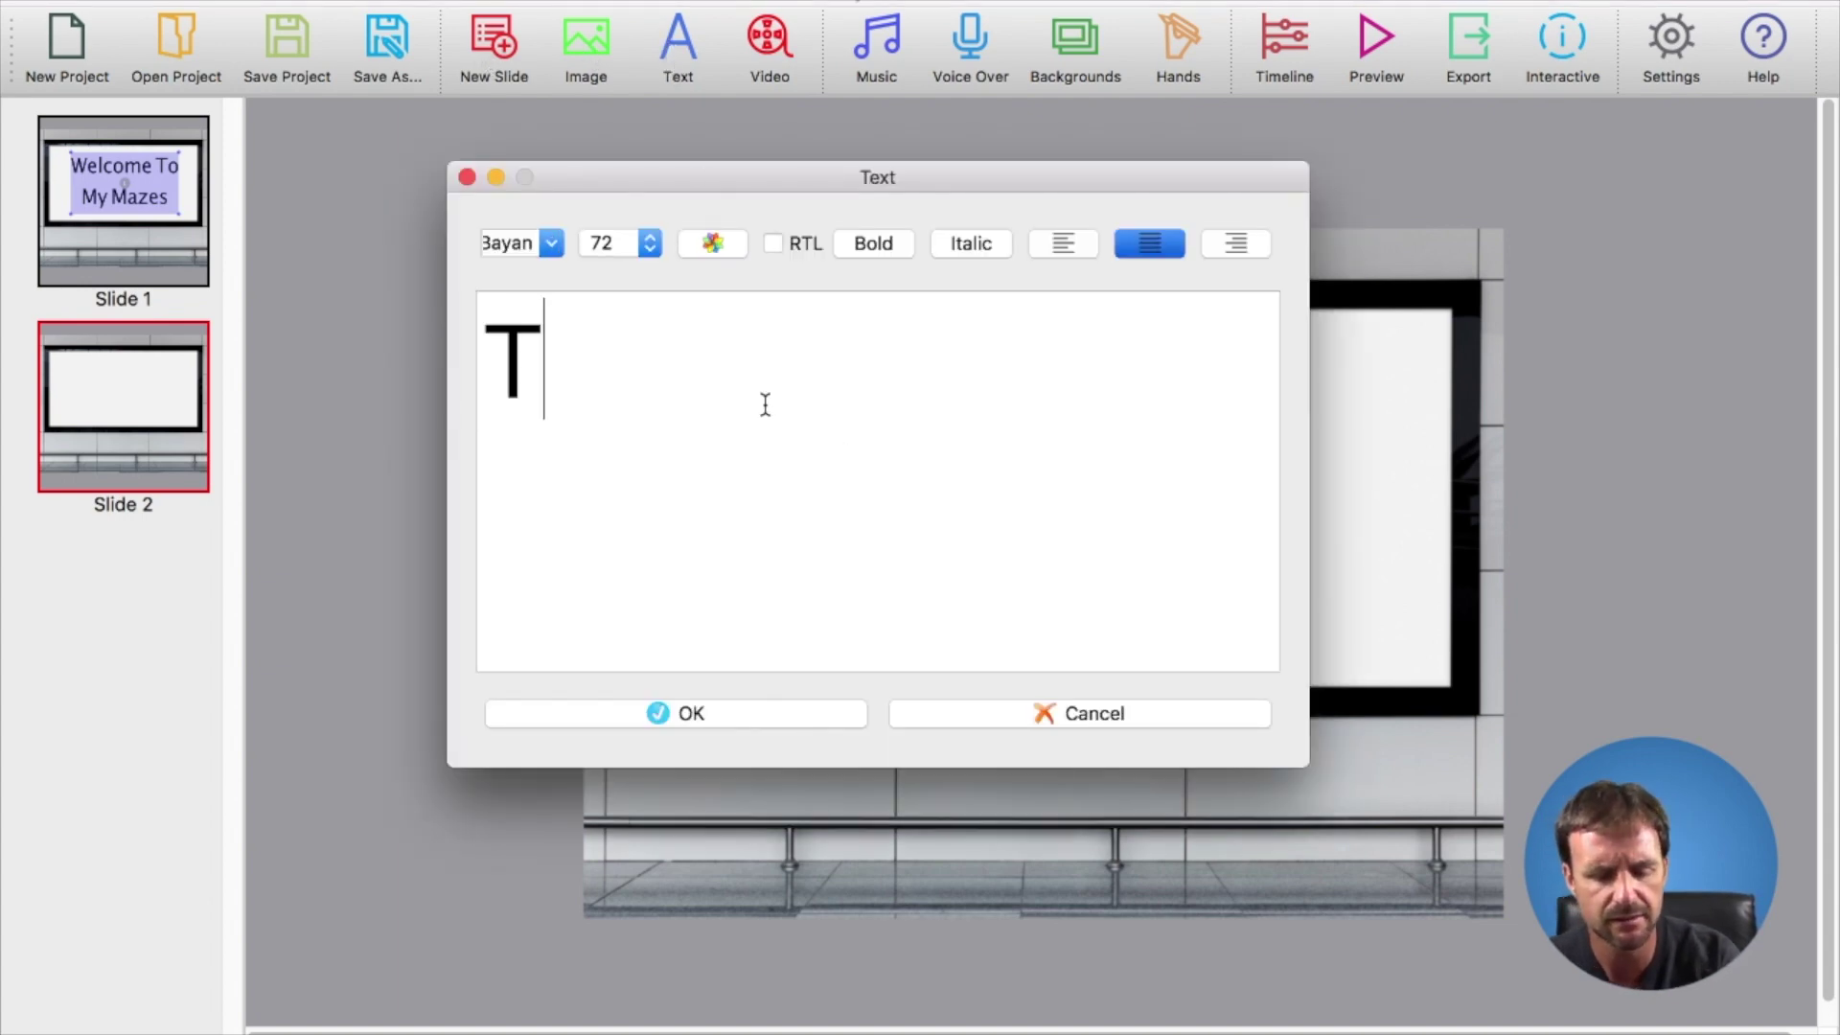
text(his Is )
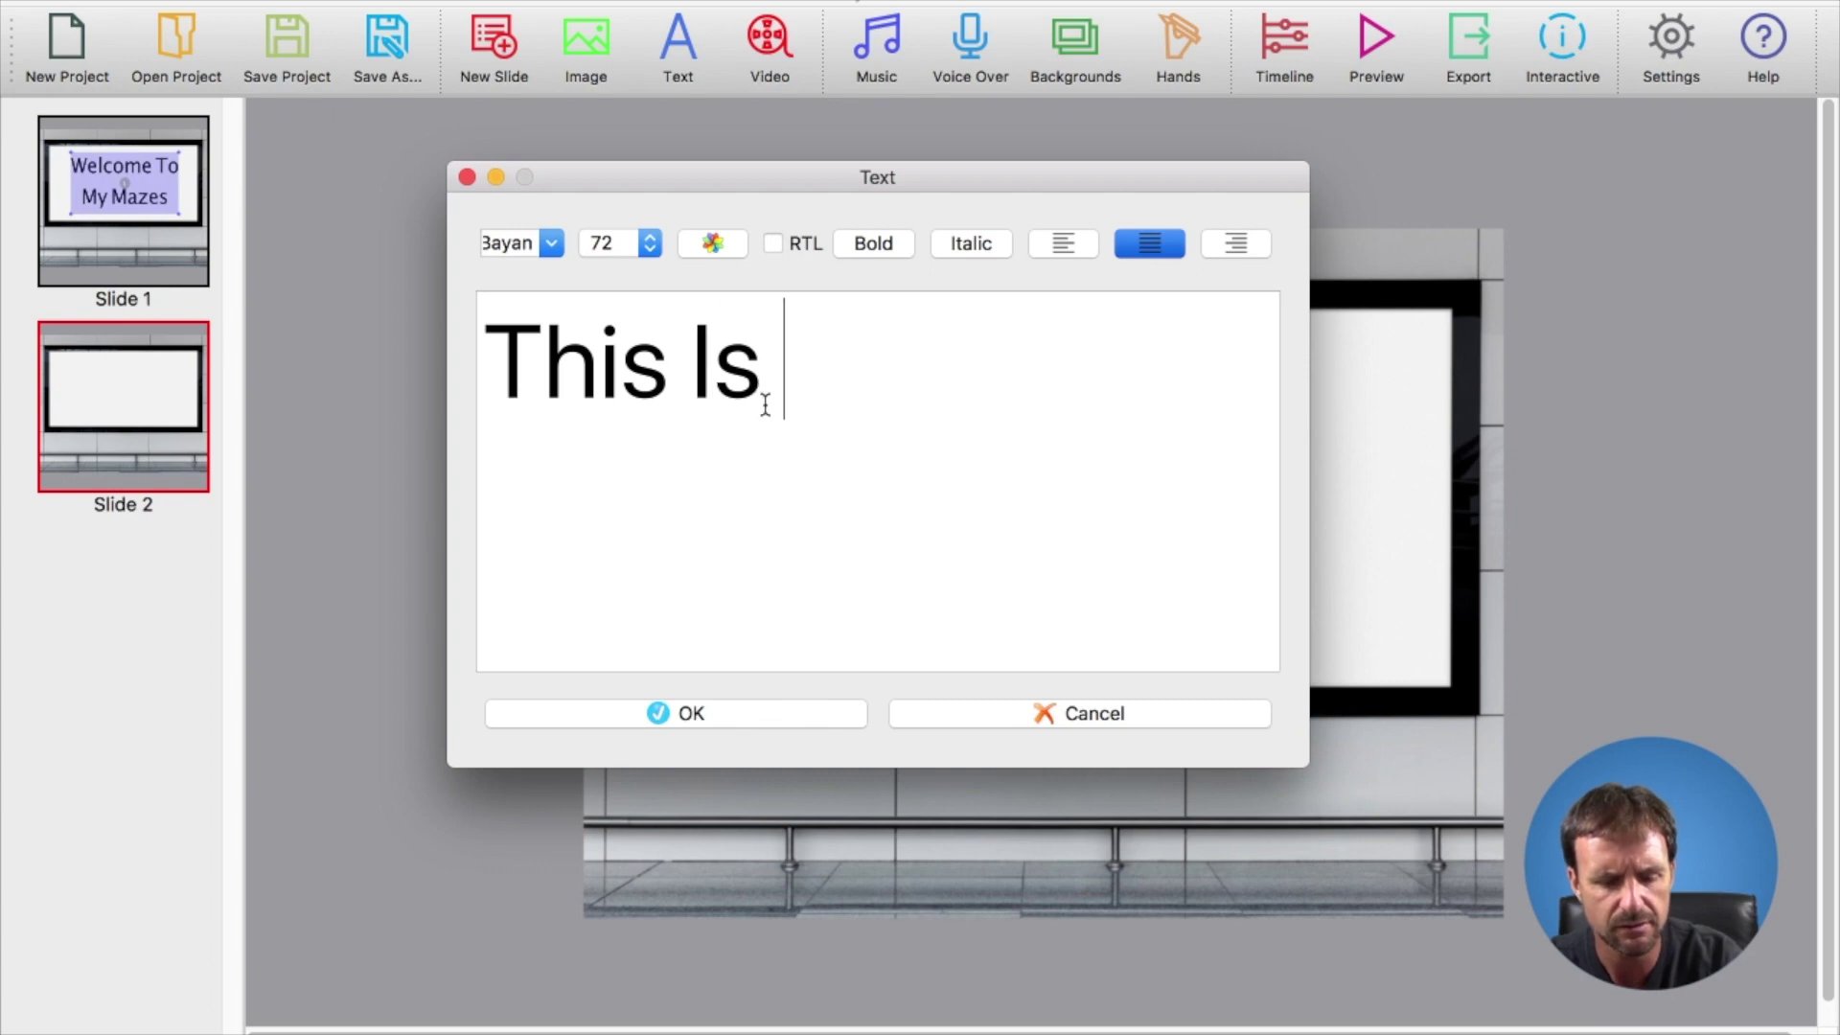
text(What Y)
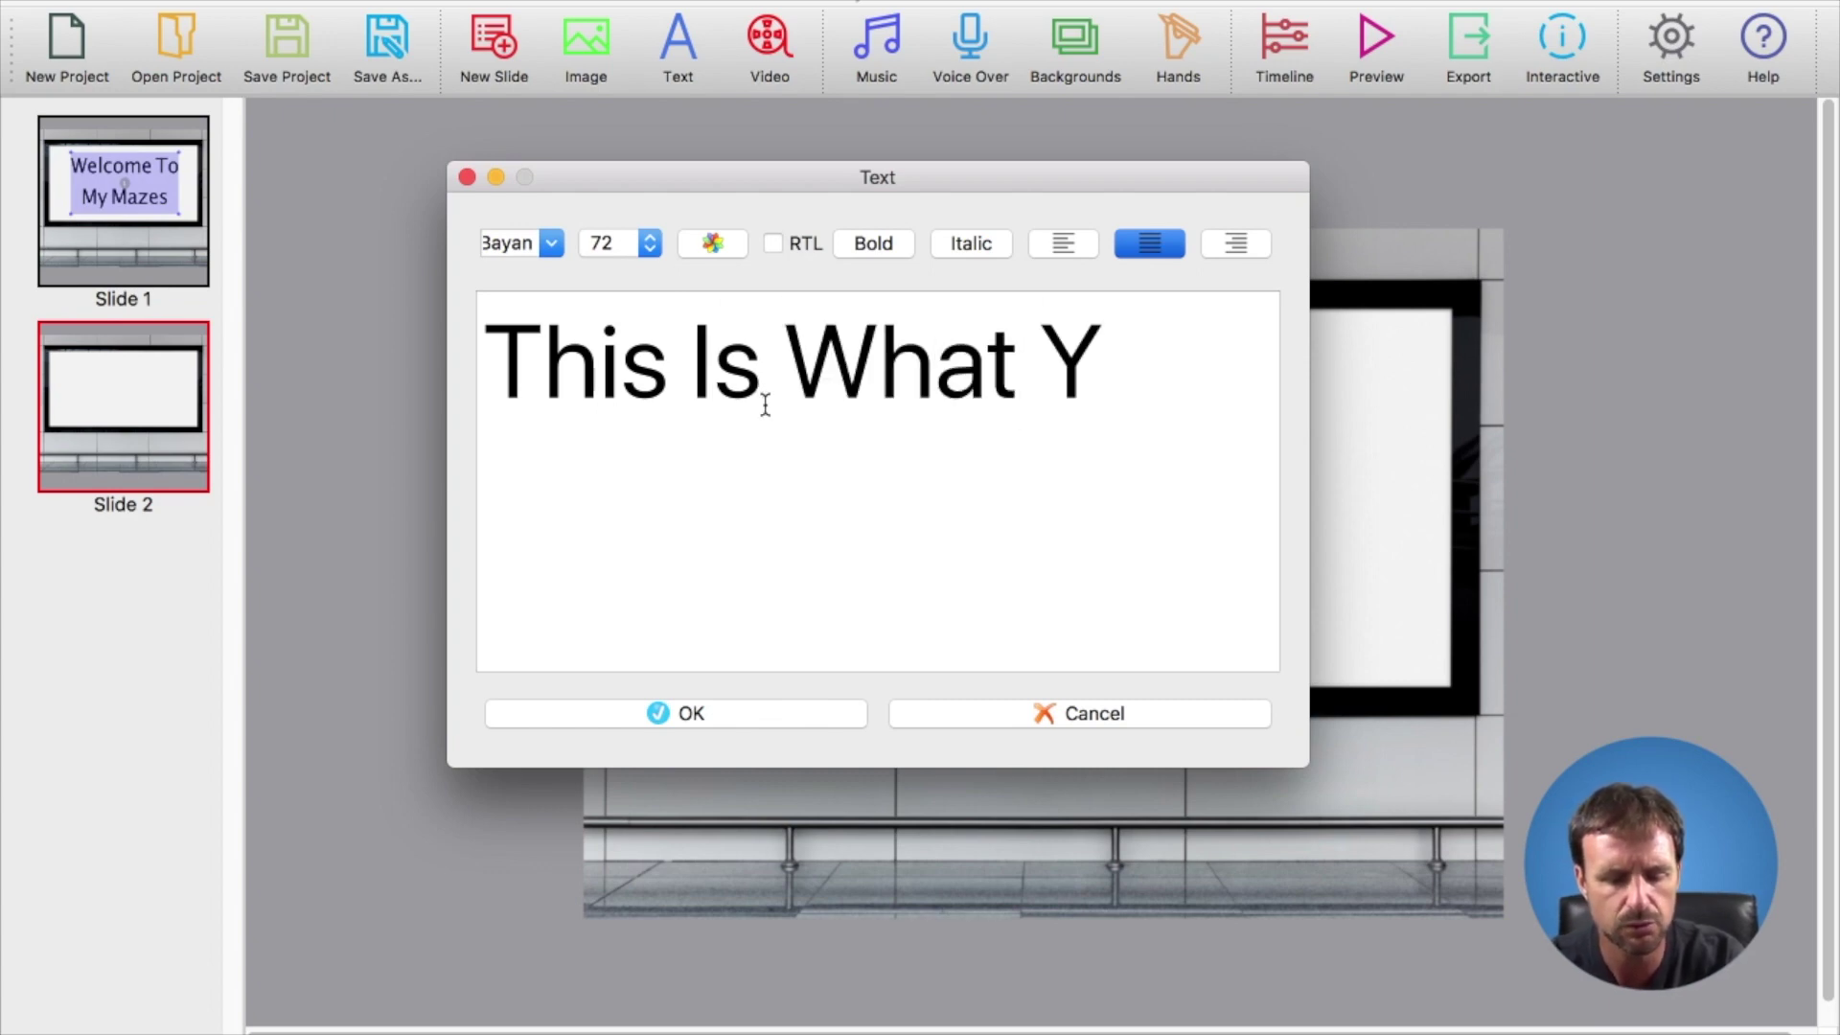
text(ou Will Get1)
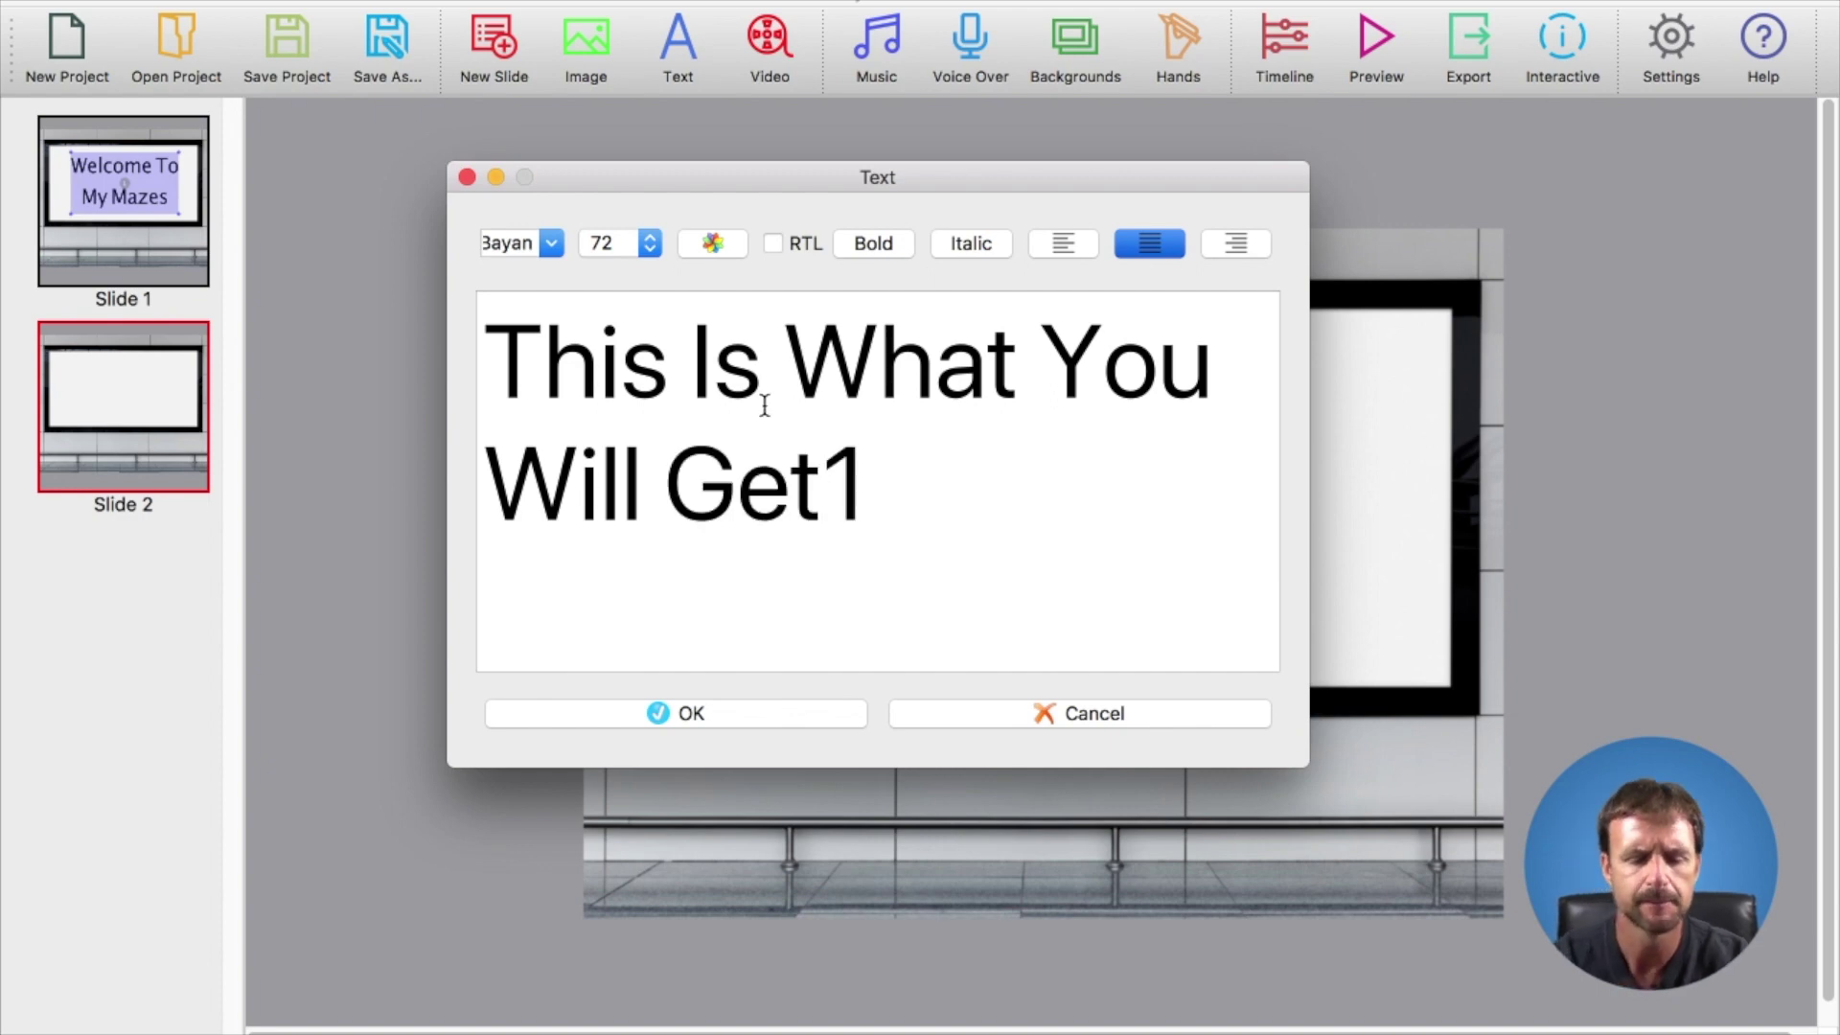
key(BackSpace)
text(!)
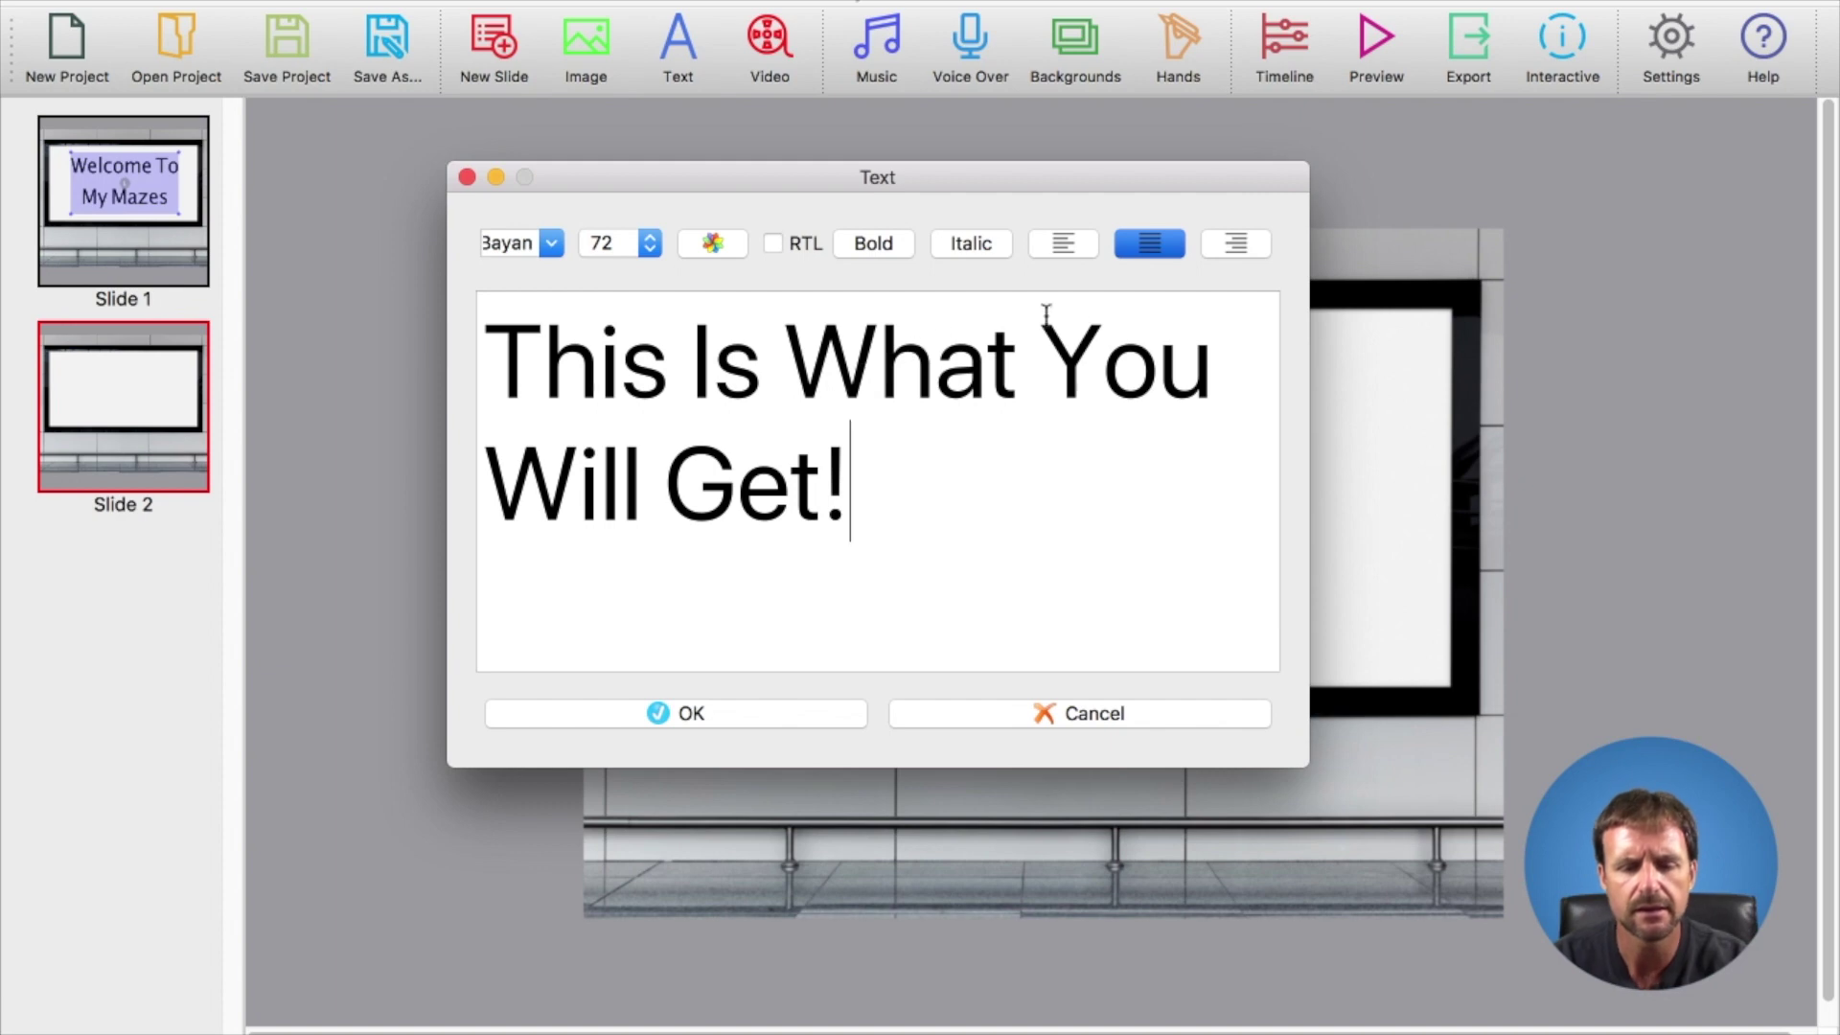
click(684, 714)
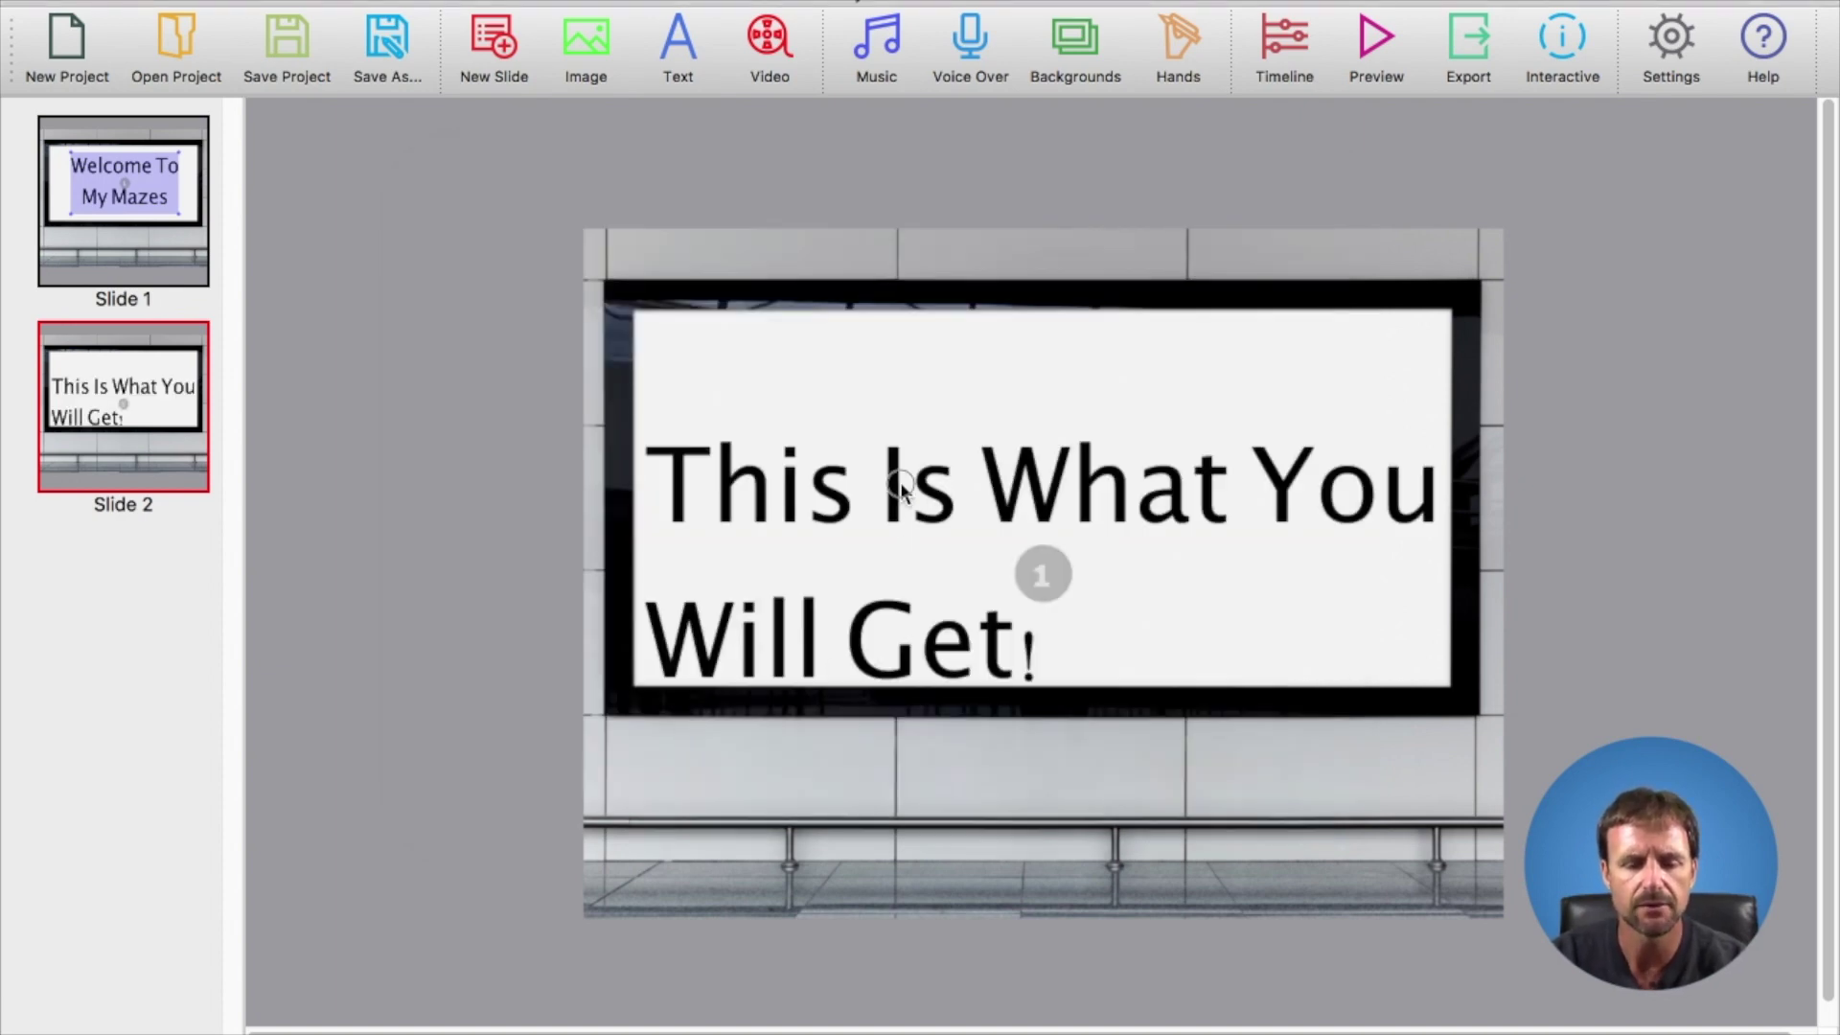
click(896, 533)
drag(897, 531, 893, 431)
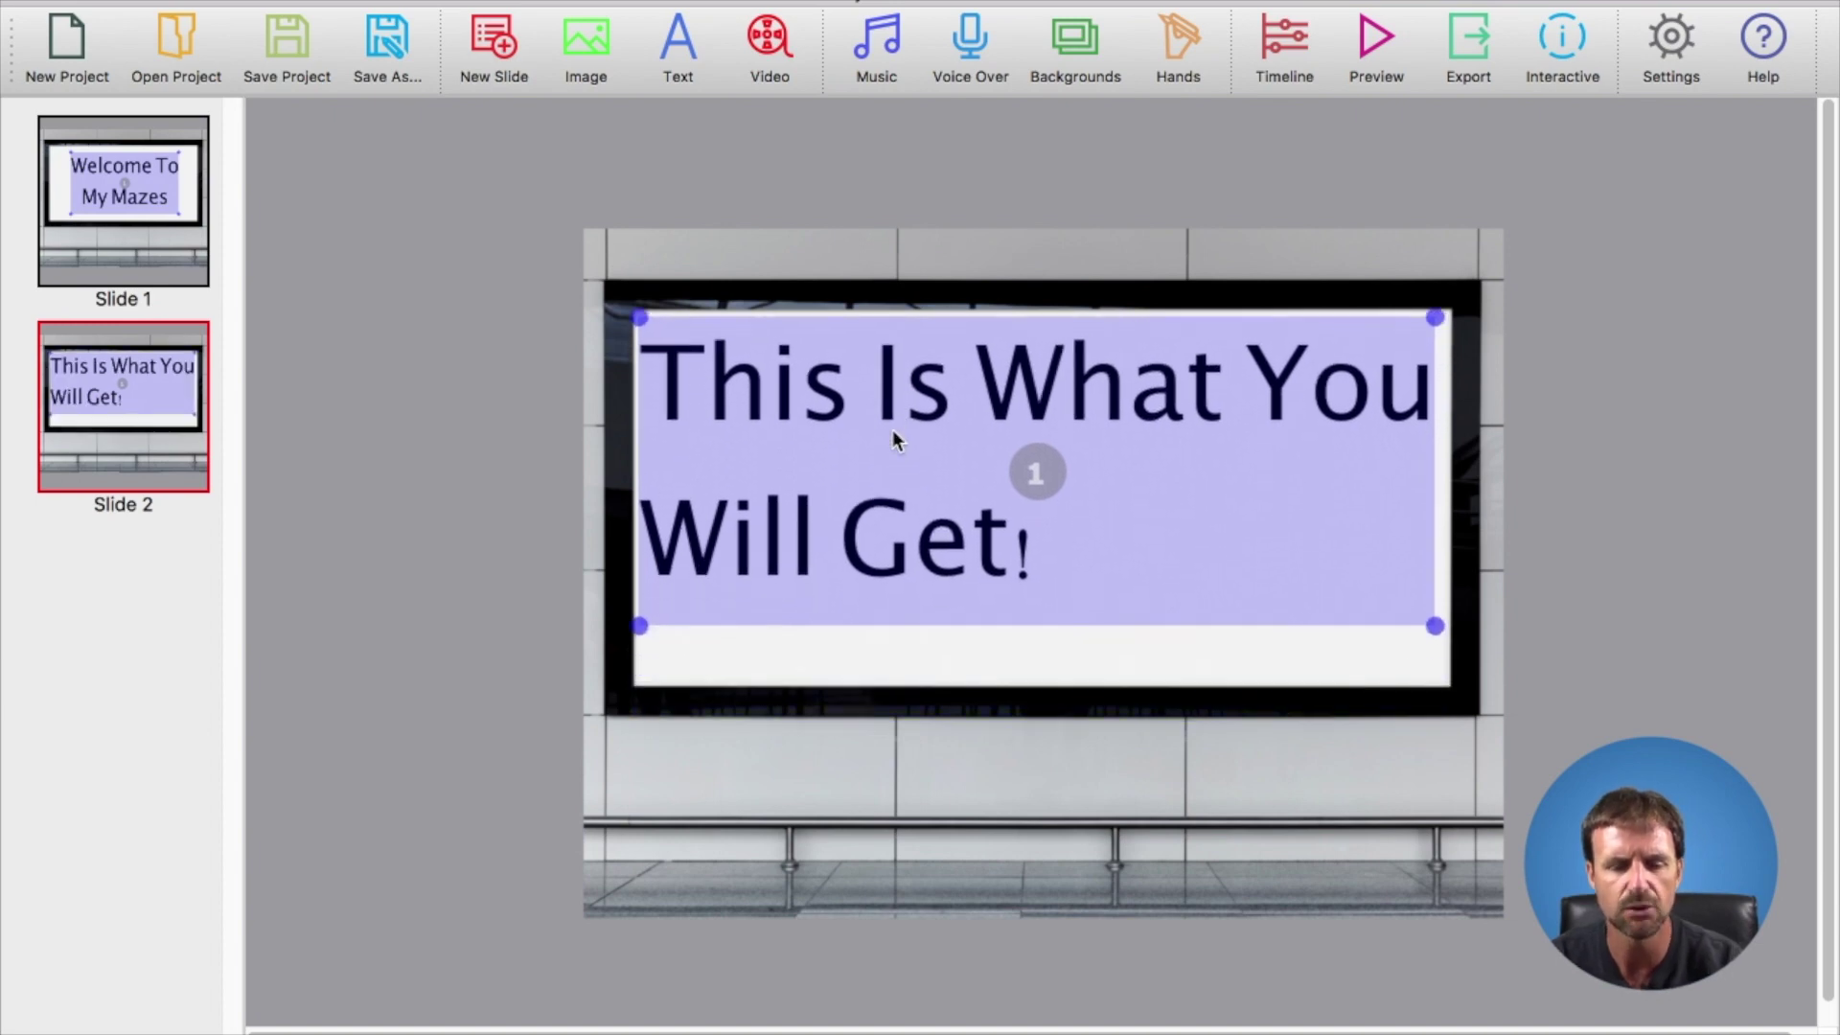
Set the font size of slide 2's text to 48.
right_click(894, 413)
click(969, 425)
drag(1735, 234, 1143, 205)
click(1004, 279)
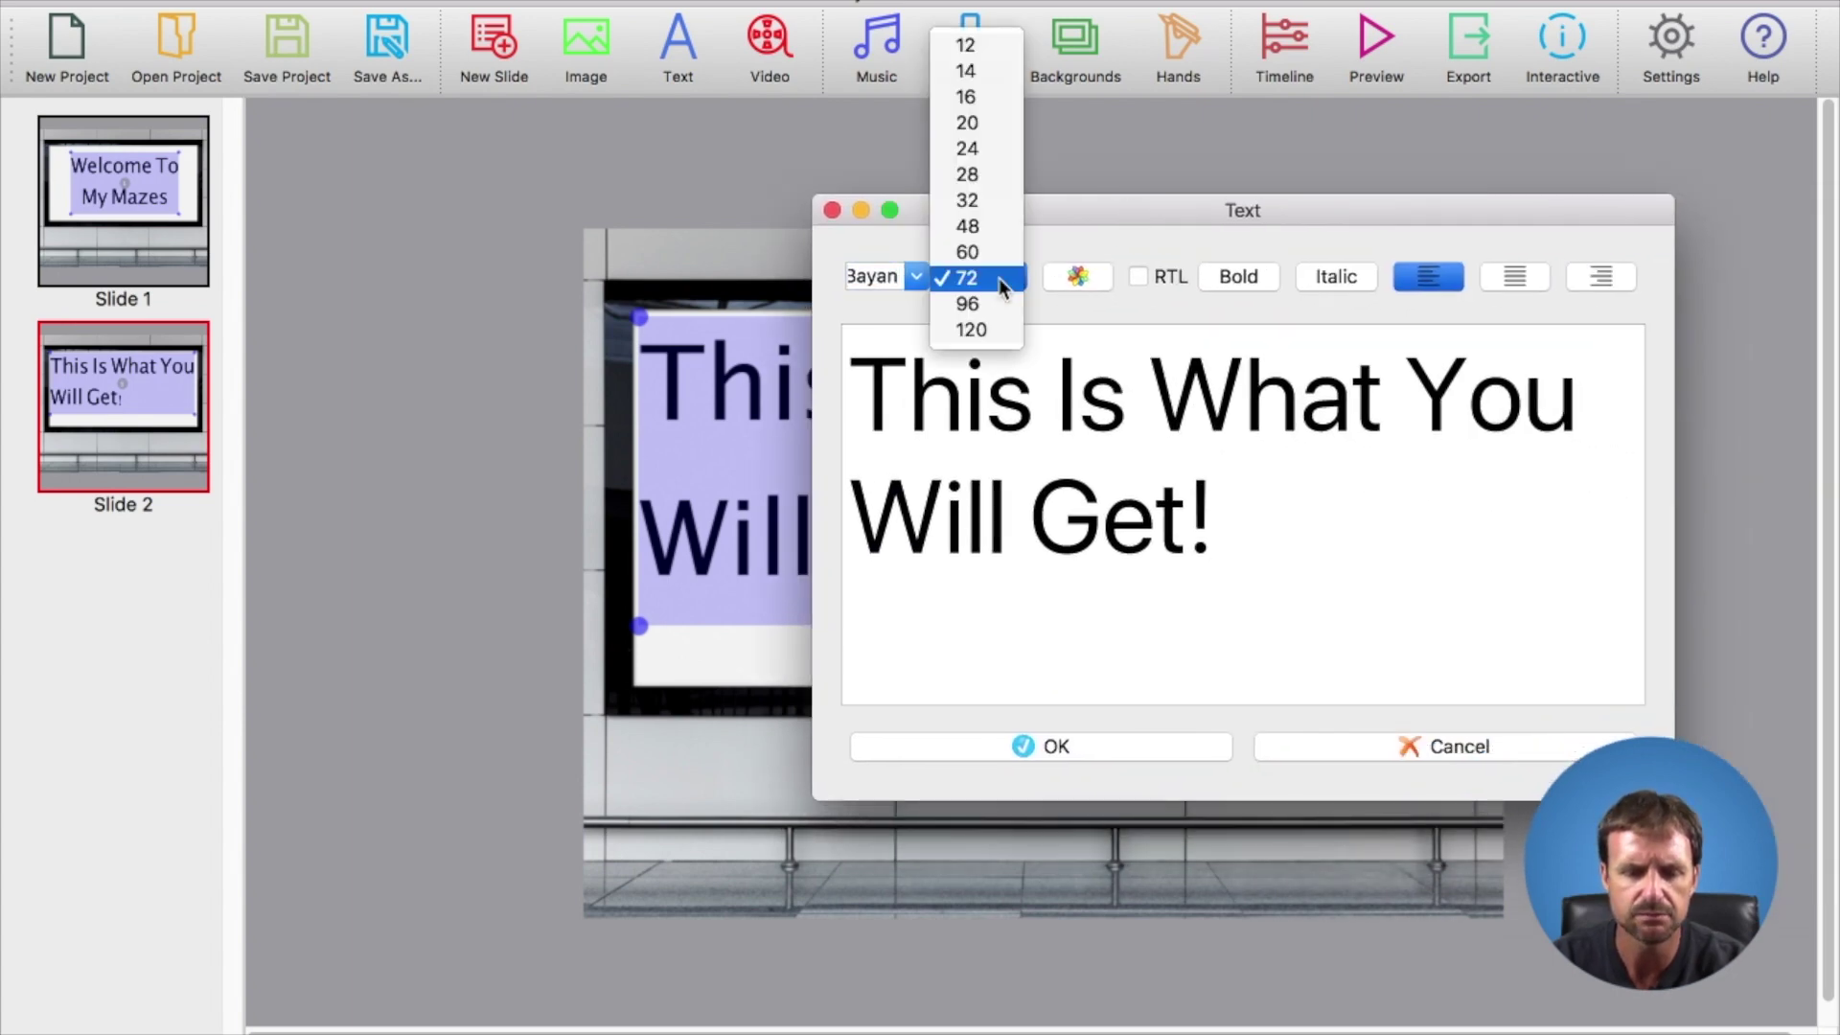
click(988, 226)
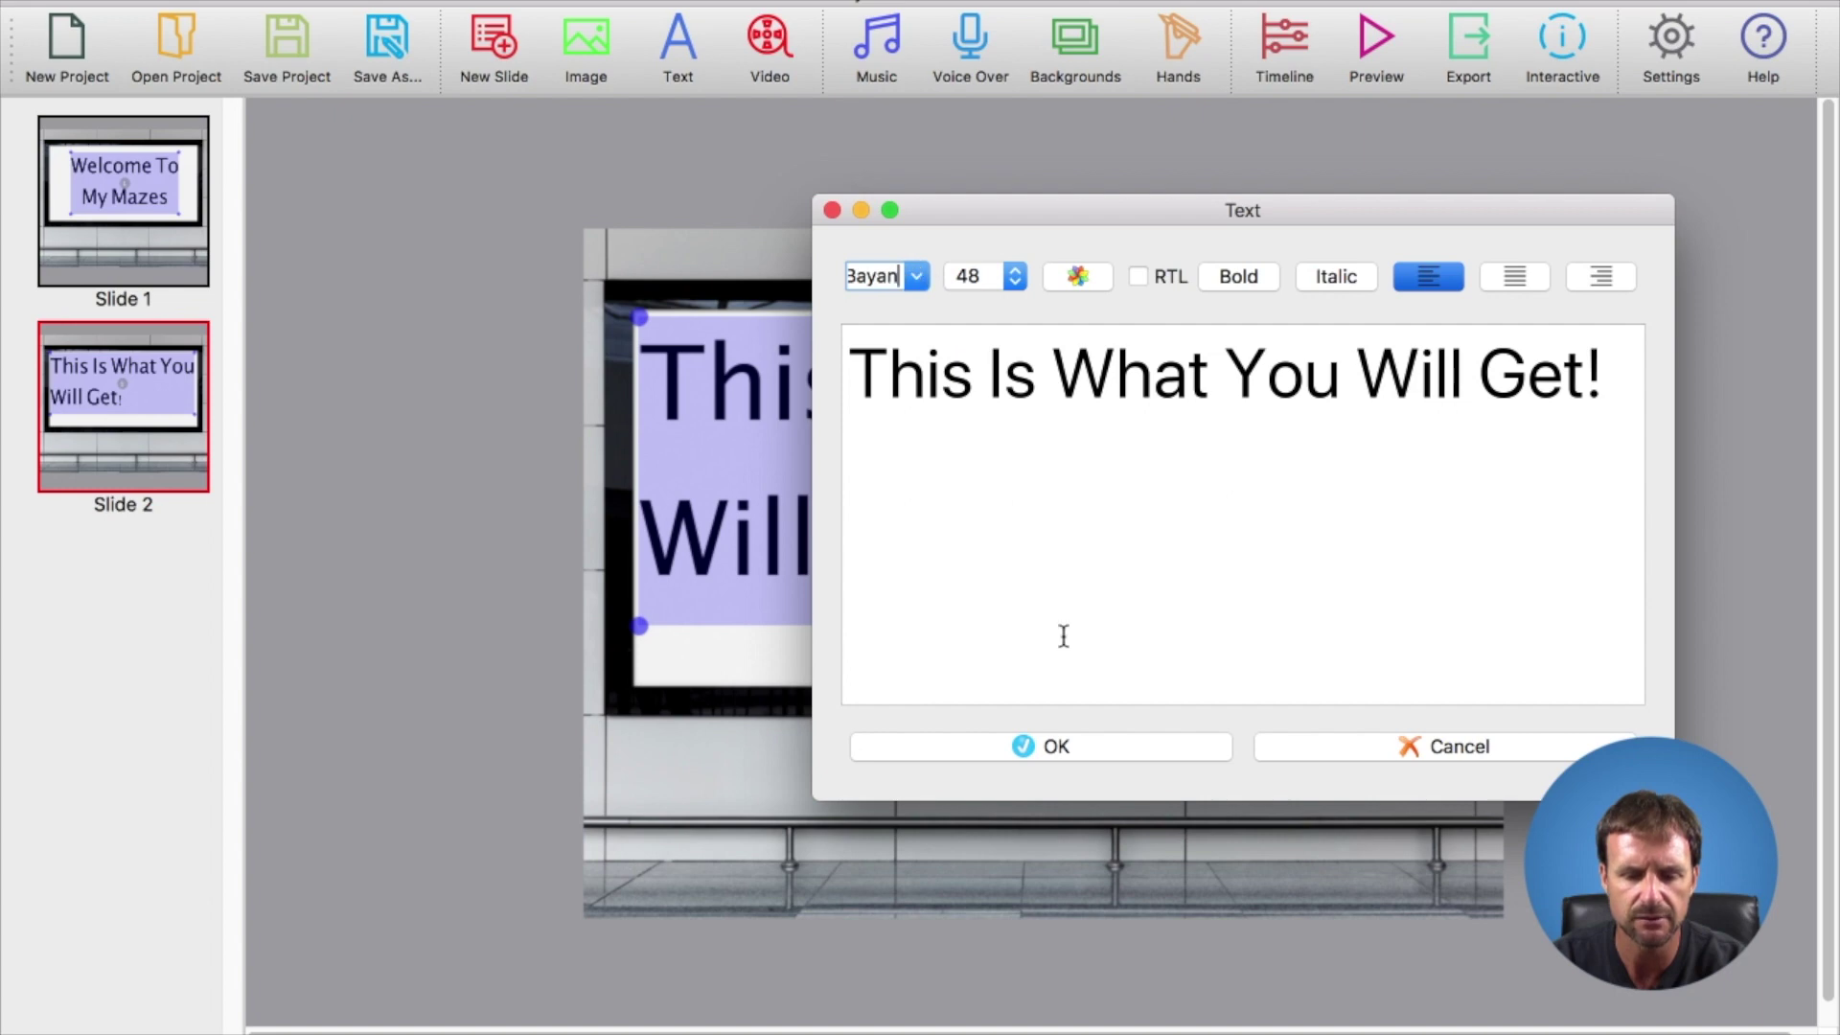
click(1087, 746)
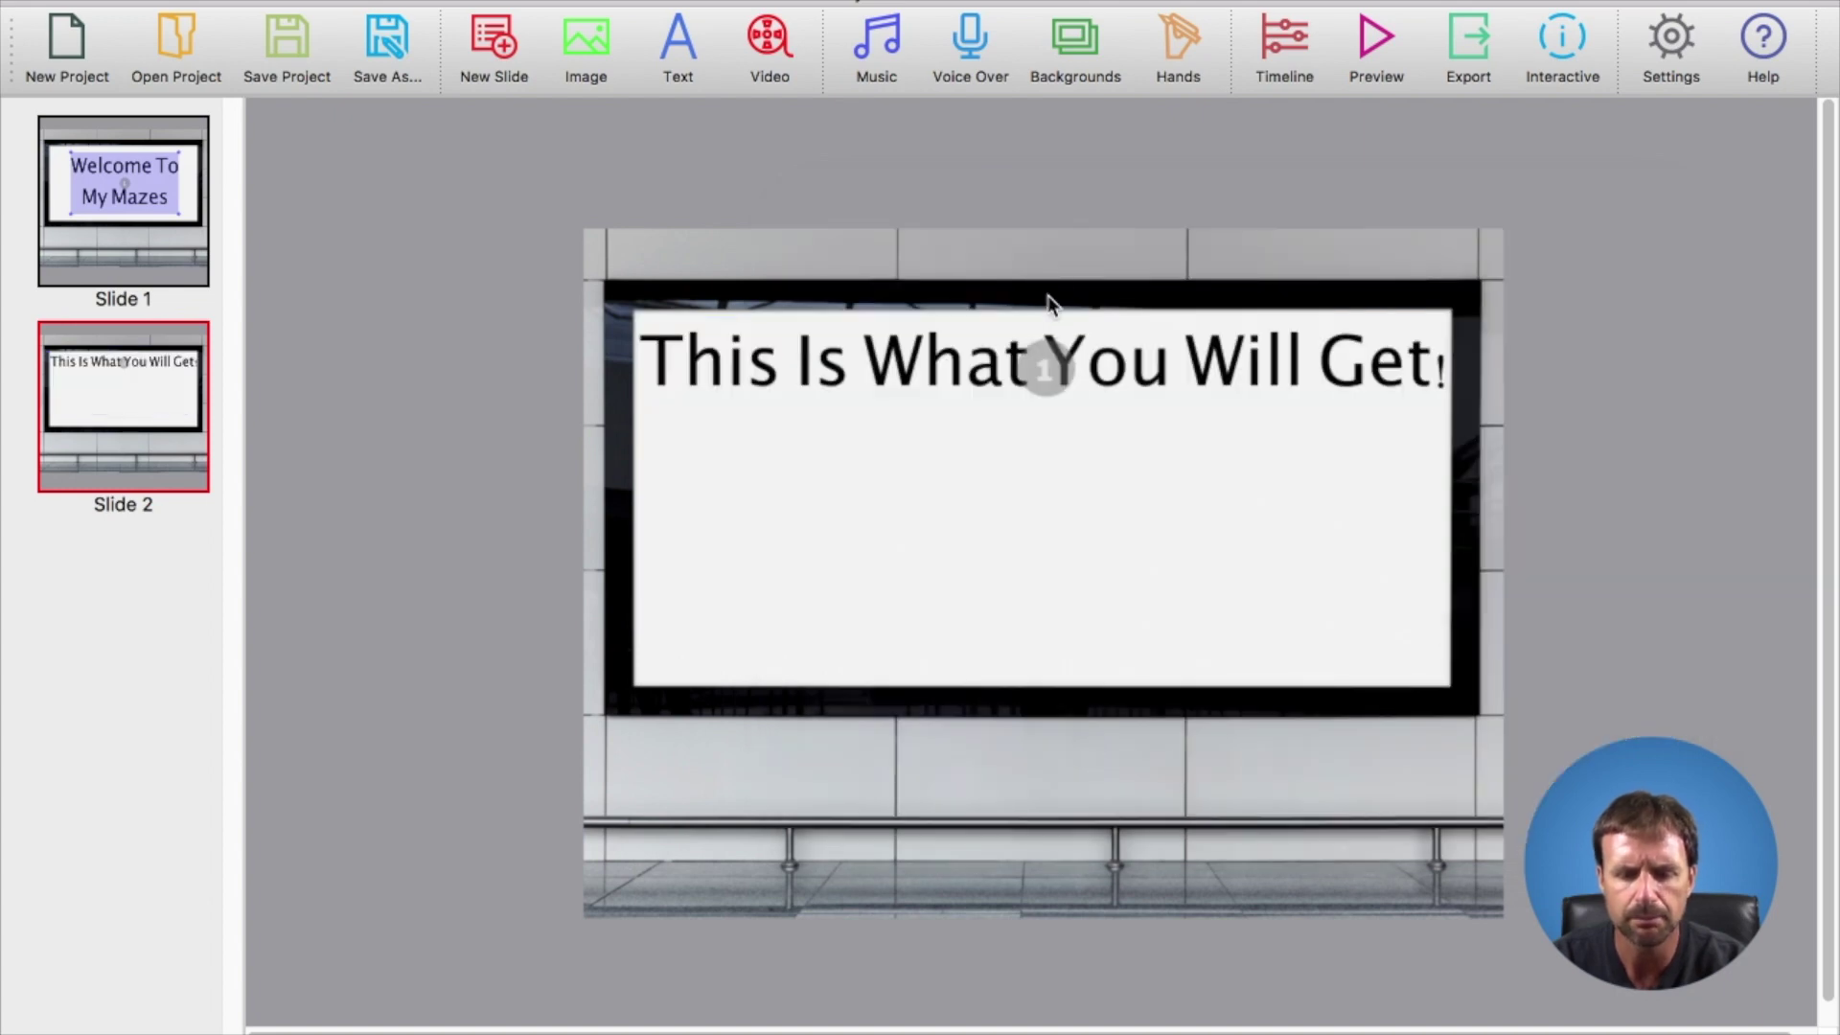
Set the font size of slide 2's text to 32.
click(928, 370)
right_click(928, 370)
click(940, 395)
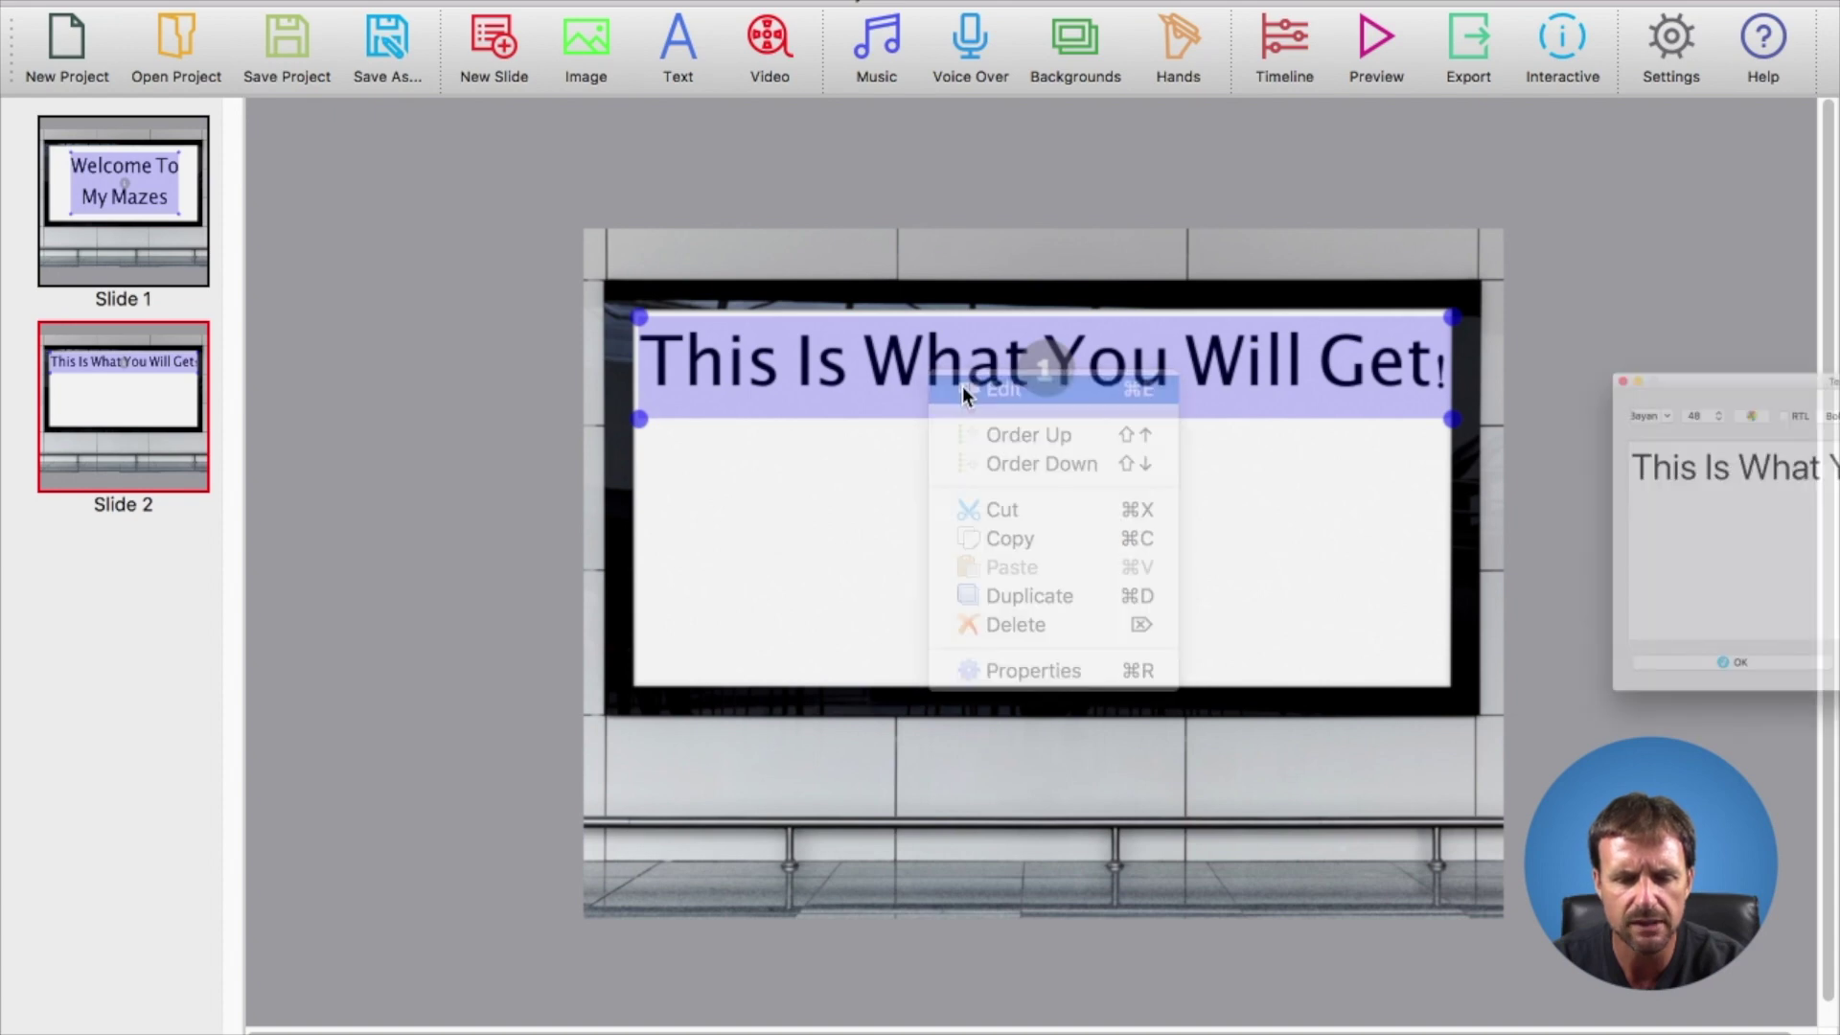
drag(1739, 242, 967, 216)
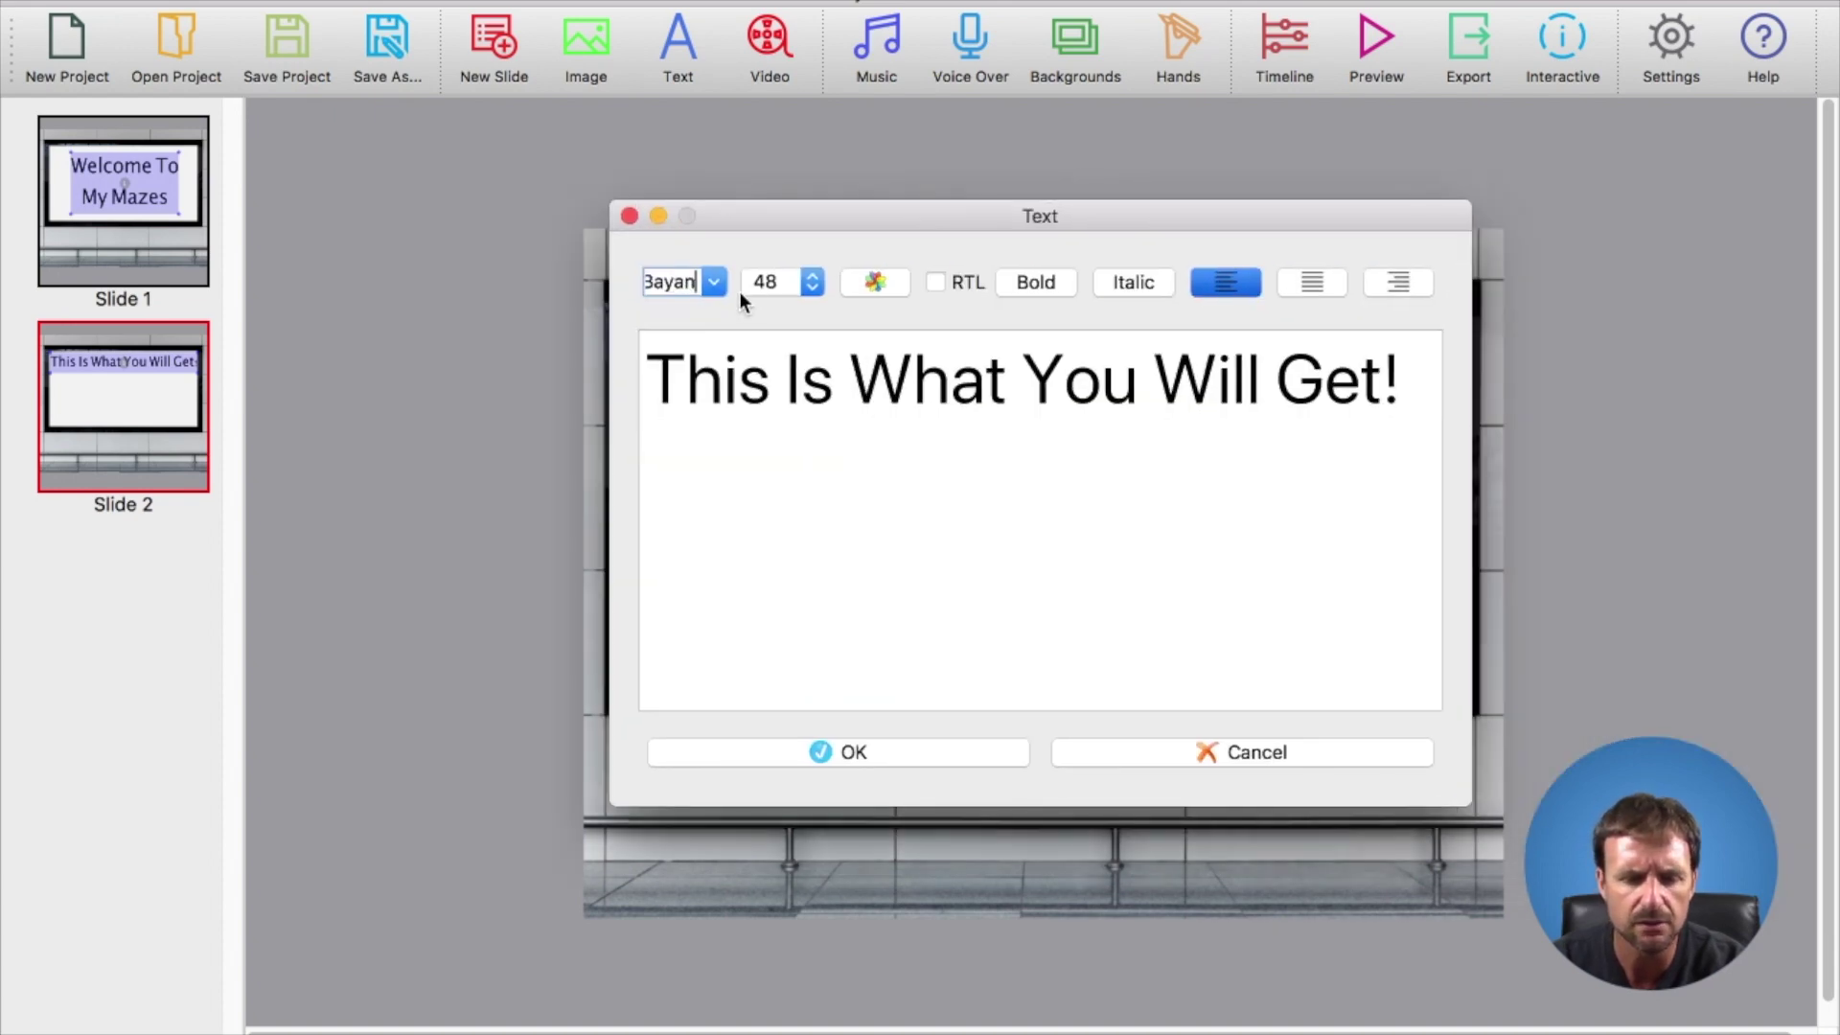
click(755, 280)
click(767, 289)
click(779, 285)
click(778, 266)
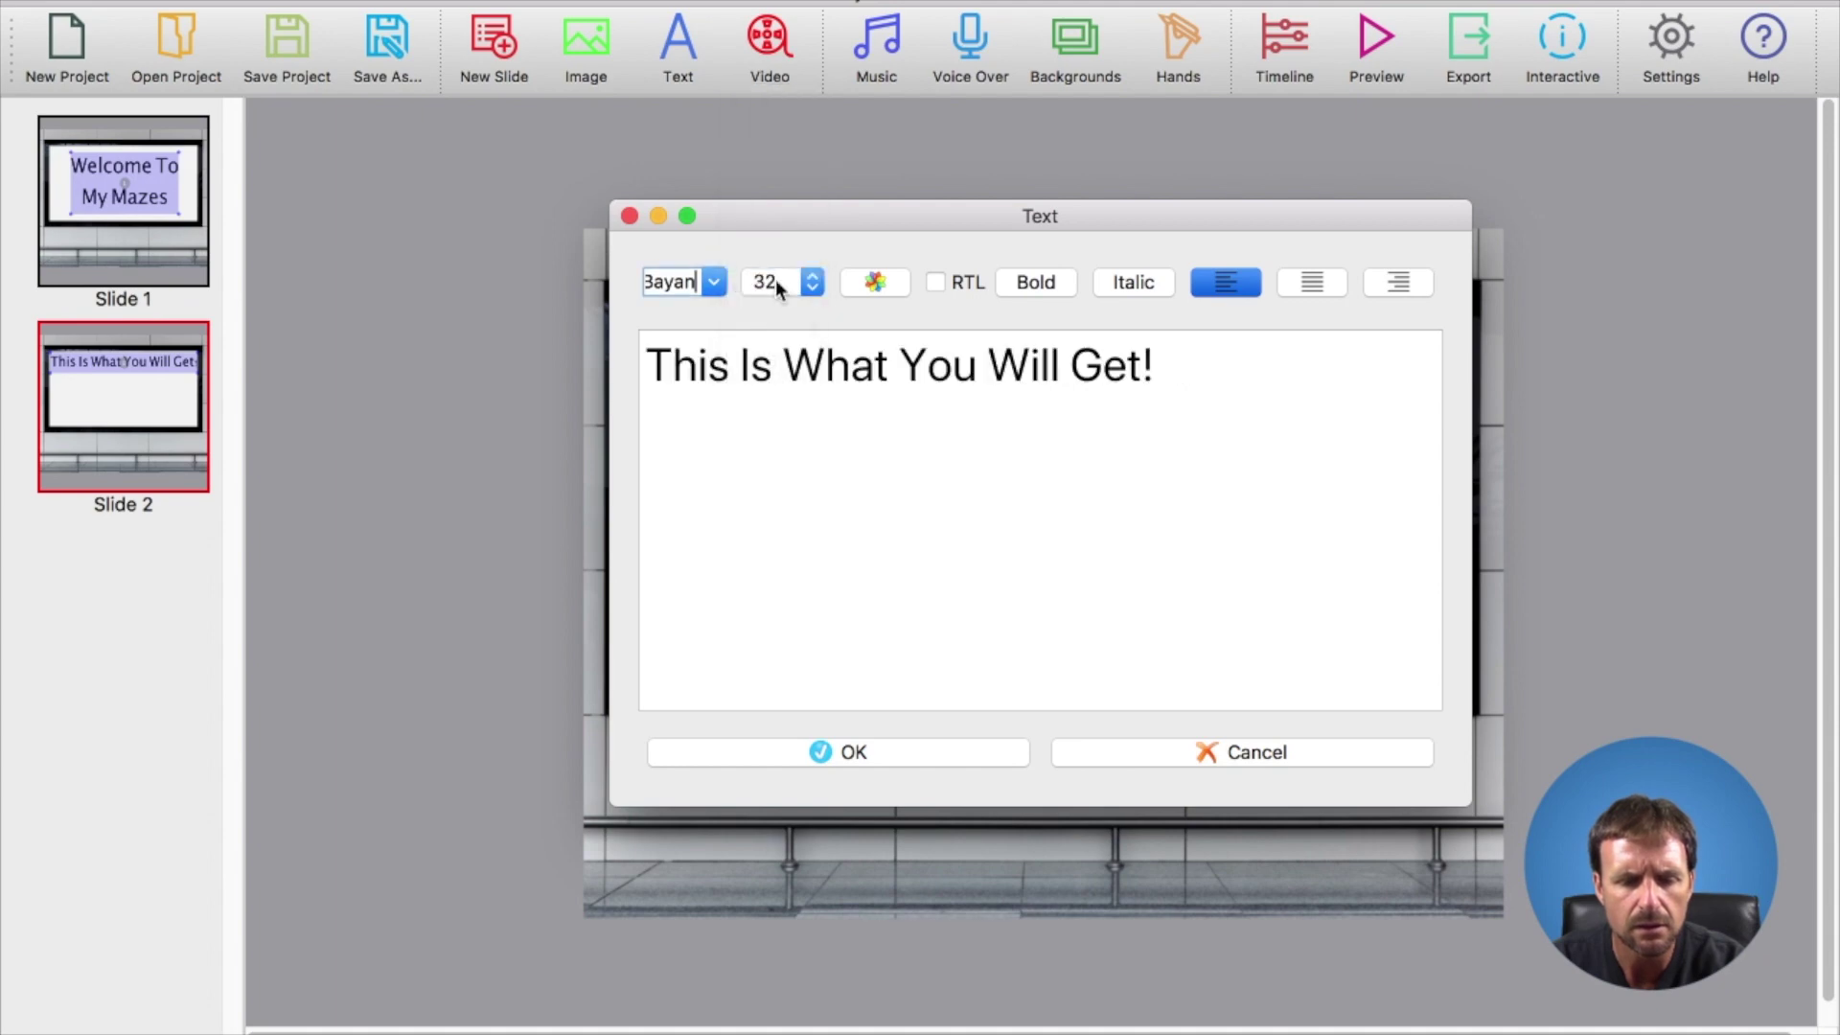
click(806, 757)
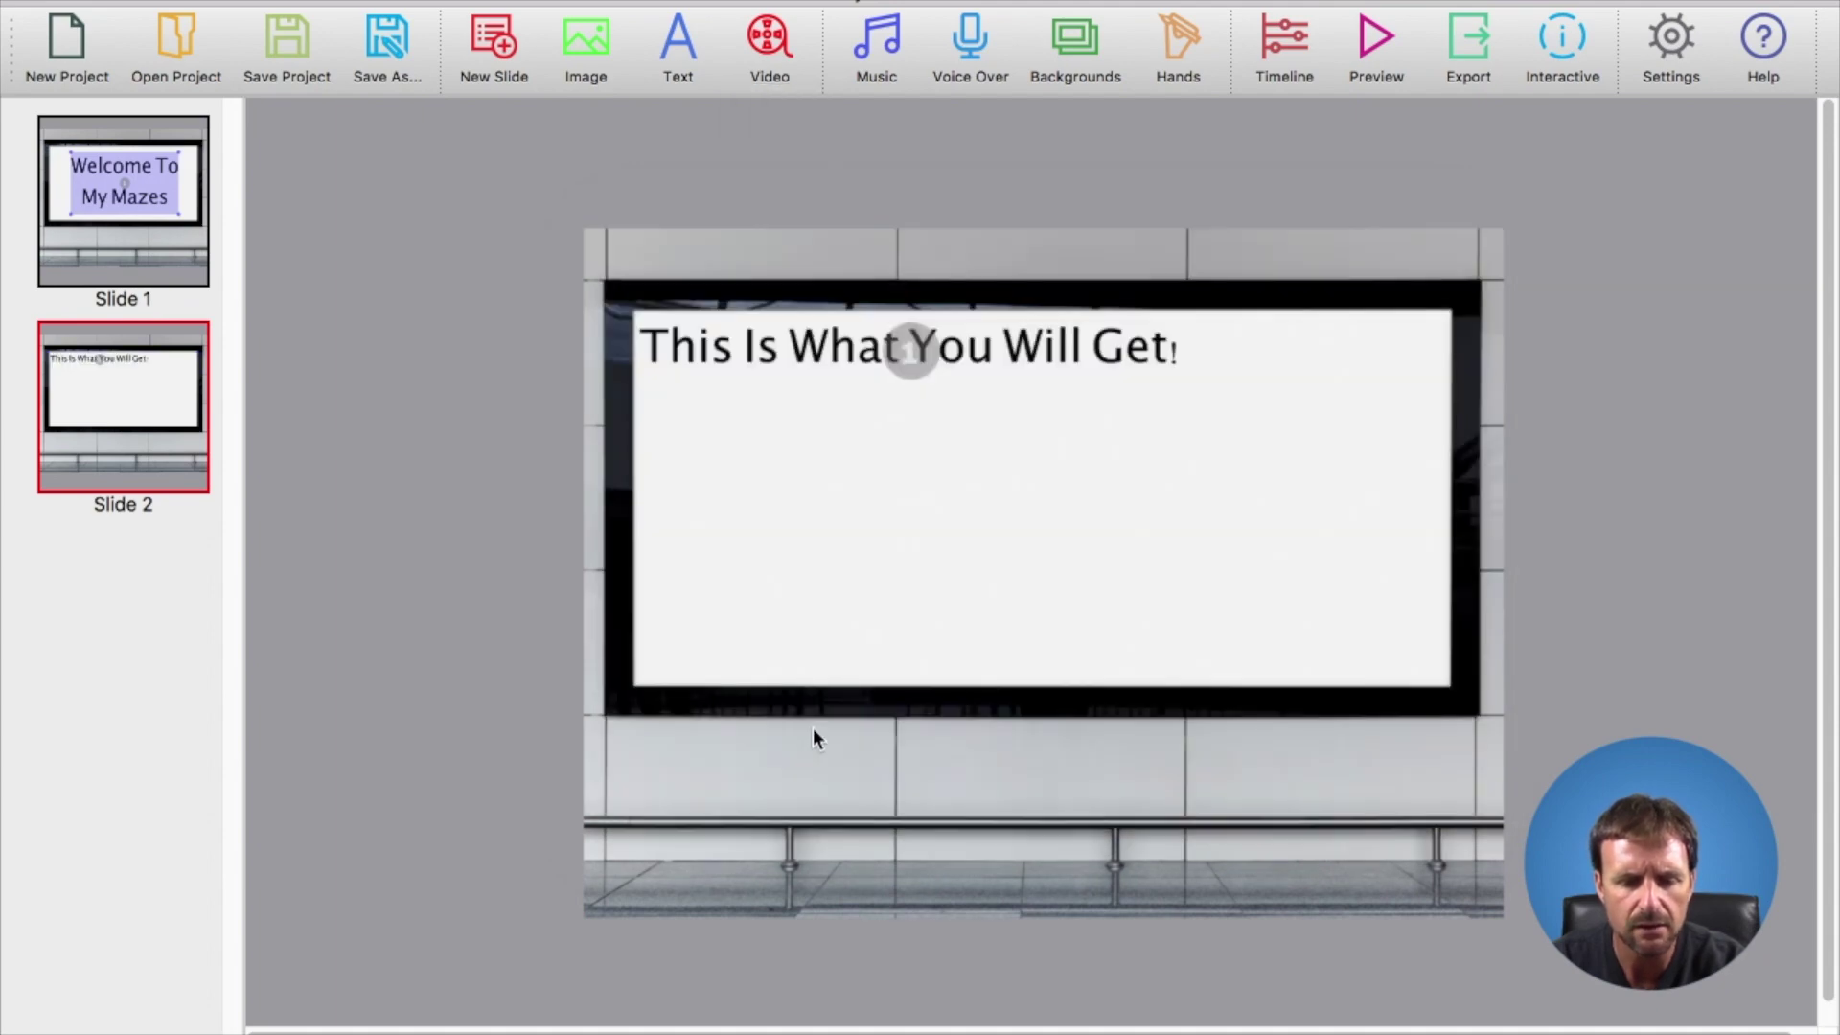
Scale up slide 2's text to nearly the billboard's inner width and centre it along the top of the white area.
click(843, 344)
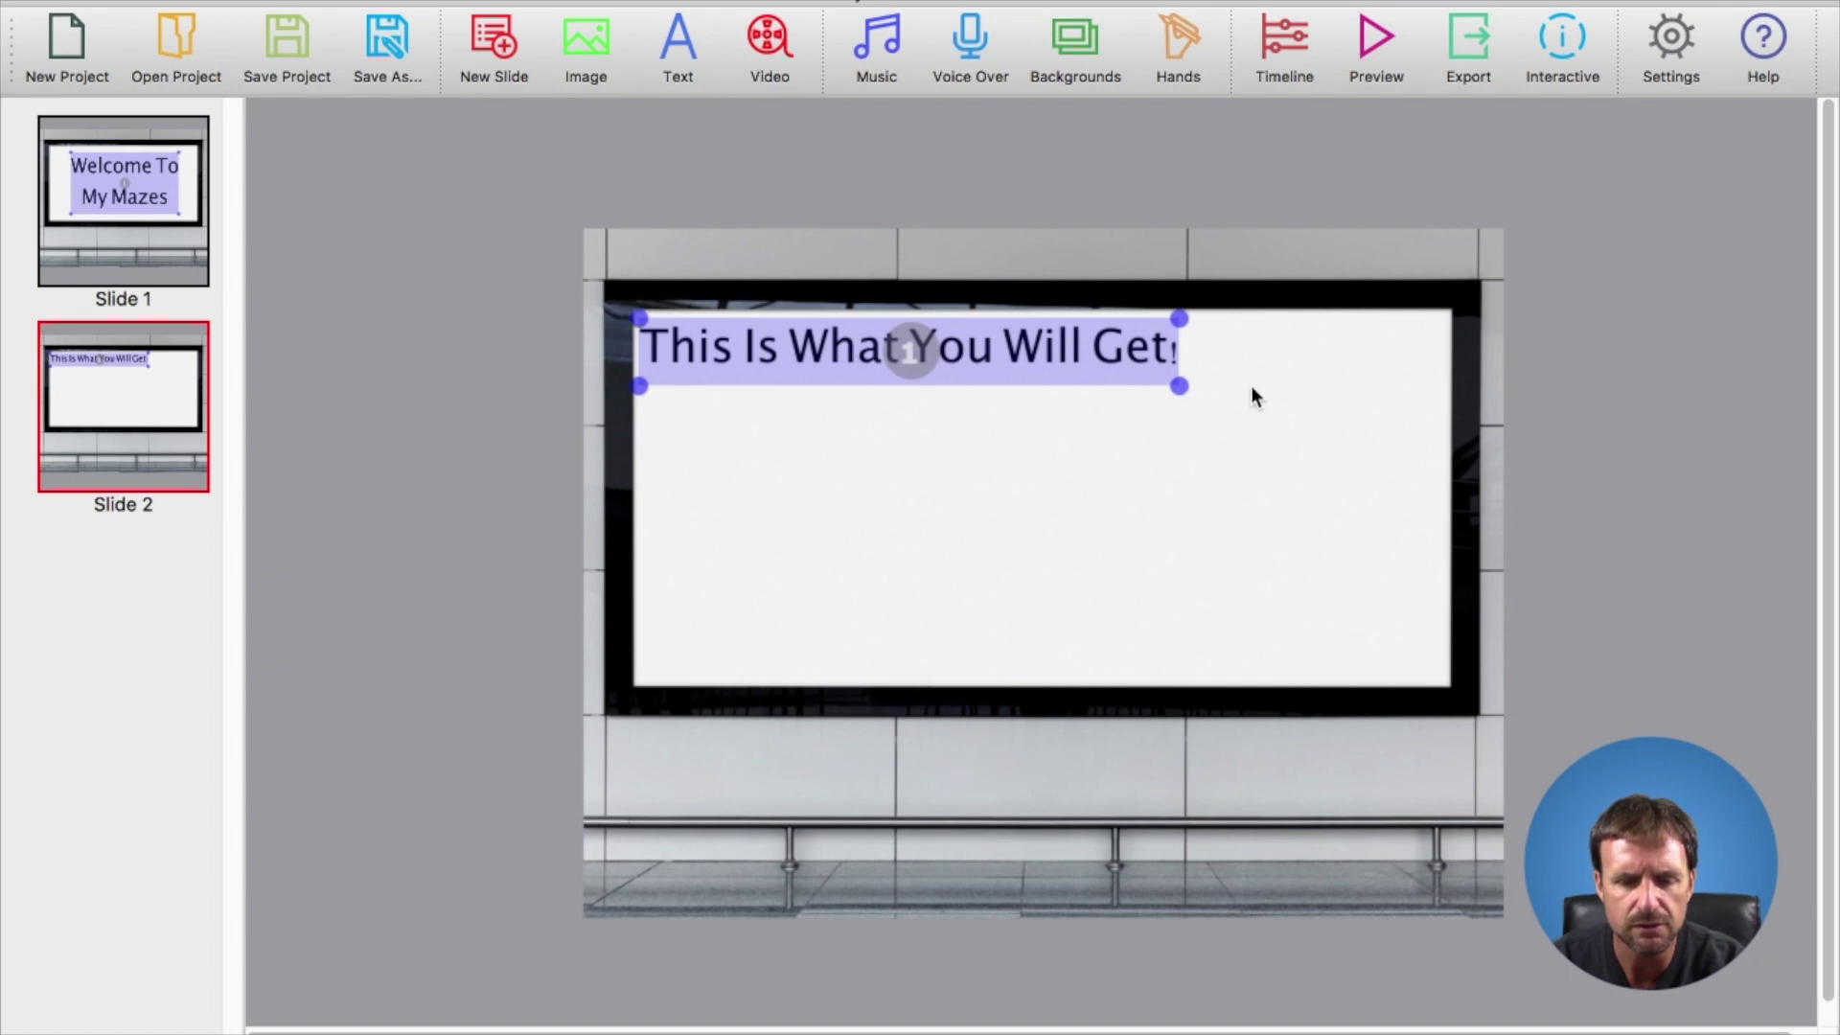
drag(1179, 385, 1385, 393)
drag(1064, 381, 1175, 382)
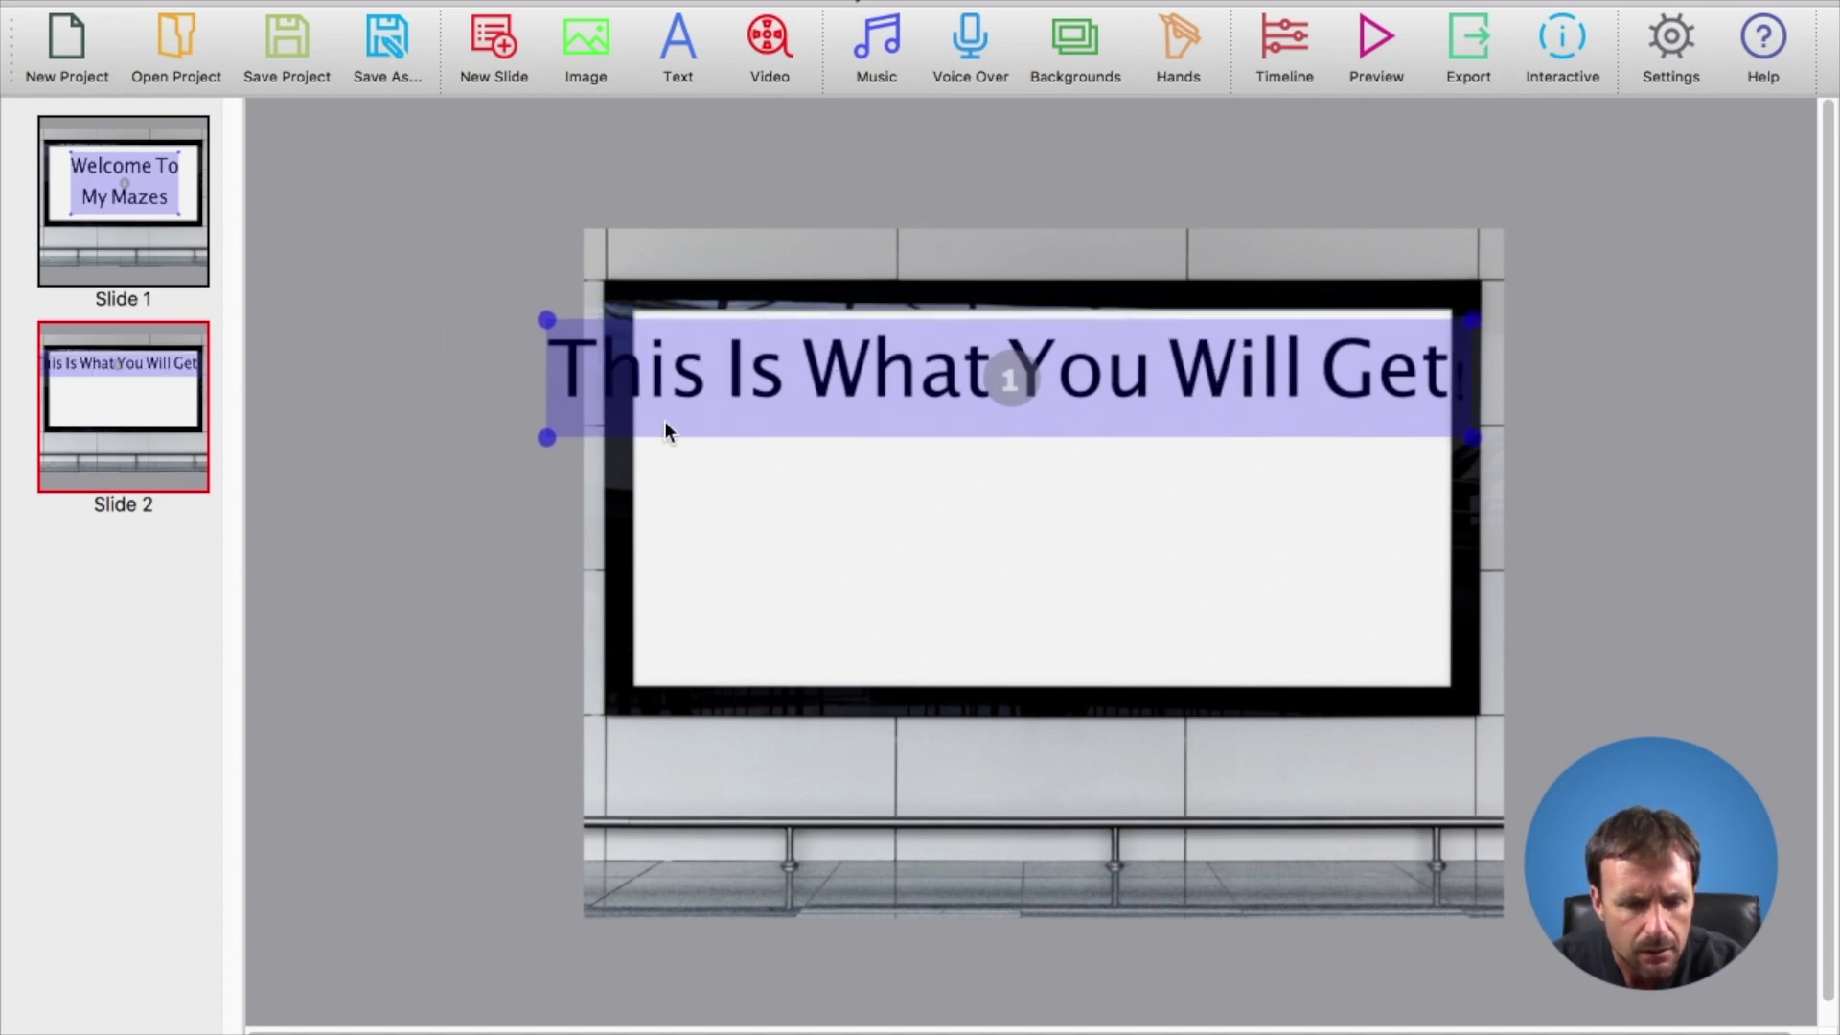
drag(548, 438, 724, 393)
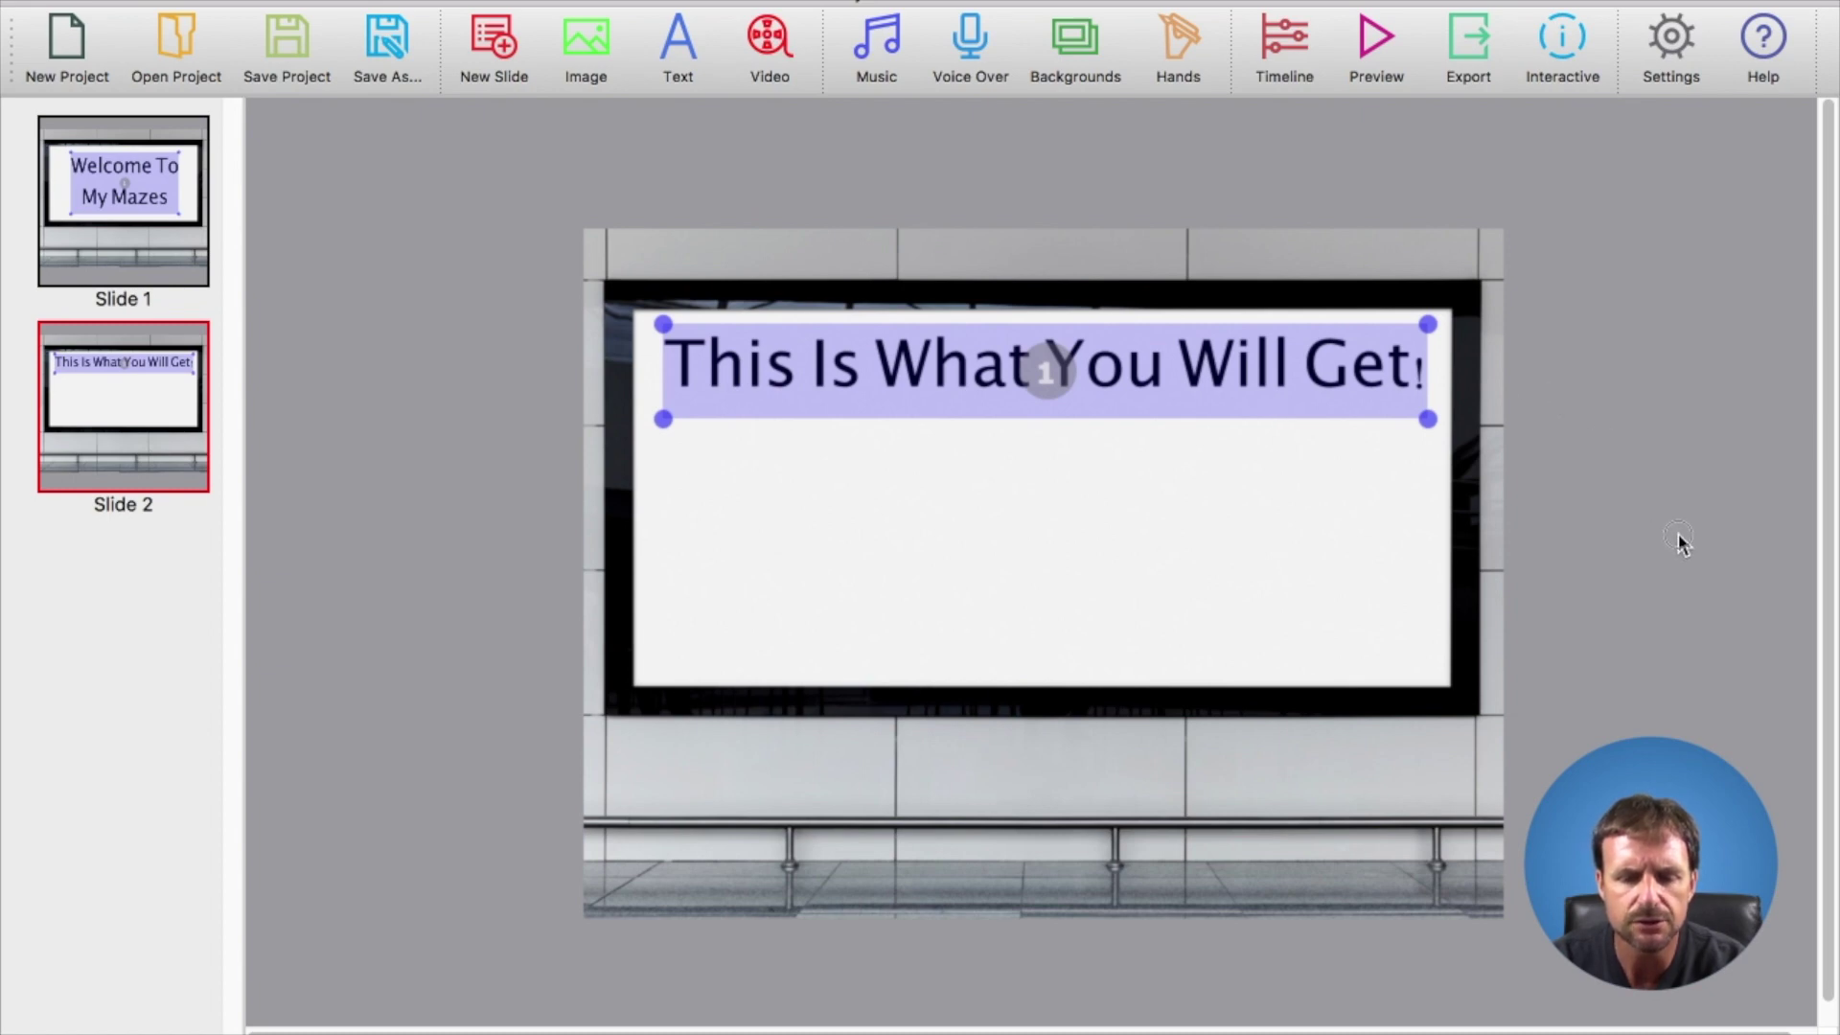
click(892, 520)
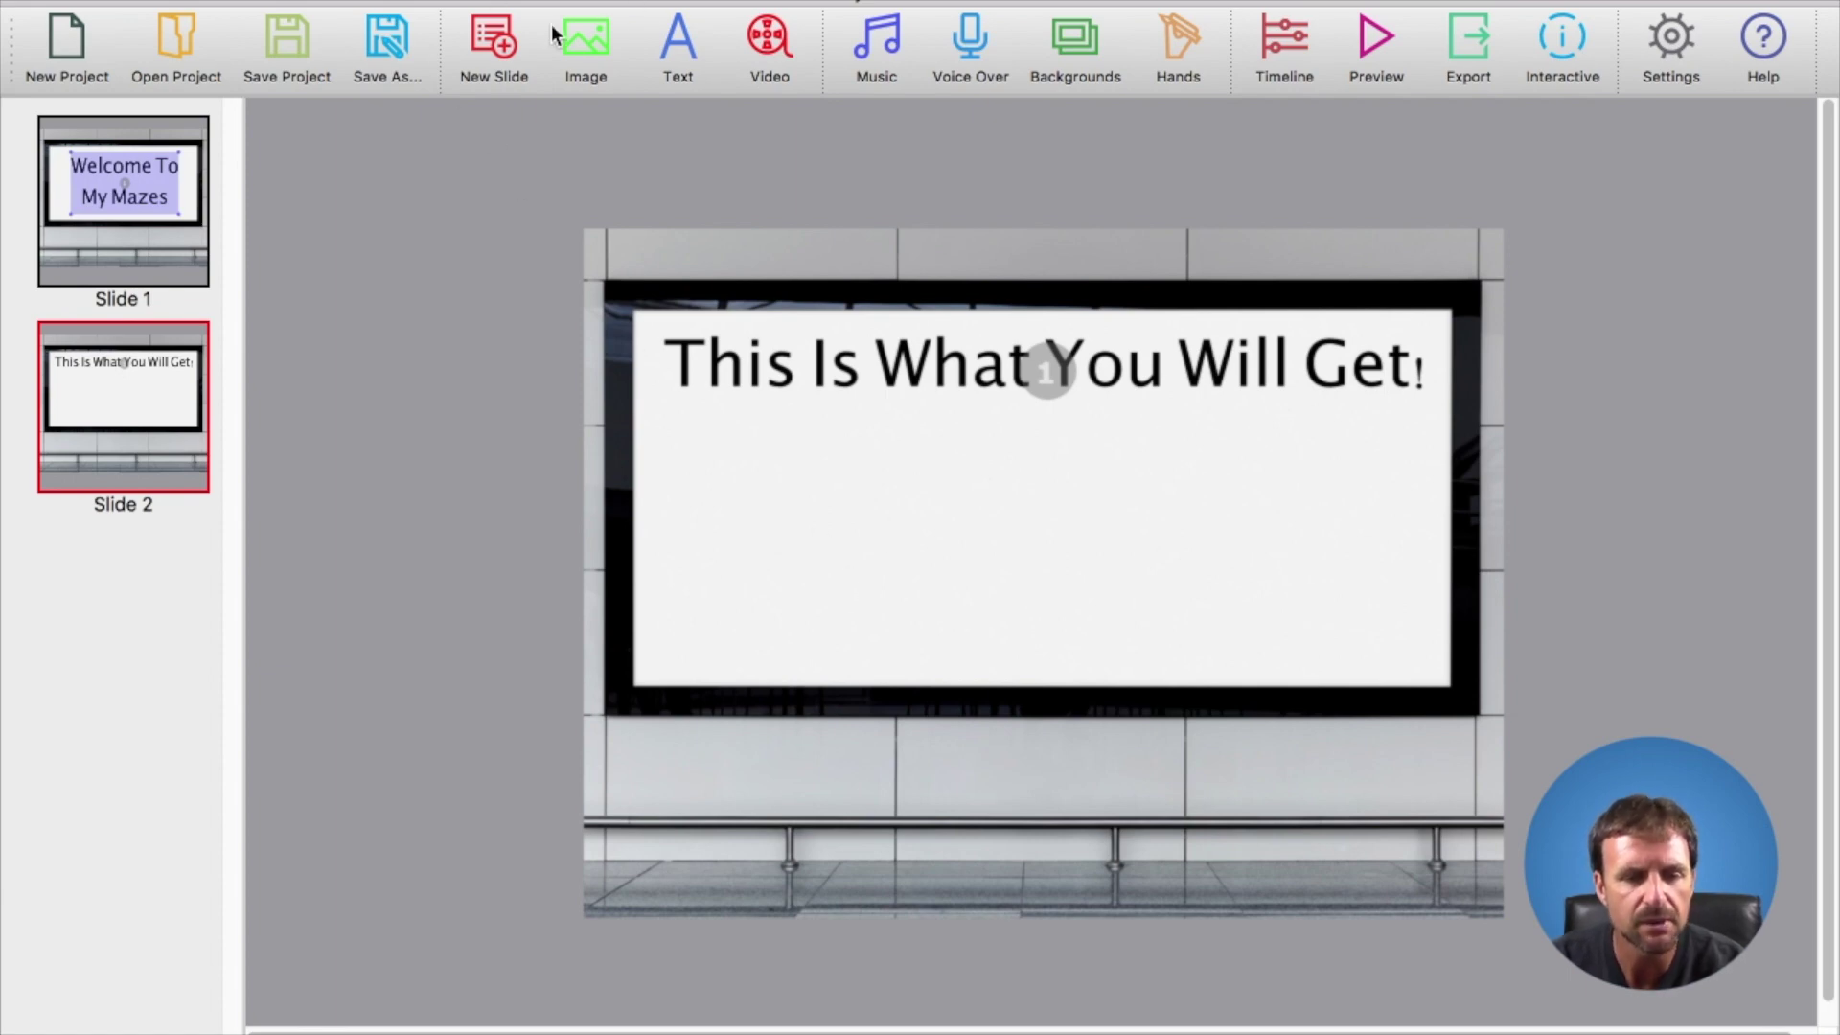
Add the EasySketchPro Images folder from the Desktop to the image library.
click(575, 46)
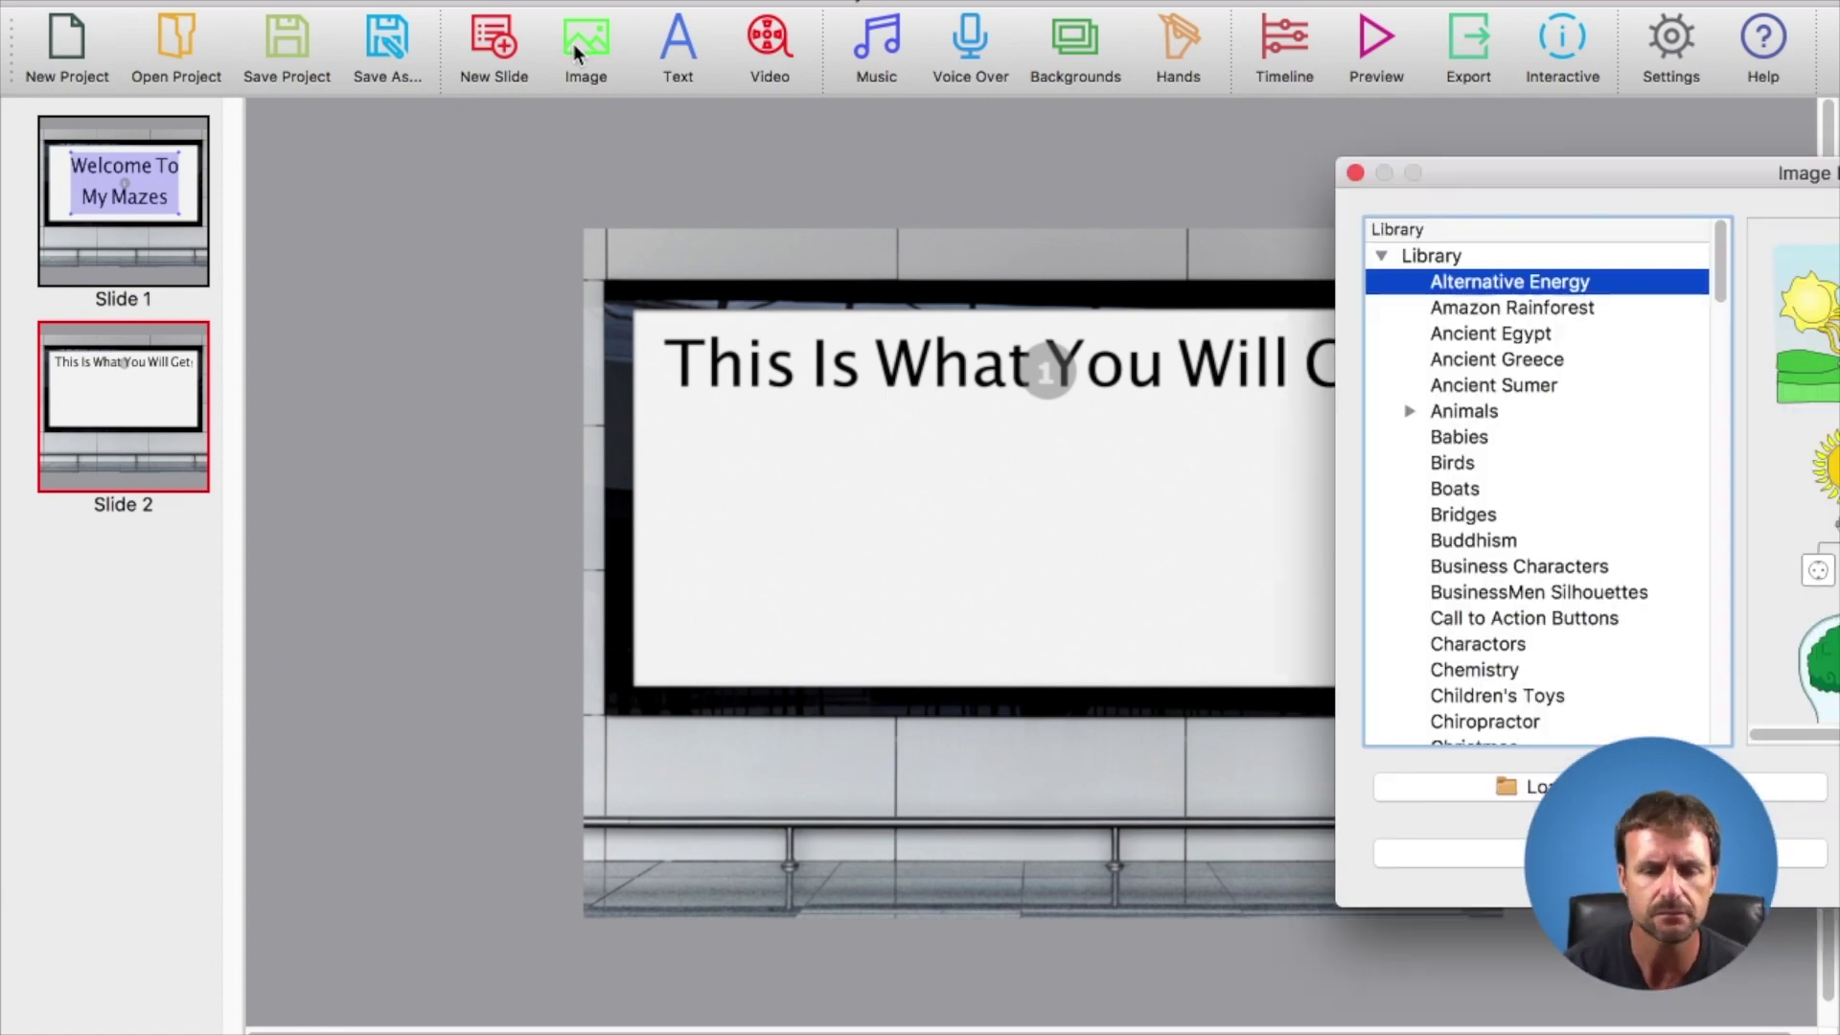
drag(1658, 163, 709, 71)
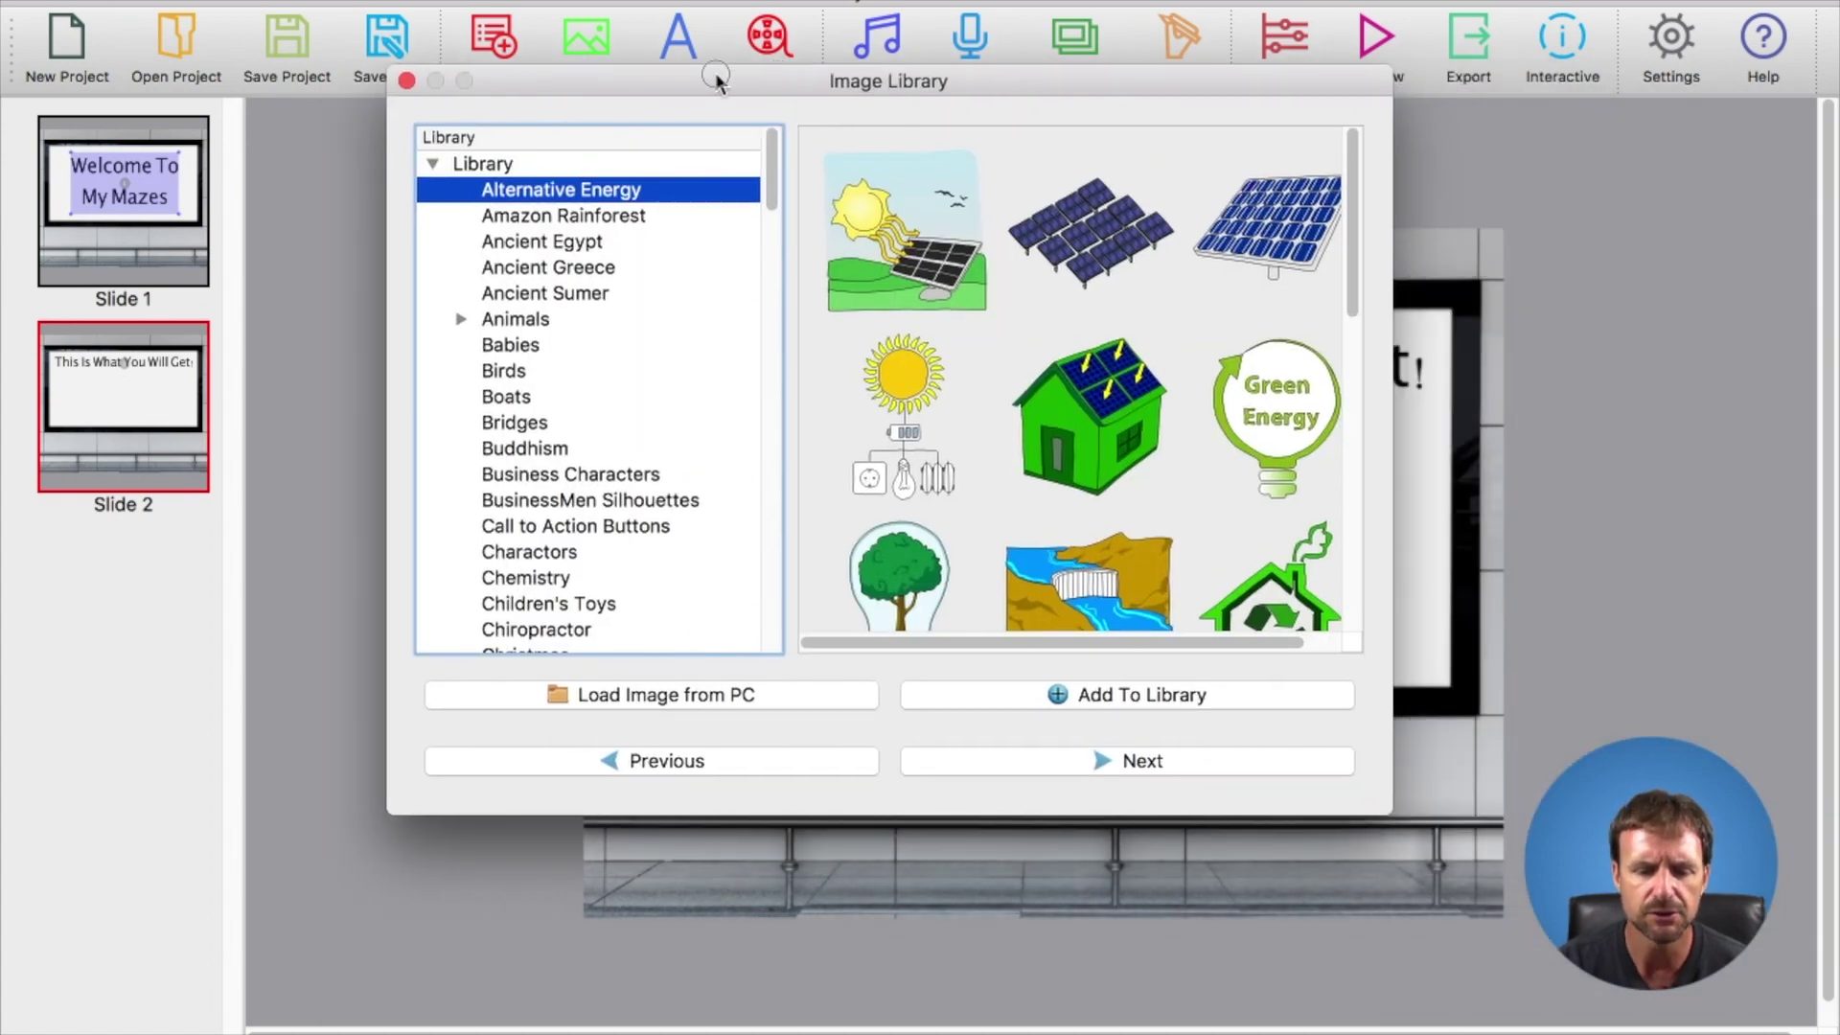
click(1044, 693)
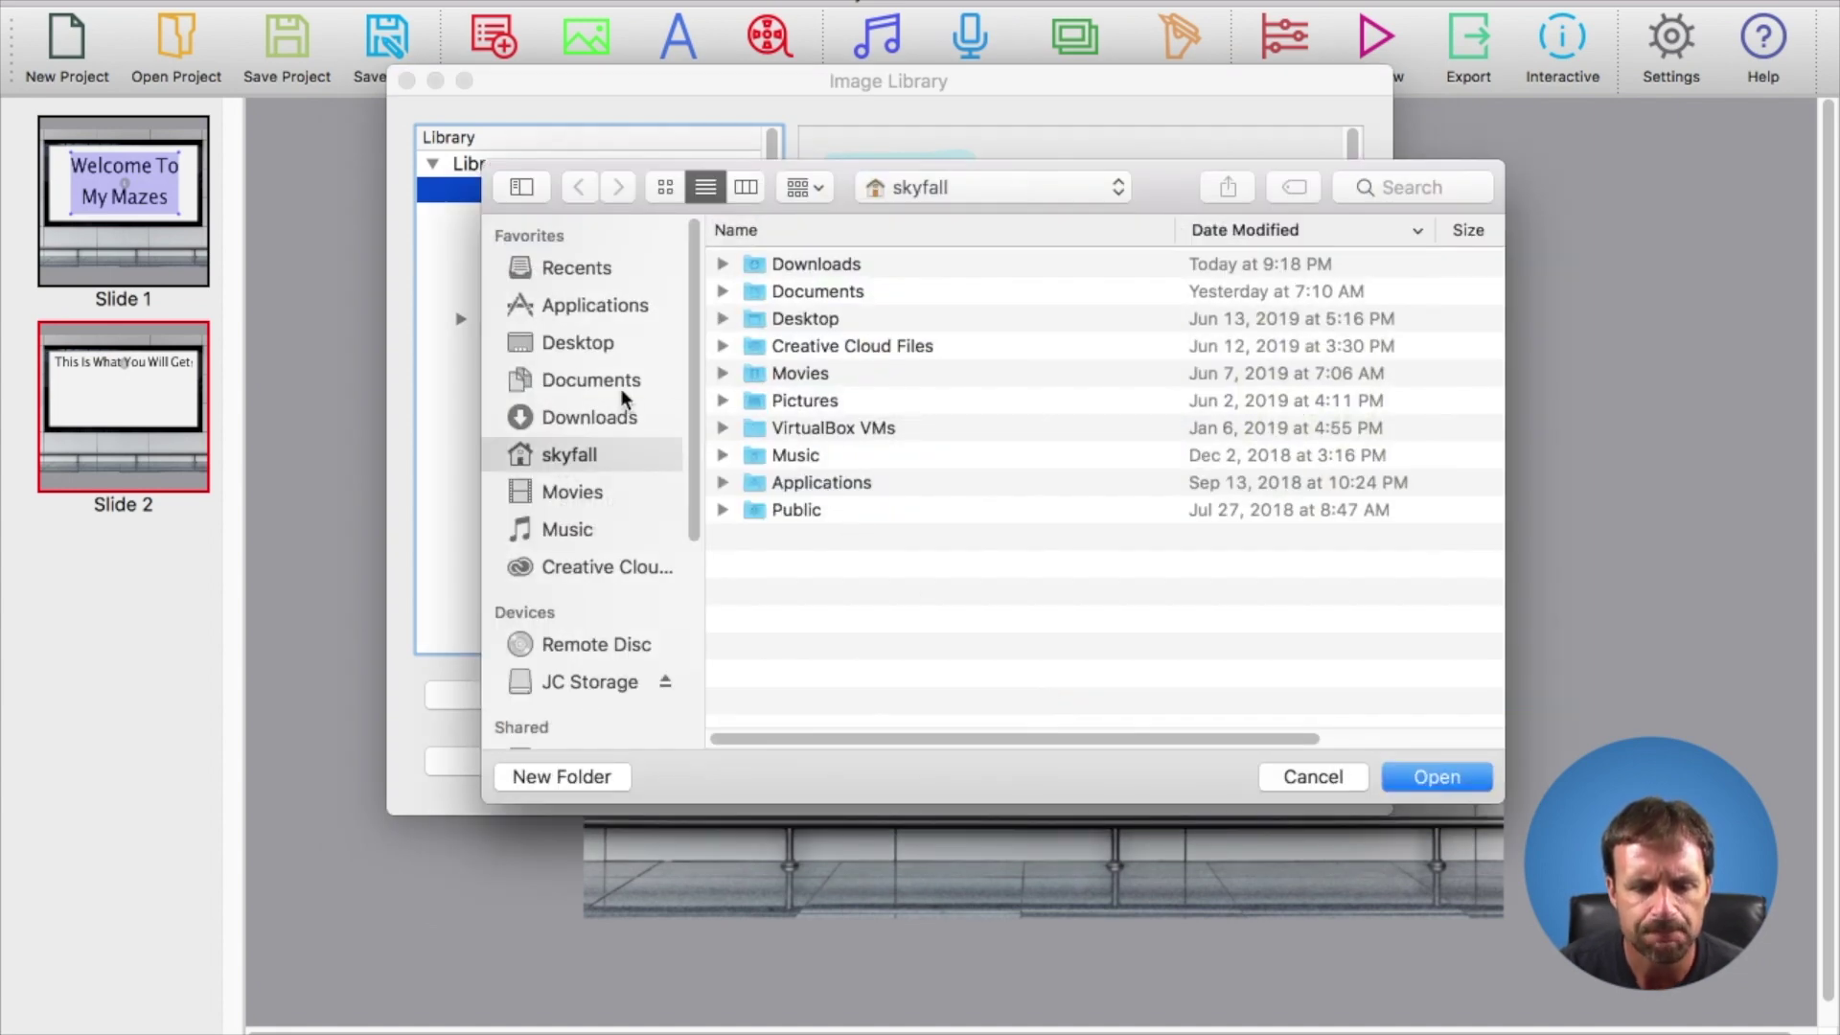
click(916, 191)
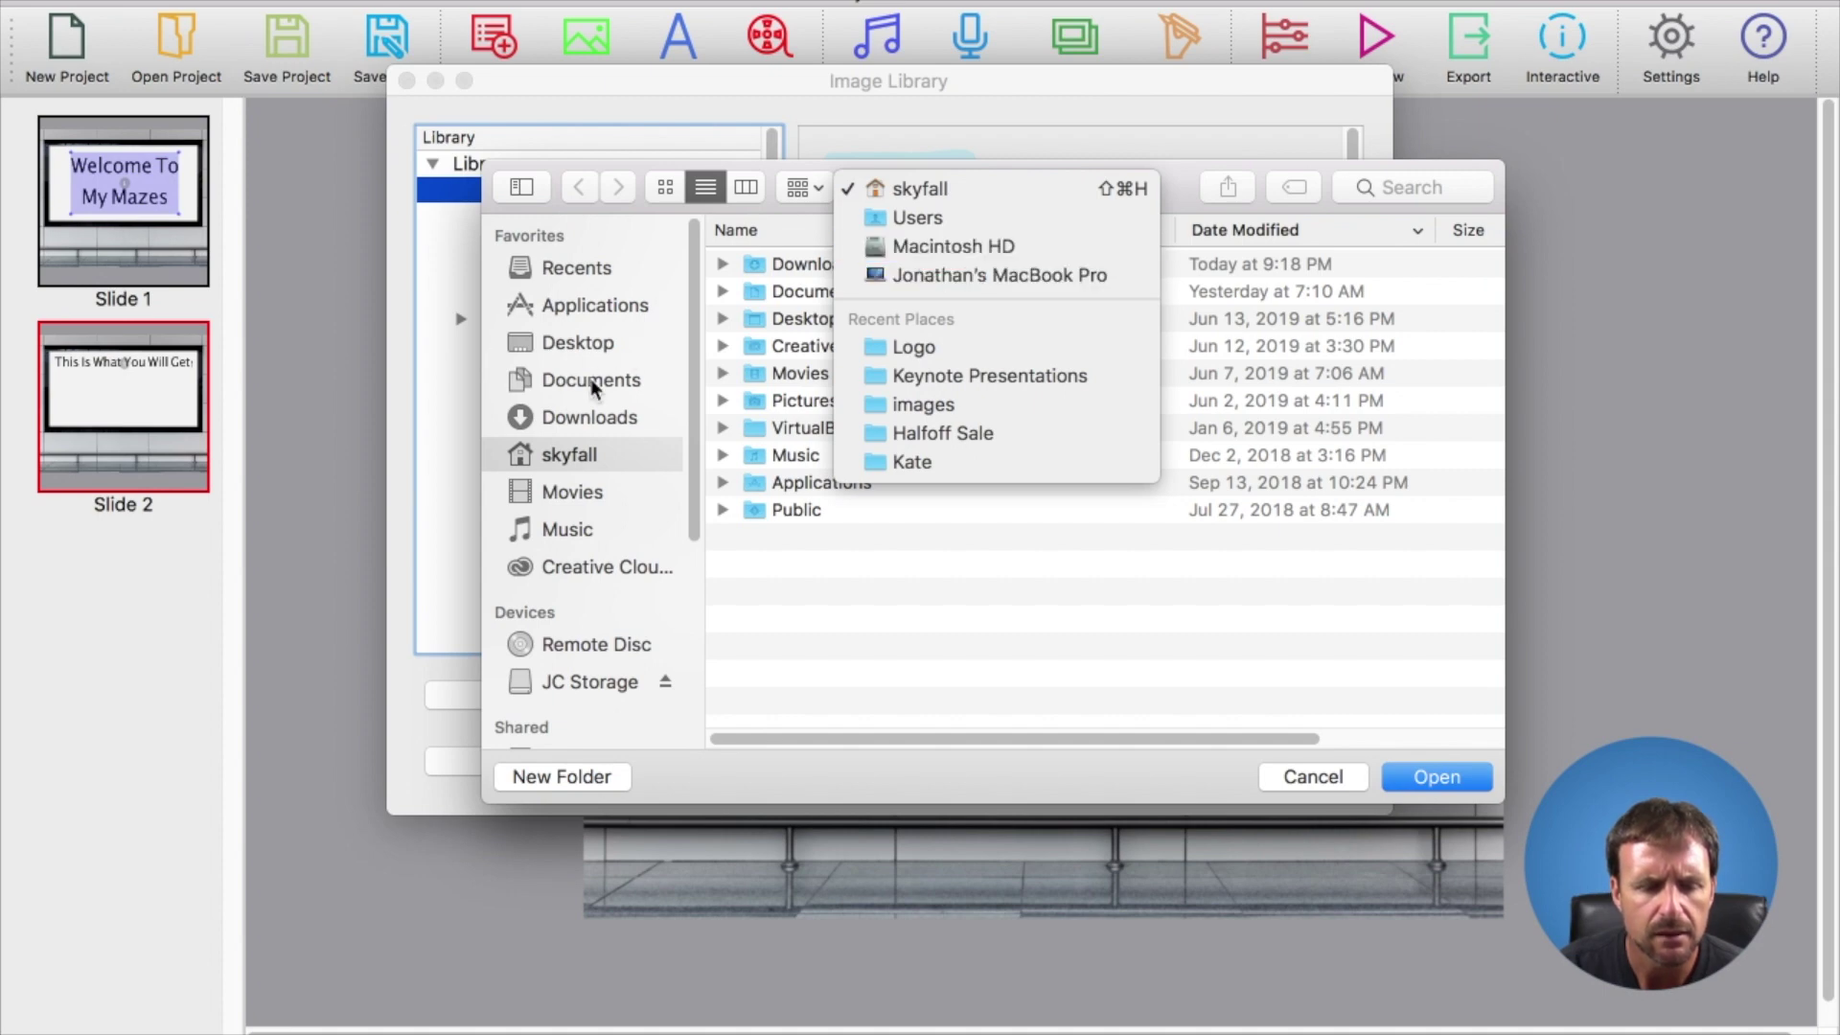
click(577, 331)
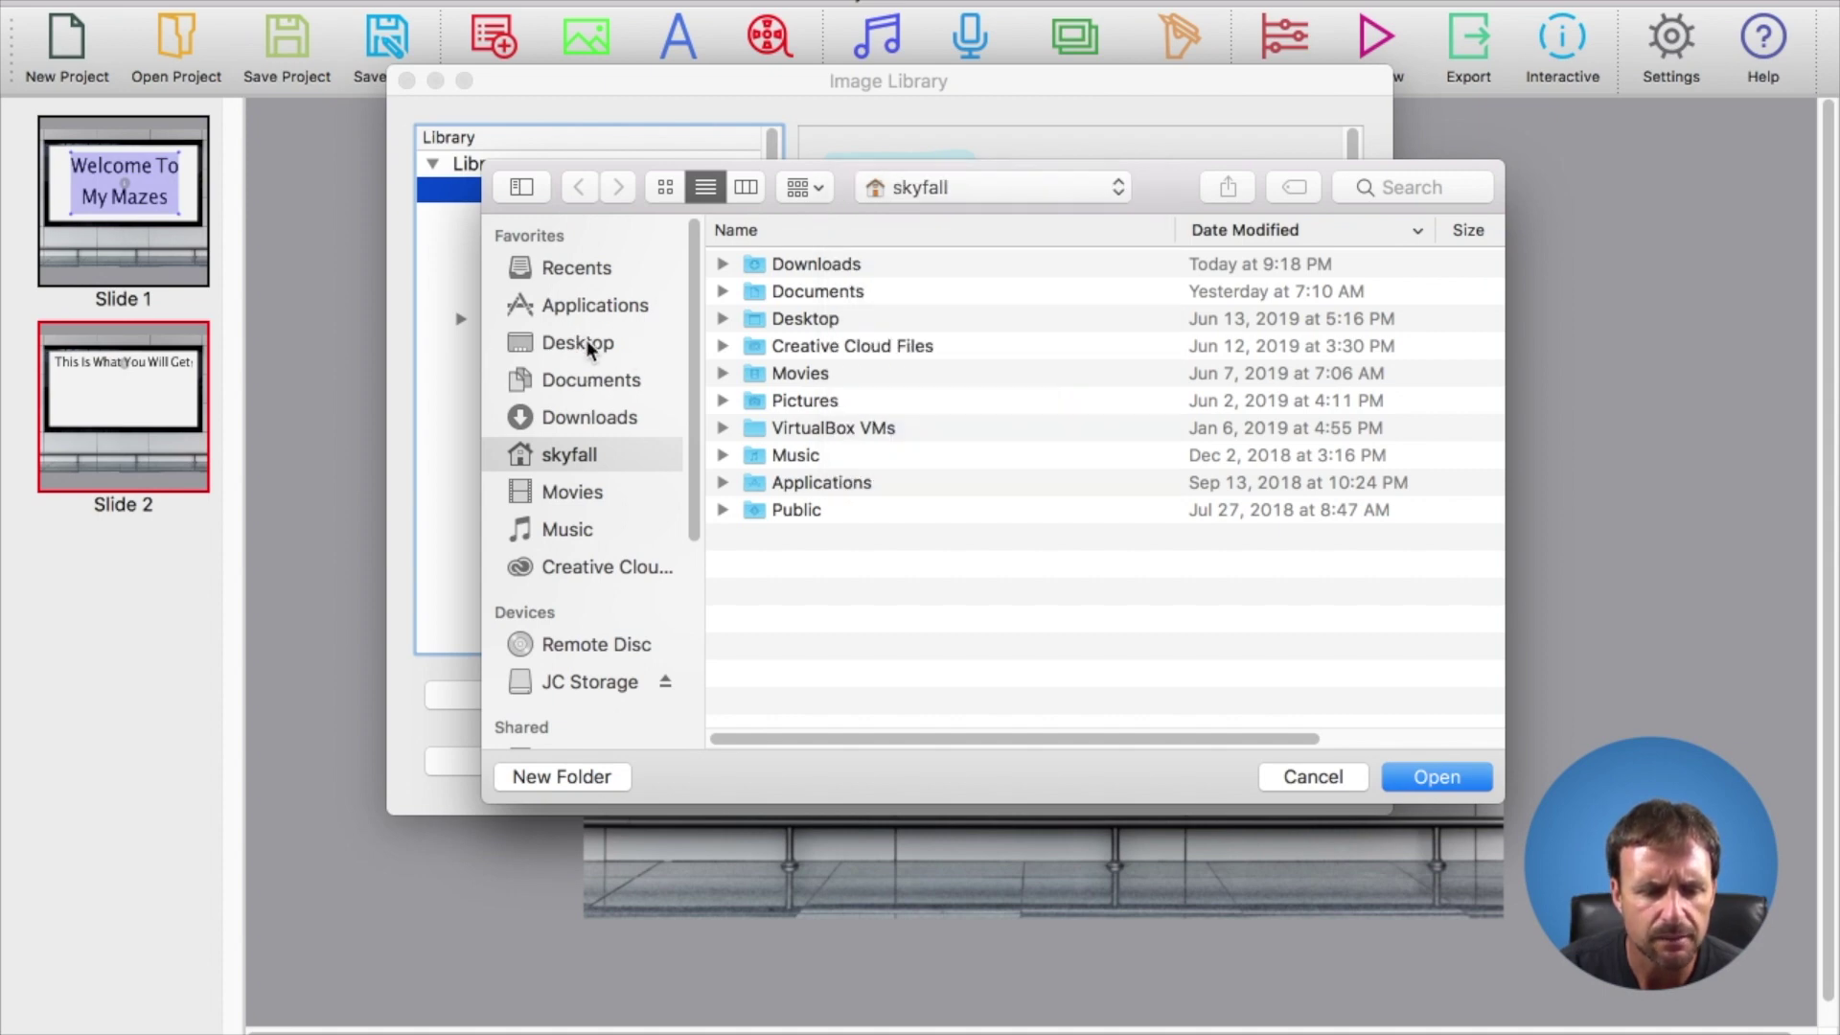
click(585, 340)
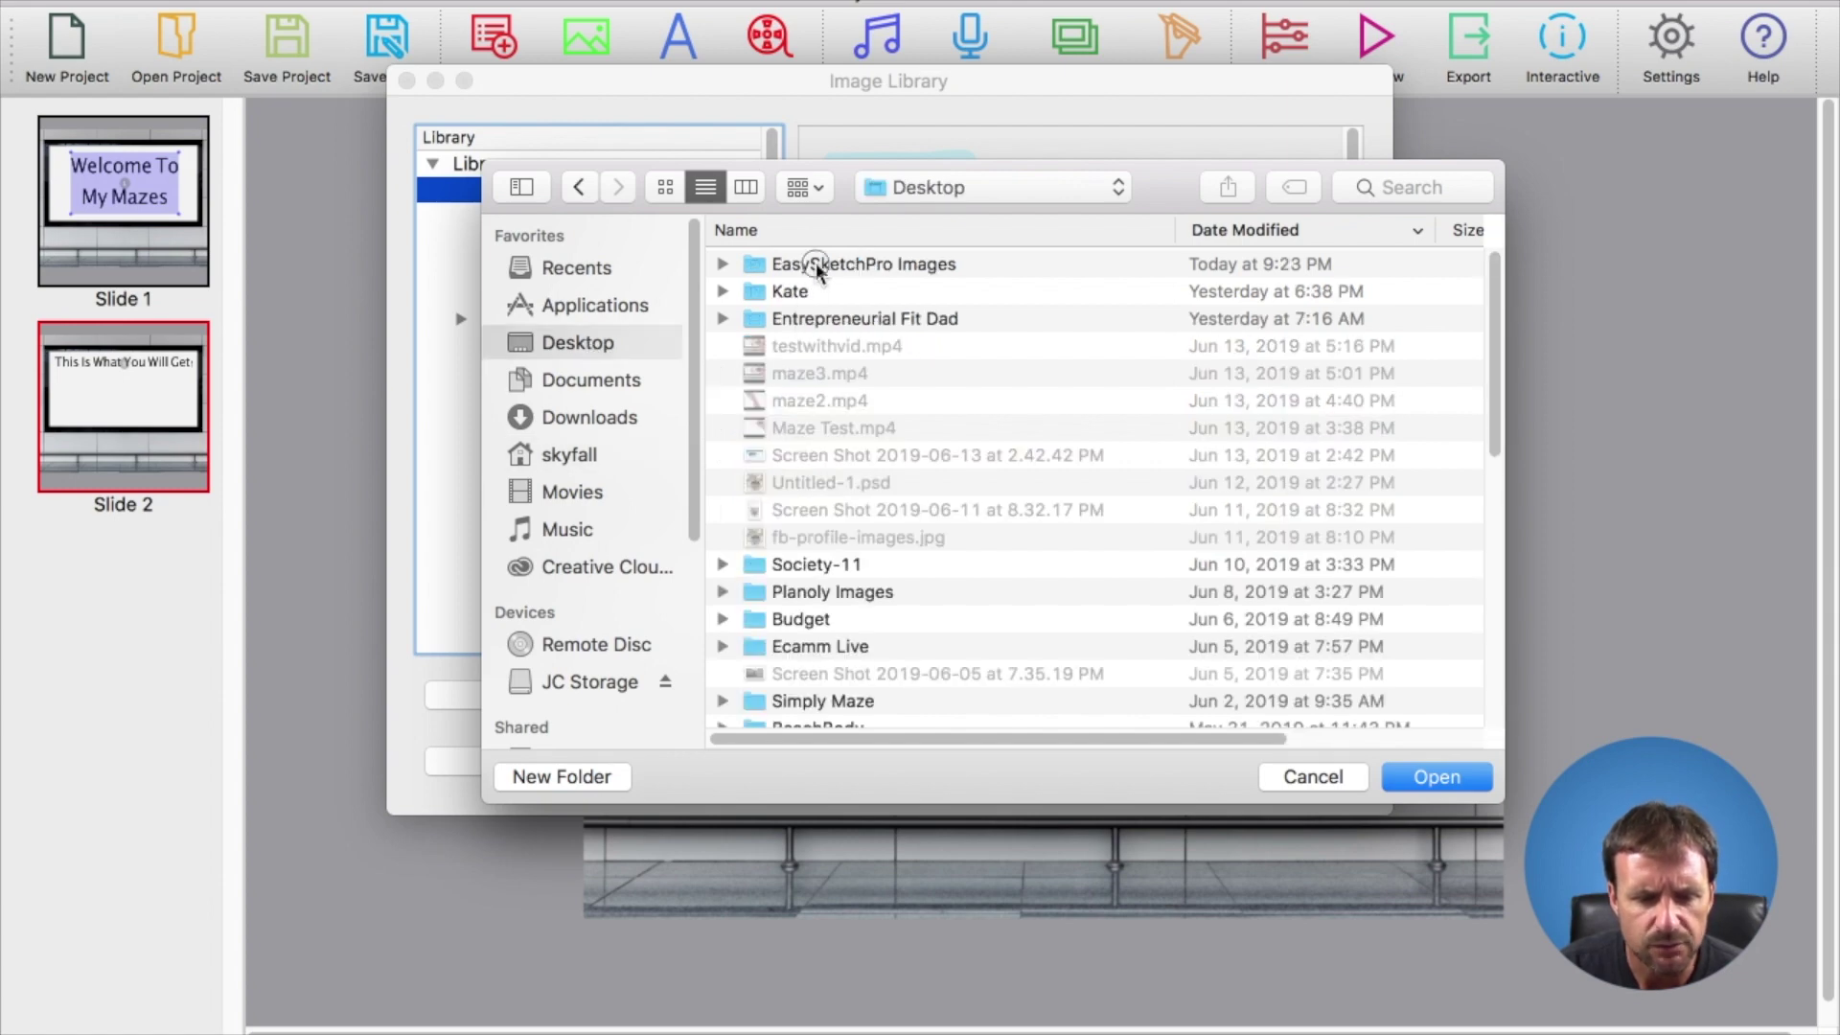
double_click(814, 263)
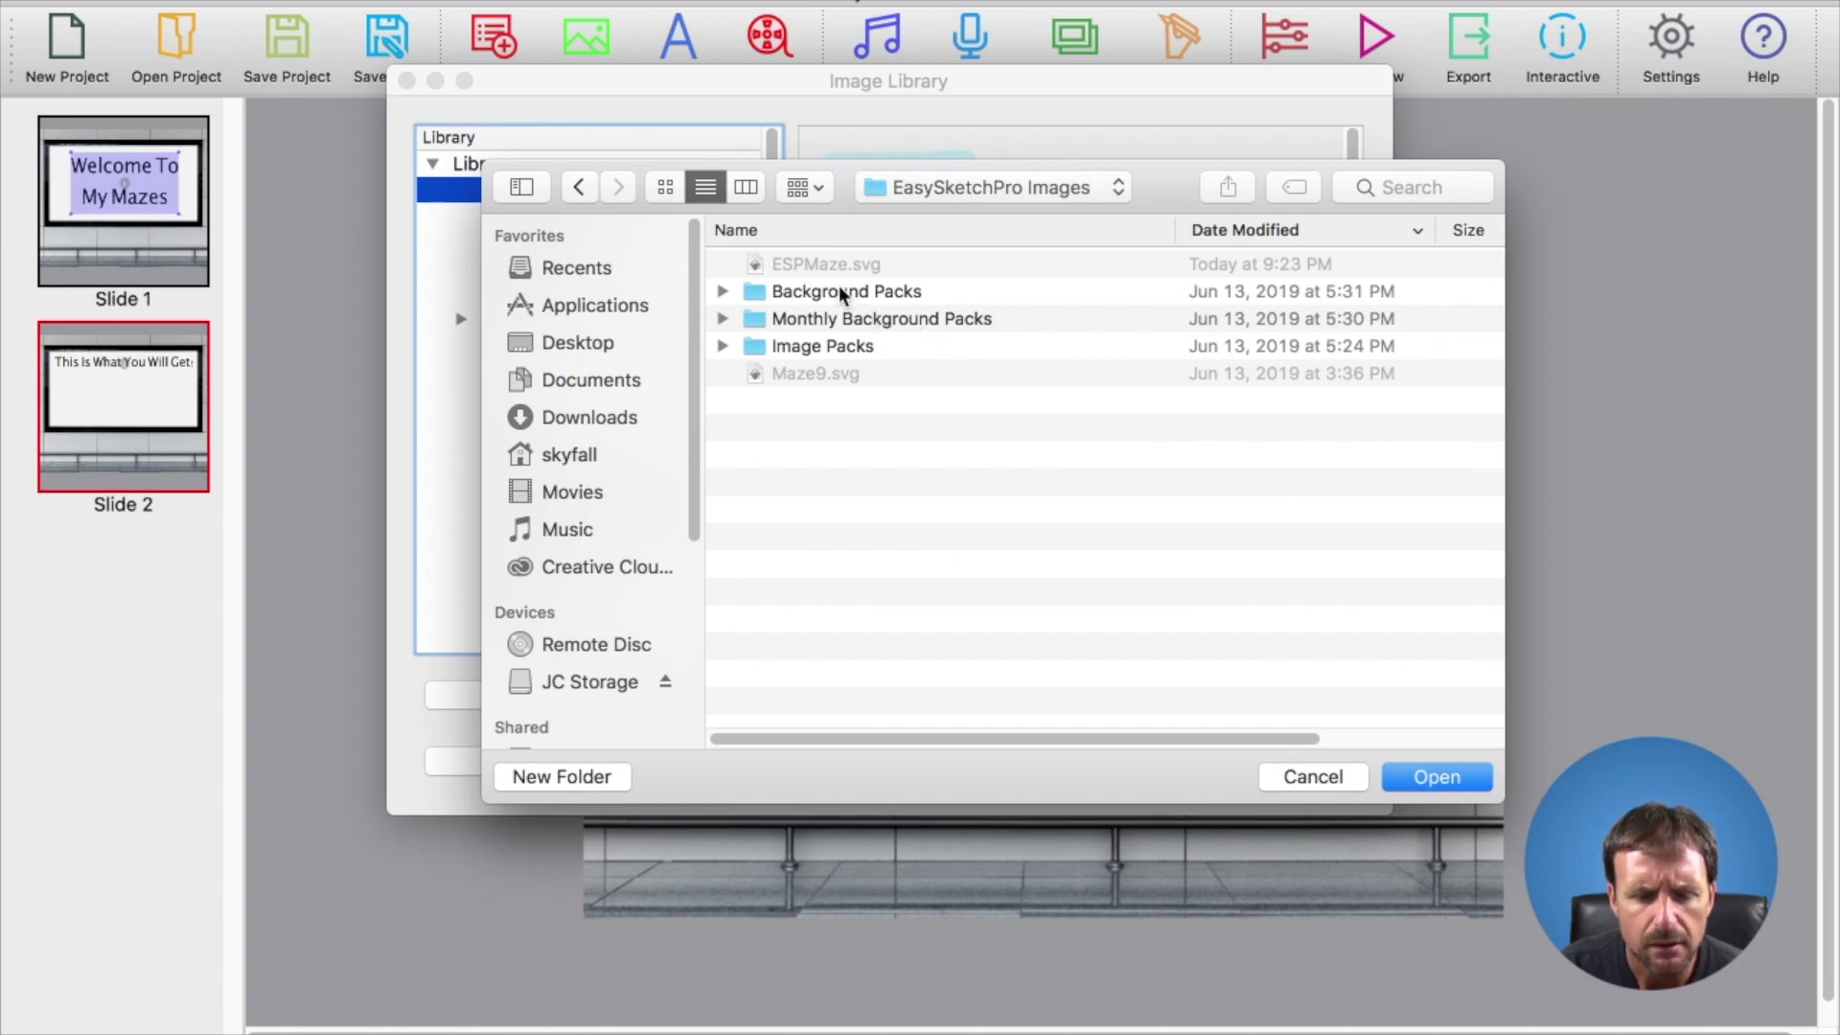
click(1428, 778)
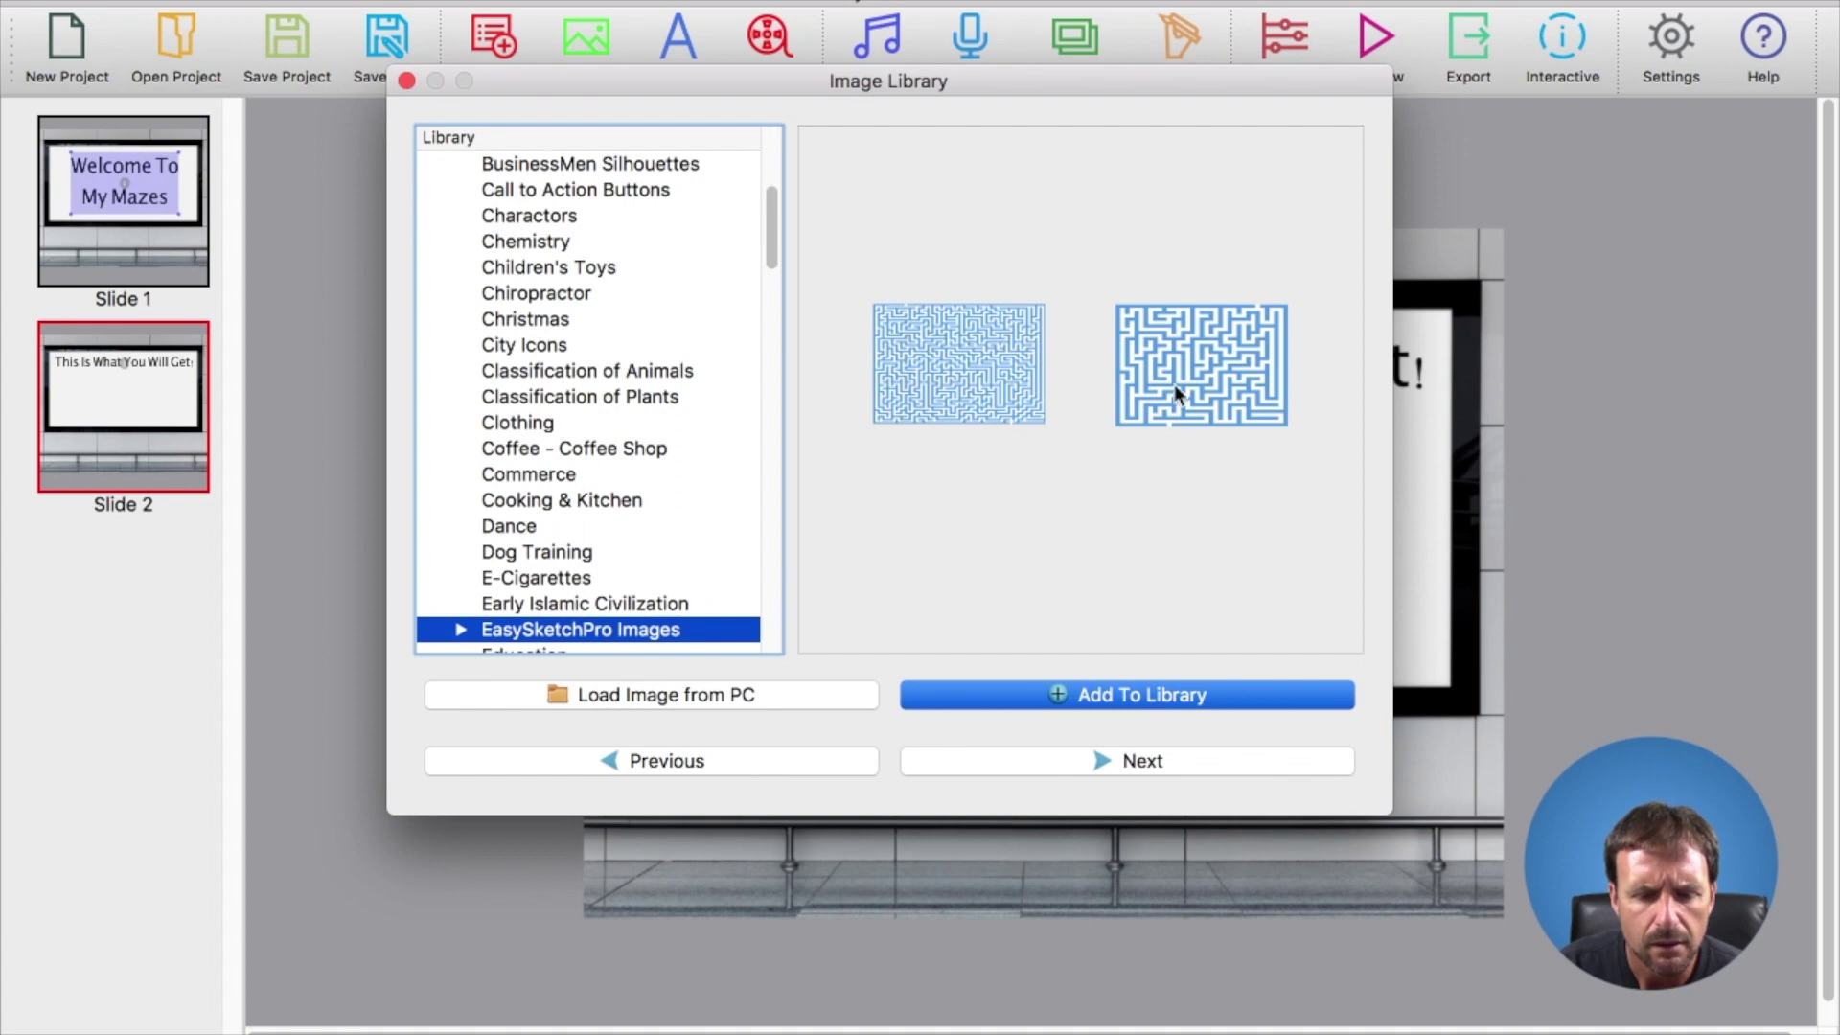
Place the denser maze image on slide 2, scaled down to fit below the text inside the billboard's white area.
click(953, 384)
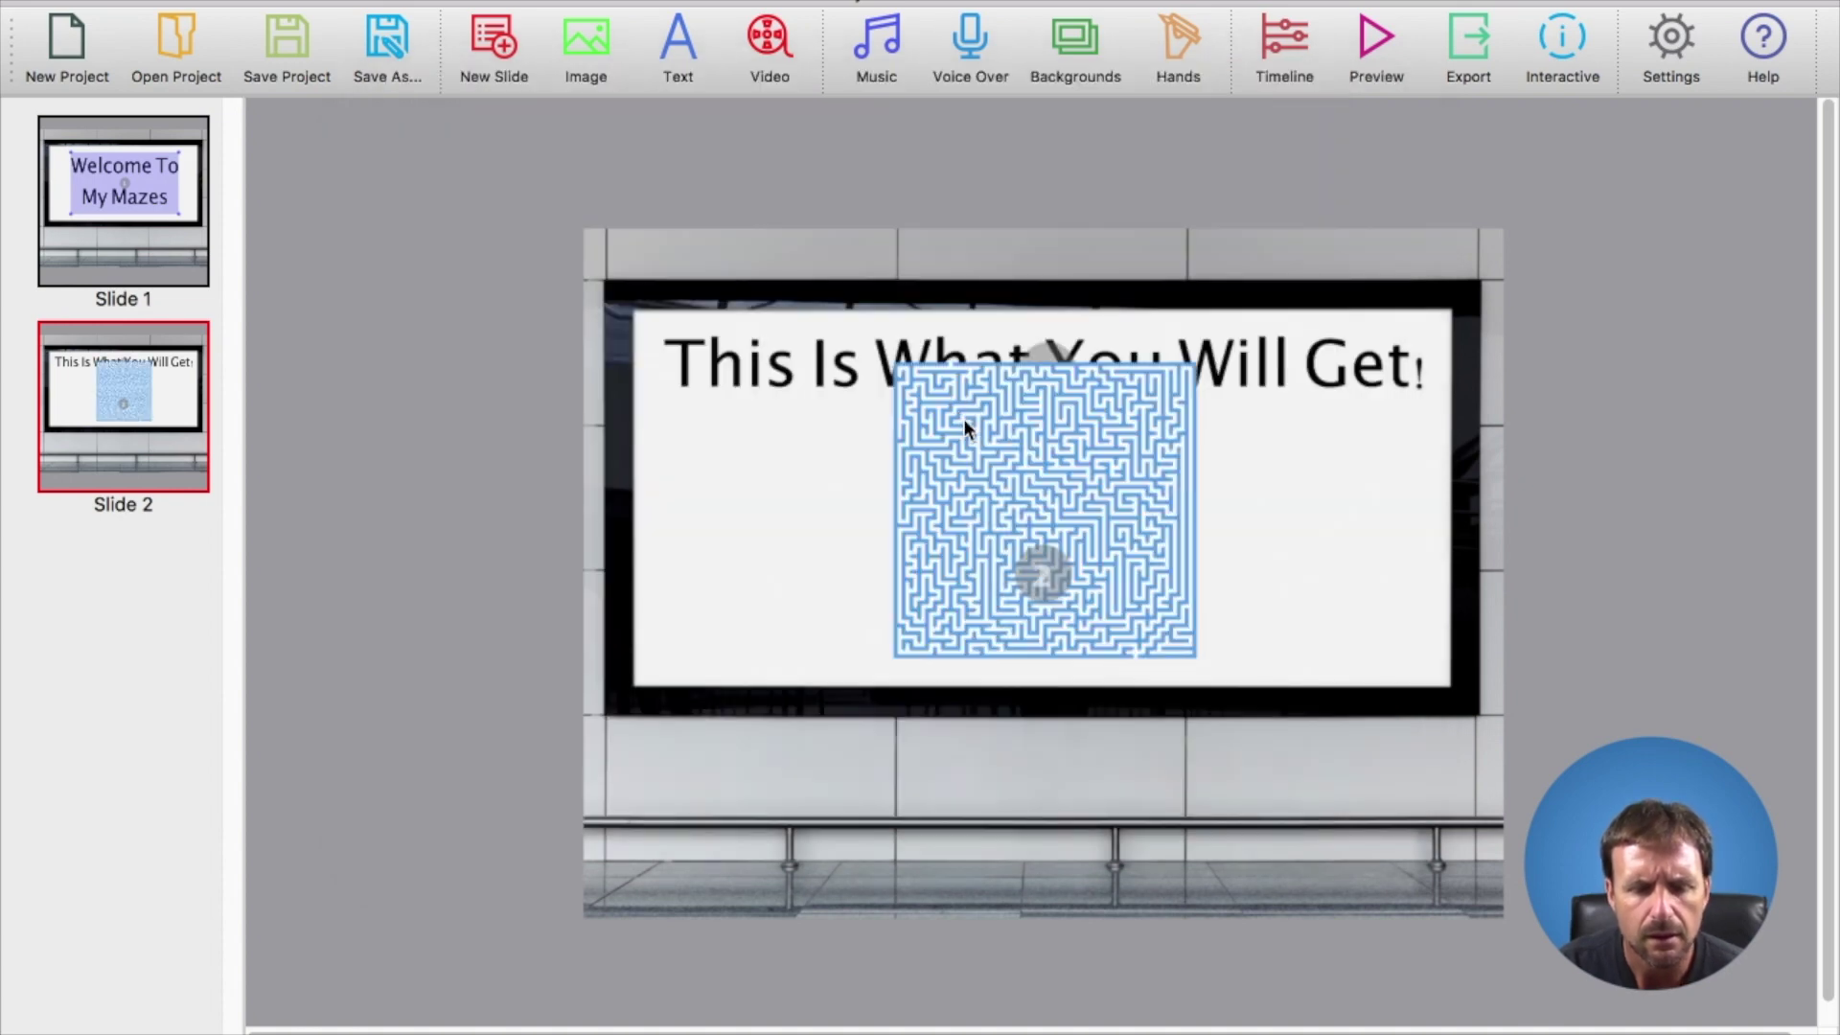
click(1006, 451)
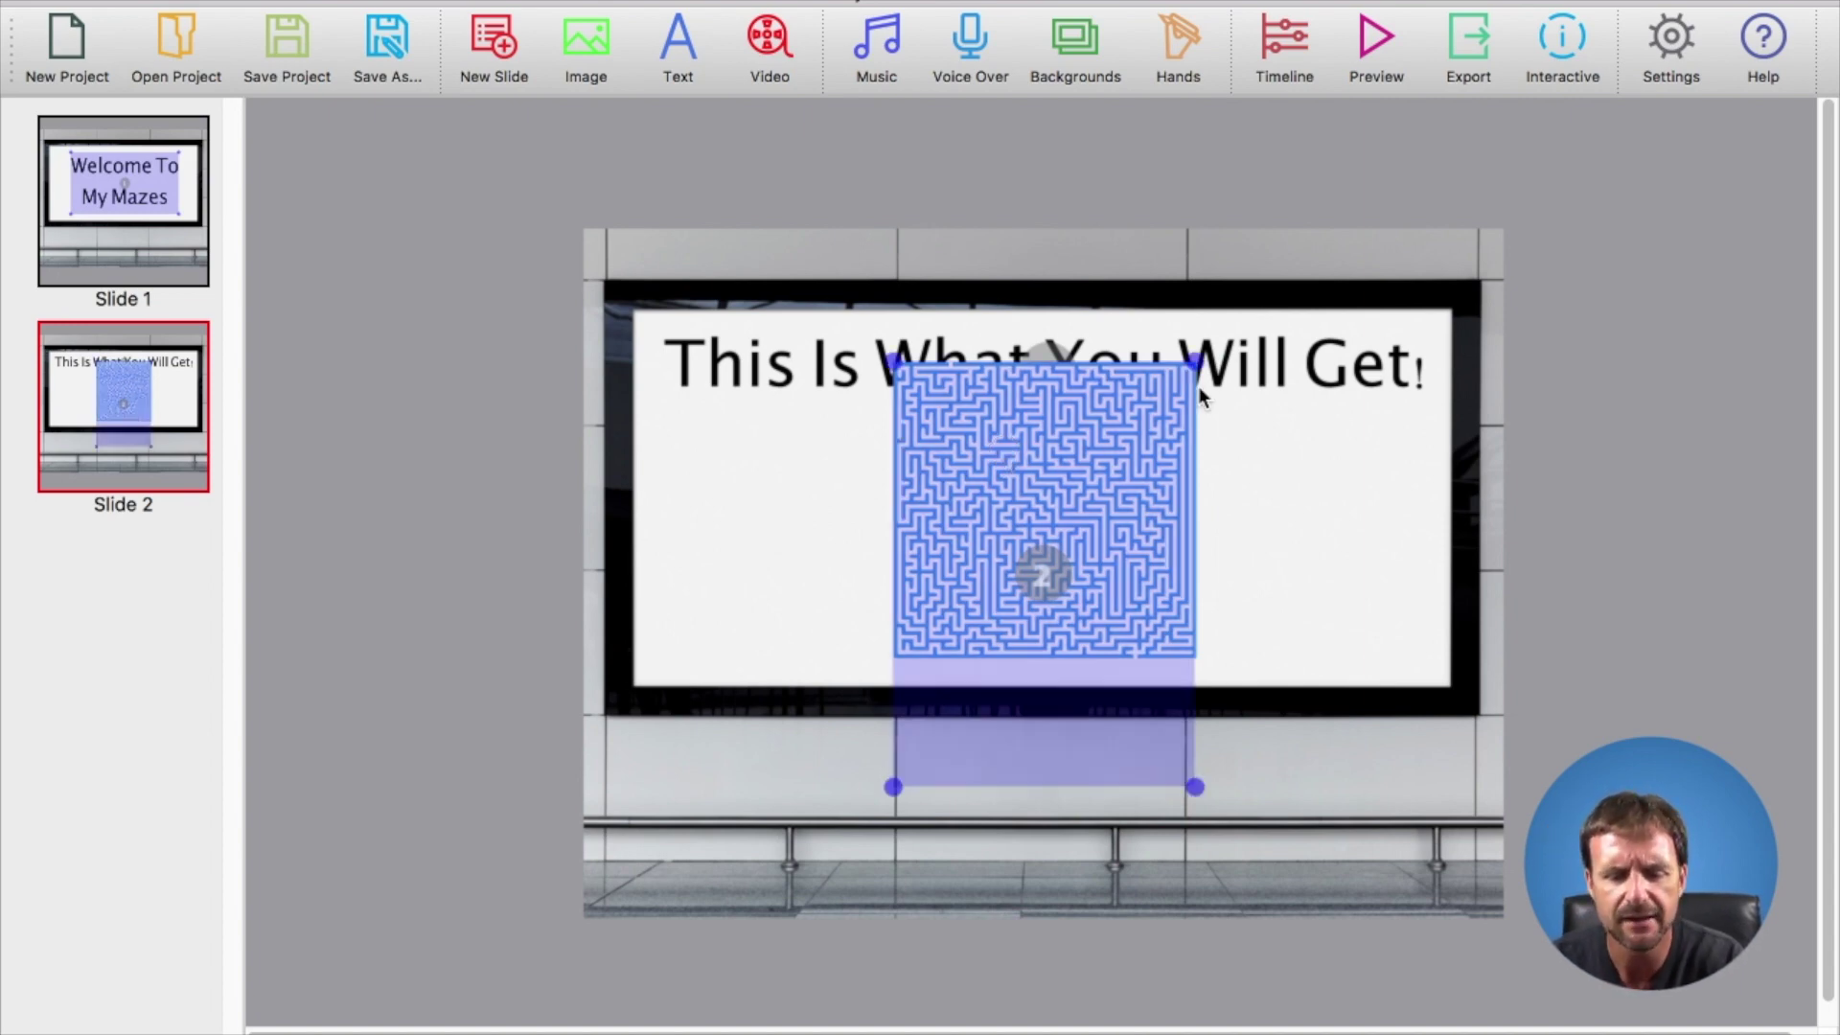
drag(1196, 784, 1168, 743)
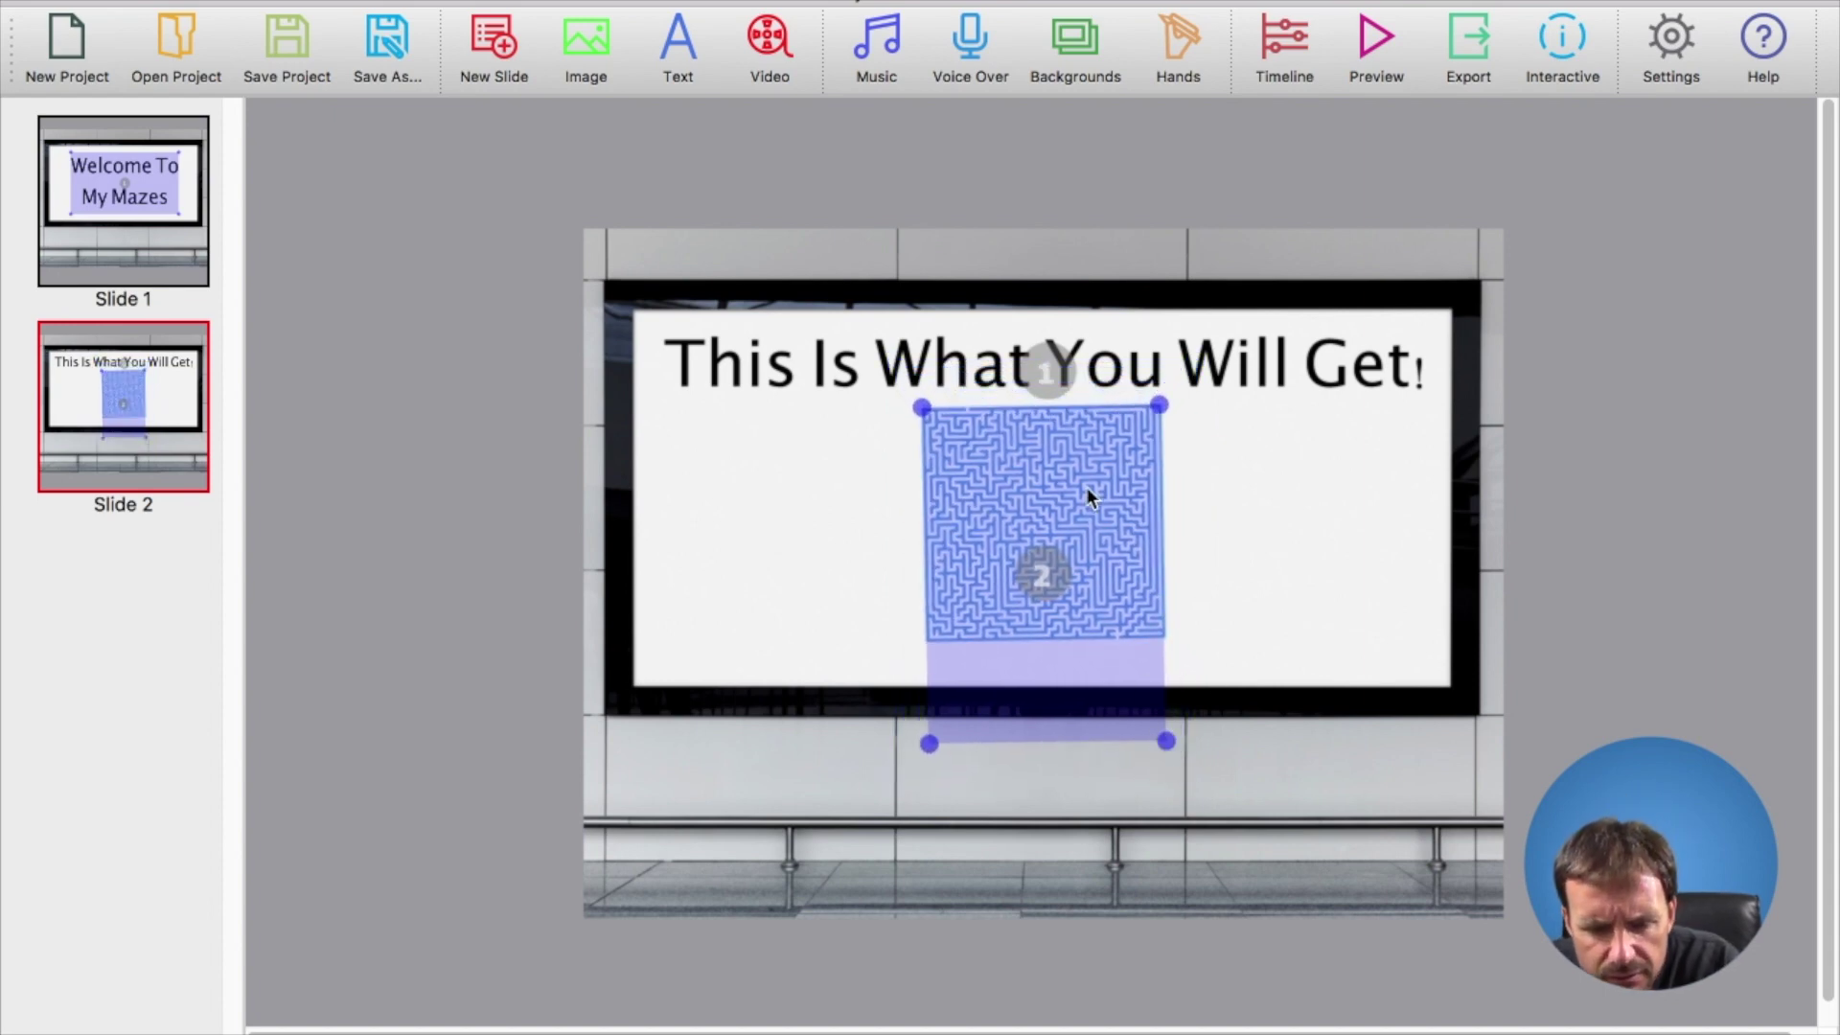
drag(1158, 406, 1156, 410)
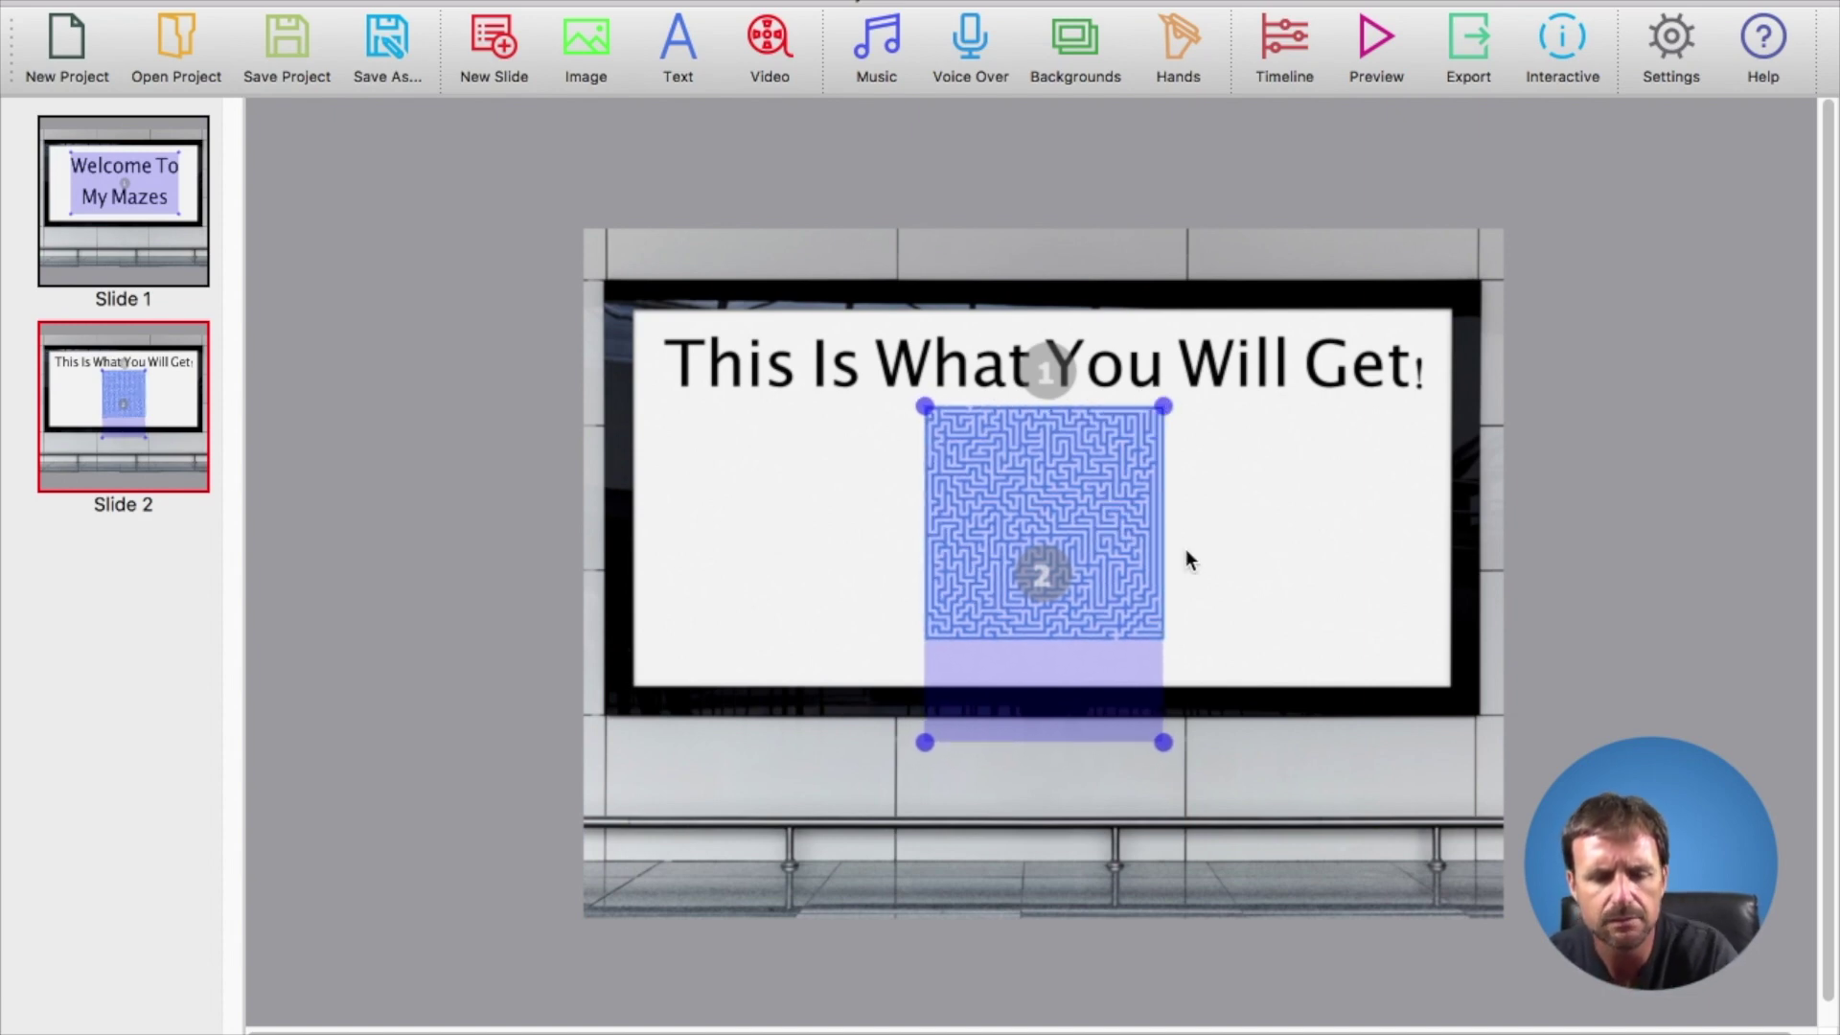
click(1297, 558)
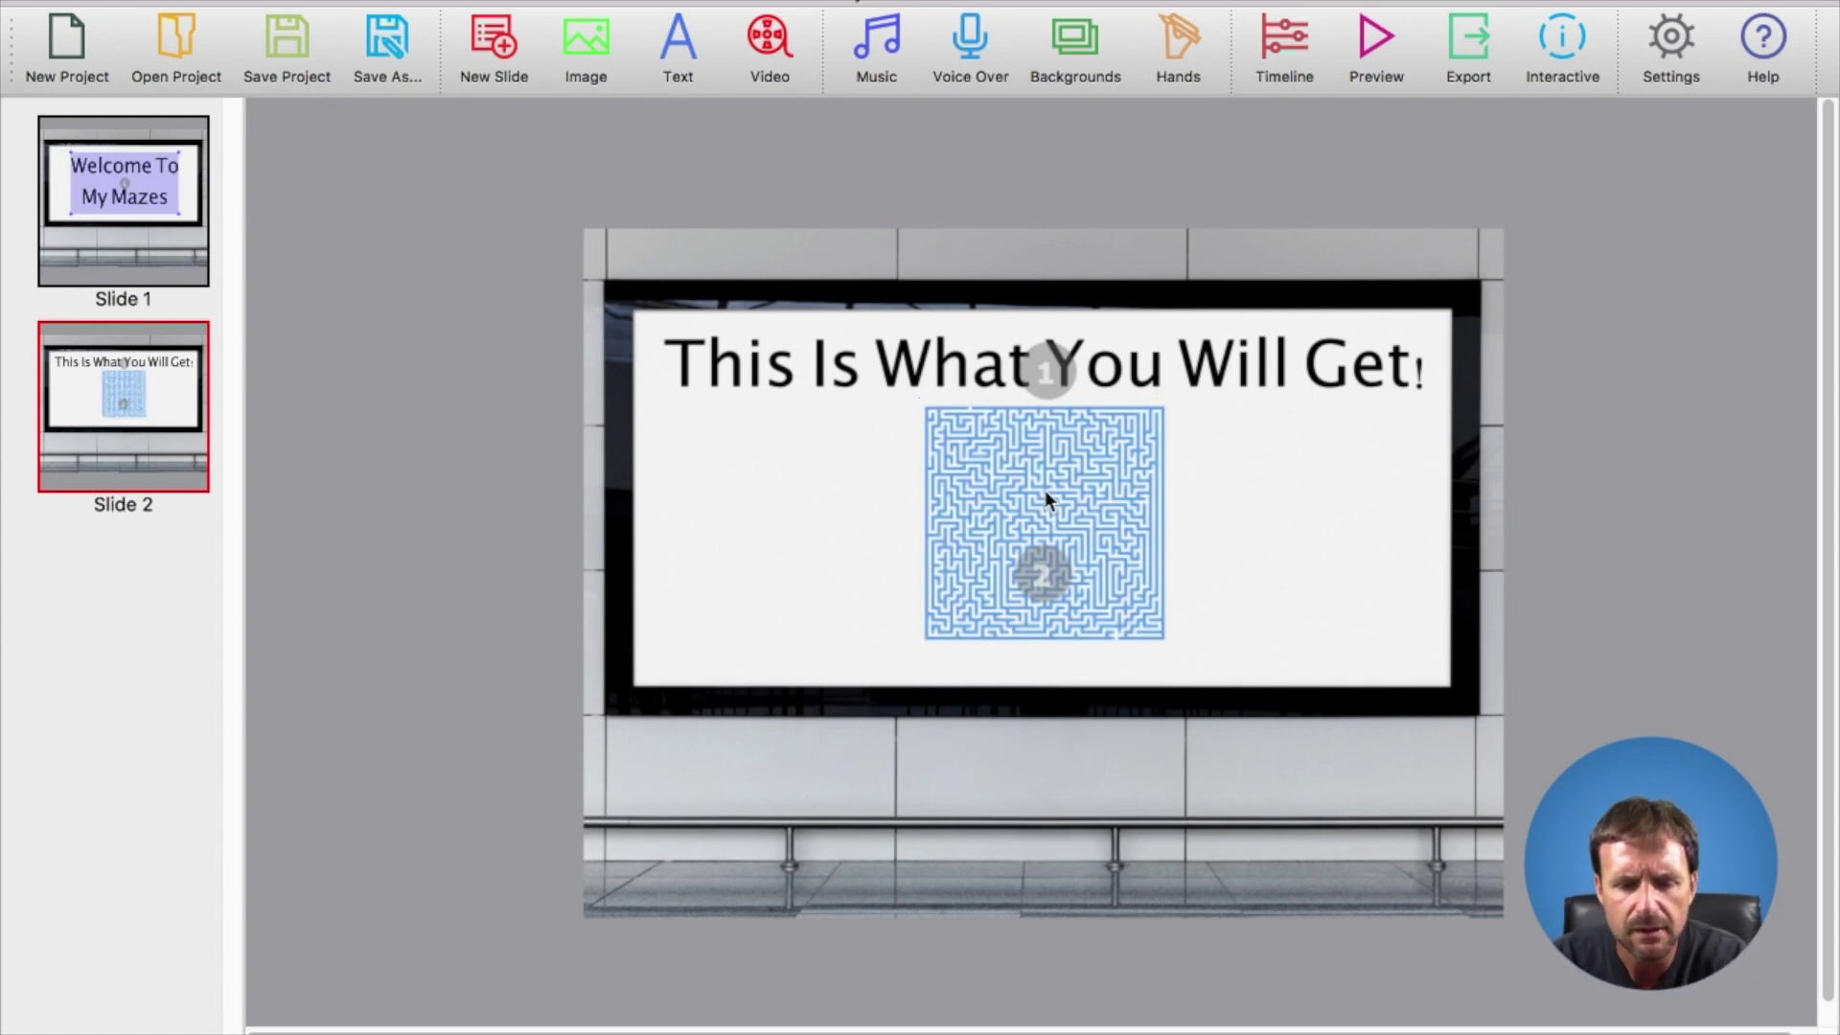
drag(1043, 487, 1034, 491)
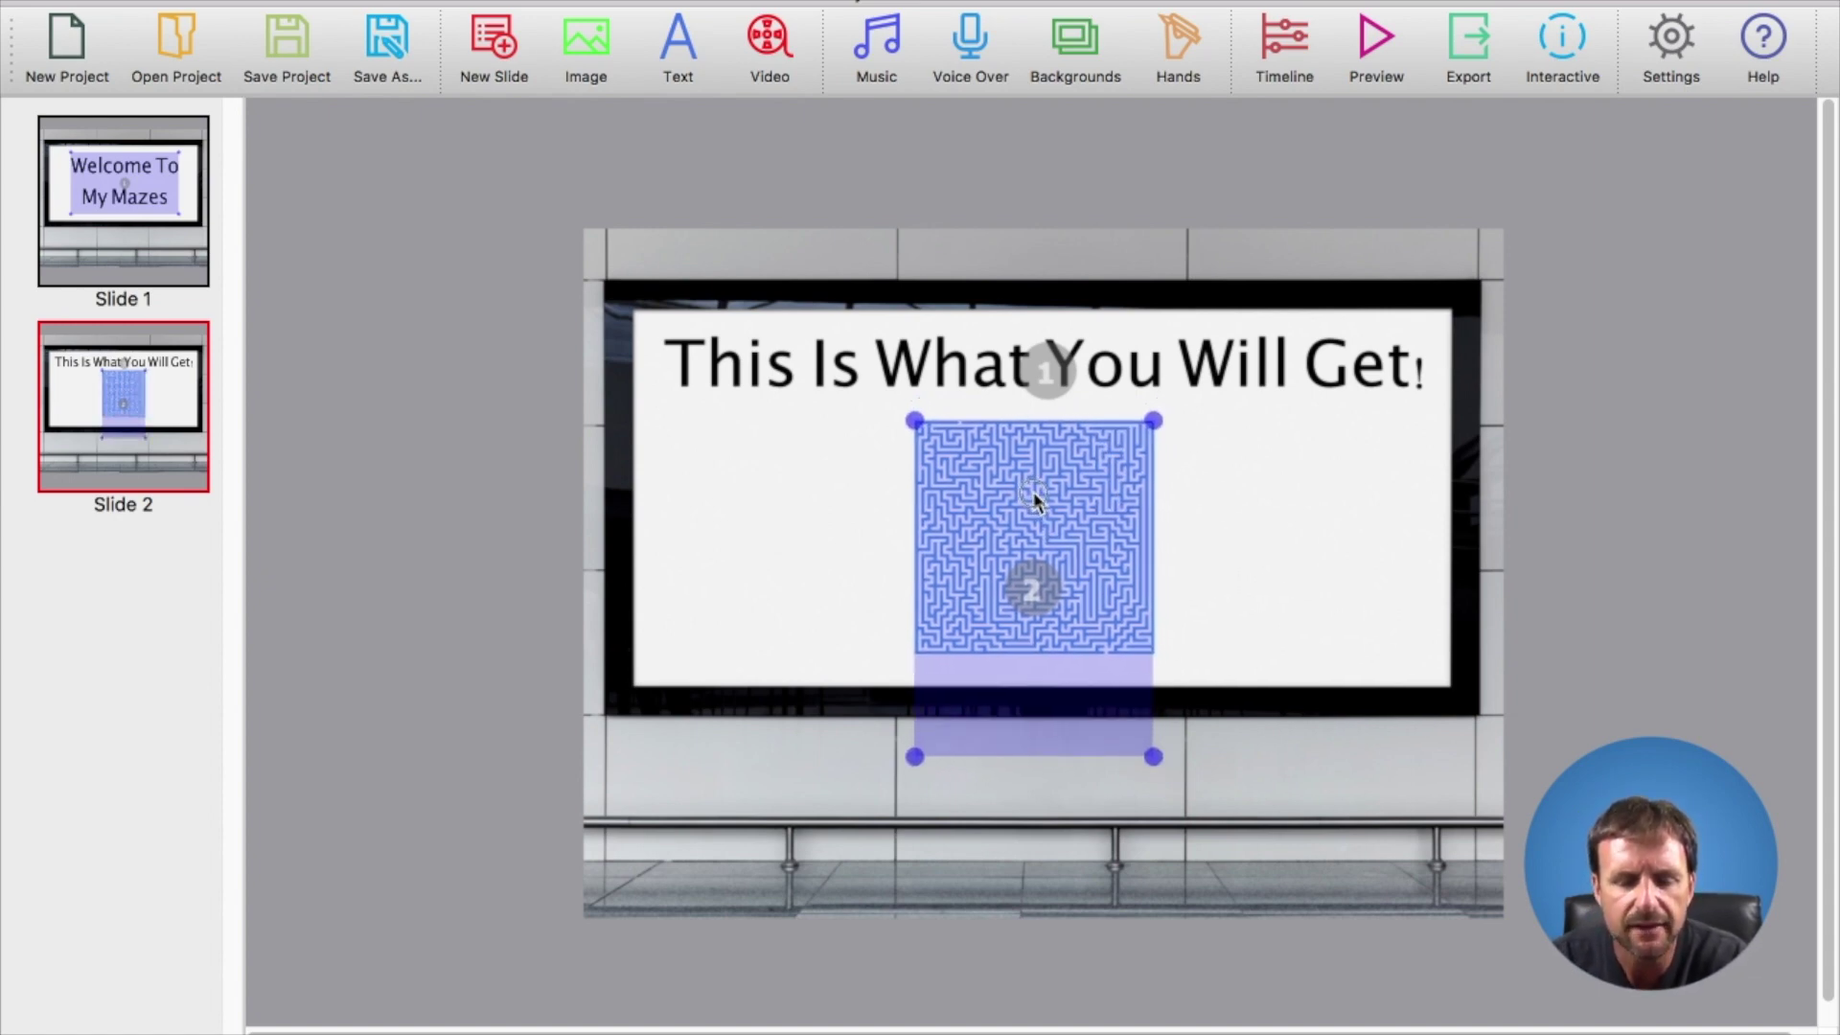
click(1292, 517)
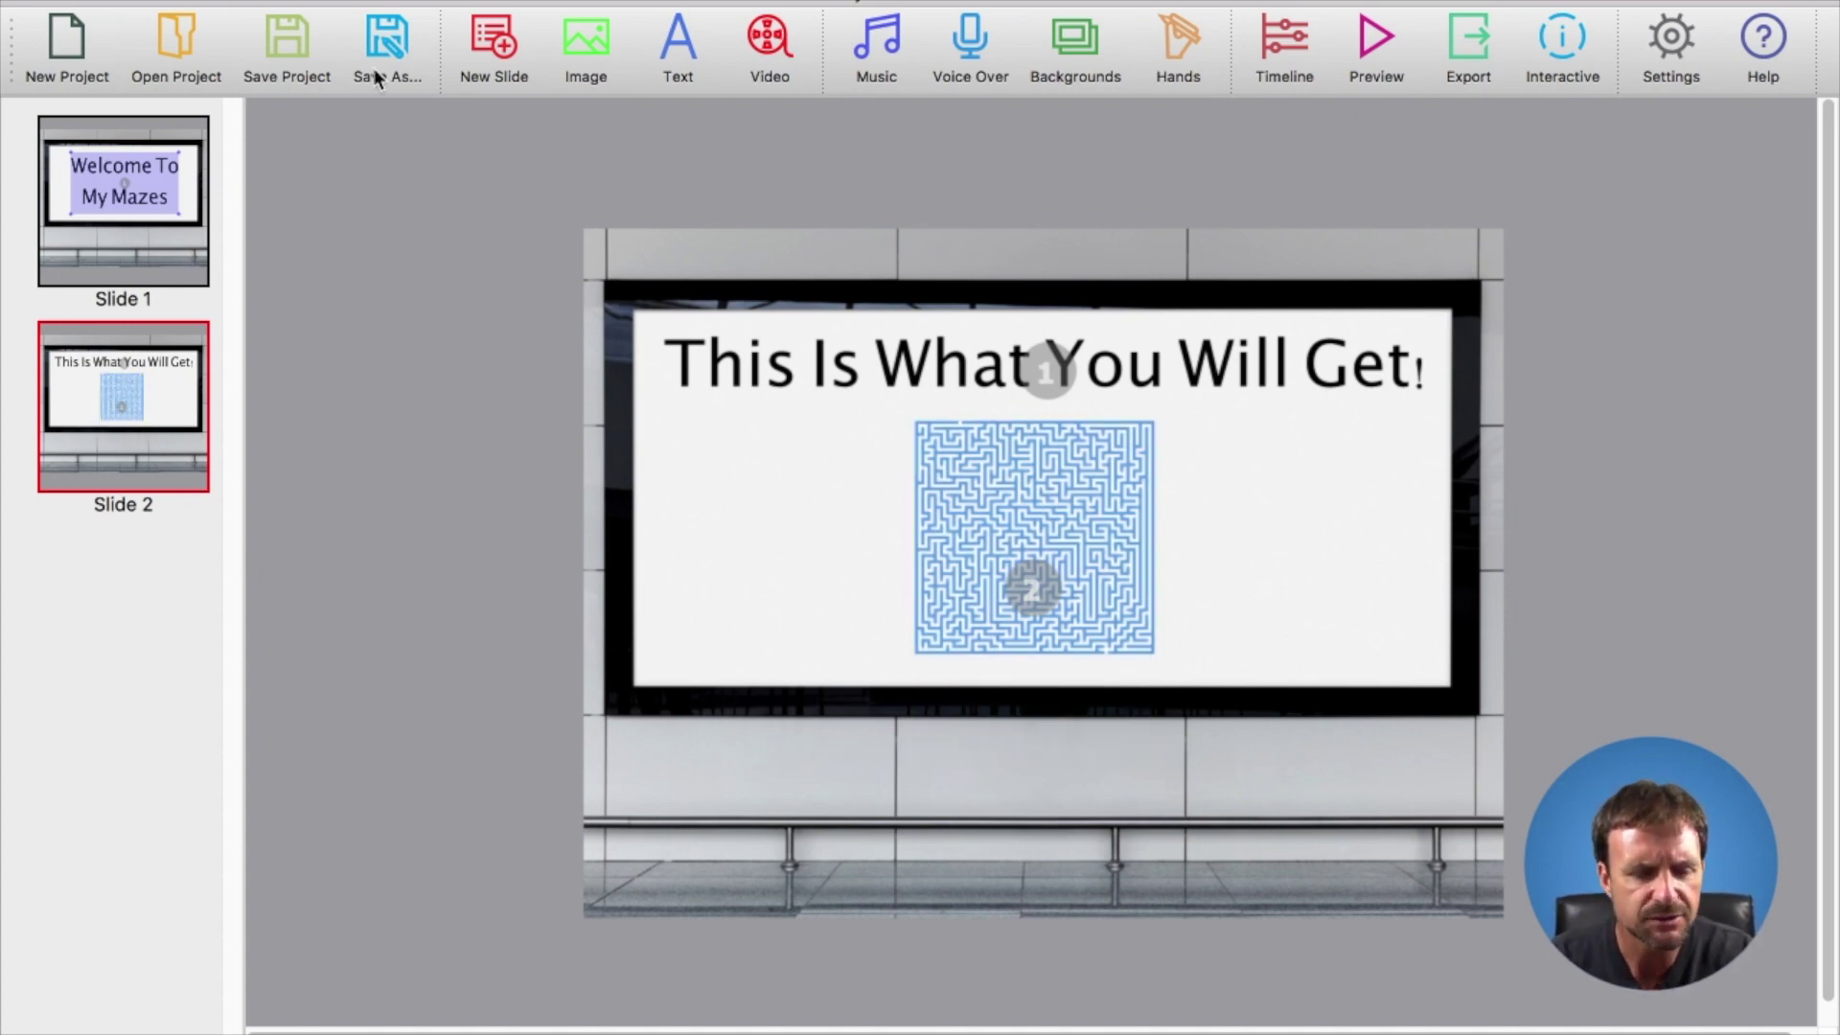
Add a third slide with the text "If You Would Like To Pick These Up, Click On The Link Below!".
click(493, 54)
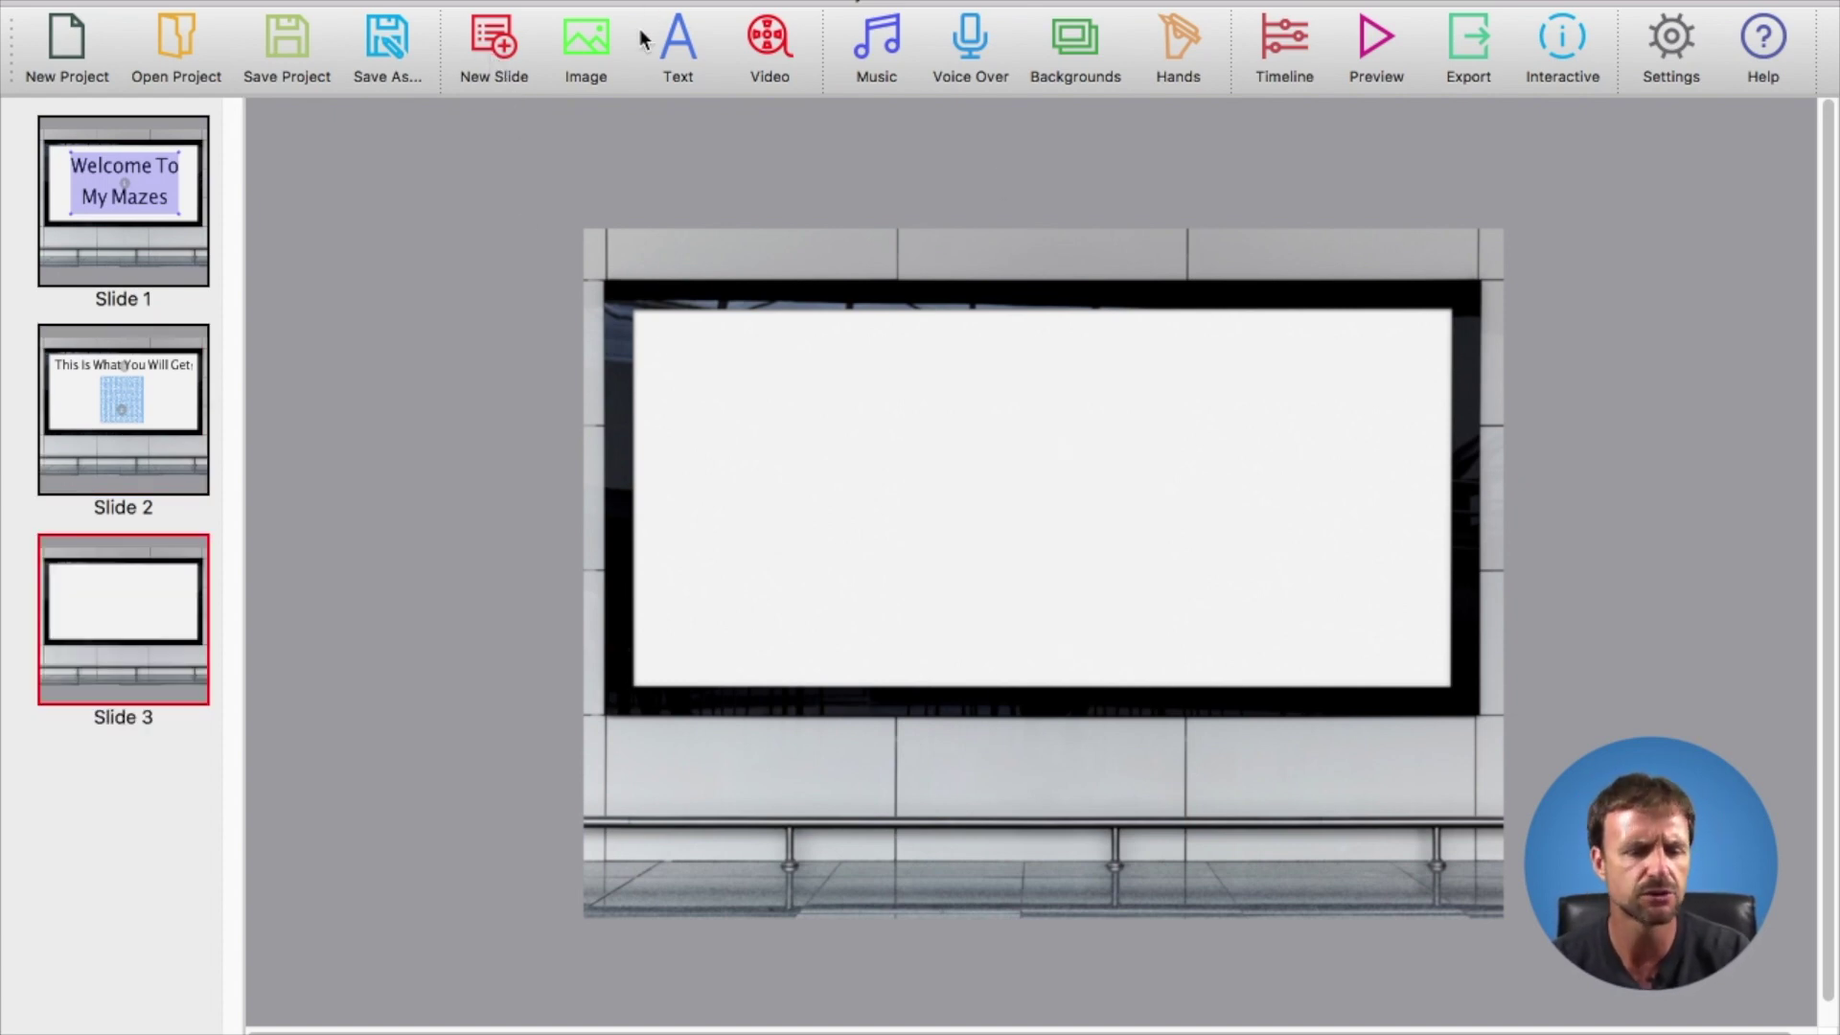
click(678, 43)
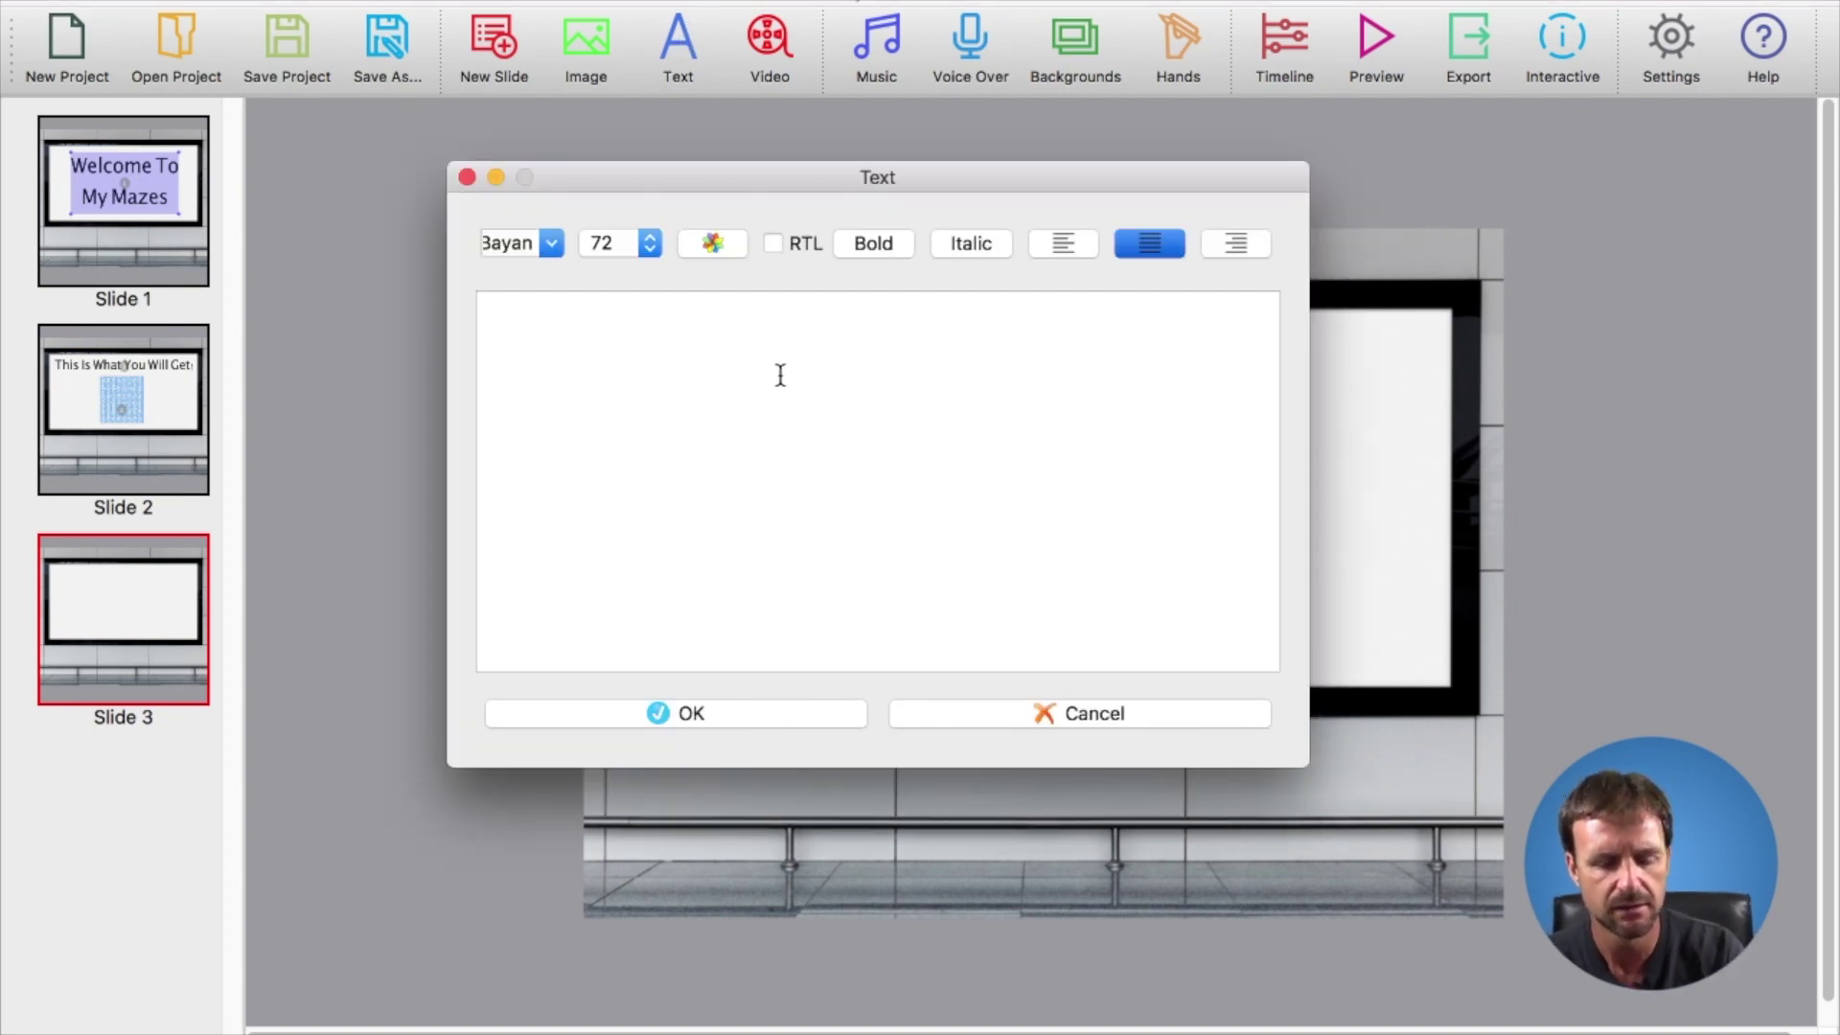
text(If)
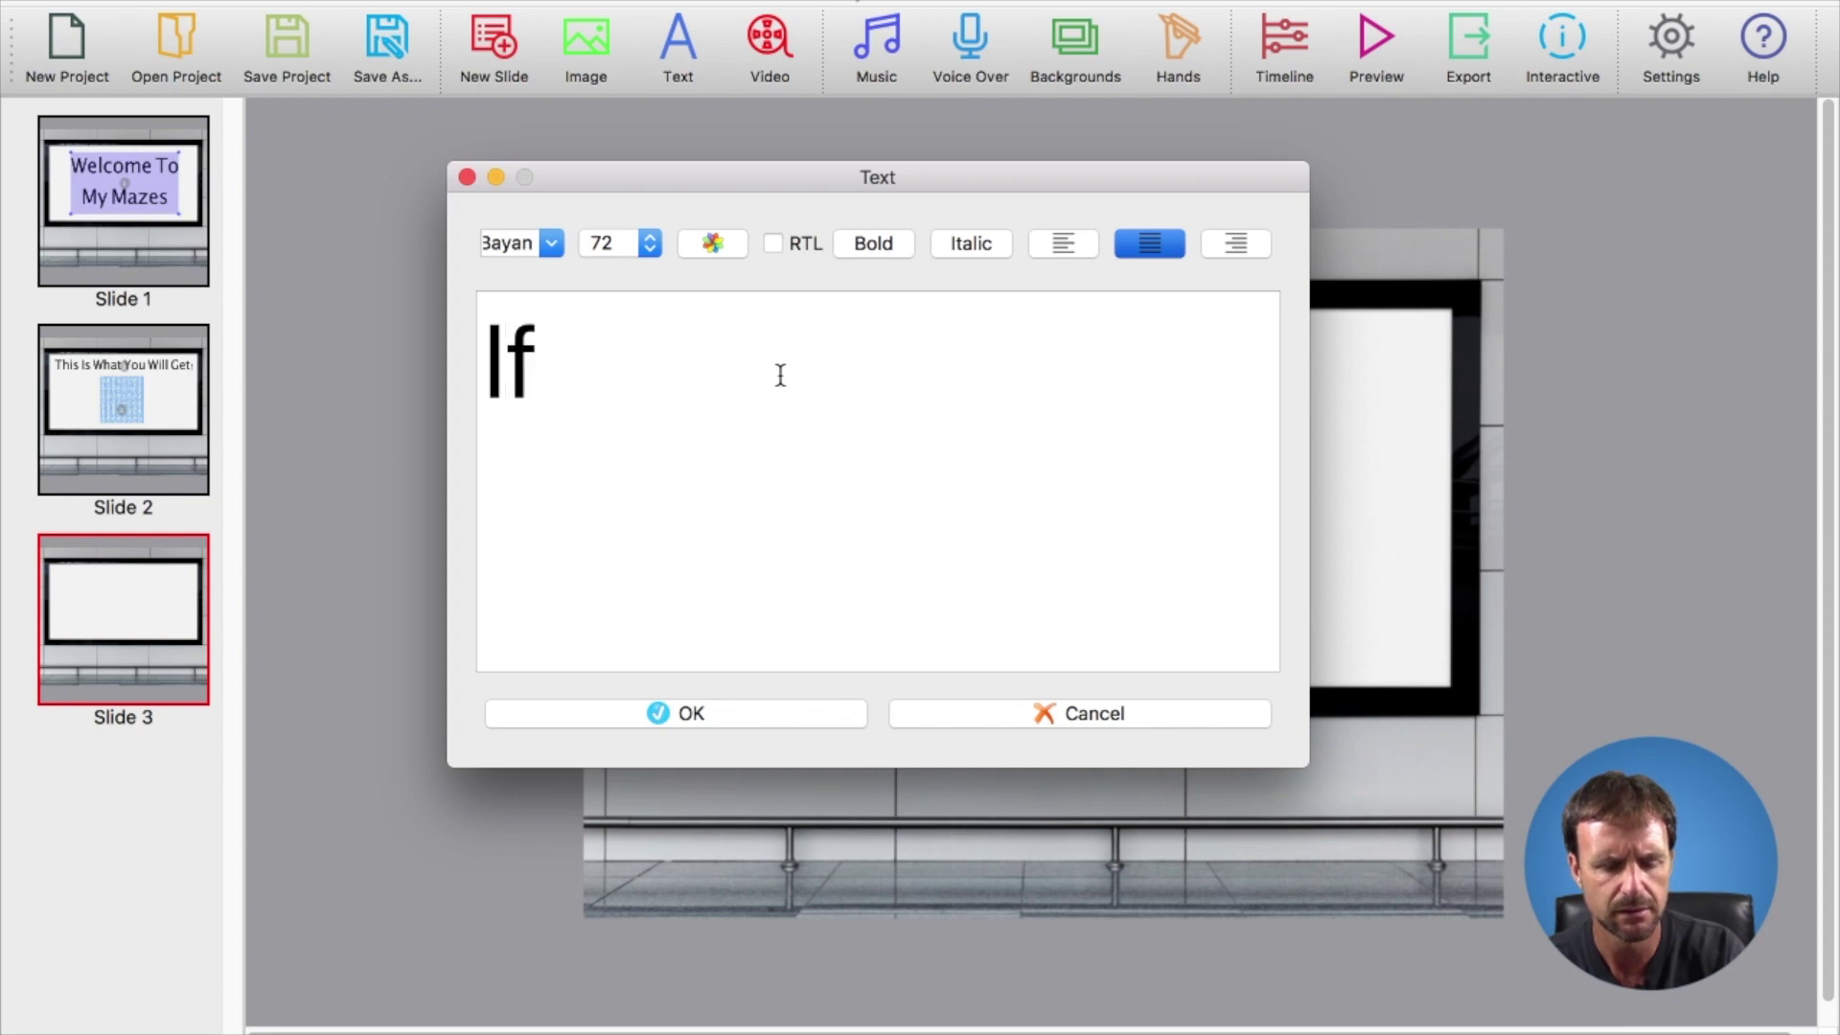
text( Youwo)
key(BackSpace)
key(BackSpace)
text(Would Likwe)
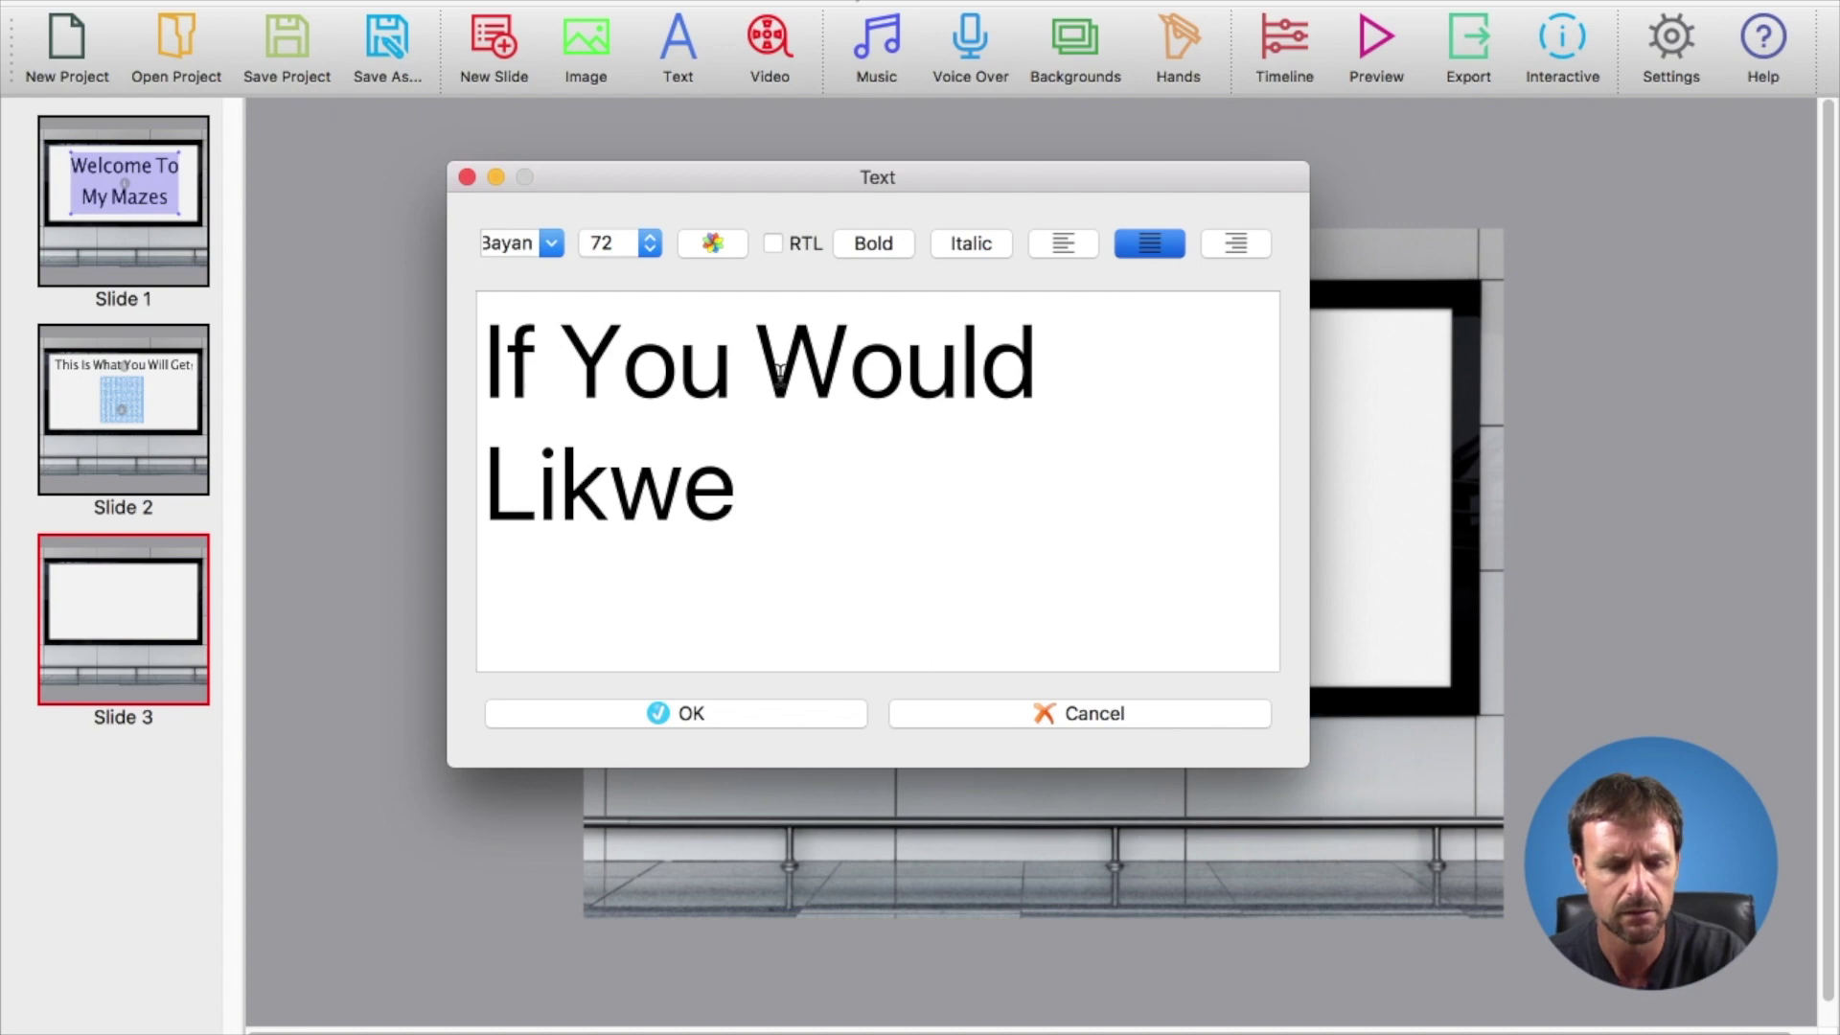
key(BackSpace)
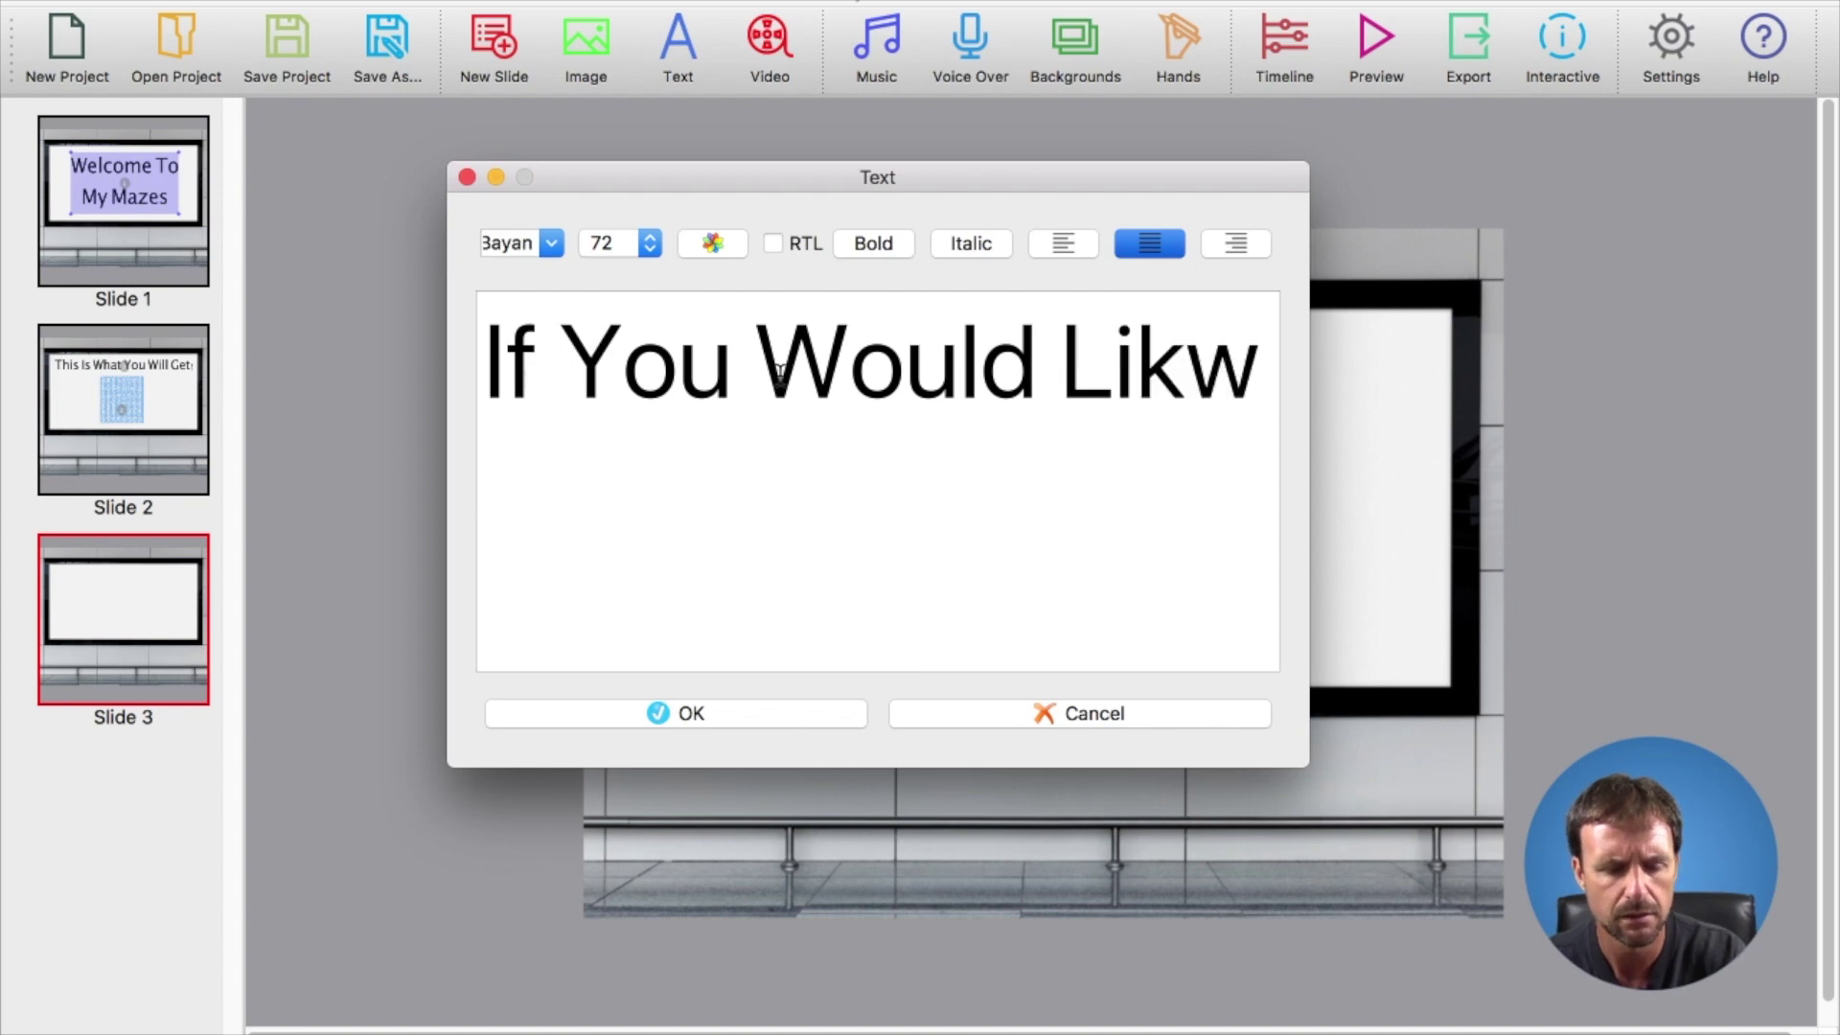
key(BackSpace)
text(E)
key(BackSpace)
text(e)
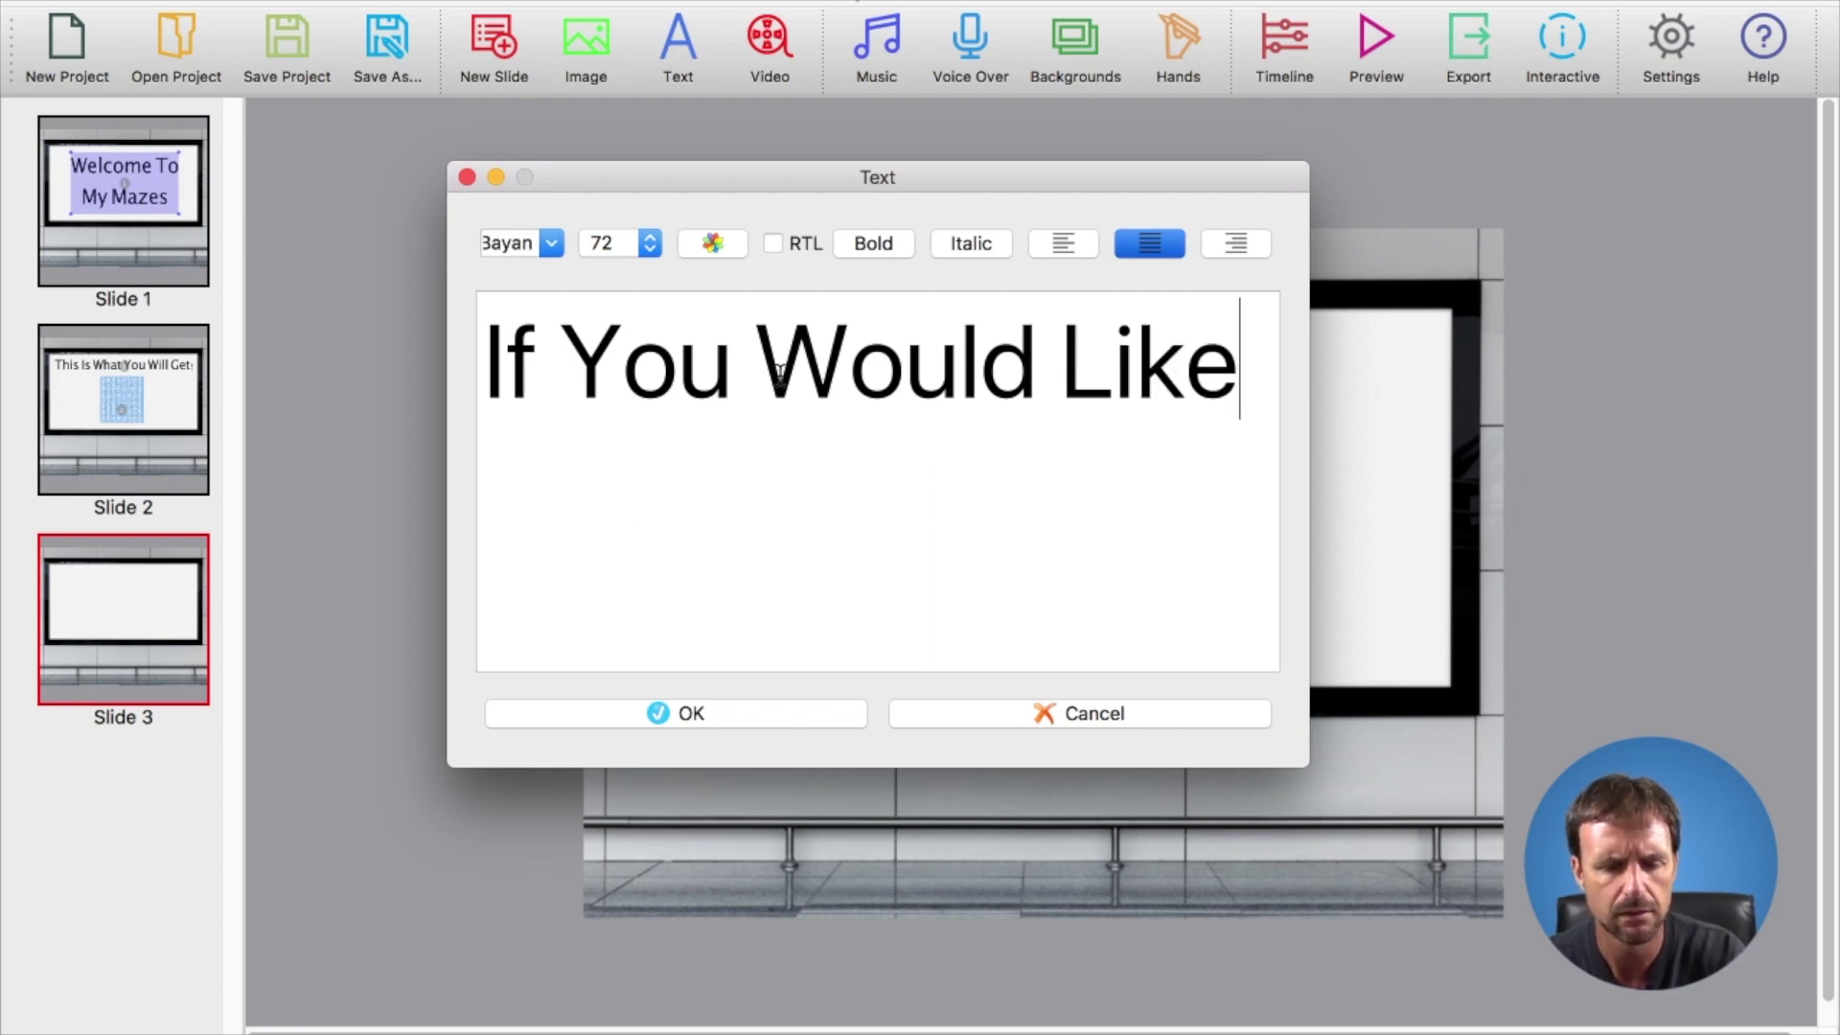
text( To P)
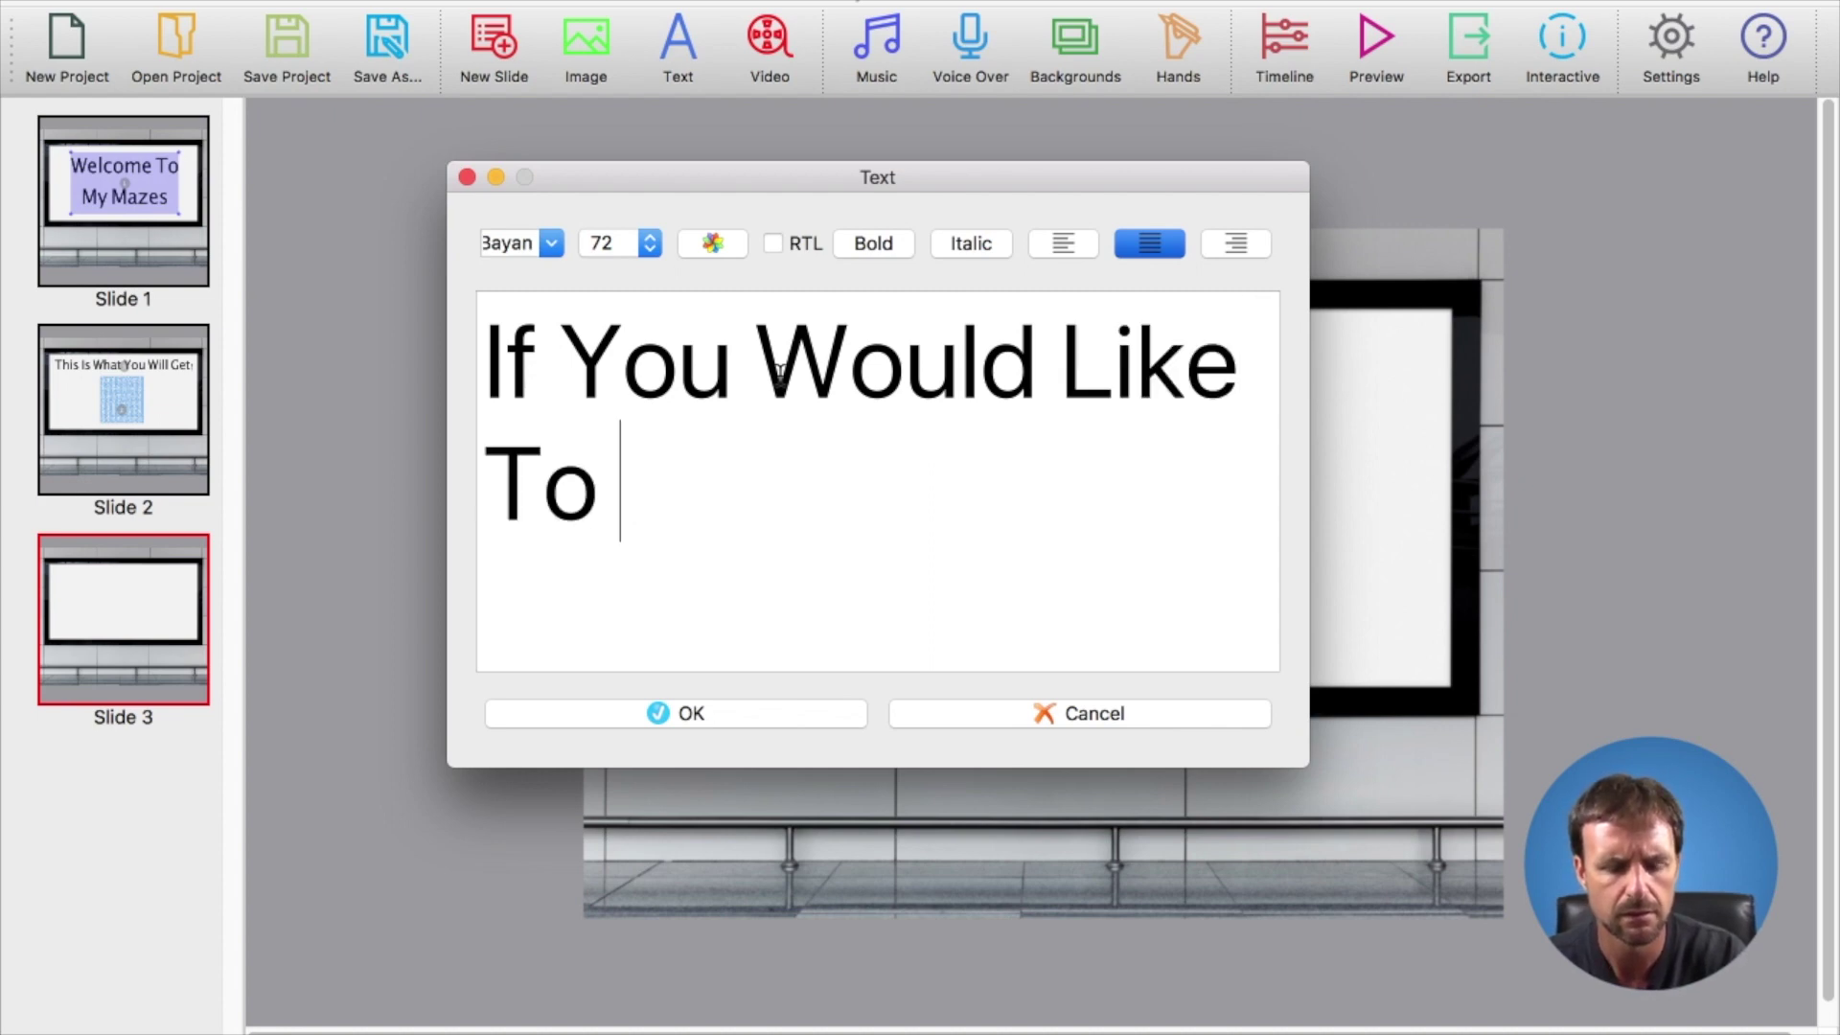
text(ic)
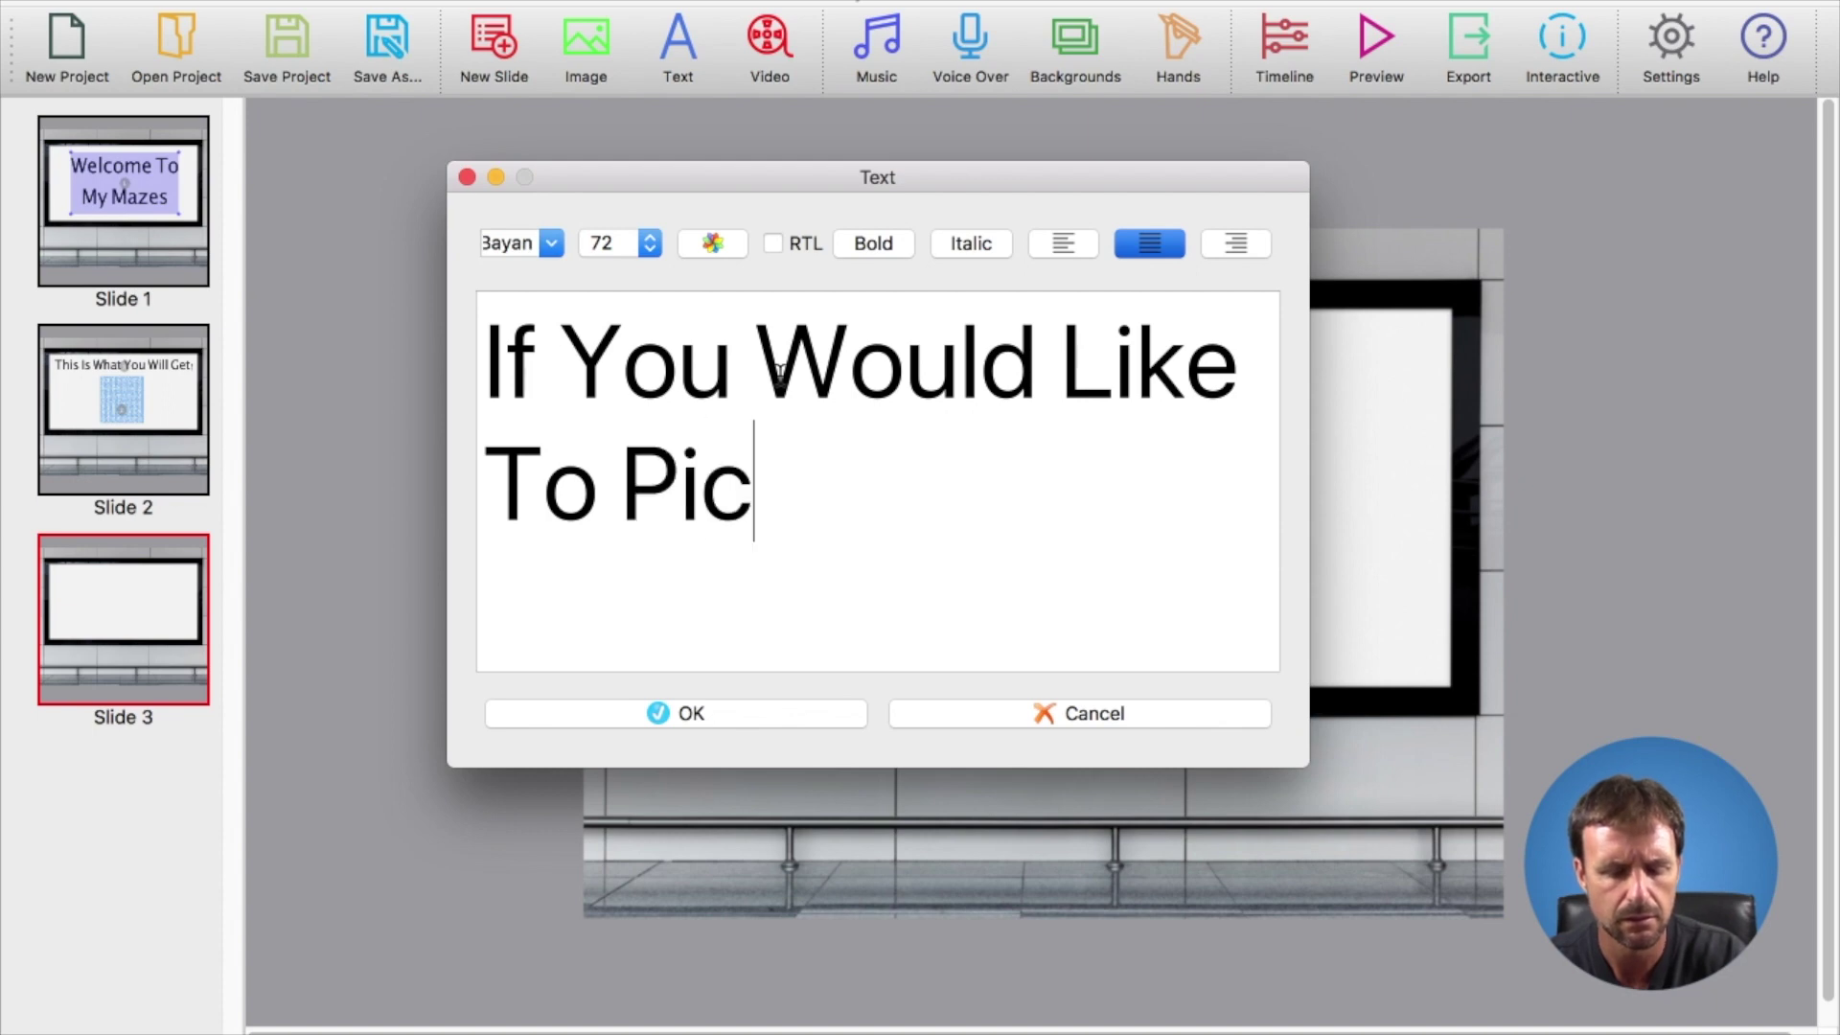
text(k These Up,)
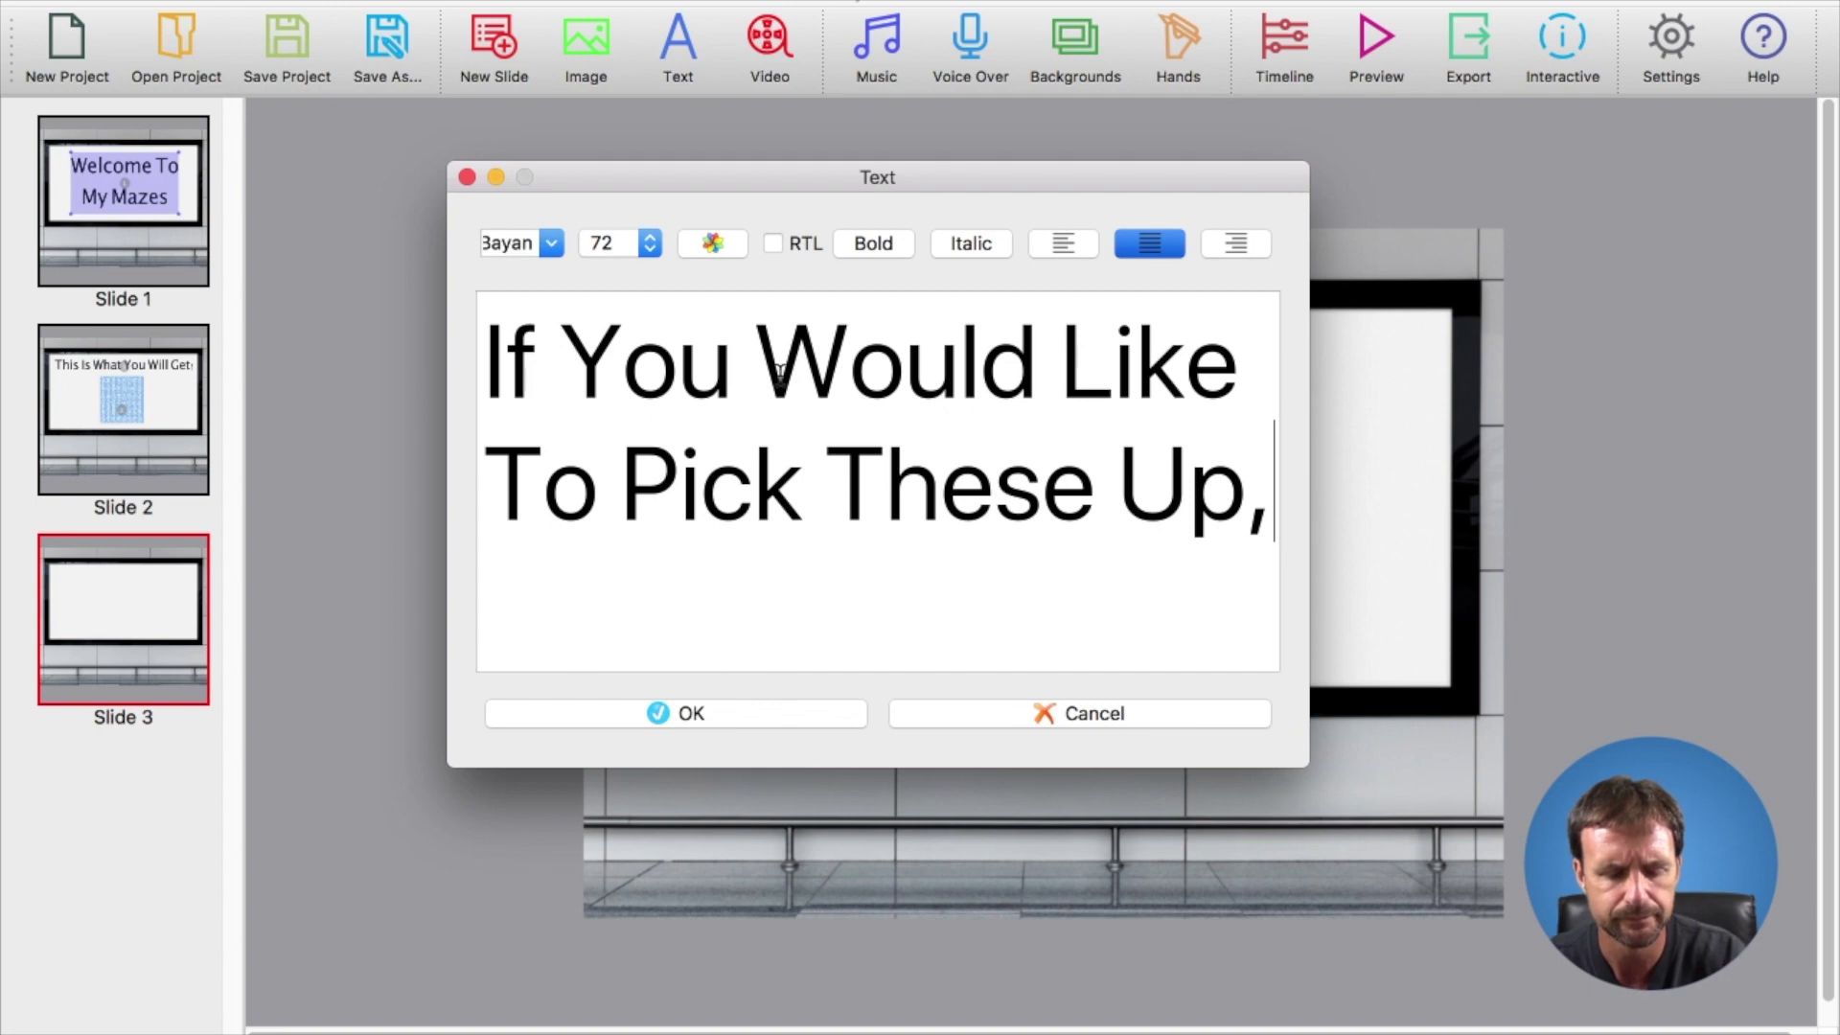
text( Clic)
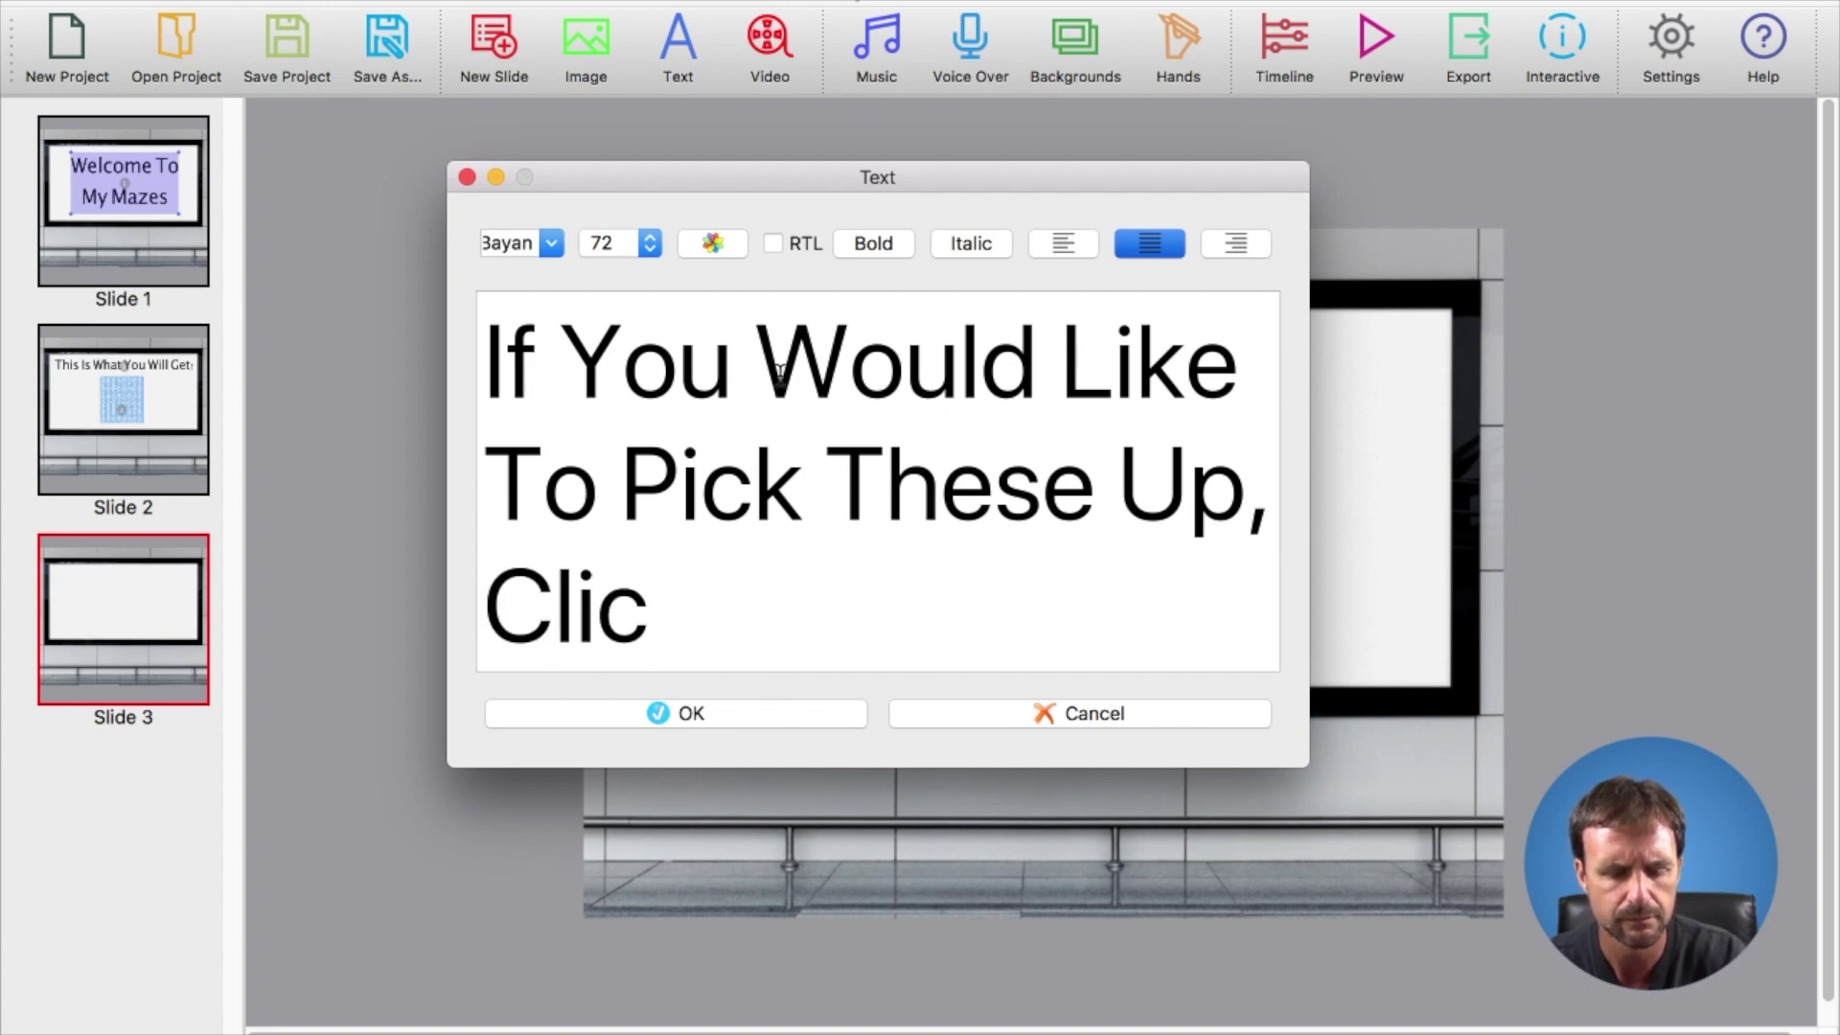
text(k On The L)
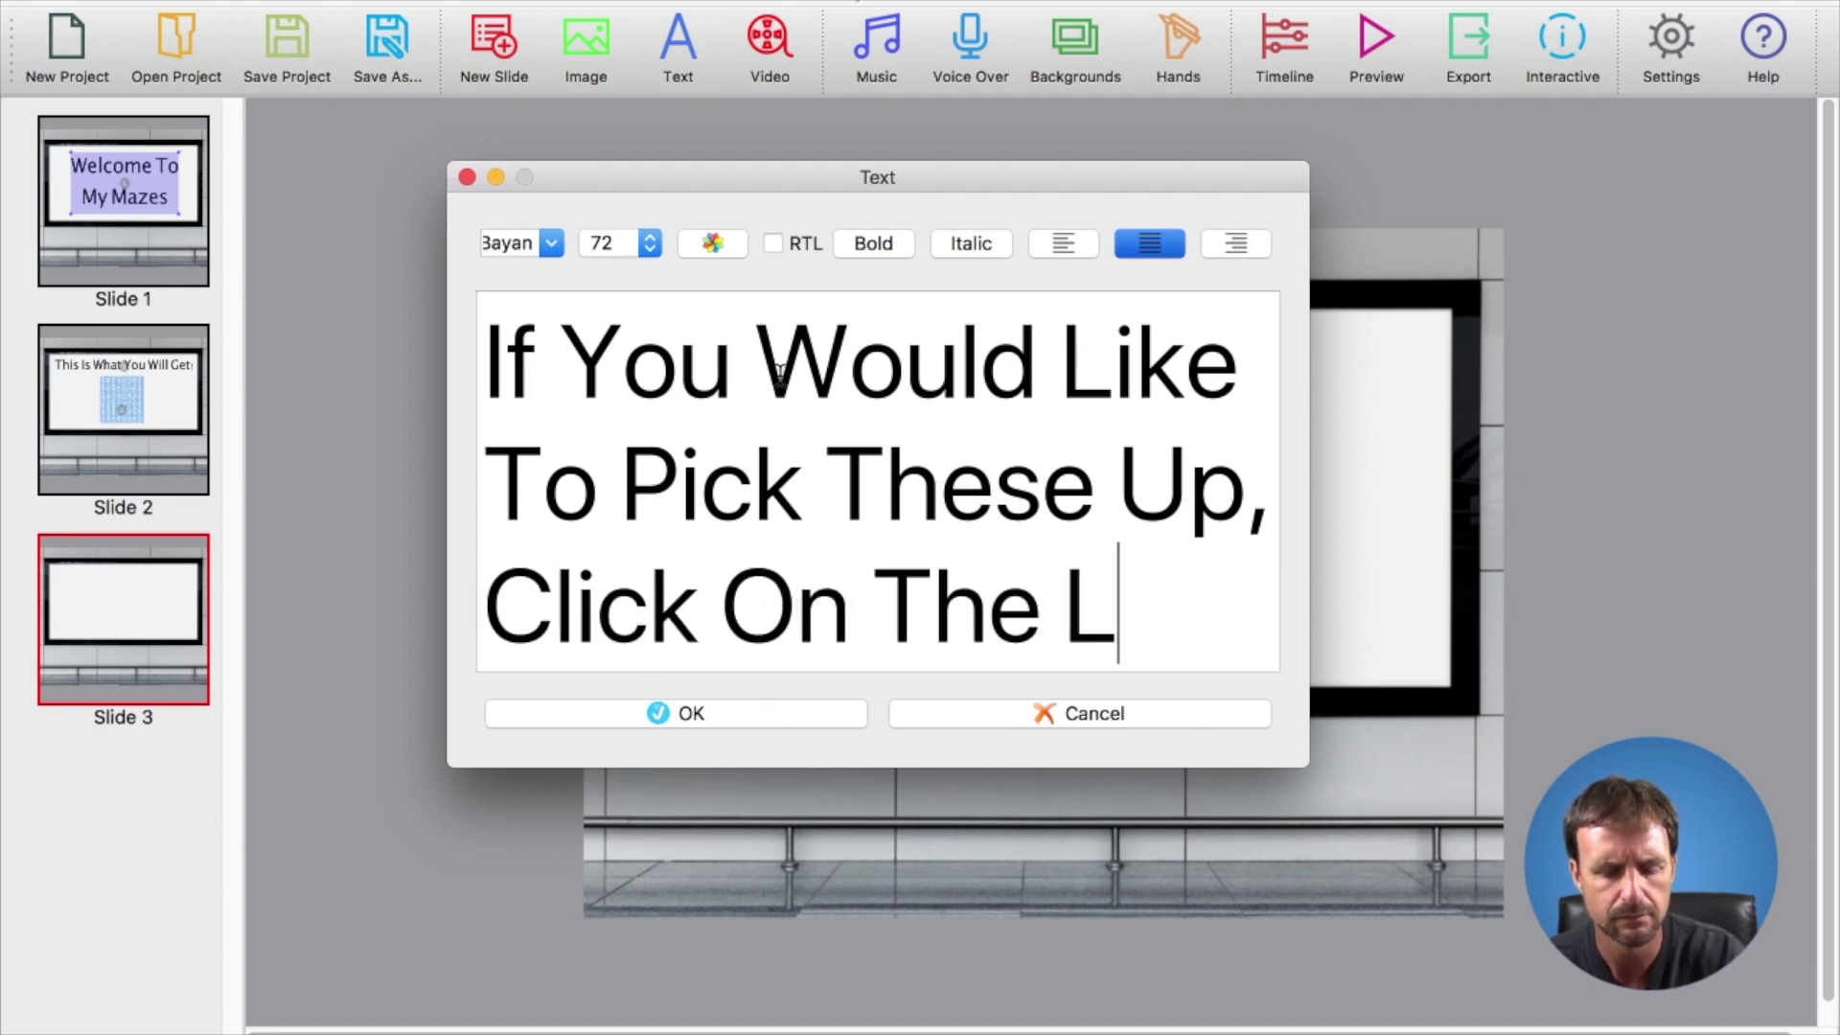
text(ink Below)
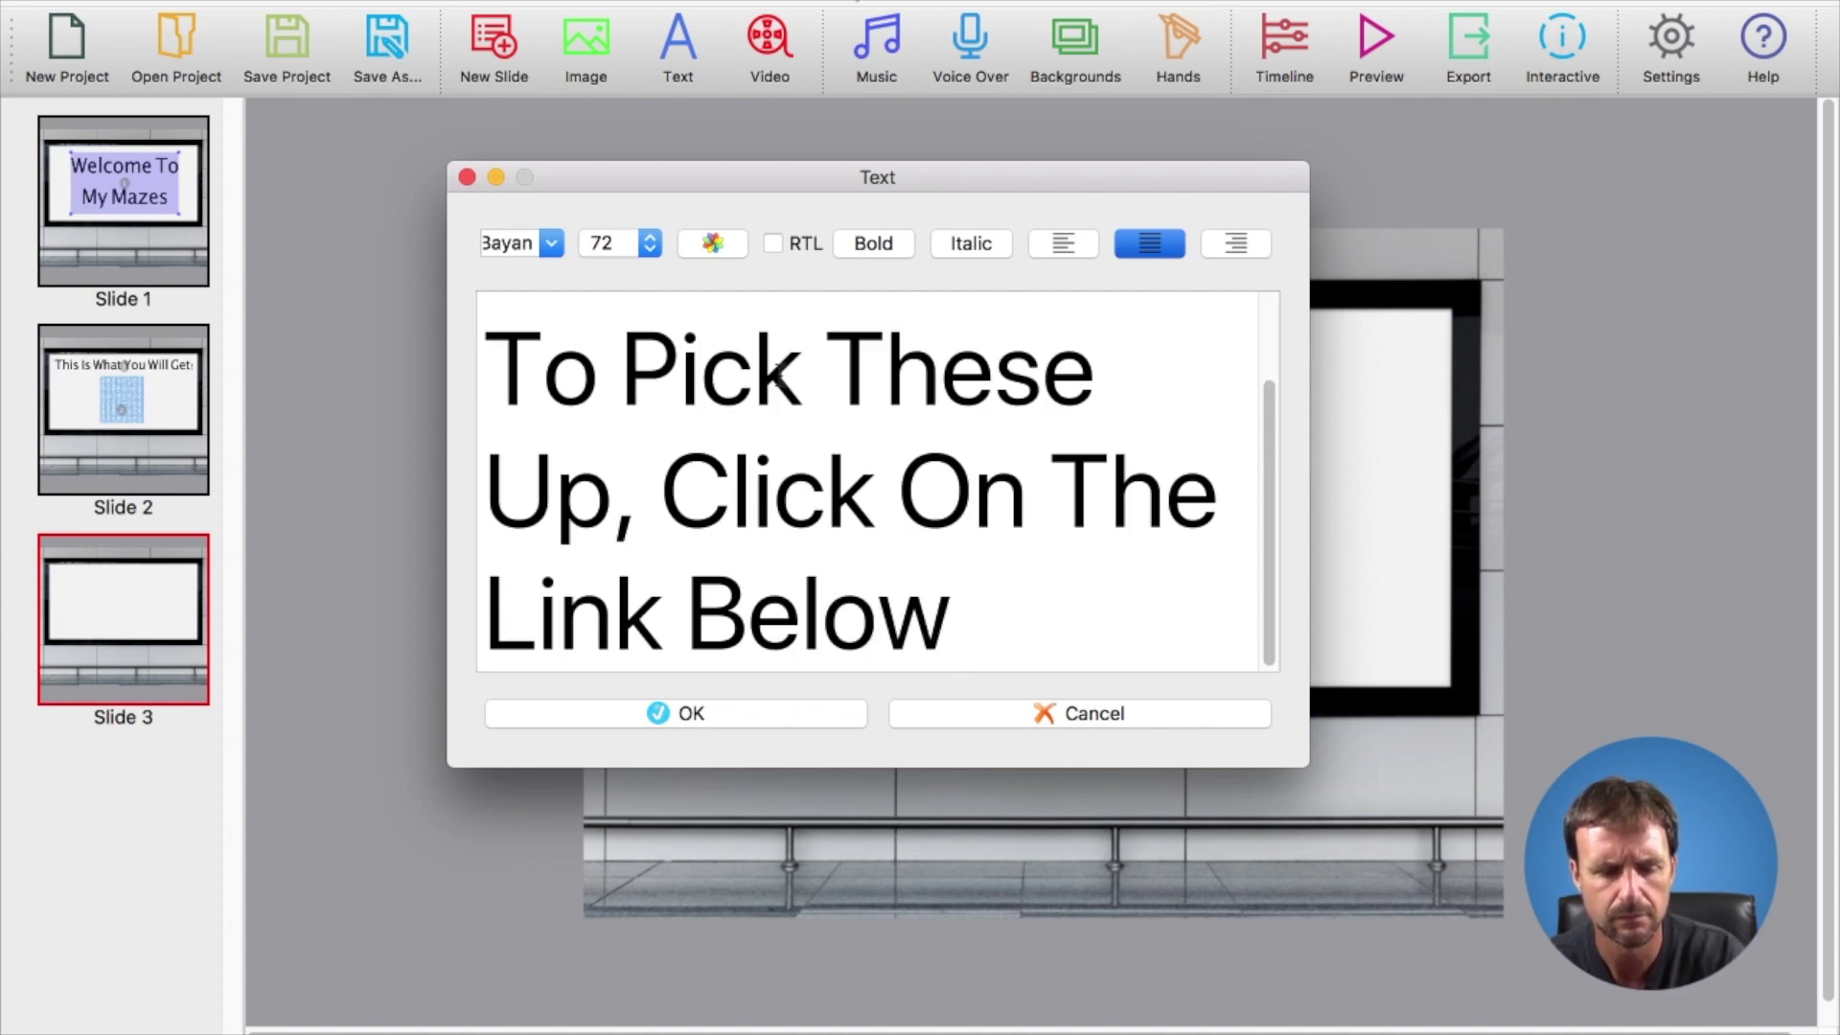
text(!)
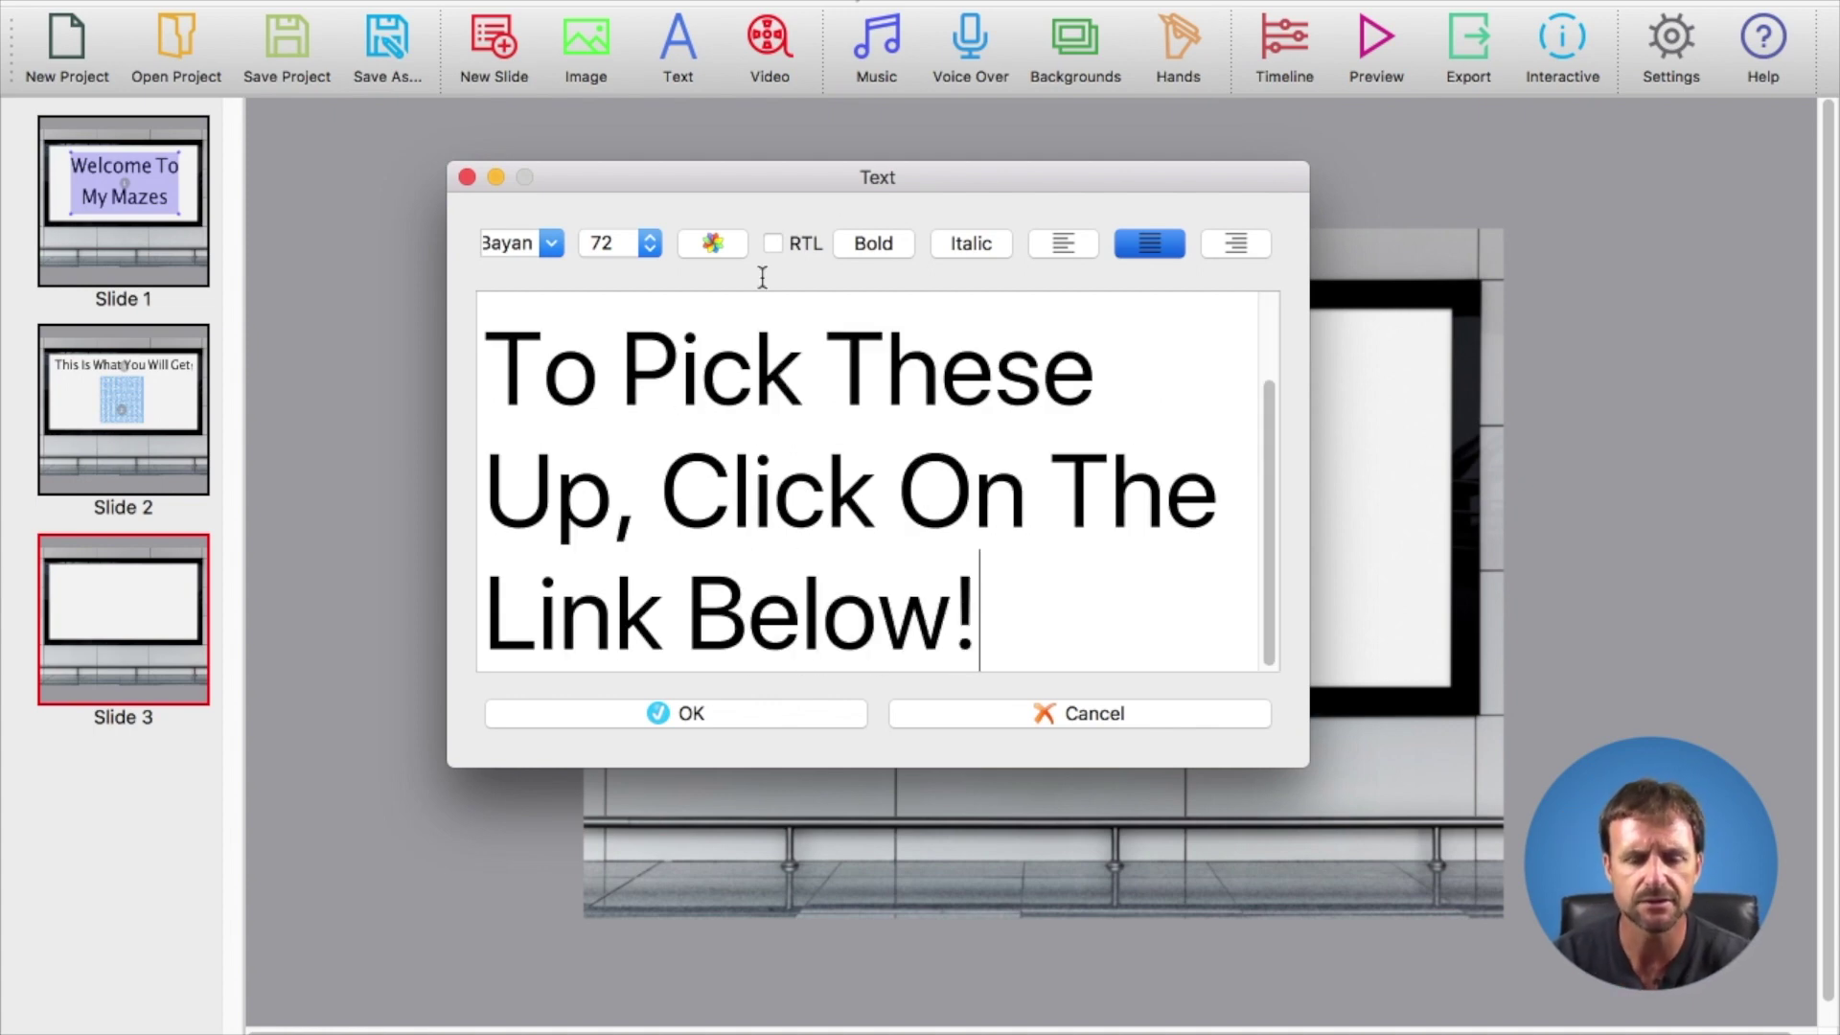
click(706, 715)
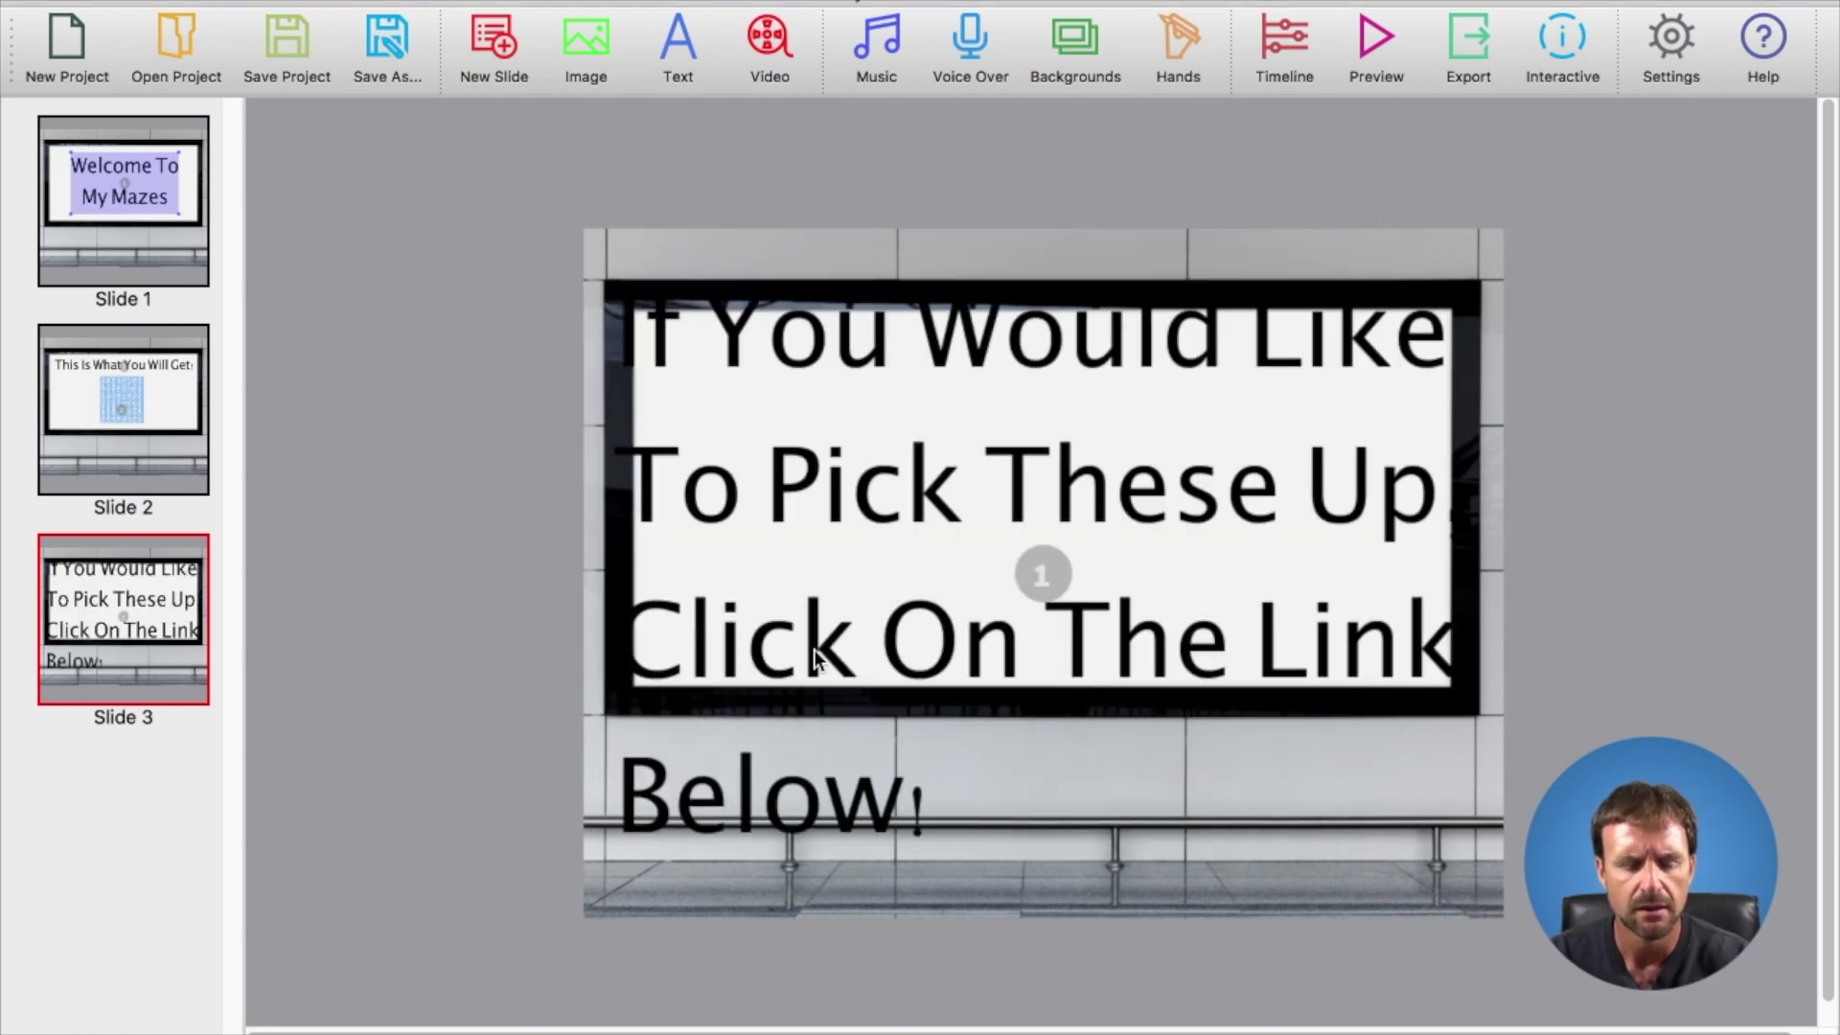
Scale down slide 3's text about its centre until its width fits well inside the billboard's white area.
click(802, 500)
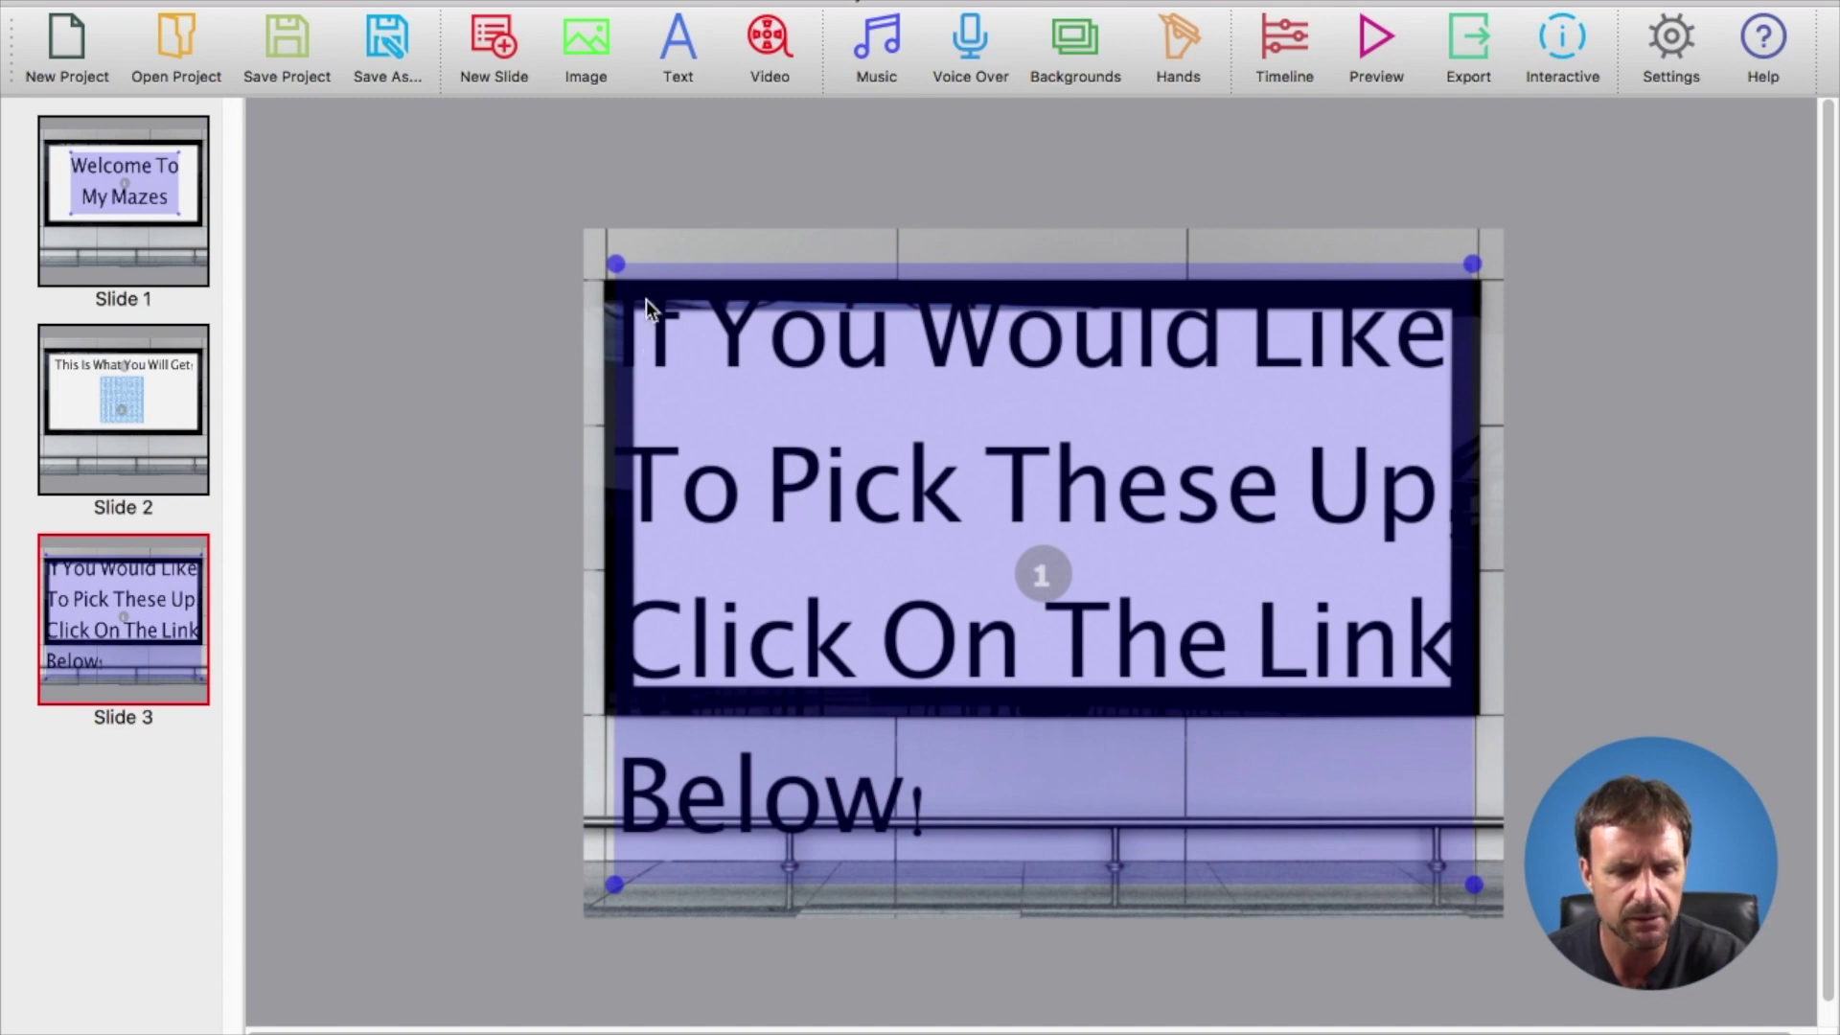
drag(610, 263, 747, 346)
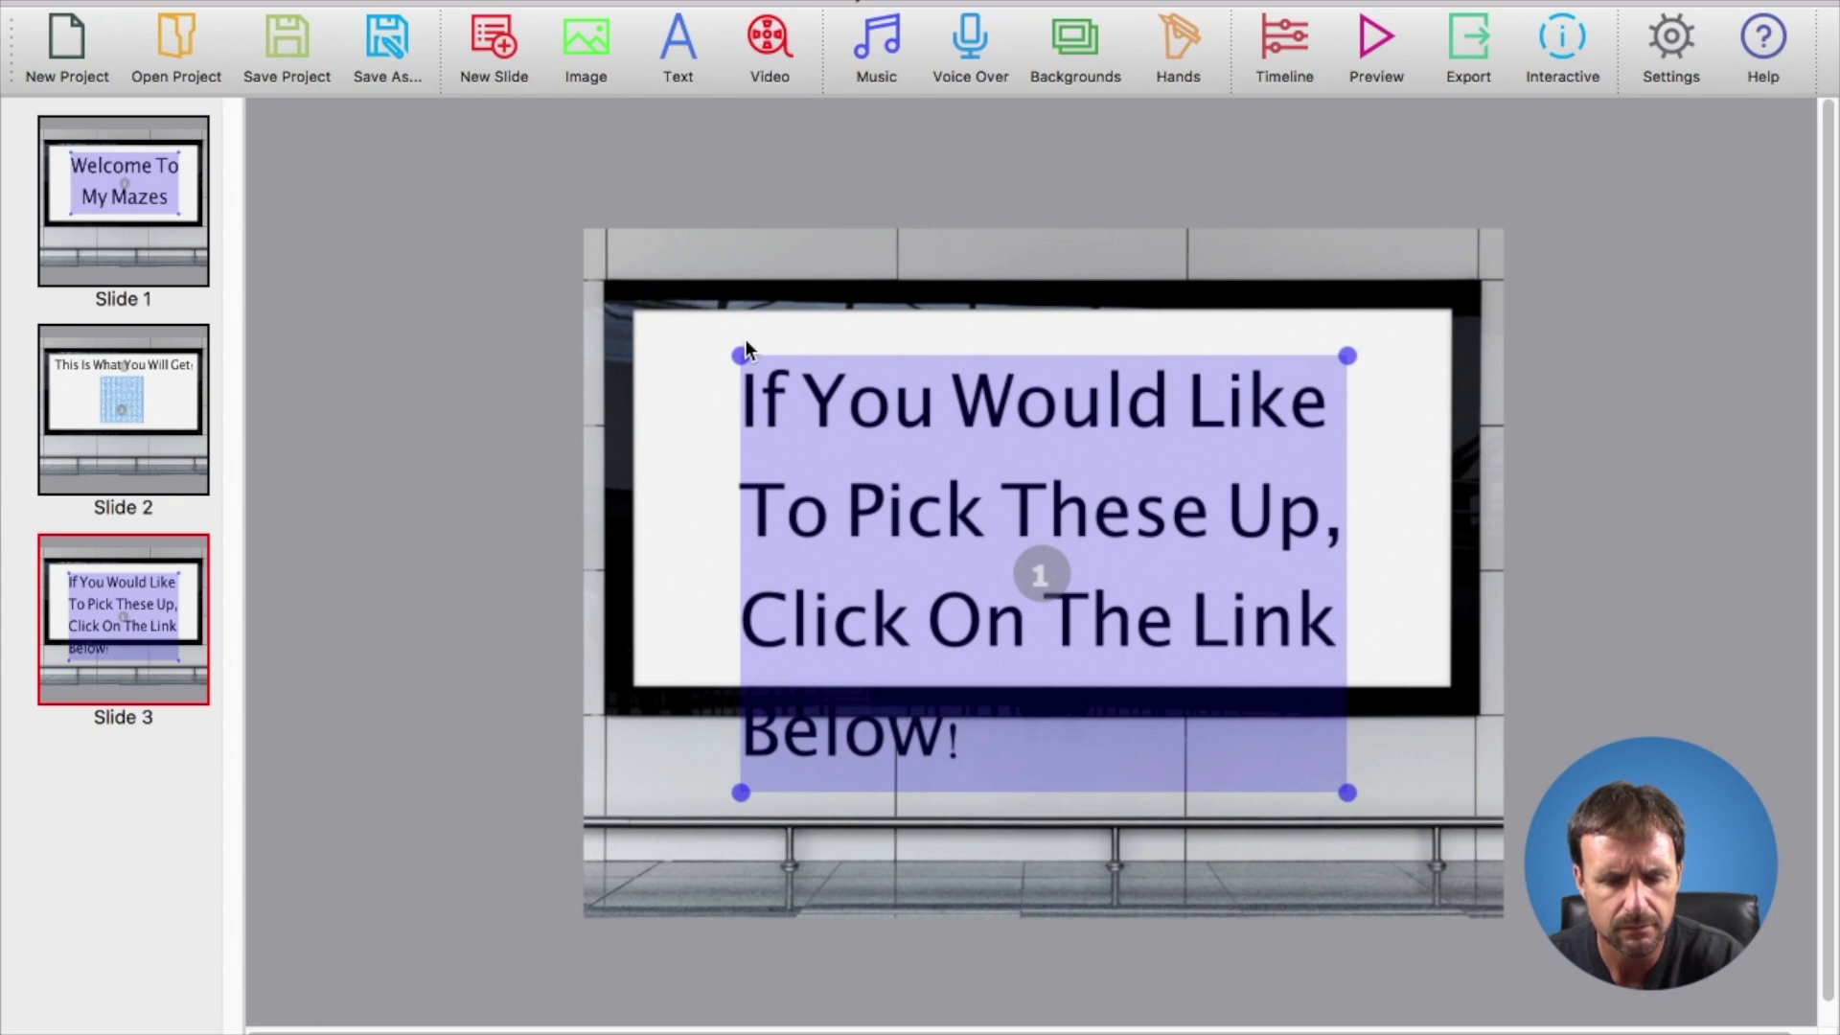
Try a line break before "Pick" in slide 3's call-to-action text.
right_click(922, 503)
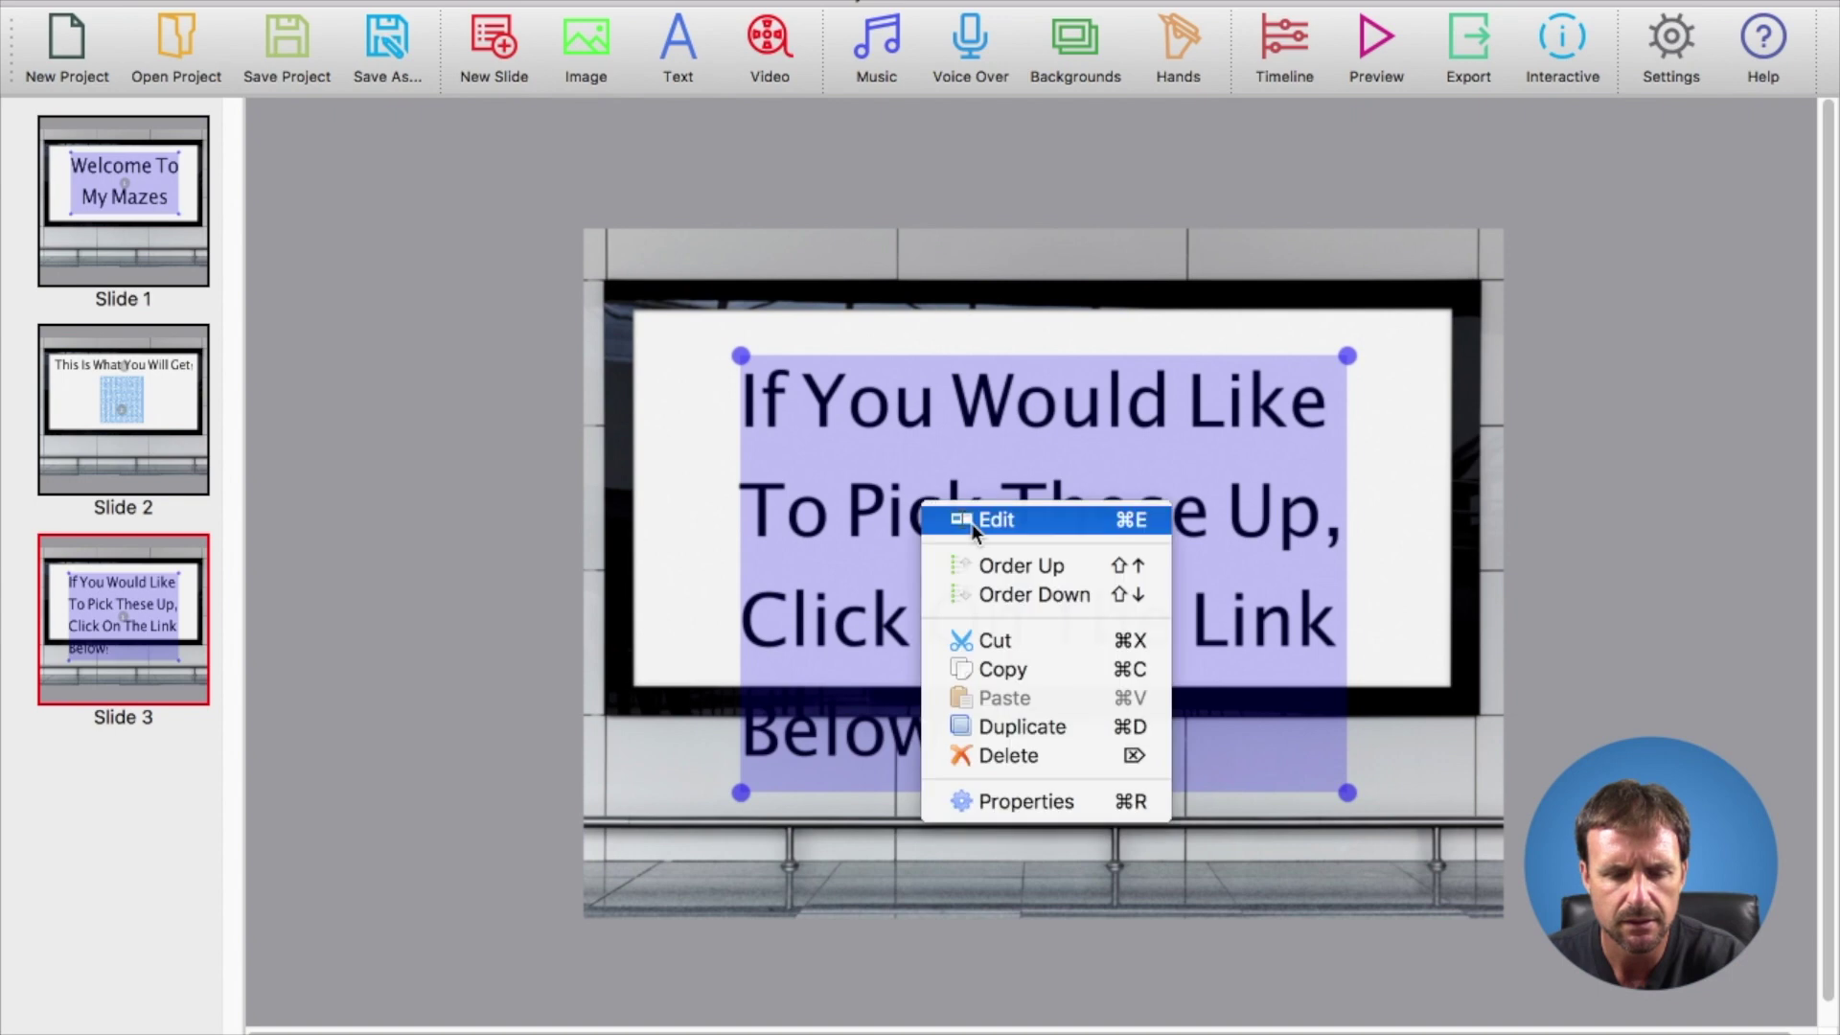
click(972, 524)
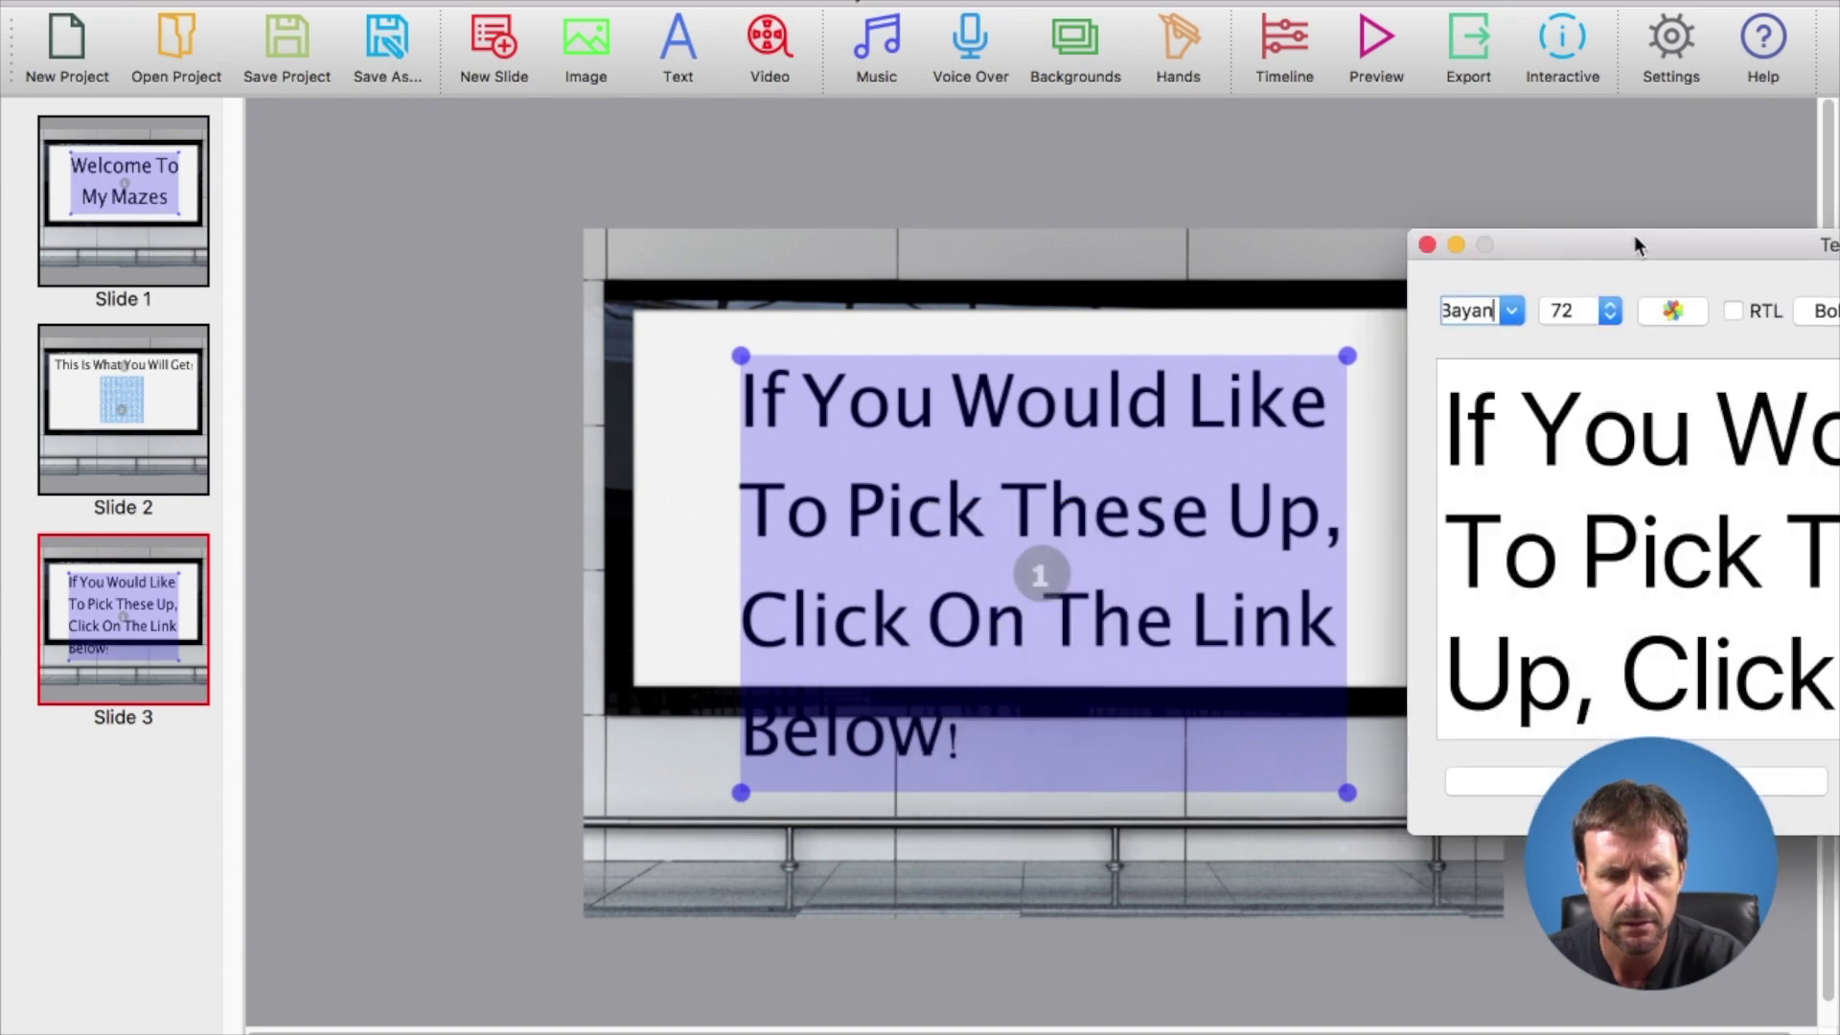
drag(1634, 237, 815, 173)
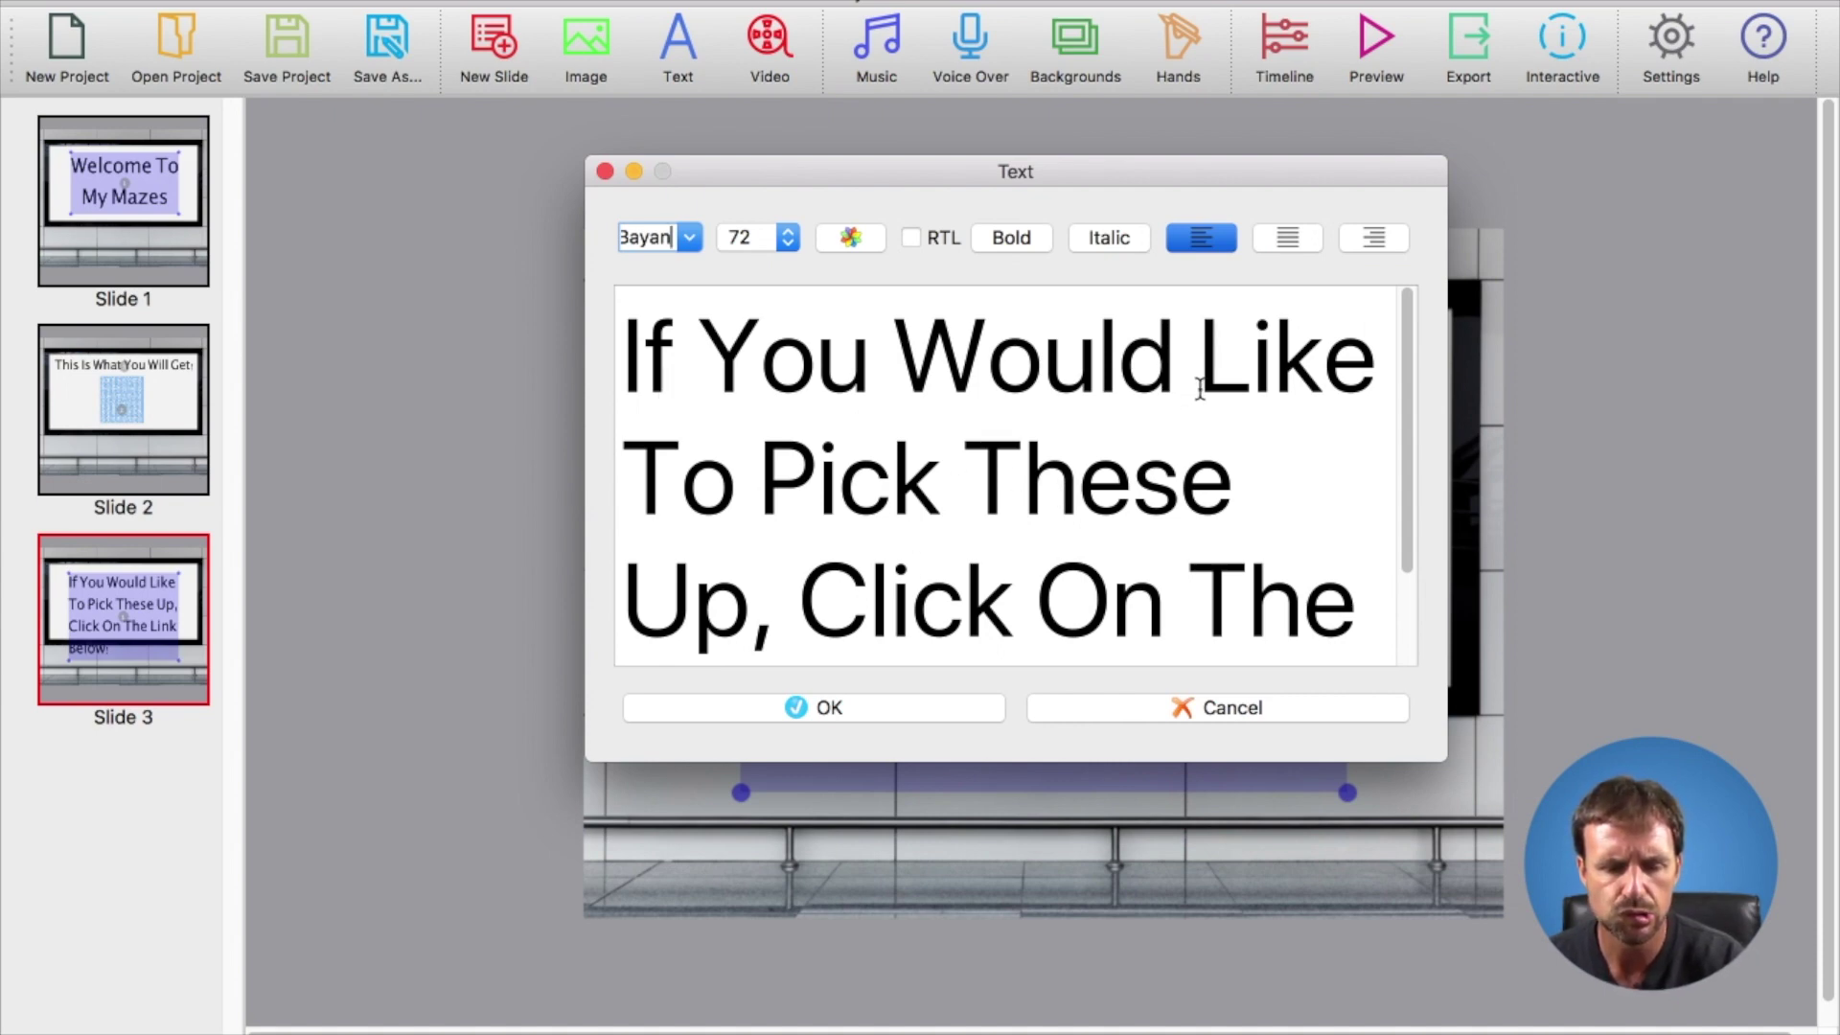
click(779, 484)
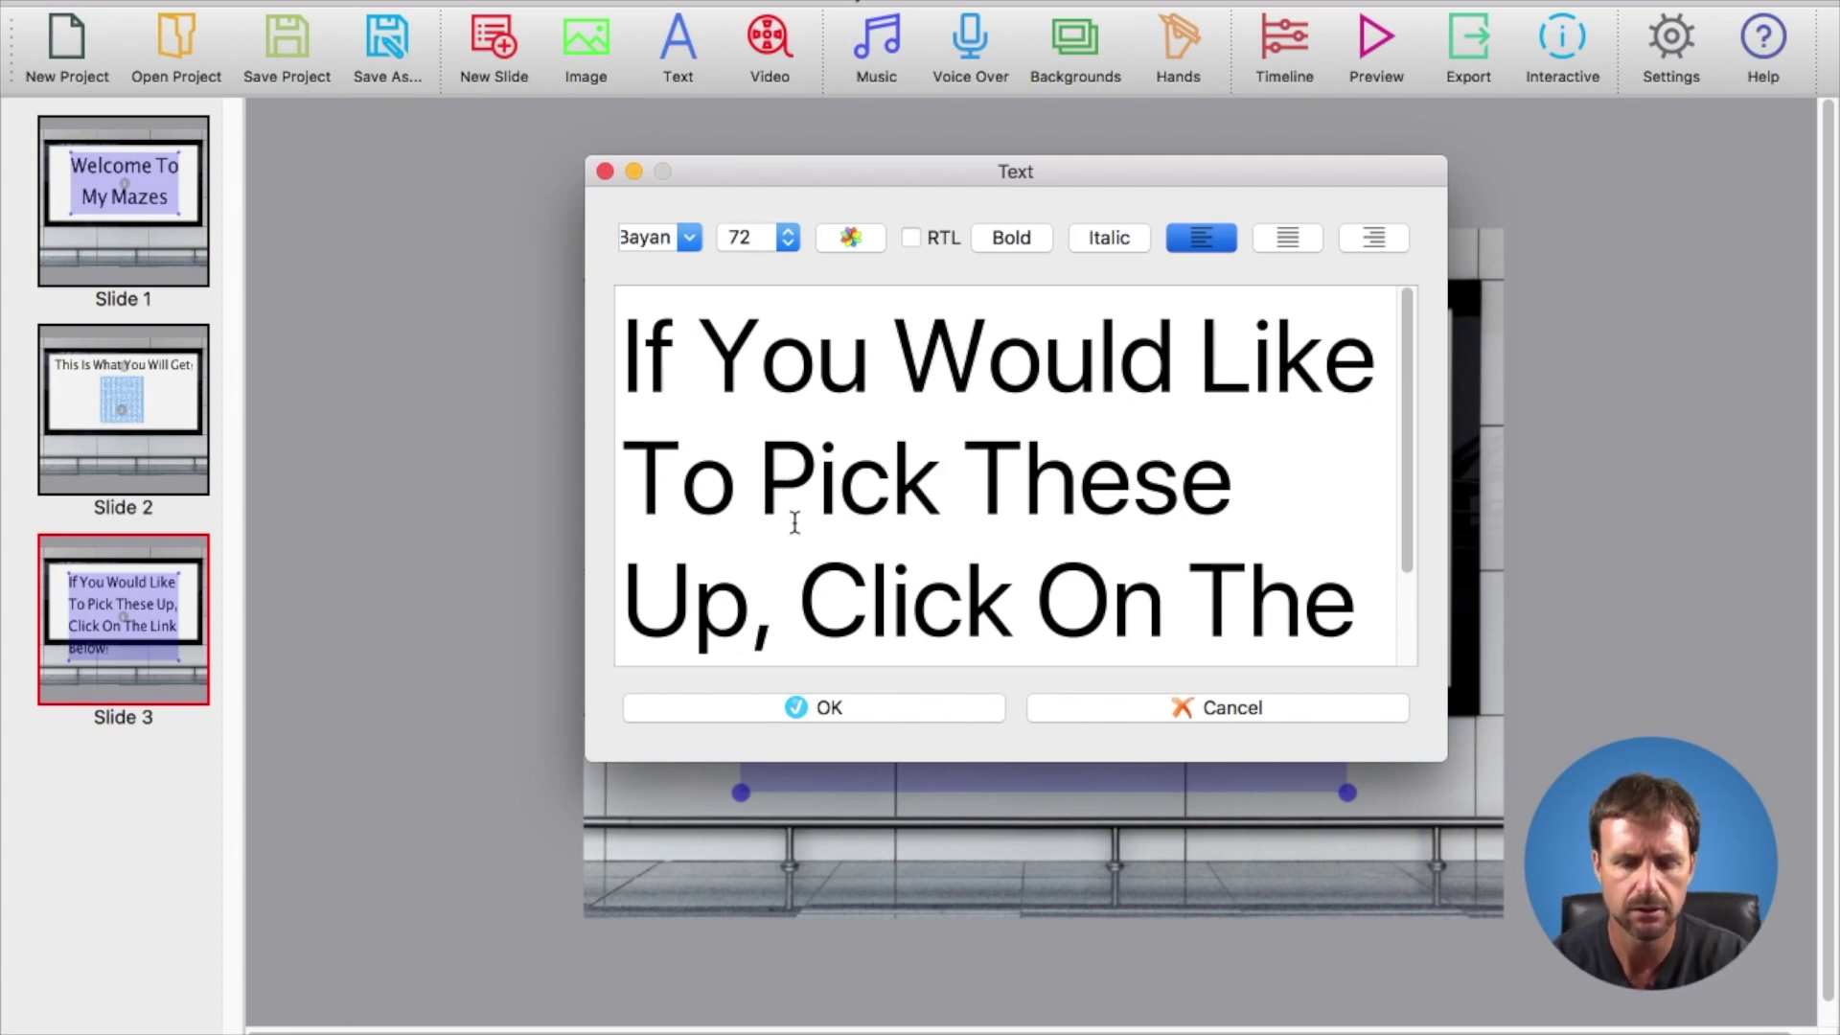
key(Return)
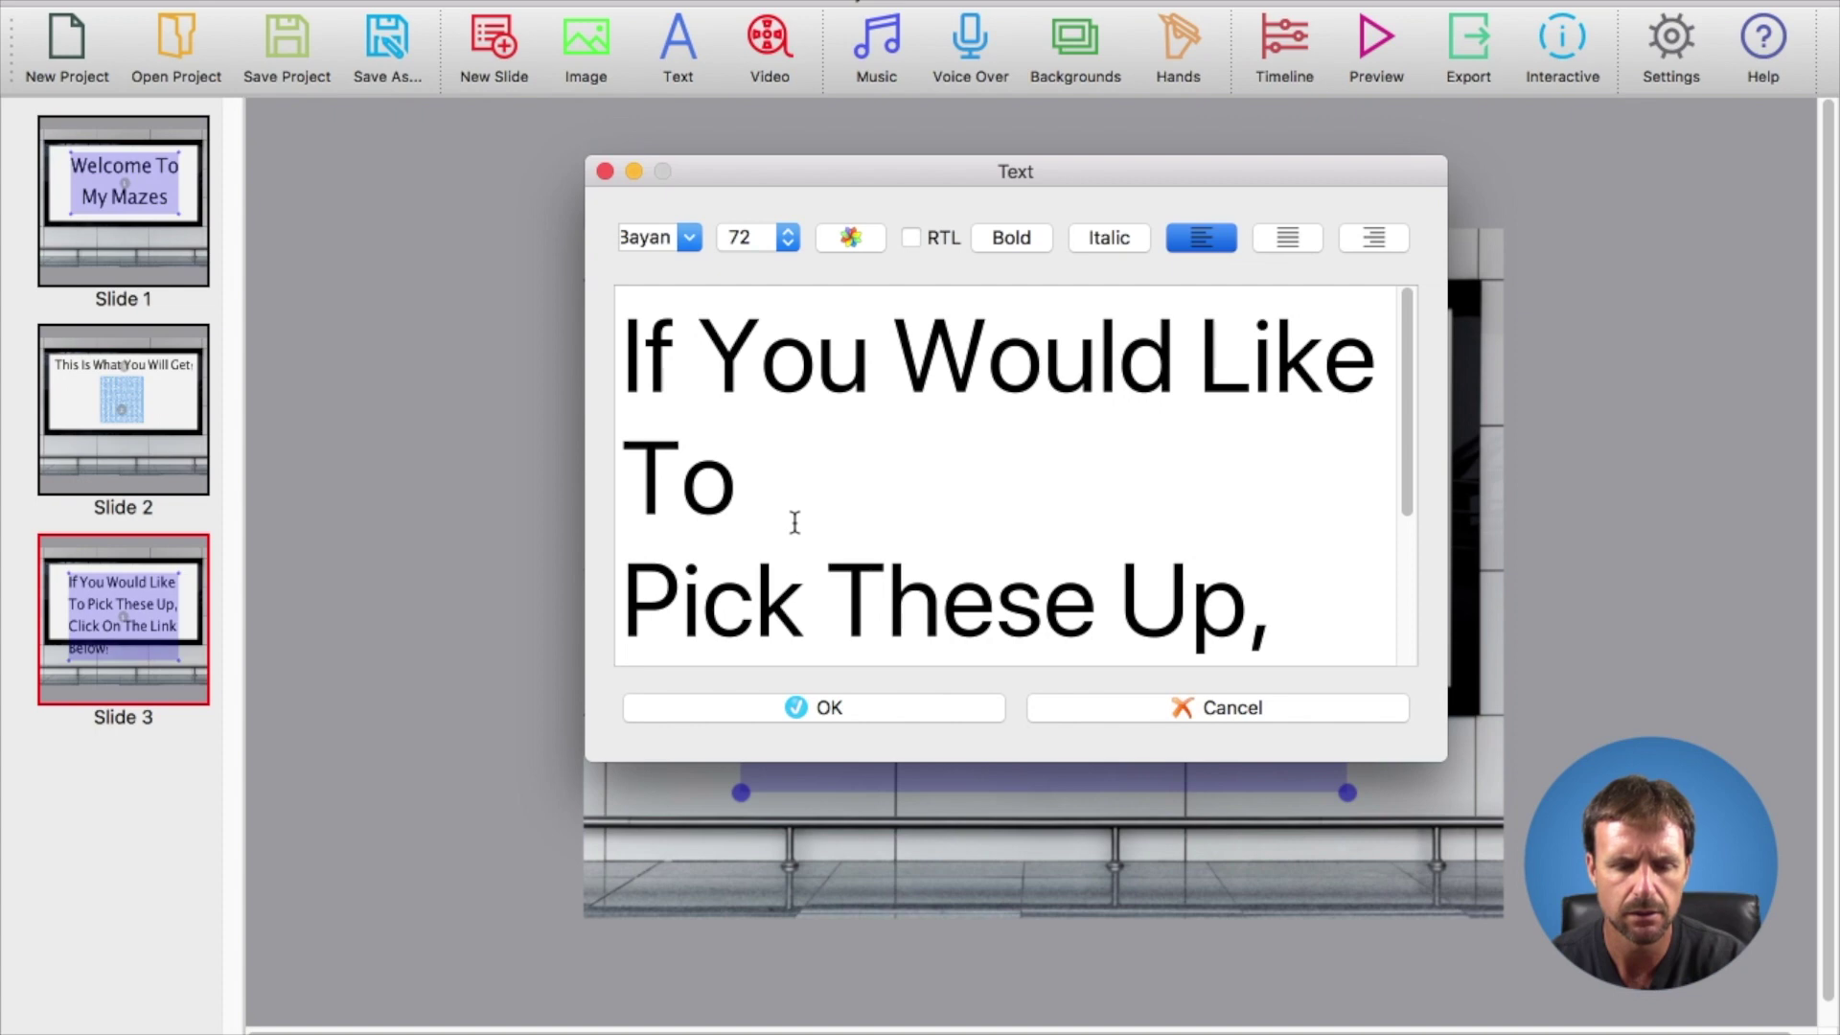
scroll(794, 522, down, 3)
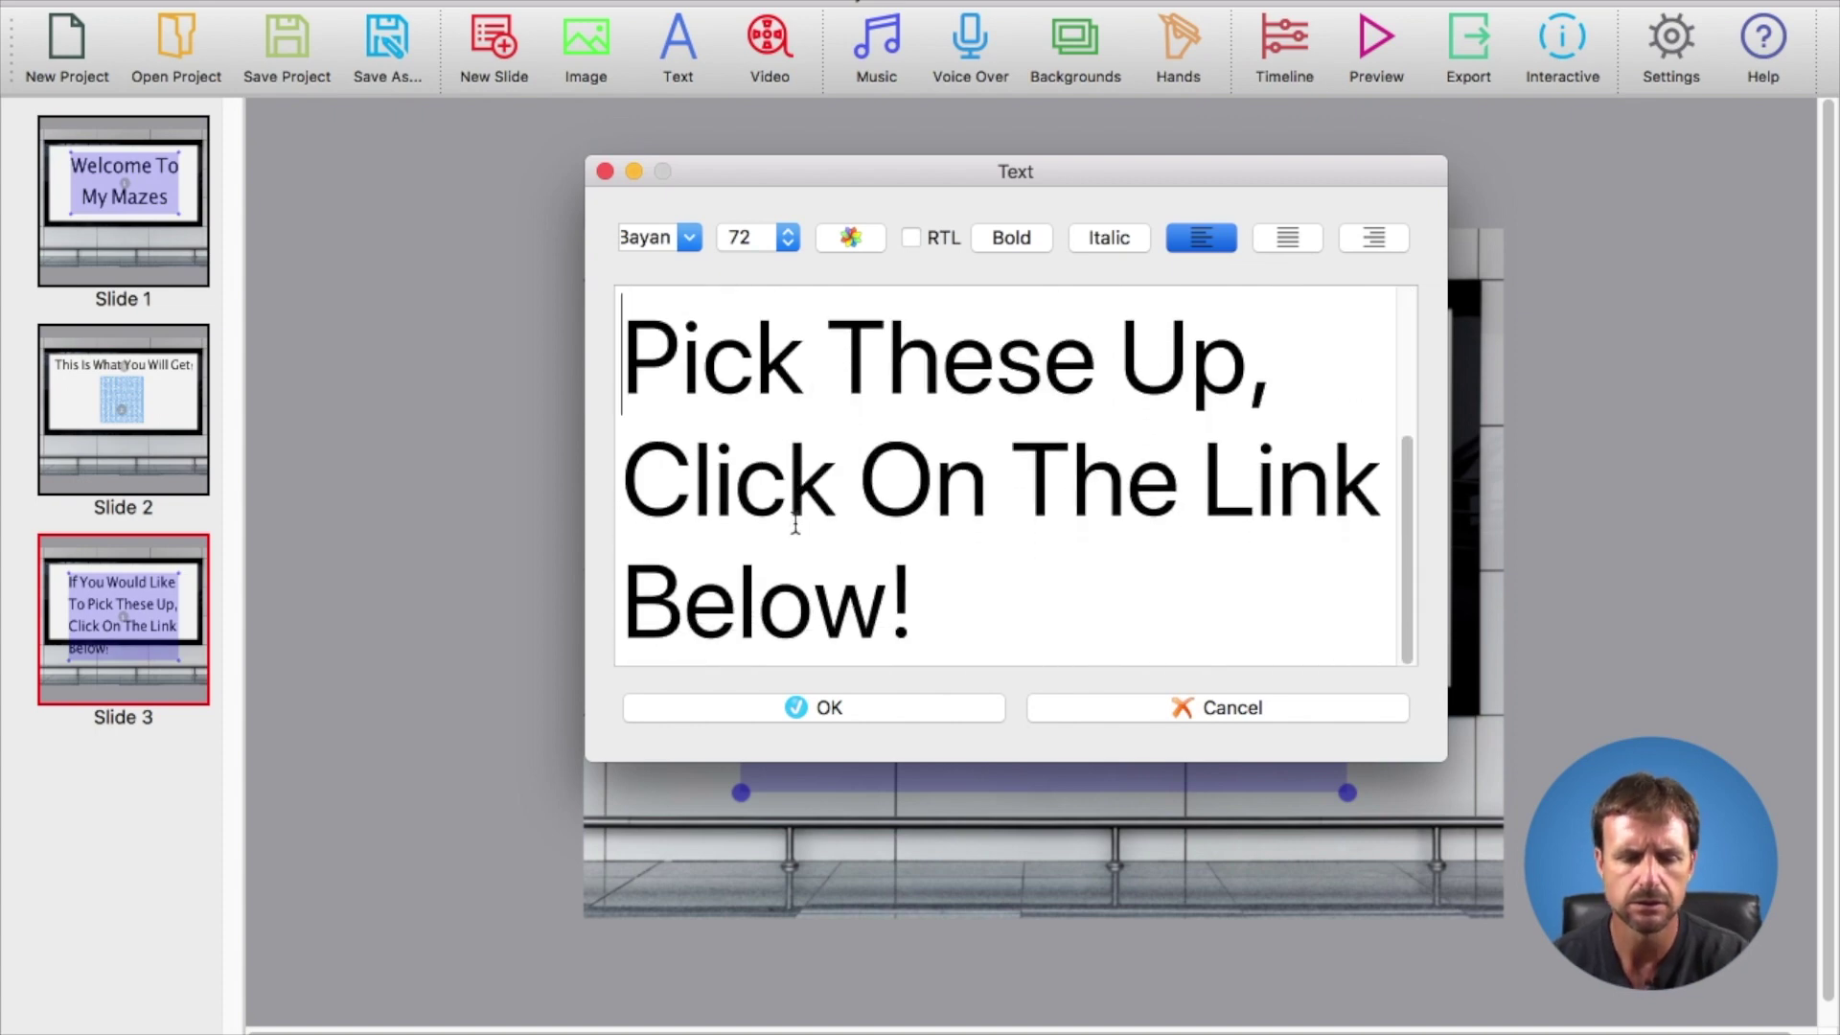
click(782, 704)
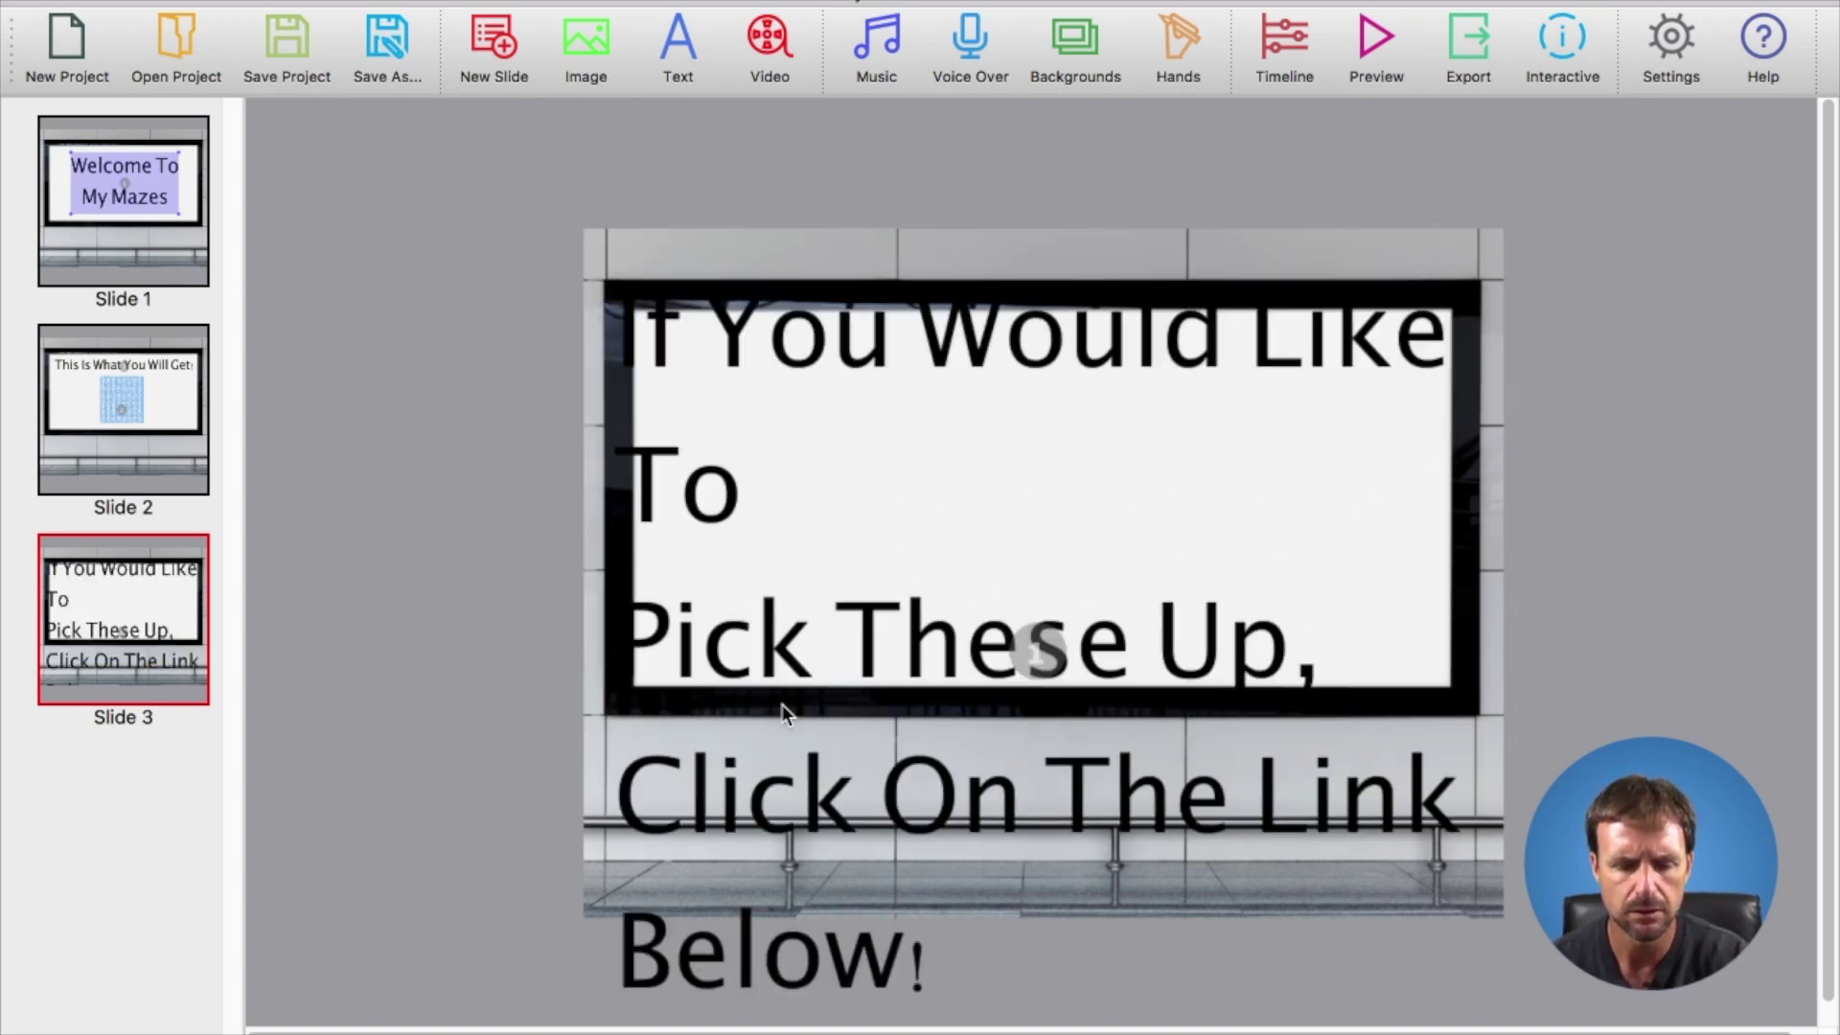
Remove the line break before "Pick" in slide 3's text and set its font size to 48.
click(704, 536)
right_click(705, 537)
click(786, 550)
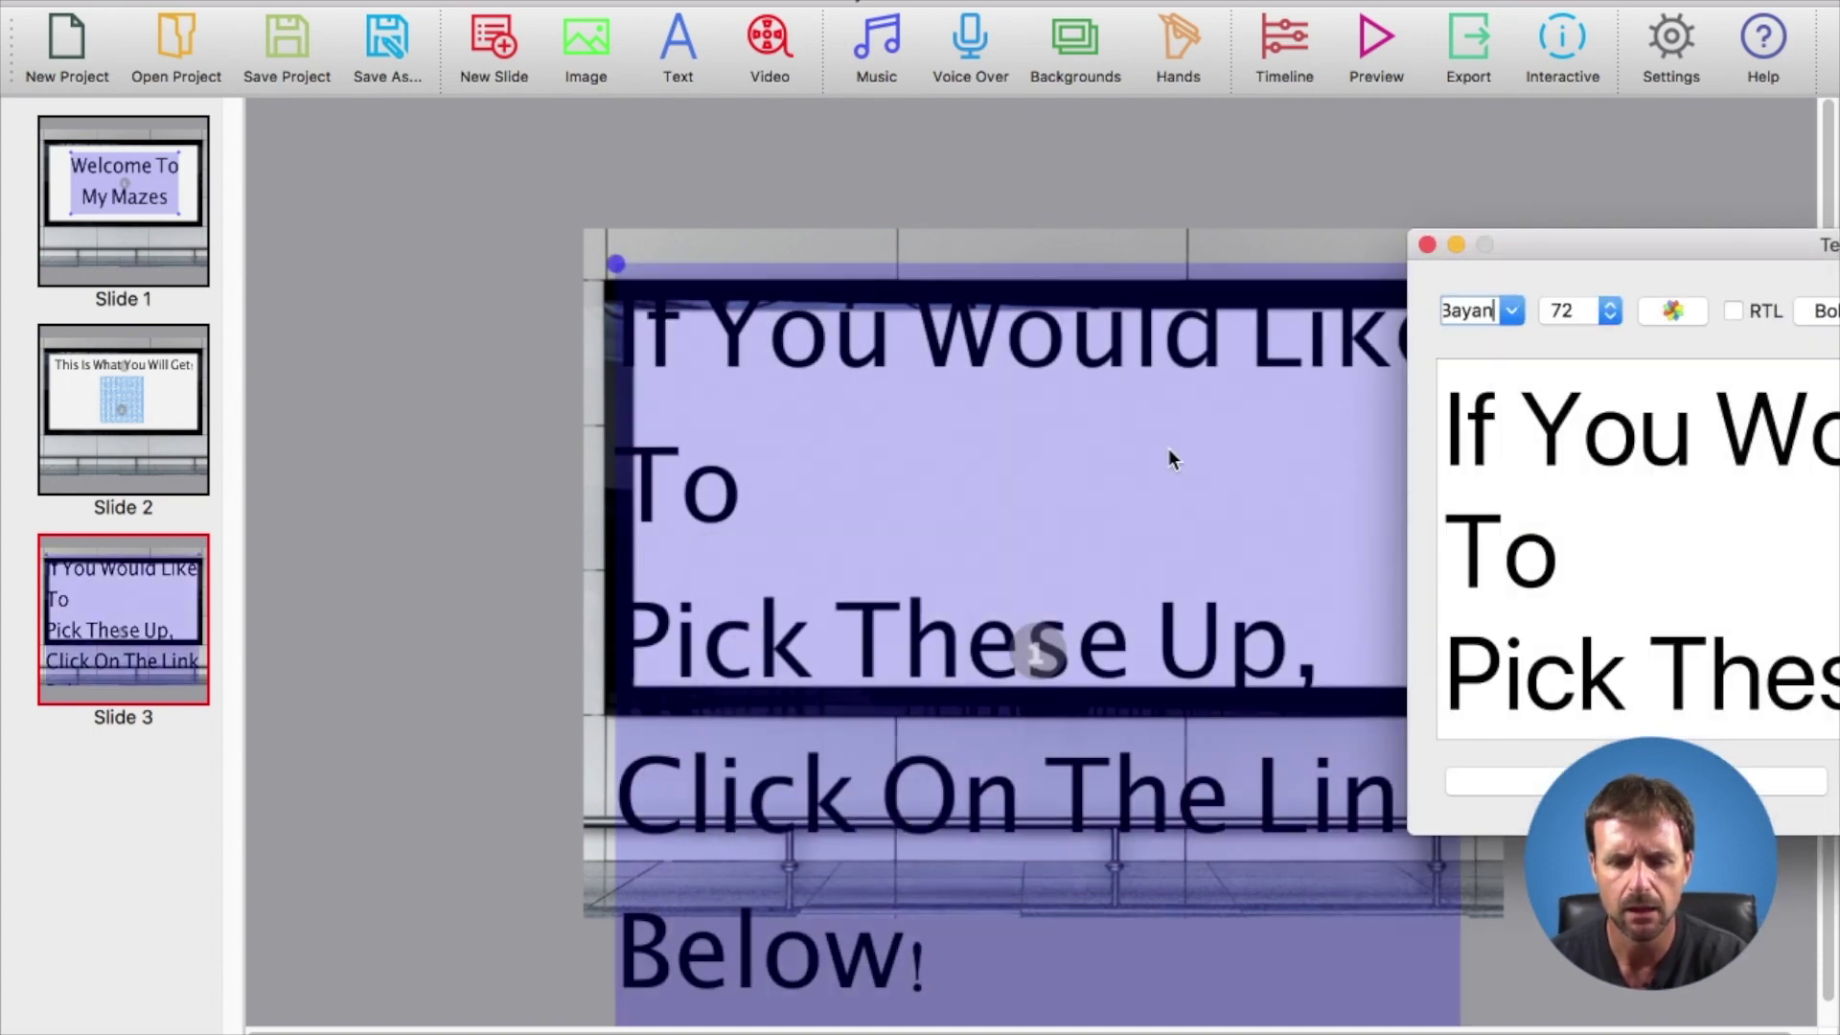
drag(1629, 247, 954, 206)
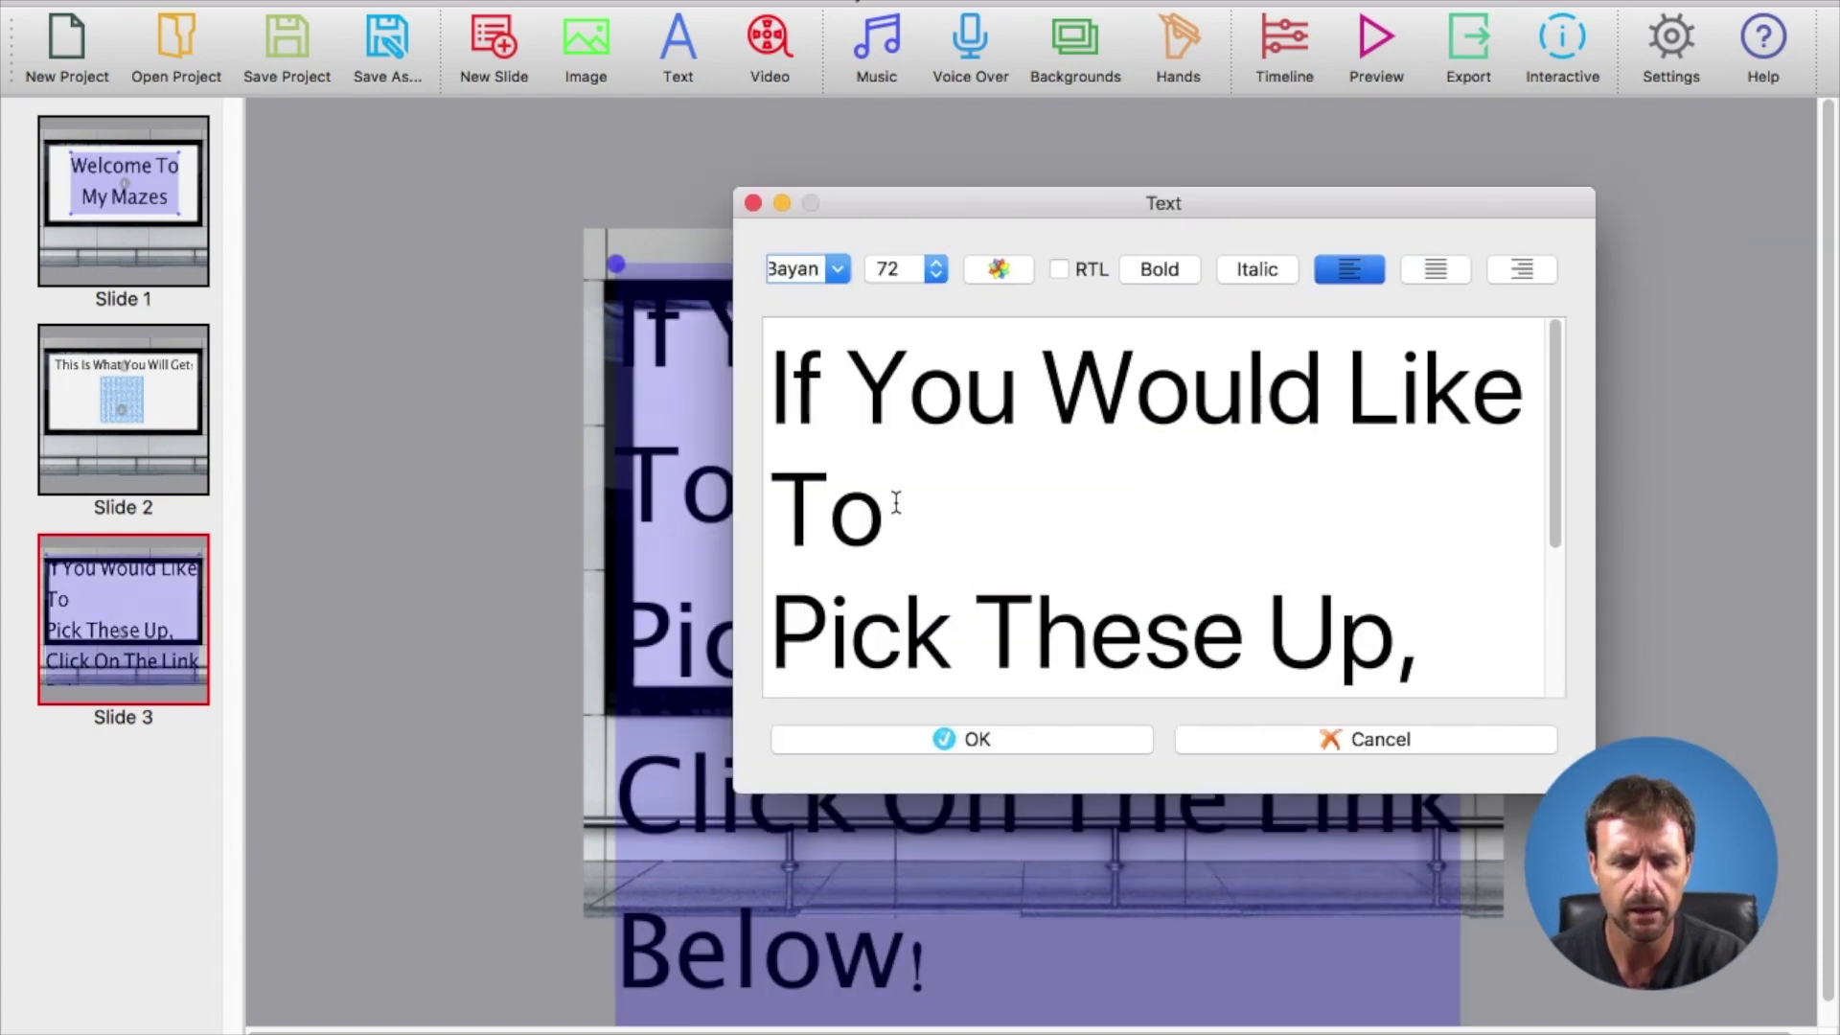
click(914, 527)
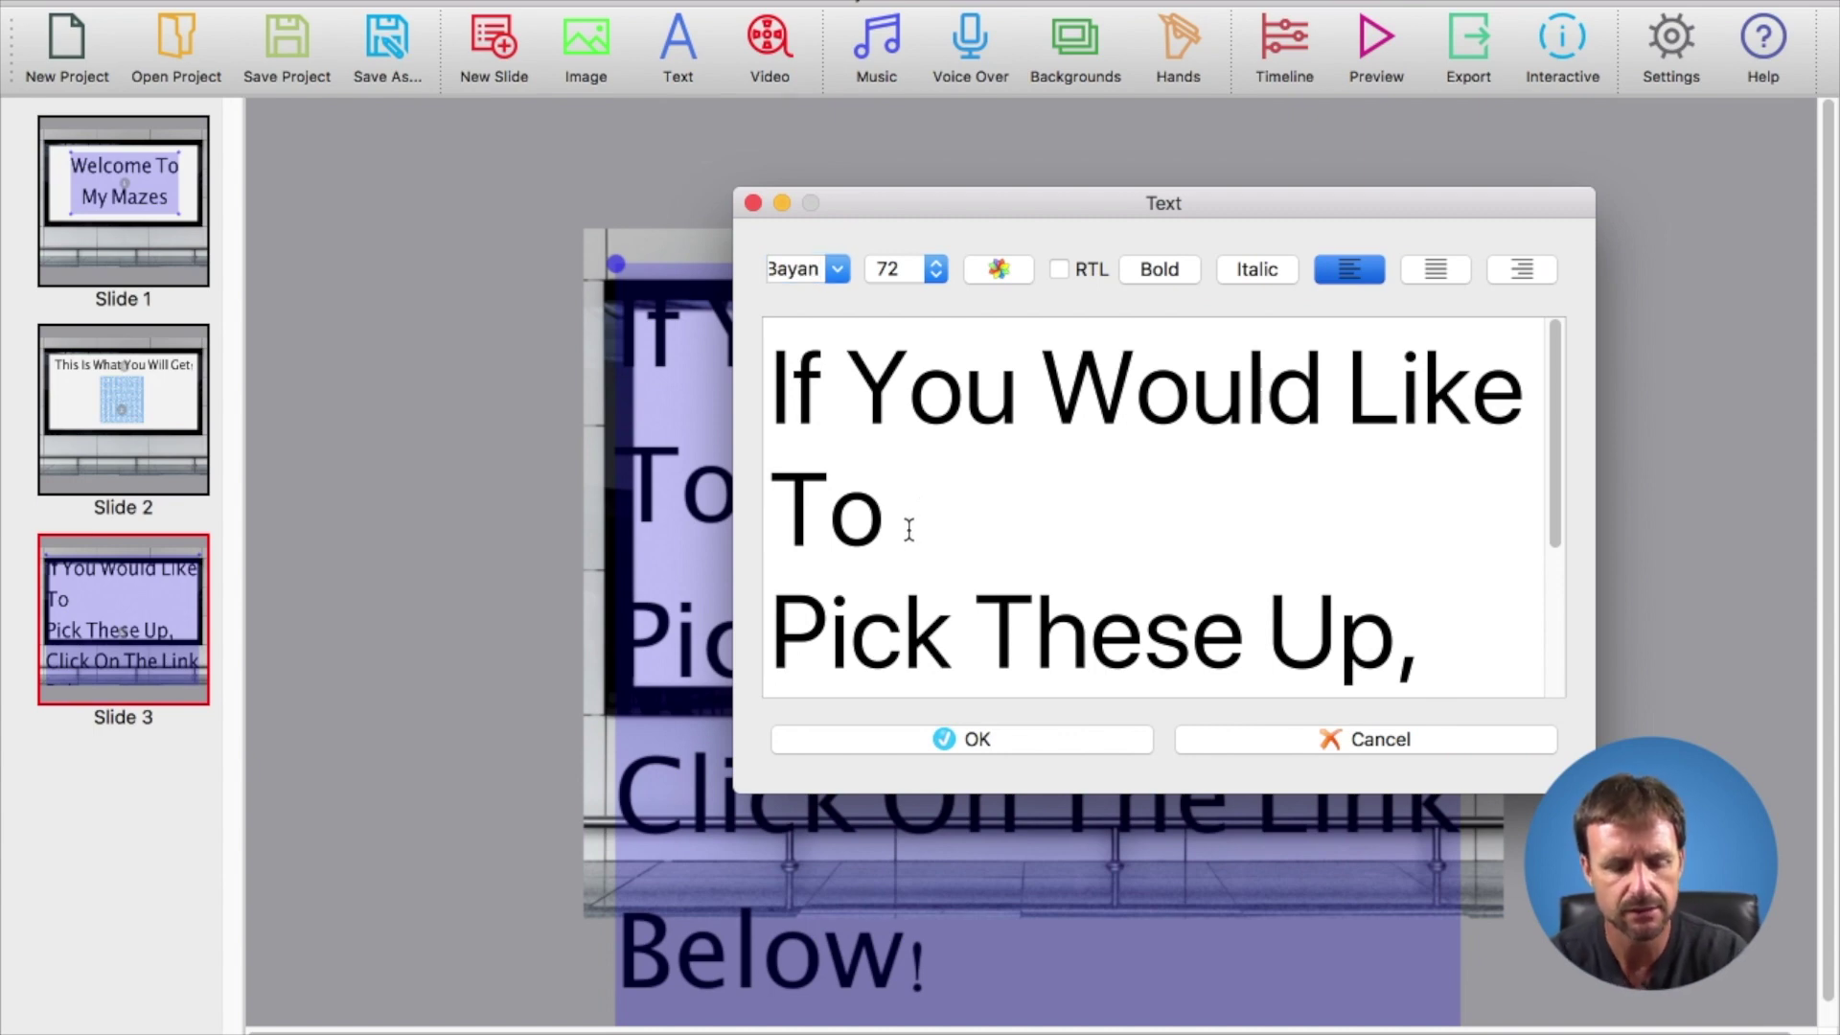
key(Delete)
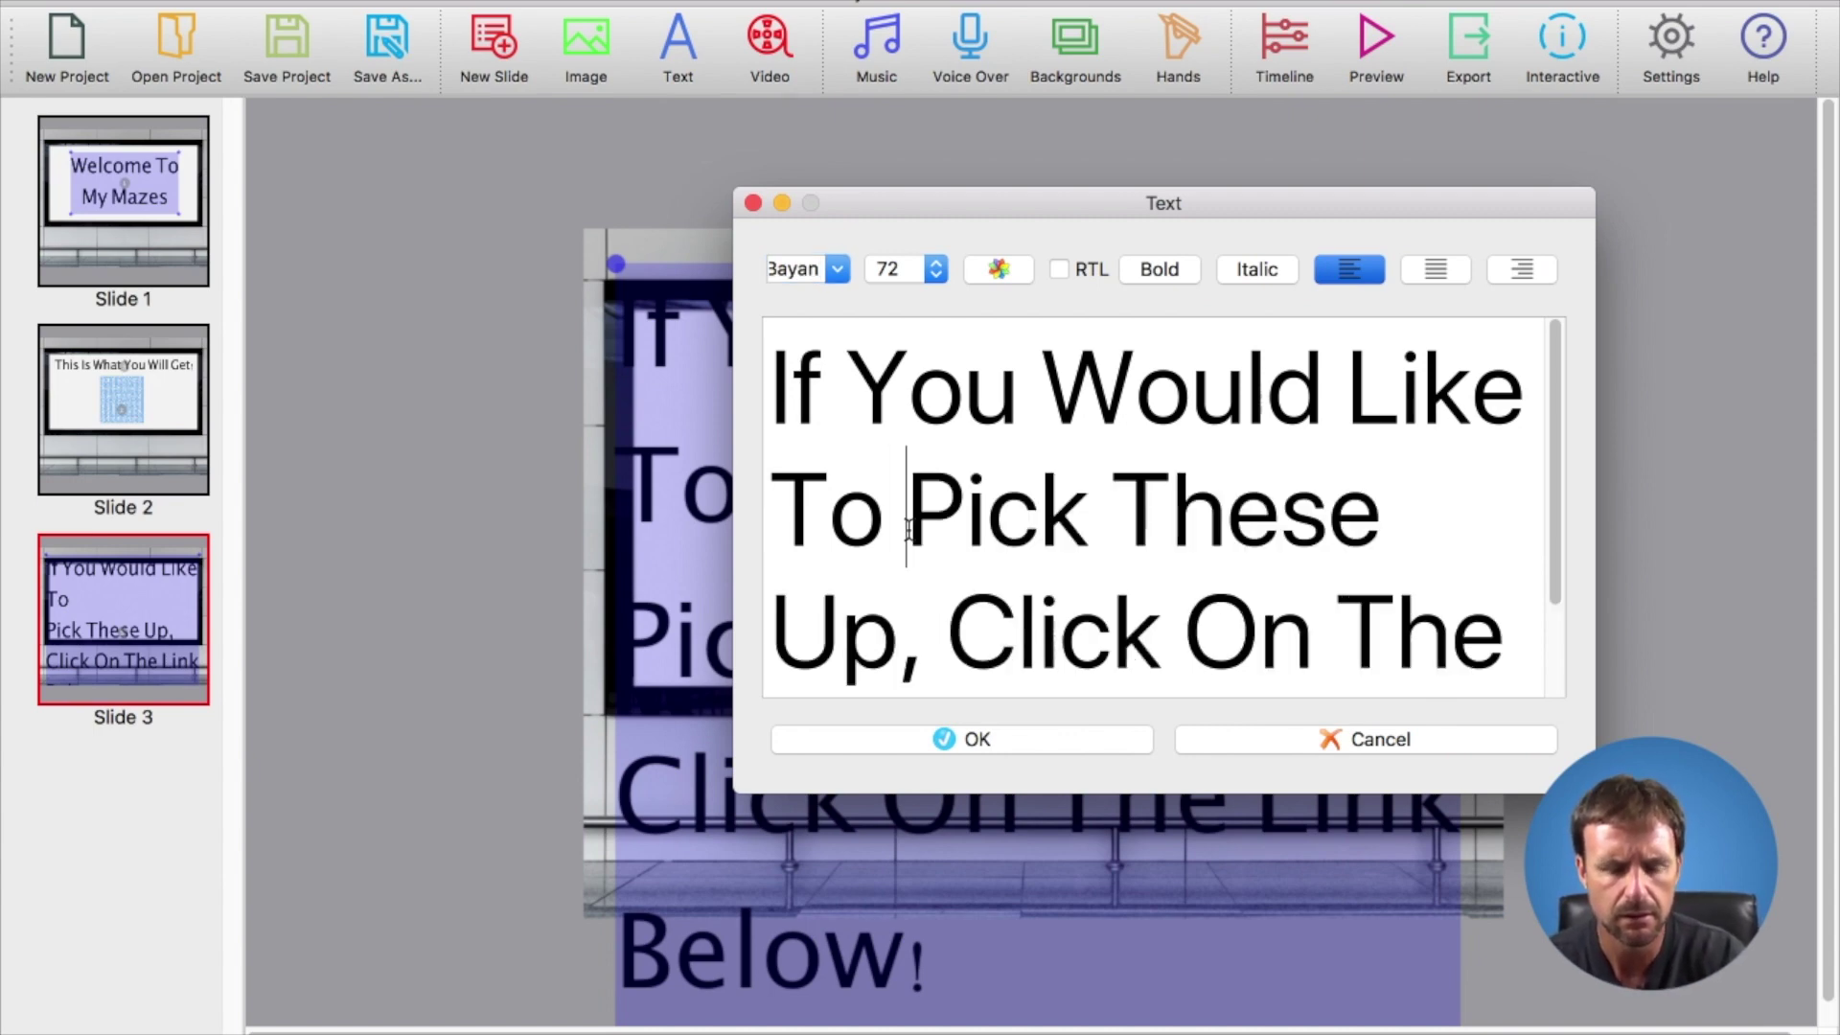
click(917, 264)
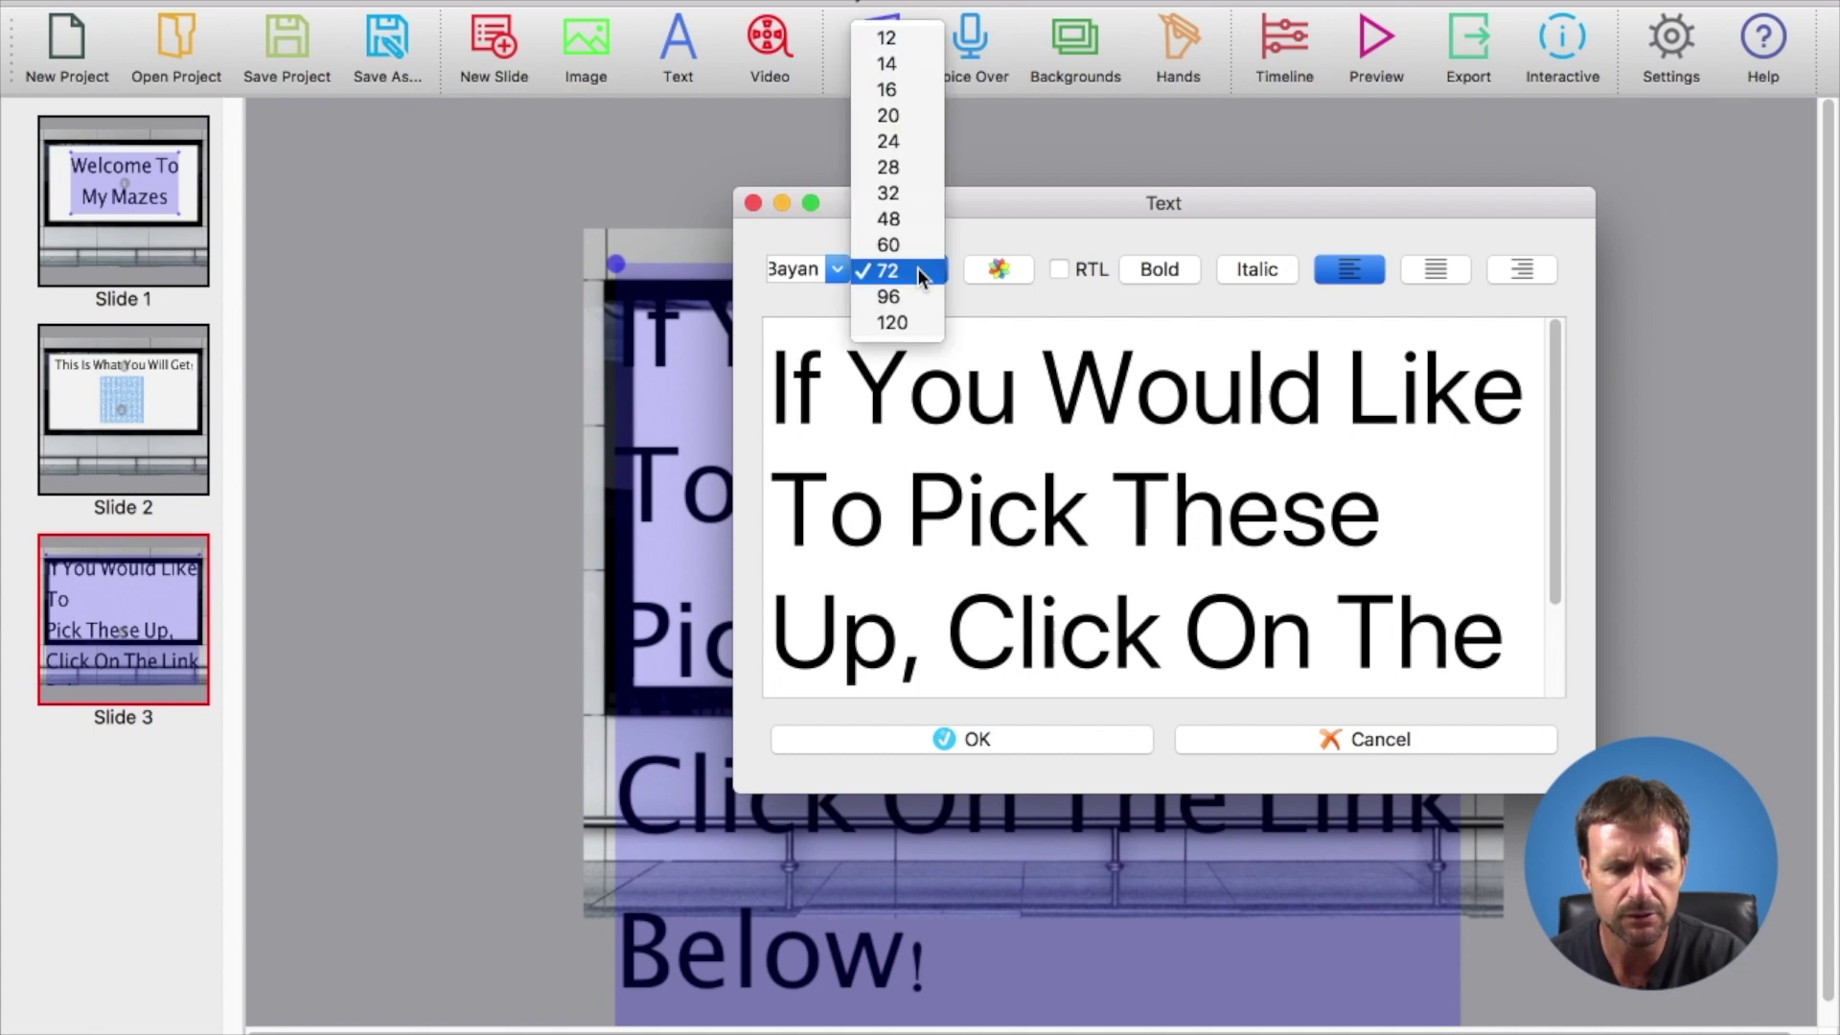
click(908, 218)
click(1009, 740)
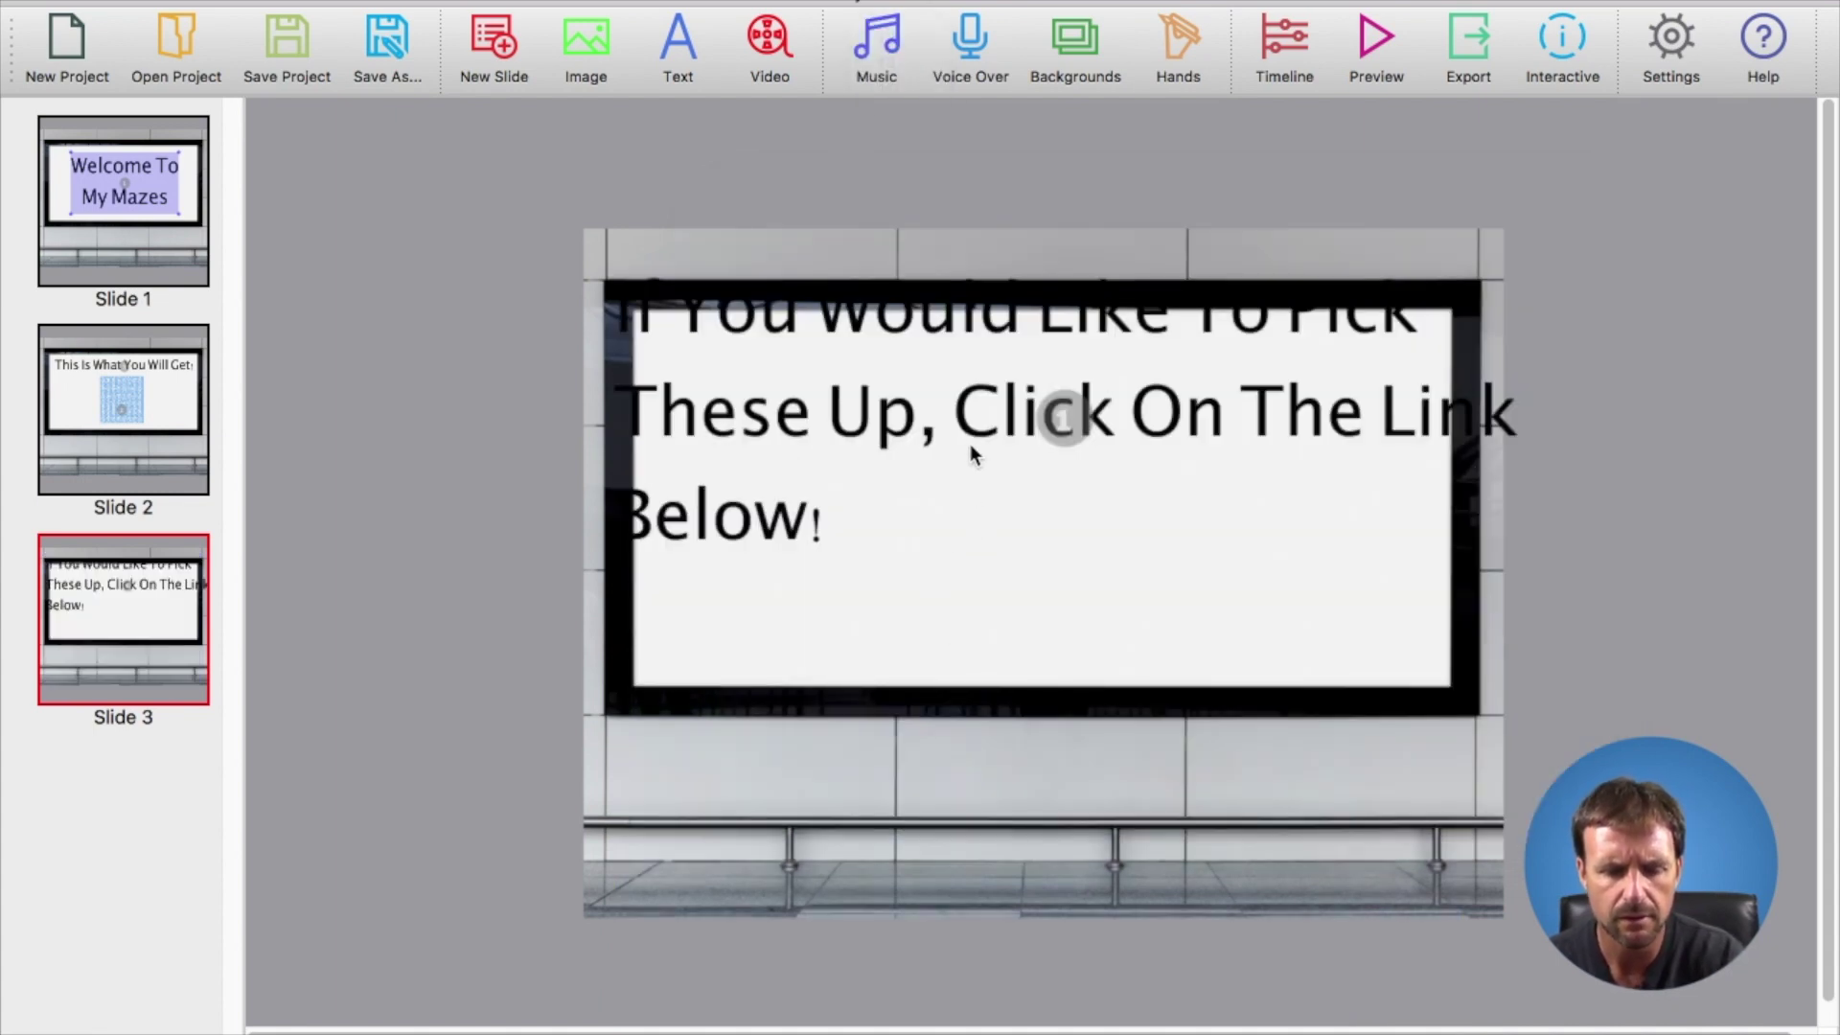
Scale down slide 3's text slightly and move it inside the billboard's white area.
click(945, 369)
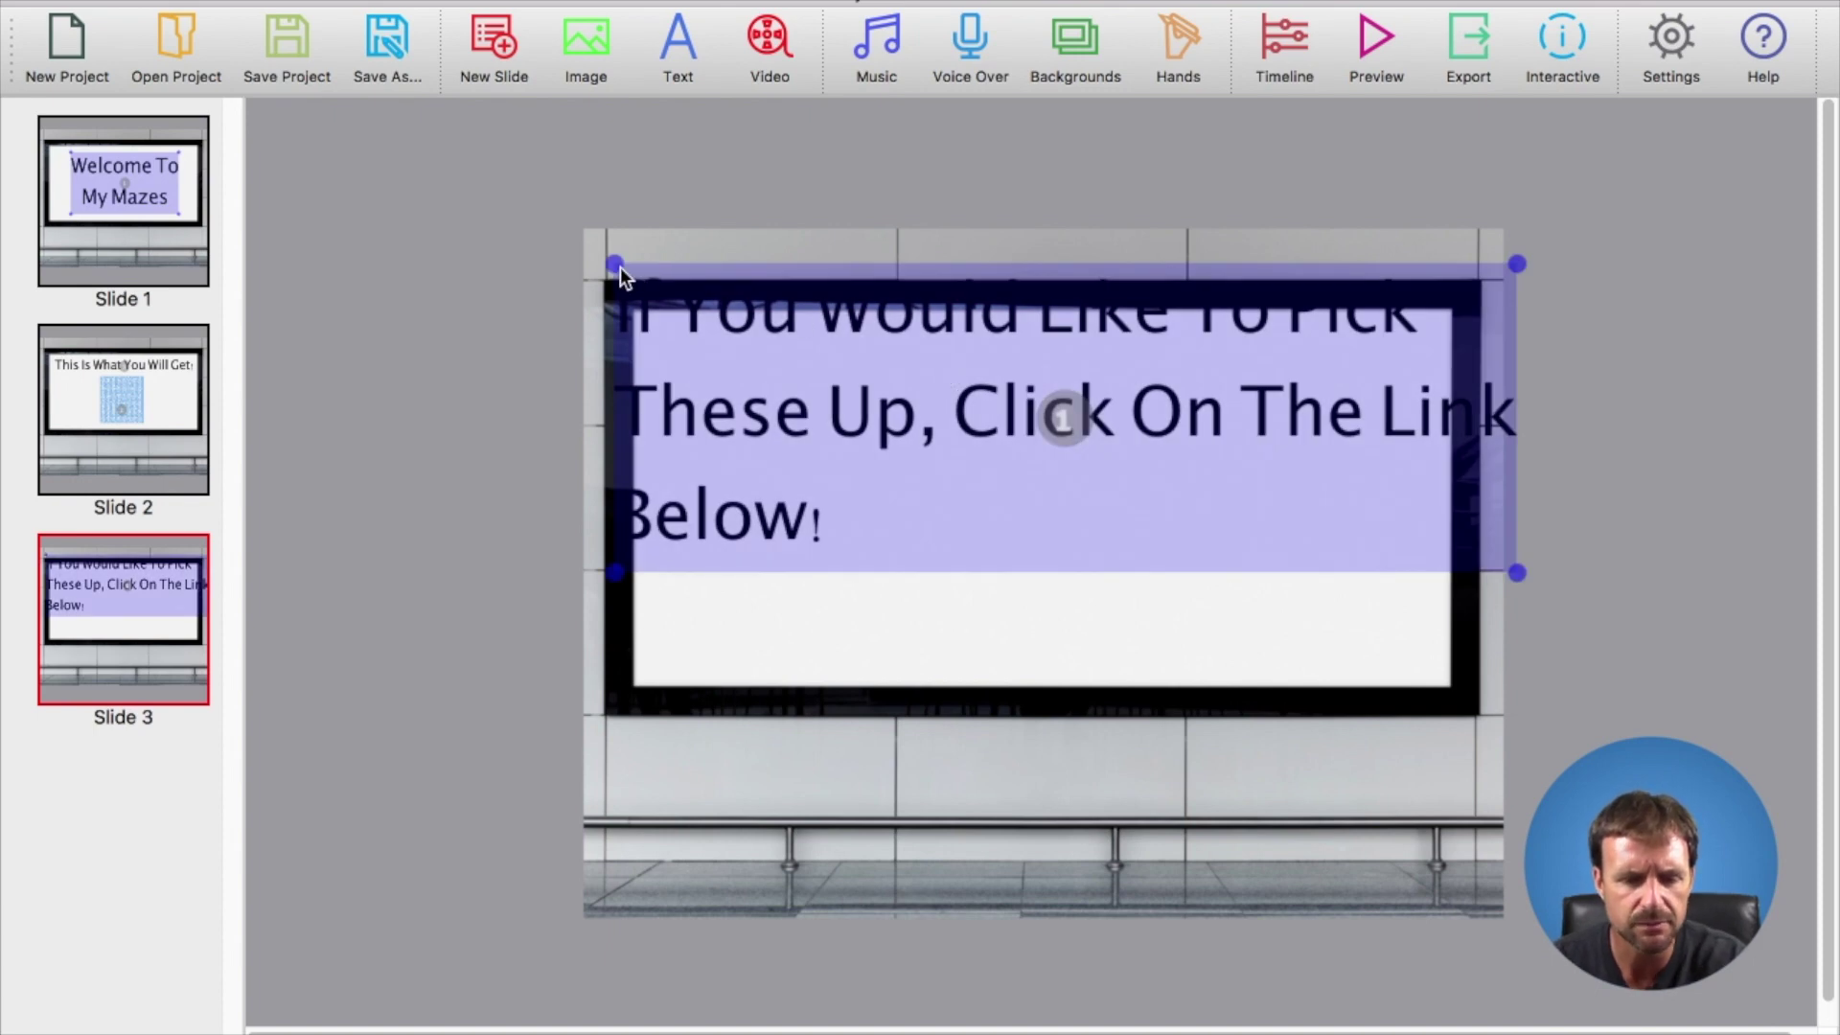
drag(614, 273, 674, 287)
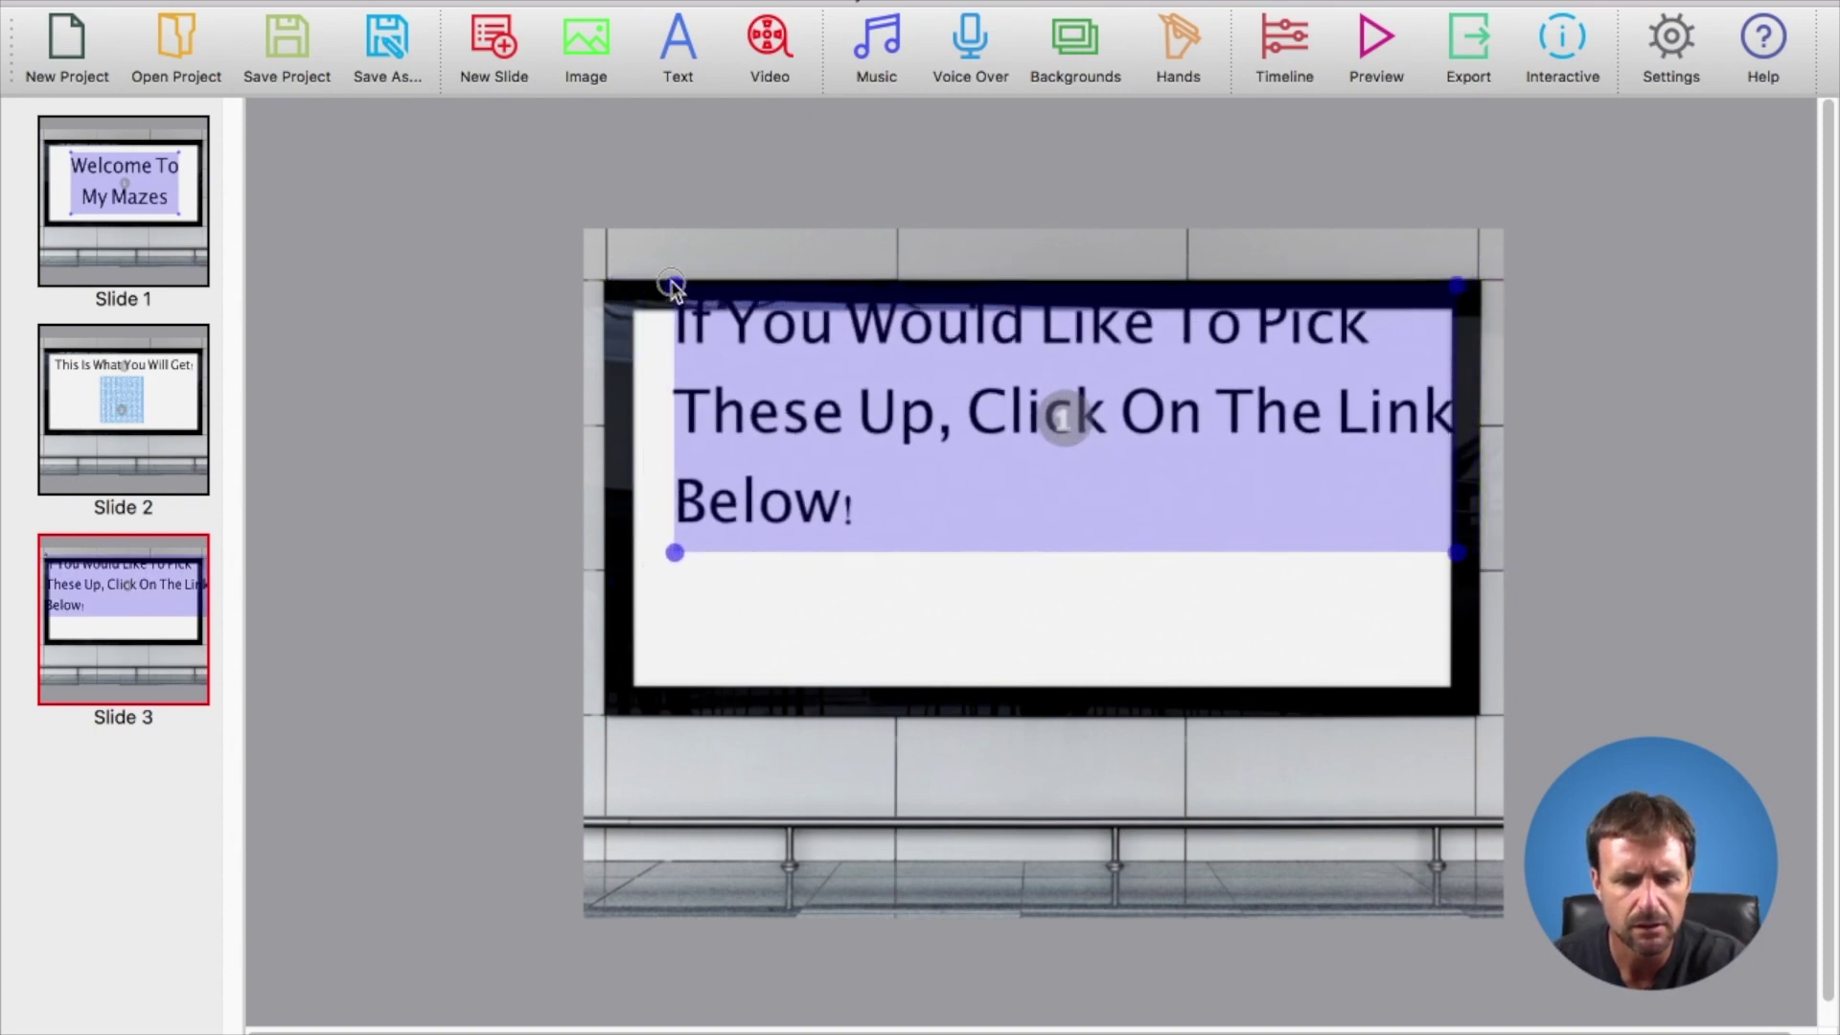
drag(809, 418, 789, 474)
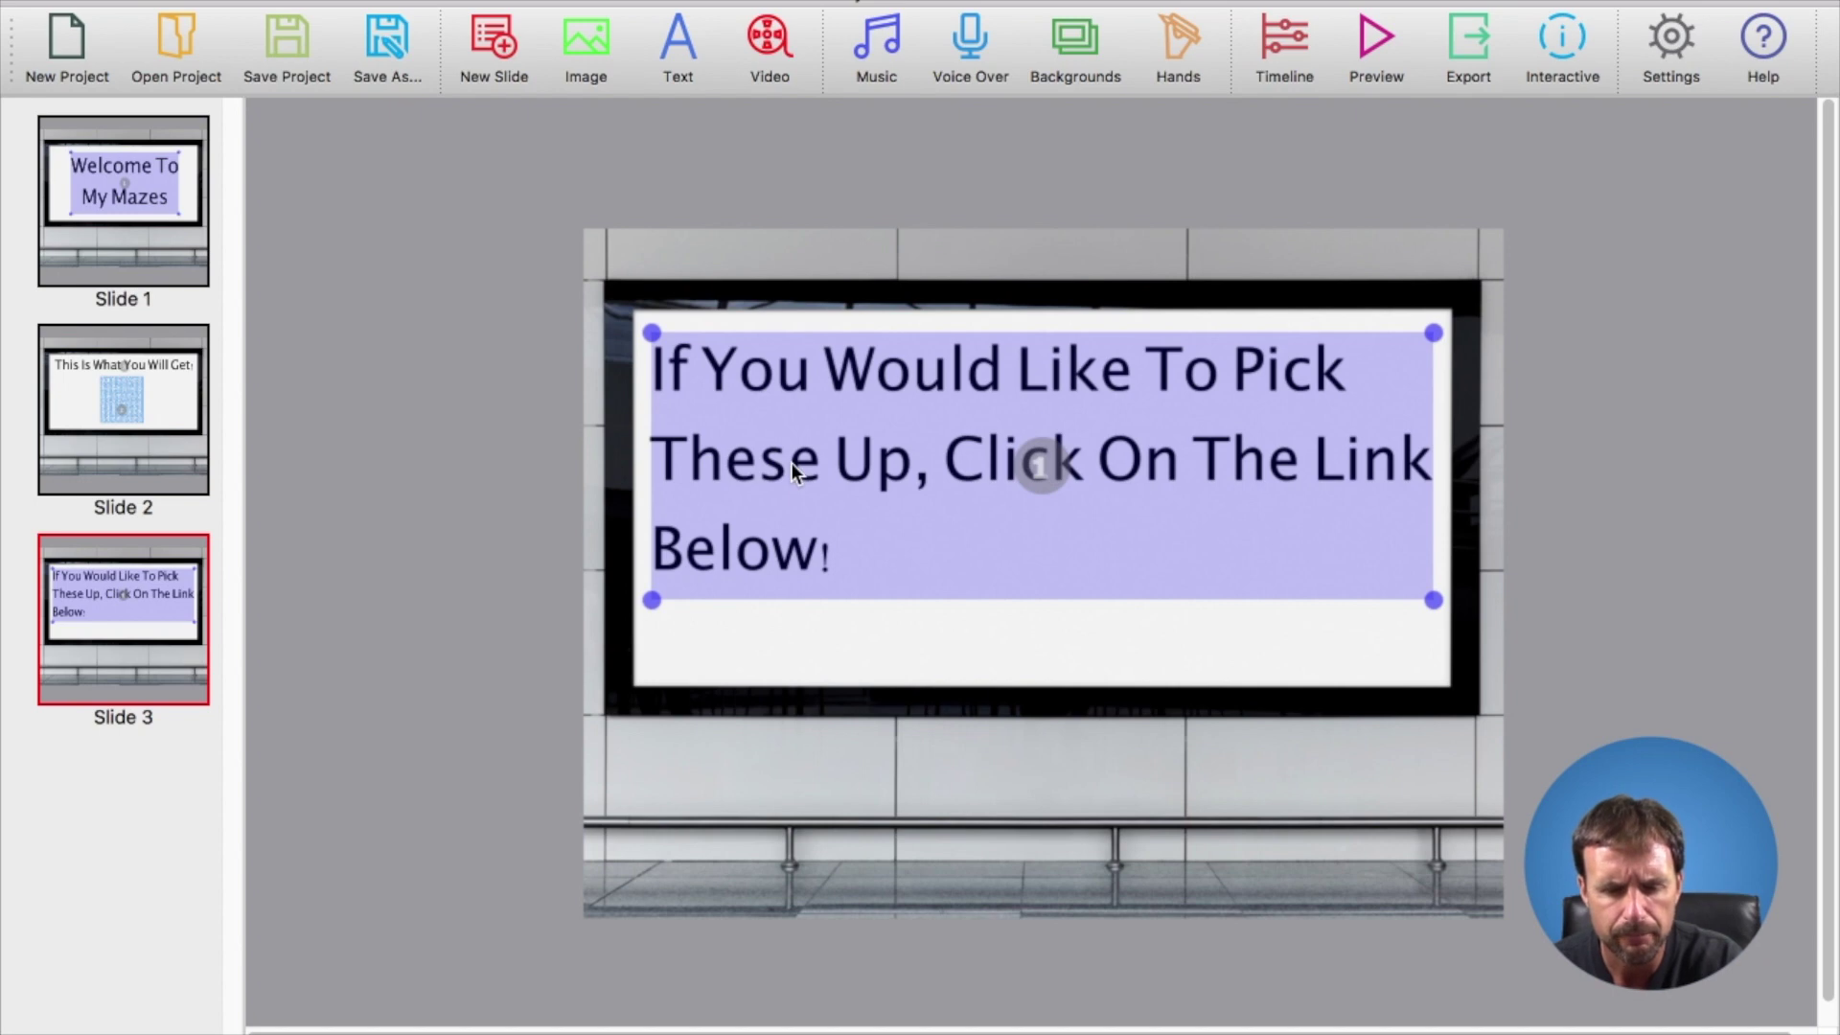
Set the font size of slide 3's text to 32.
right_click(907, 433)
click(939, 450)
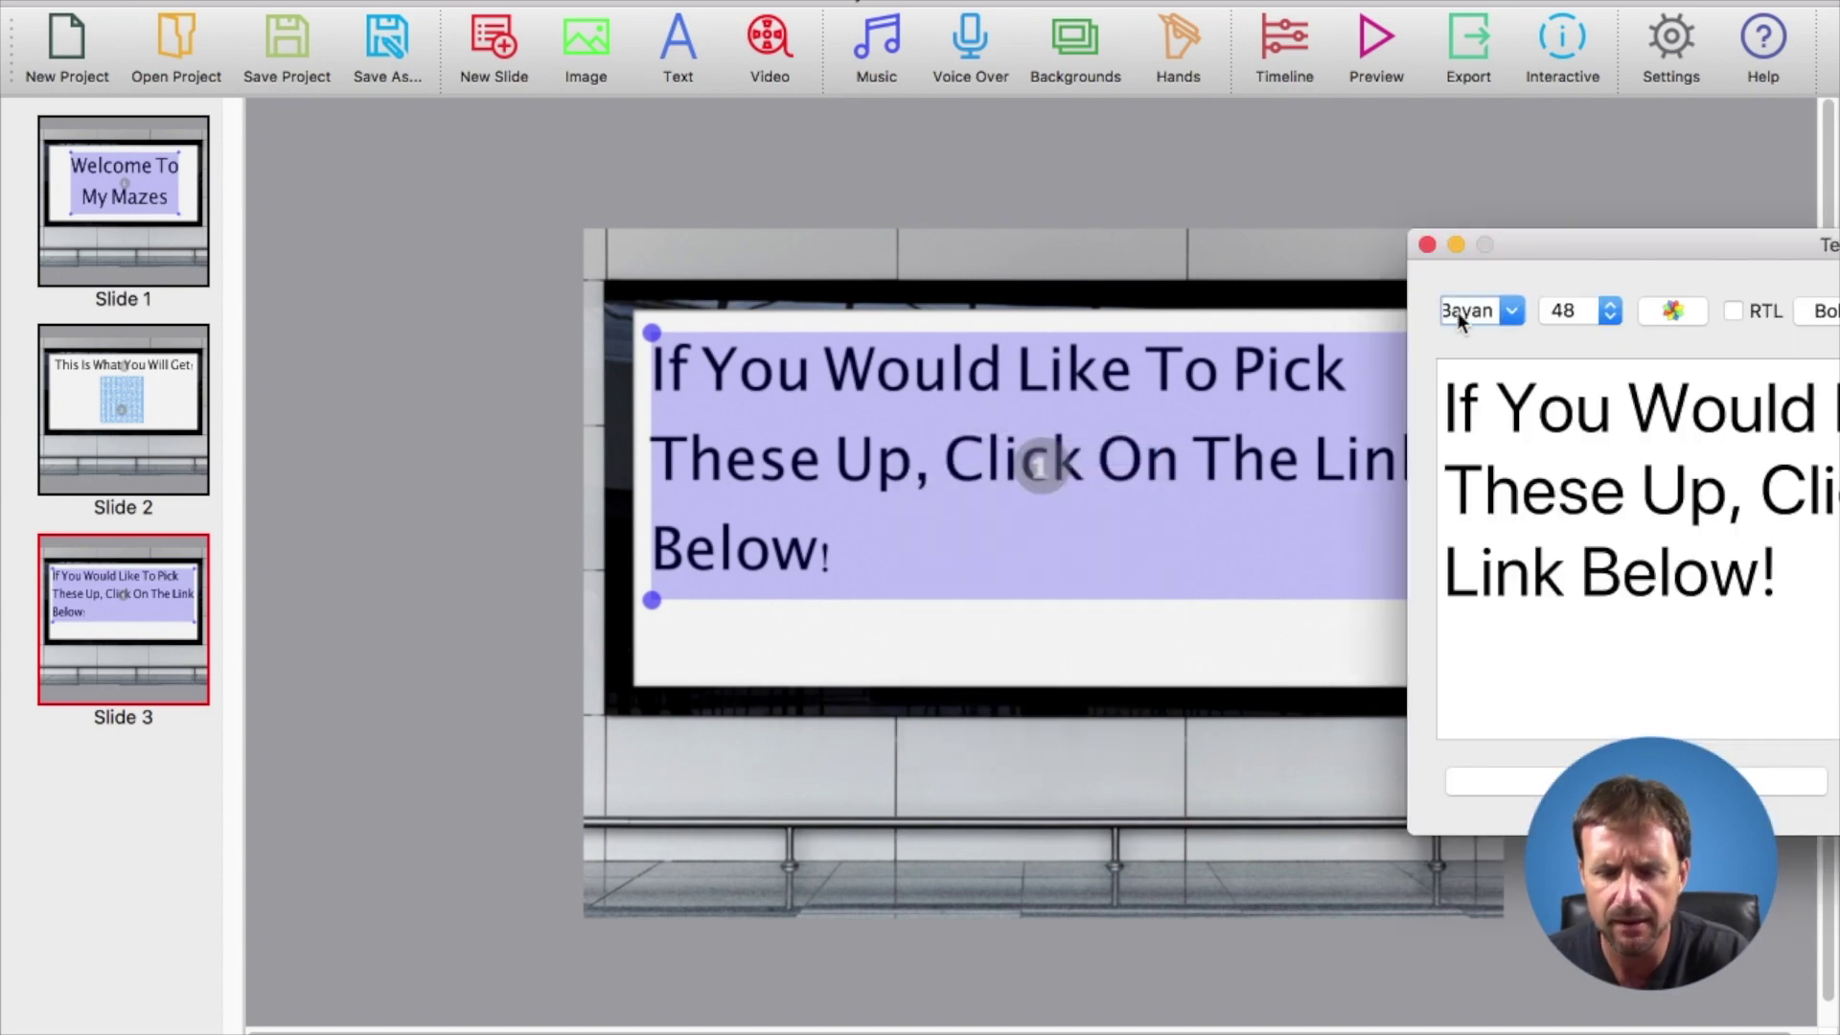
click(1596, 316)
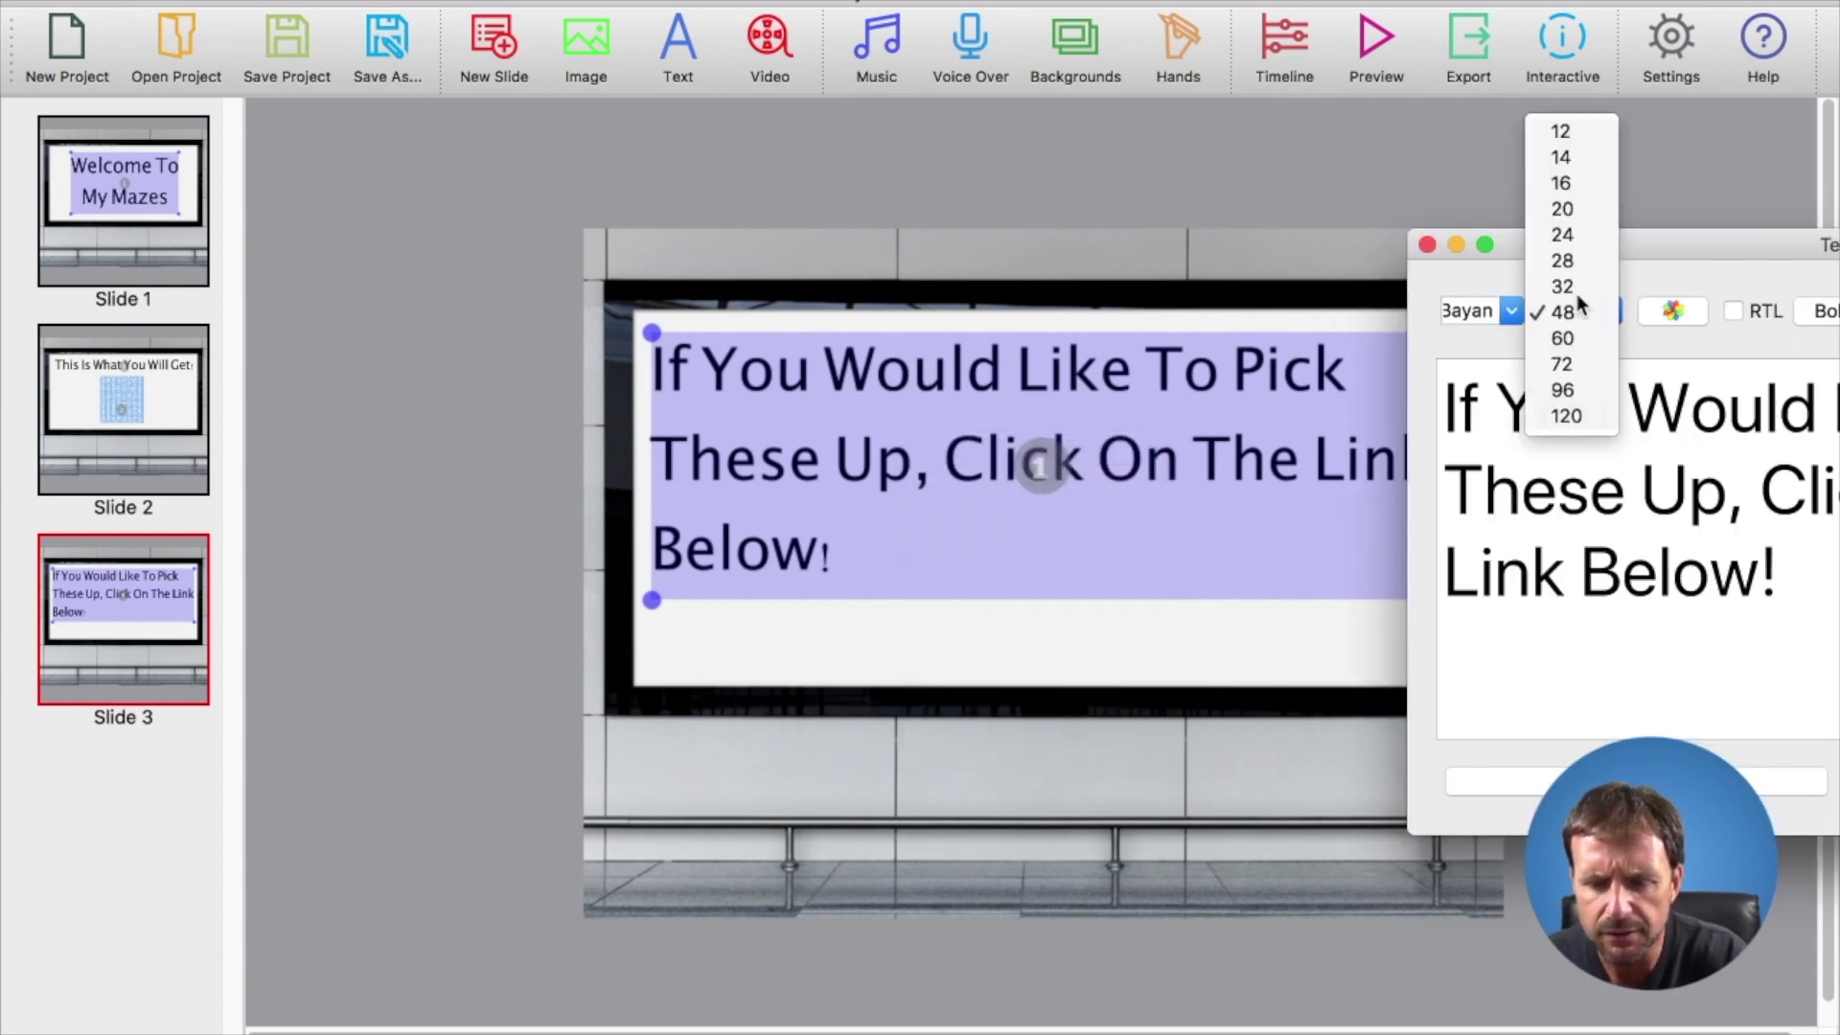
click(1564, 283)
click(1556, 779)
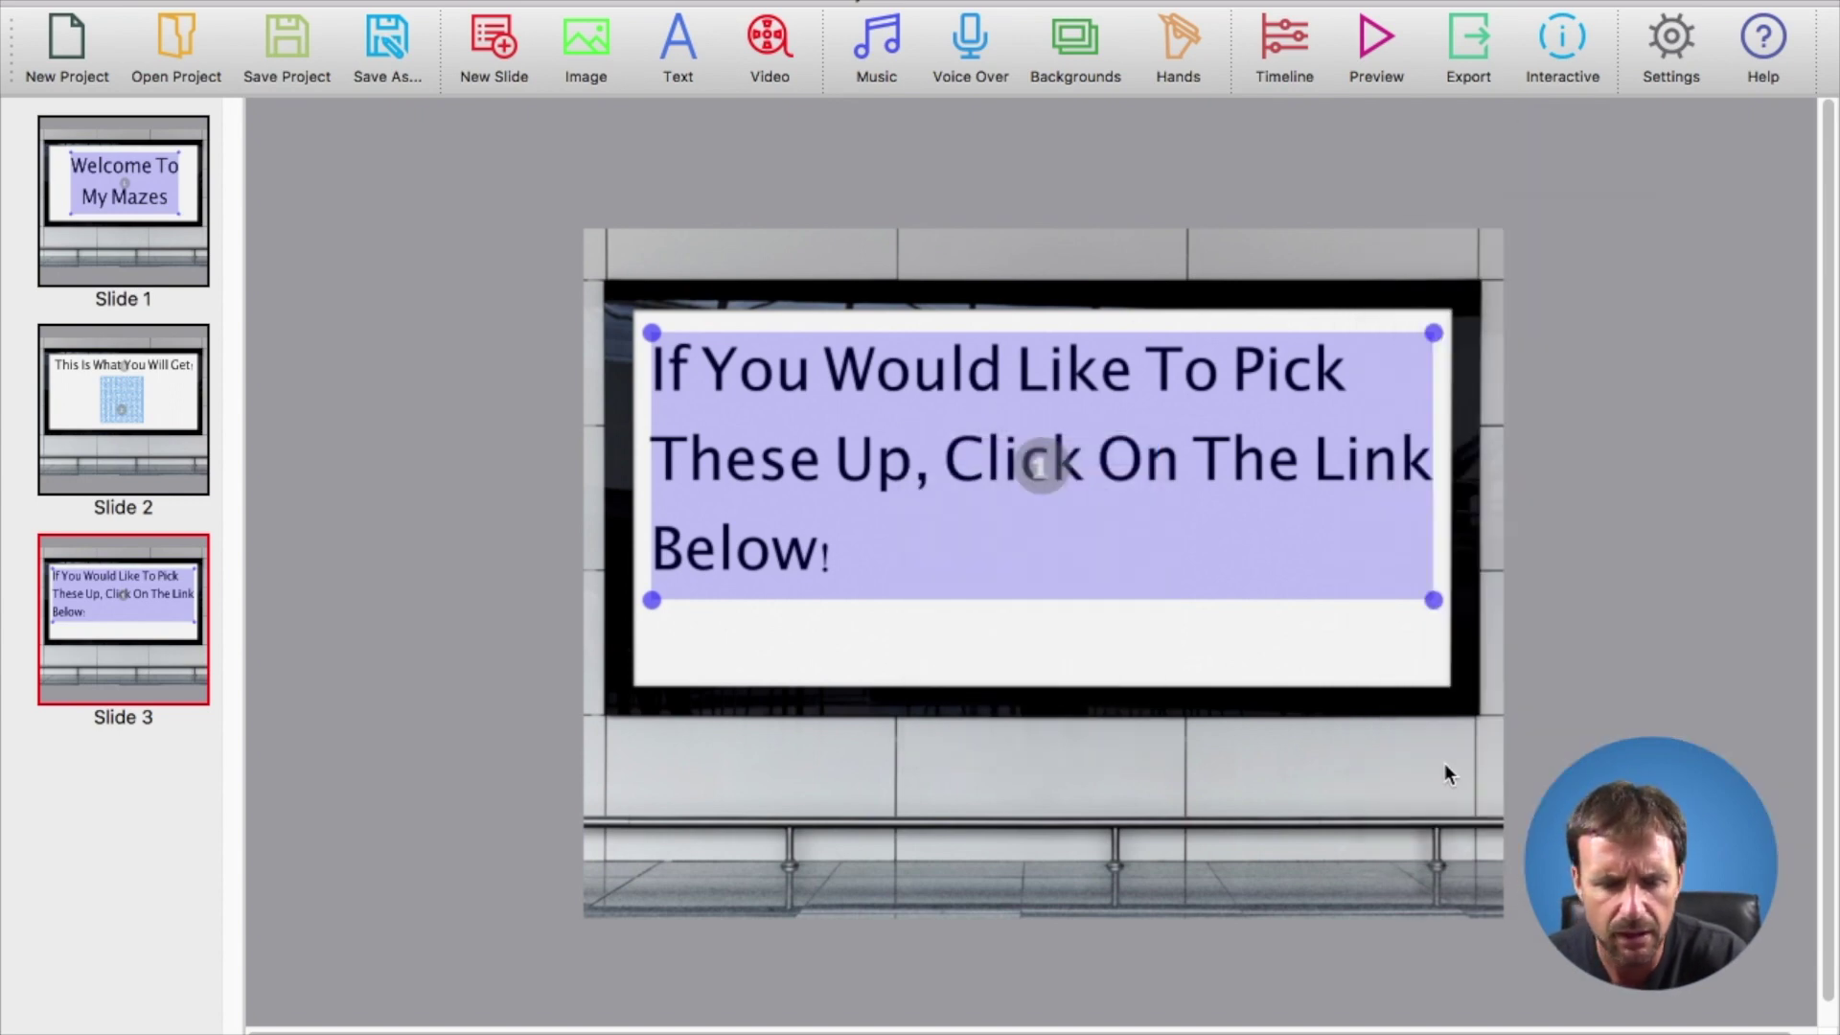
click(1116, 667)
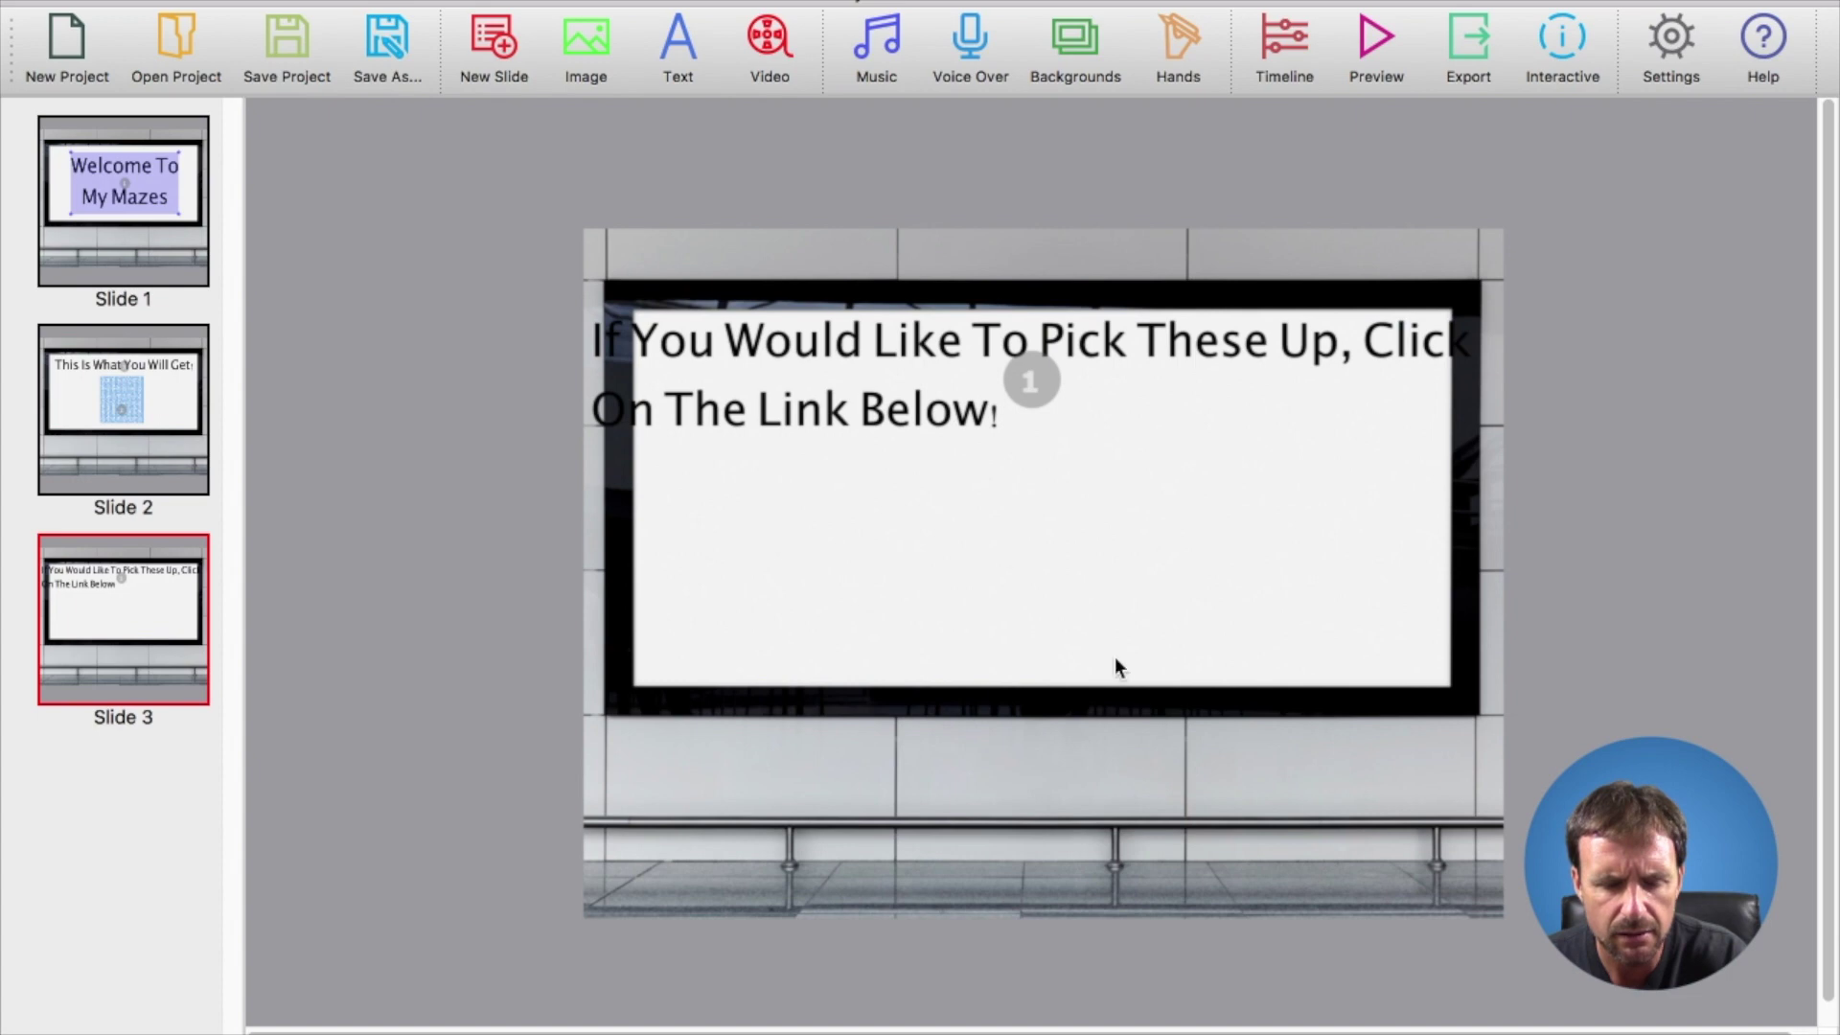
Put "Click On The Link Below!" on its own line after a blank line in slide 3's text.
click(888, 408)
right_click(949, 412)
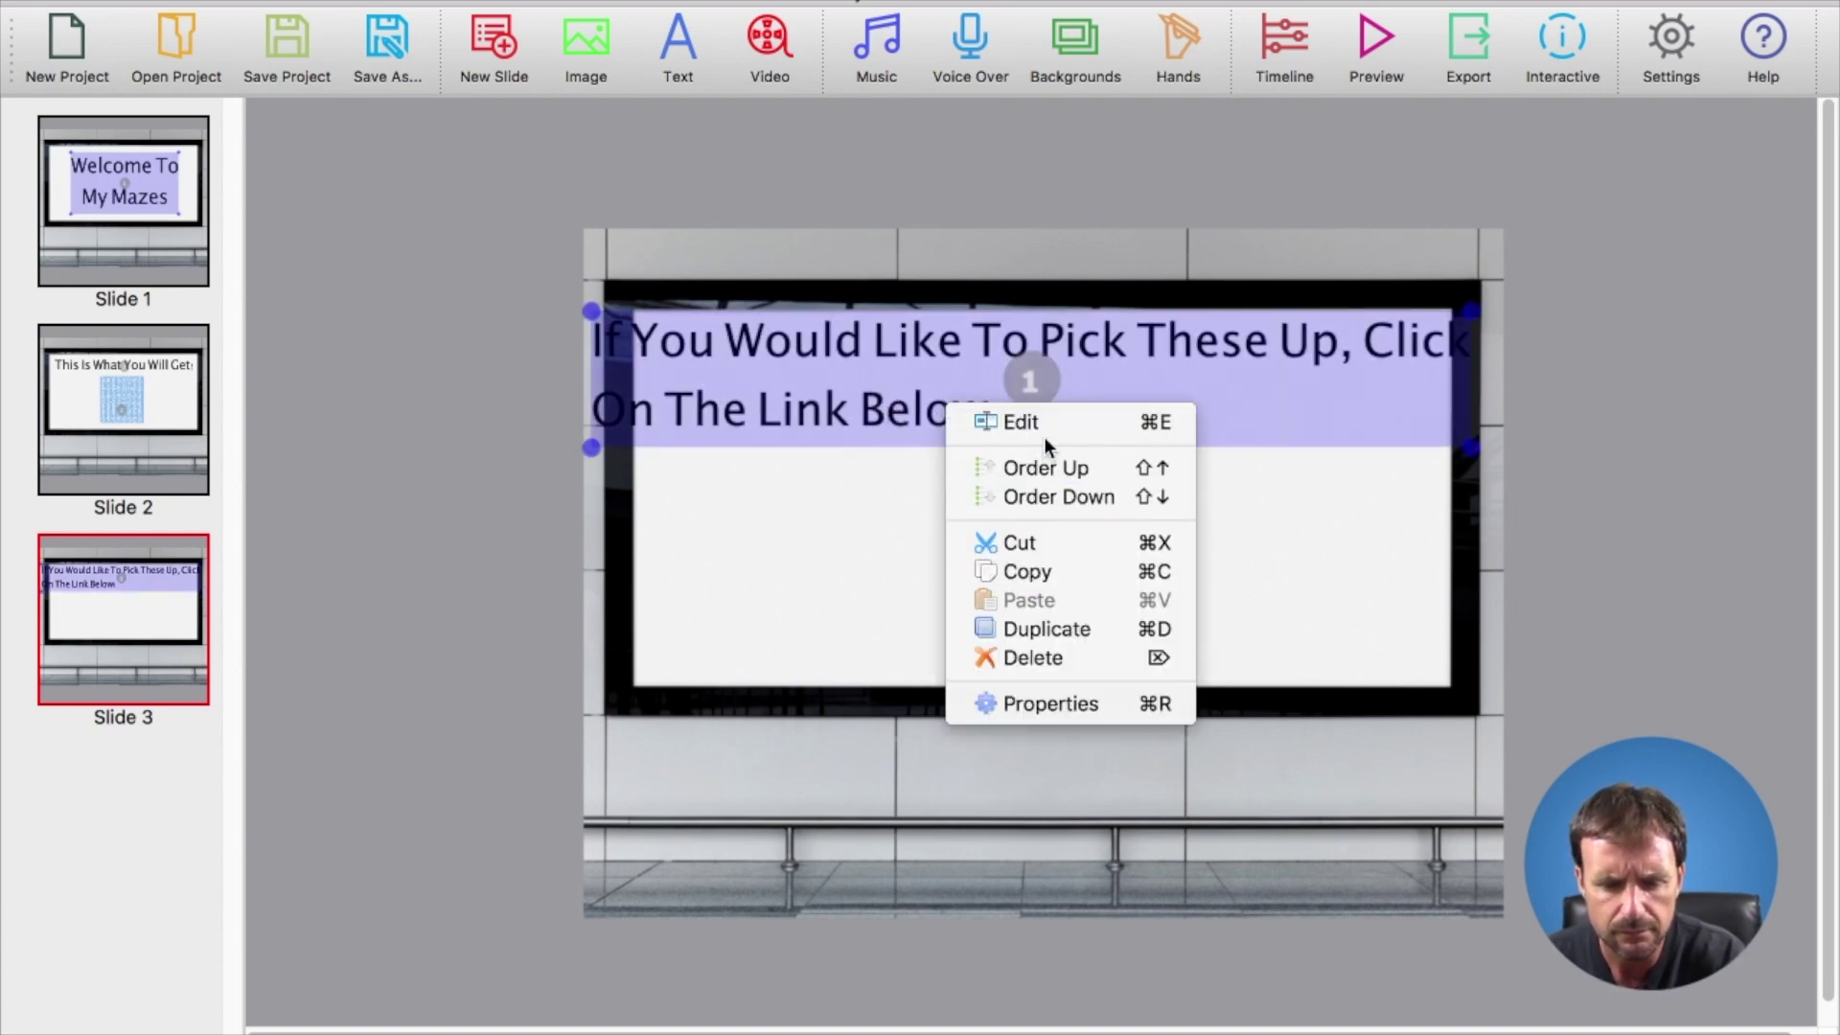
click(1047, 423)
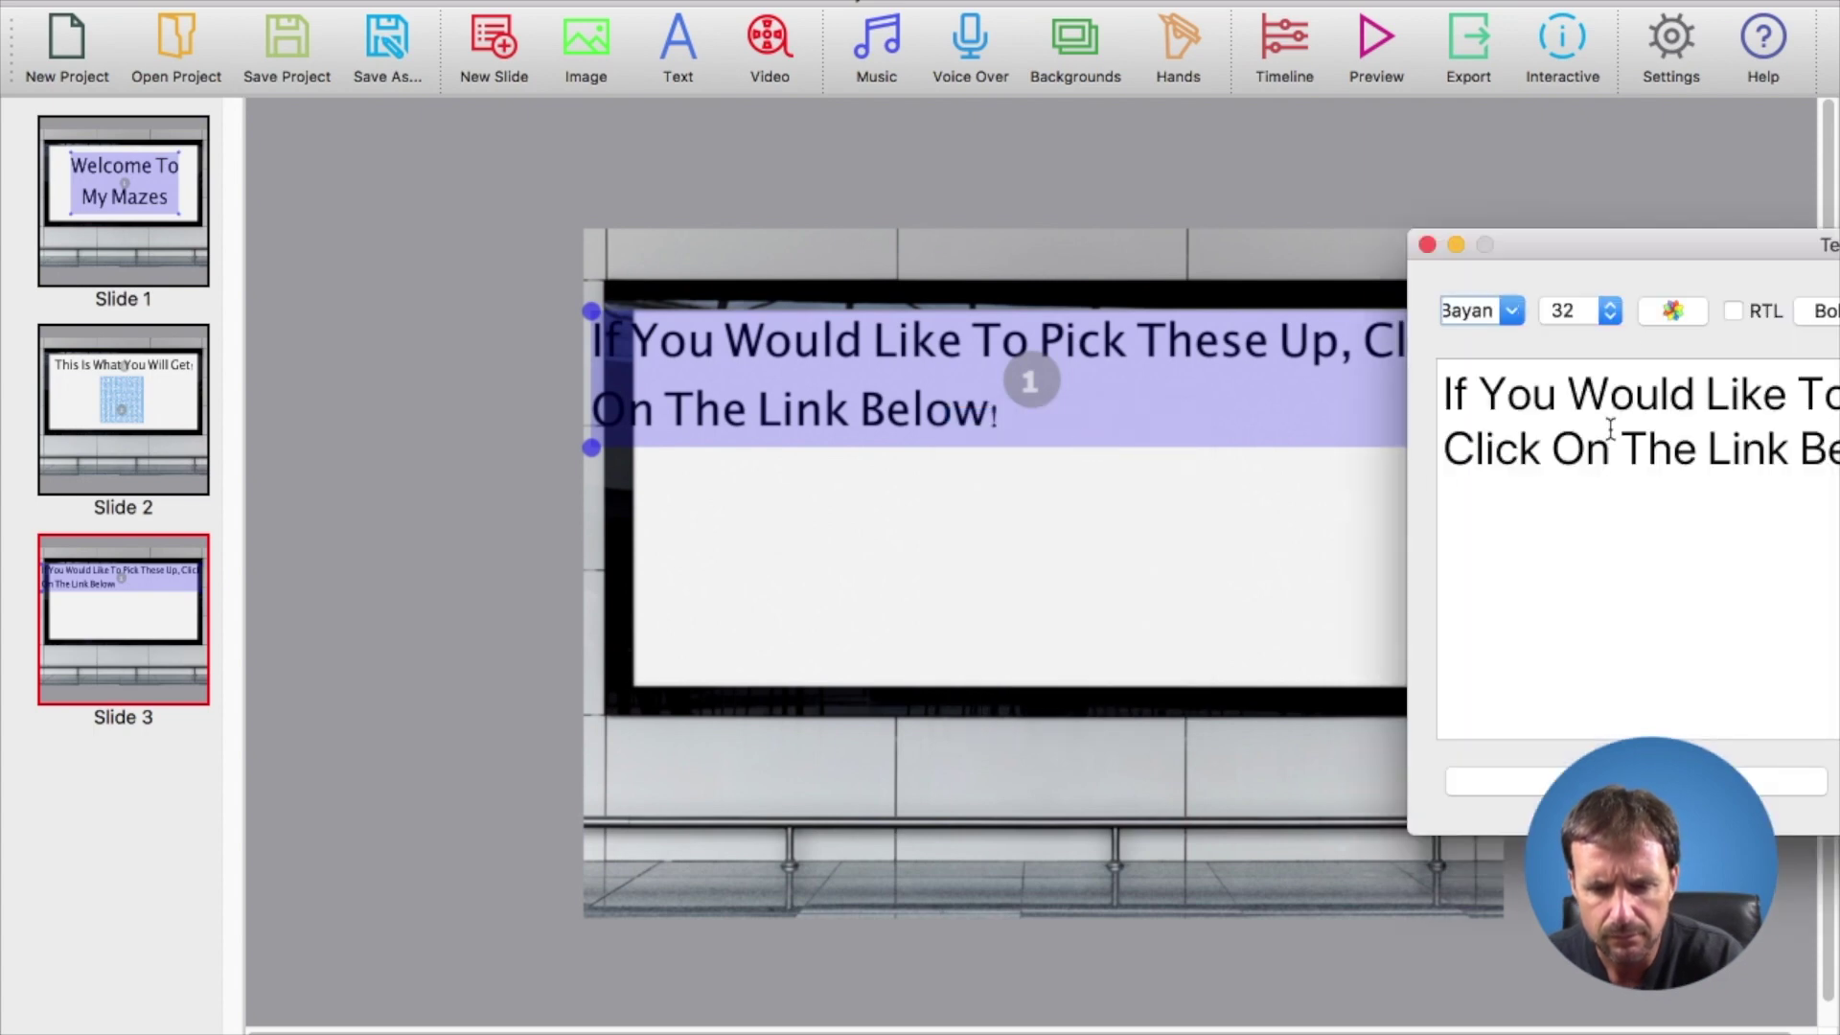
drag(1664, 255, 1014, 276)
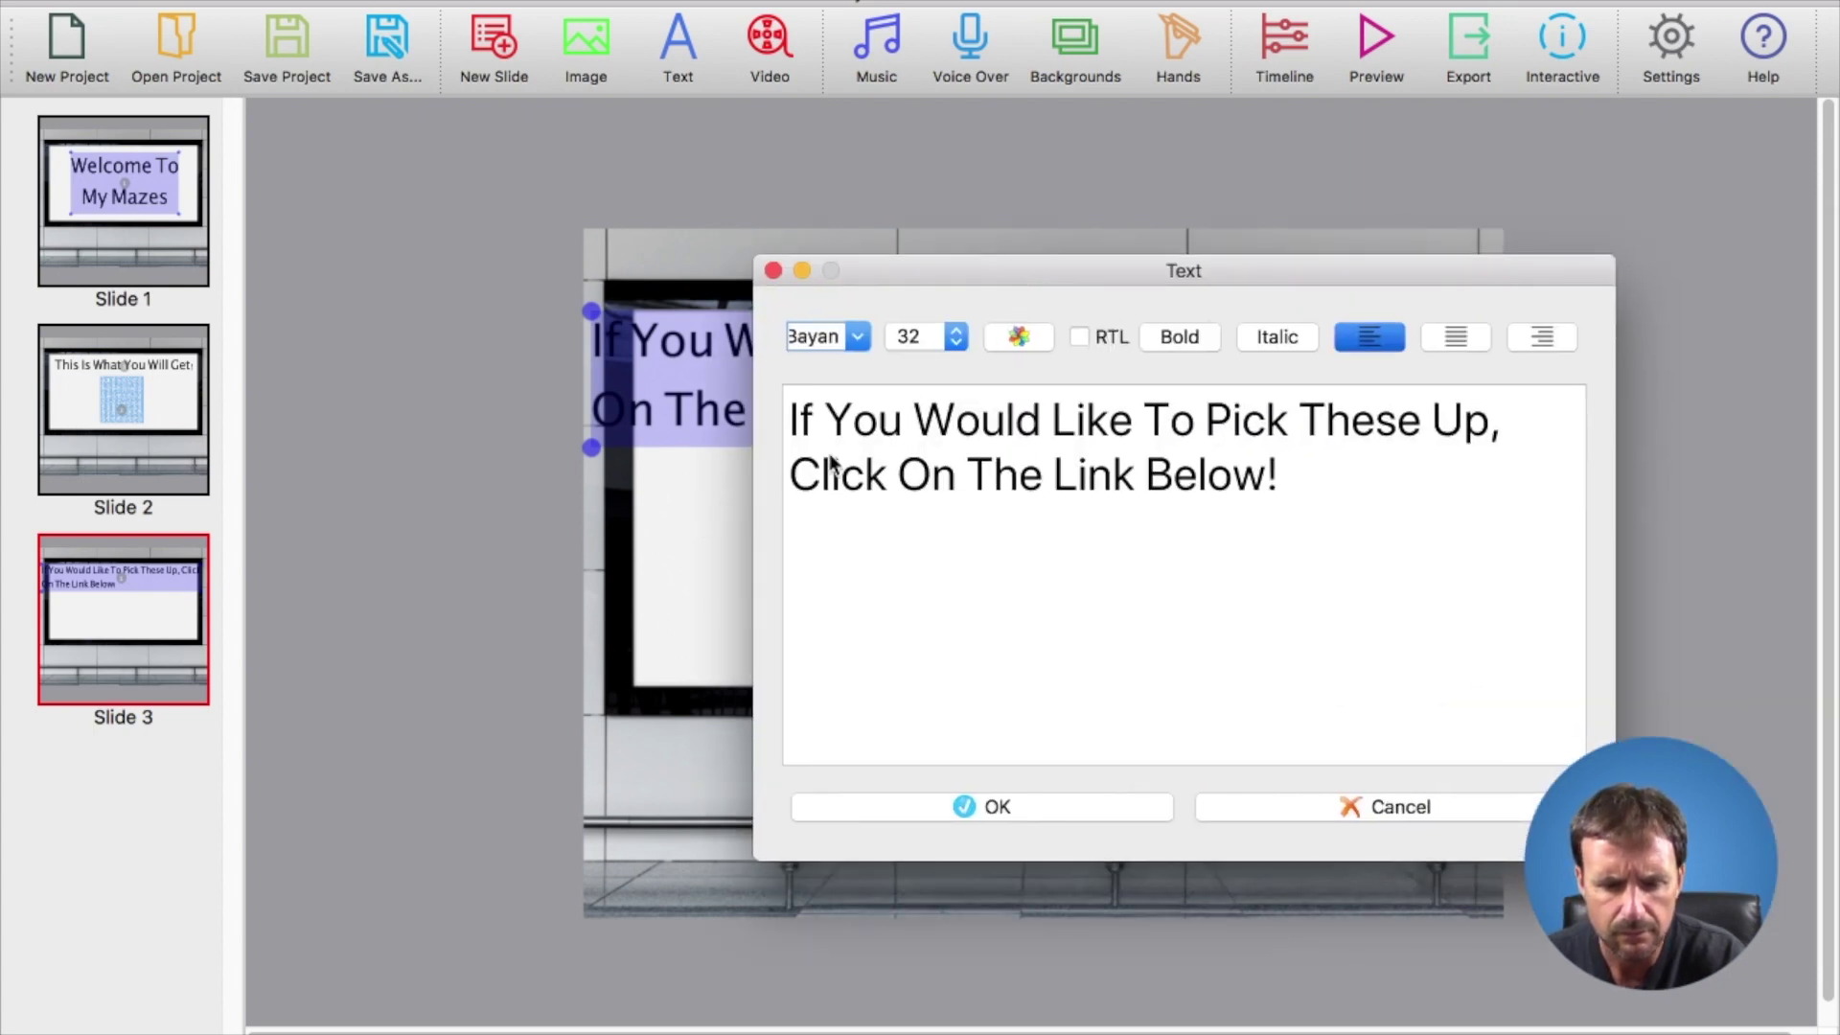
click(796, 473)
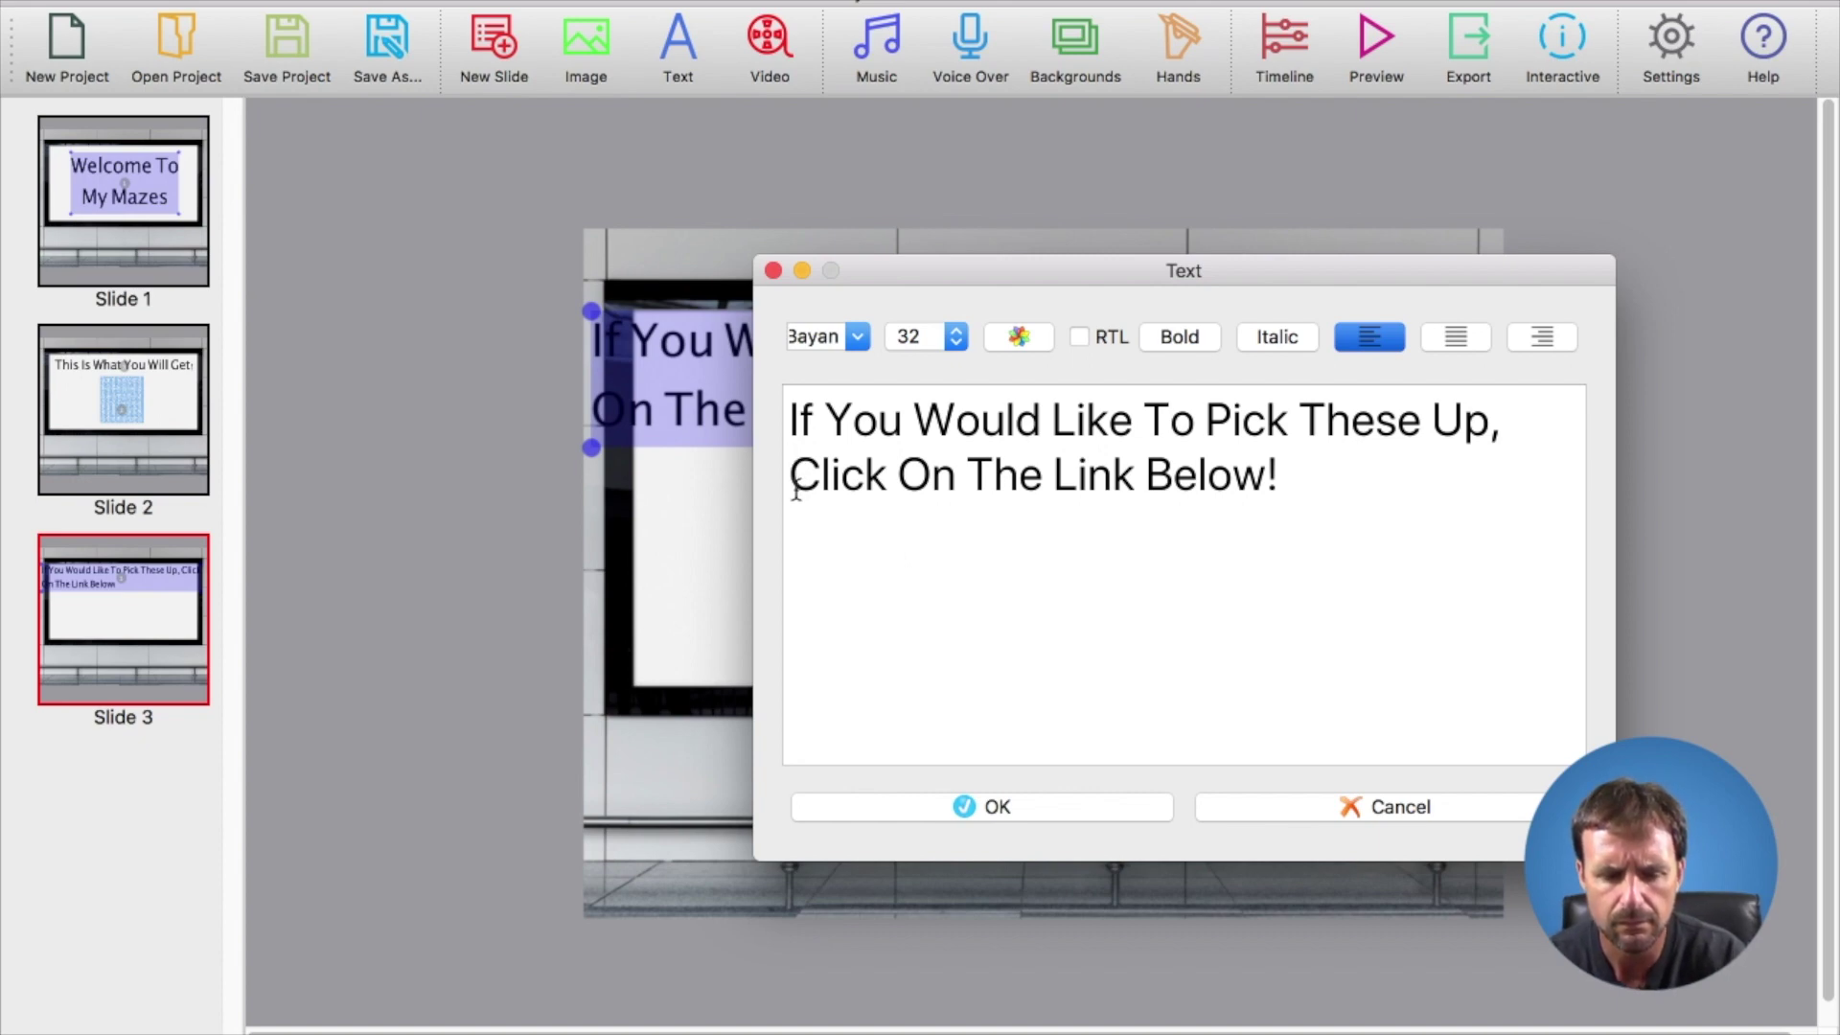
key(Return)
click(923, 805)
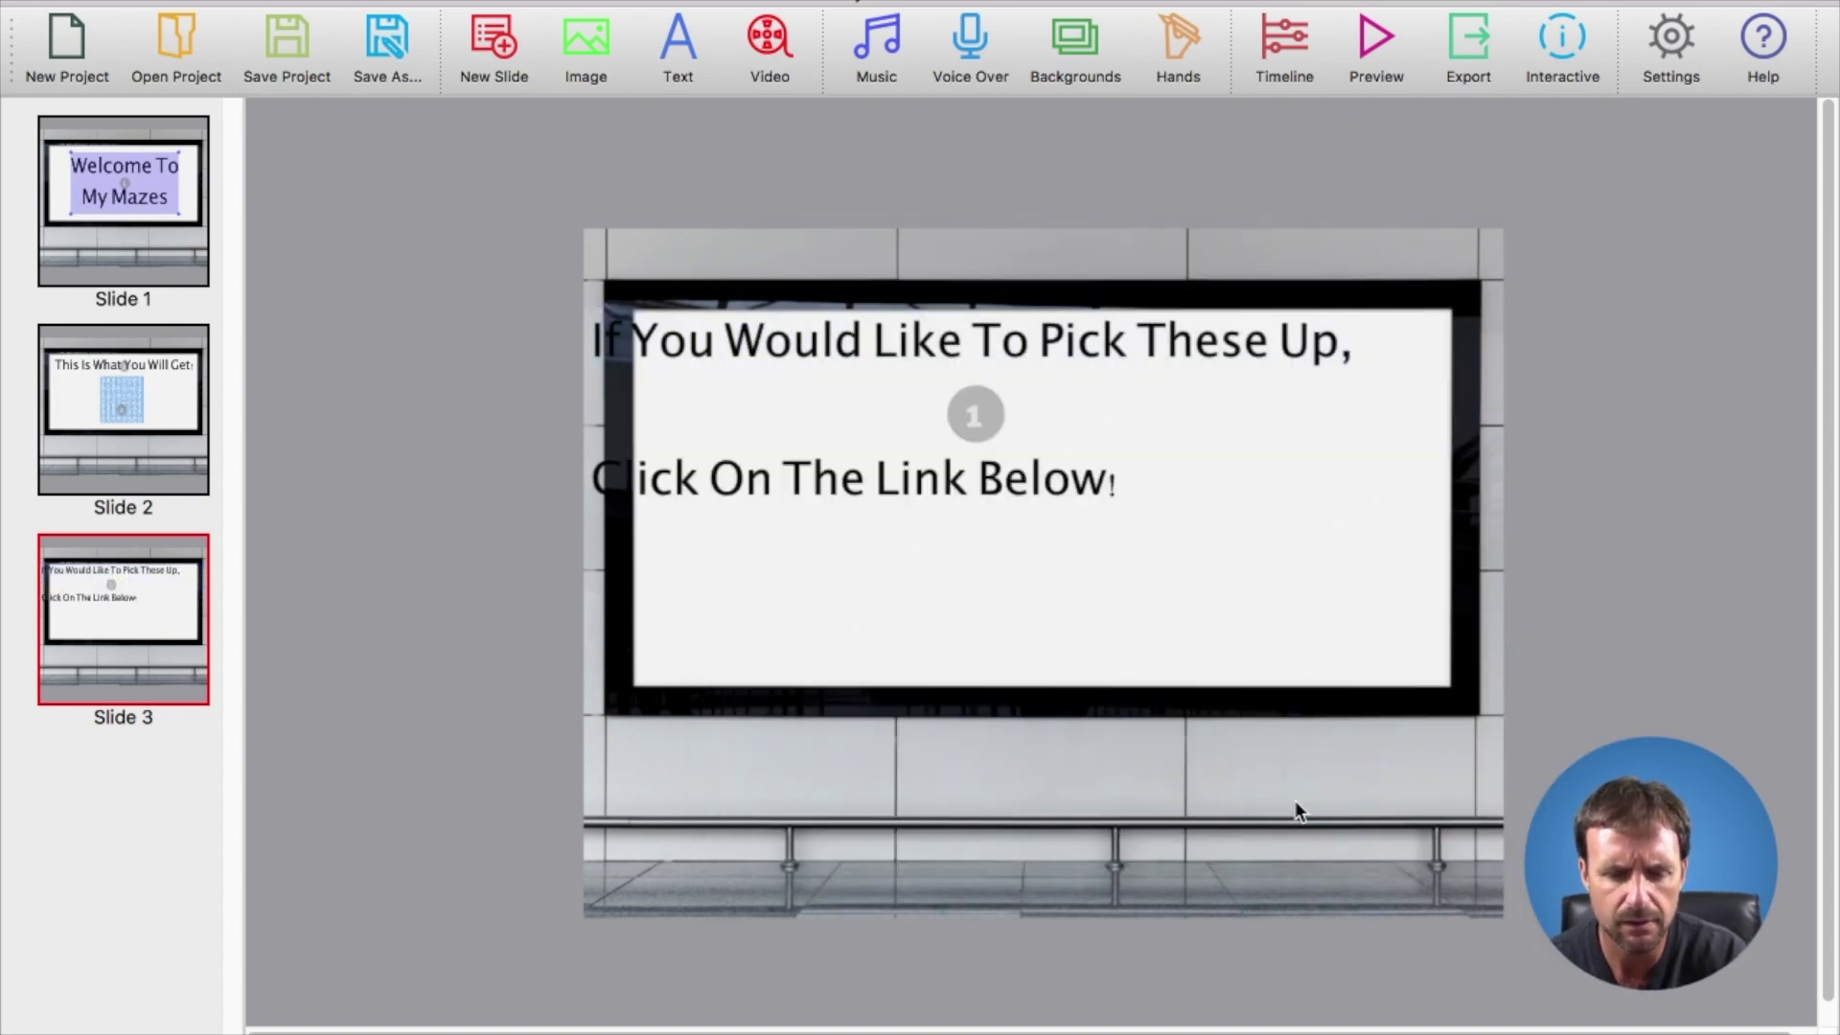
Centre-align slide 3's text and remove the blank line above "Click On The Link Below!".
click(730, 371)
right_click(734, 376)
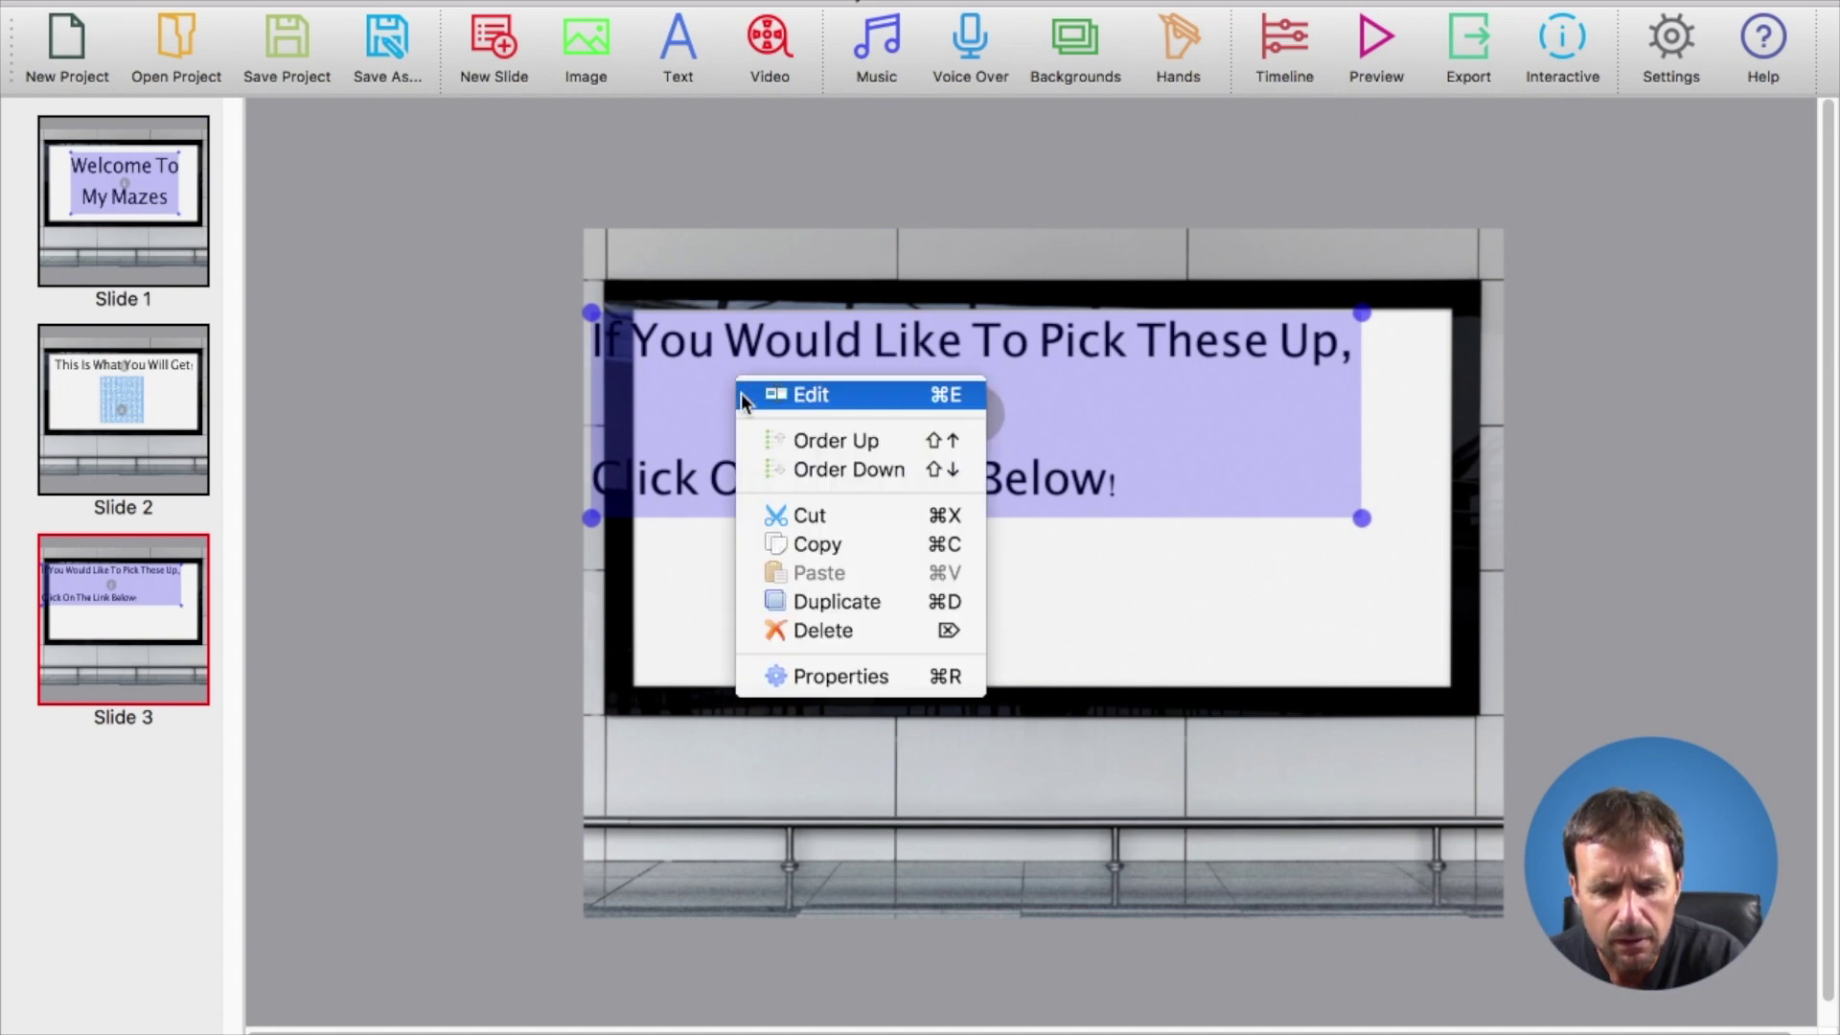
click(743, 393)
drag(1704, 242, 1000, 163)
click(1411, 239)
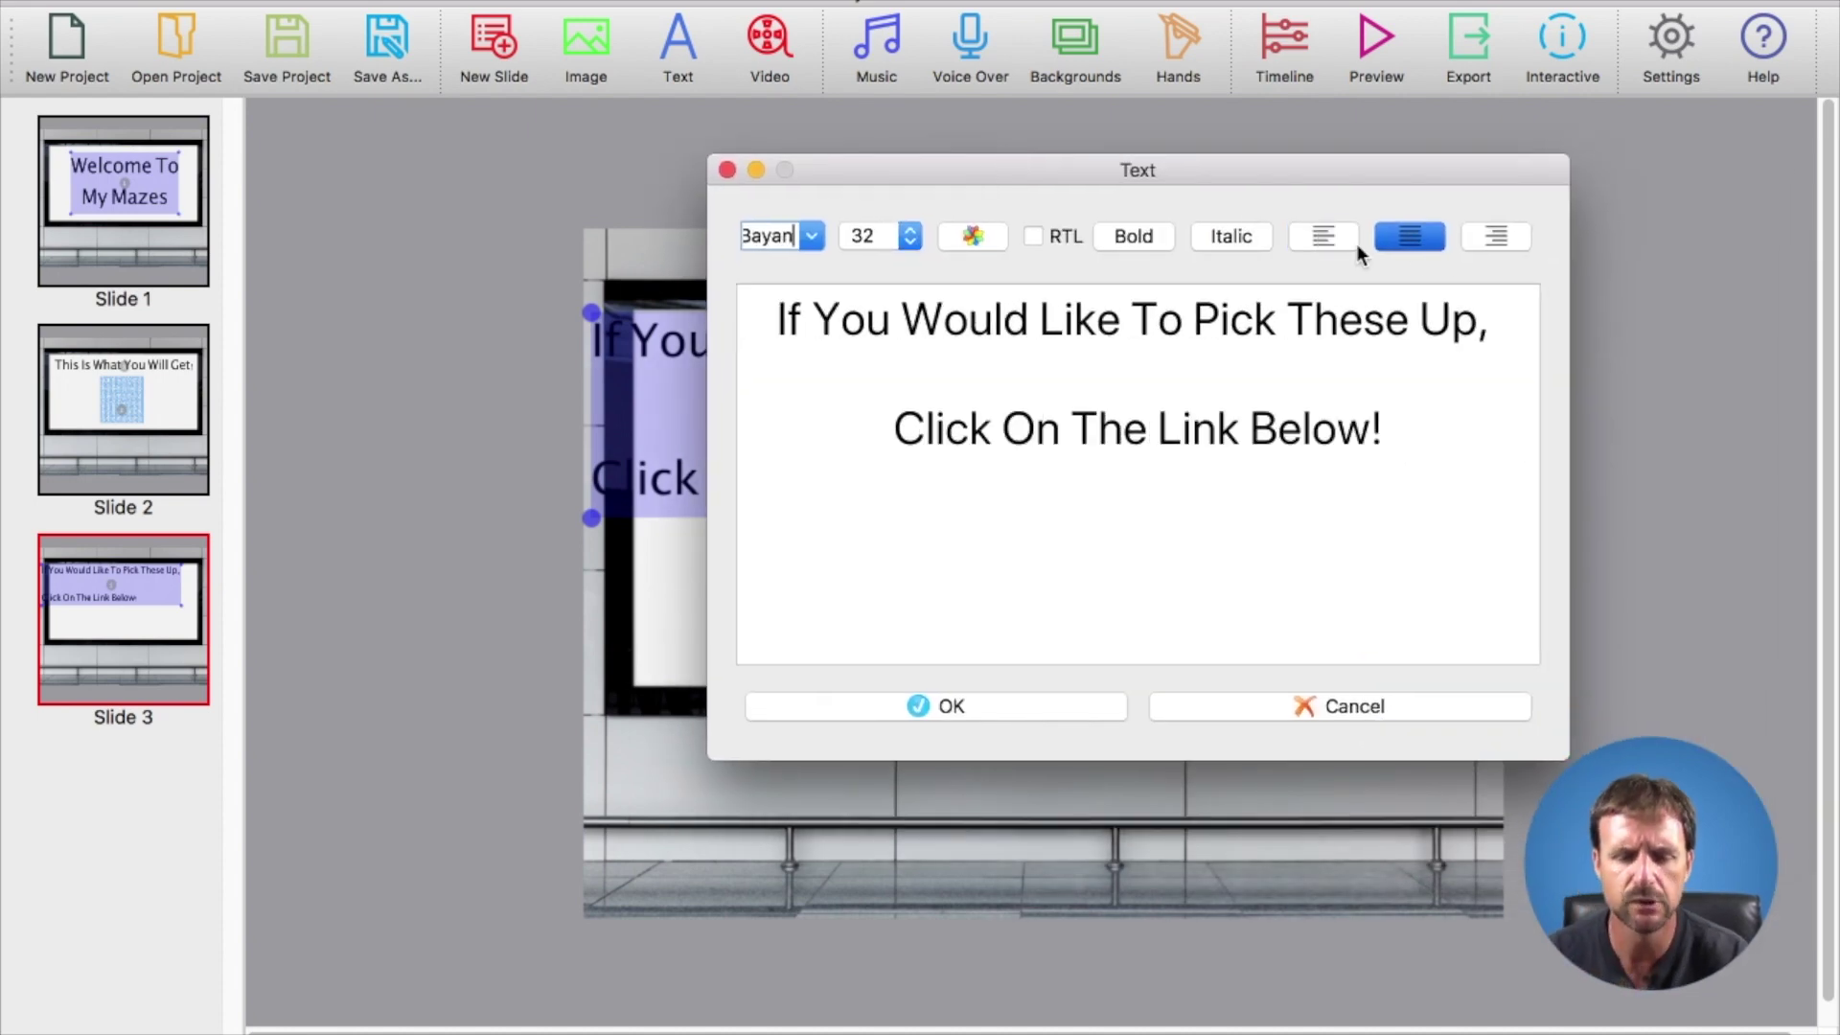
click(899, 429)
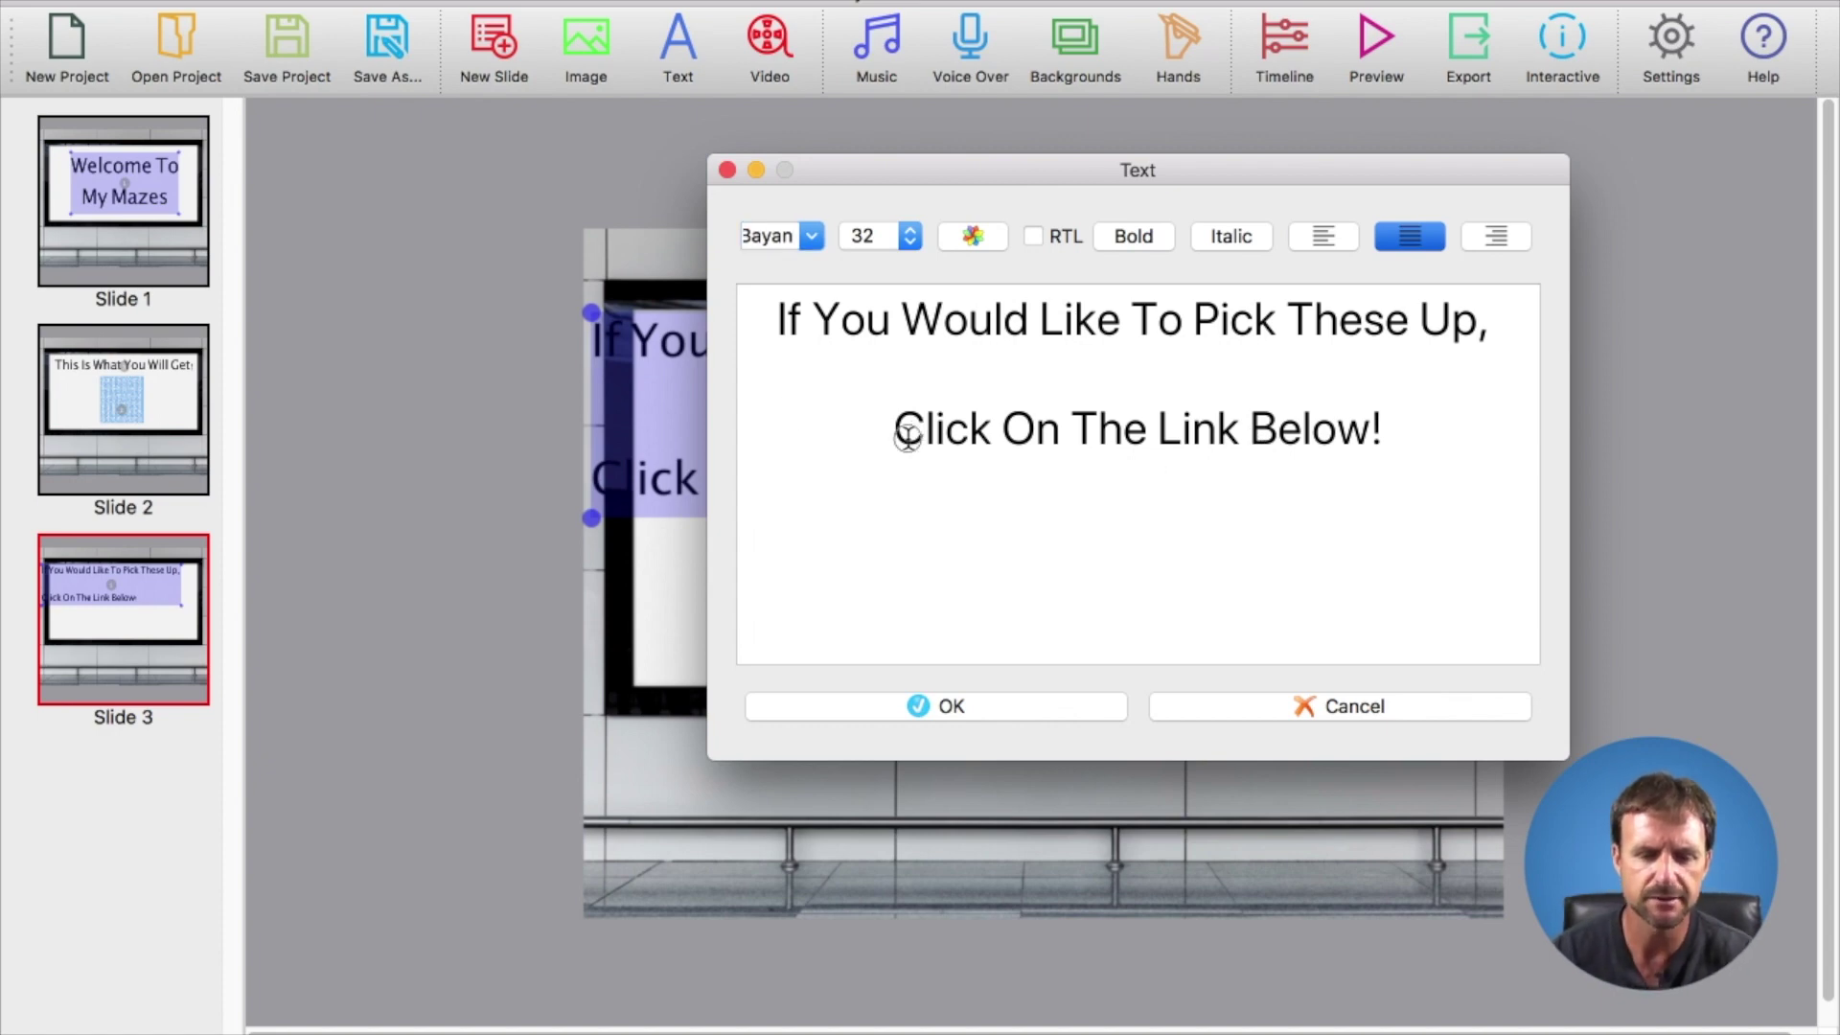
key(BackSpace)
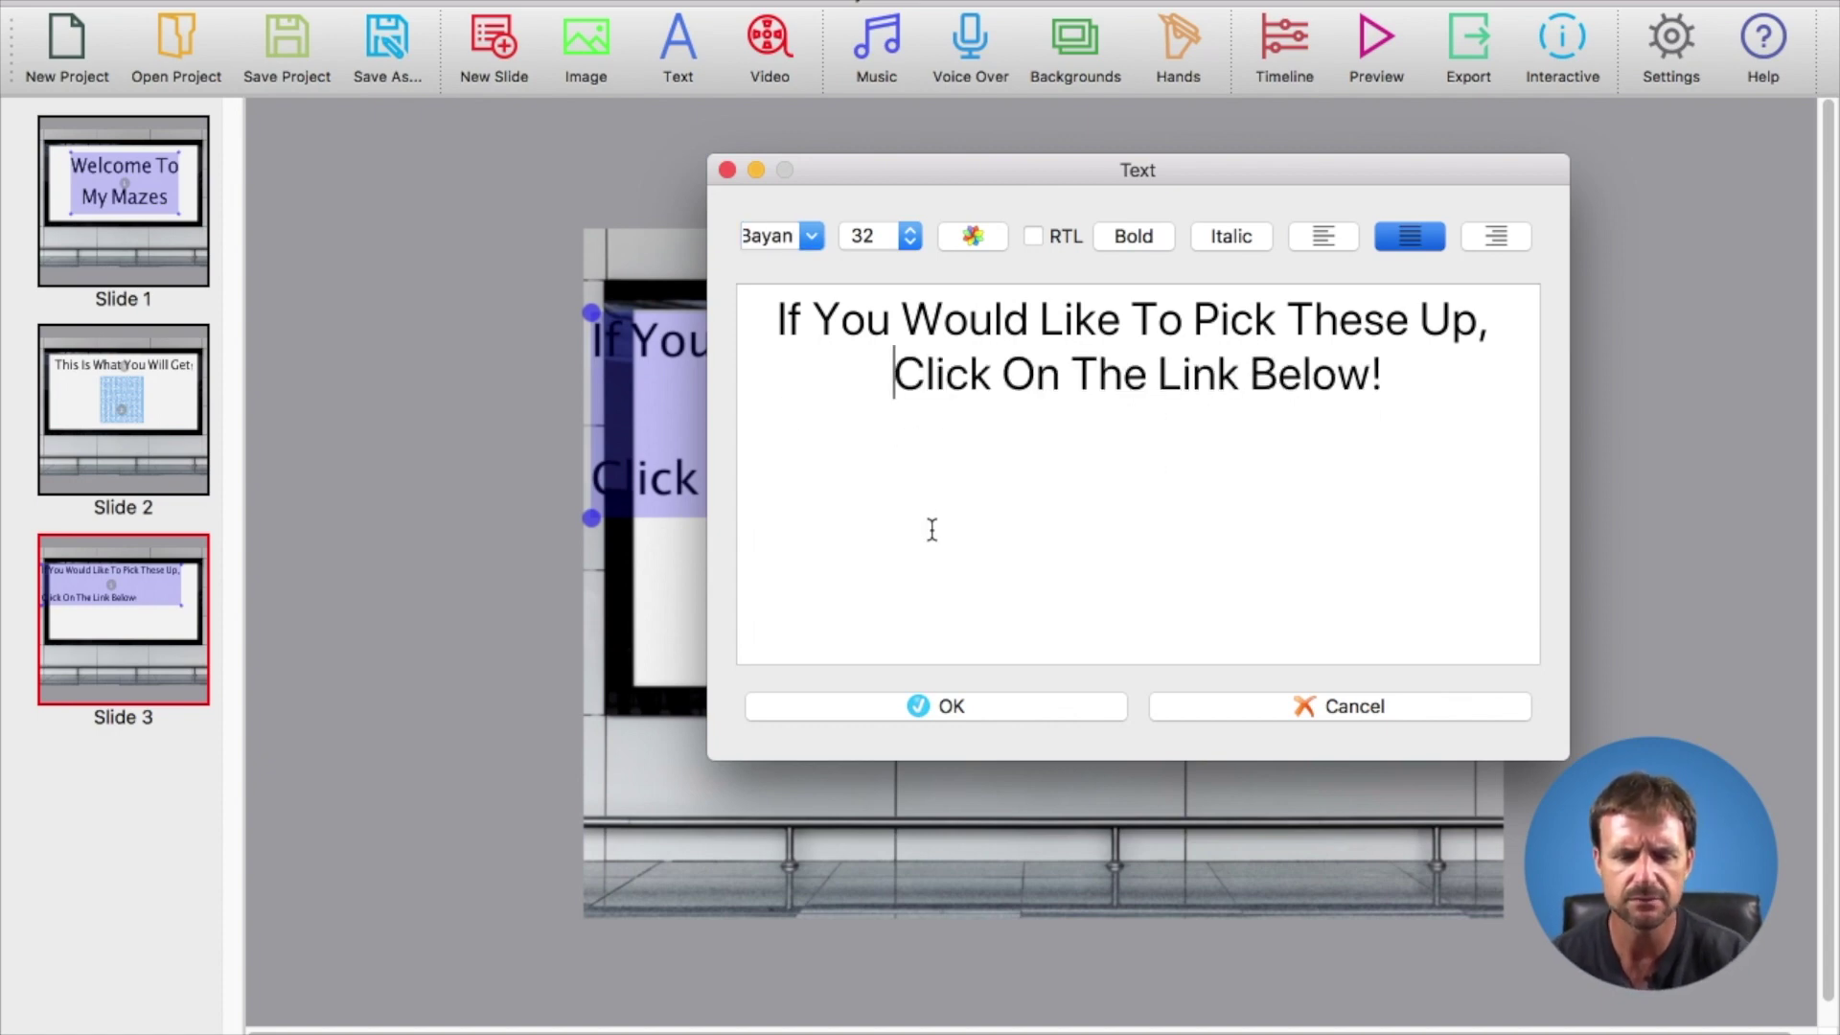
click(858, 707)
click(784, 485)
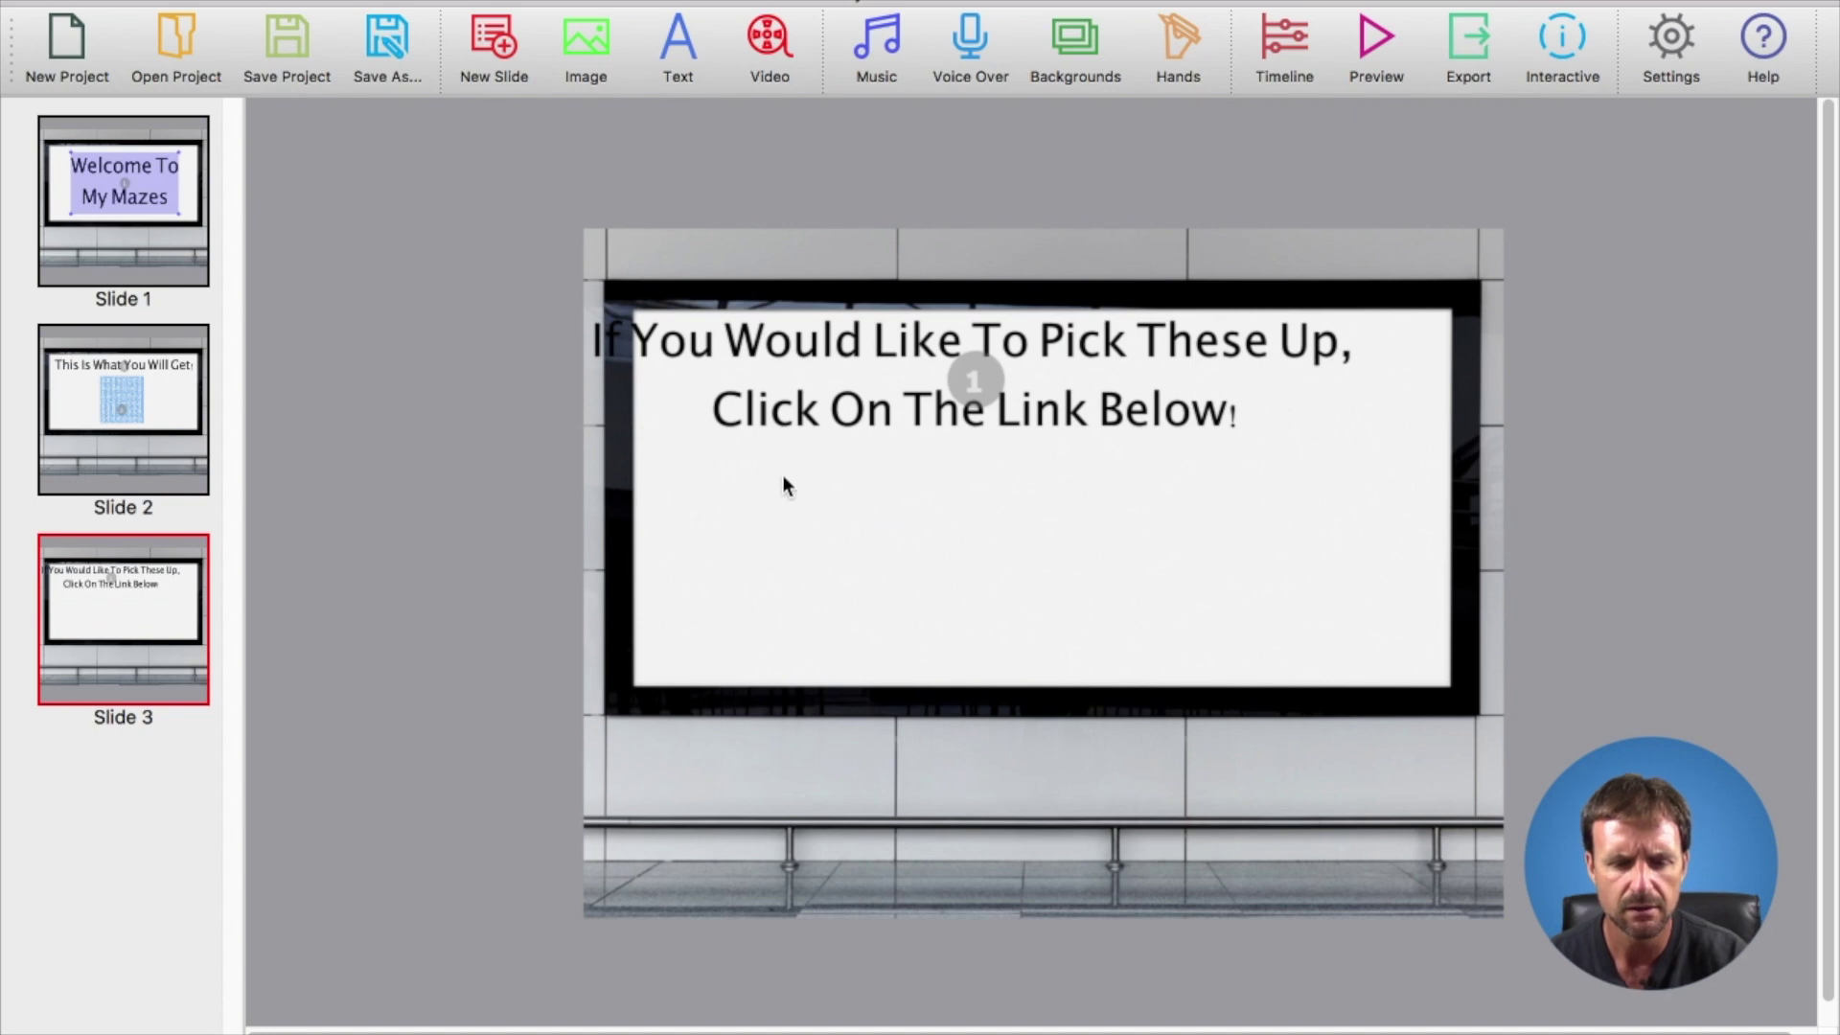
Move slide 3's text into the upper part of the billboard's white area and enlarge it slightly to span the width.
click(782, 365)
drag(779, 360, 847, 383)
drag(1427, 473, 1453, 479)
drag(1306, 439, 1294, 443)
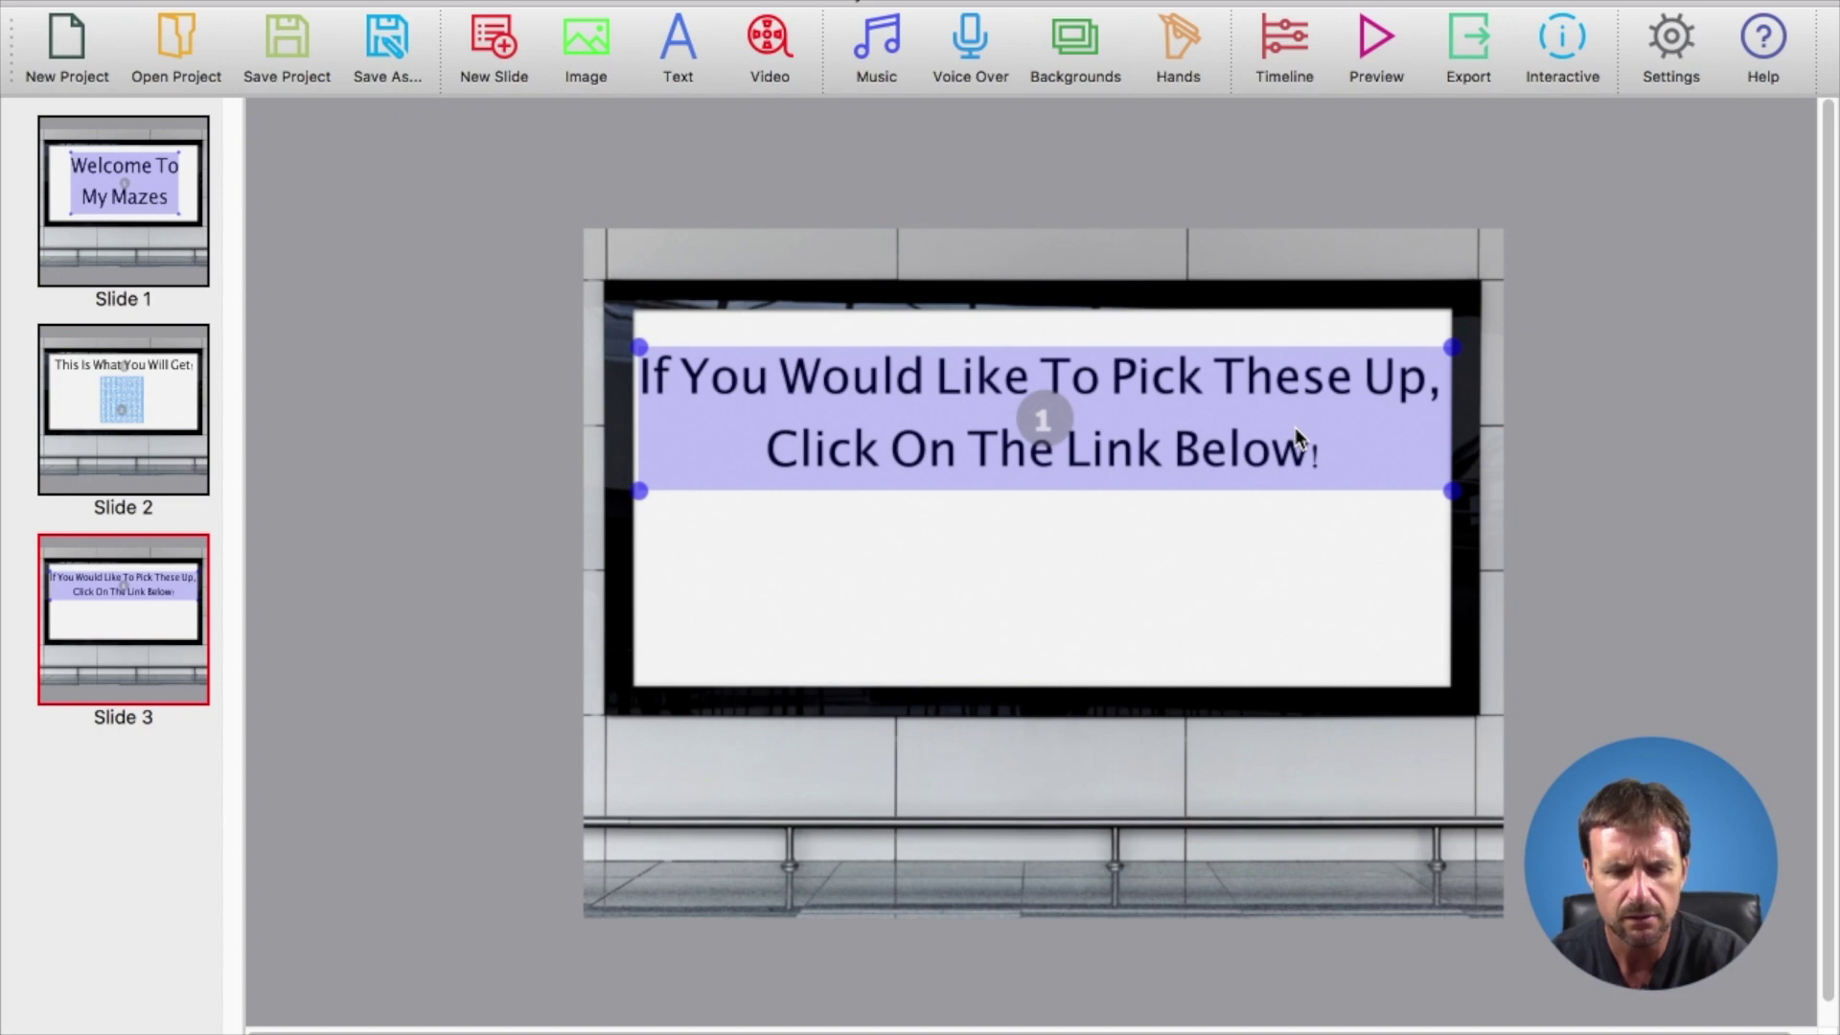
click(1054, 581)
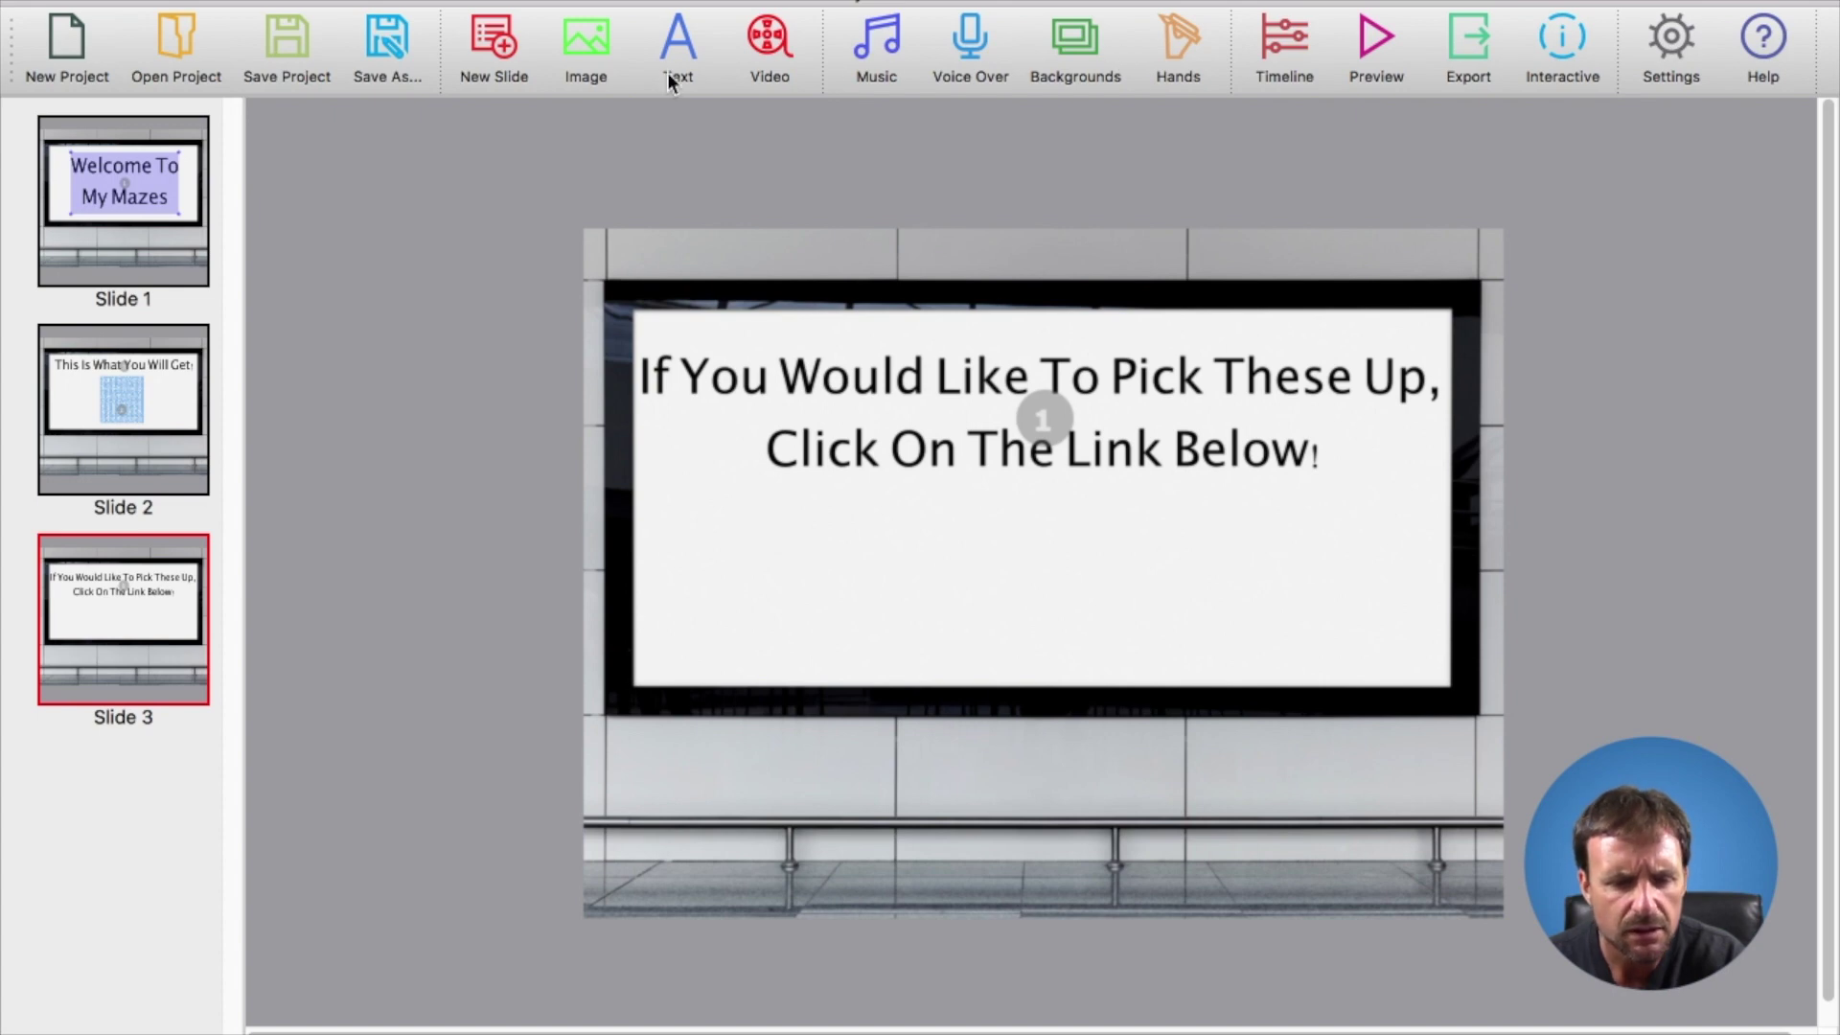
Open the image library for slide 3 and show its Shapes category.
click(594, 54)
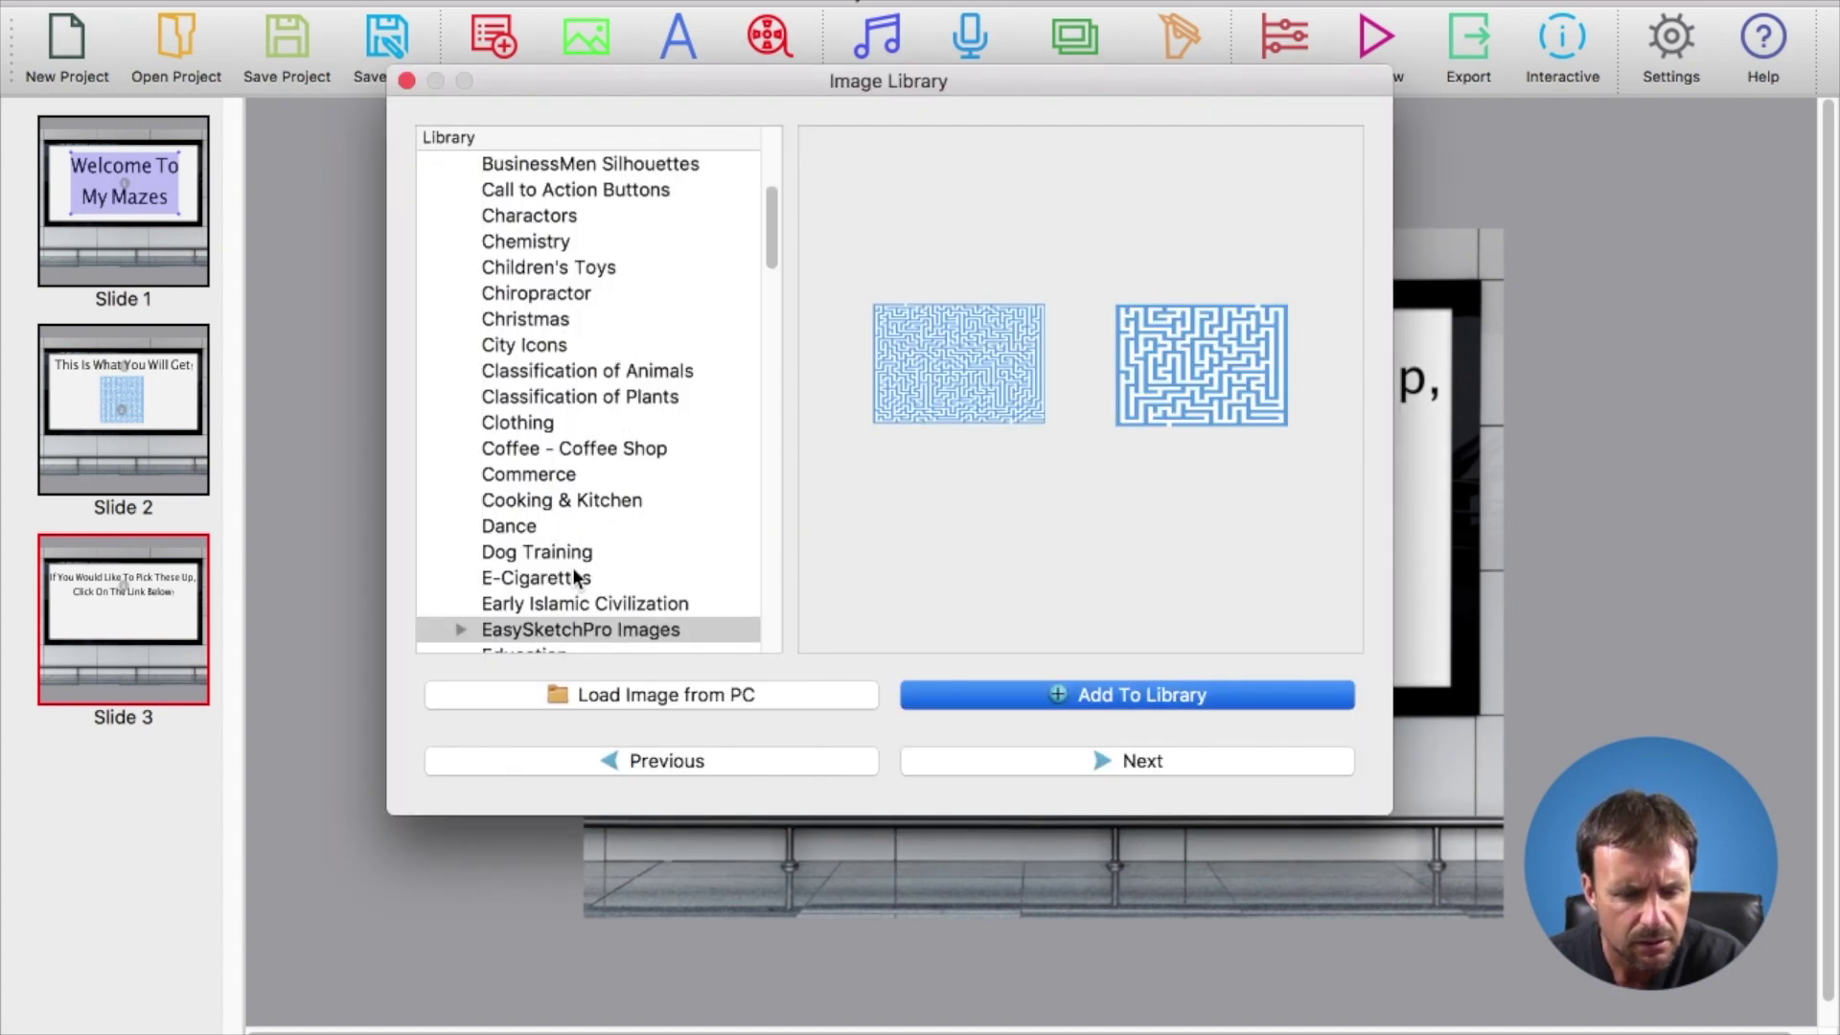
scroll(577, 564, down, 5)
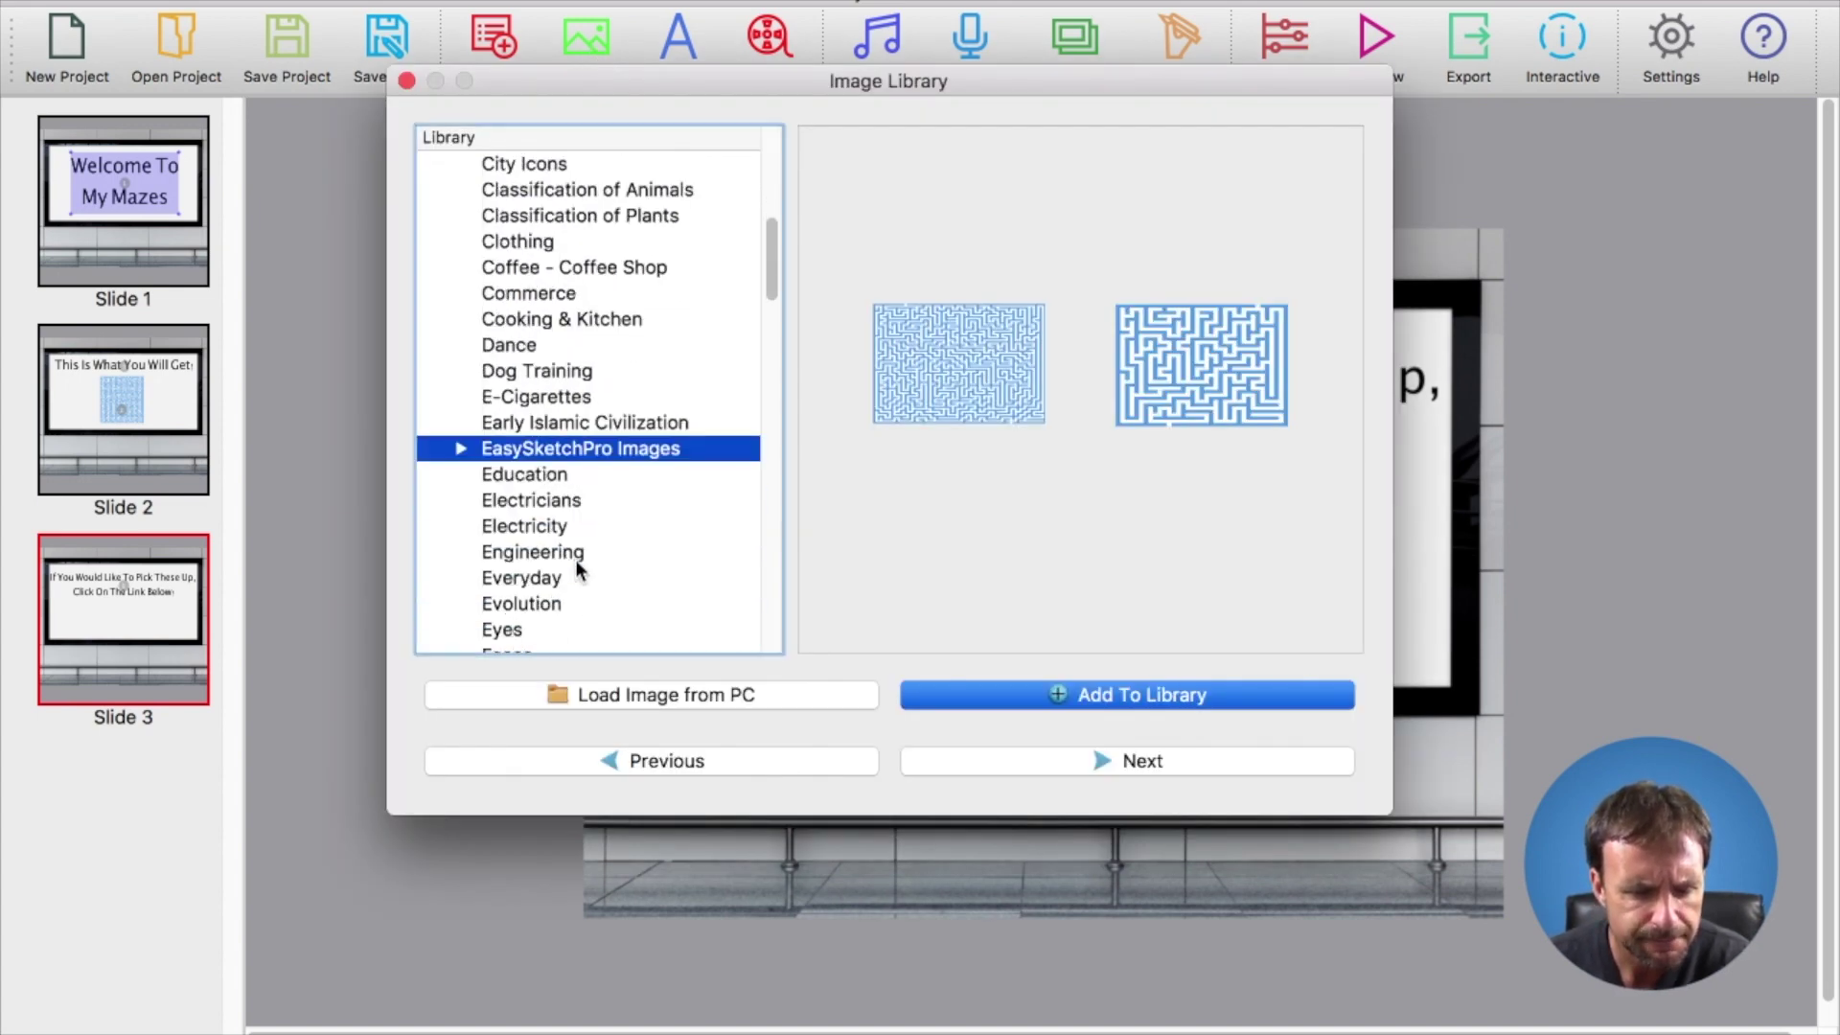
scroll(576, 565, down, 12)
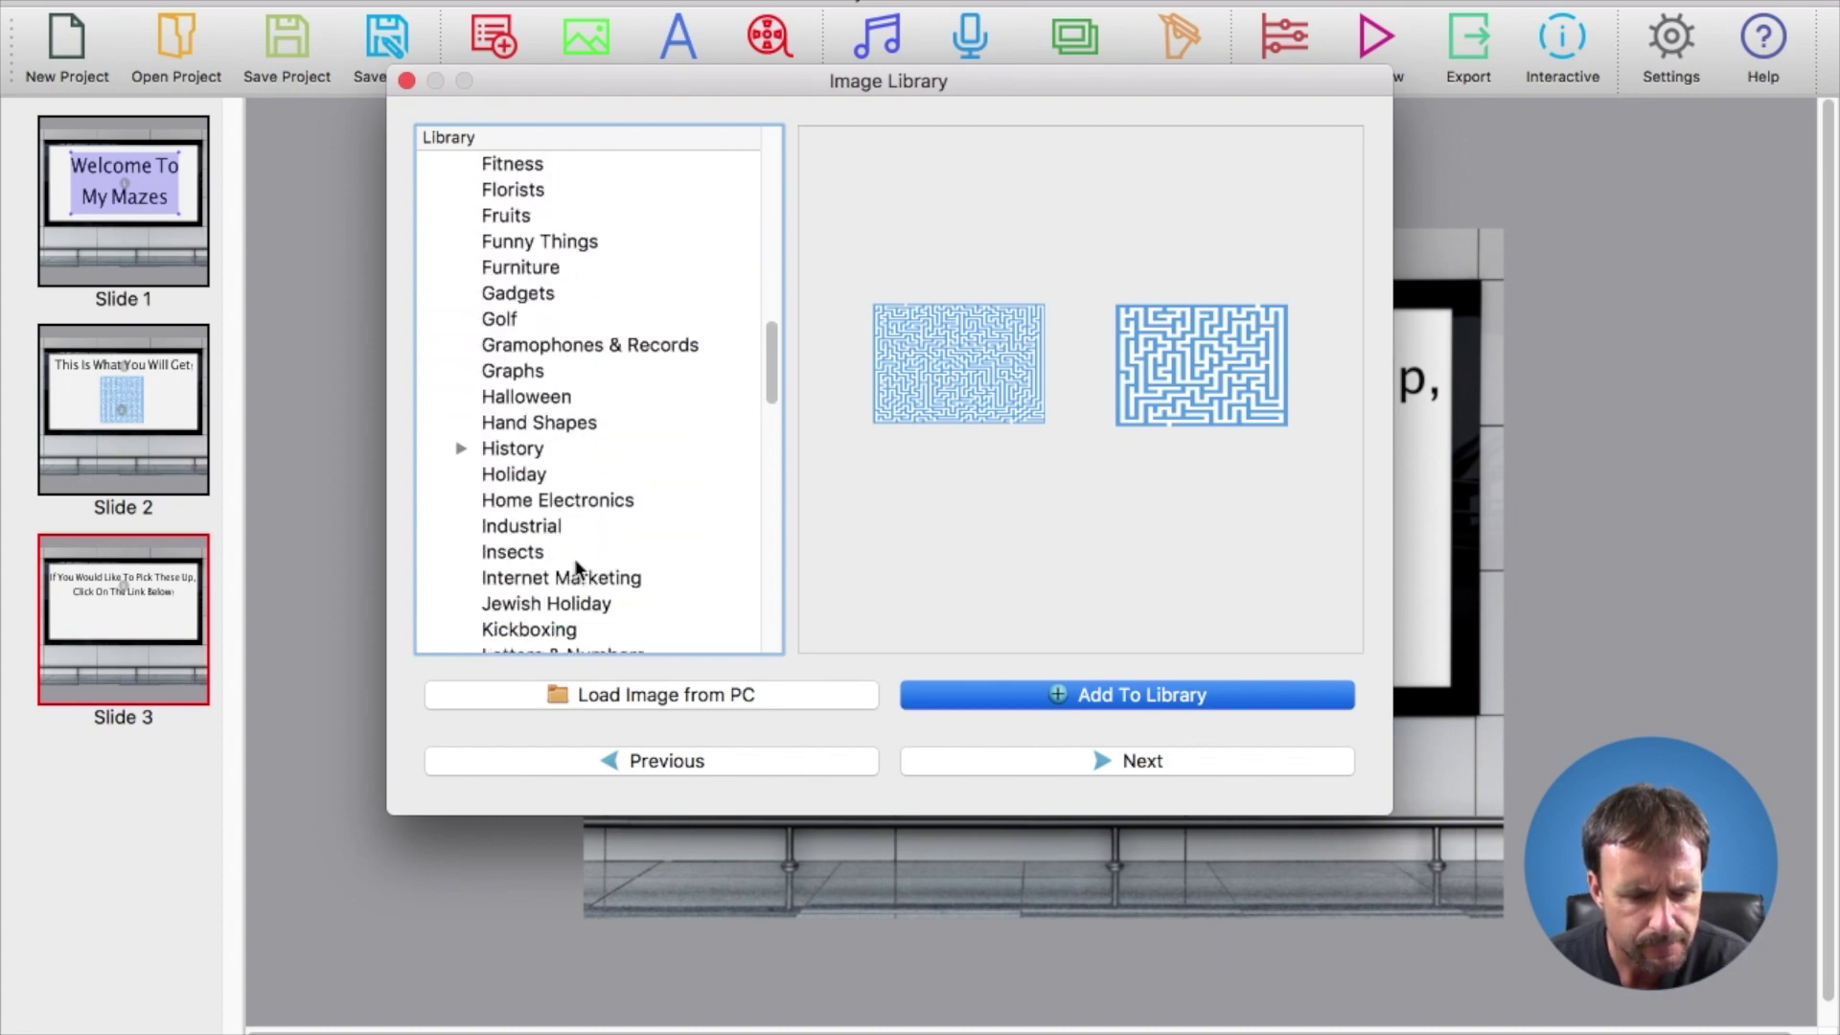
scroll(575, 566, down, 7)
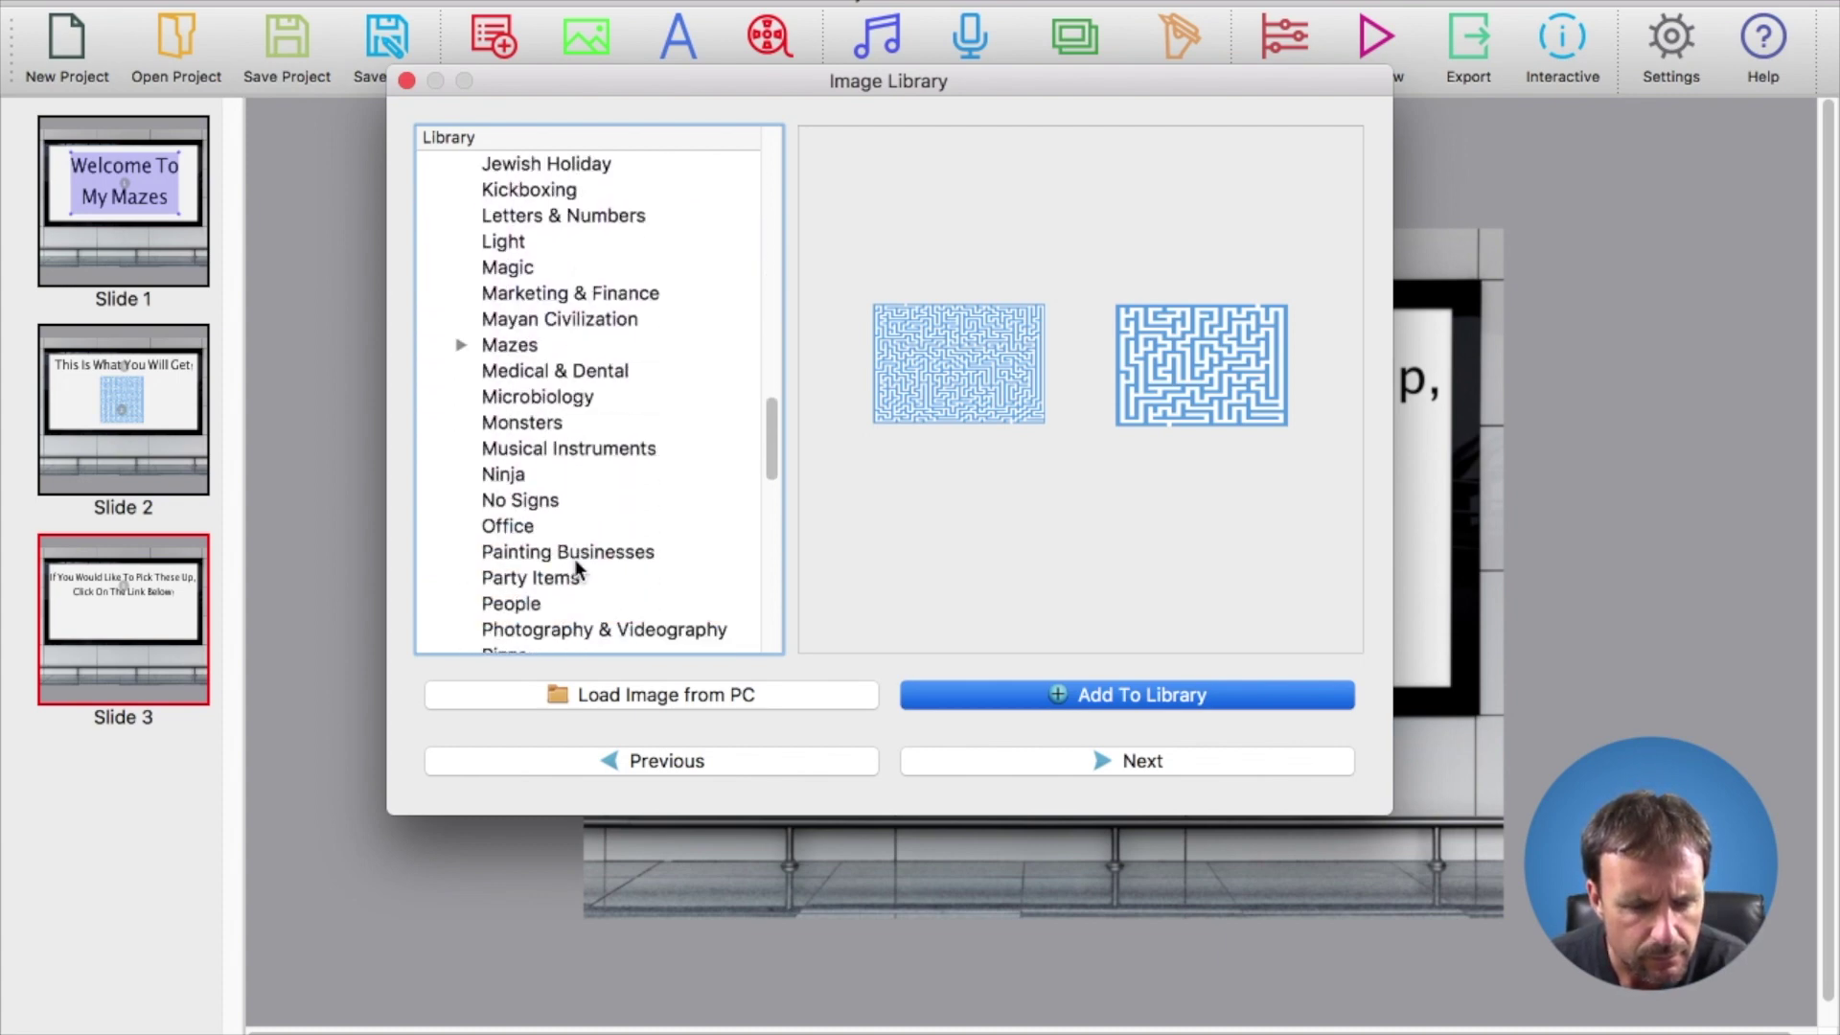
scroll(574, 559, down, 7)
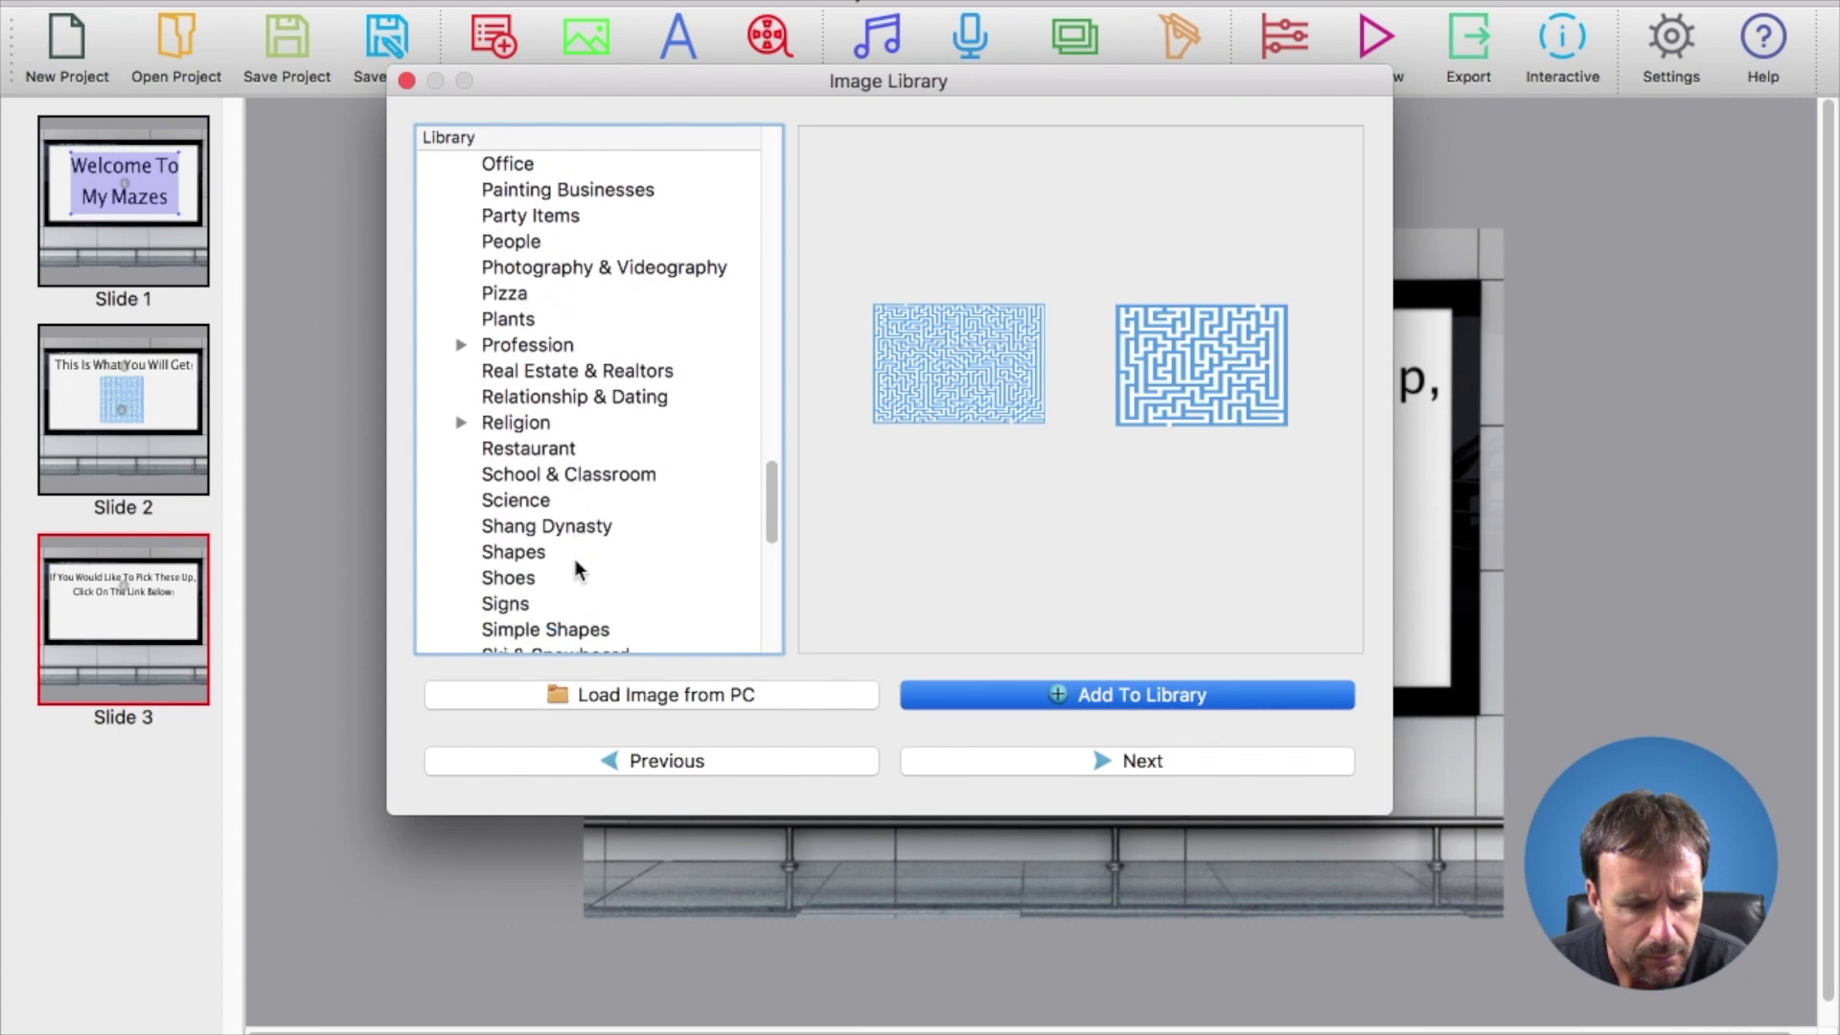
click(518, 527)
click(509, 554)
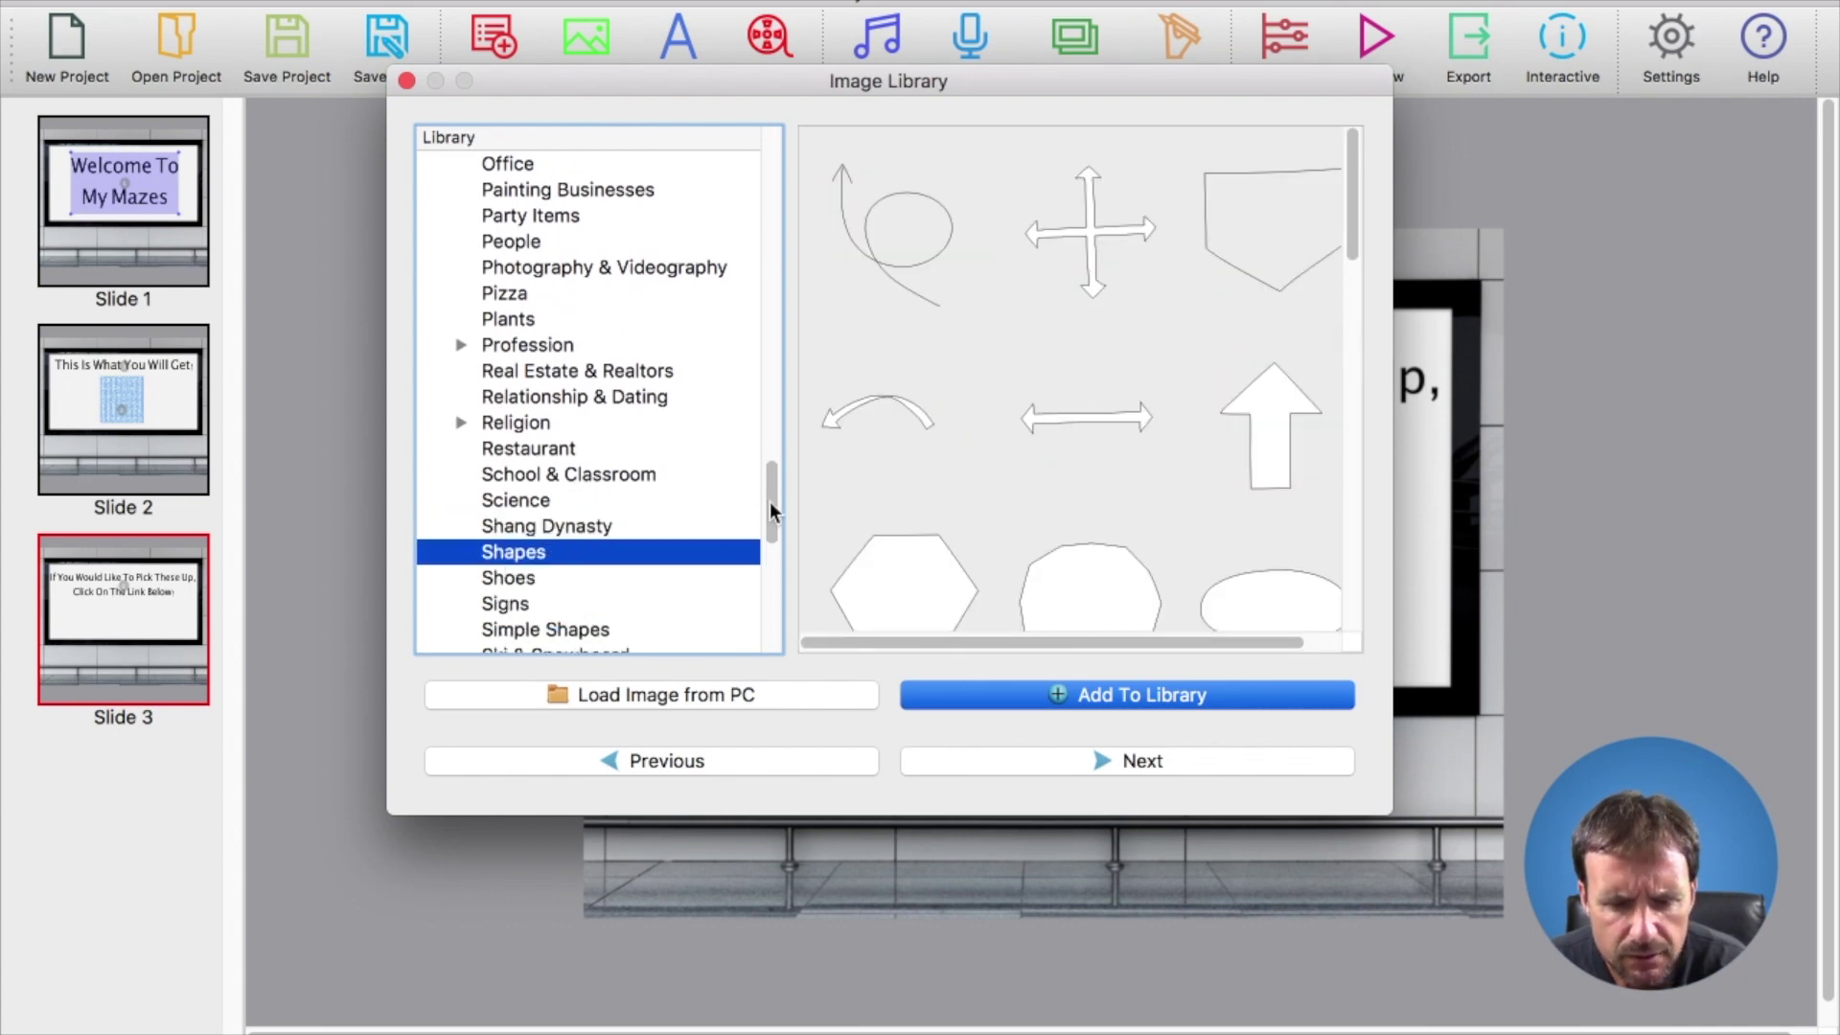
Look through the library shapes and add the upward block arrow to slide 3.
scroll(1009, 437, down, 3)
scroll(600, 526, up, 10)
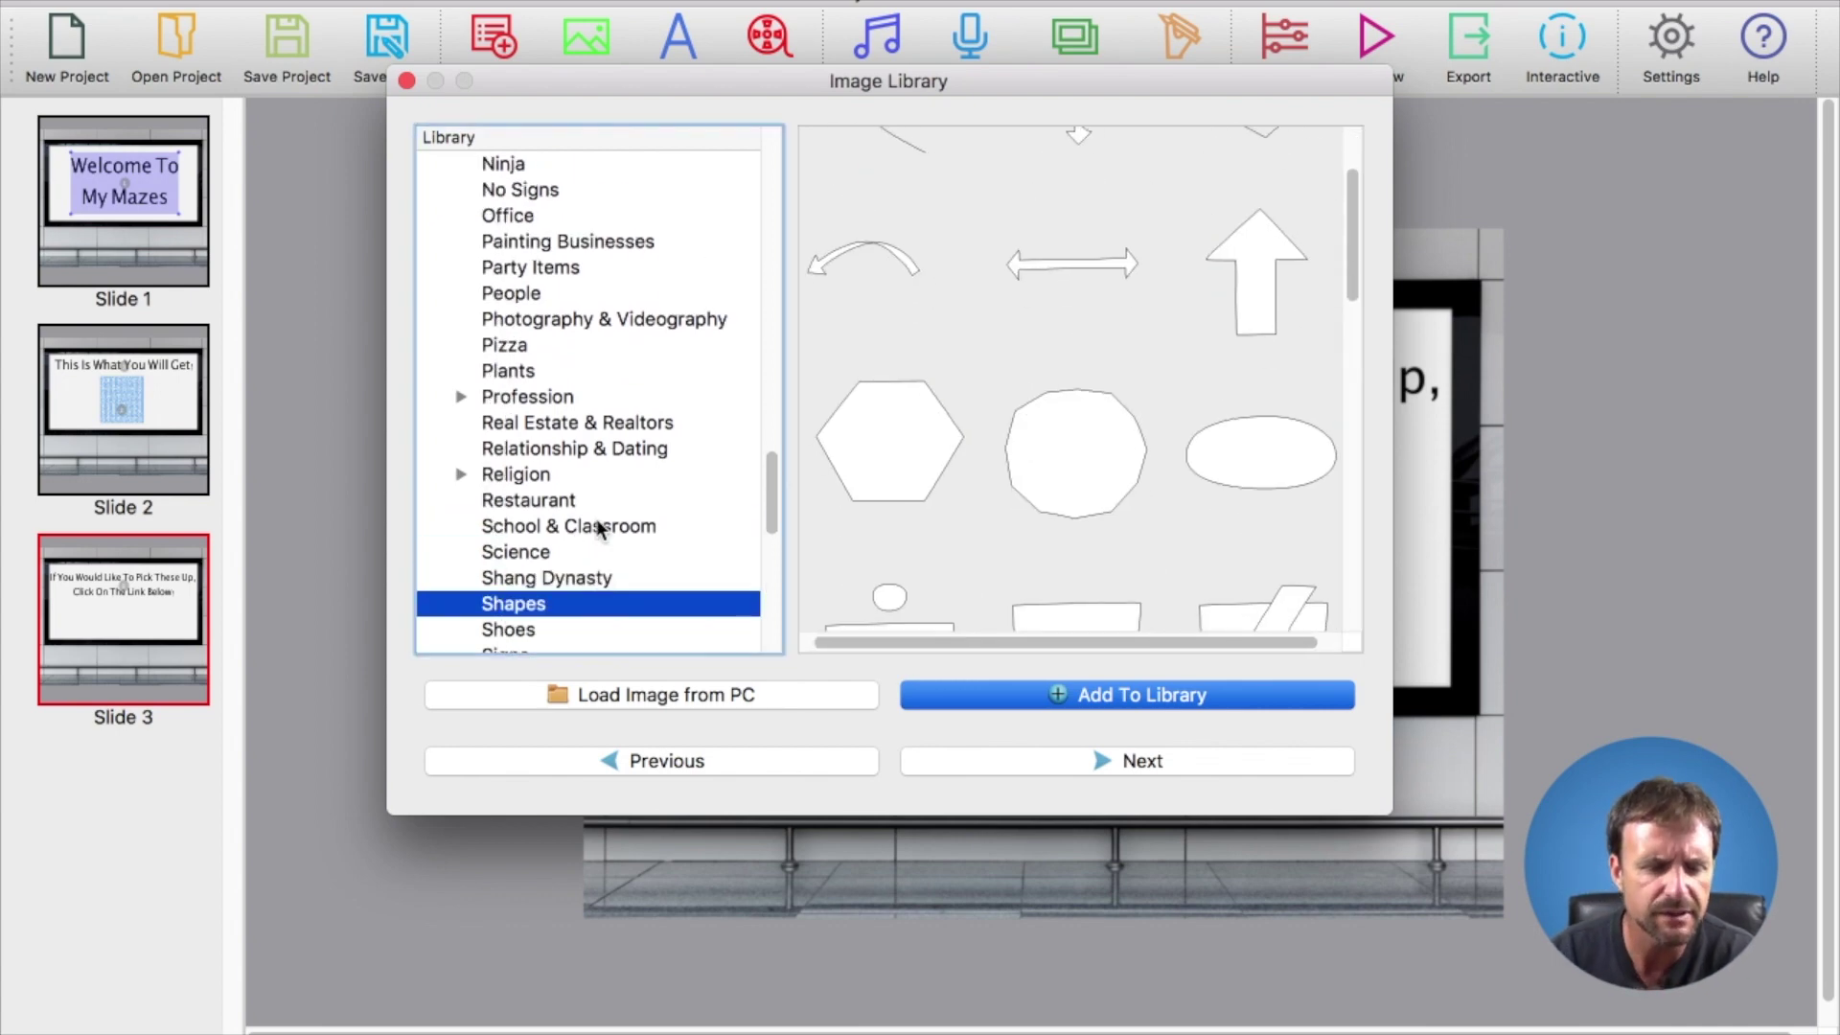
scroll(598, 527, up, 10)
scroll(598, 528, down, 9)
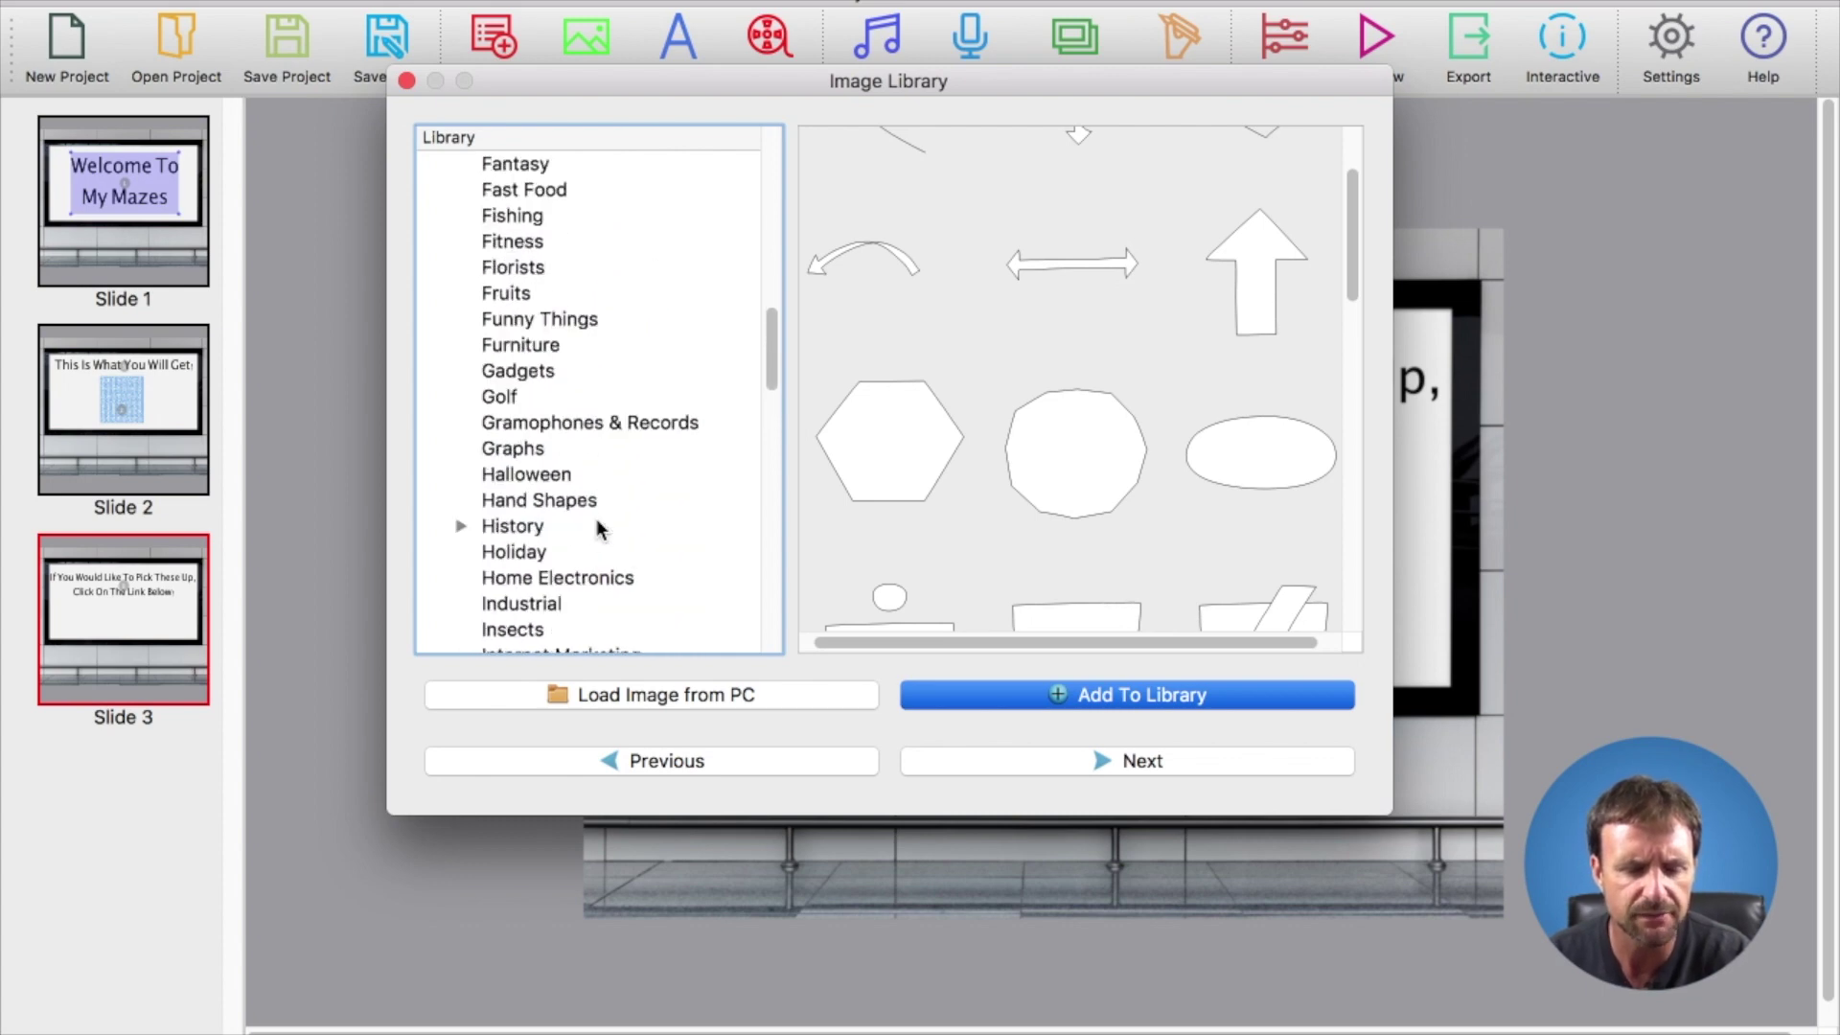
scroll(598, 527, down, 1)
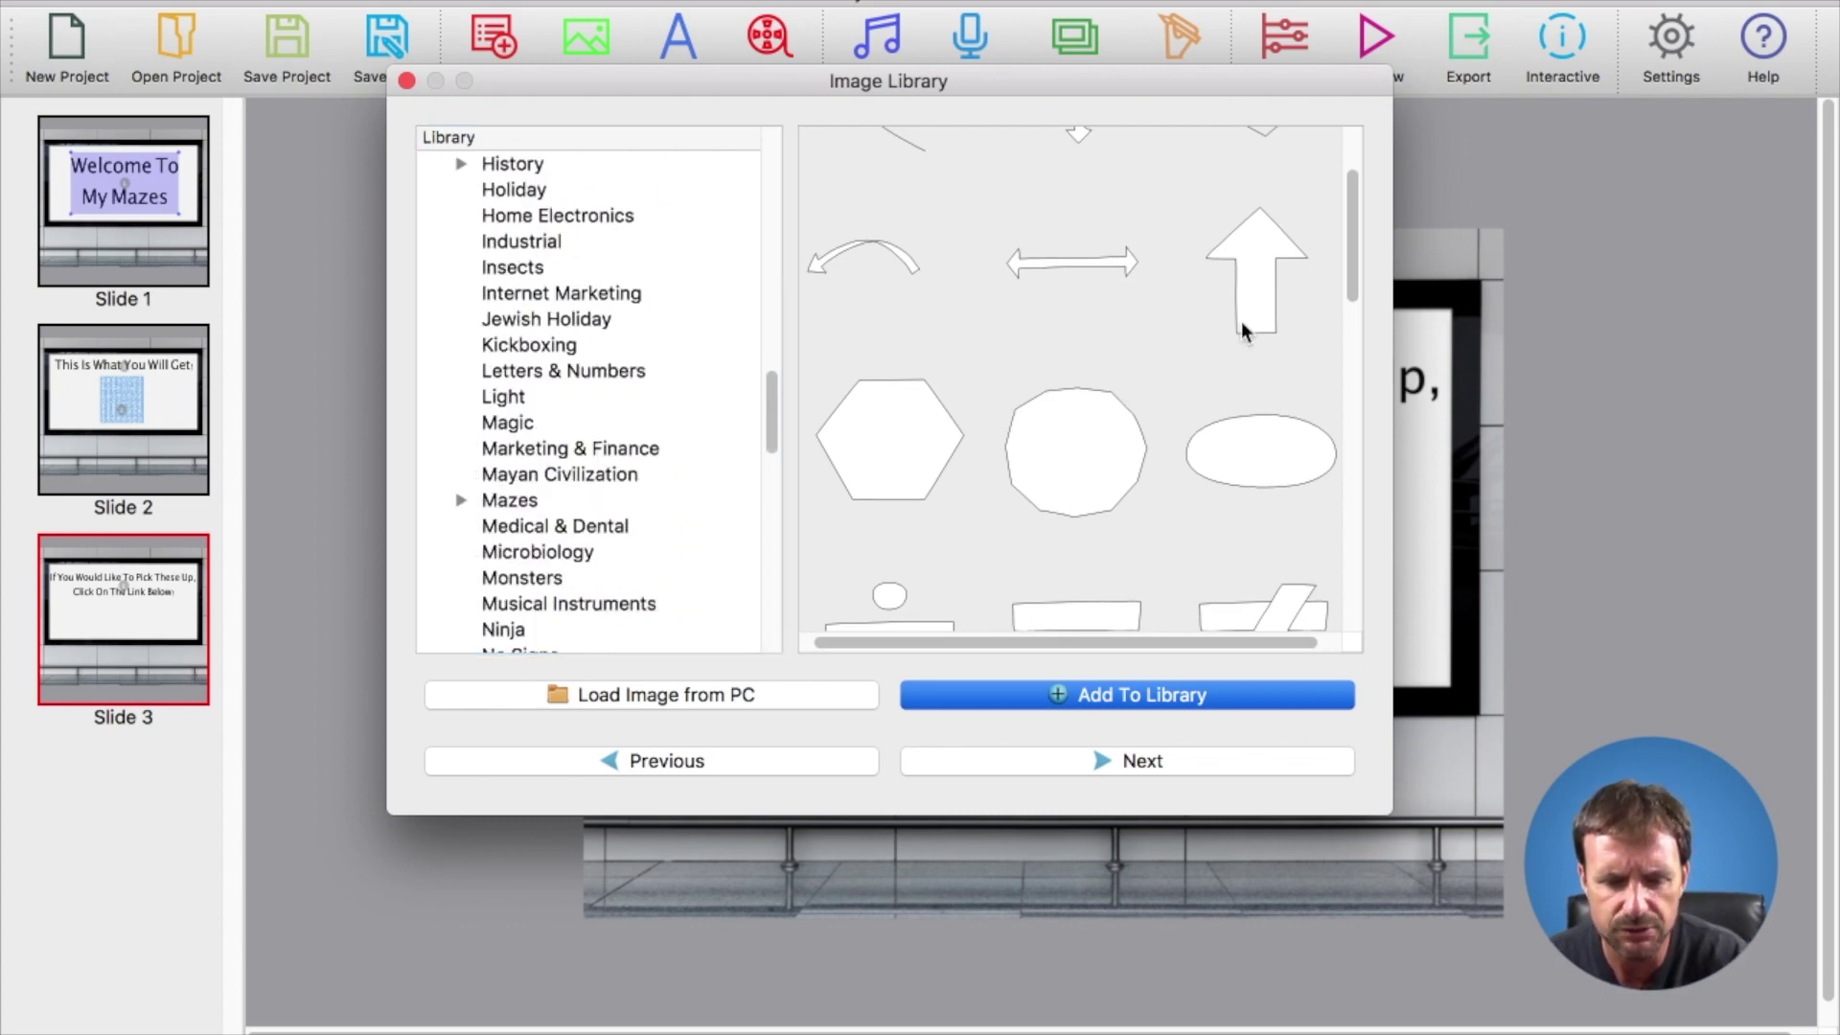
scroll(1154, 443, down, 10)
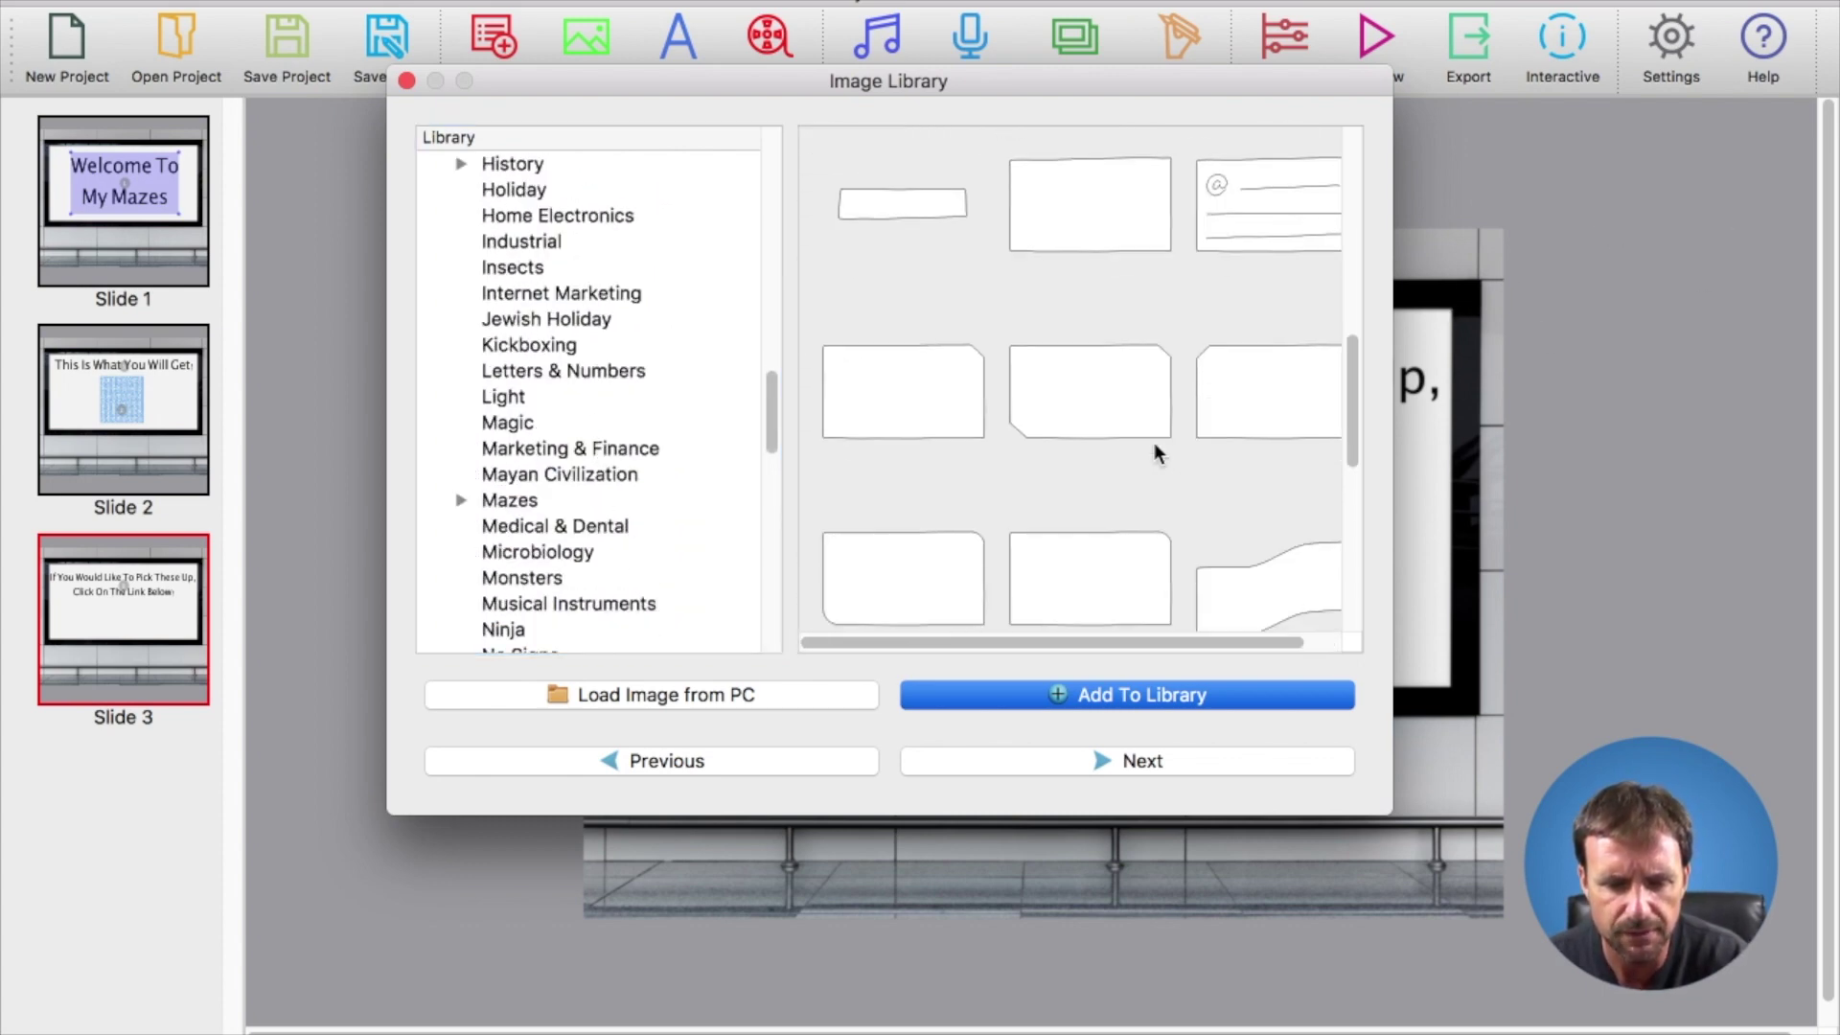
scroll(1154, 443, down, 6)
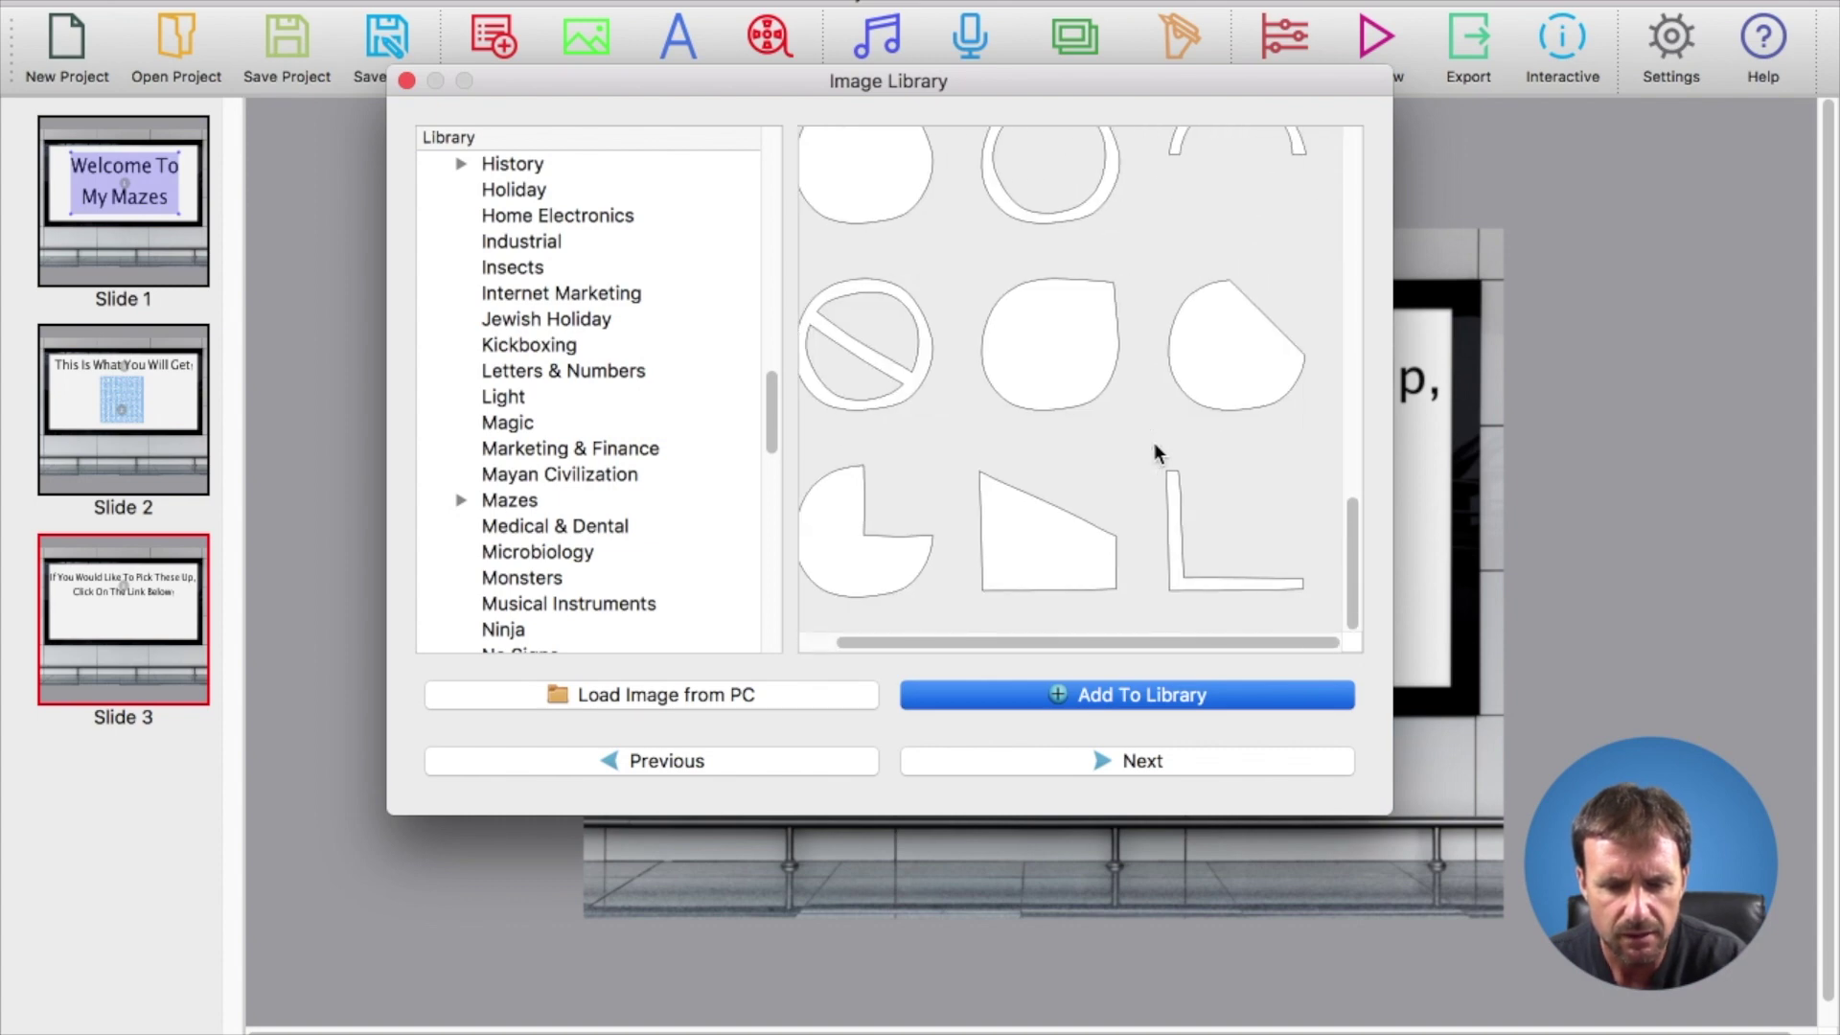
scroll(1154, 443, up, 12)
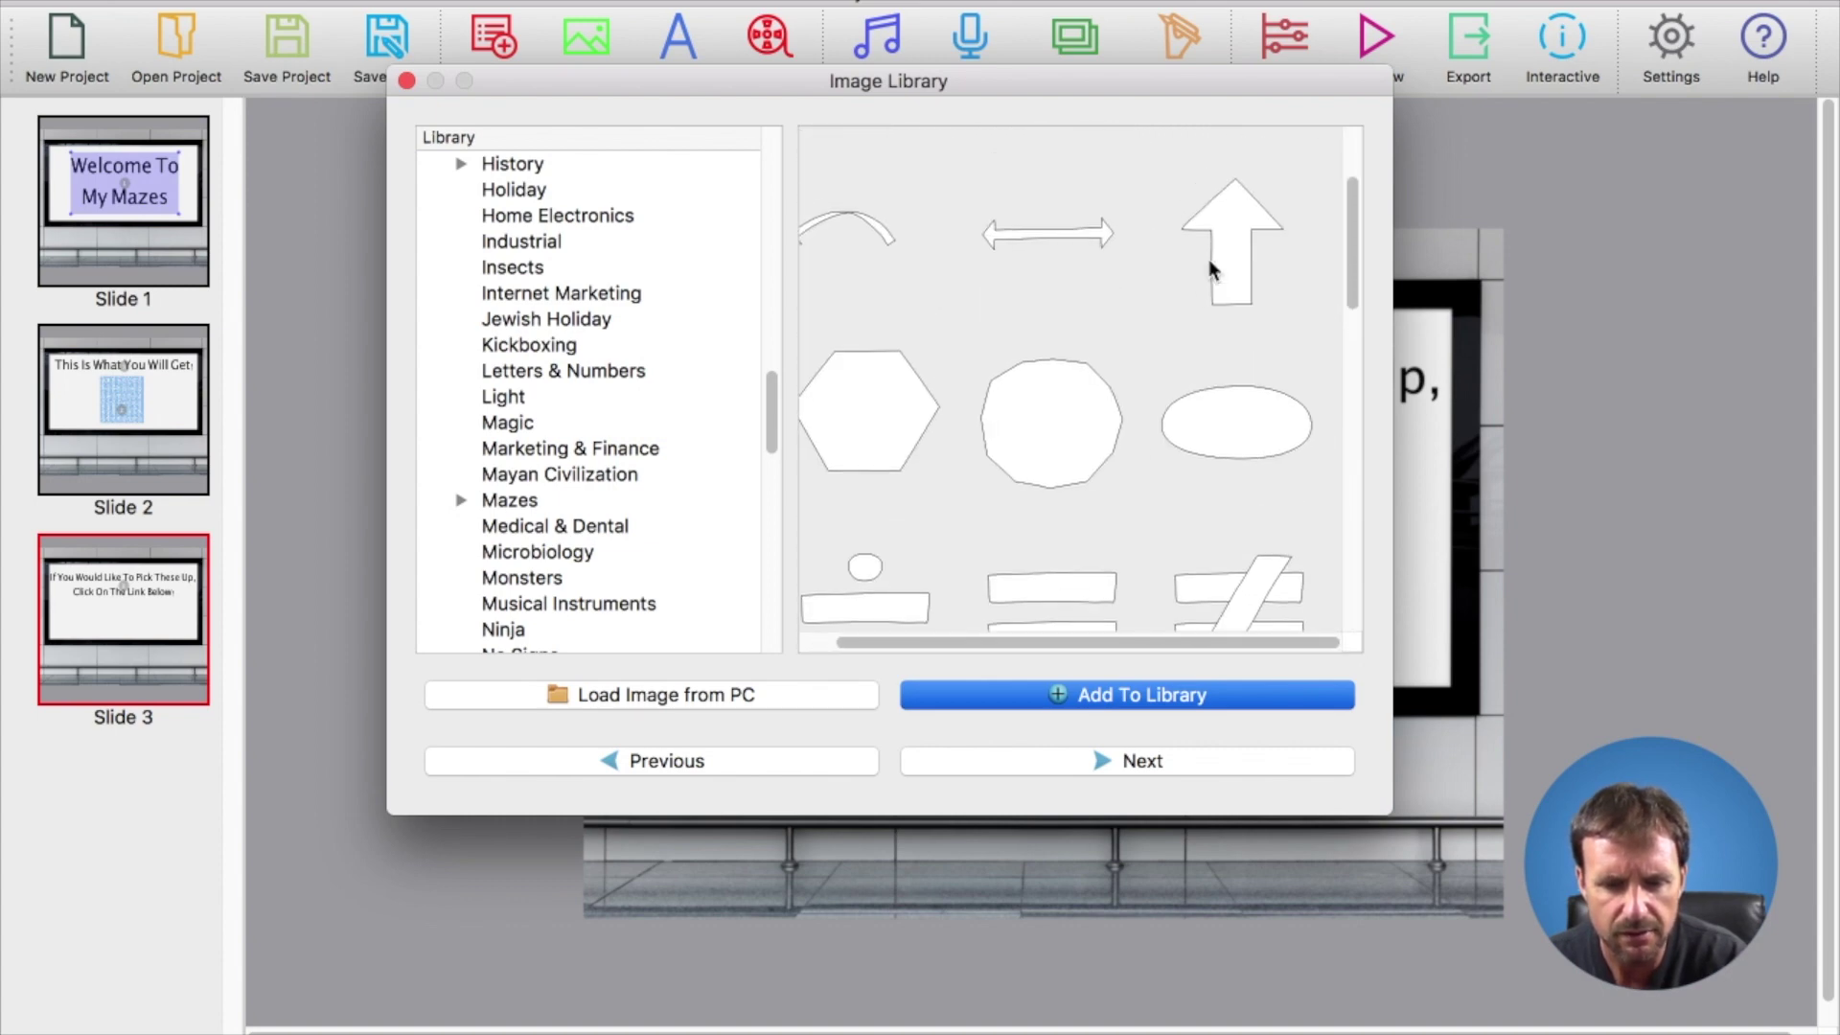
double_click(1236, 235)
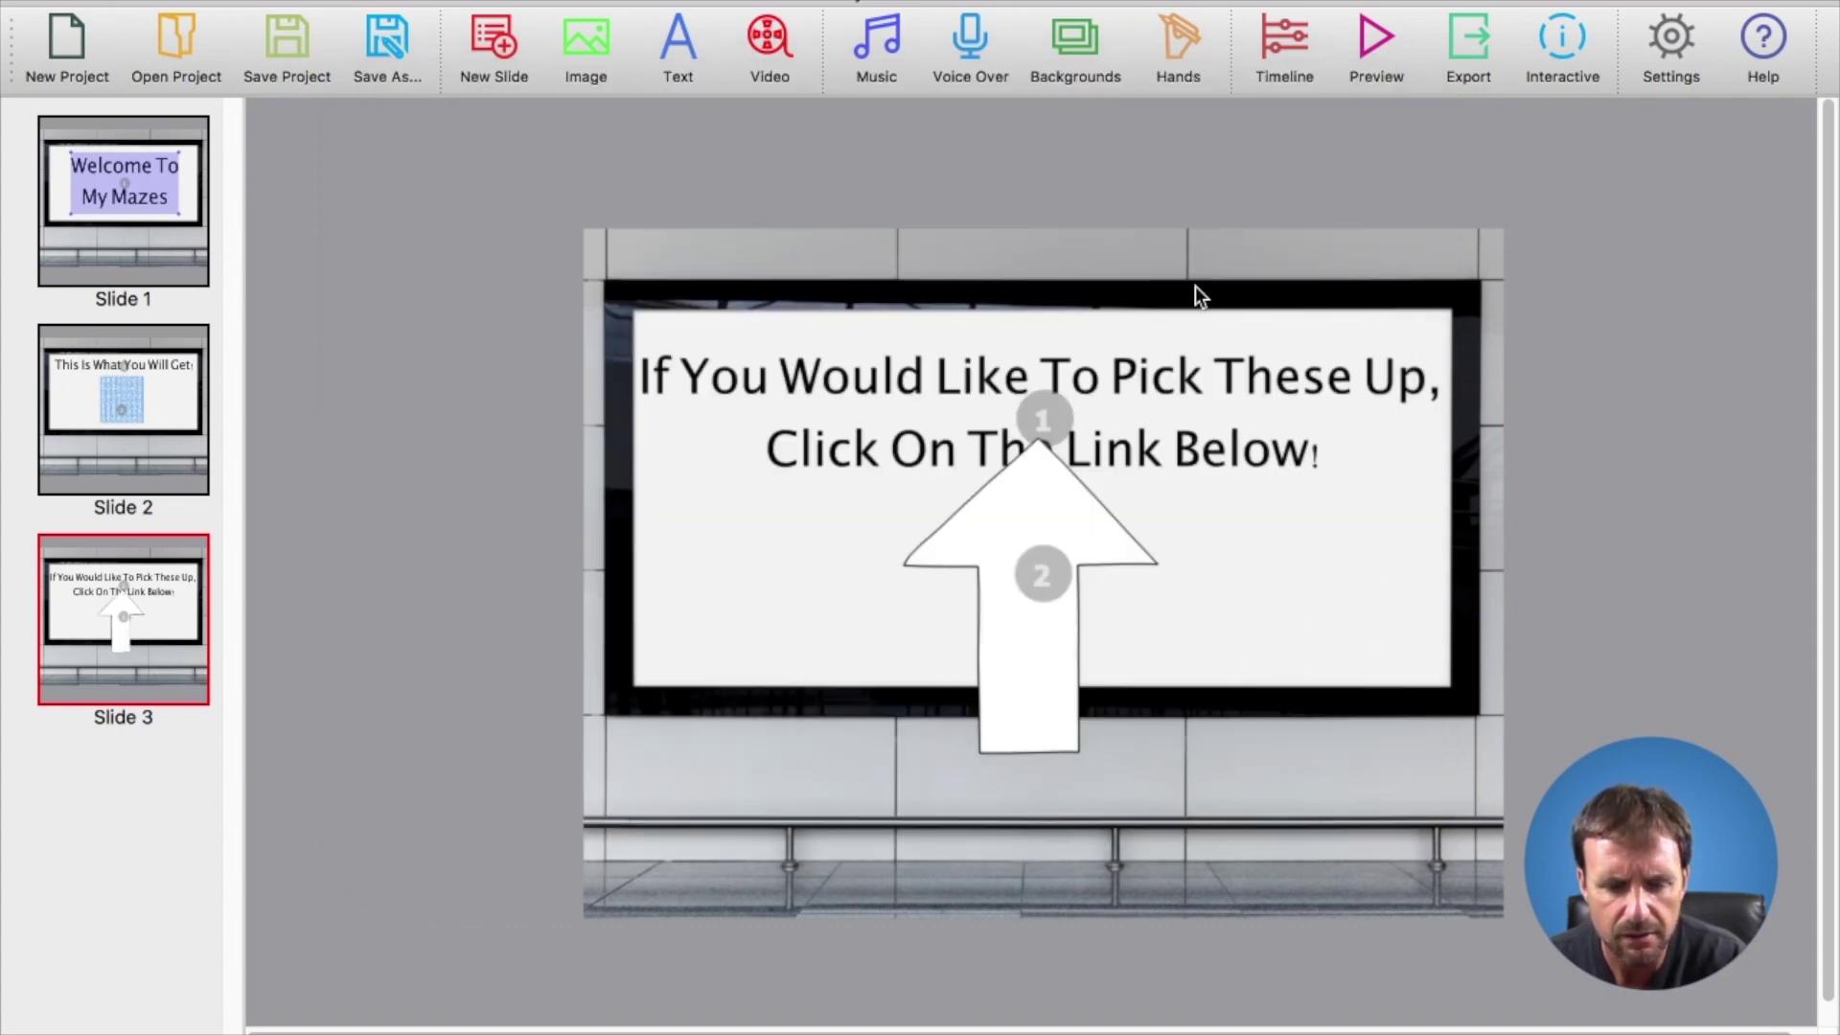
Shrink the arrow on slide 3, make it point downward and centre it below the text inside the billboard's white area.
click(1032, 437)
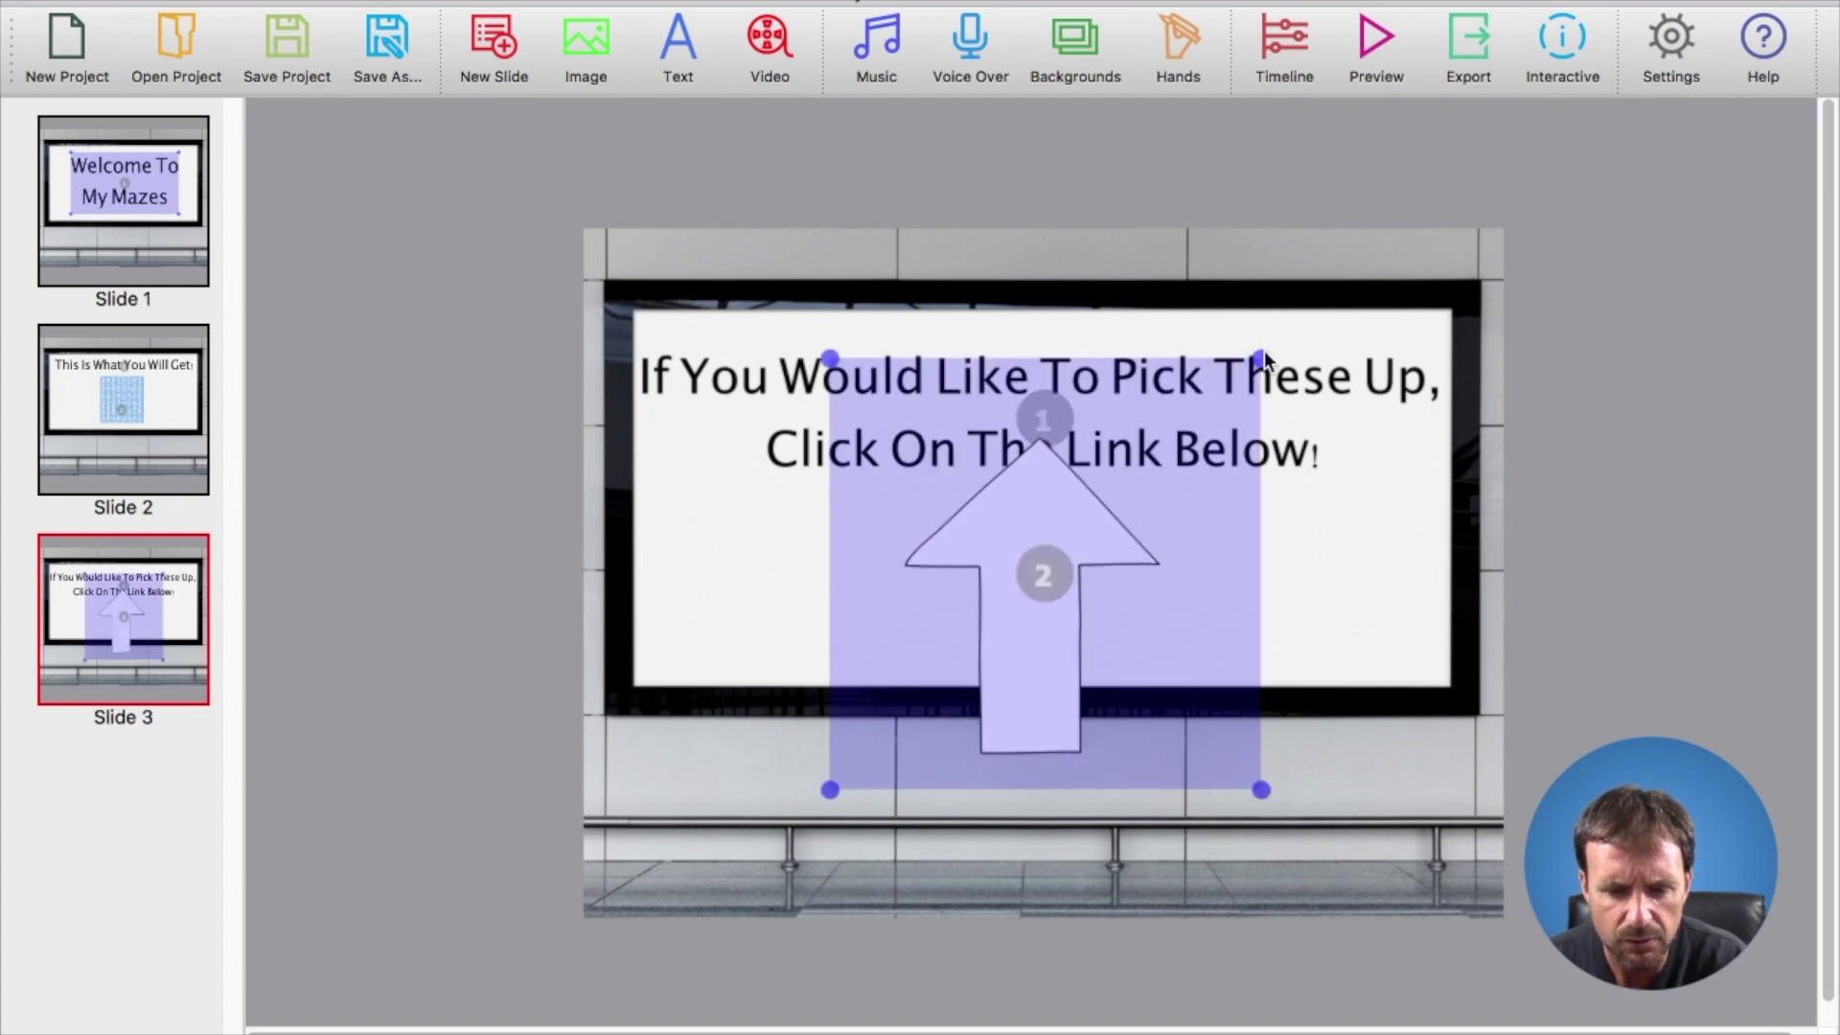
drag(1265, 362, 1004, 643)
click(1332, 592)
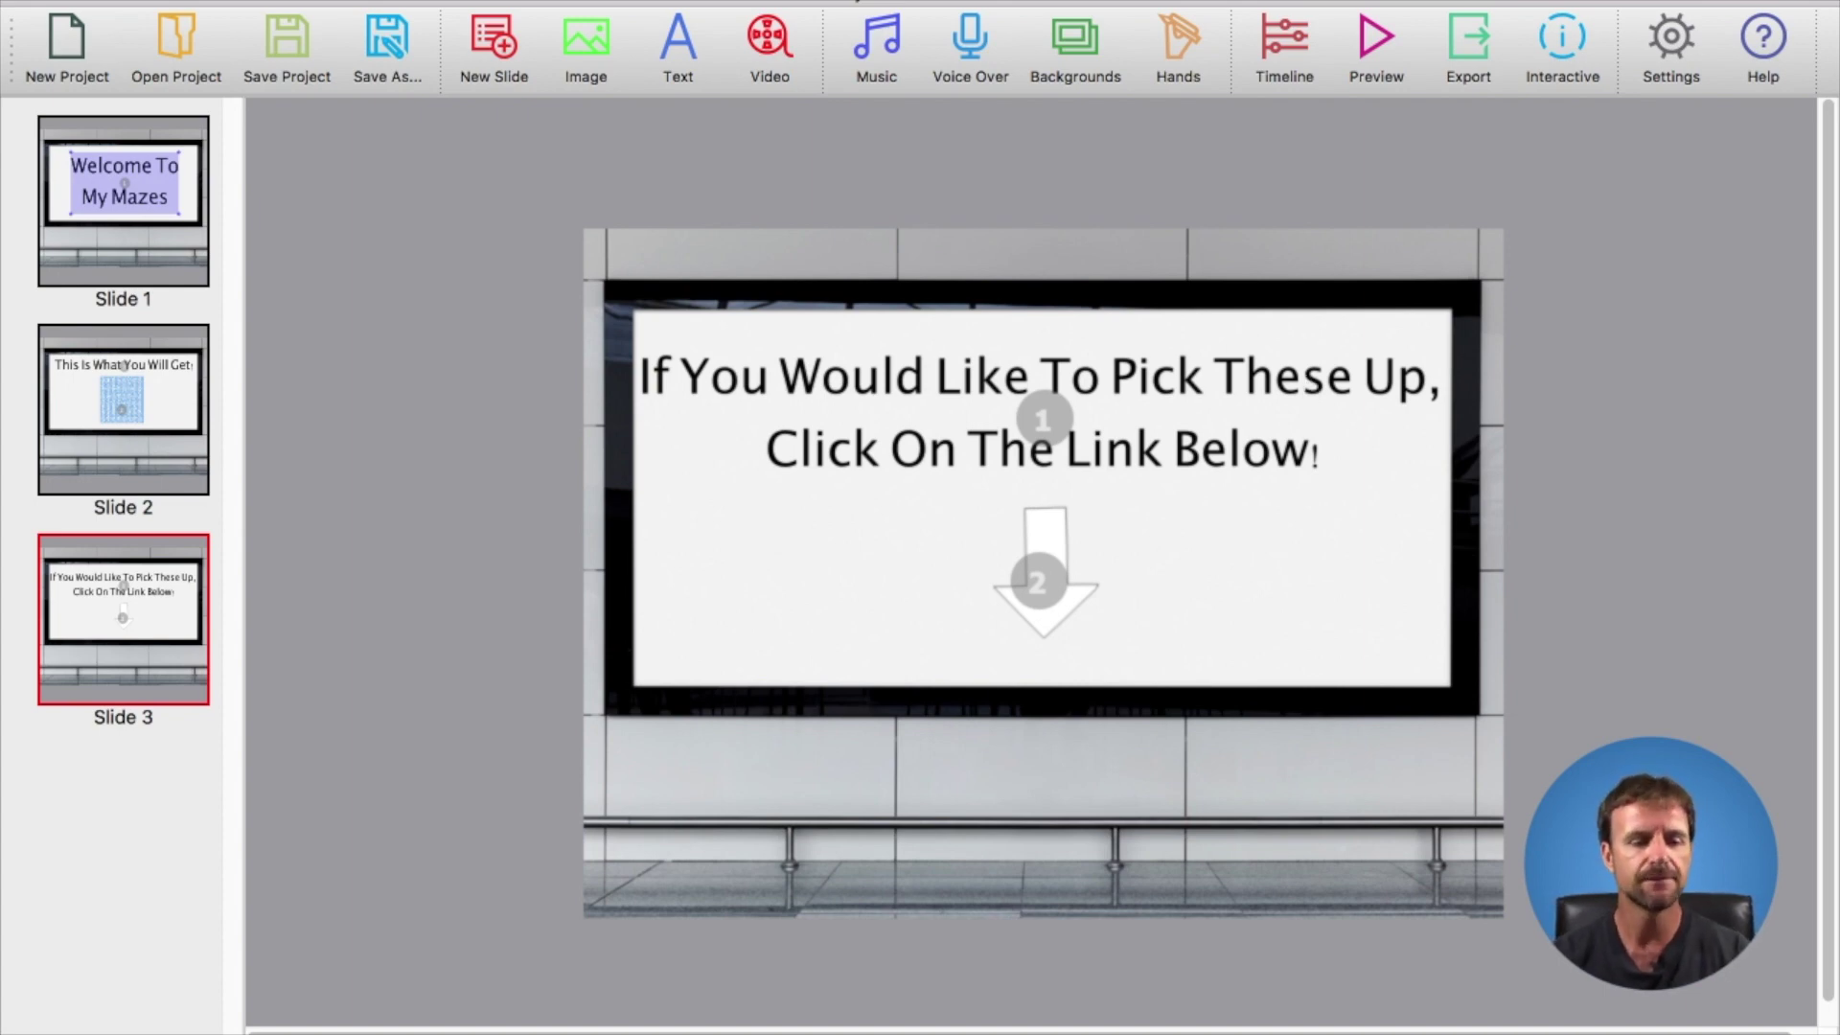
Preview the whole presentation starting from slide 1.
click(105, 252)
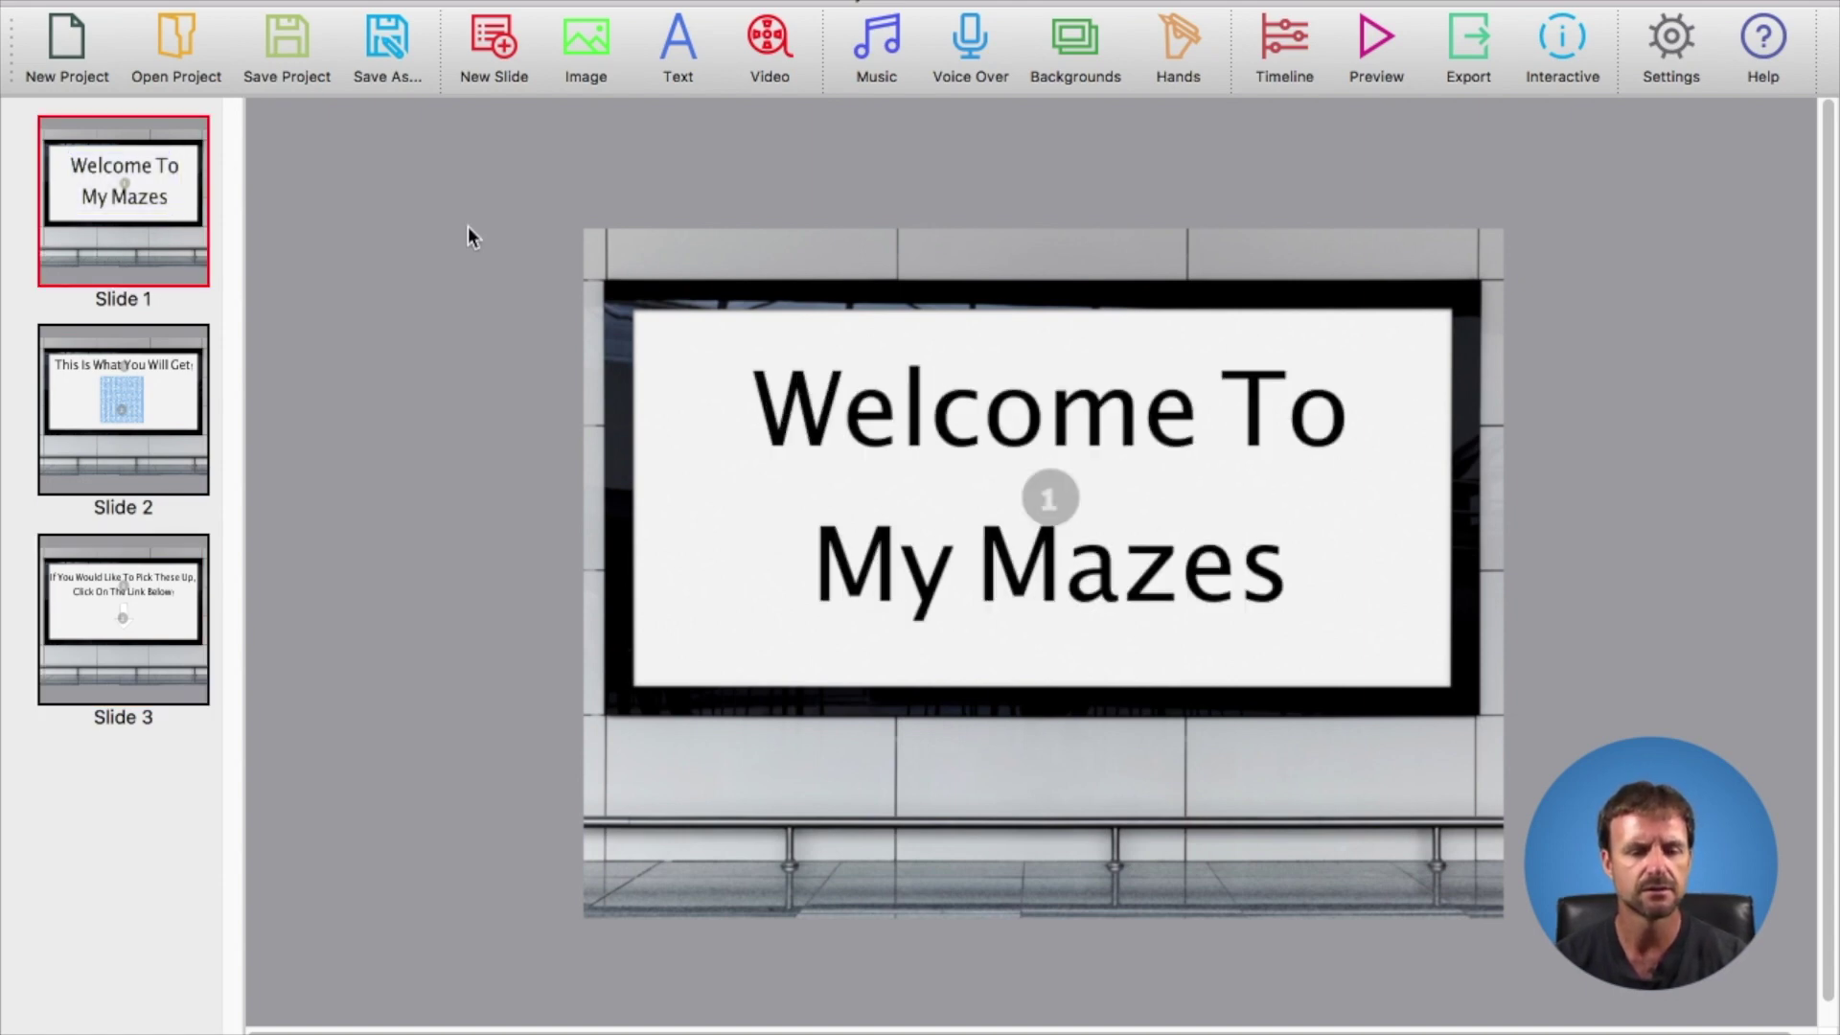
click(1371, 43)
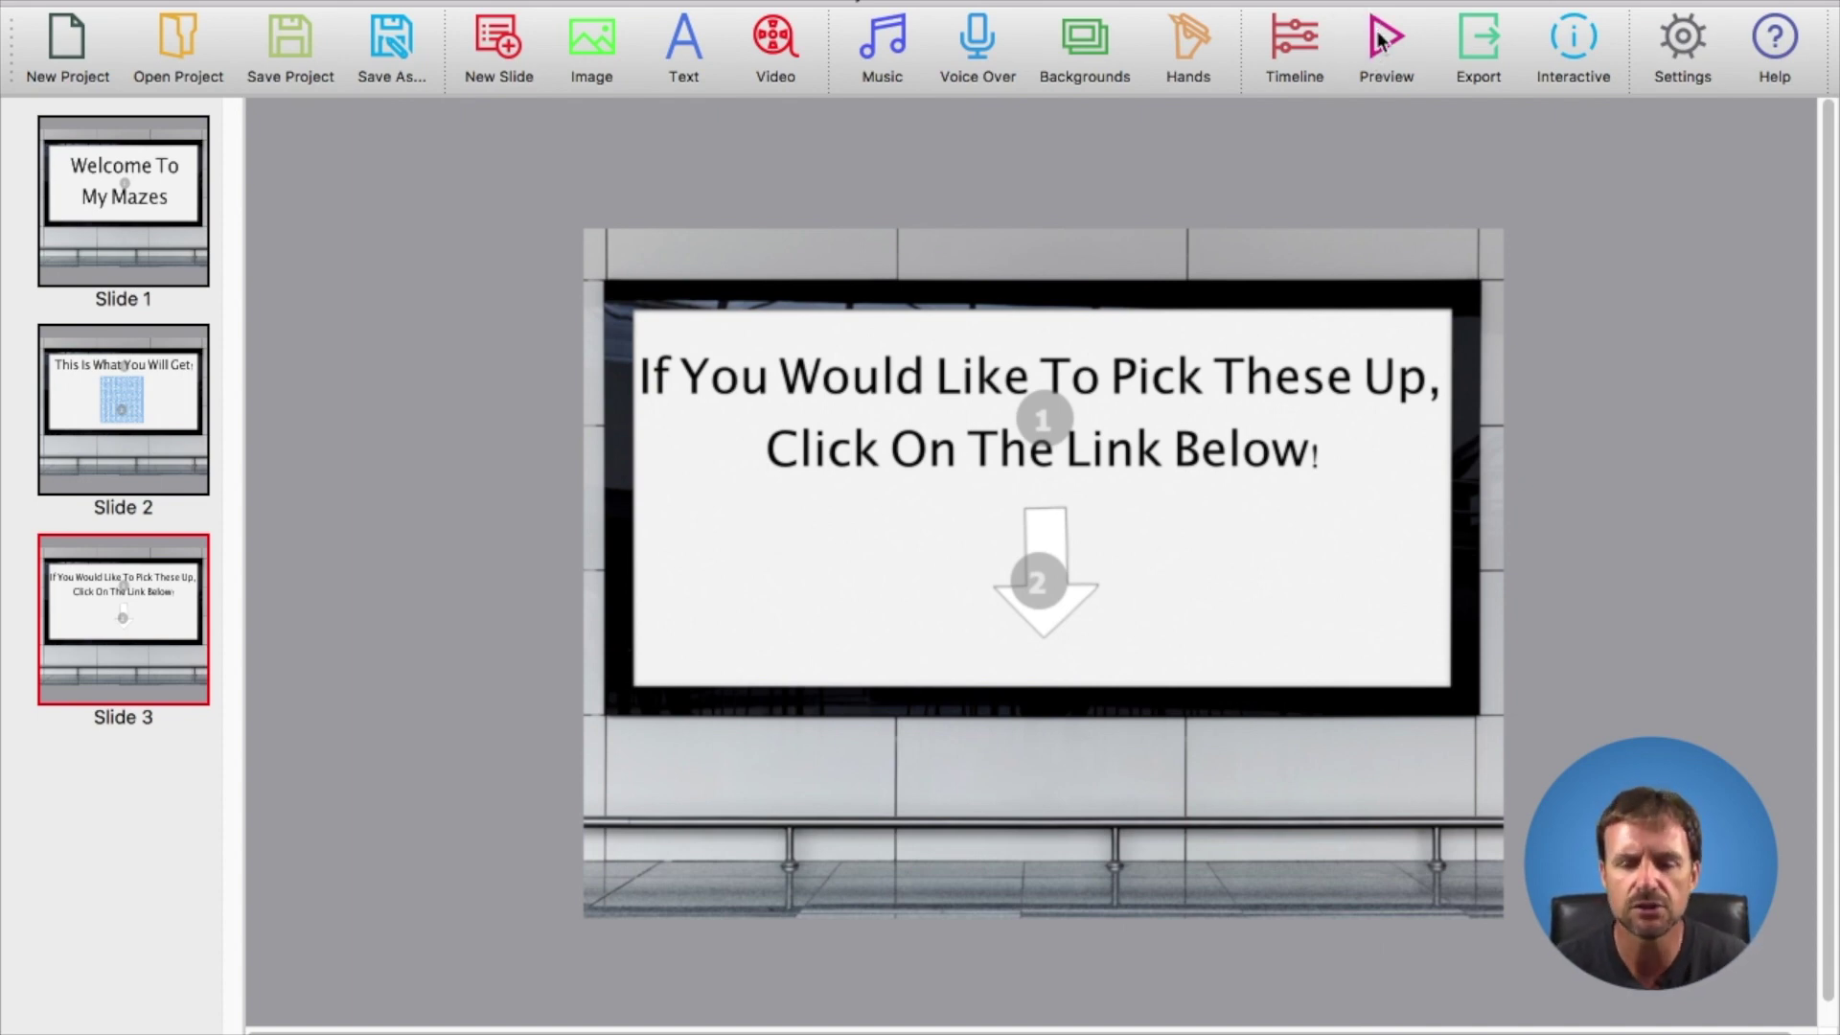
Export the presentation as a video named TestMaze to the Desktop without opening the generated file.
click(1481, 40)
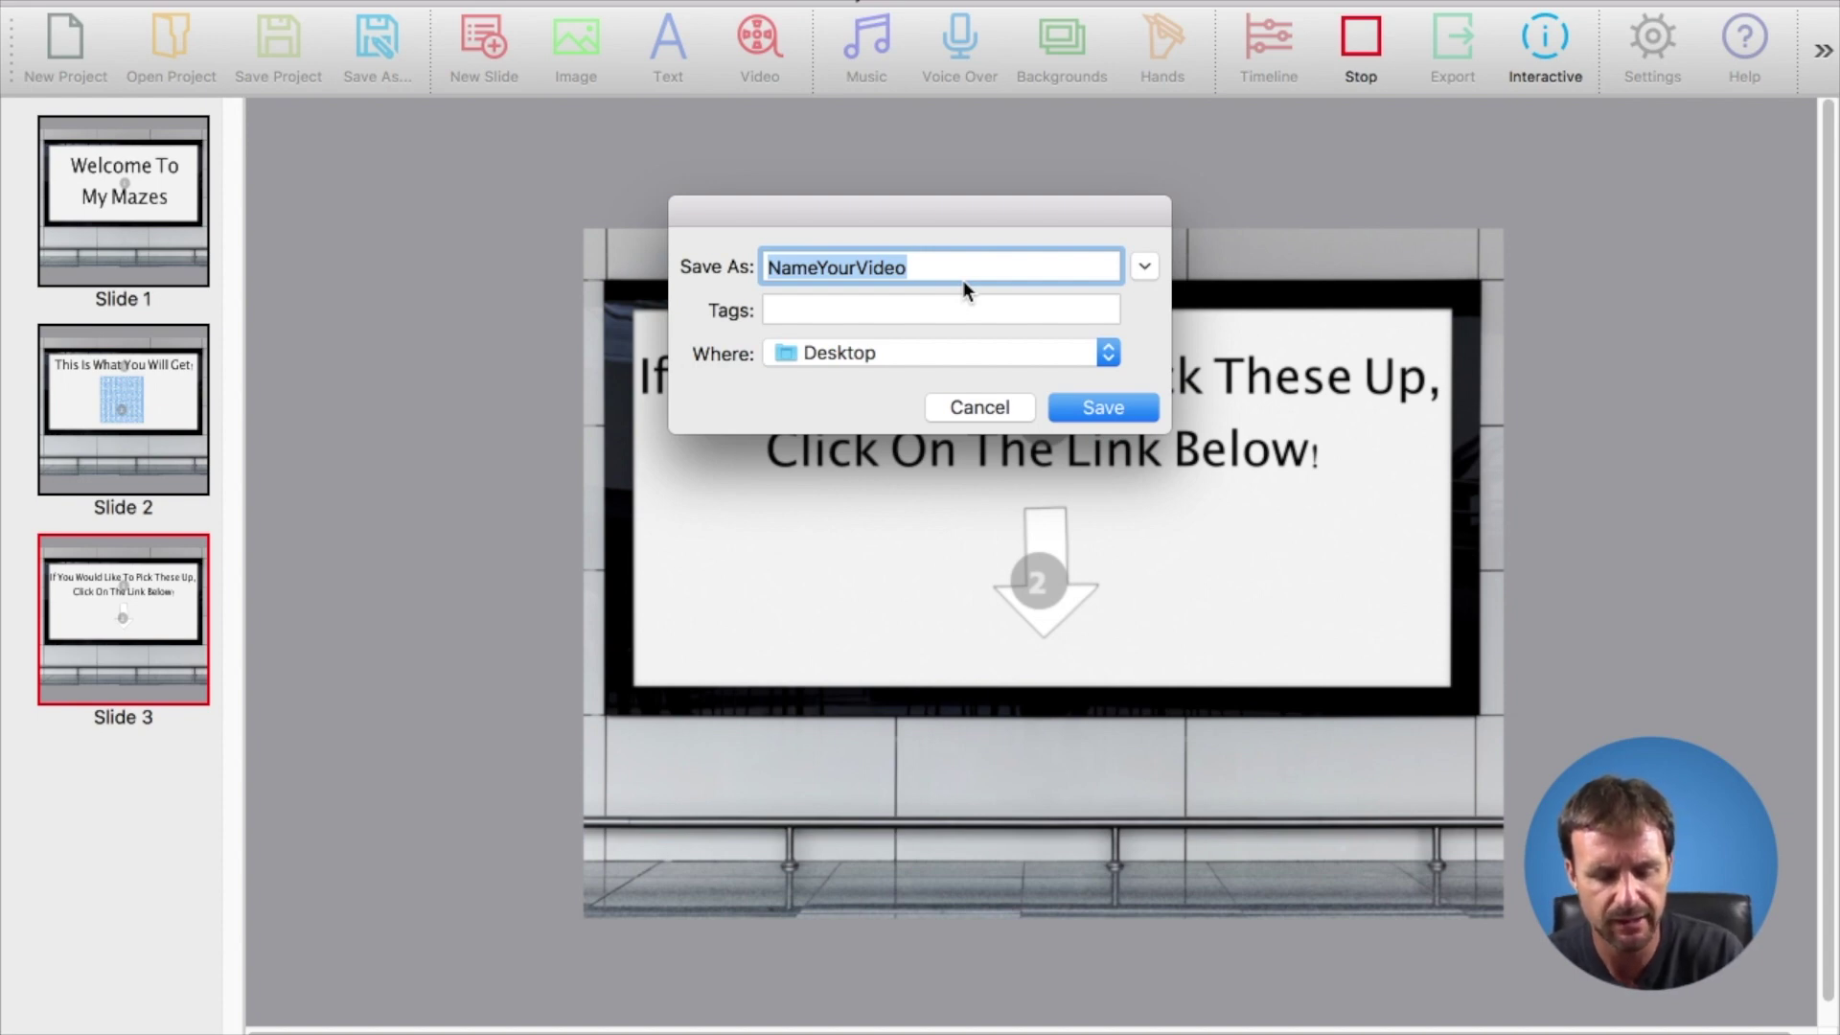
text(Test)
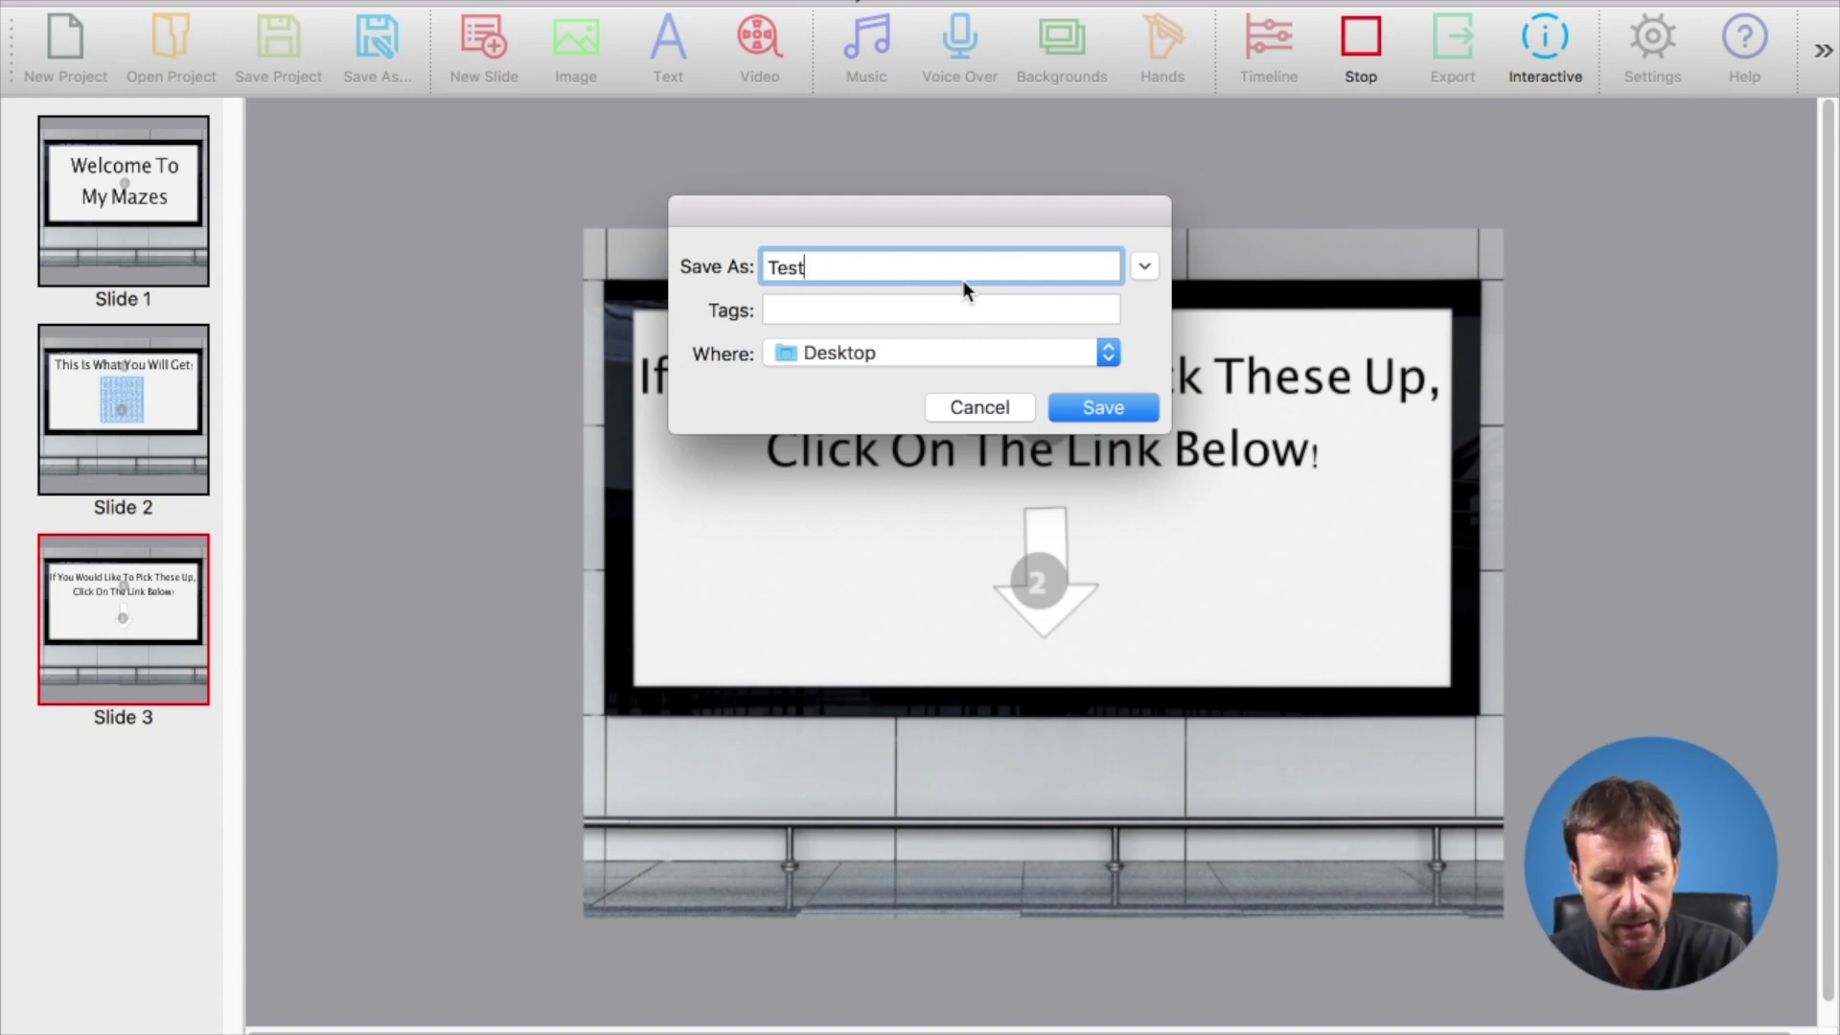
text(Maze)
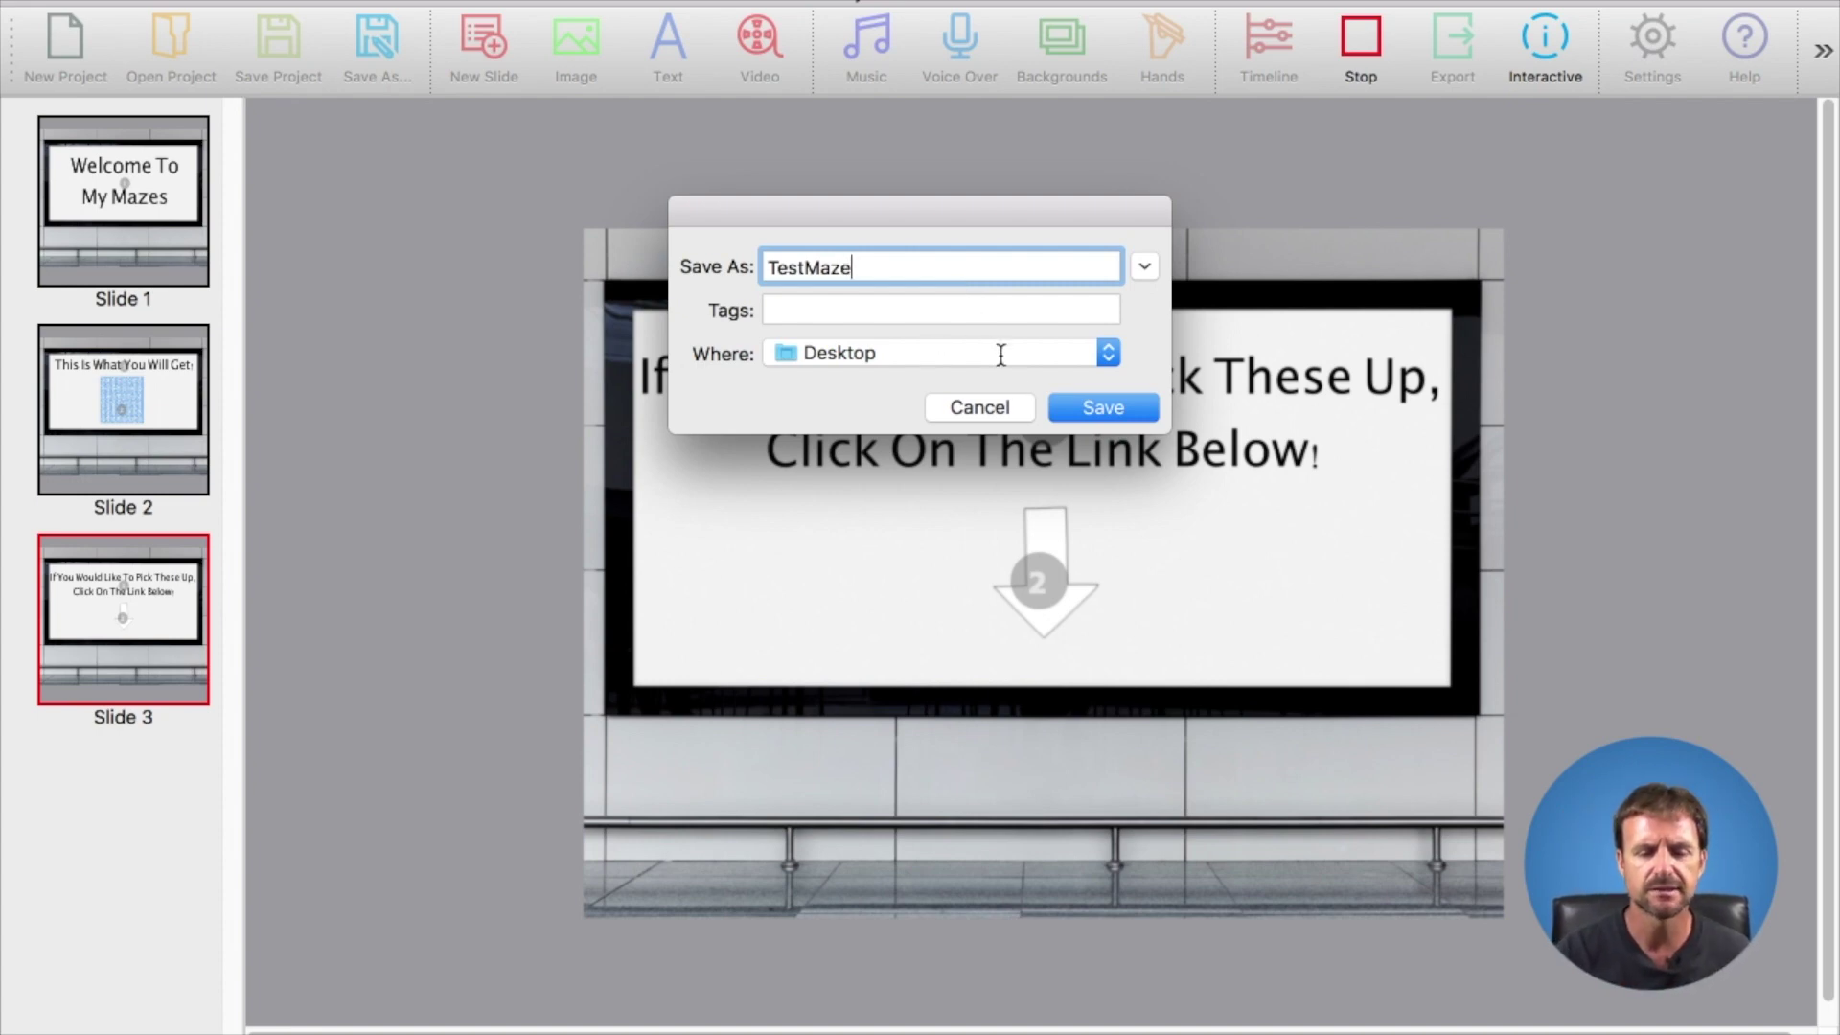
click(1083, 403)
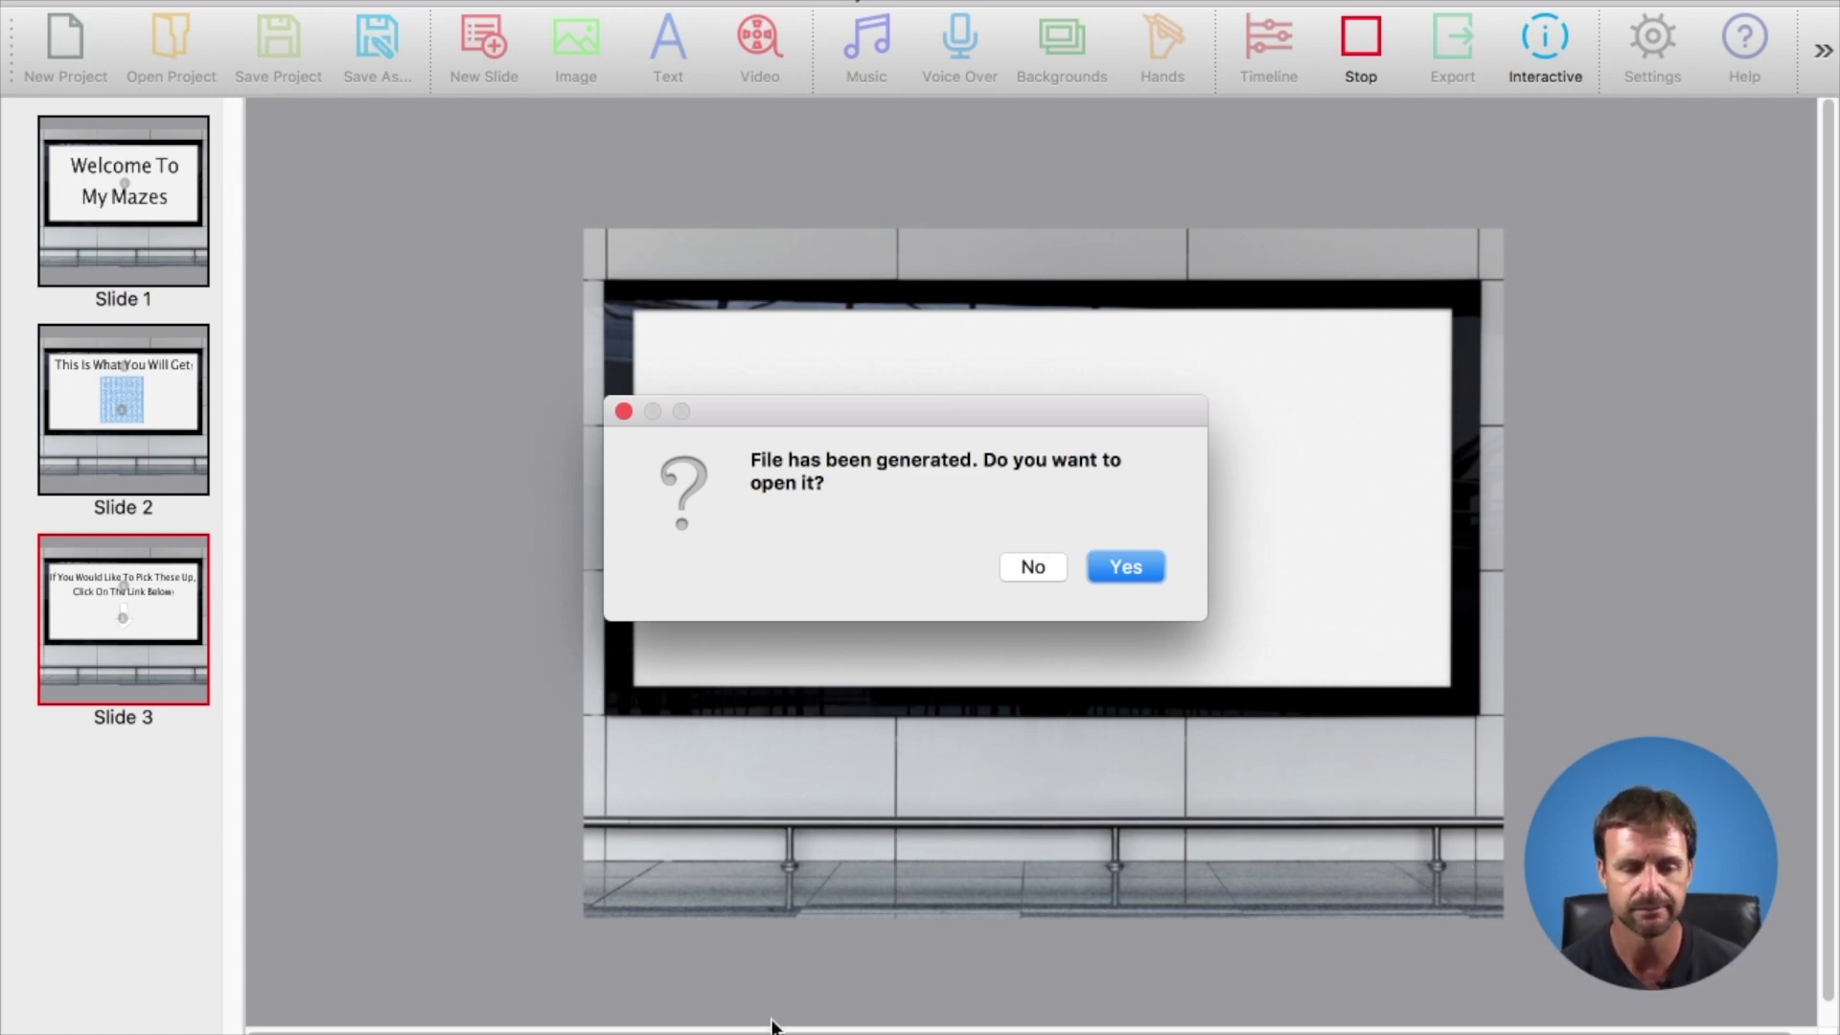
click(1032, 567)
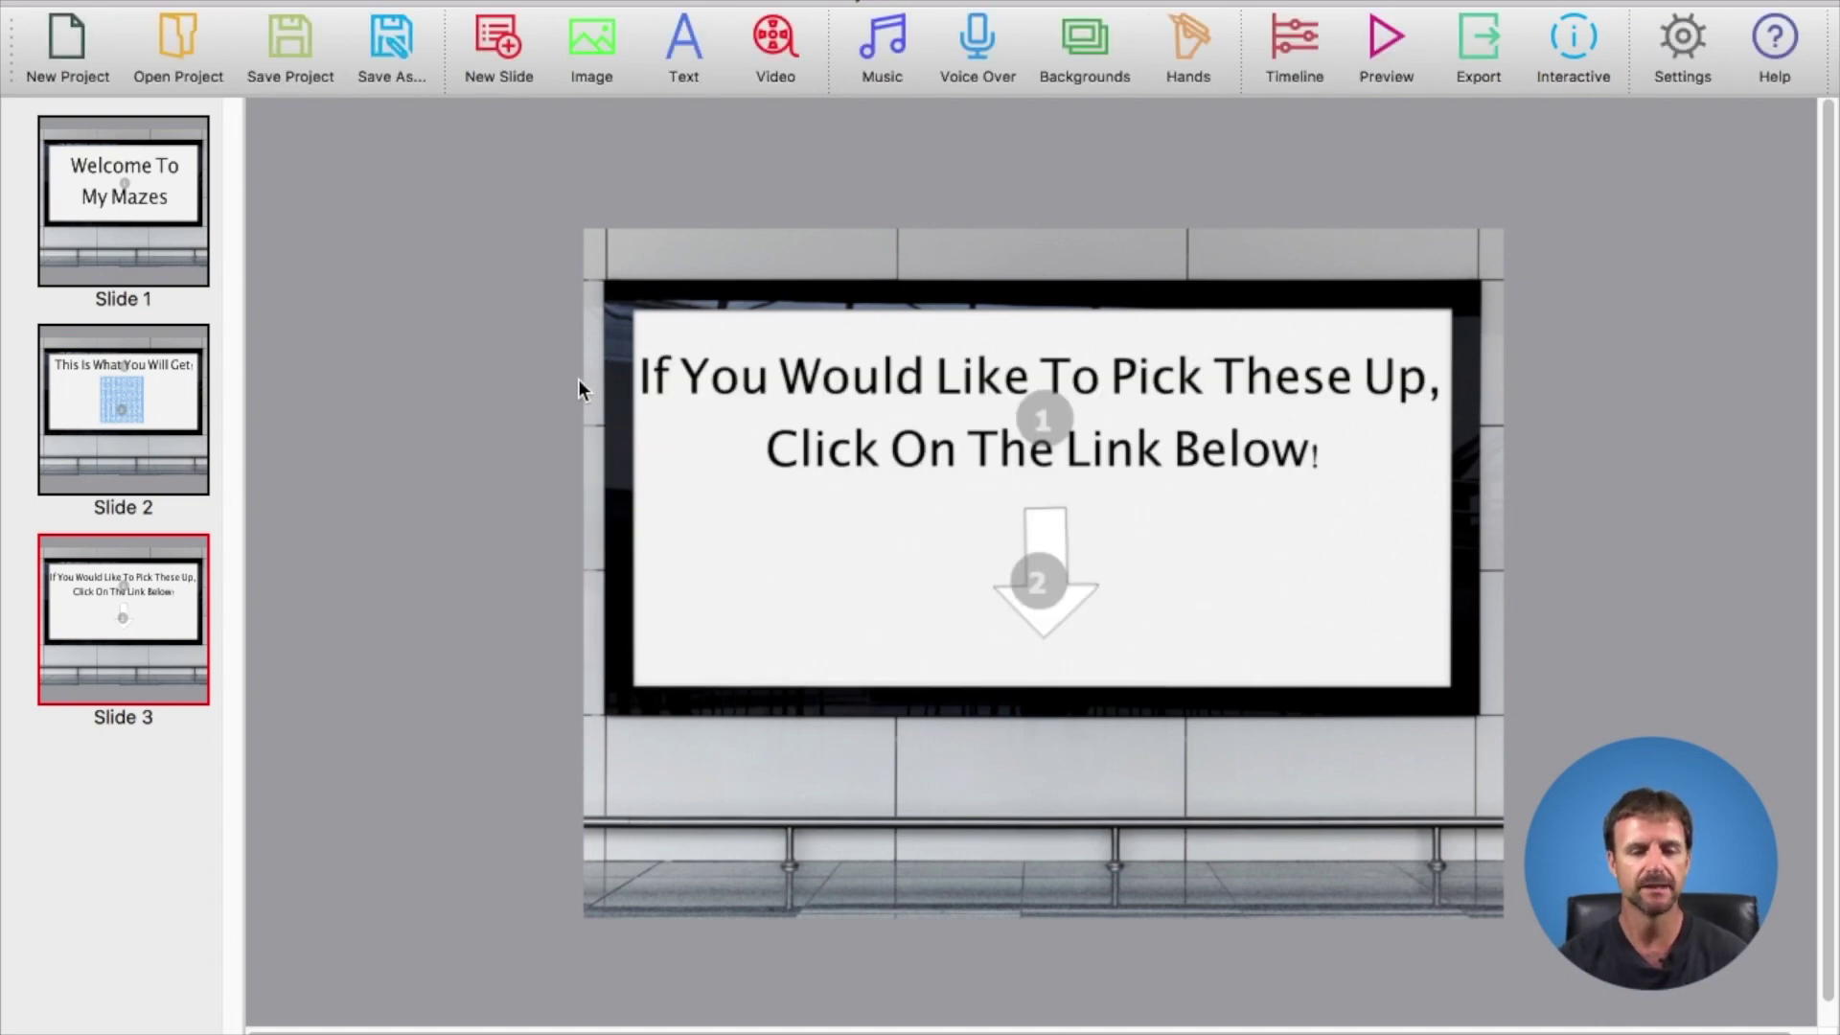